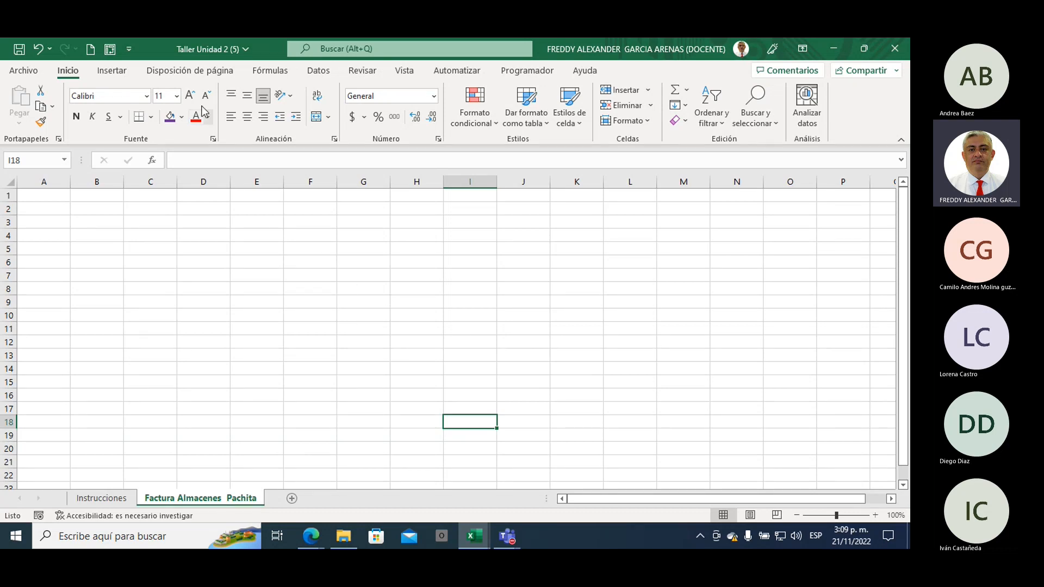
Show the paper sizes available for the Factura Almacenes Pachita sheet.
click(192, 73)
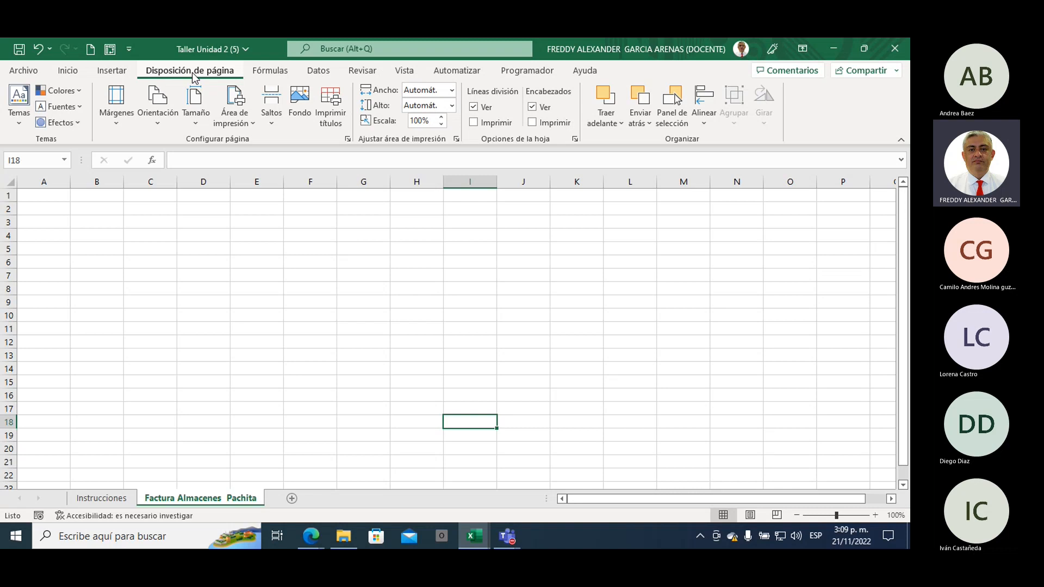
click(194, 123)
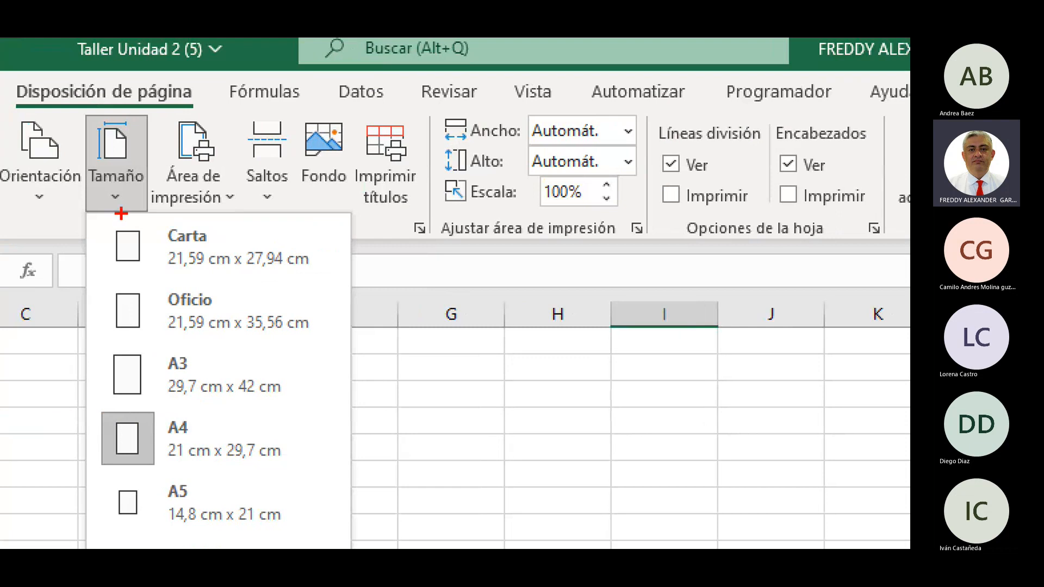
mouse_move(153, 189)
mouse_down()
mouse_move(233, 77)
mouse_move(19, 74)
mouse_move(84, 190)
mouse_move(165, 195)
mouse_move(172, 162)
mouse_up()
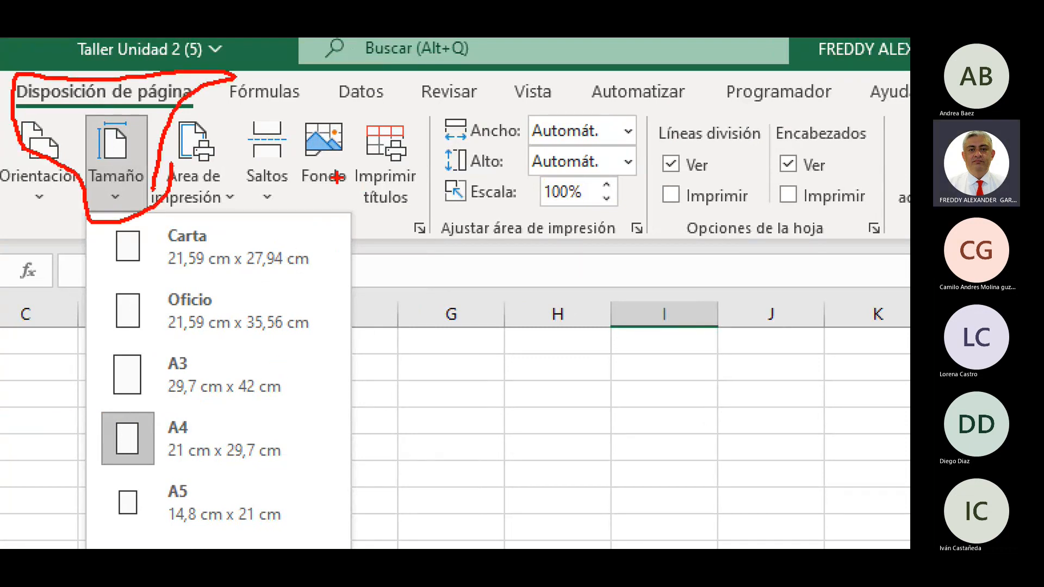
mouse_move(372, 176)
mouse_down()
mouse_move(239, 234)
mouse_move(217, 233)
mouse_move(225, 222)
mouse_move(227, 243)
mouse_up()
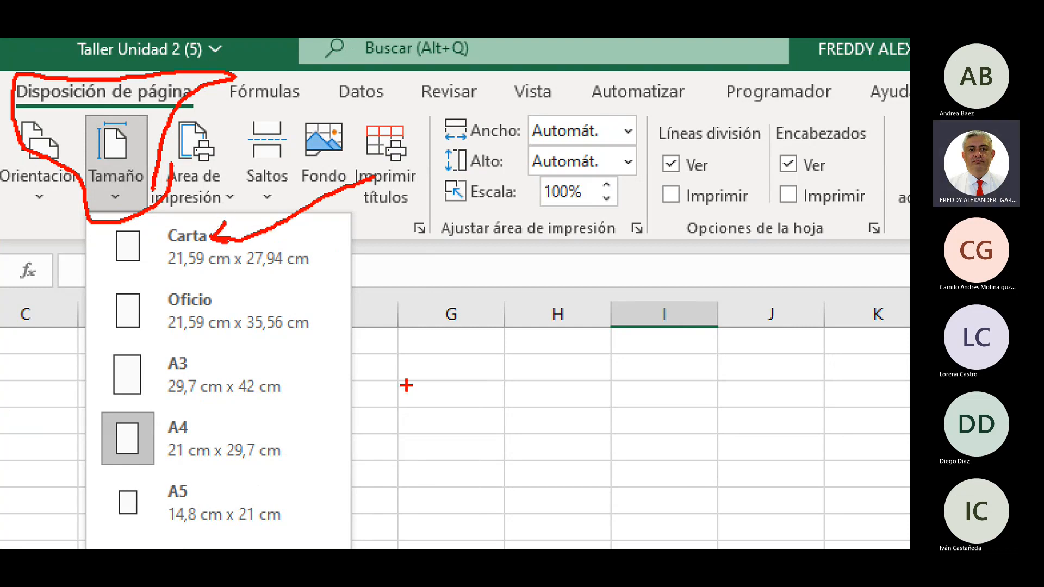
mouse_move(407, 386)
mouse_down()
mouse_move(359, 409)
mouse_move(197, 437)
mouse_move(210, 424)
mouse_up()
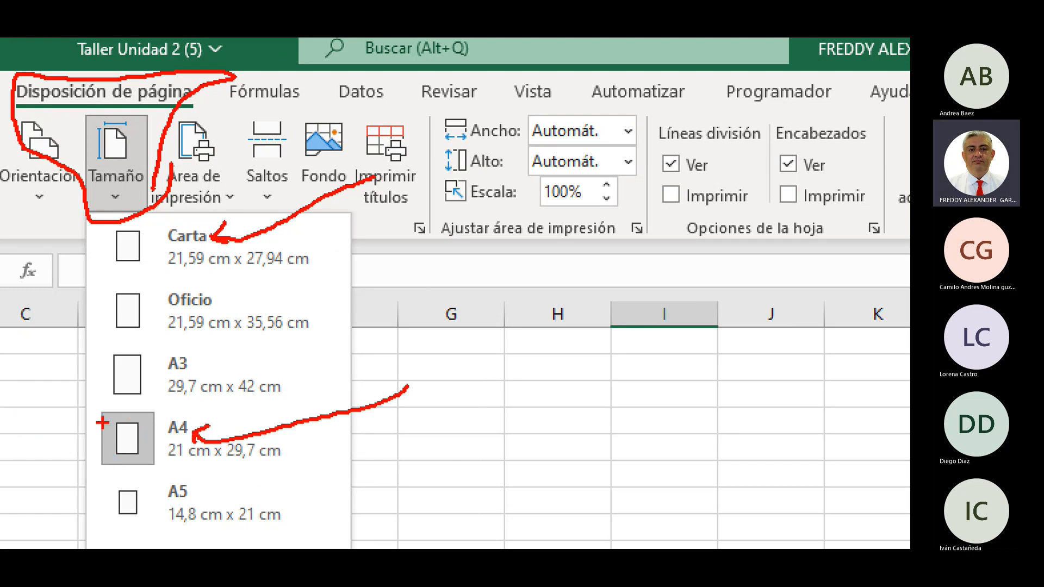
mouse_move(103, 422)
mouse_down()
mouse_move(112, 457)
mouse_move(153, 447)
mouse_move(130, 412)
mouse_move(101, 435)
mouse_up()
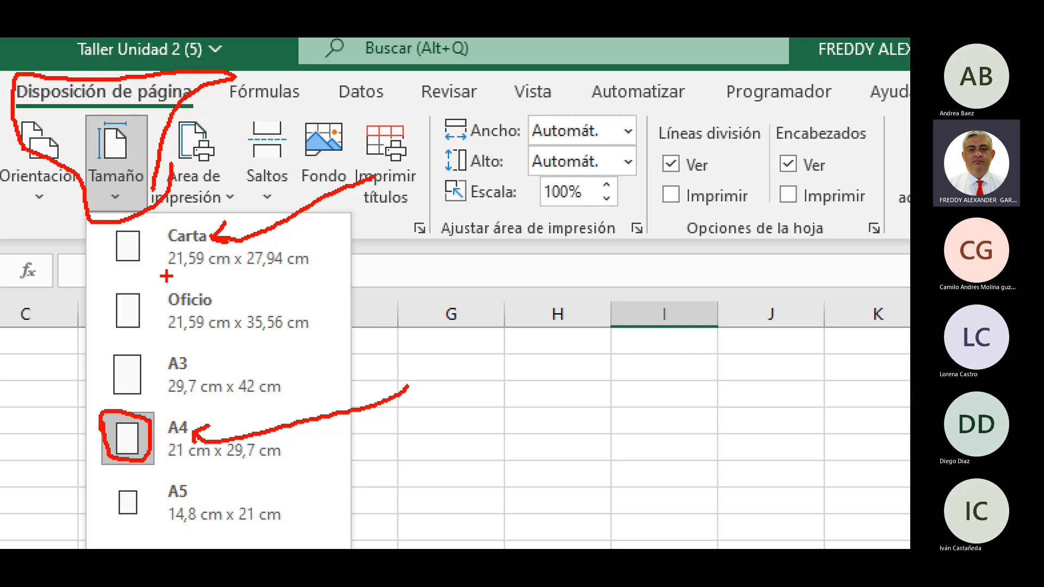
drag(168, 277, 223, 274)
drag(166, 466, 206, 466)
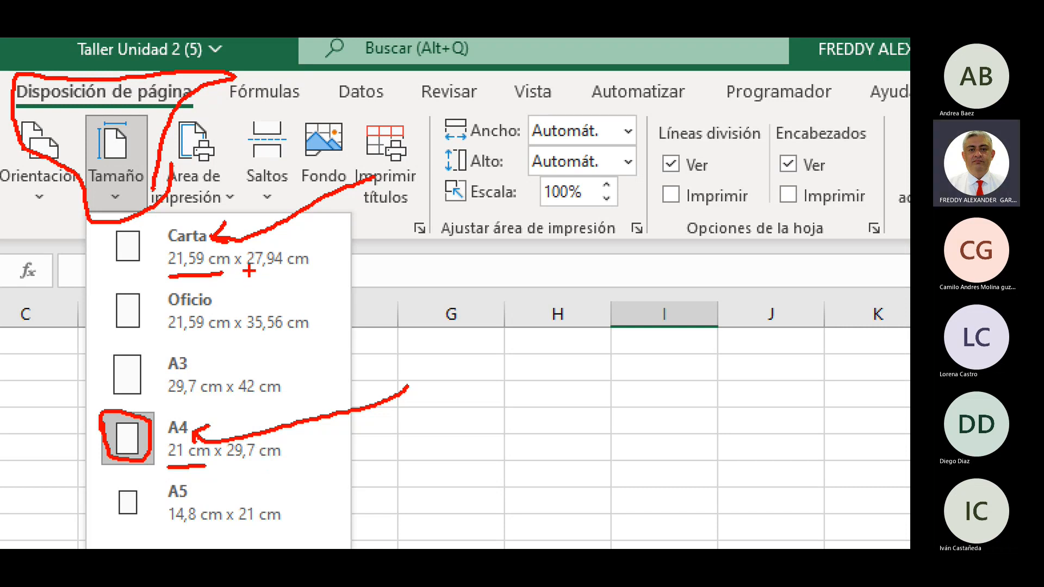
drag(249, 271, 285, 271)
drag(228, 466, 260, 466)
drag(496, 459, 738, 448)
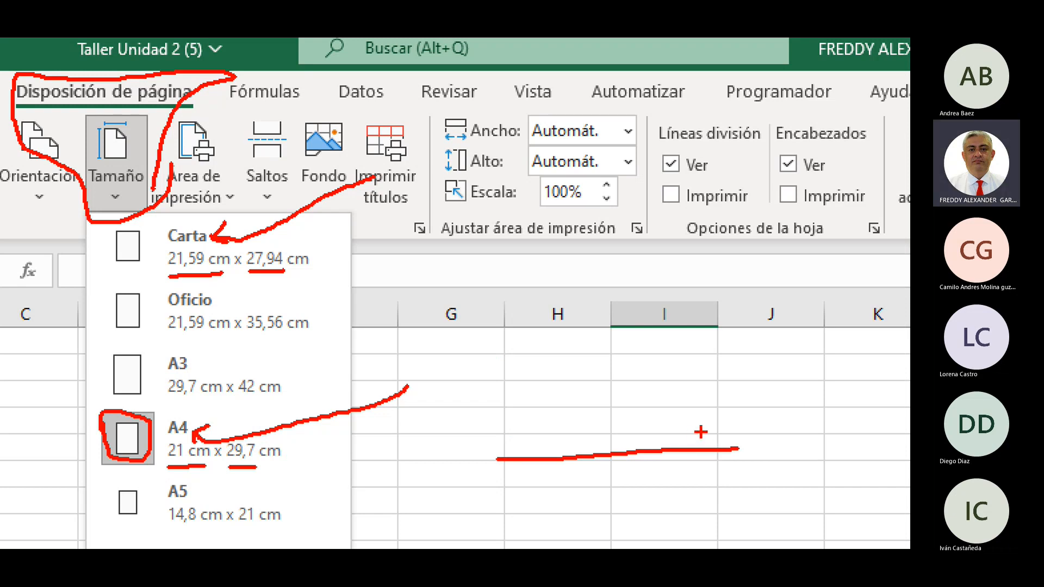
drag(707, 431, 716, 474)
mouse_move(497, 459)
mouse_down()
mouse_move(491, 169)
mouse_move(721, 162)
mouse_move(742, 447)
mouse_up()
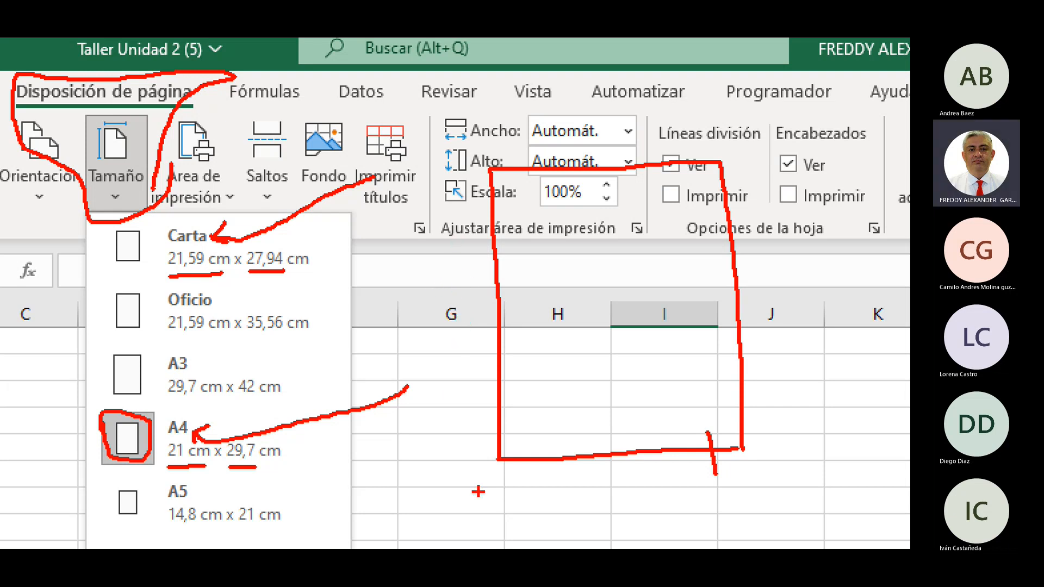
mouse_move(497, 466)
mouse_down()
mouse_move(506, 509)
mouse_move(700, 507)
mouse_move(721, 497)
mouse_move(690, 328)
mouse_move(678, 189)
mouse_up()
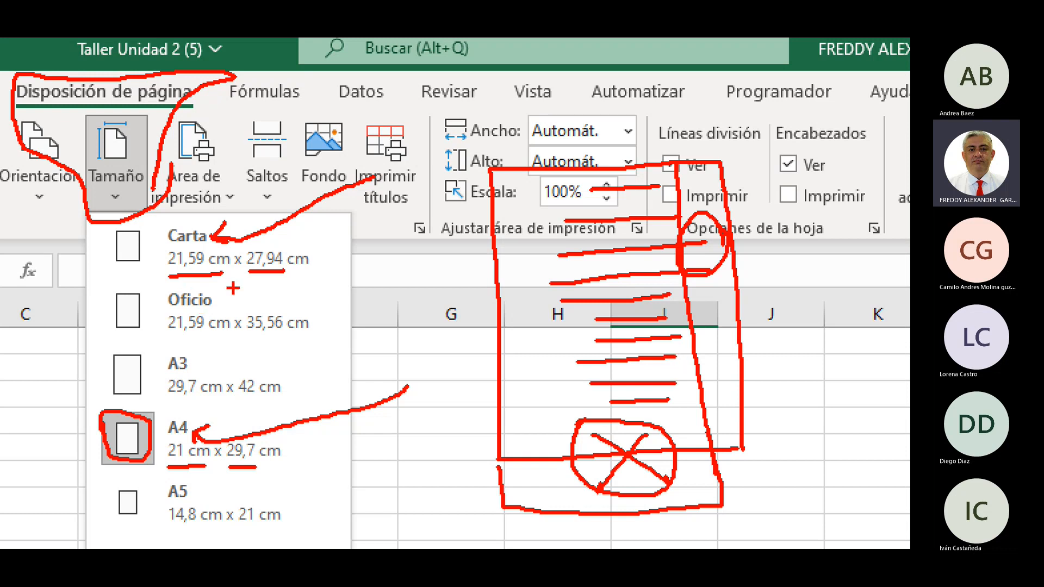
mouse_move(100, 278)
mouse_down()
mouse_move(166, 230)
mouse_move(153, 258)
mouse_up()
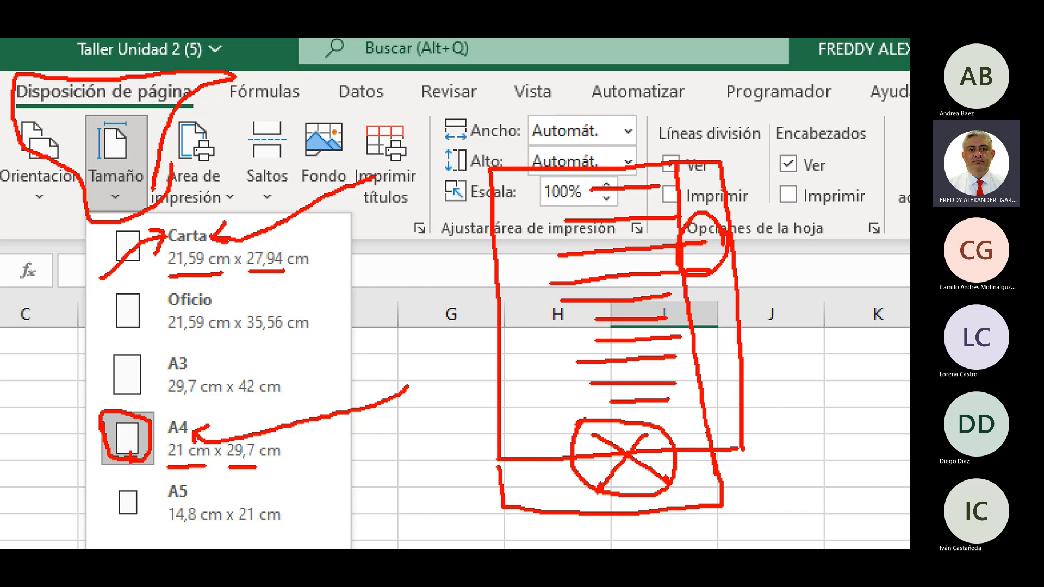
mouse_move(89, 330)
mouse_down()
mouse_move(161, 296)
mouse_move(148, 311)
mouse_up()
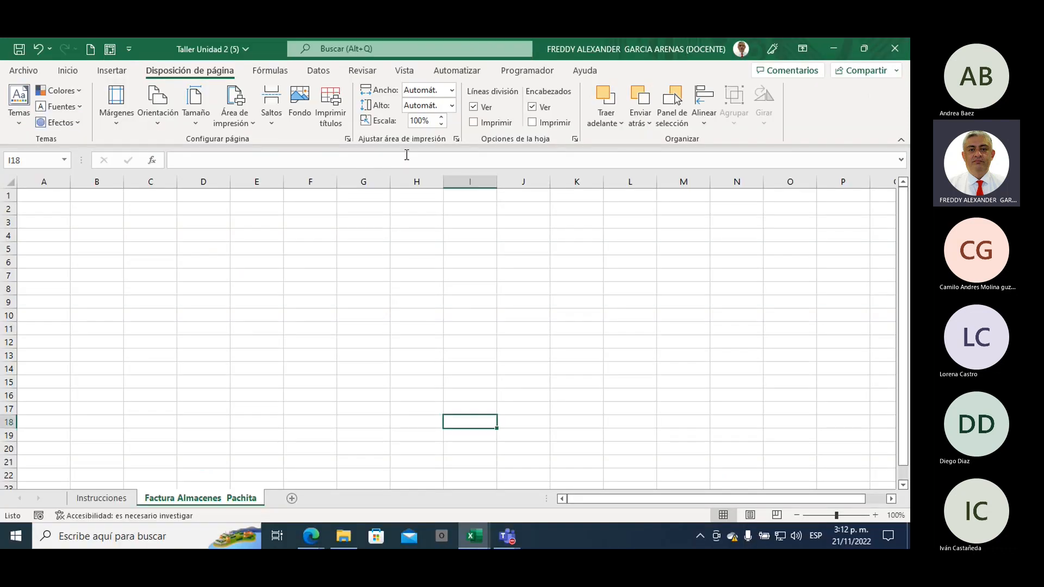
Set the sheet's paper size to Carta (21,59 cm x 27,94 cm).
click(132, 196)
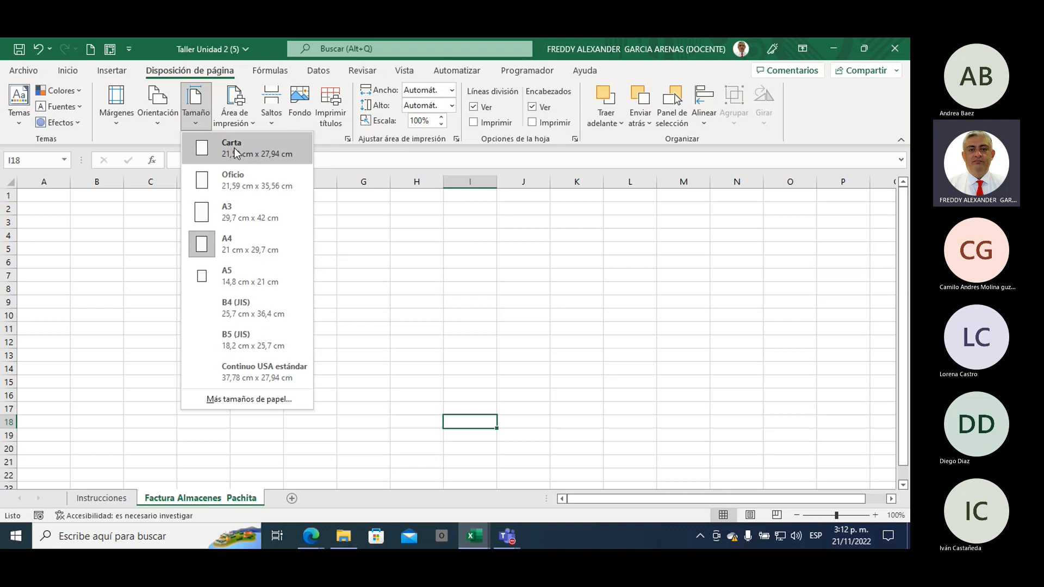
click(237, 153)
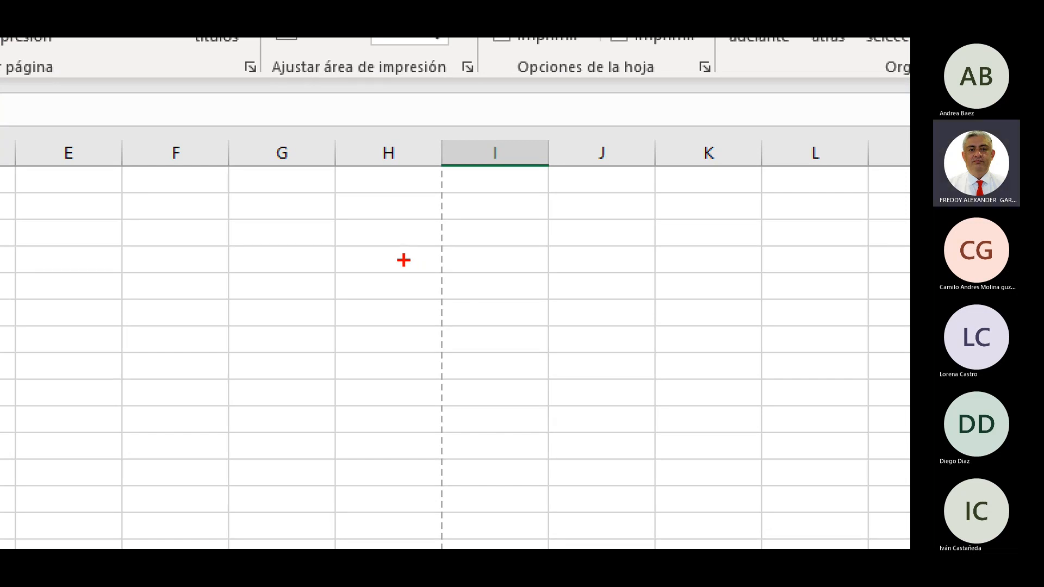
mouse_move(416, 368)
mouse_down()
mouse_move(422, 240)
mouse_move(462, 119)
mouse_move(464, 497)
mouse_move(404, 463)
mouse_move(419, 333)
mouse_up()
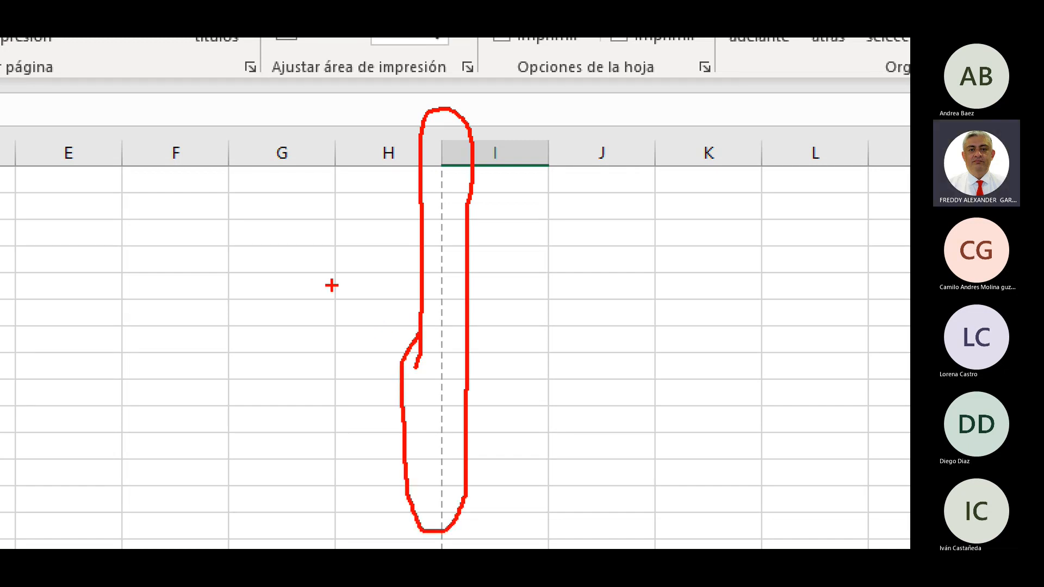
drag(441, 174, 443, 283)
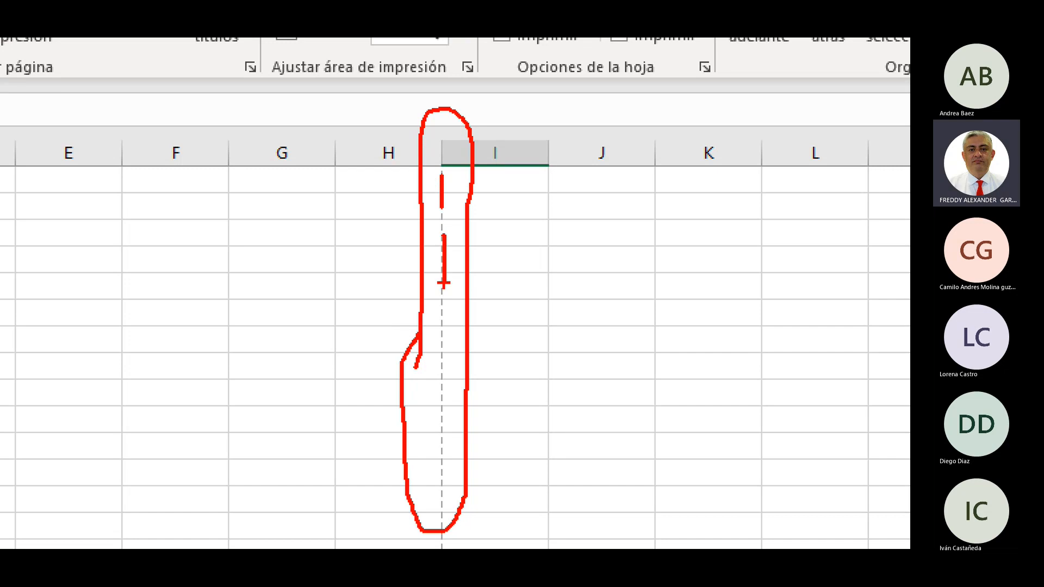
drag(443, 322, 443, 369)
drag(443, 408, 444, 469)
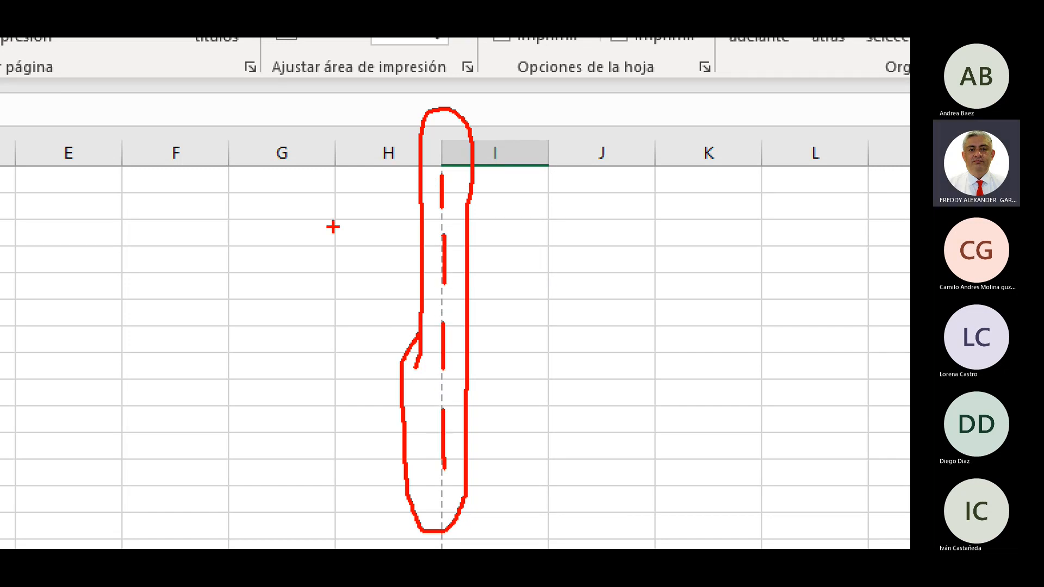
mouse_move(140, 210)
mouse_down()
mouse_move(137, 311)
mouse_move(176, 265)
mouse_move(187, 300)
mouse_up()
mouse_move(215, 241)
mouse_down()
mouse_move(244, 302)
mouse_move(272, 302)
mouse_up()
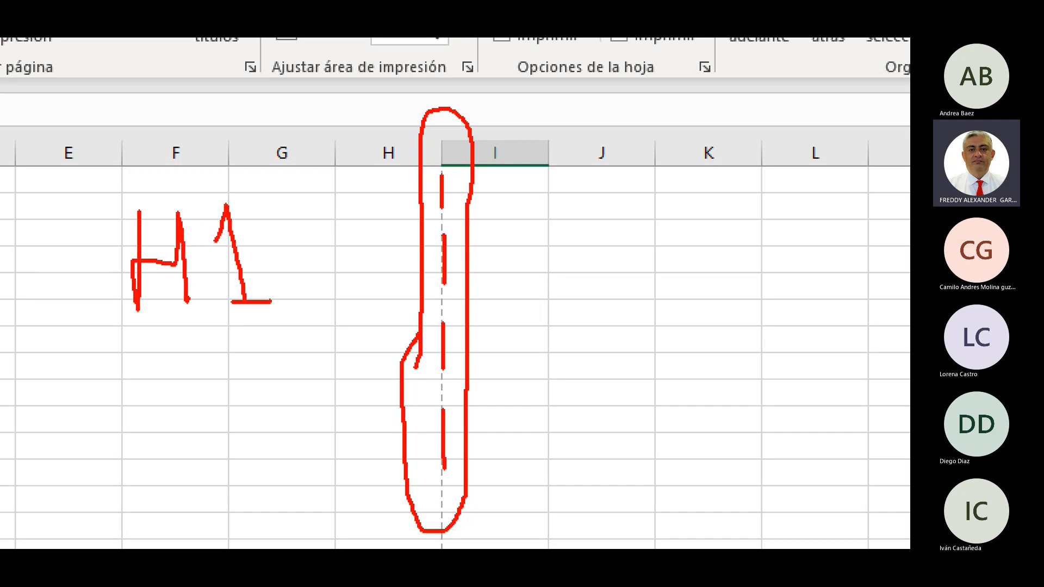
drag(606, 199, 620, 312)
drag(617, 250, 664, 250)
drag(653, 189, 676, 304)
mouse_move(710, 228)
mouse_down()
mouse_move(728, 323)
mouse_move(772, 320)
mouse_up()
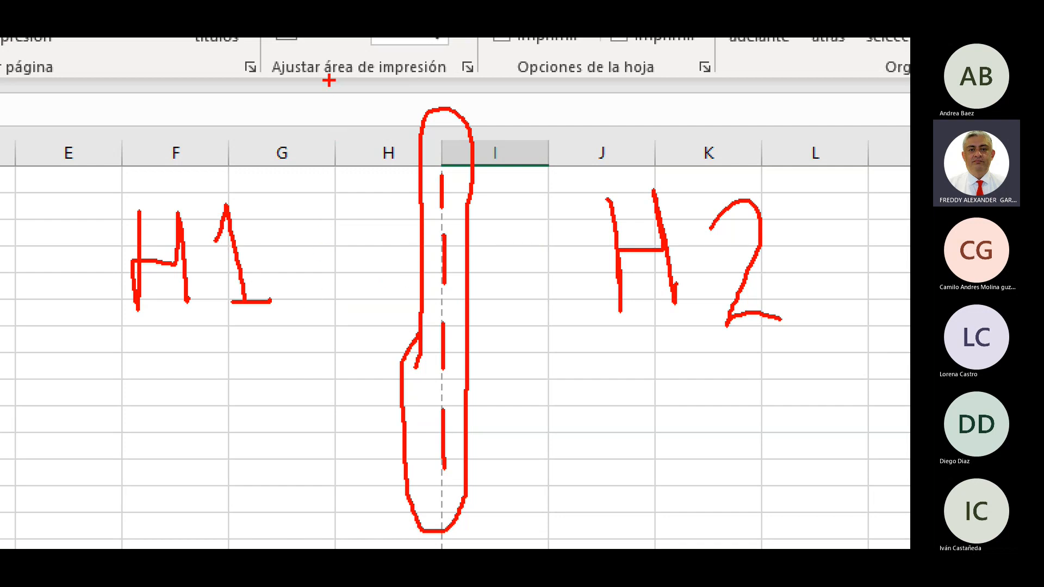
mouse_move(328, 79)
mouse_down()
mouse_move(365, 109)
mouse_move(379, 139)
mouse_move(384, 122)
mouse_up()
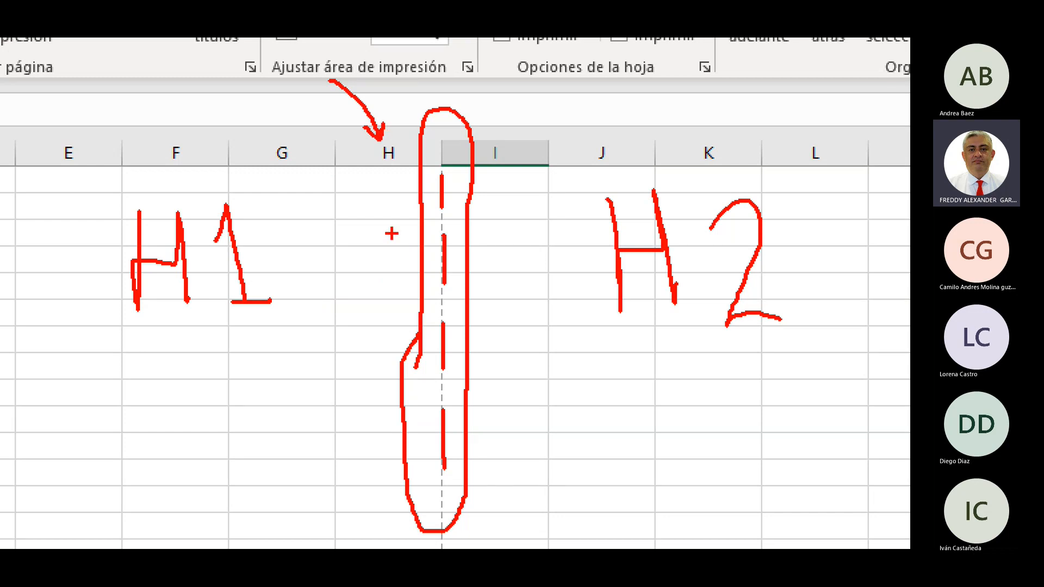
mouse_move(551, 84)
mouse_down()
mouse_move(501, 137)
mouse_move(523, 131)
mouse_up()
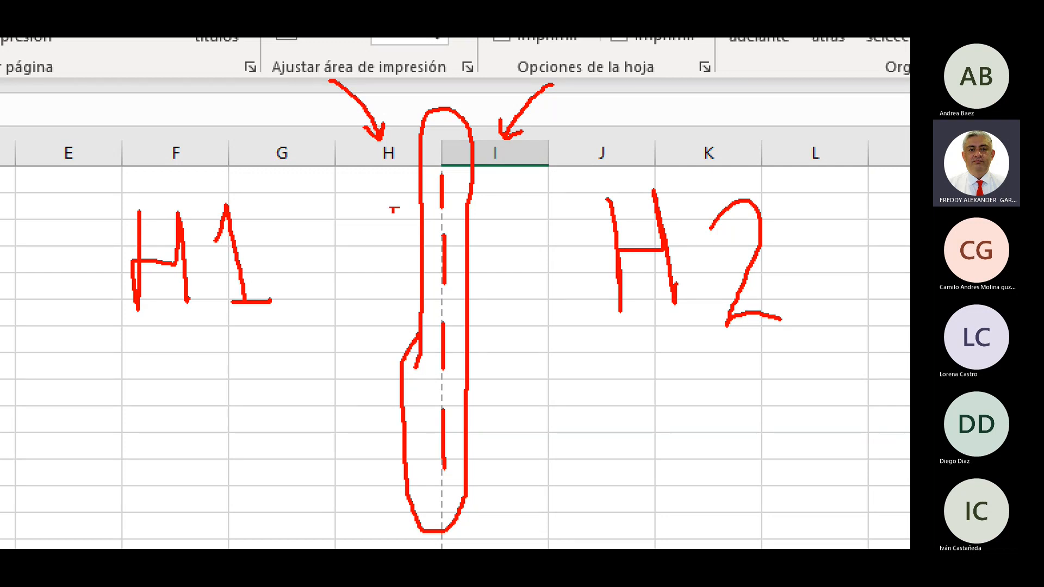
drag(364, 170, 395, 166)
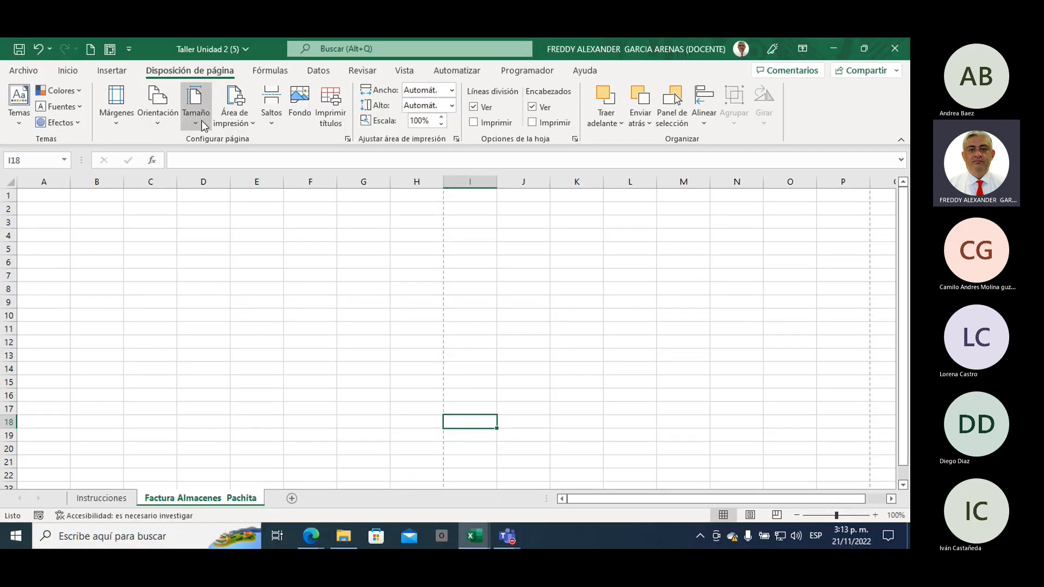
Check which paper size is active, and examine the page-break lines in the lower rows of the sheet.
click(203, 124)
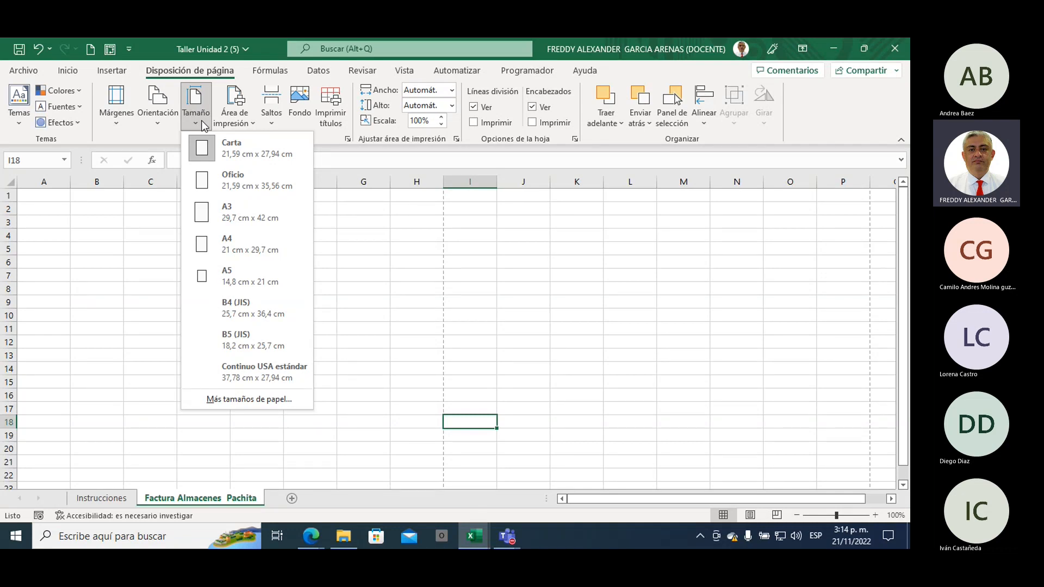
click(344, 226)
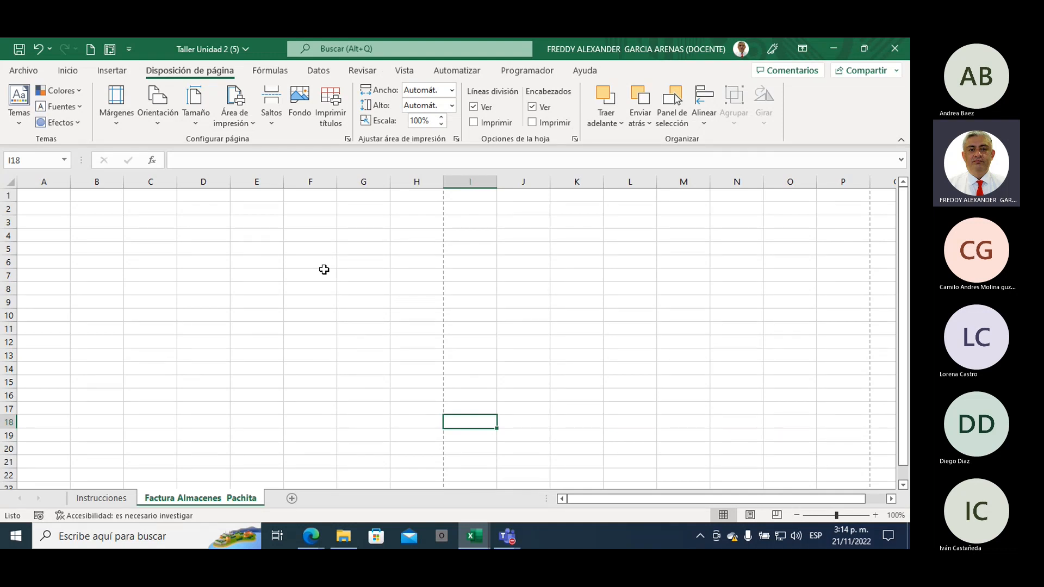
scroll(321, 272, down, 6)
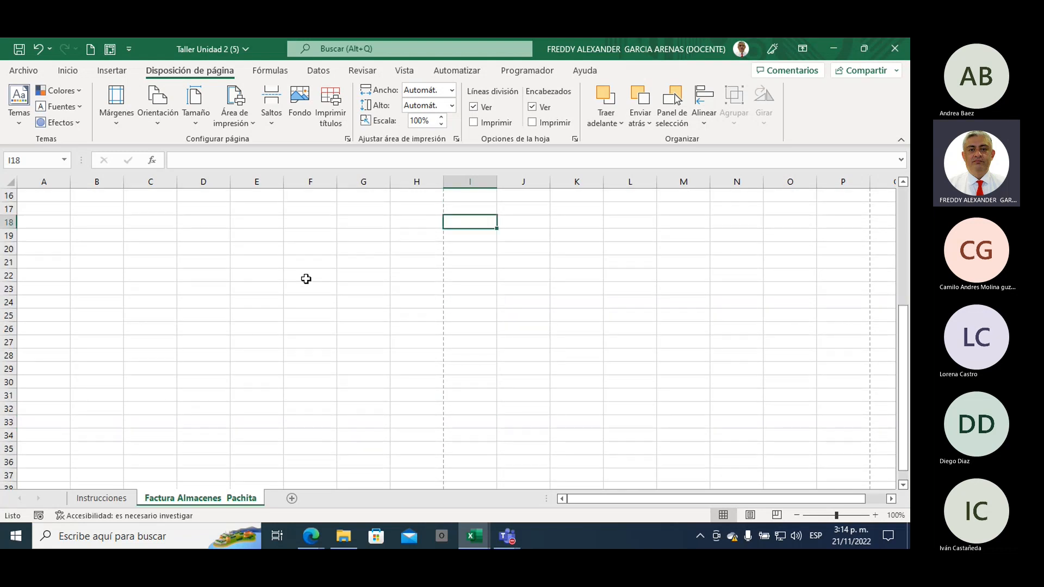
scroll(306, 278, down, 6)
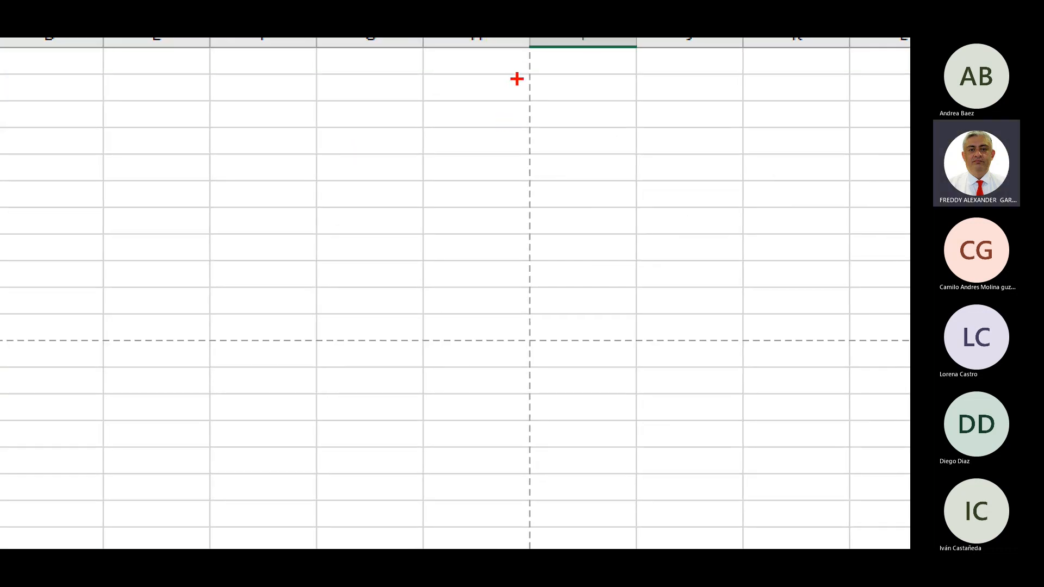
mouse_move(517, 82)
mouse_down()
mouse_move(507, 277)
mouse_move(544, 234)
mouse_move(530, 81)
mouse_move(507, 91)
mouse_up()
mouse_move(558, 463)
mouse_down()
mouse_move(524, 380)
mouse_move(537, 511)
mouse_move(548, 418)
mouse_up()
mouse_move(443, 353)
mouse_down()
mouse_move(116, 368)
mouse_move(89, 315)
mouse_move(418, 312)
mouse_move(442, 352)
mouse_up()
drag(170, 86, 188, 205)
mouse_move(179, 150)
mouse_down()
mouse_move(217, 140)
mouse_move(221, 188)
mouse_up()
drag(257, 143, 284, 221)
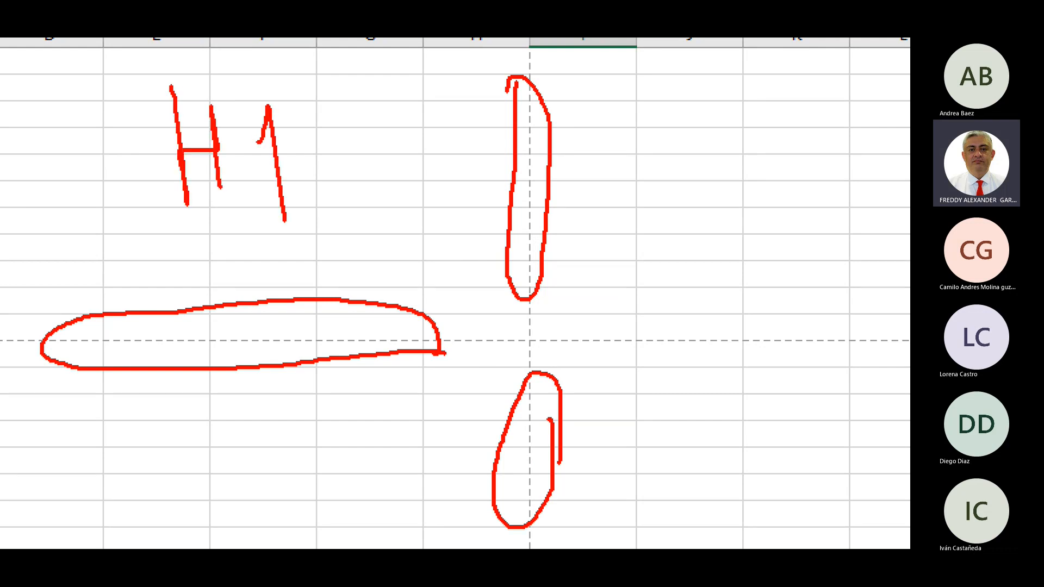
mouse_move(675, 93)
mouse_down()
mouse_move(692, 199)
mouse_move(714, 145)
mouse_up()
drag(704, 106, 711, 193)
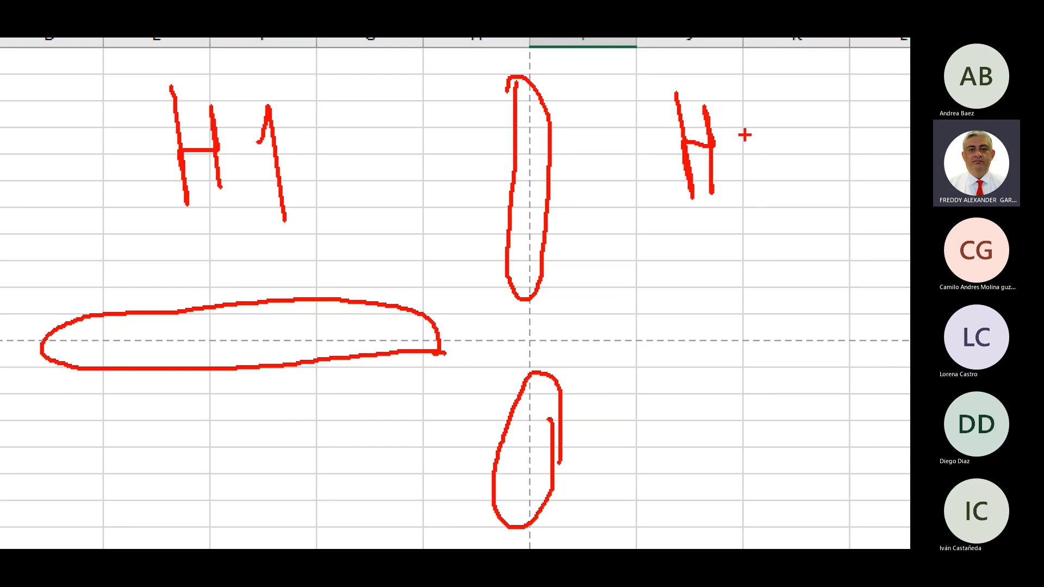
mouse_move(745, 136)
mouse_down()
mouse_move(761, 104)
mouse_move(792, 205)
mouse_up()
drag(166, 408, 179, 490)
drag(174, 455, 231, 457)
drag(219, 411, 231, 481)
drag(252, 415, 253, 477)
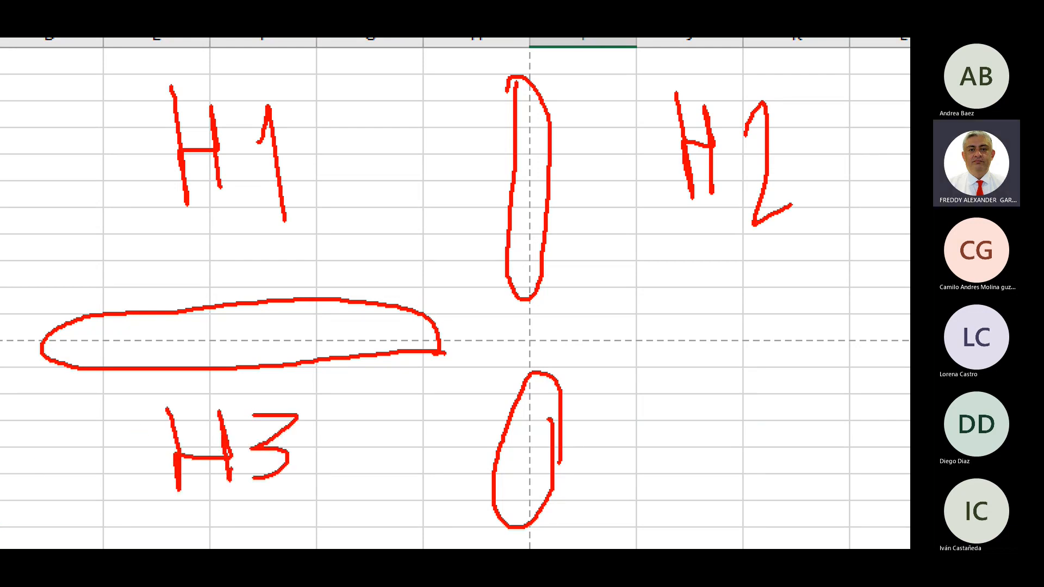
drag(657, 389, 658, 486)
mouse_move(652, 438)
mouse_down()
mouse_move(696, 442)
mouse_move(701, 472)
mouse_move(708, 451)
mouse_up()
mouse_move(748, 387)
mouse_down()
mouse_move(737, 411)
mouse_move(784, 401)
mouse_move(779, 479)
mouse_up()
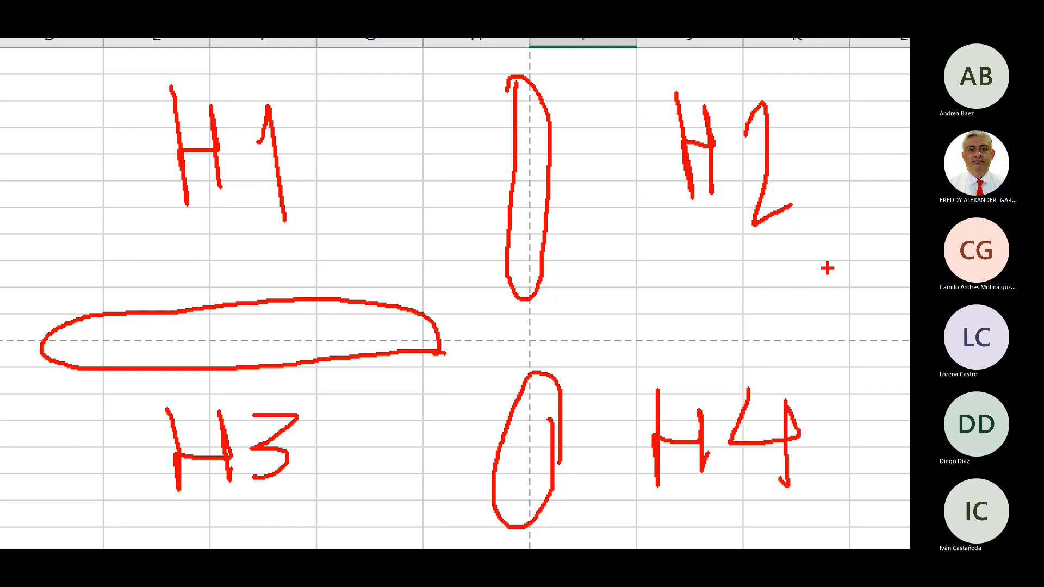
mouse_move(831, 304)
mouse_down()
mouse_move(745, 307)
mouse_move(609, 343)
mouse_move(888, 350)
mouse_move(788, 308)
mouse_up()
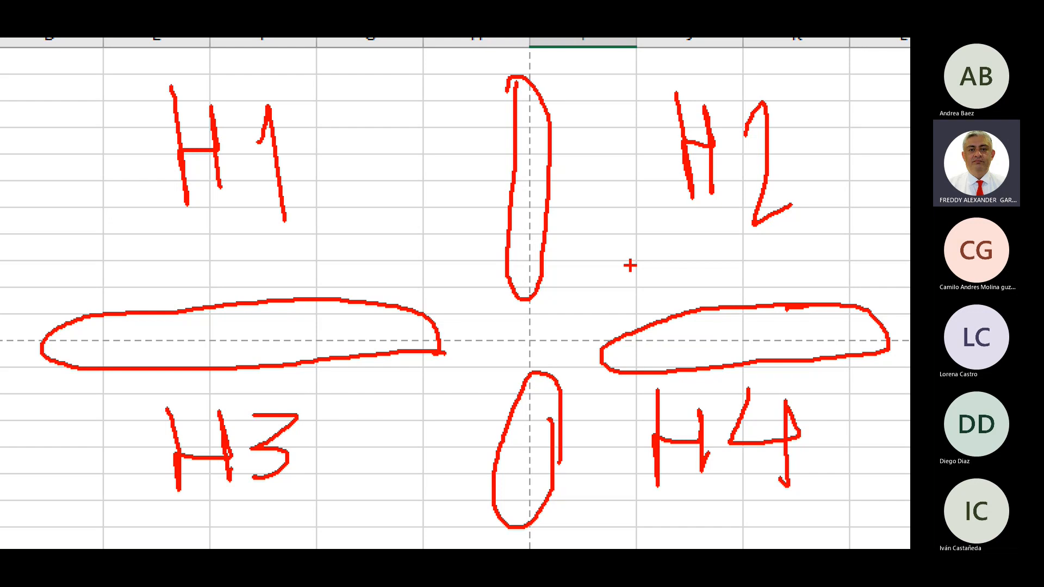
key(Escape)
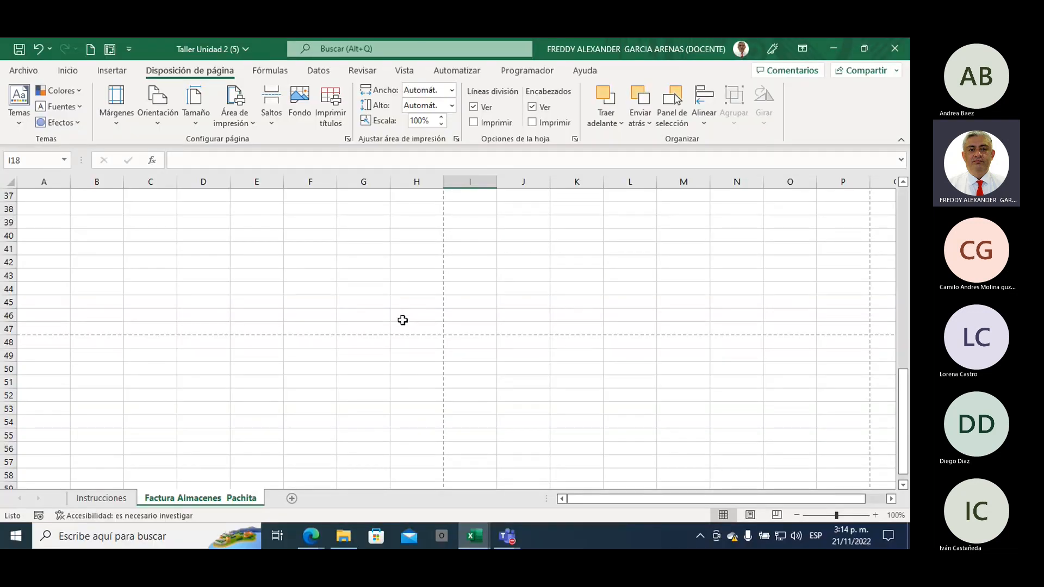
Select cell H47, at the corner where the first page's break lines meet, and check its reference.
click(414, 329)
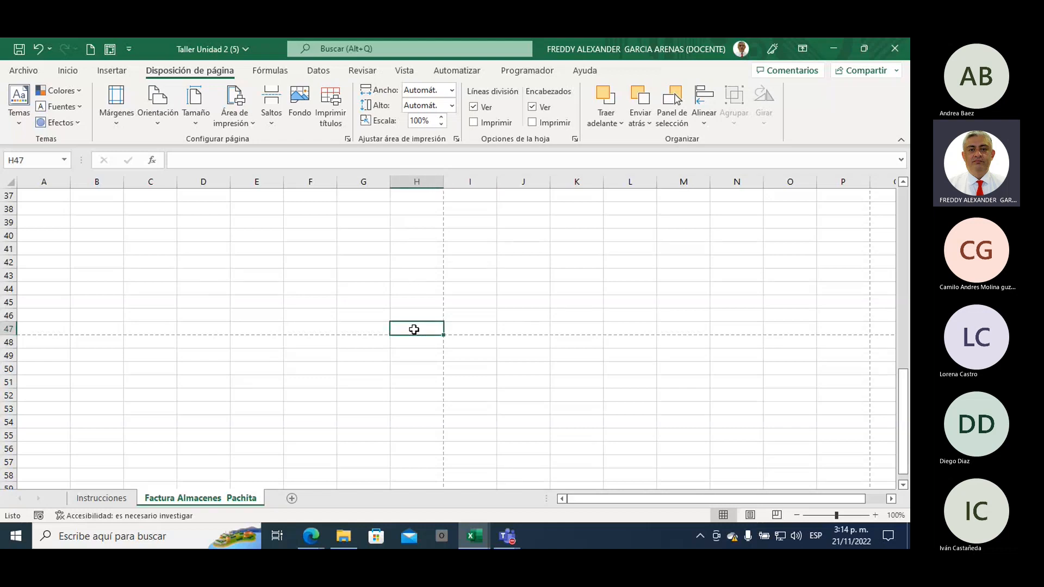
click(38, 160)
scroll(250, 296, up, 12)
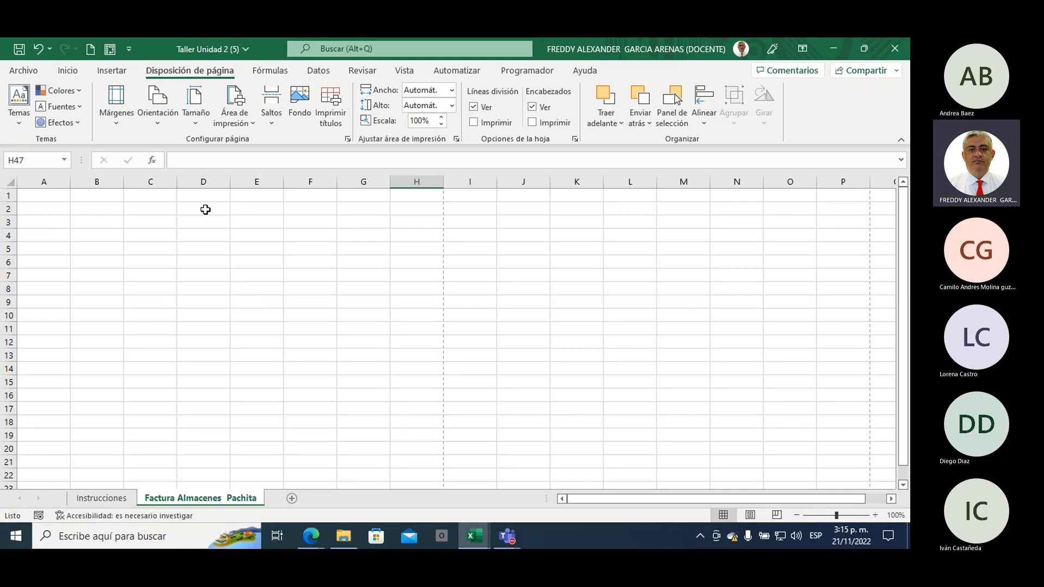
Examine the Vertical and Horizontal page orientation options, and leave them without choosing another one.
click(156, 124)
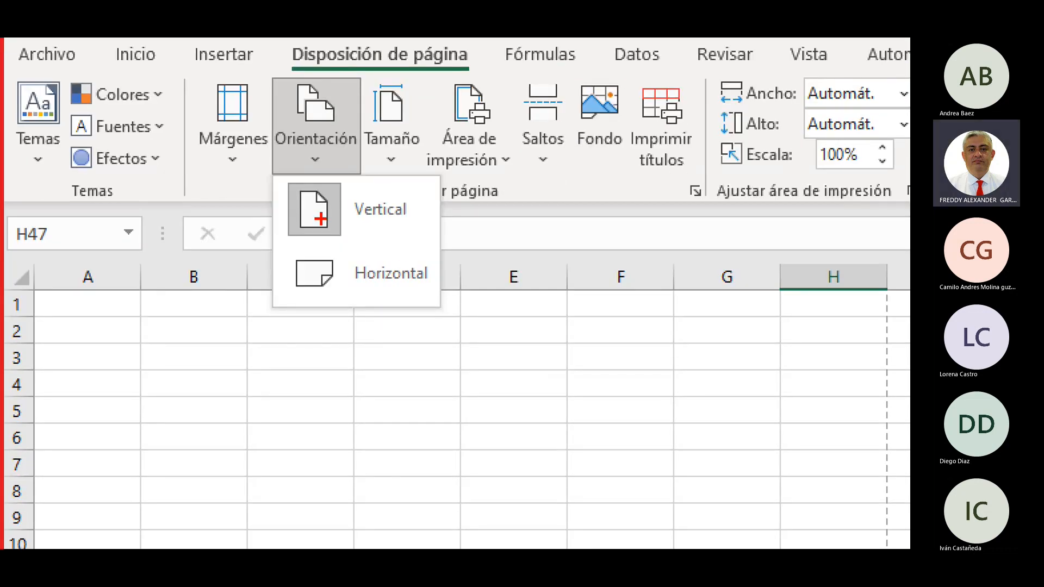
drag(359, 223, 415, 224)
mouse_move(302, 203)
mouse_down()
mouse_move(318, 200)
mouse_move(320, 217)
mouse_up()
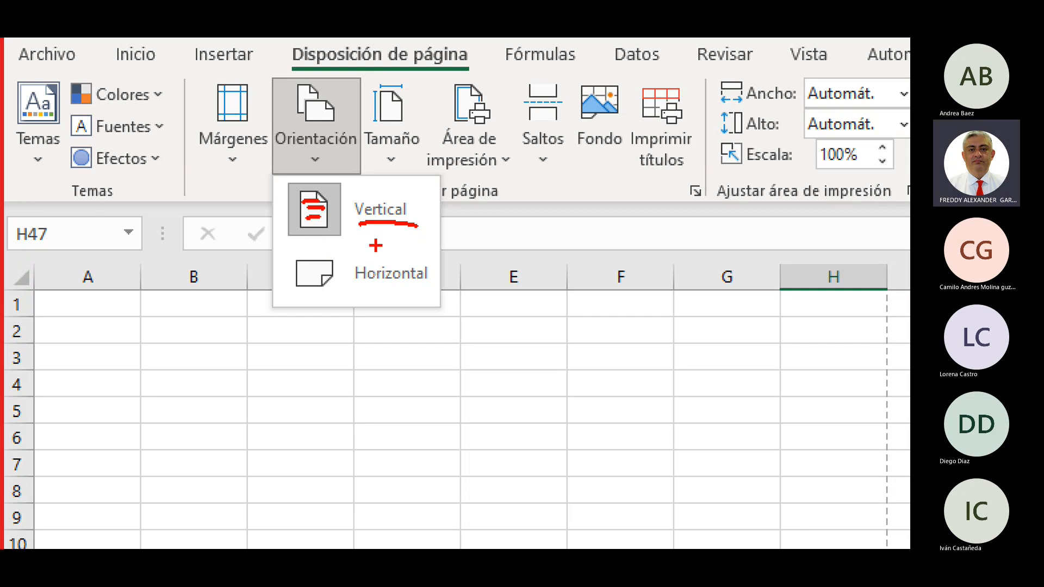
mouse_move(426, 255)
mouse_down()
mouse_move(288, 251)
mouse_move(312, 299)
mouse_move(377, 302)
mouse_move(431, 280)
mouse_move(428, 260)
mouse_up()
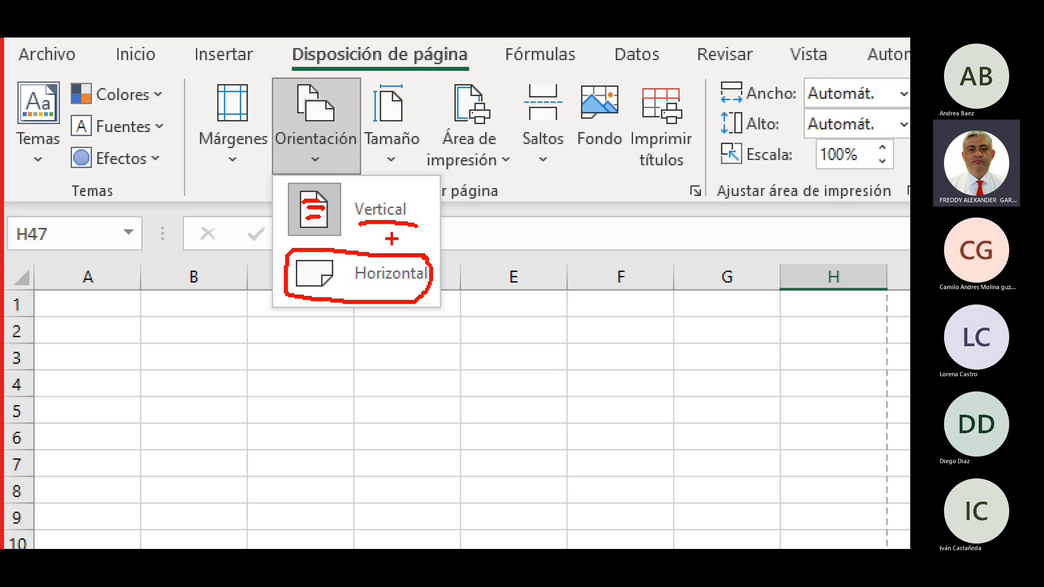
key(Escape)
scroll(238, 284, down, 1)
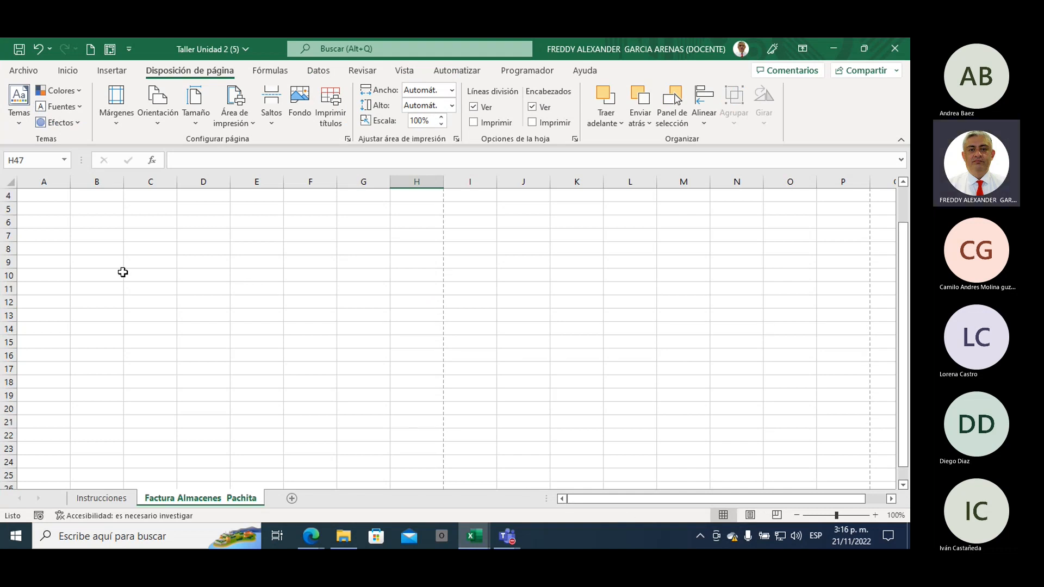
Open the custom margin settings for the Factura Almacenes Pachita sheet.
click(115, 124)
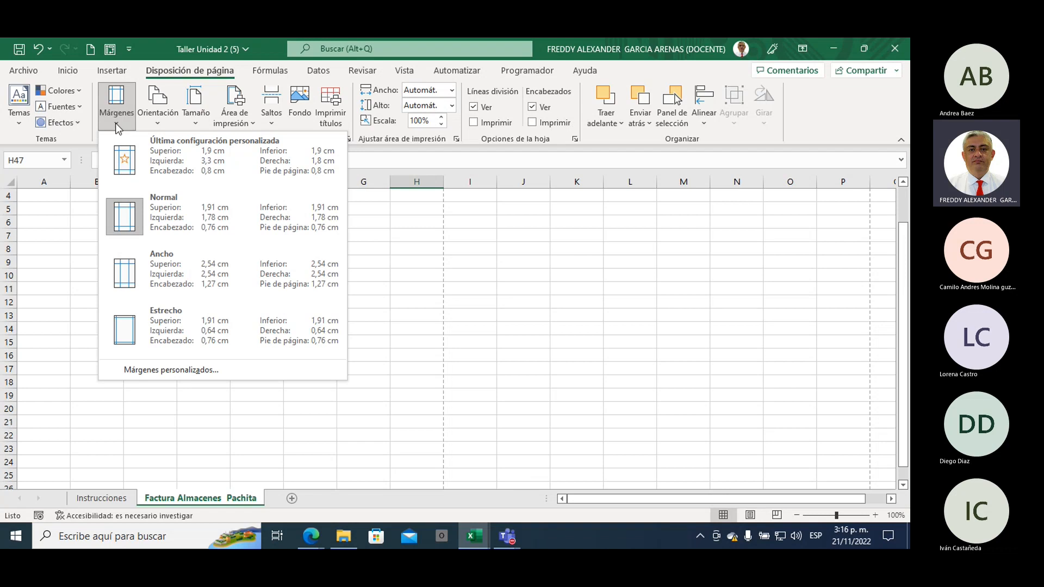
click(193, 373)
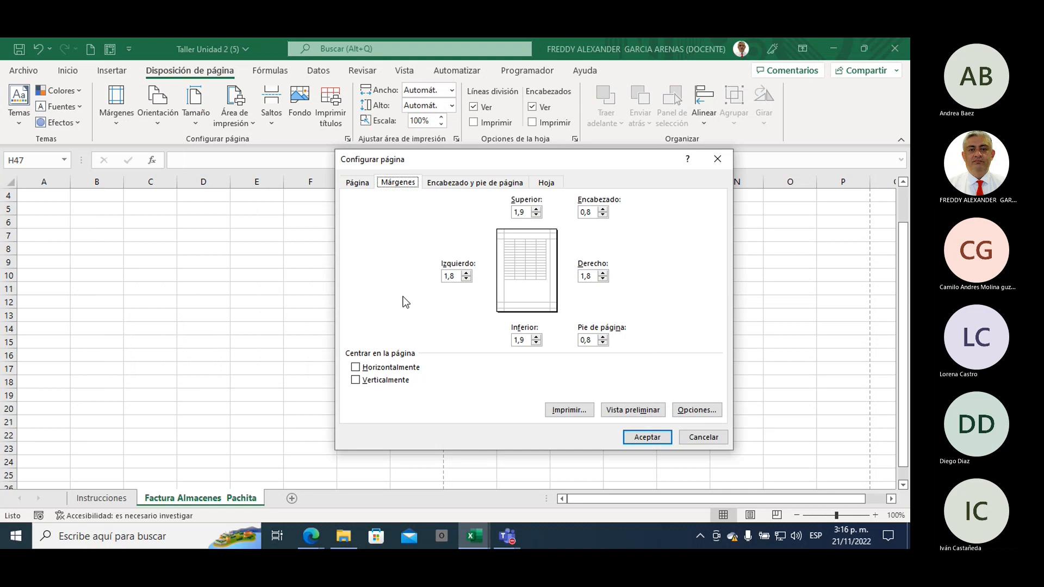
drag(460, 158, 386, 113)
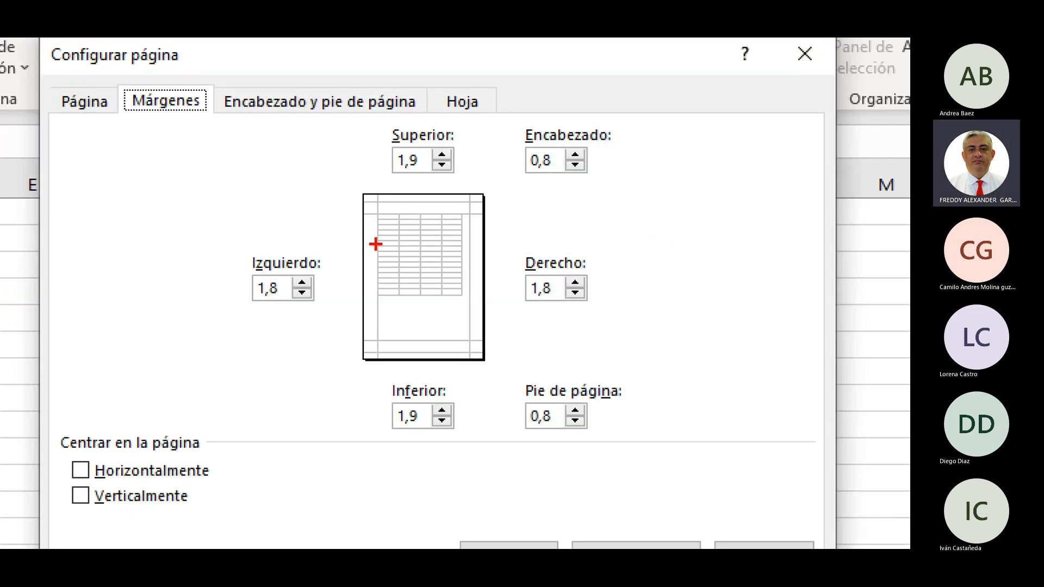
Examine the top, left, right and bottom margin values and the printable area they enclose in the page preview.
mouse_move(376, 214)
mouse_down()
mouse_move(385, 298)
mouse_move(449, 302)
mouse_move(469, 287)
mouse_move(466, 213)
mouse_move(378, 213)
mouse_up()
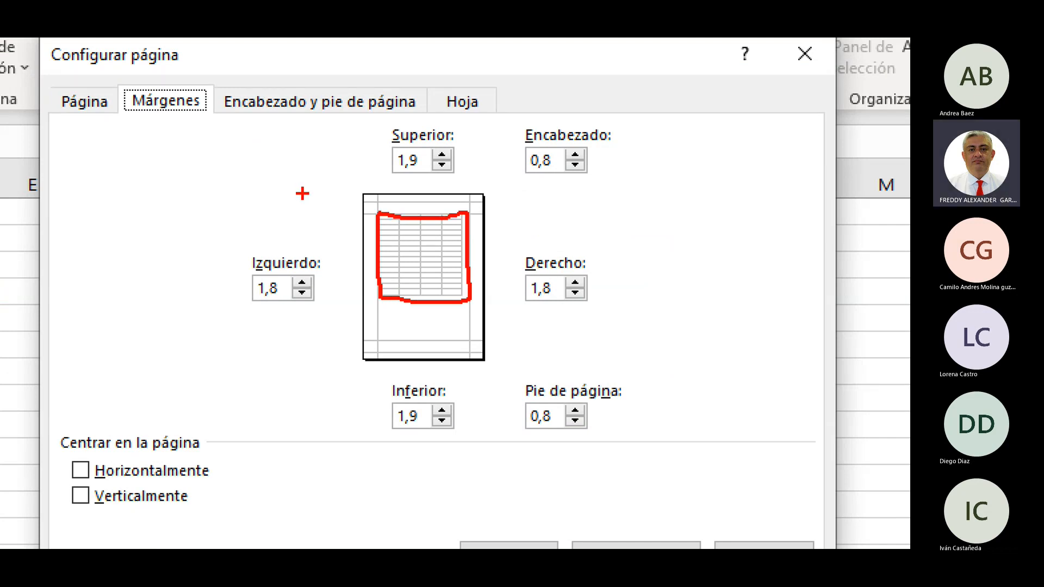
mouse_move(302, 193)
mouse_down()
mouse_move(355, 226)
mouse_move(349, 211)
mouse_move(356, 227)
mouse_move(338, 235)
mouse_up()
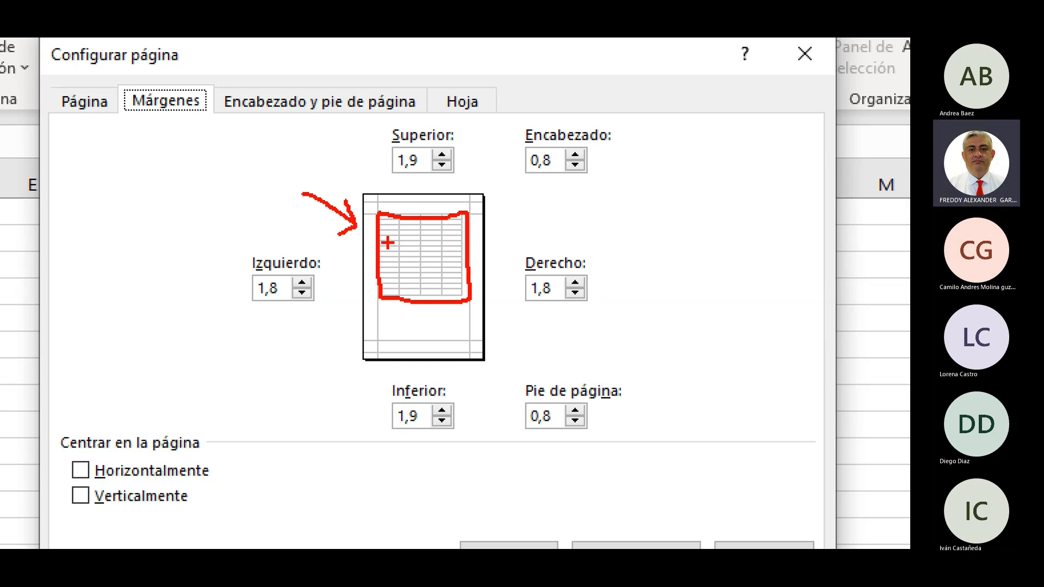
drag(387, 224, 461, 284)
drag(451, 226, 394, 281)
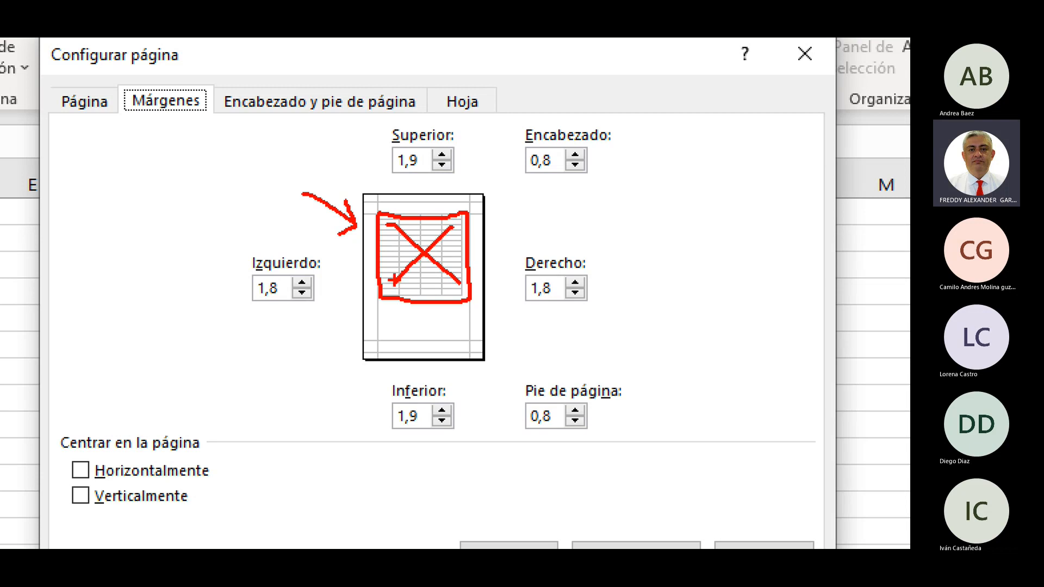
mouse_move(375, 148)
mouse_down()
mouse_move(428, 187)
mouse_move(460, 133)
mouse_move(406, 117)
mouse_move(381, 156)
mouse_up()
mouse_move(330, 291)
mouse_down()
mouse_move(304, 243)
mouse_move(260, 329)
mouse_move(329, 314)
mouse_move(332, 275)
mouse_up()
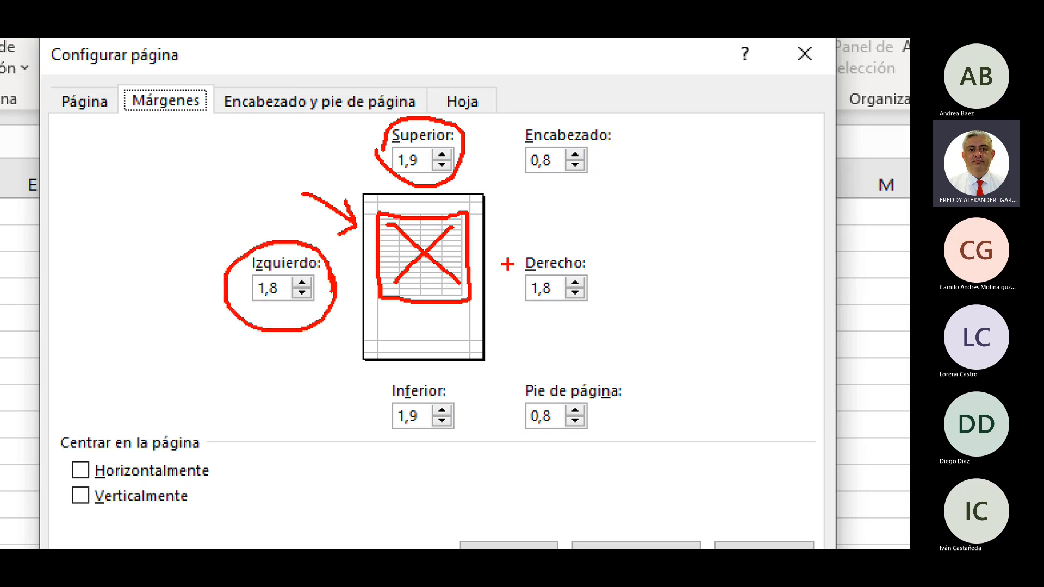
mouse_move(528, 239)
mouse_down()
mouse_move(602, 311)
mouse_move(512, 245)
mouse_up()
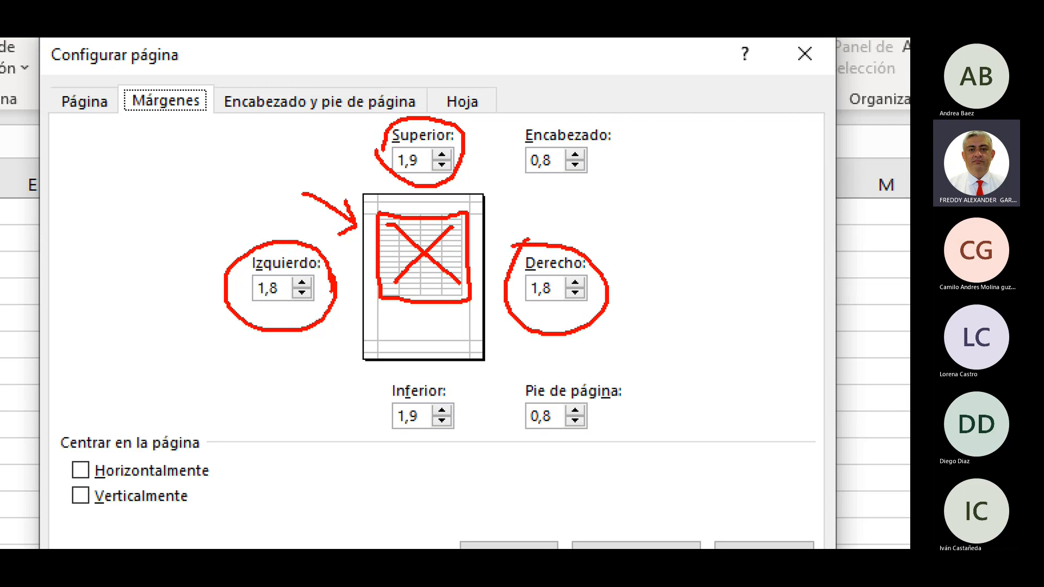
mouse_move(466, 414)
mouse_down()
mouse_move(354, 417)
mouse_move(471, 418)
mouse_move(454, 394)
mouse_up()
mouse_move(375, 298)
mouse_down()
mouse_move(375, 342)
mouse_move(472, 342)
mouse_move(465, 300)
mouse_up()
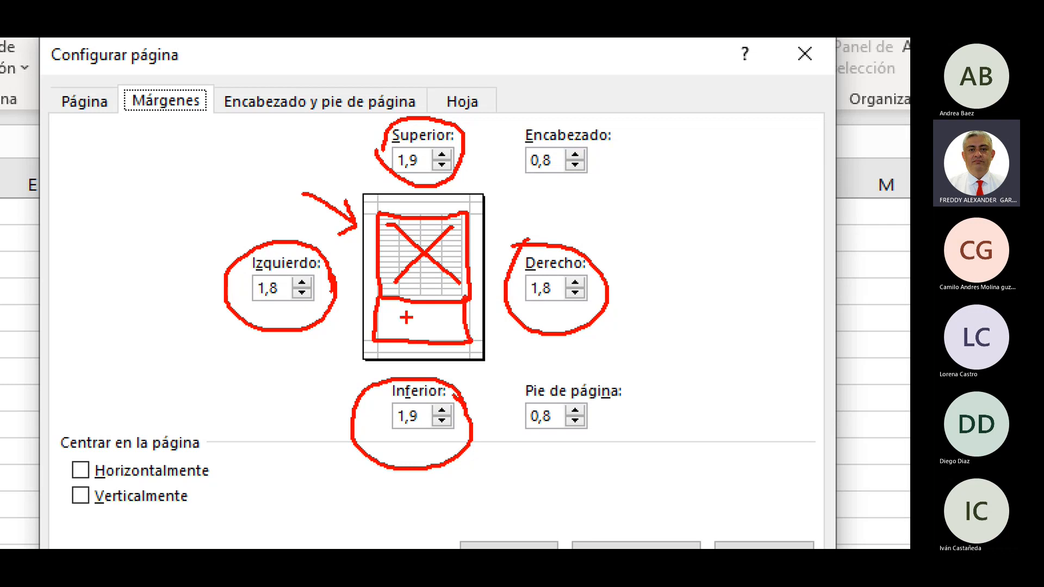
mouse_move(396, 308)
mouse_down()
mouse_move(425, 321)
mouse_move(393, 334)
mouse_up()
drag(400, 309, 441, 331)
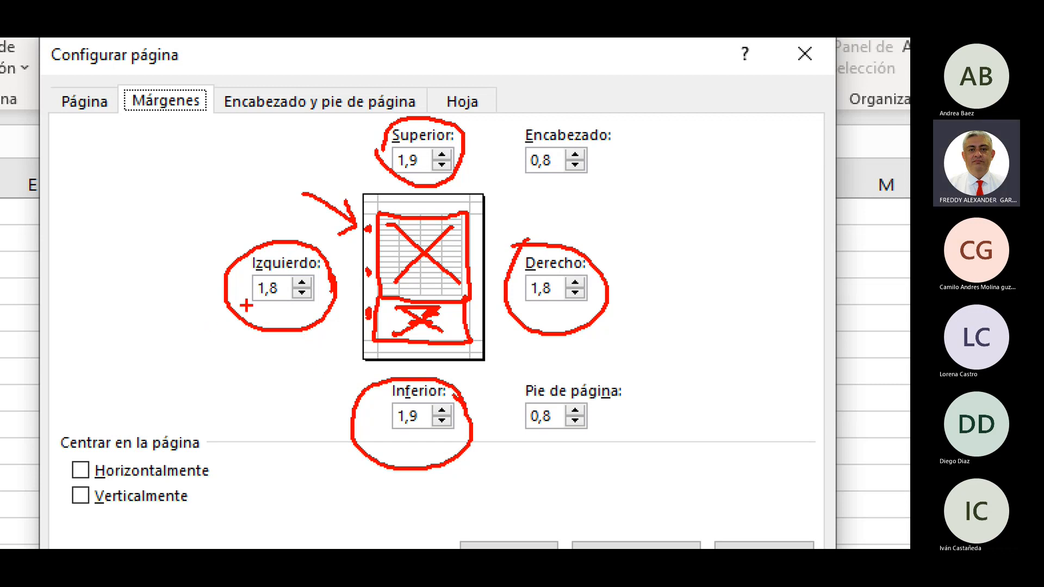
mouse_move(246, 296)
mouse_down()
mouse_move(265, 305)
mouse_move(317, 296)
mouse_up()
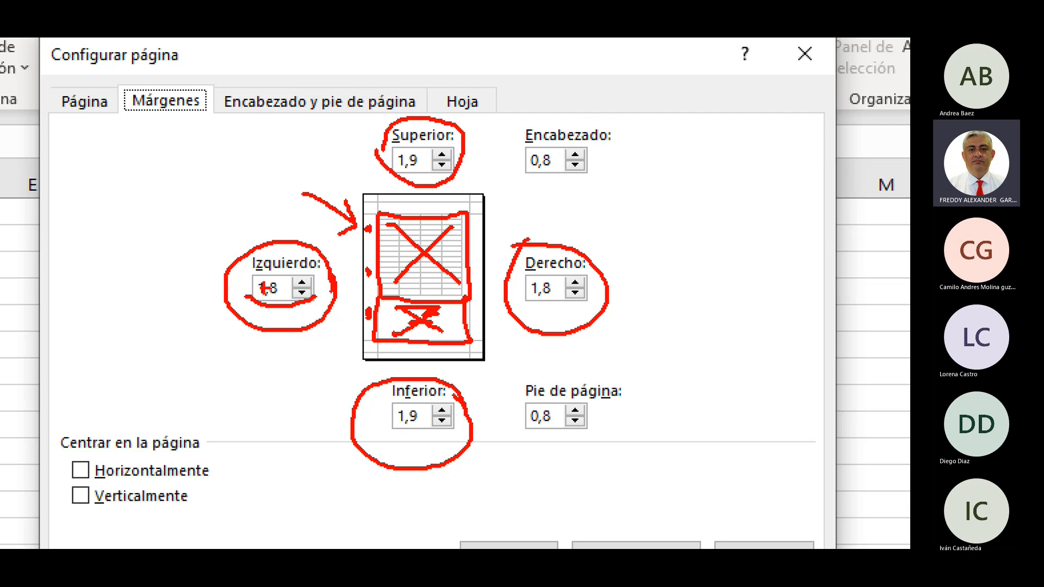
drag(202, 191, 240, 252)
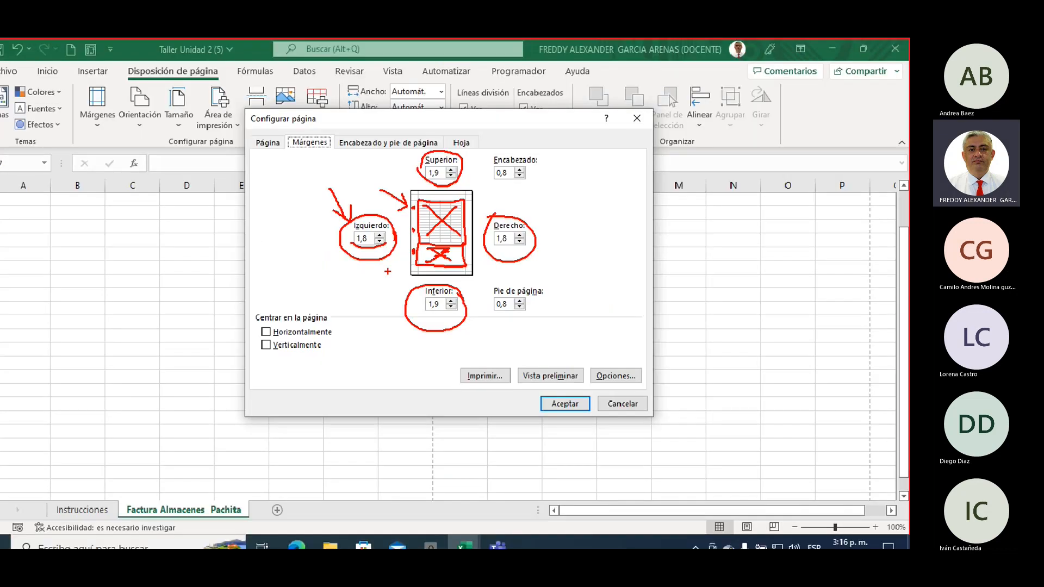
Set the sheet's left margin to 2,8 cm.
click(301, 284)
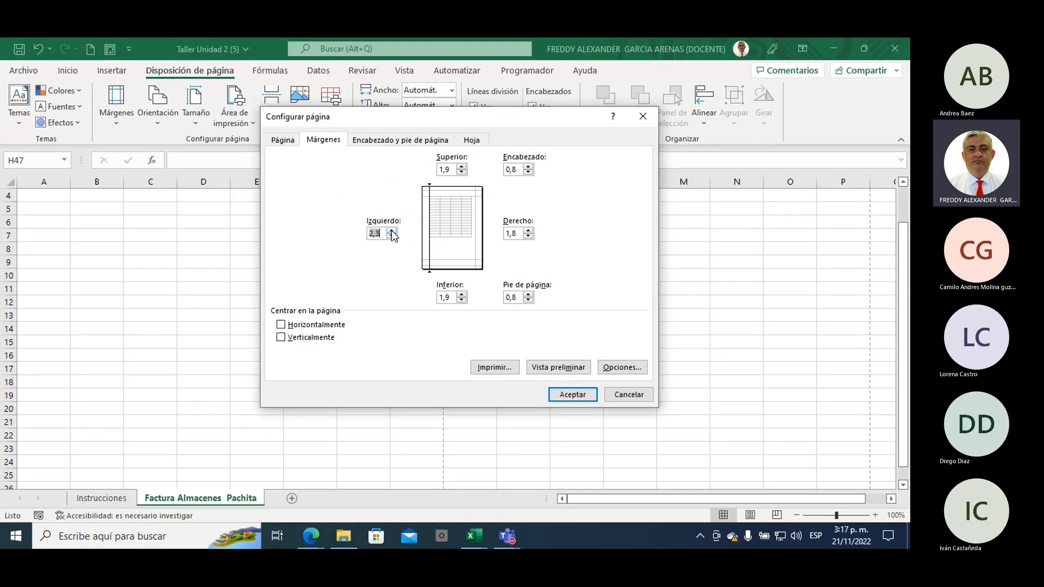
click(391, 231)
drag(381, 234, 370, 234)
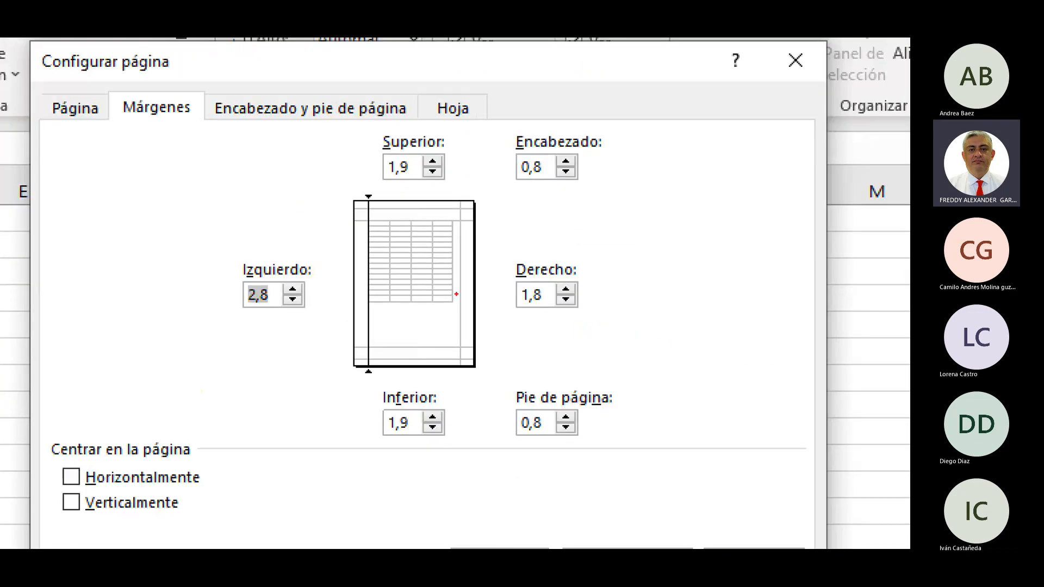
Review the left margin in the page preview against the top, right and bottom values, and apply the page setup.
mouse_move(315, 163)
mouse_down()
mouse_move(361, 194)
mouse_move(342, 193)
mouse_up()
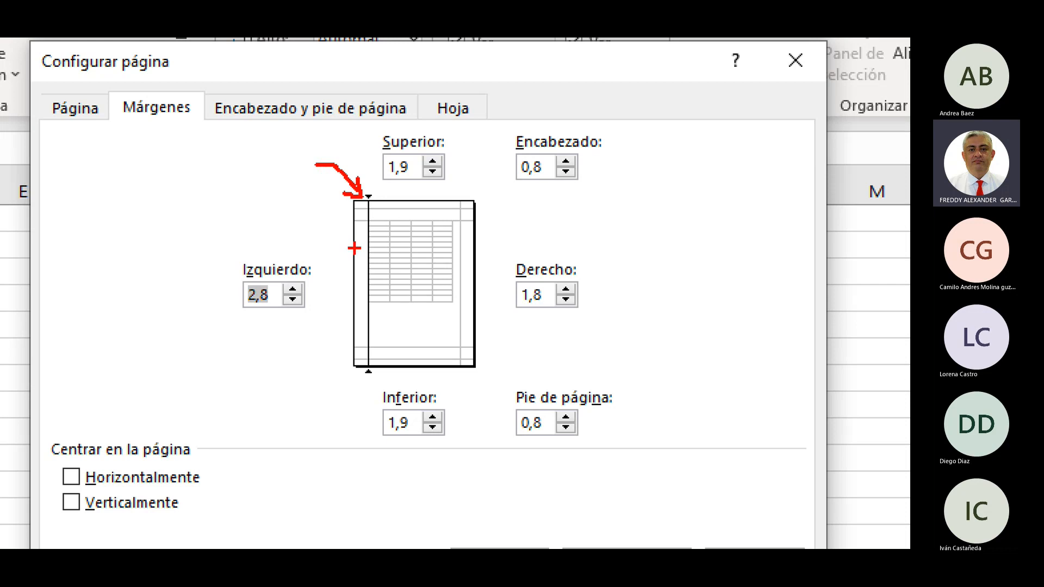
drag(353, 248, 369, 247)
mouse_move(257, 314)
mouse_down()
mouse_move(288, 314)
mouse_move(341, 253)
mouse_move(333, 276)
mouse_up()
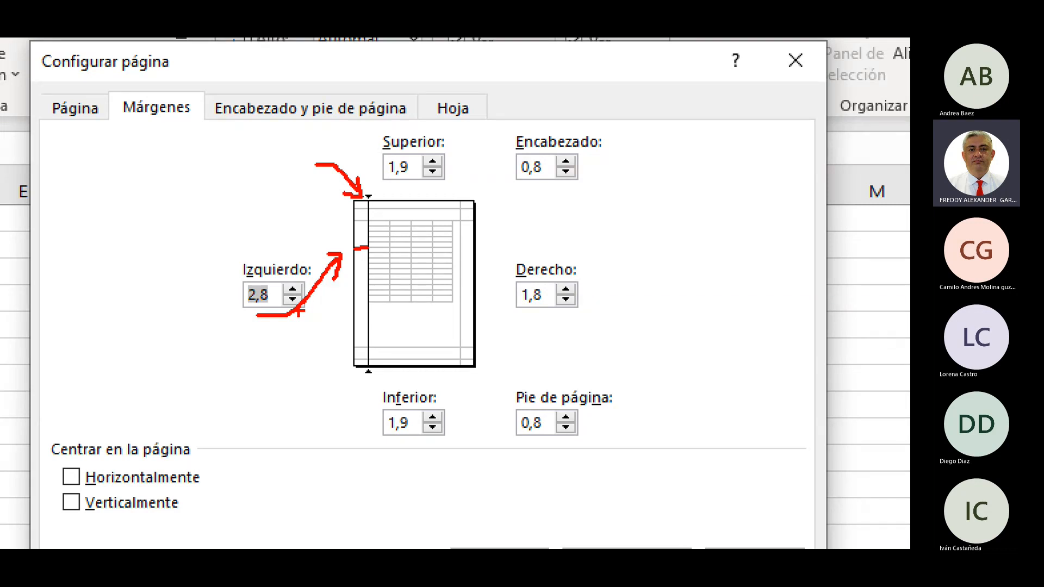
mouse_move(356, 127)
mouse_down()
mouse_move(387, 156)
mouse_move(379, 167)
mouse_move(419, 175)
mouse_move(390, 154)
mouse_up()
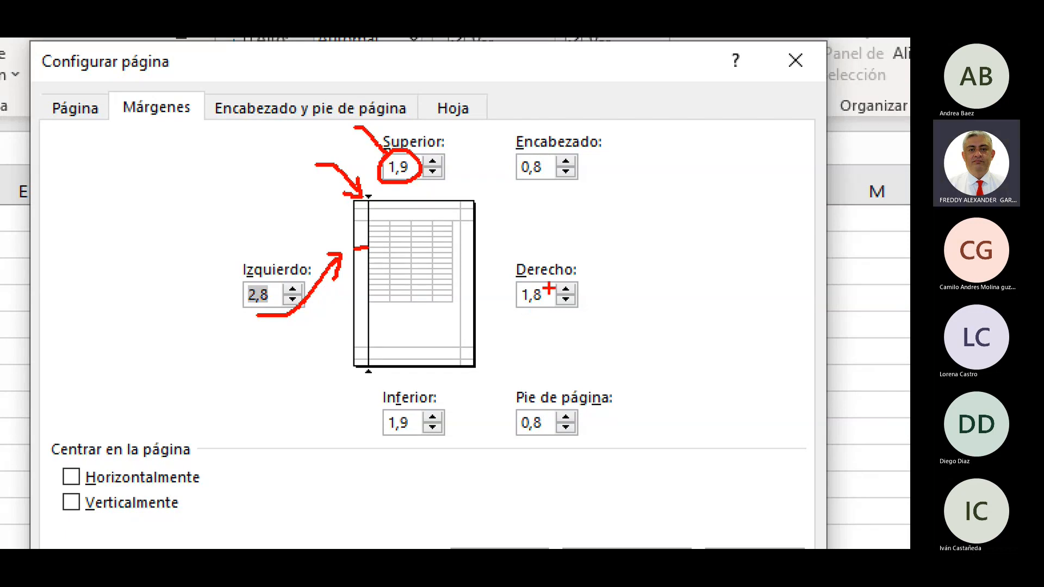
mouse_move(546, 282)
mouse_down()
mouse_move(527, 279)
mouse_move(538, 317)
mouse_move(549, 281)
mouse_up()
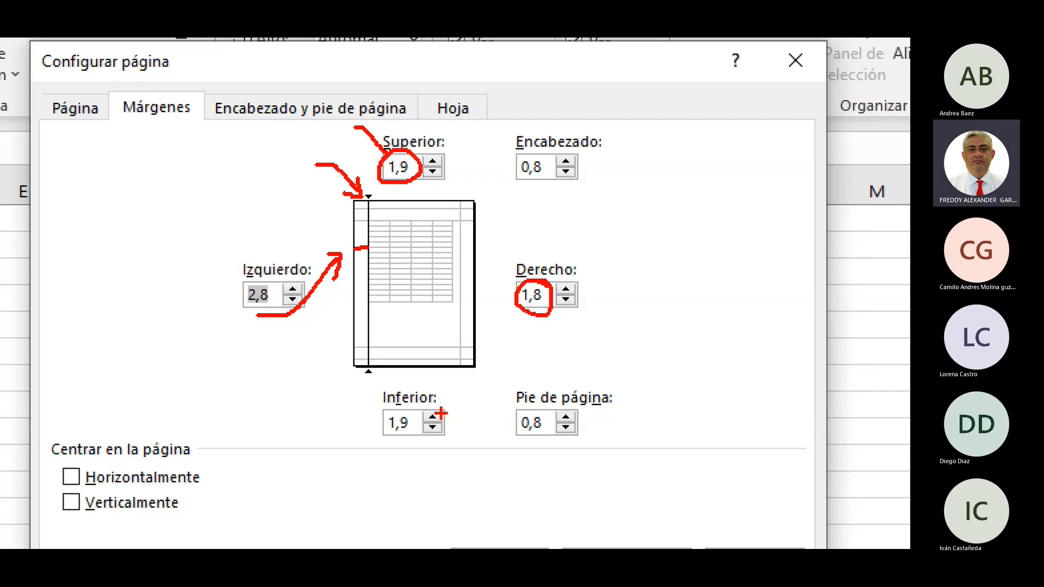
mouse_move(412, 412)
mouse_down()
mouse_move(383, 421)
mouse_move(416, 418)
mouse_up()
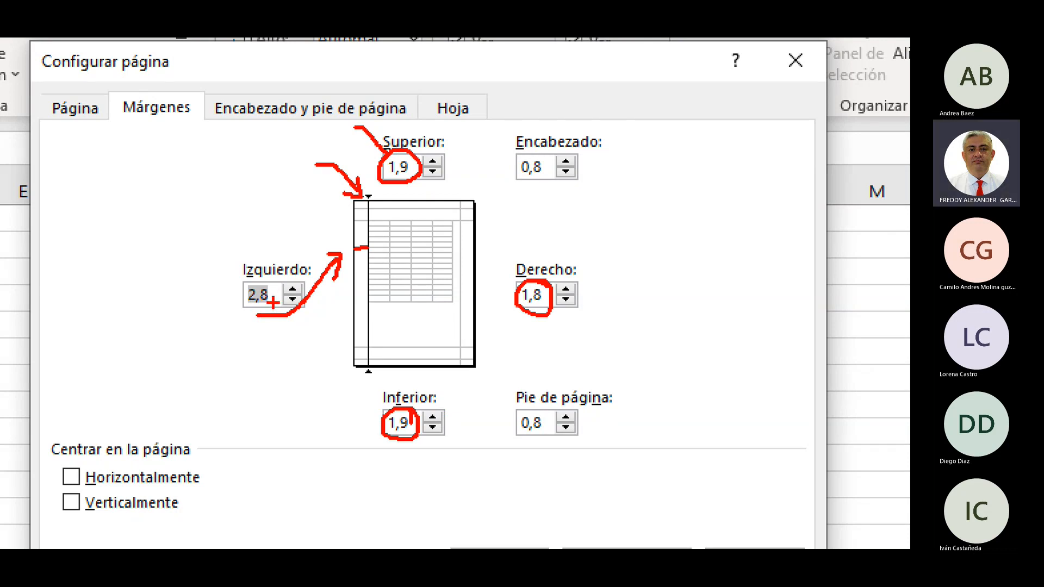
mouse_move(273, 302)
mouse_down()
mouse_move(263, 273)
mouse_move(239, 314)
mouse_move(276, 300)
mouse_up()
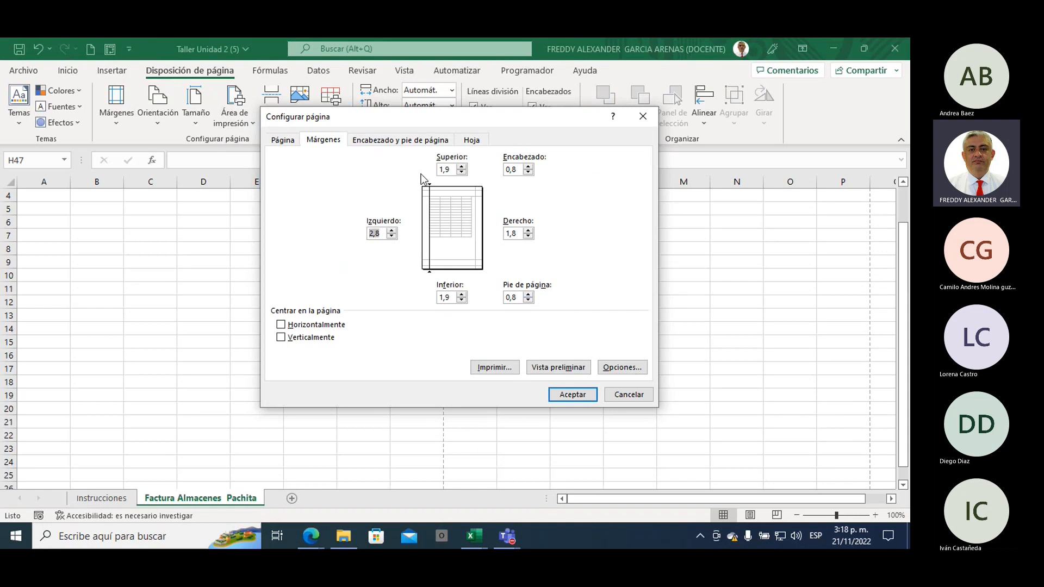
click(573, 396)
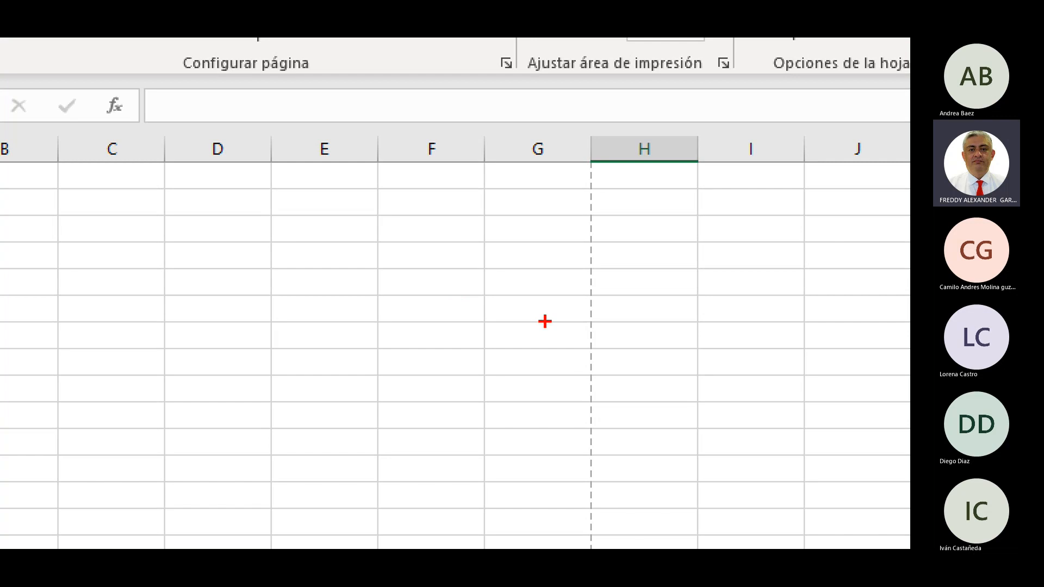
Examine the vertical page-break line between columns G and H against the new margins.
mouse_move(624, 337)
mouse_down()
mouse_move(624, 284)
mouse_move(593, 208)
mouse_move(566, 331)
mouse_move(565, 432)
mouse_move(603, 438)
mouse_move(620, 321)
mouse_up()
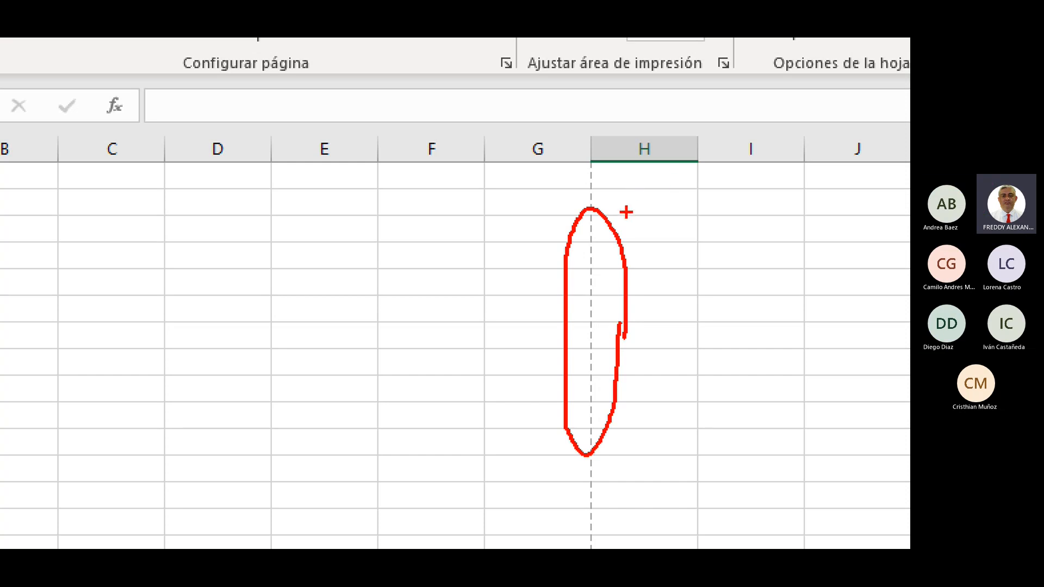
mouse_move(625, 212)
mouse_down()
mouse_move(694, 233)
mouse_move(674, 234)
mouse_up()
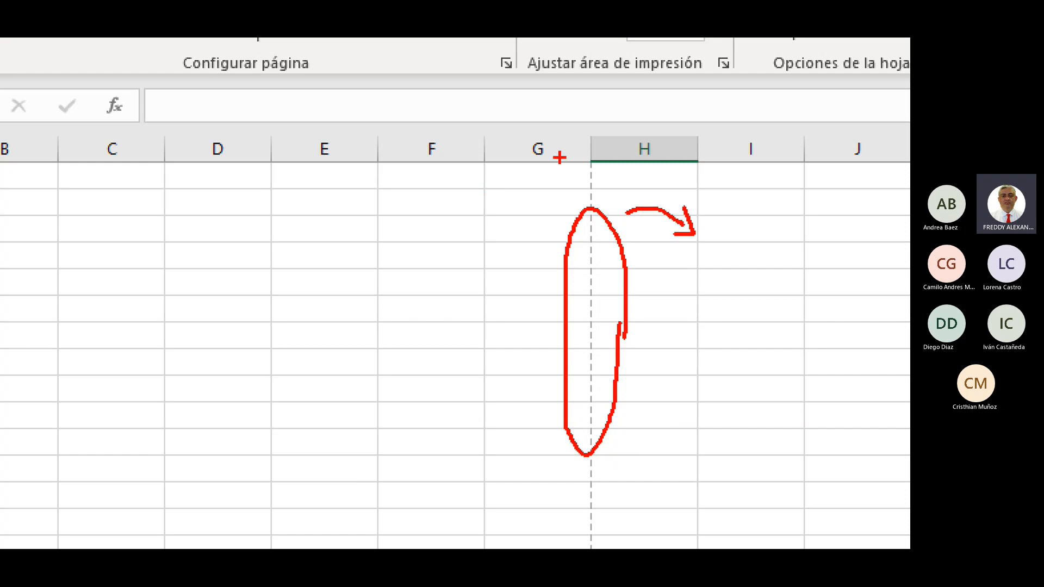
mouse_move(536, 99)
mouse_down()
mouse_move(542, 137)
mouse_move(550, 122)
mouse_up()
mouse_move(632, 98)
mouse_down()
mouse_move(633, 135)
mouse_move(645, 120)
mouse_up()
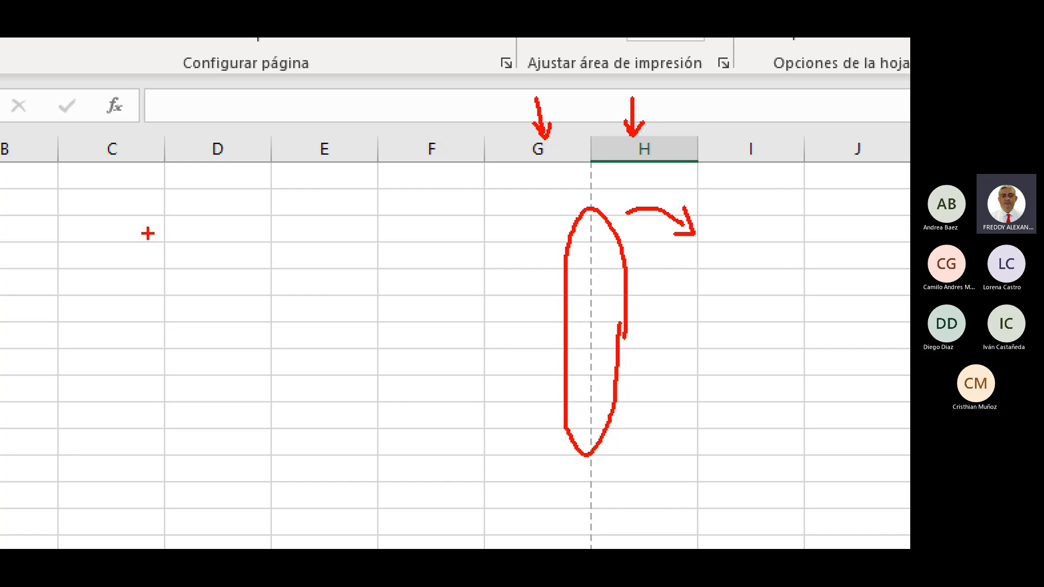
mouse_move(163, 223)
mouse_down()
mouse_move(159, 266)
mouse_move(161, 234)
mouse_move(219, 403)
mouse_move(142, 326)
mouse_up()
drag(245, 203, 398, 203)
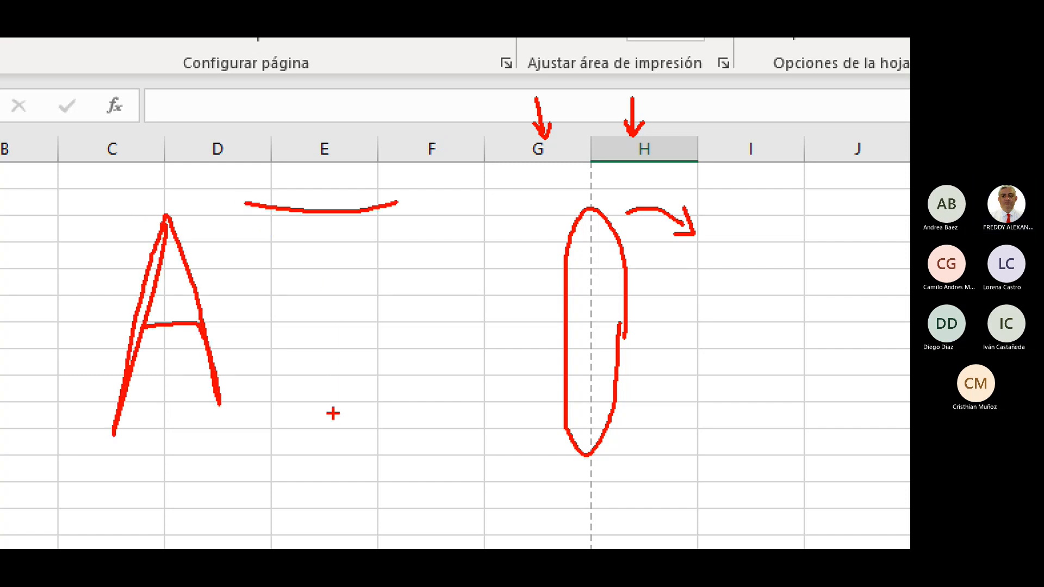
drag(333, 408, 323, 205)
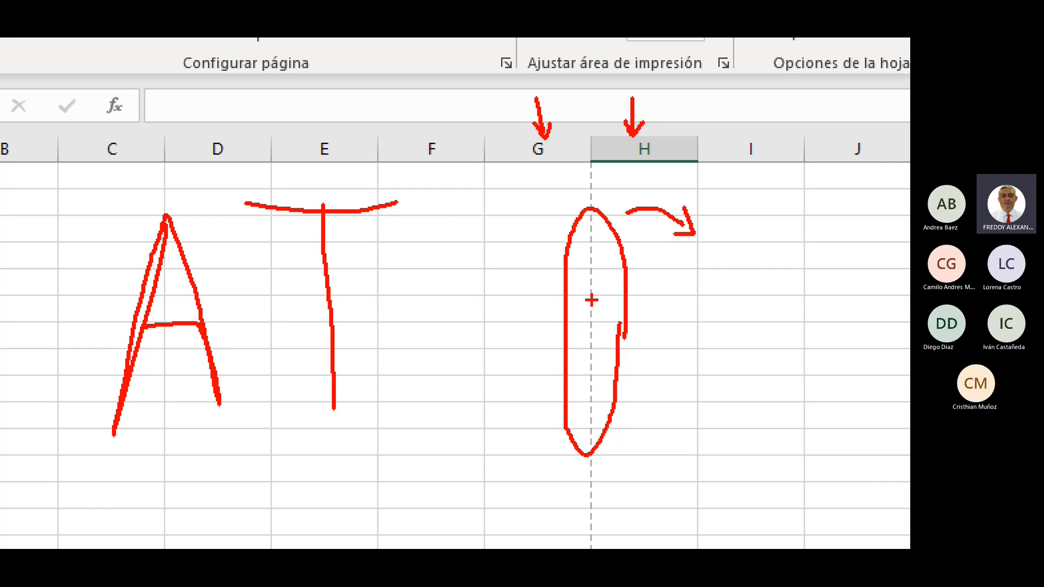
key(Escape)
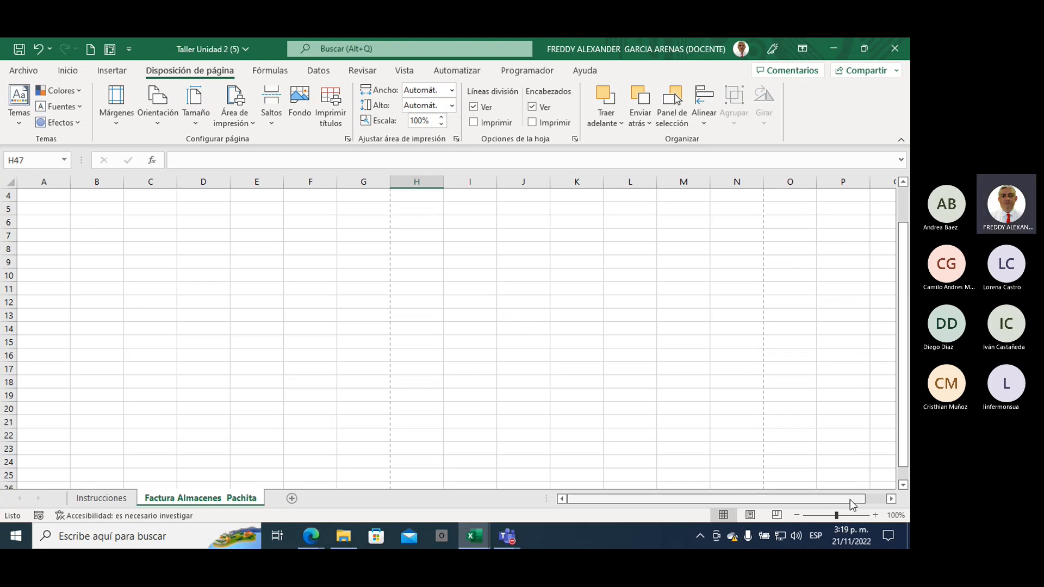
Enlarge the sheet's display to 180%.
click(875, 514)
click(875, 515)
click(875, 515)
click(875, 515)
click(875, 515)
click(875, 515)
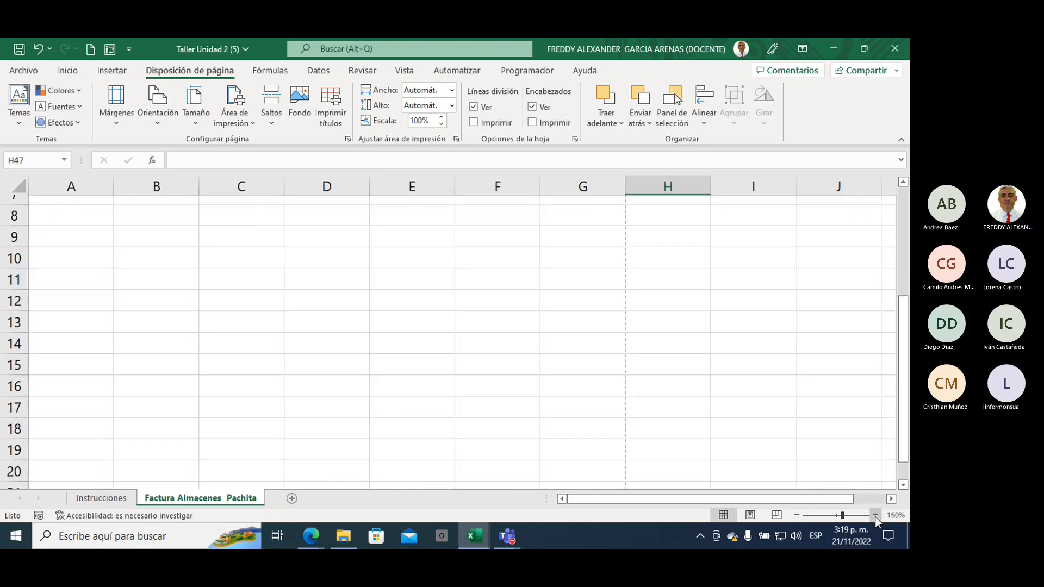
click(875, 515)
click(875, 515)
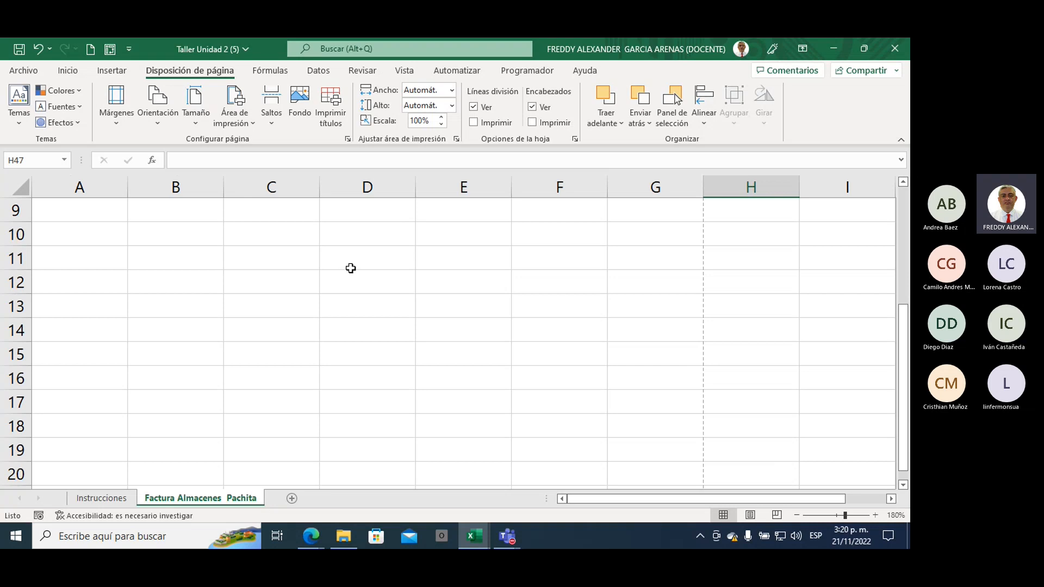
Set the width of column D to 20.
click(354, 184)
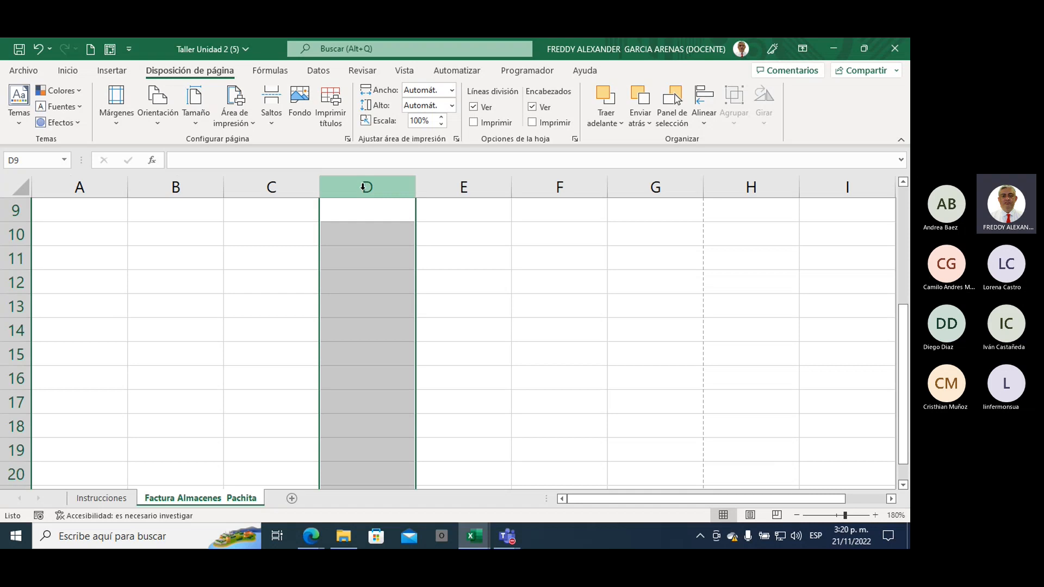
right_click(363, 187)
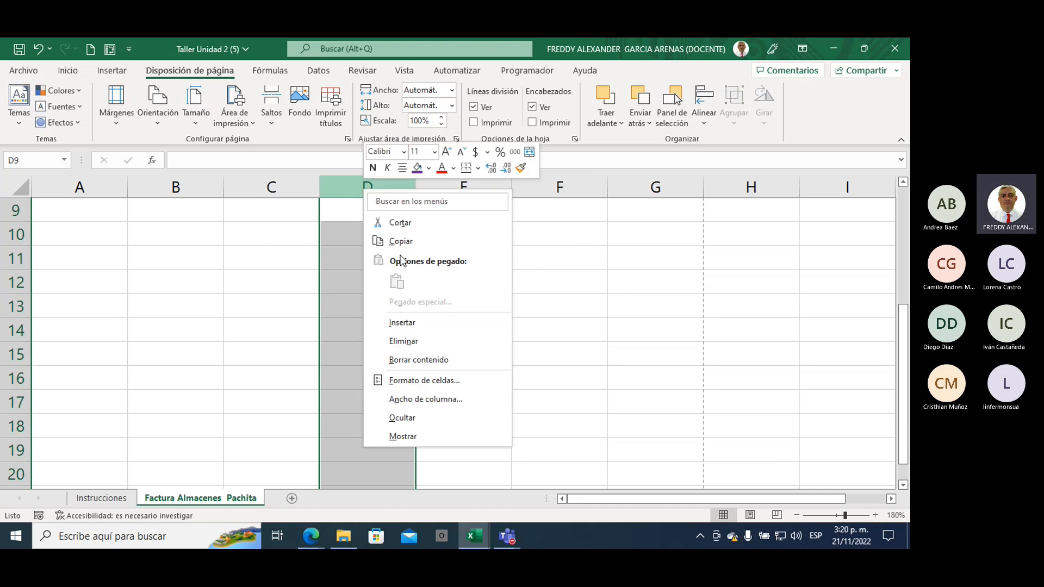
click(411, 399)
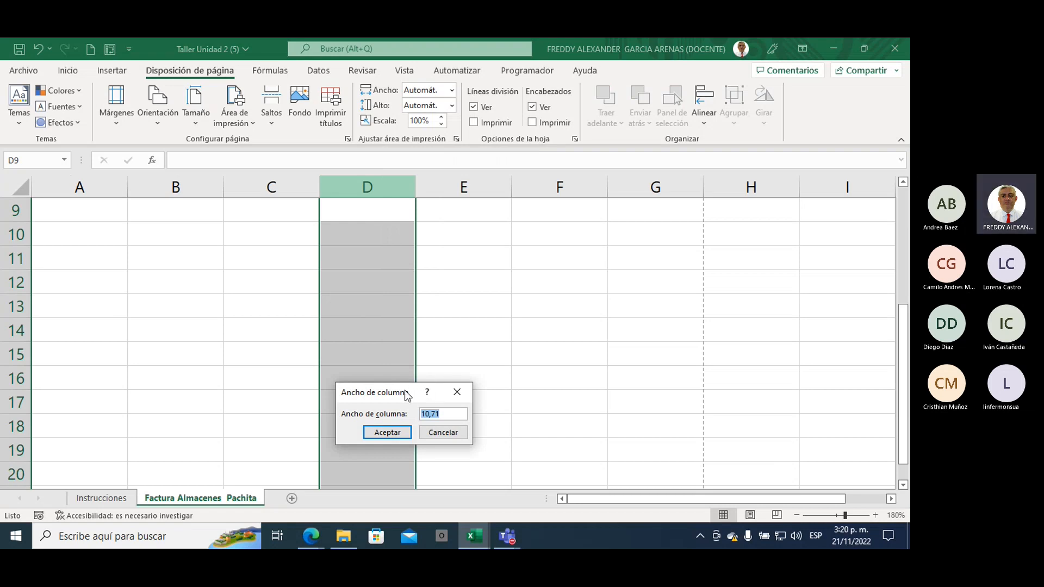
drag(396, 397, 483, 239)
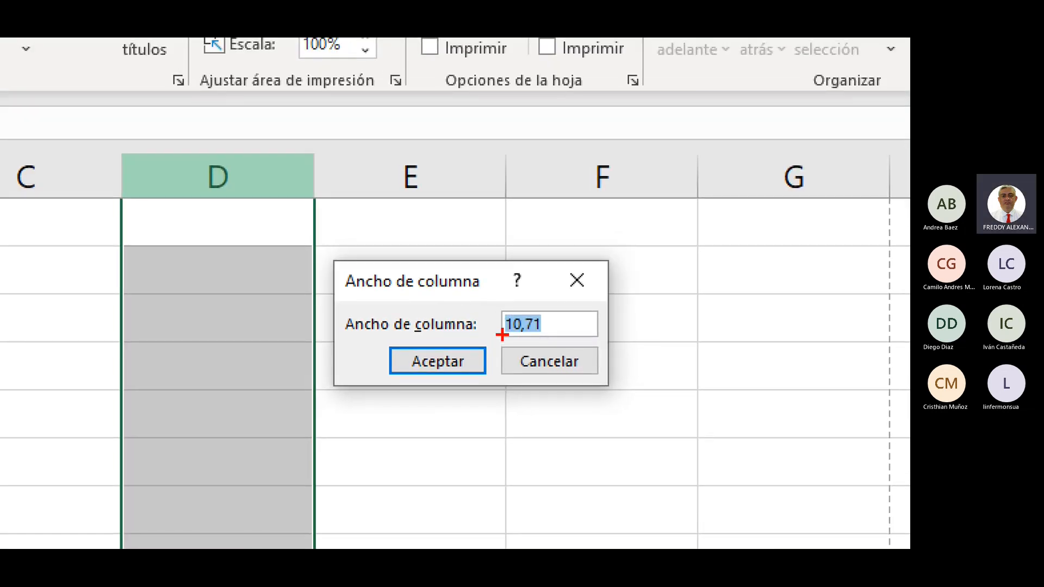
drag(501, 334, 543, 338)
drag(115, 111, 124, 188)
drag(317, 113, 322, 198)
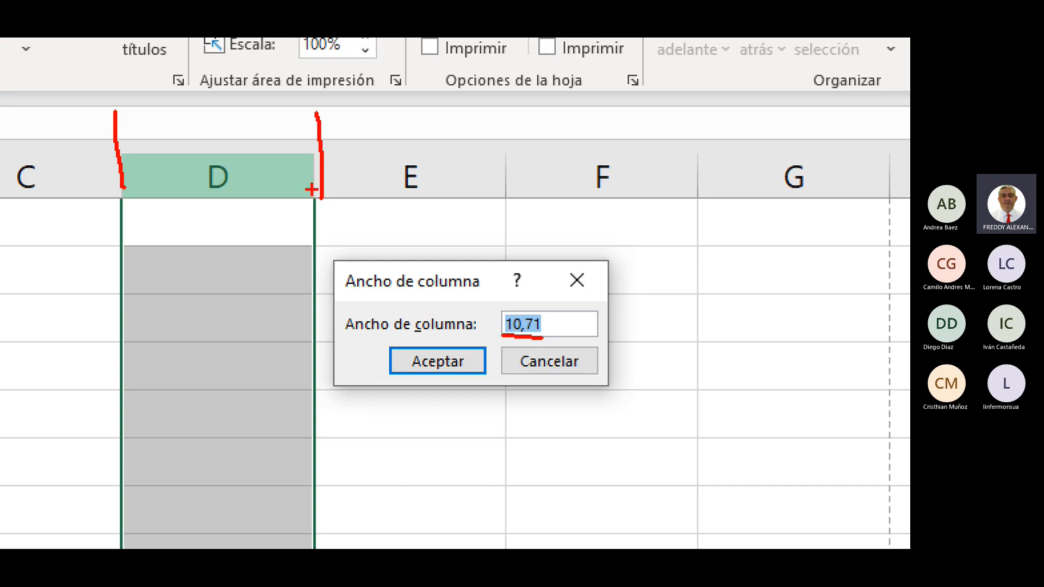
drag(131, 154, 328, 162)
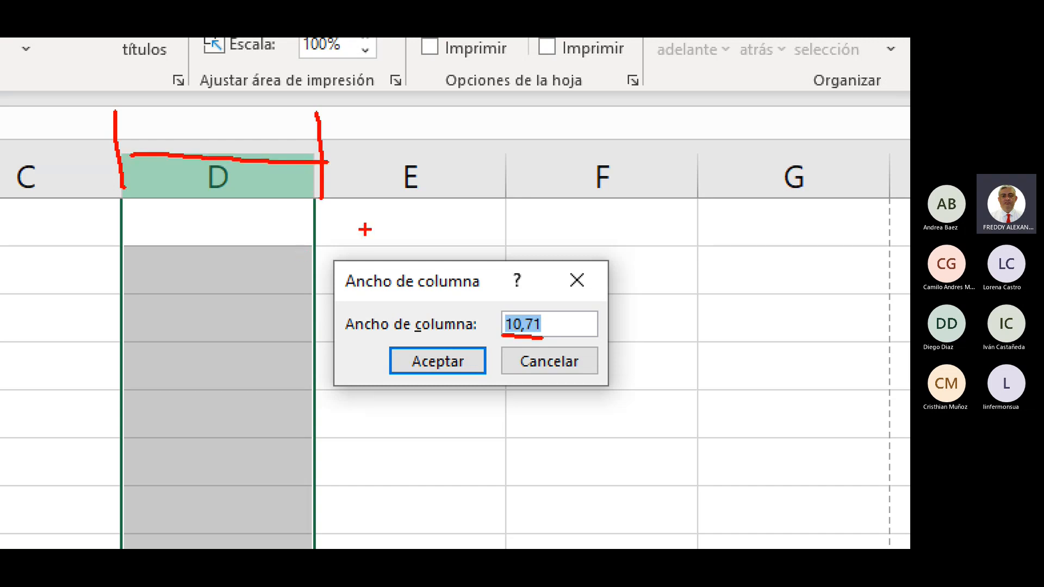
mouse_move(334, 207)
mouse_down()
mouse_move(419, 234)
mouse_move(496, 325)
mouse_move(540, 326)
mouse_move(498, 311)
mouse_up()
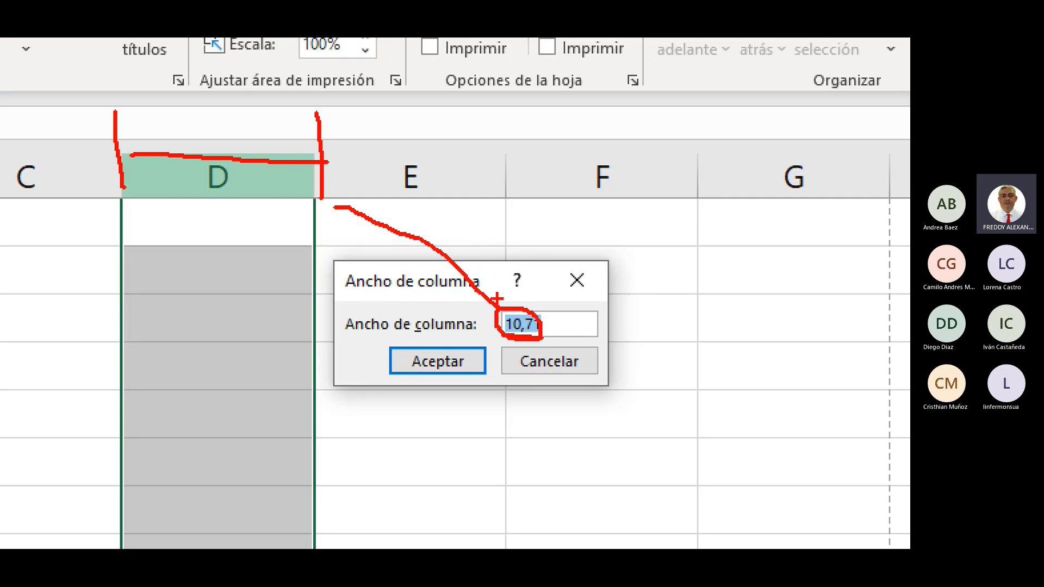
key(Escape)
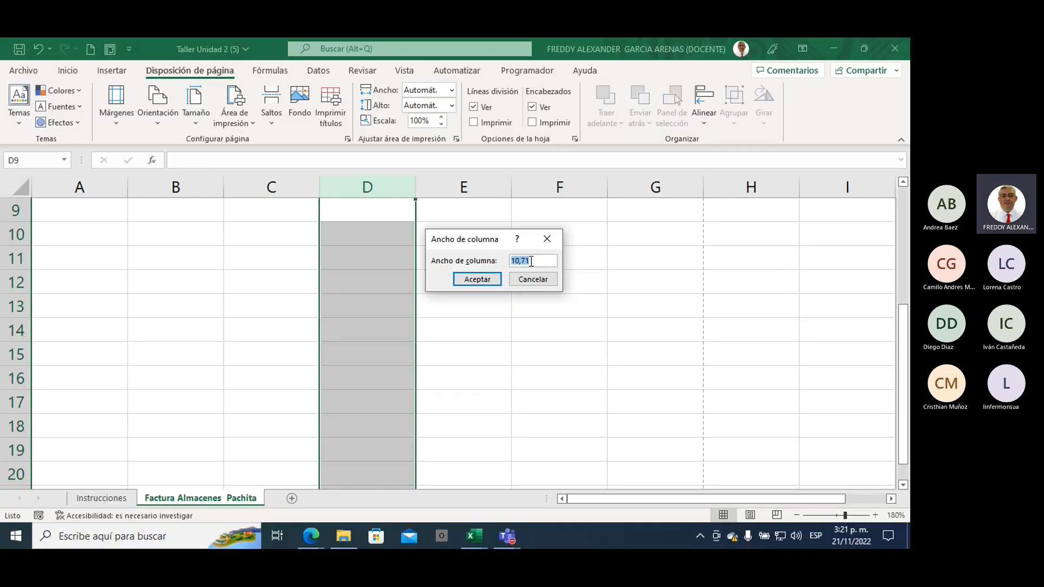
text(20)
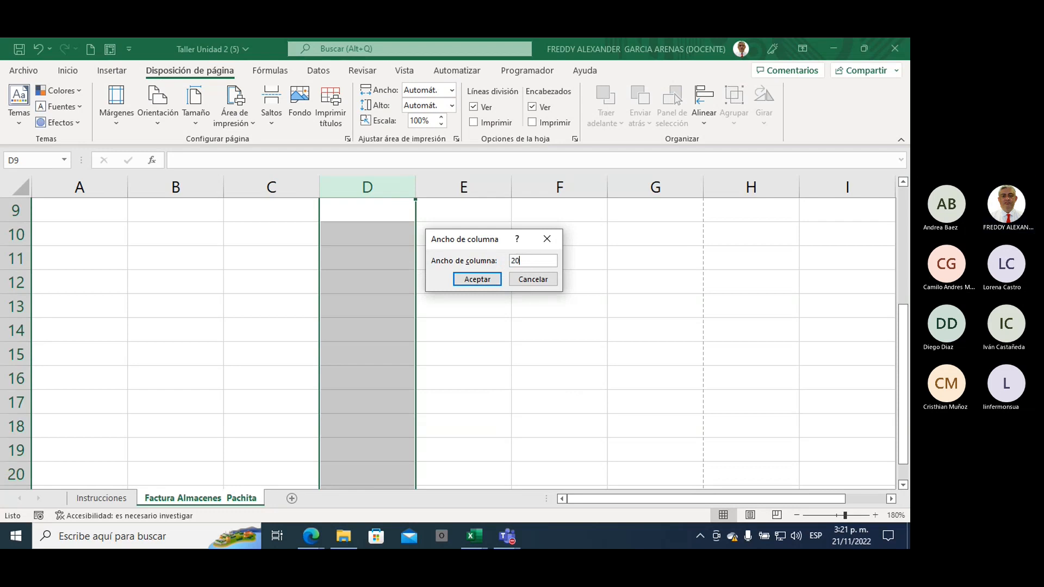
click(475, 279)
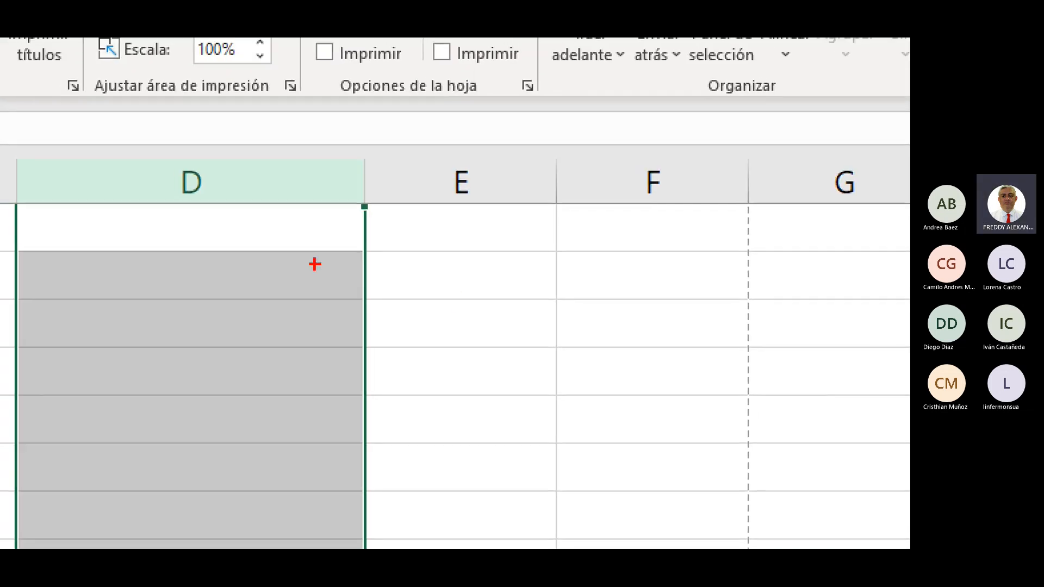
Examine the width of column D and its effect on the vertical page-break line.
mouse_move(22, 156)
mouse_down()
mouse_move(31, 169)
mouse_move(349, 144)
mouse_move(369, 201)
mouse_up()
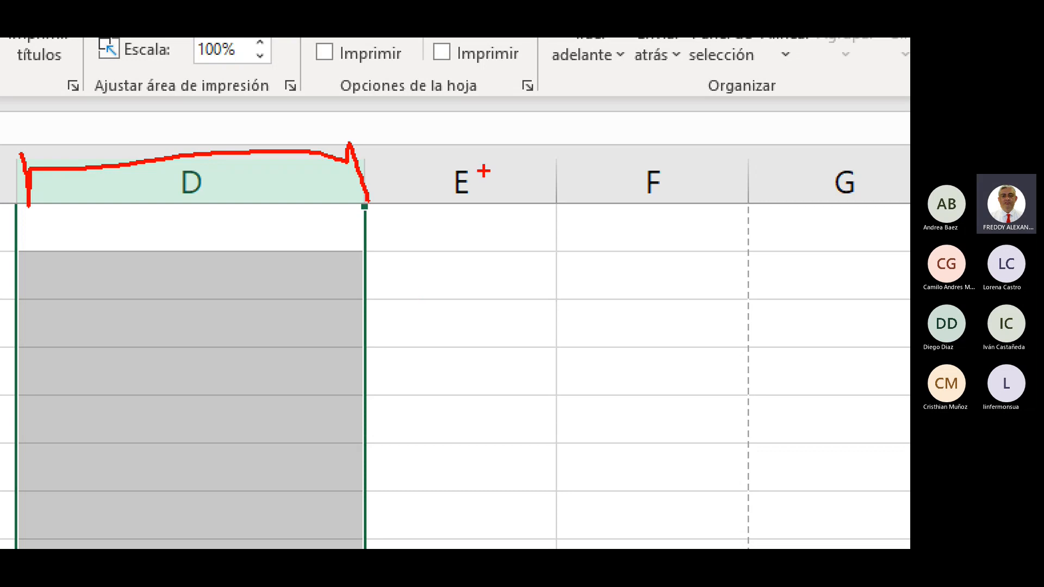
mouse_move(630, 131)
mouse_down()
mouse_move(809, 154)
mouse_move(837, 169)
mouse_up()
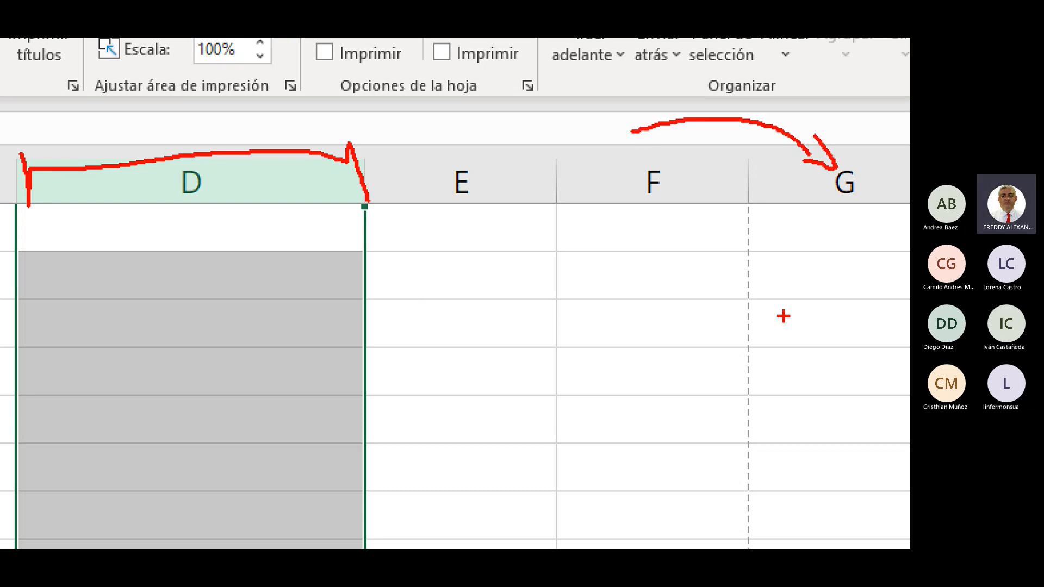
mouse_move(782, 322)
mouse_down()
mouse_move(757, 253)
mouse_move(732, 354)
mouse_move(749, 489)
mouse_move(766, 277)
mouse_up()
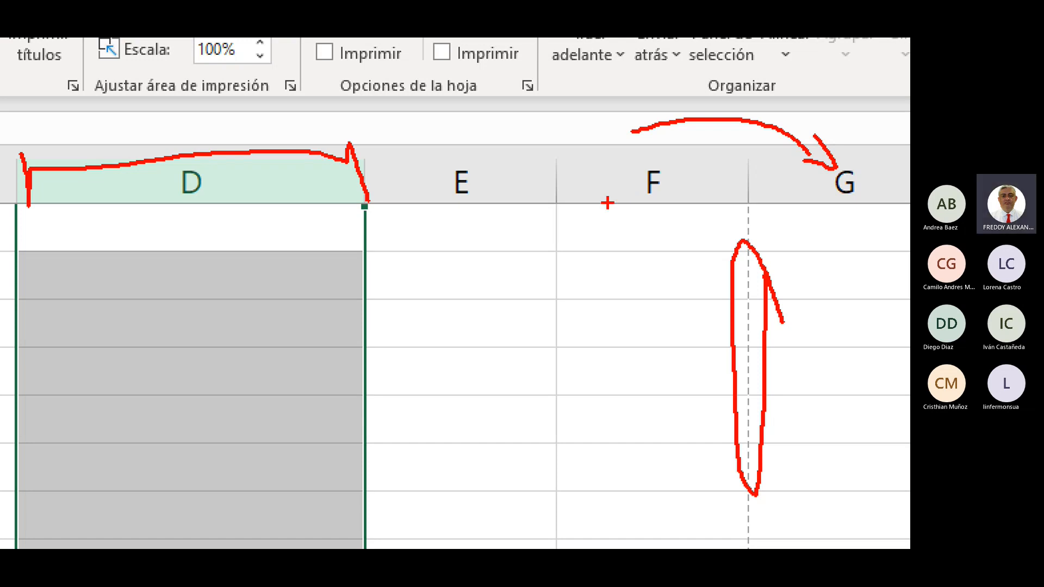
mouse_move(210, 344)
mouse_down()
mouse_move(185, 217)
mouse_move(177, 246)
mouse_move(218, 235)
mouse_up()
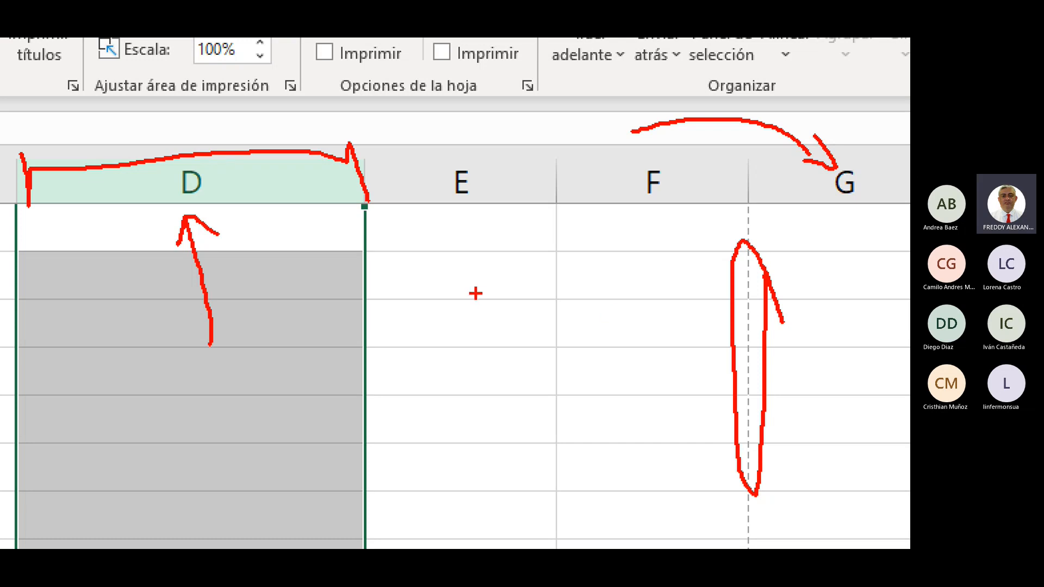
key(Escape)
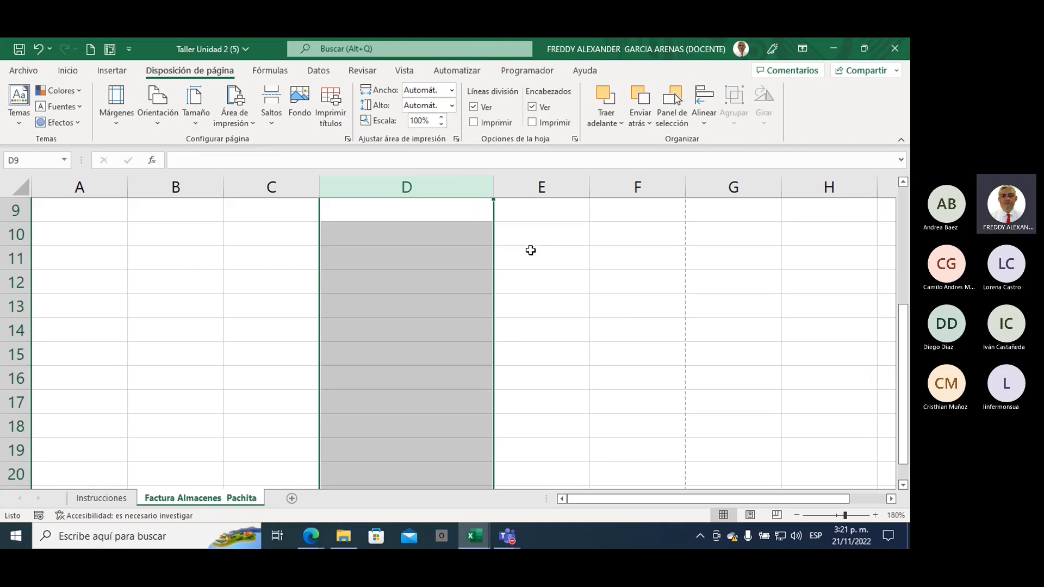
Set the height of row 2 to 45.
scroll(201, 278, up, 3)
scroll(198, 298, down, 1)
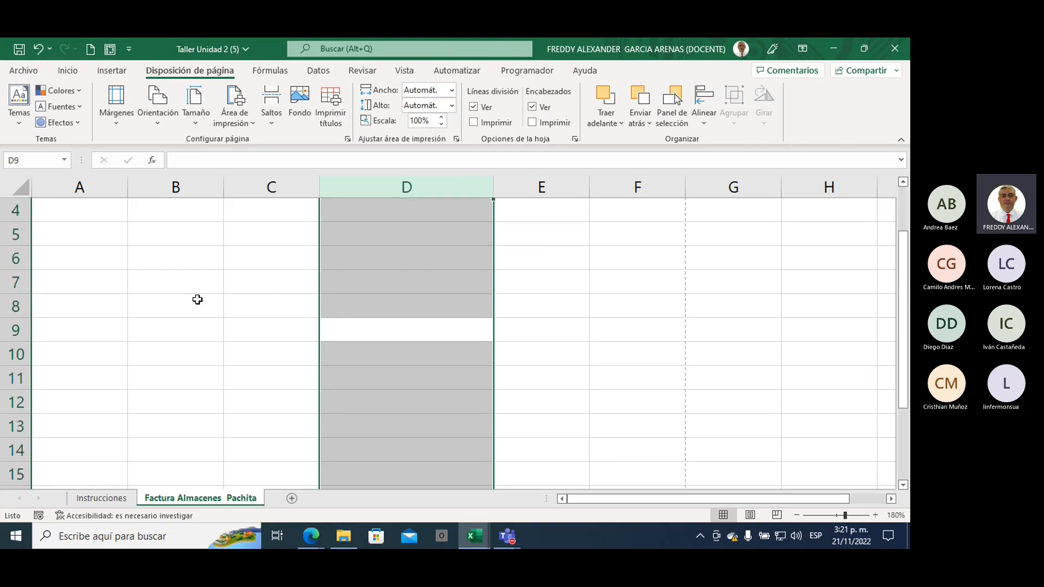
scroll(198, 298, up, 1)
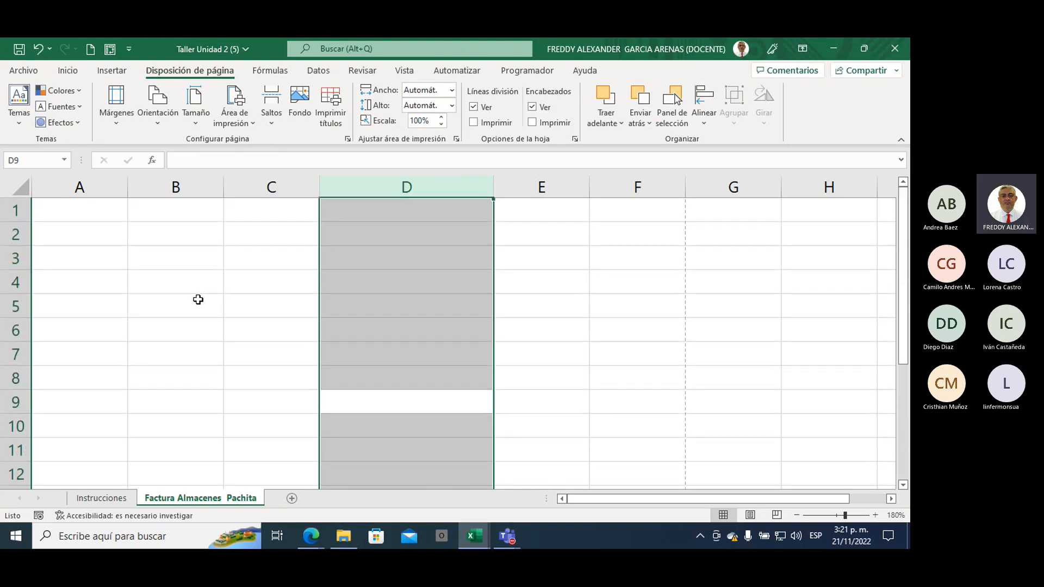
click(14, 234)
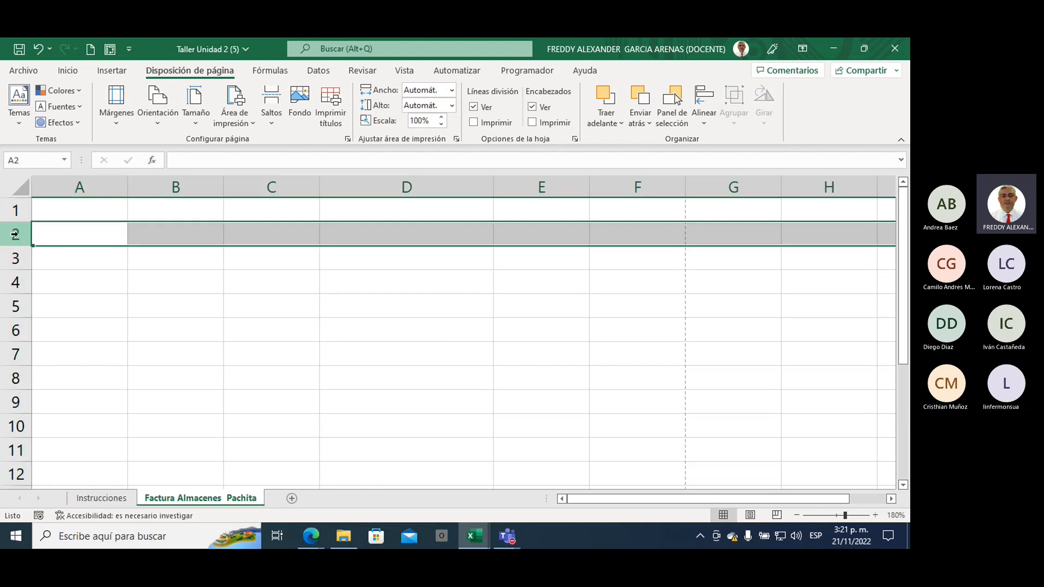
right_click(15, 234)
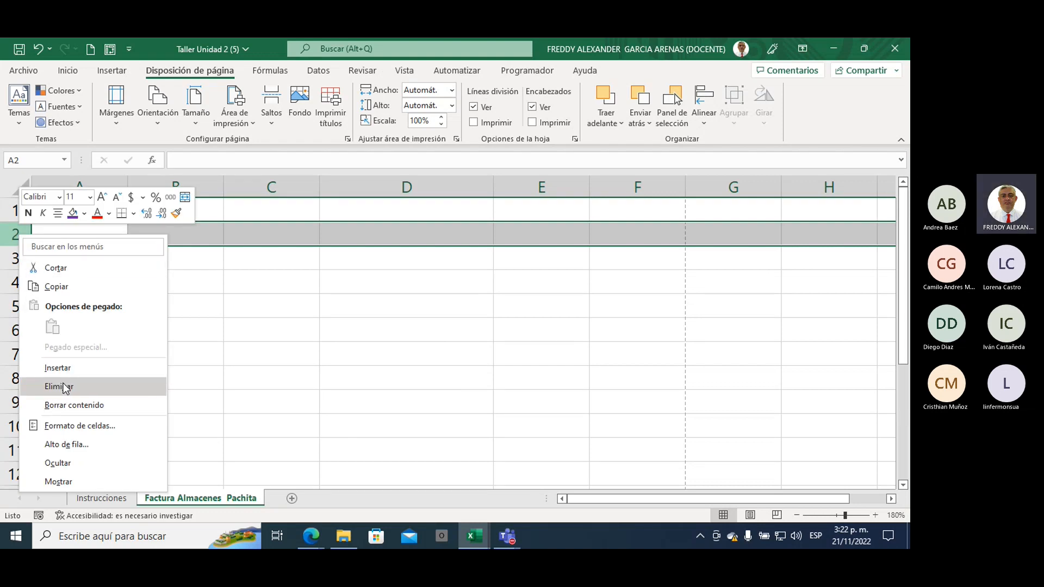
click(86, 444)
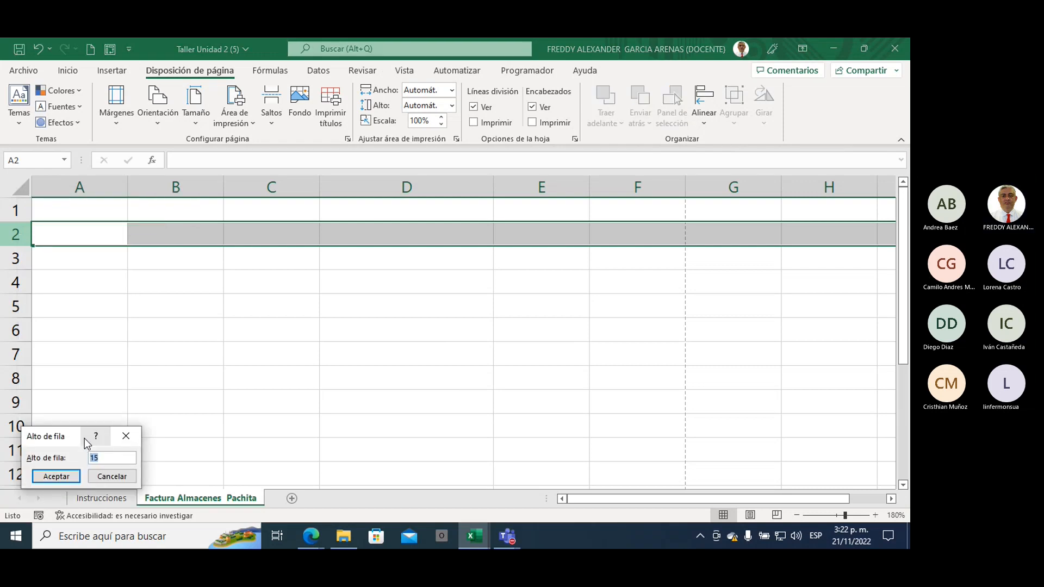
drag(80, 435, 399, 271)
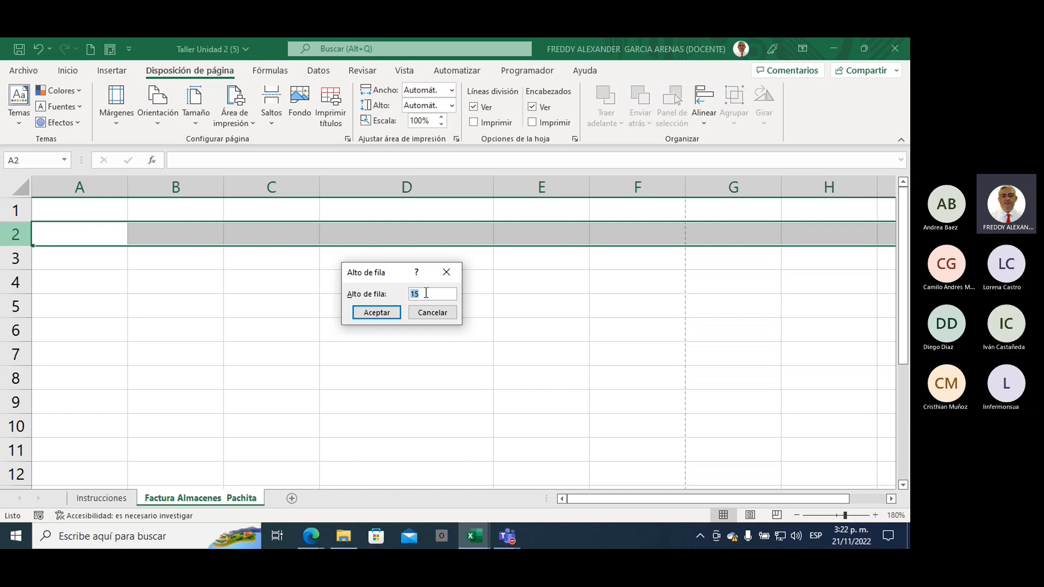
text(45)
click(380, 315)
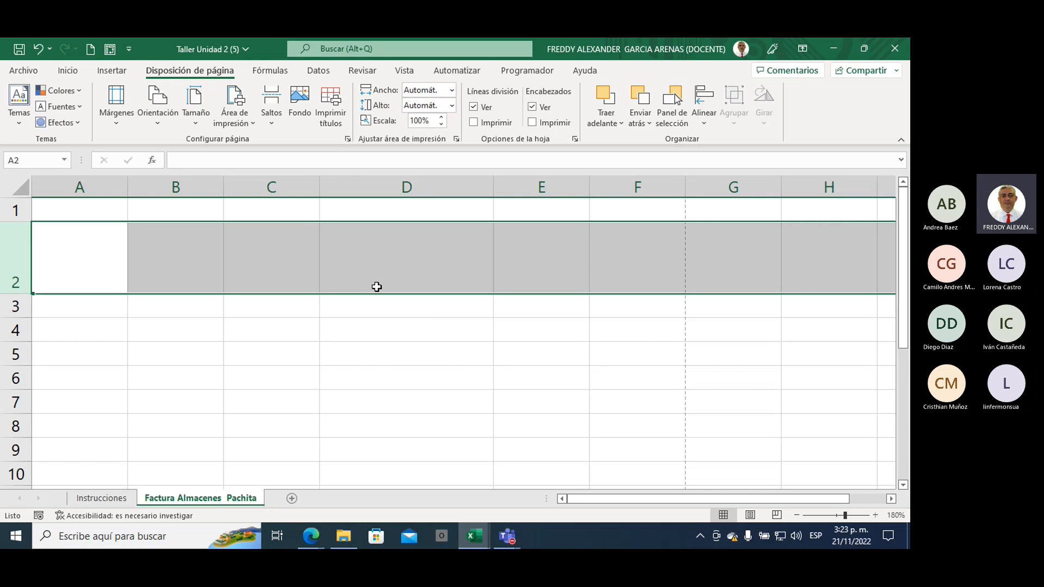
Enter the sample text "texto" in cell D4 and compare its length with the column's width.
click(380, 322)
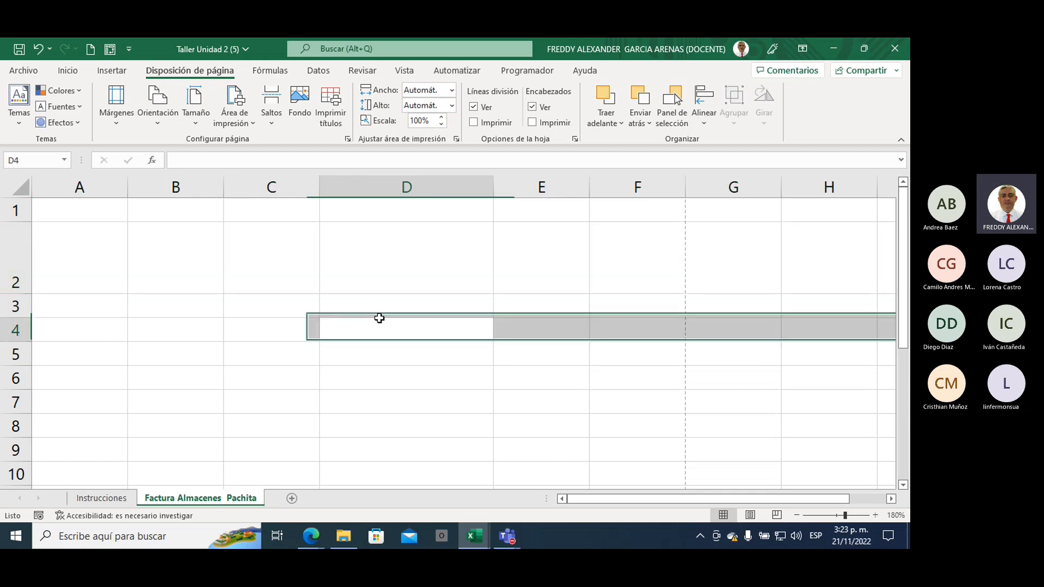
text(texto)
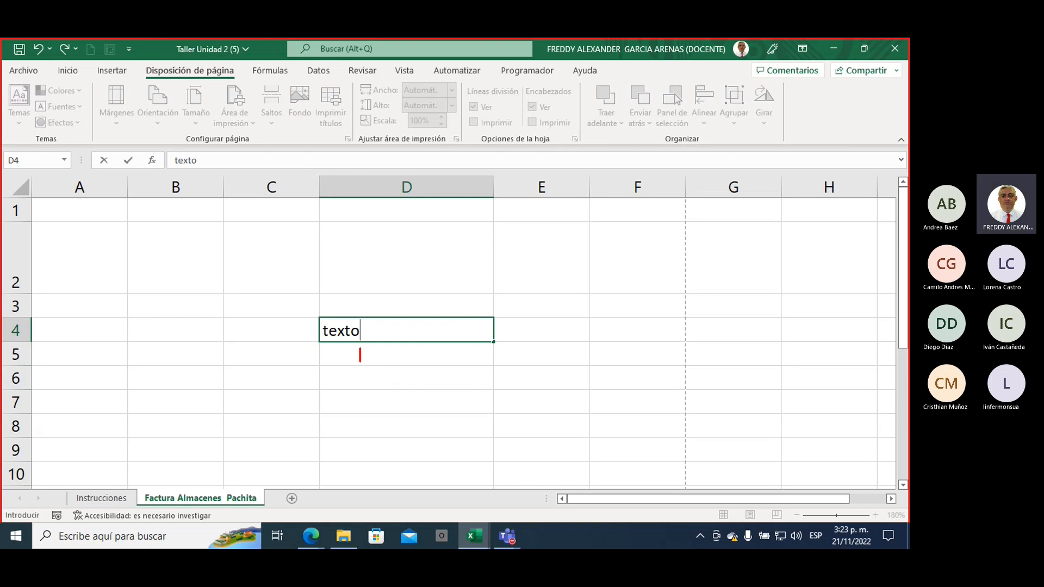
drag(360, 354, 321, 354)
drag(321, 179, 319, 255)
drag(491, 178, 492, 253)
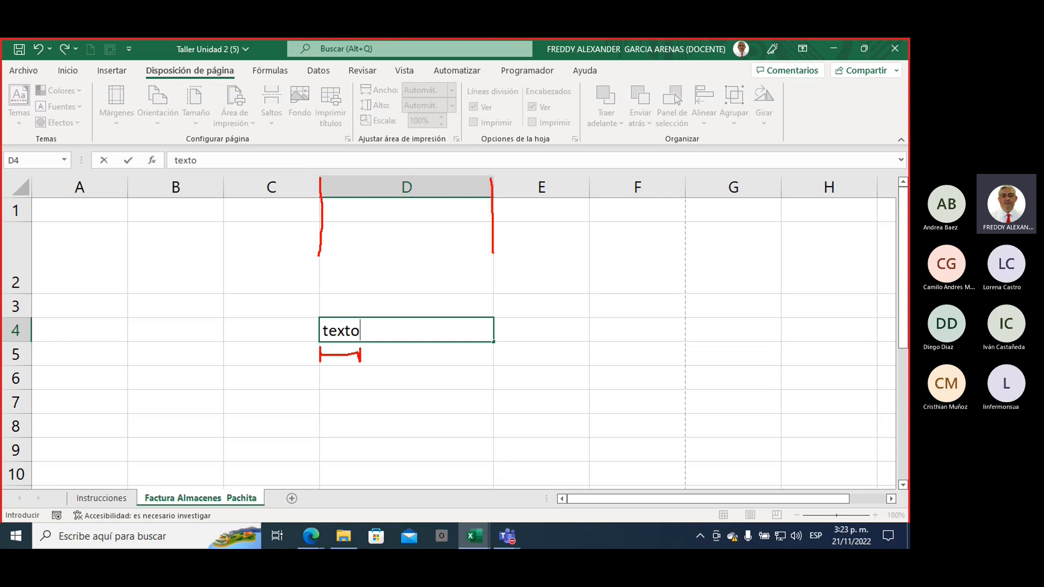
drag(376, 333, 487, 331)
key(Escape)
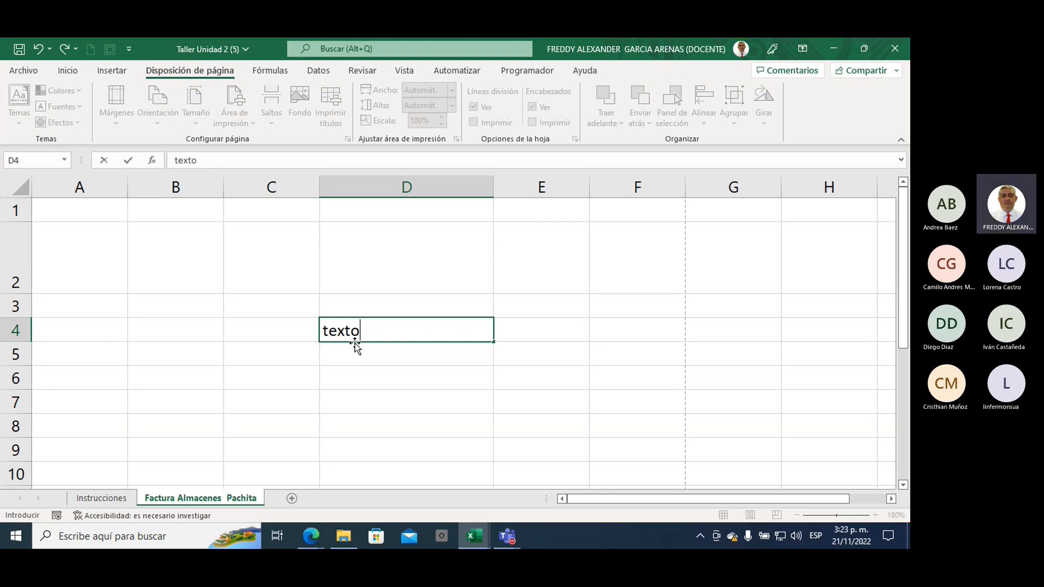
Check column D's width setting without changing it, and autofit the column to its contents.
right_click(413, 187)
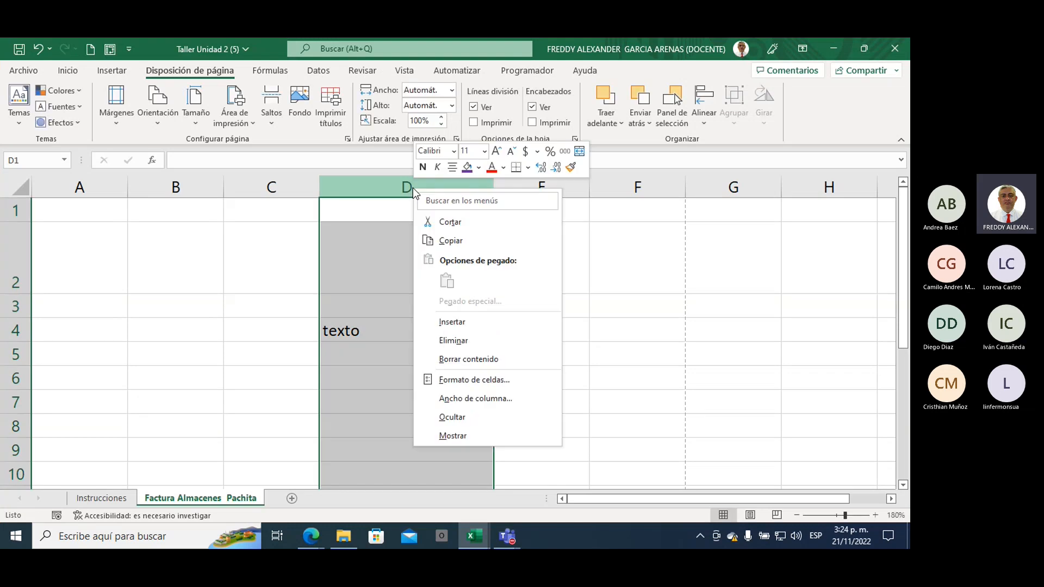
click(472, 399)
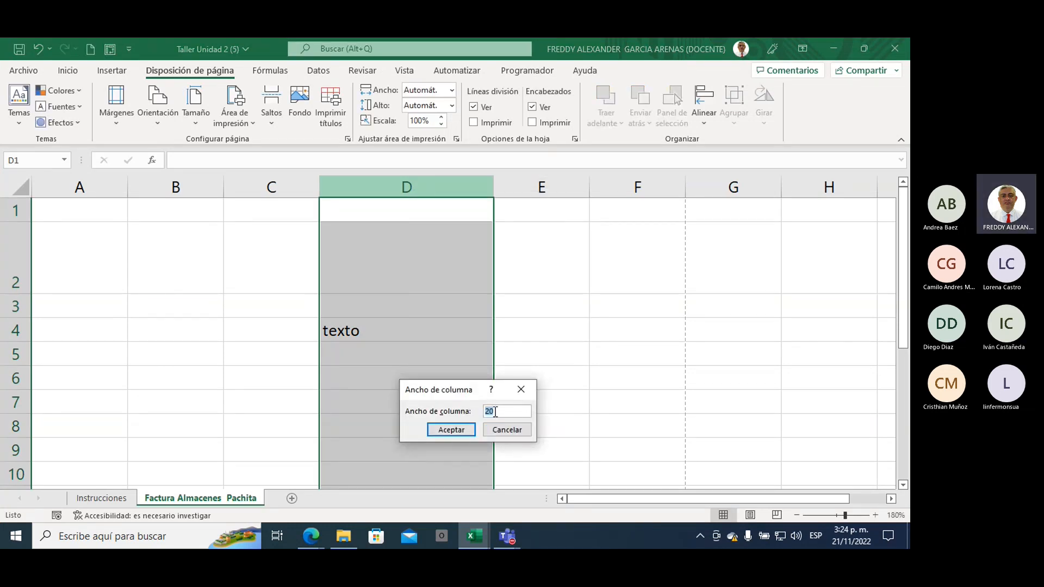
click(508, 431)
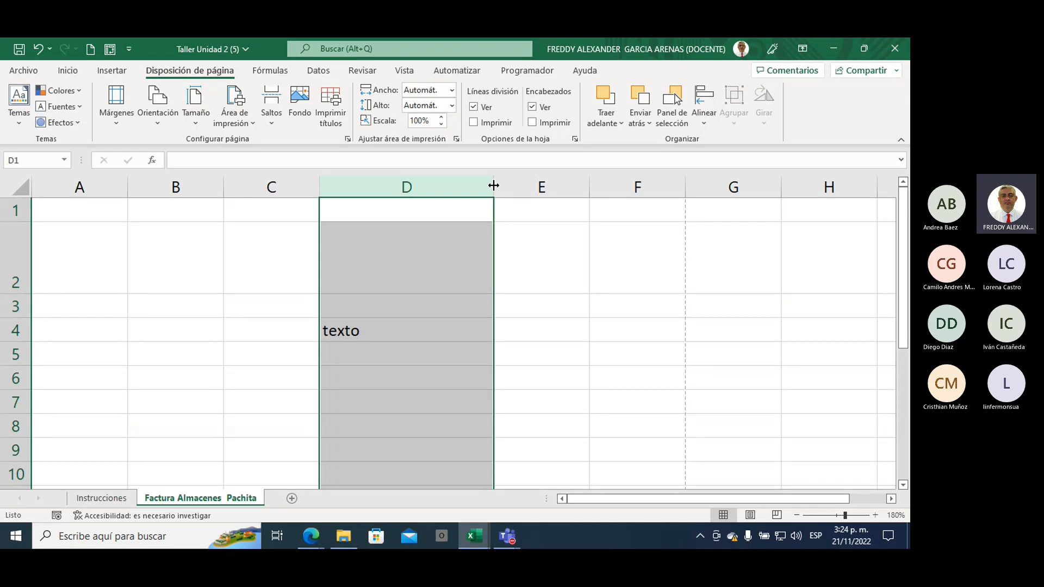
double_click(493, 185)
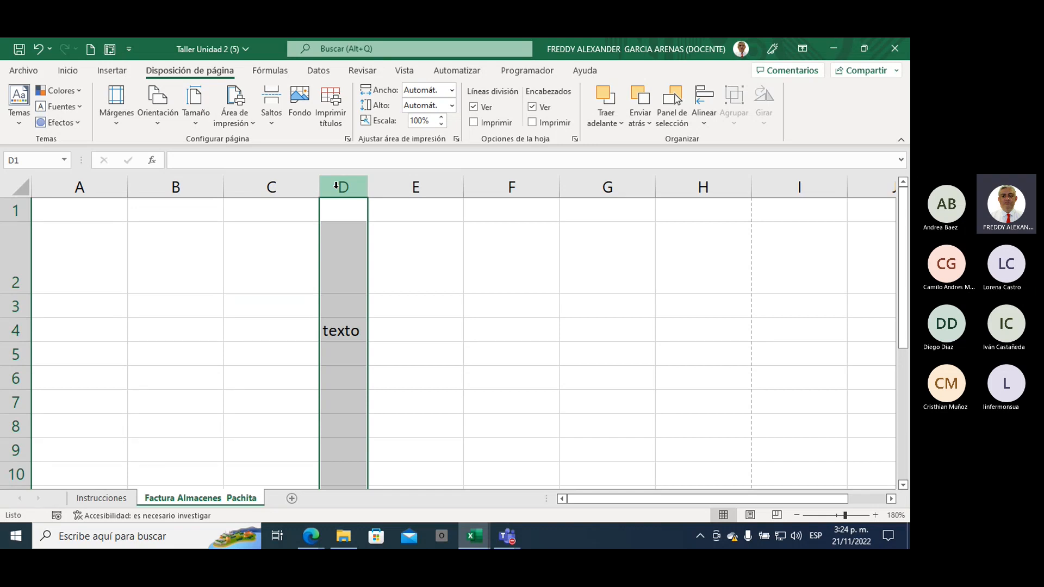
Enter the sample text "titulo mas largo" in cell D6 and select column D.
click(348, 329)
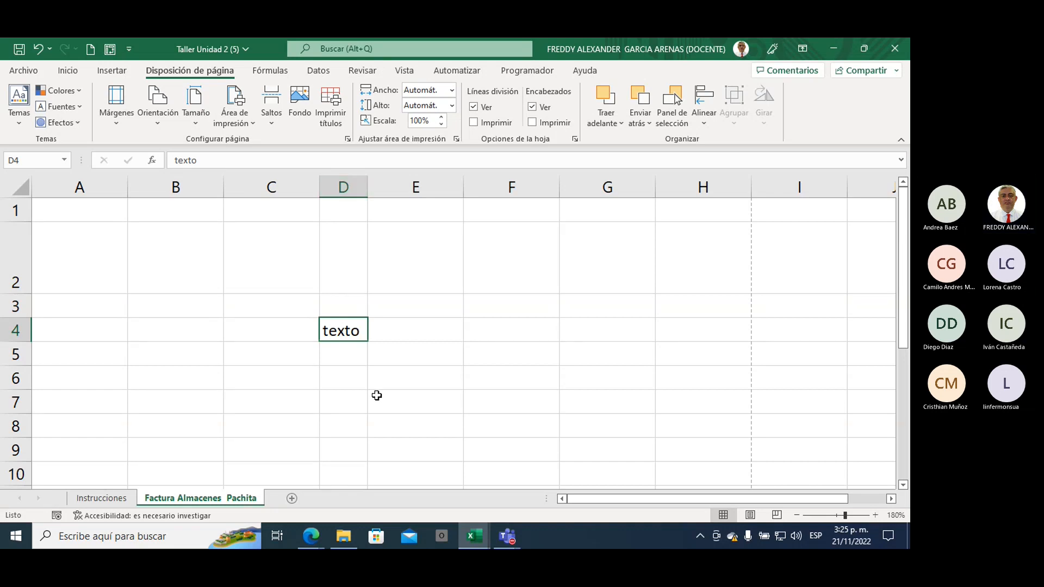
click(350, 372)
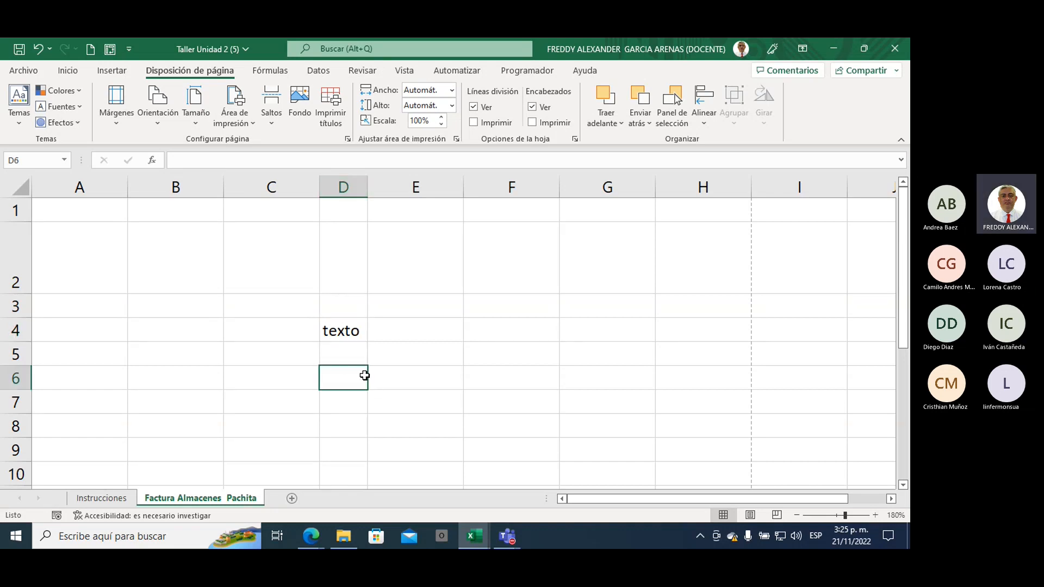
text(titulo)
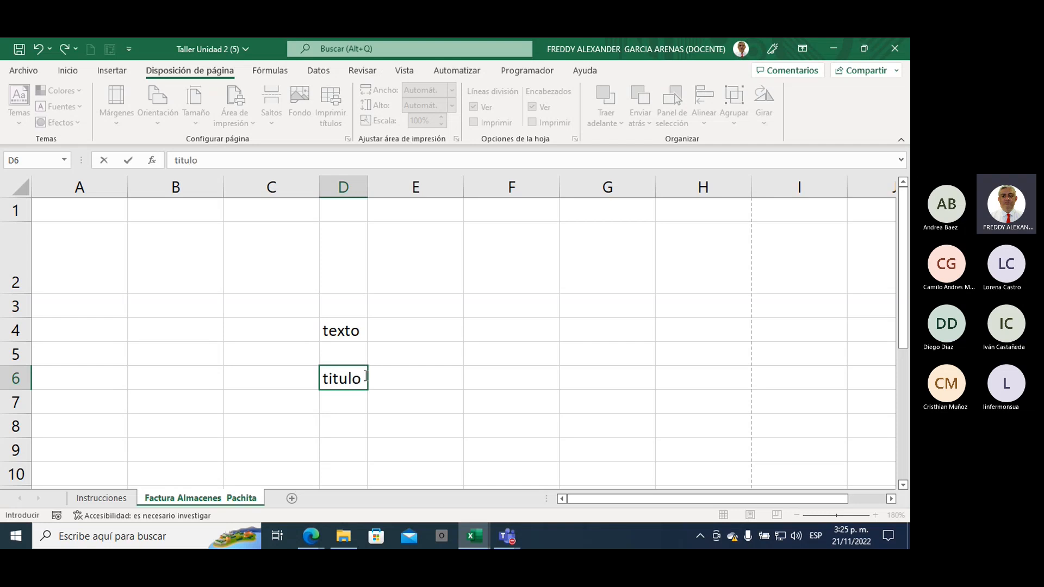
text( mas largo)
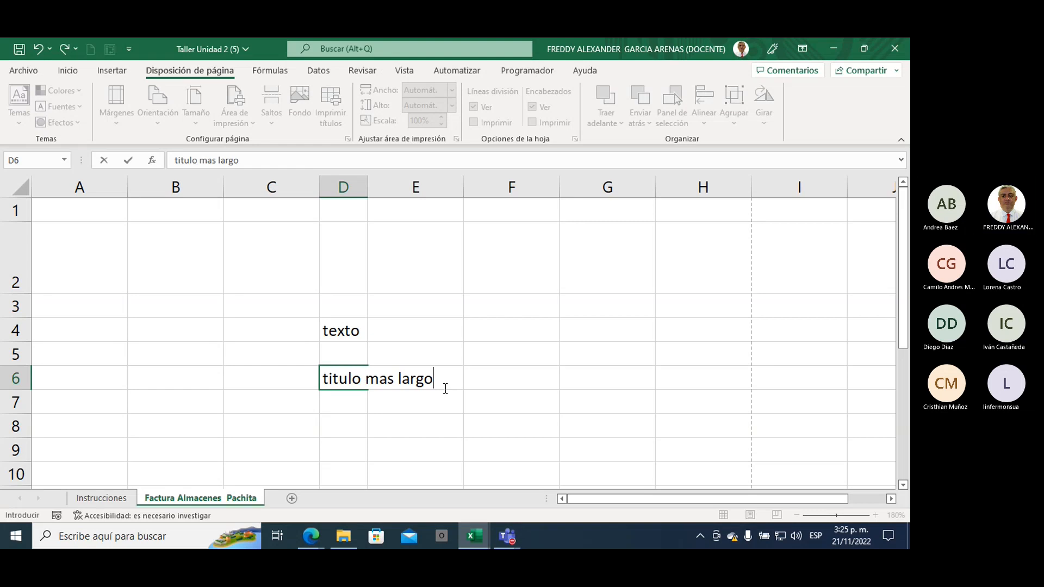
click(347, 185)
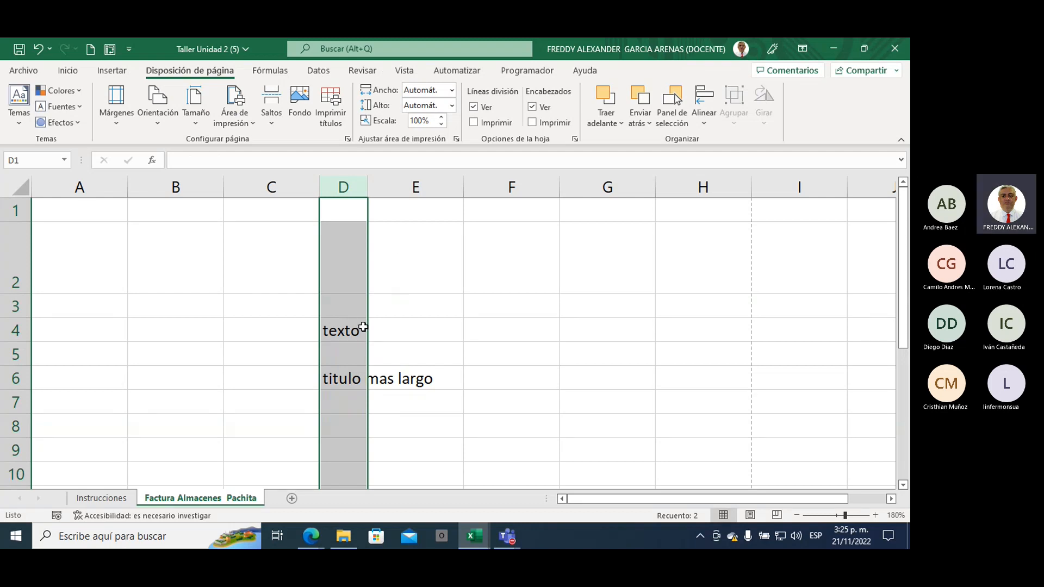
Autofit column D's width to its longest text.
double_click(367, 188)
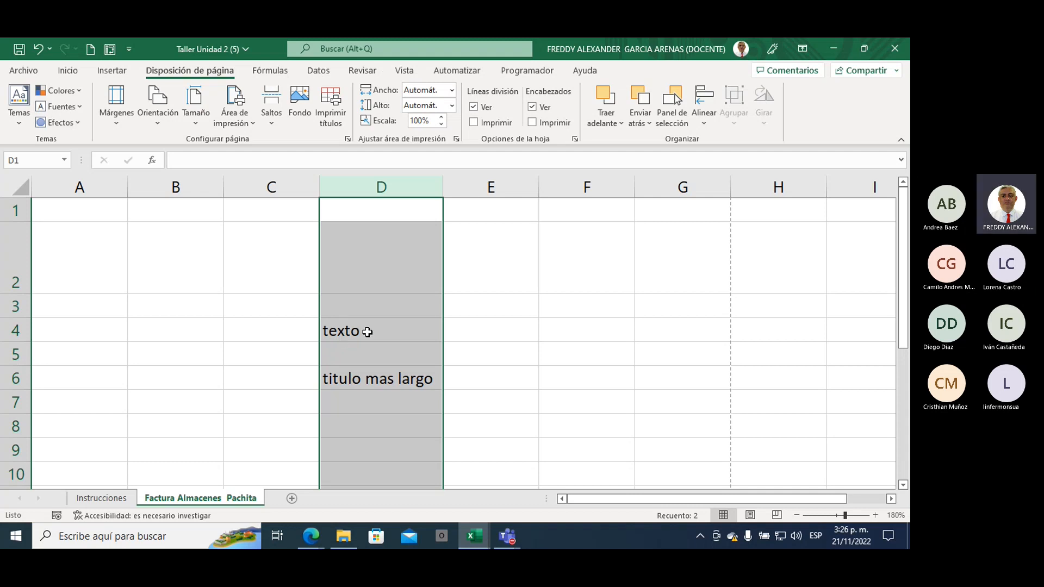
Enter the sample text "titulo" in cell D2 and autofit the height of row 2 to its contents.
click(357, 266)
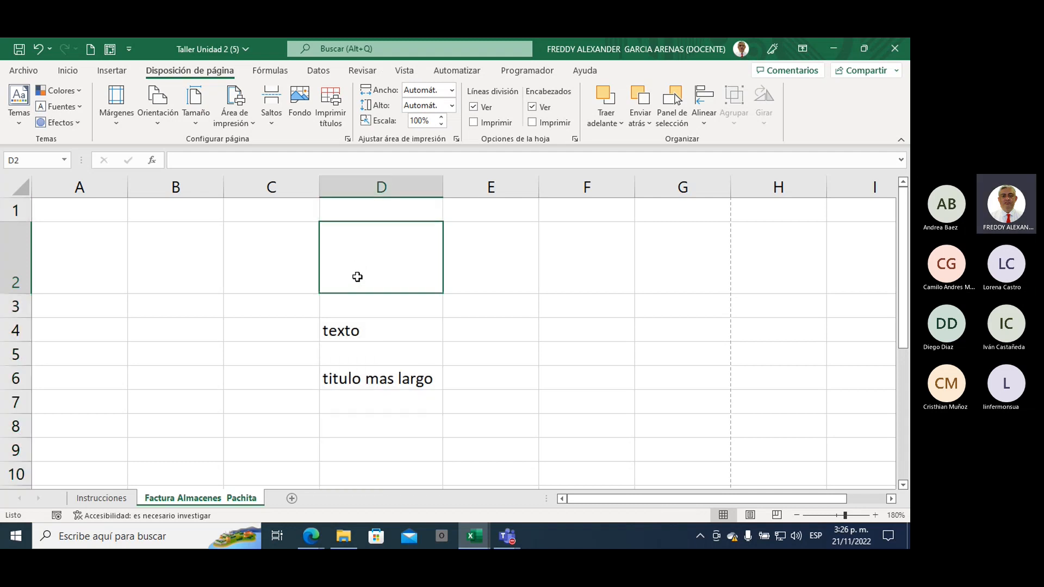
text(titulo)
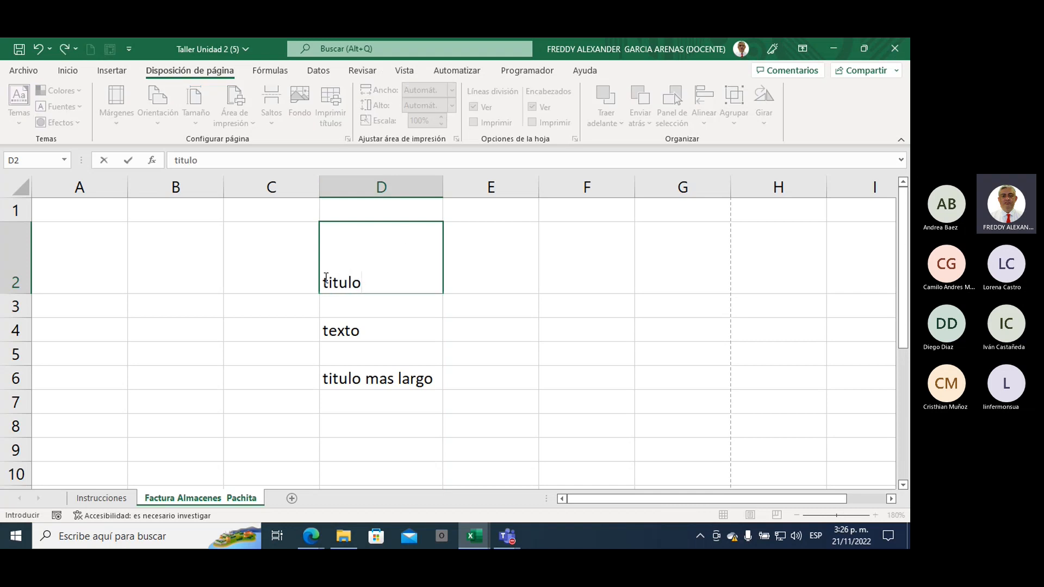
click(422, 253)
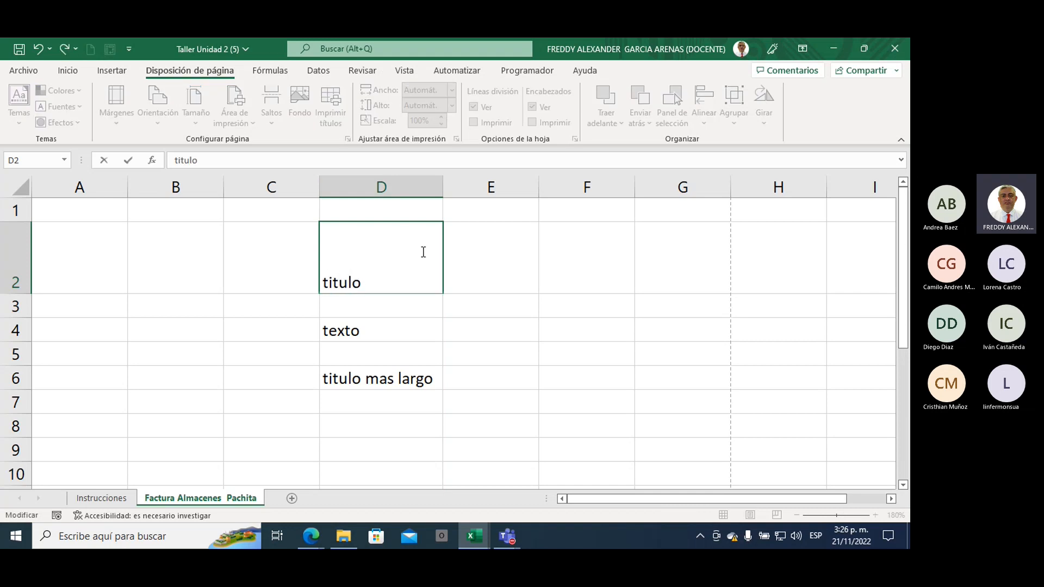
click(14, 246)
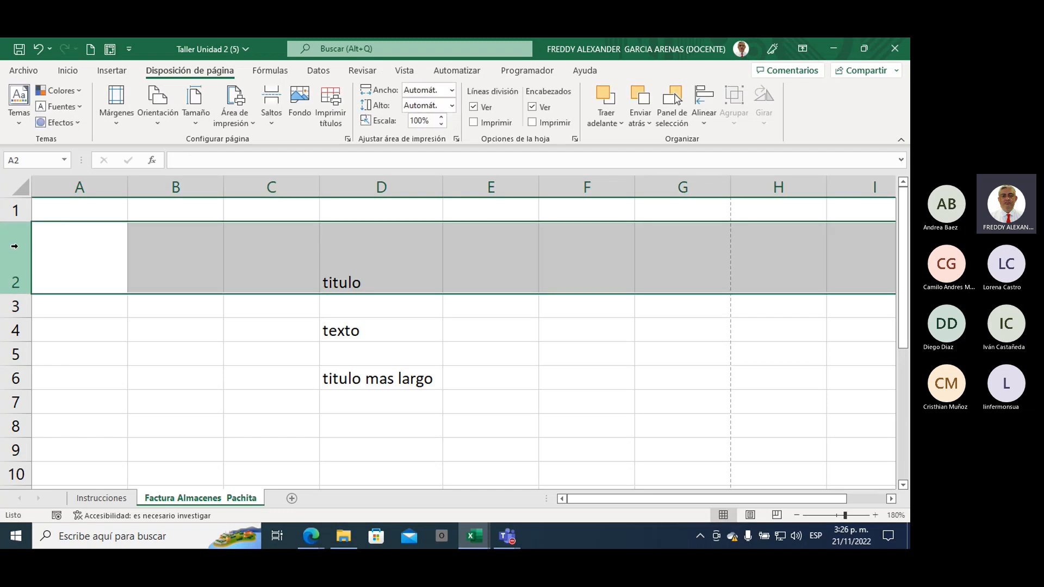
double_click(20, 294)
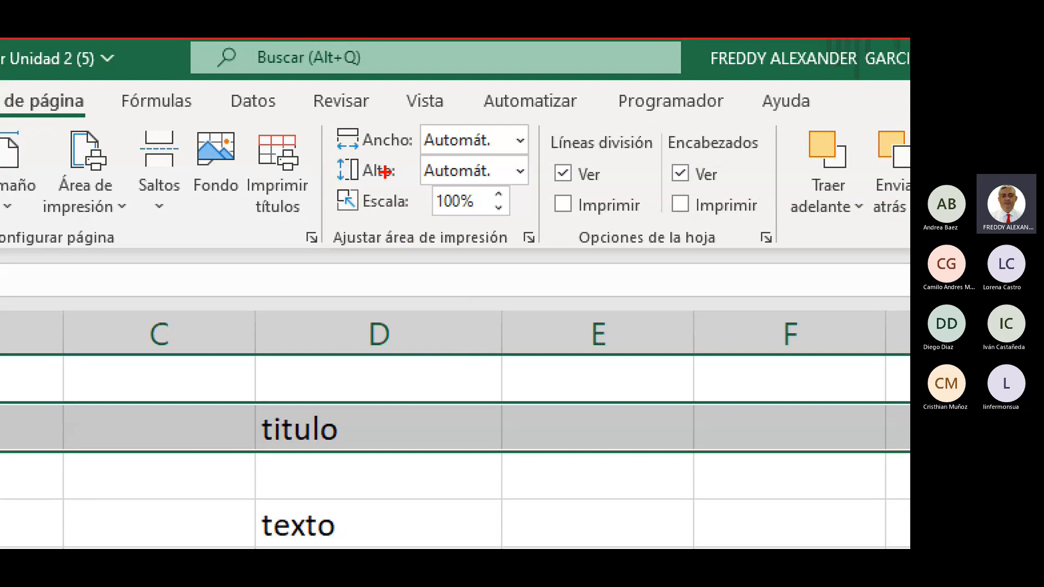
mouse_move(367, 150)
mouse_down()
mouse_move(407, 159)
mouse_move(409, 128)
mouse_move(361, 133)
mouse_move(359, 183)
mouse_move(405, 157)
mouse_up()
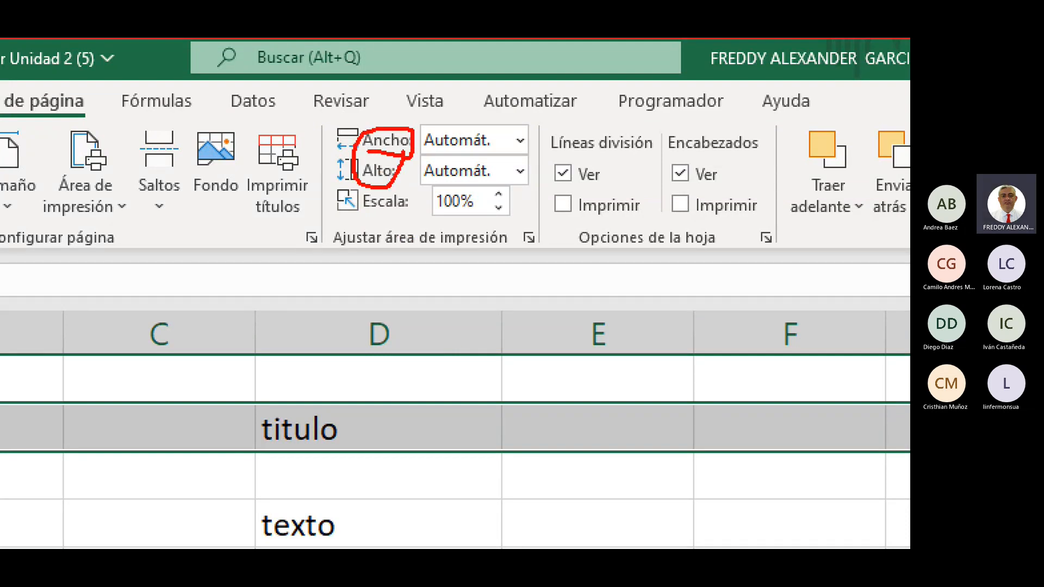
drag(459, 93, 458, 130)
mouse_move(496, 159)
mouse_down()
mouse_move(505, 140)
mouse_move(495, 166)
mouse_up()
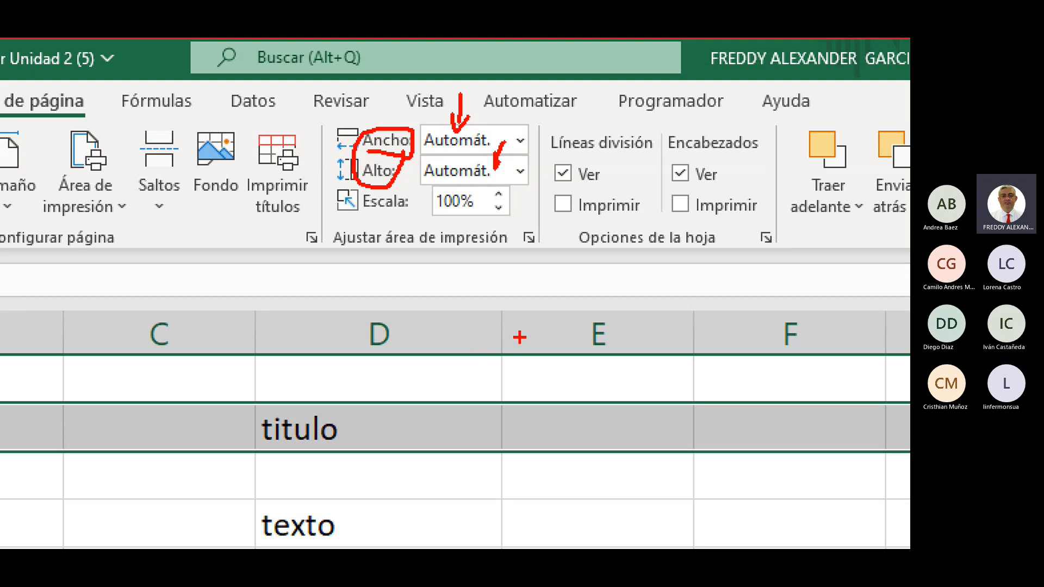
mouse_move(514, 352)
mouse_down()
mouse_move(512, 311)
mouse_move(494, 337)
mouse_move(511, 358)
mouse_up()
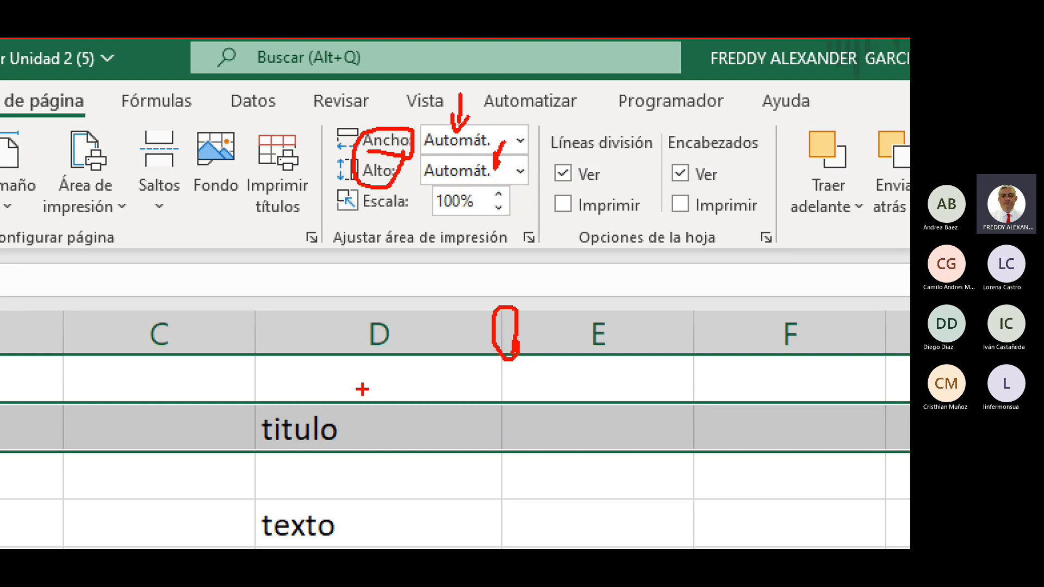
key(Escape)
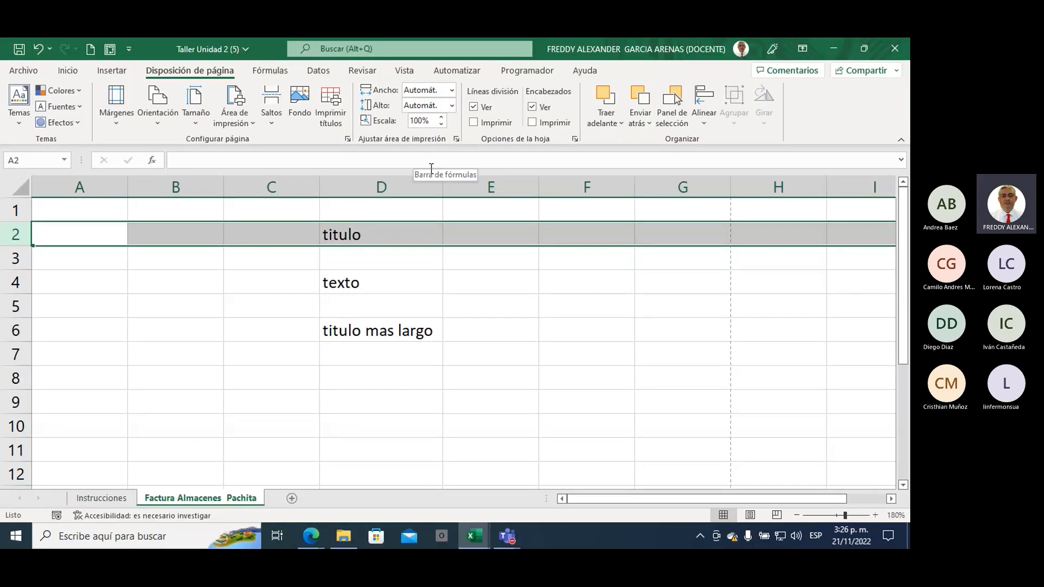
drag(365, 234, 445, 329)
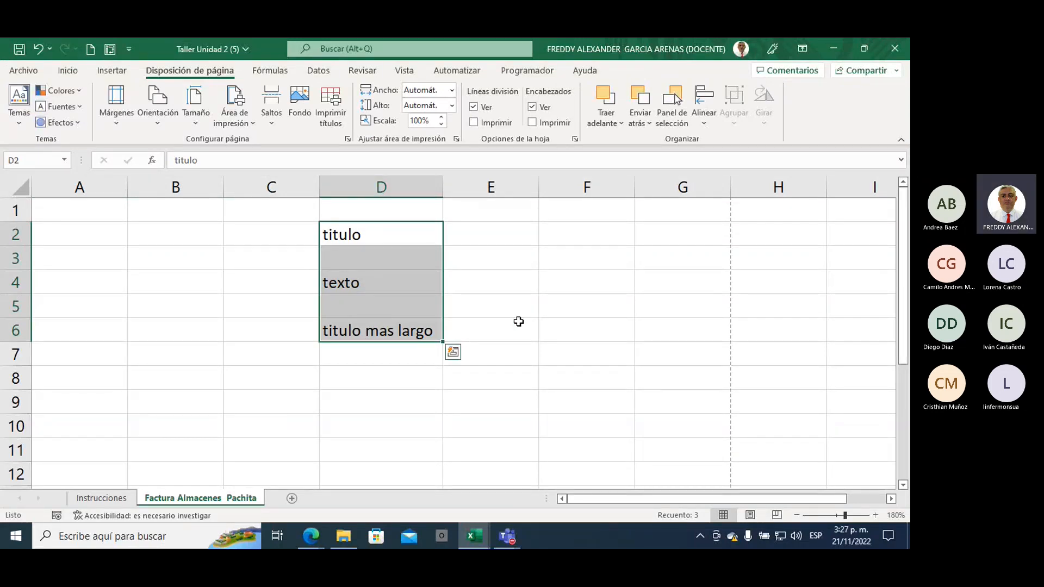
click(382, 186)
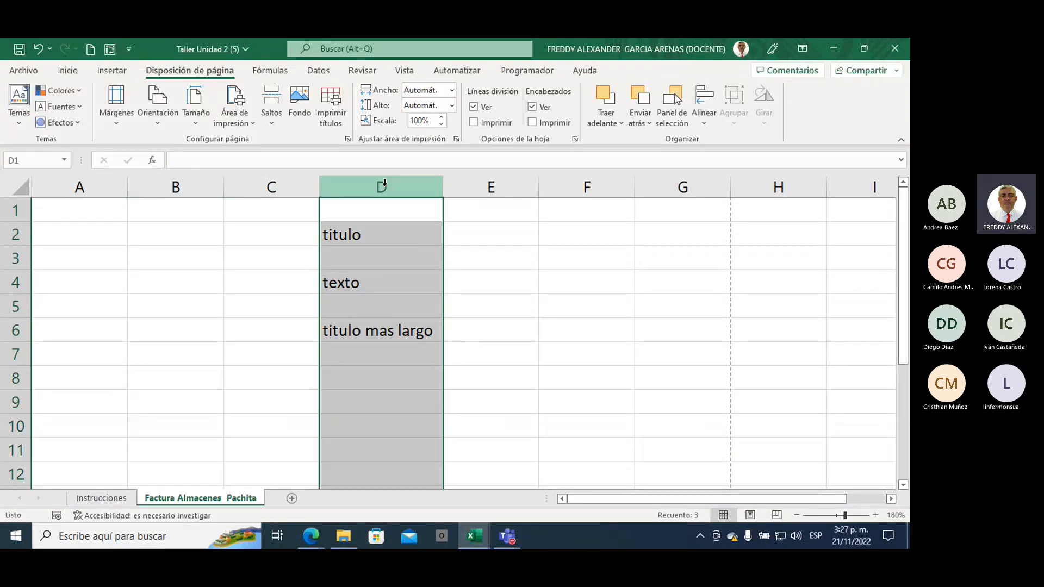
click(16, 234)
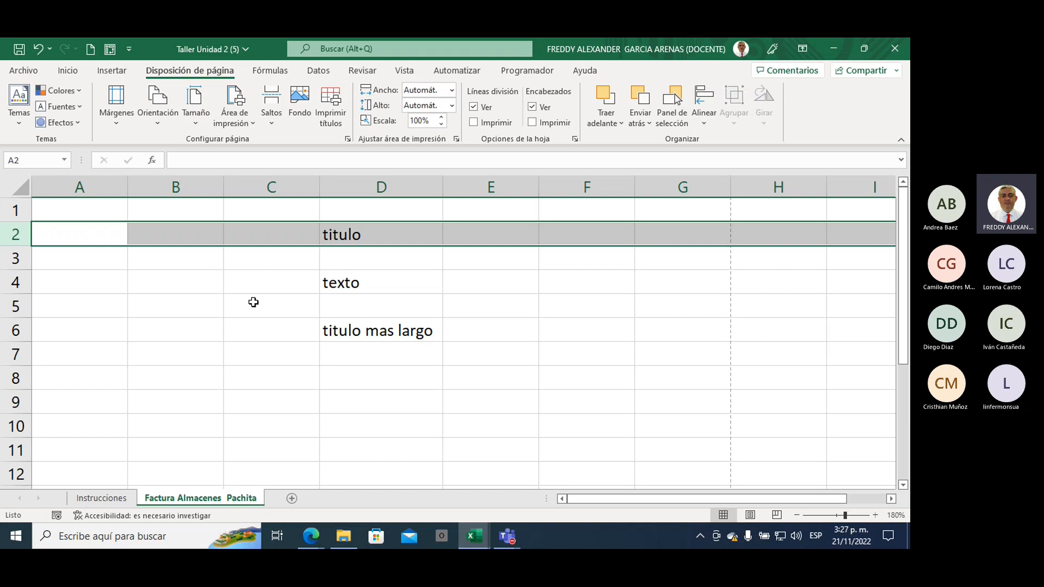
Delete the sample texts from cells D2:D6.
drag(337, 235, 342, 331)
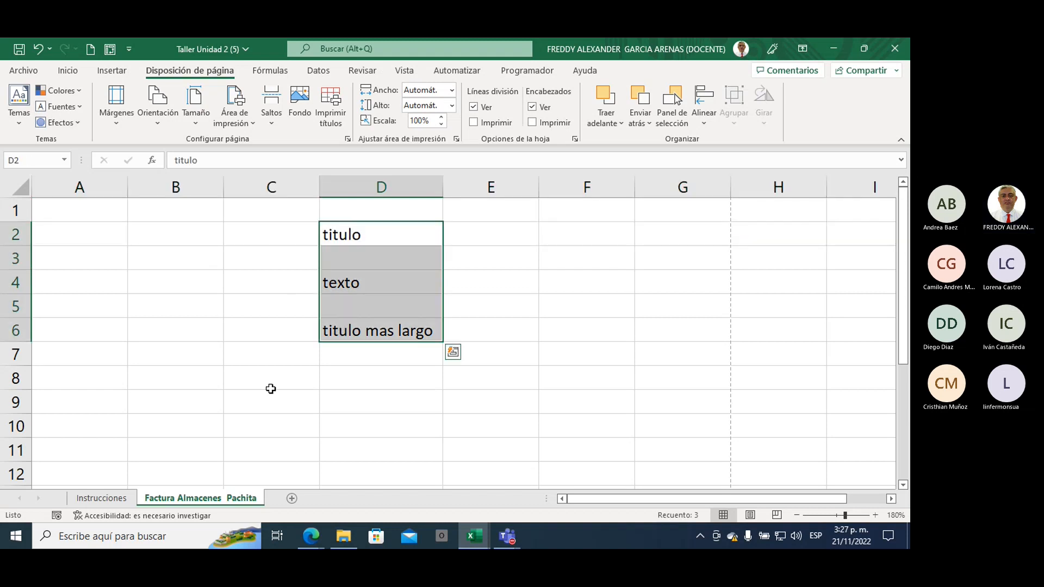
key(Delete)
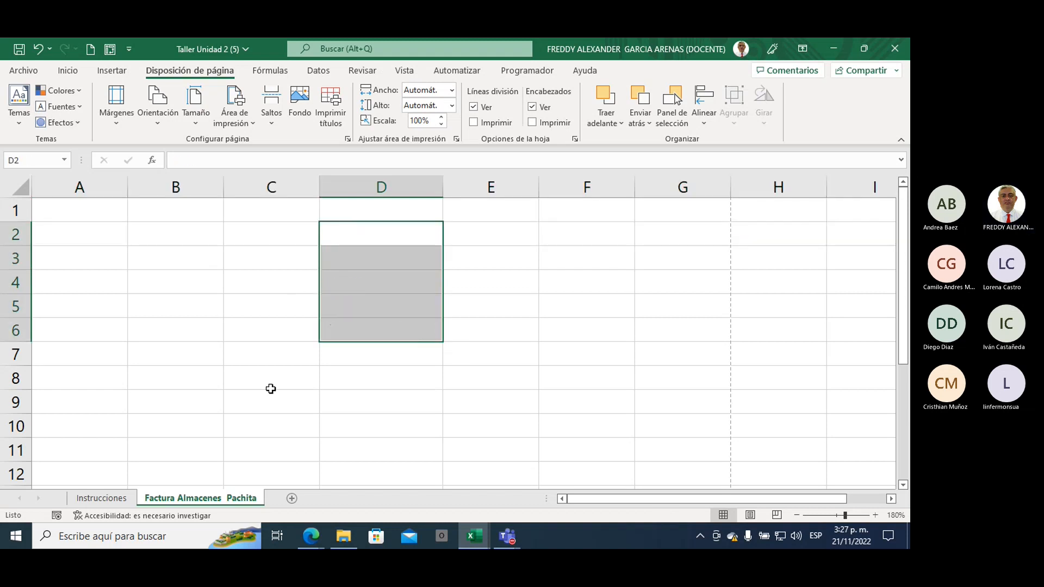
click(505, 289)
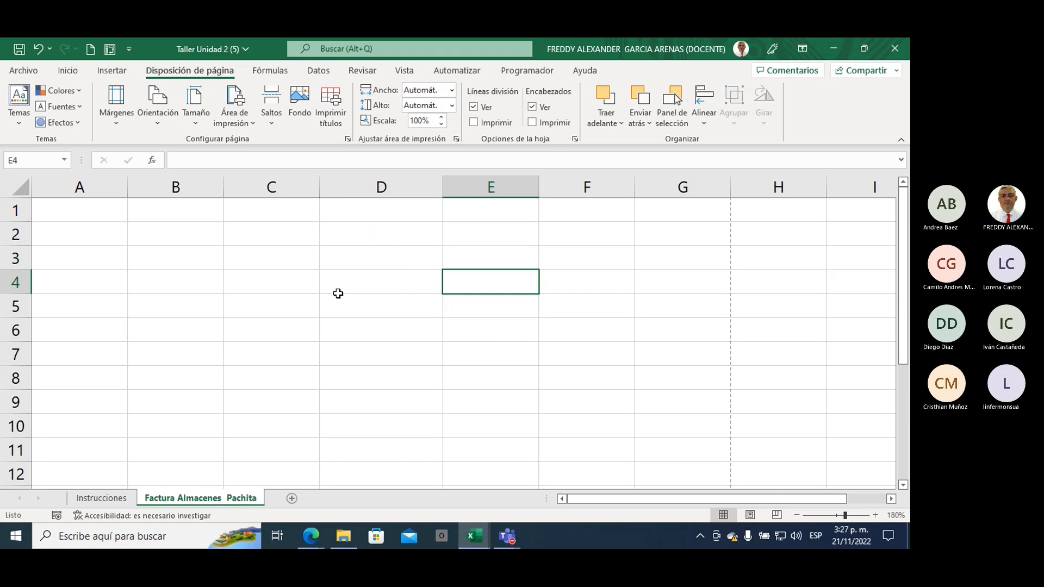
Enter the sample text "texto" in cell D3, and manually widen column D before narrowing it to roughly fit the text.
click(351, 268)
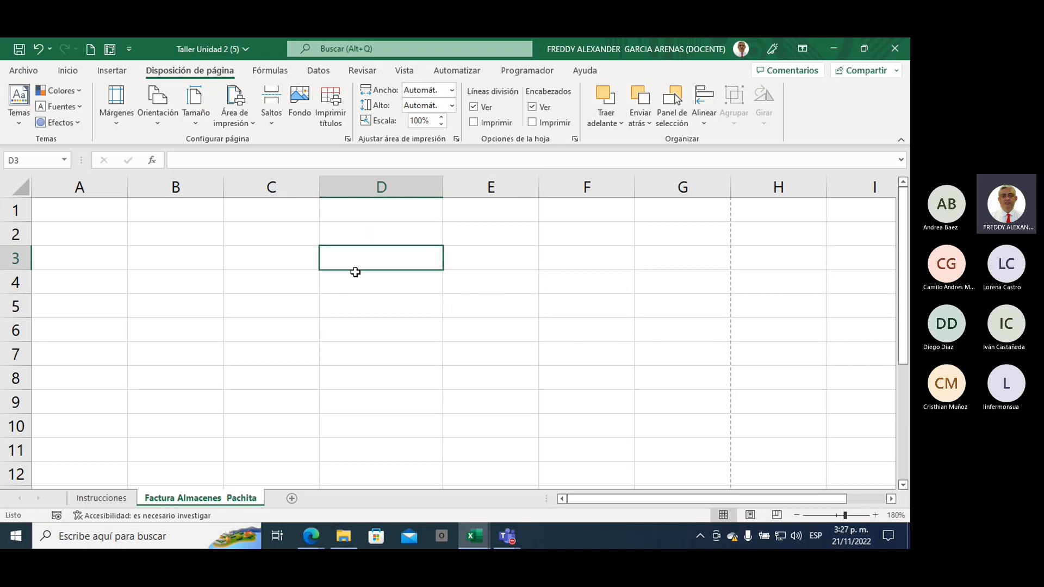
text(texto)
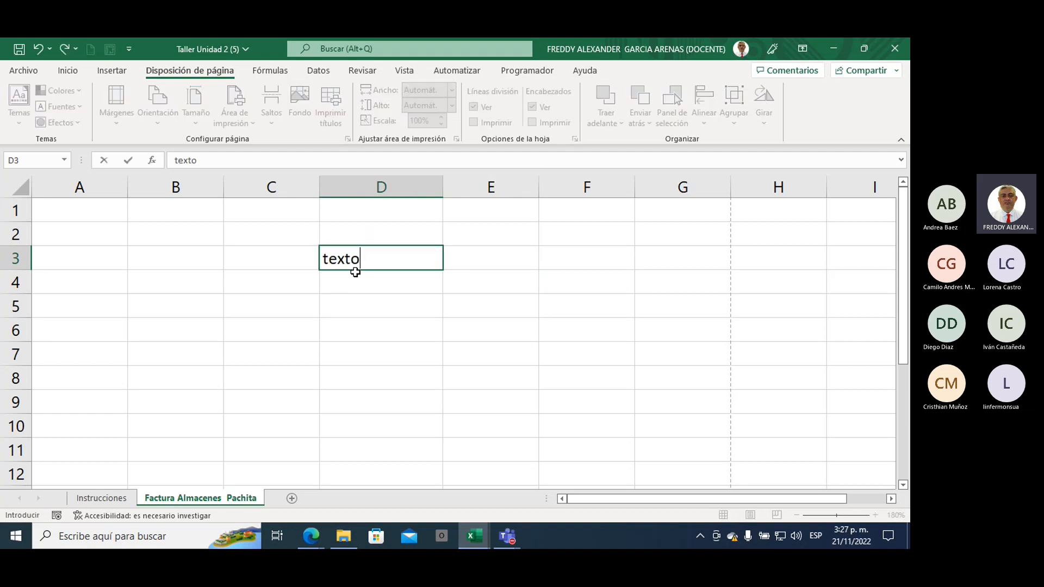
click(431, 300)
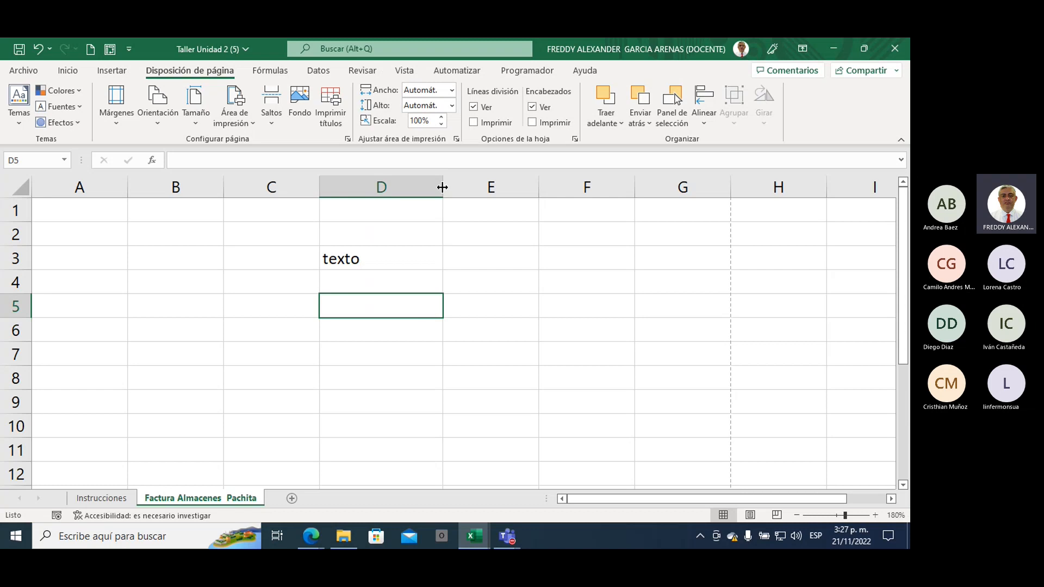
drag(442, 187, 532, 185)
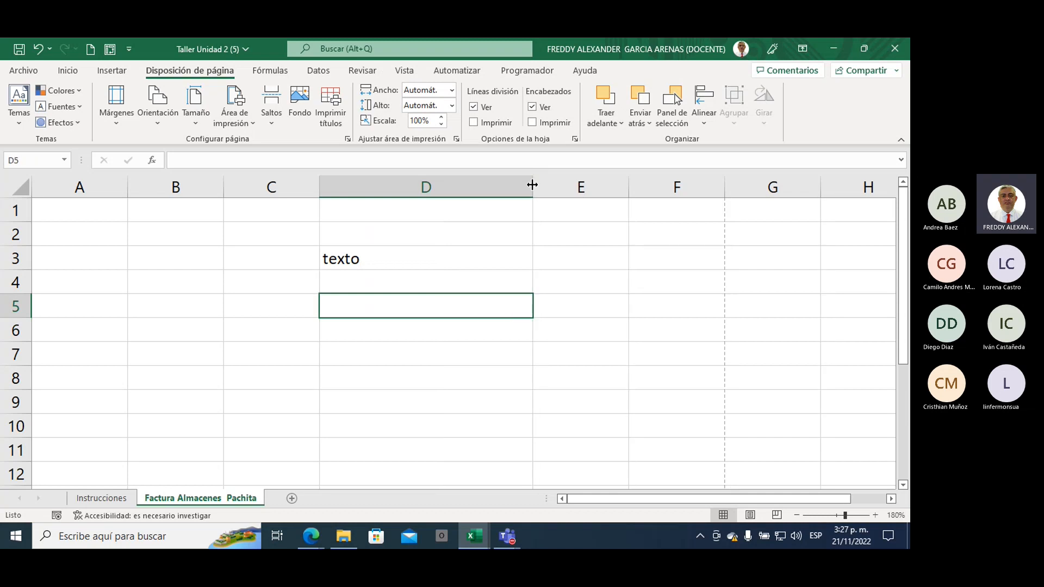
drag(532, 185, 363, 184)
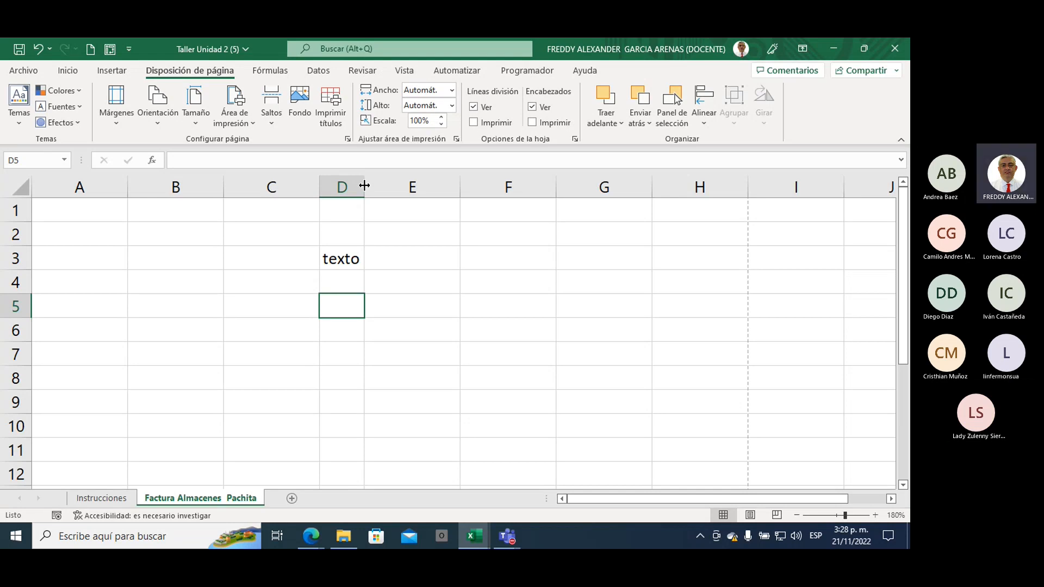
Clear the contents of column D and delete the whole column from the sheet.
click(346, 185)
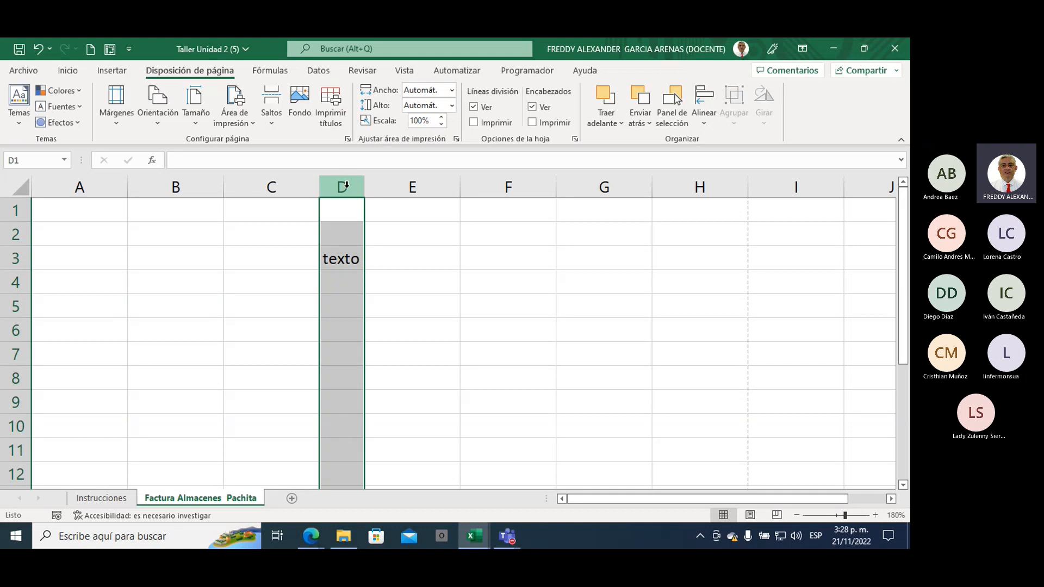
right_click(346, 189)
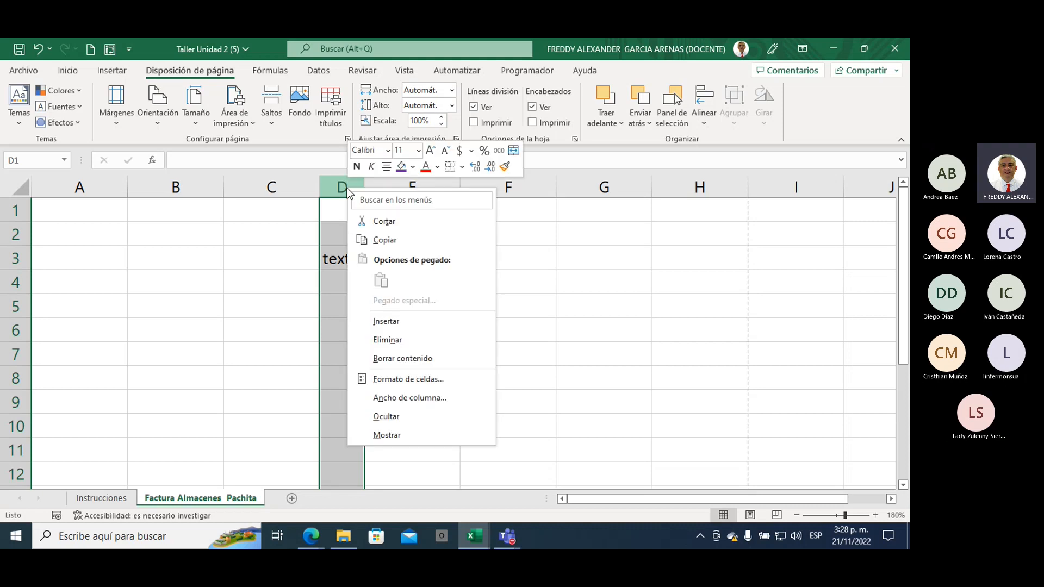
click(396, 359)
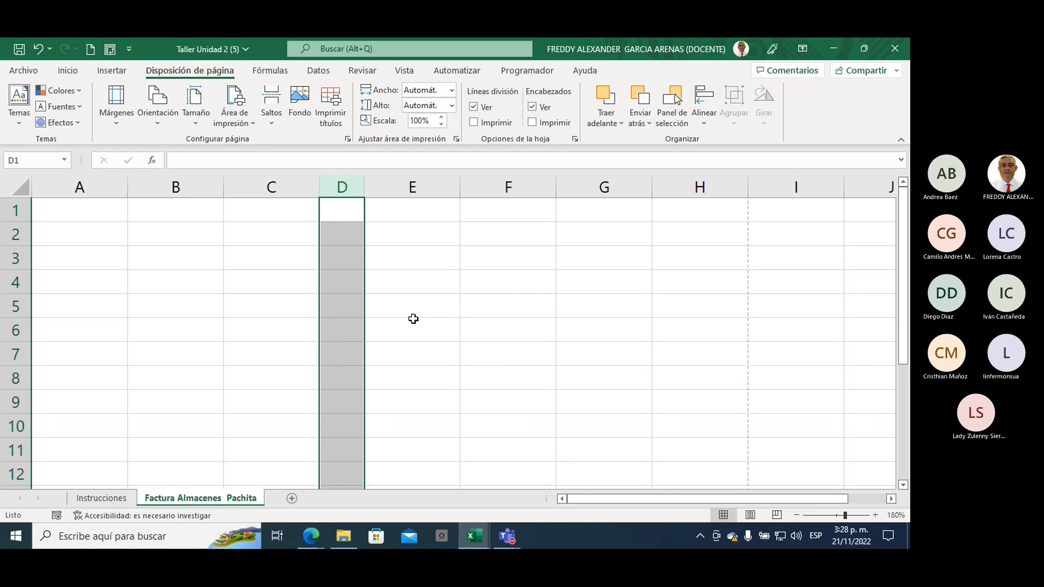
right_click(341, 187)
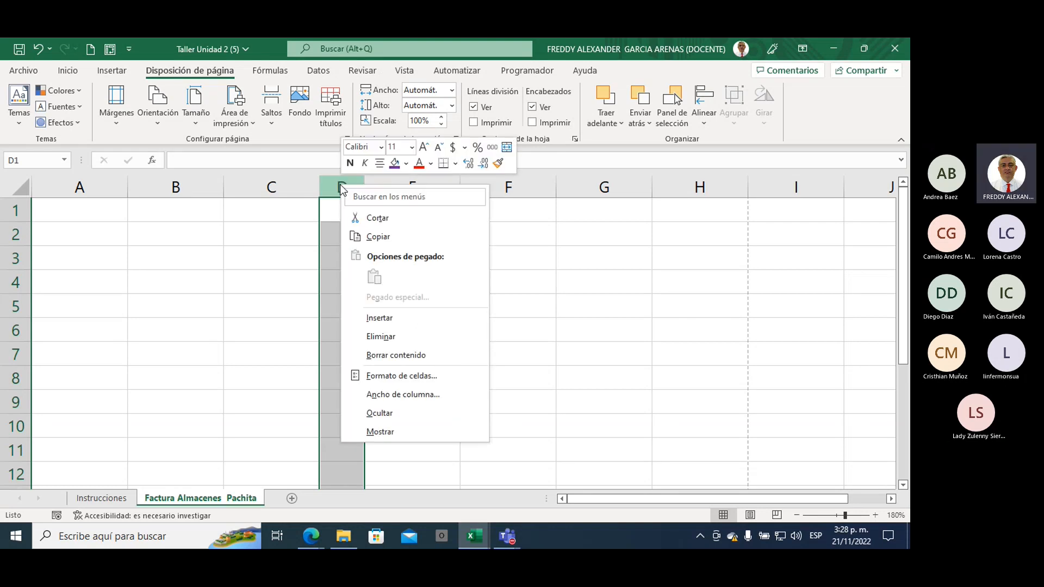
click(406, 335)
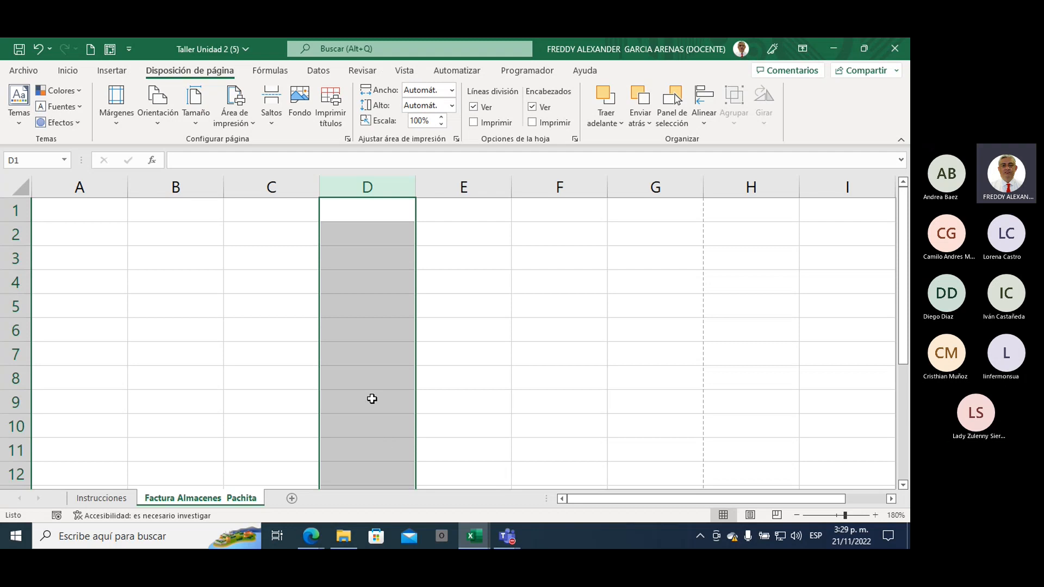
click(468, 366)
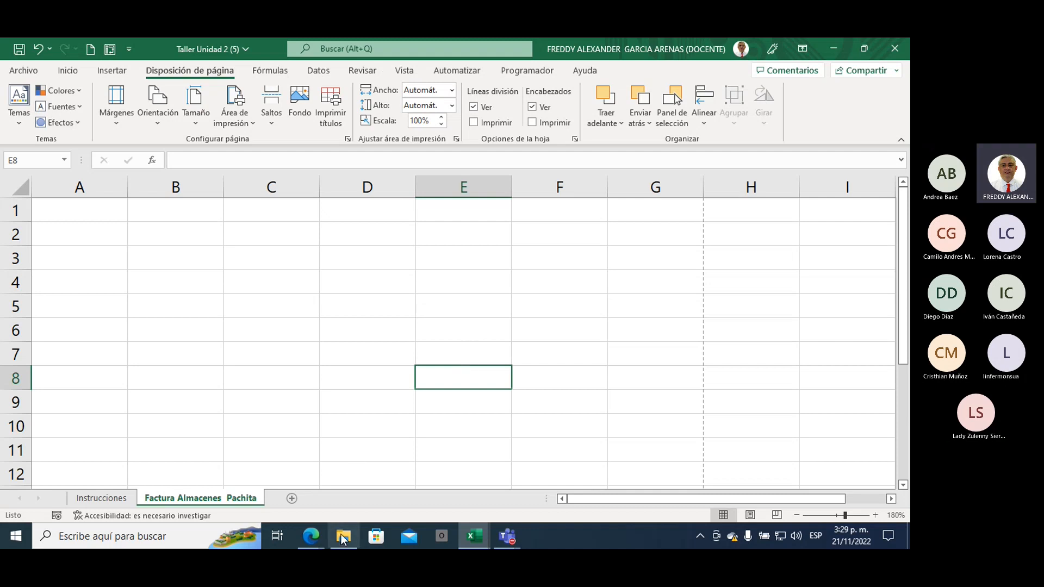
Switch to the "Formatos visuales" video in the browser to examine the Almacenes Pachita invoice example, and return to the Excel workbook.
click(318, 536)
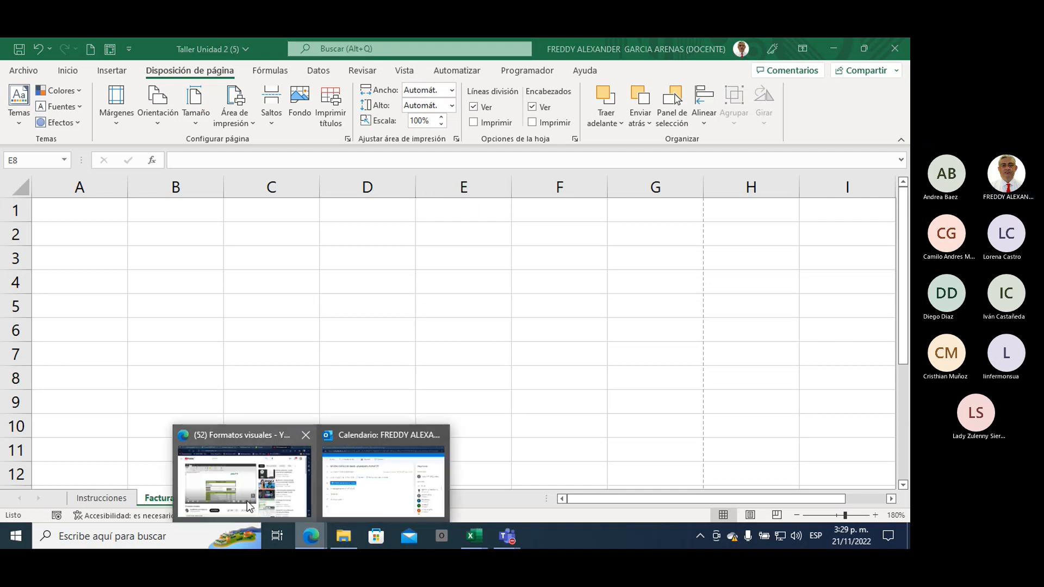
click(247, 505)
key(F11)
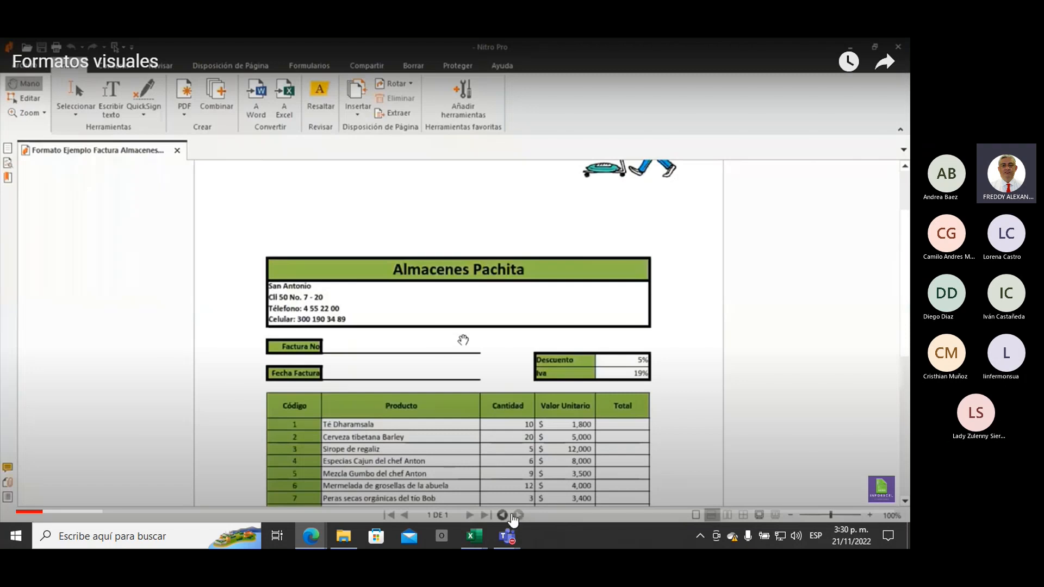
mouse_move(478, 534)
click(517, 492)
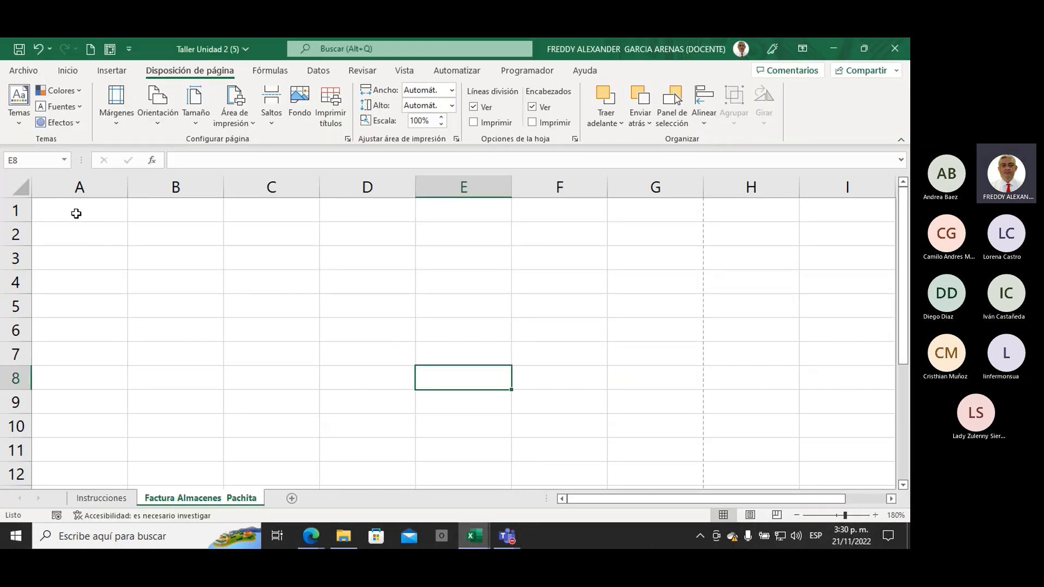
Select cells A1:G1 and display the font and fill formatting commands.
drag(76, 214, 626, 211)
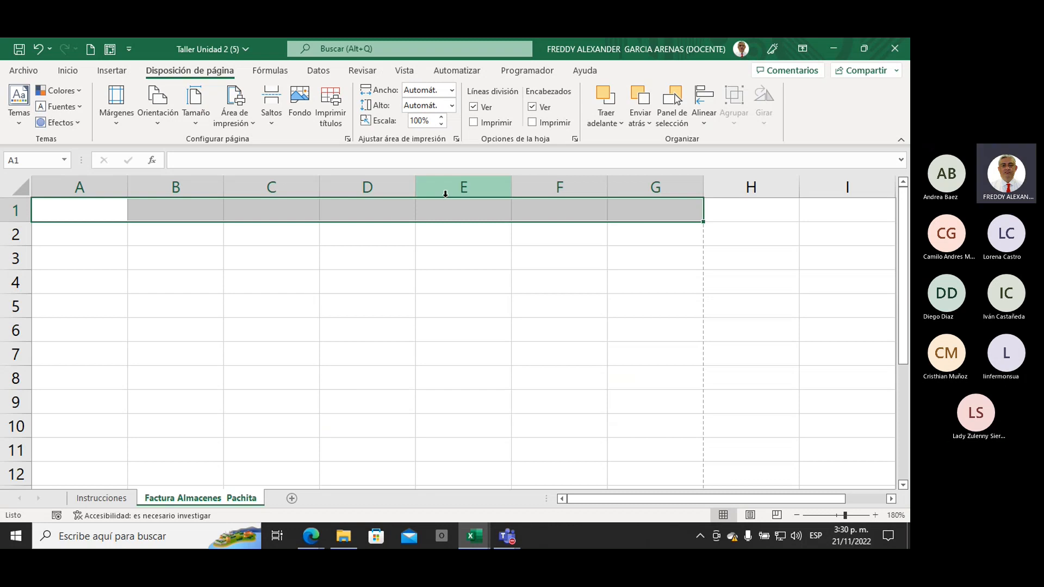
click(69, 71)
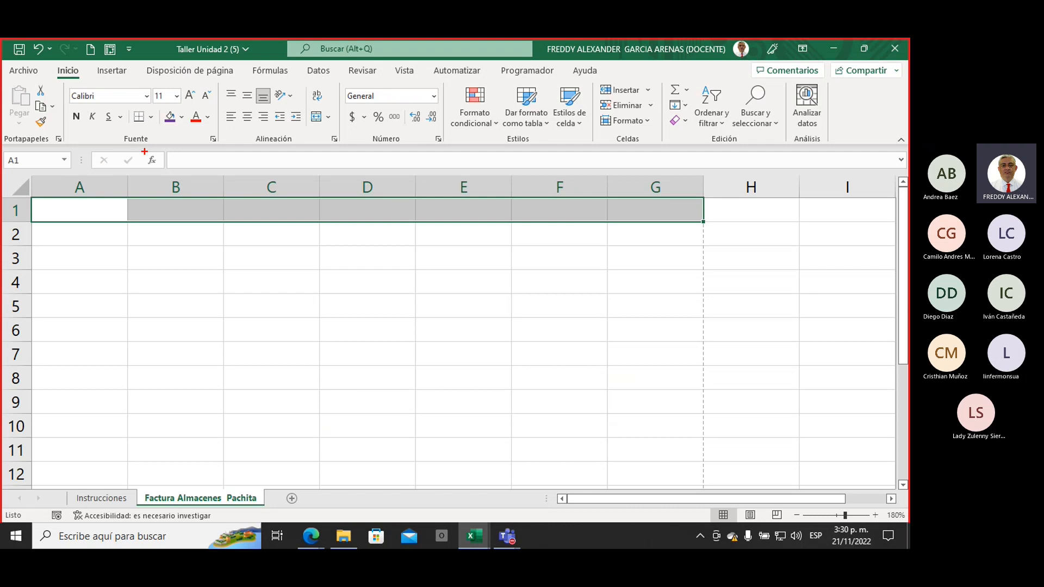
mouse_move(150, 152)
mouse_down()
mouse_move(122, 146)
mouse_move(138, 132)
mouse_move(150, 151)
mouse_up()
drag(220, 80, 213, 140)
drag(65, 81, 59, 148)
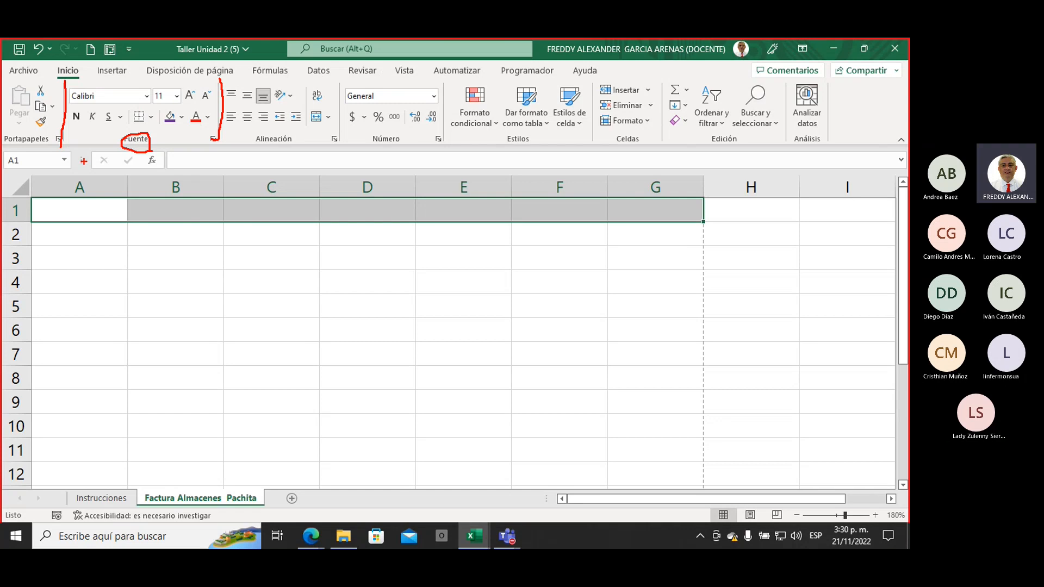
mouse_move(186, 180)
mouse_down()
mouse_move(174, 130)
mouse_move(167, 140)
mouse_move(185, 140)
mouse_up()
key(Escape)
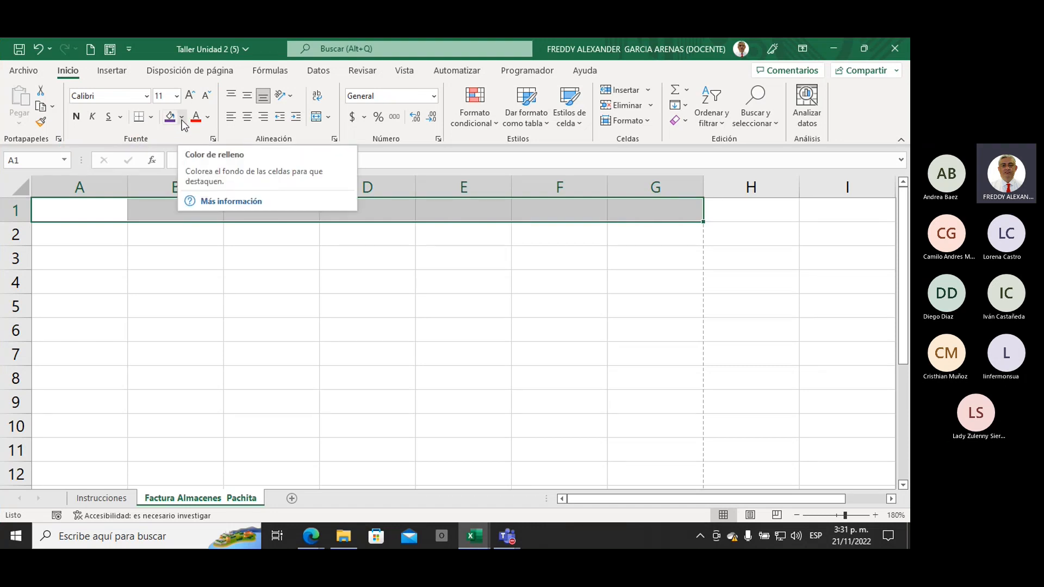
Try a dark green theme fill on cells A1:G1, and replace it with the standard light green.
click(183, 122)
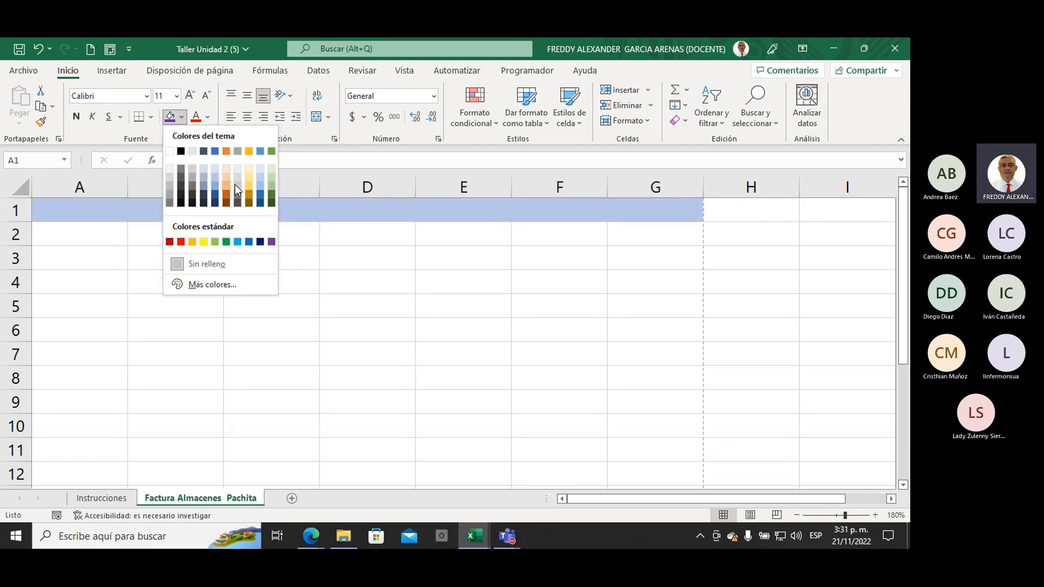
click(272, 197)
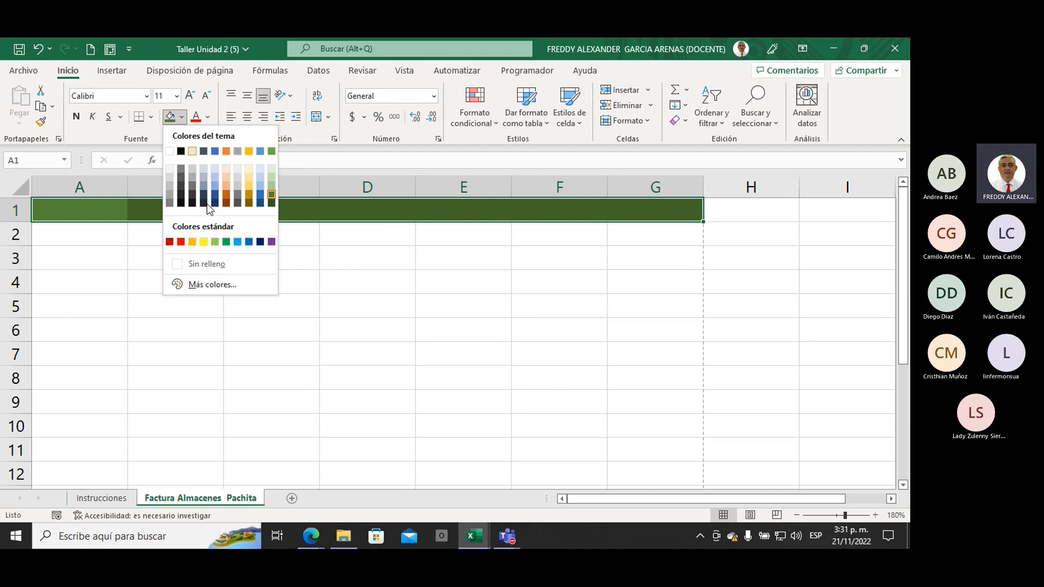
click(215, 242)
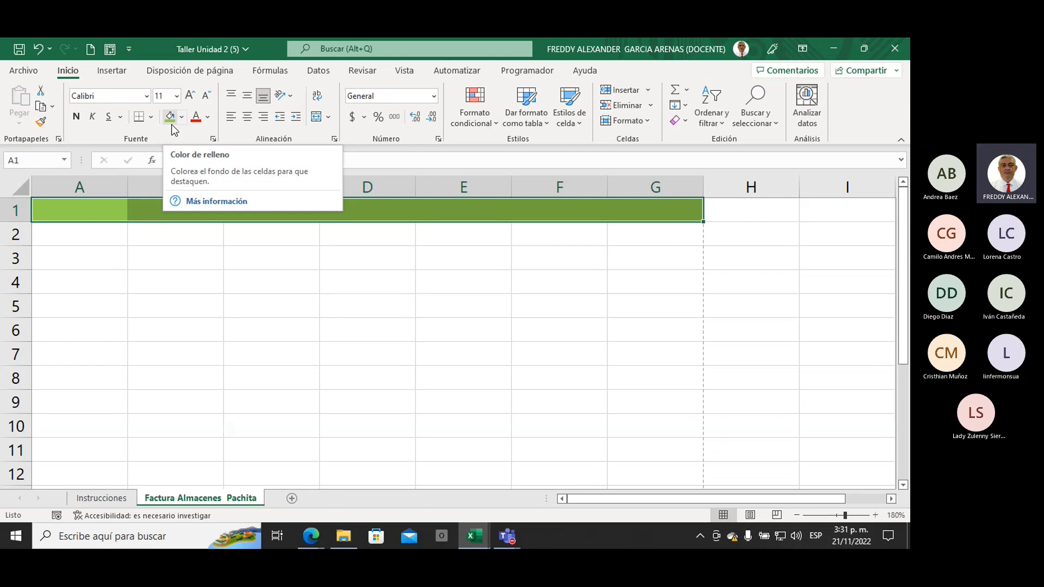
click(315, 252)
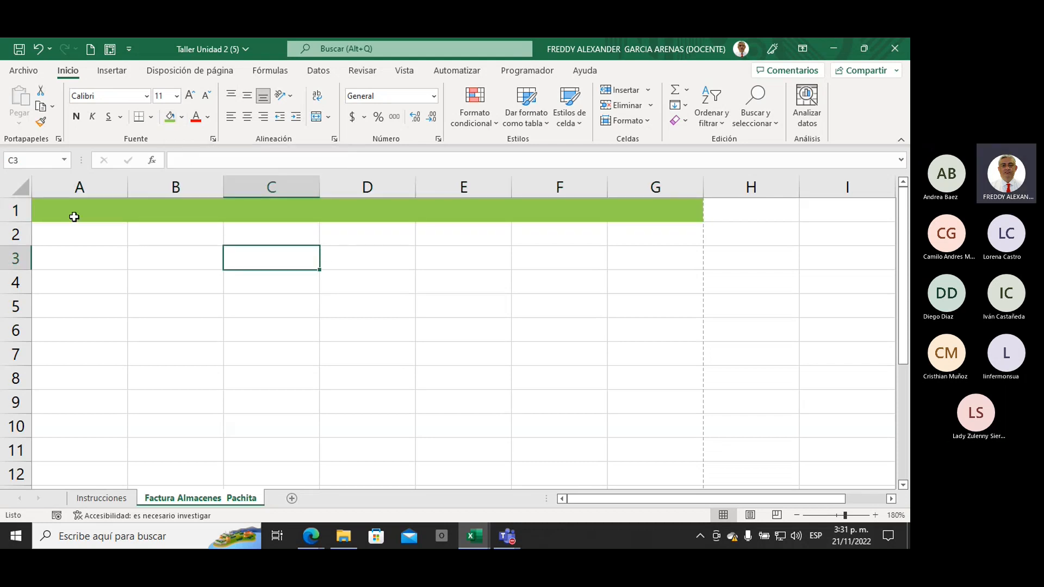
Select the green cells A1:G1, examine the title band in the "Formatos visuales" example invoice in the browser, and return to the Excel workbook.
drag(74, 217, 633, 208)
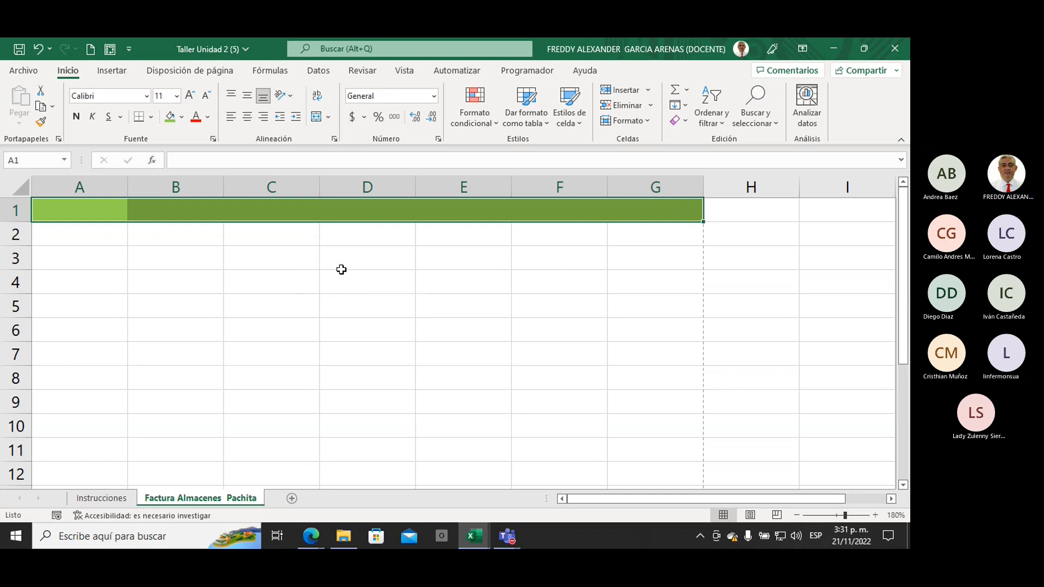
click(310, 536)
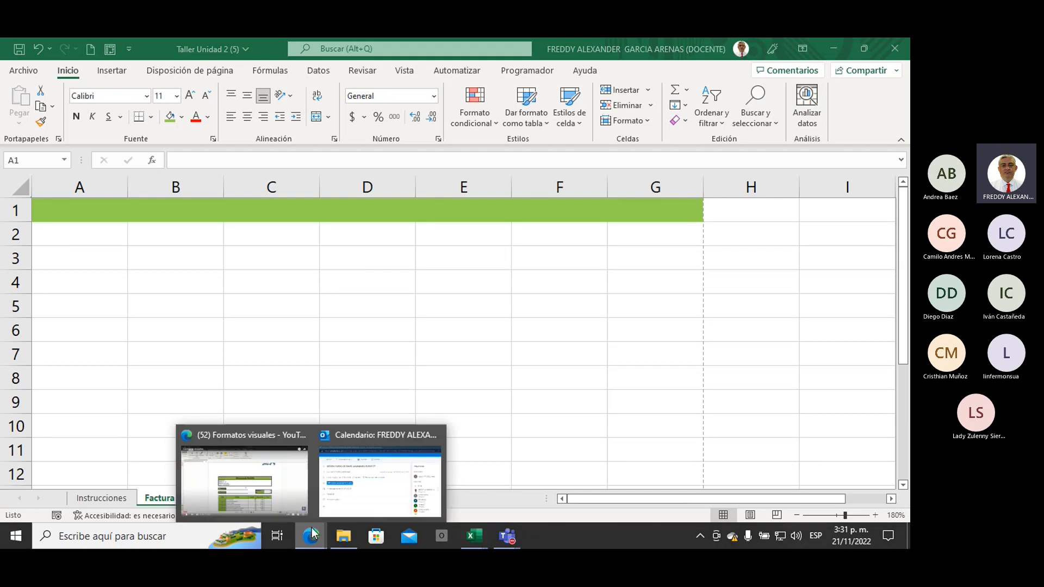
click(295, 497)
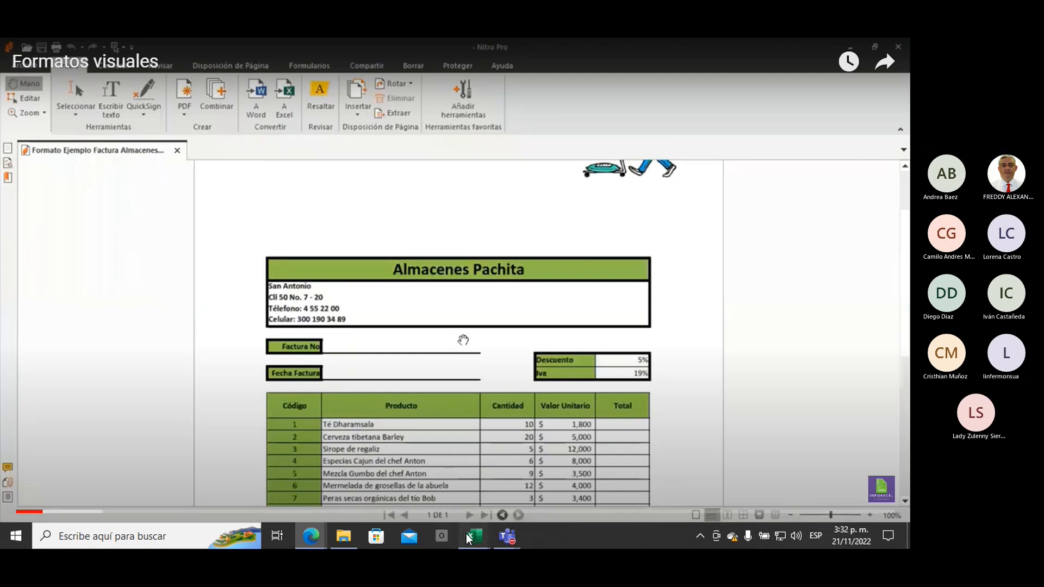
mouse_move(468, 536)
click(545, 481)
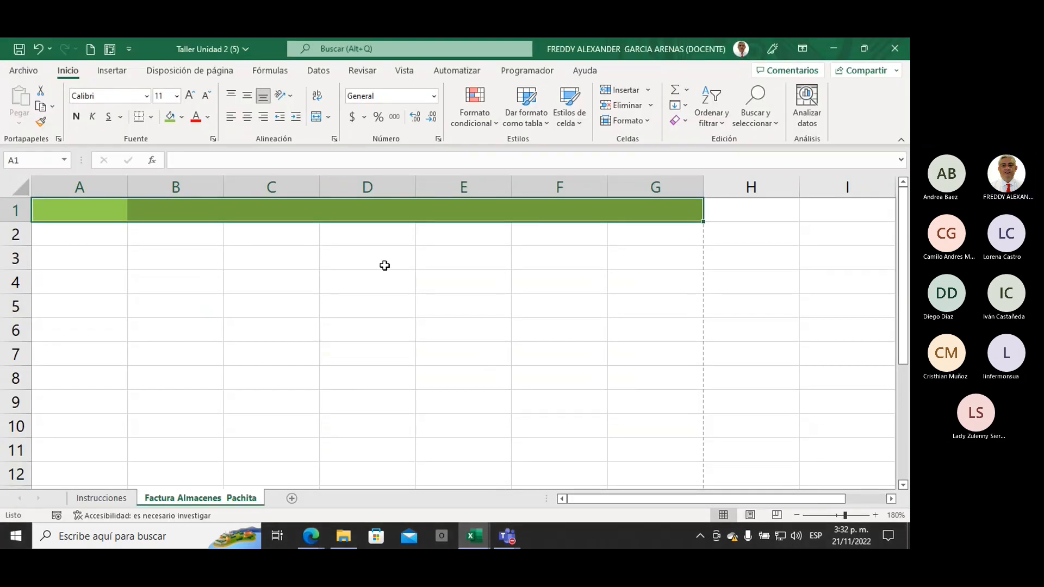
Go through the green cells from A1 to G1 one by one to check whether they are separate cells.
click(73, 211)
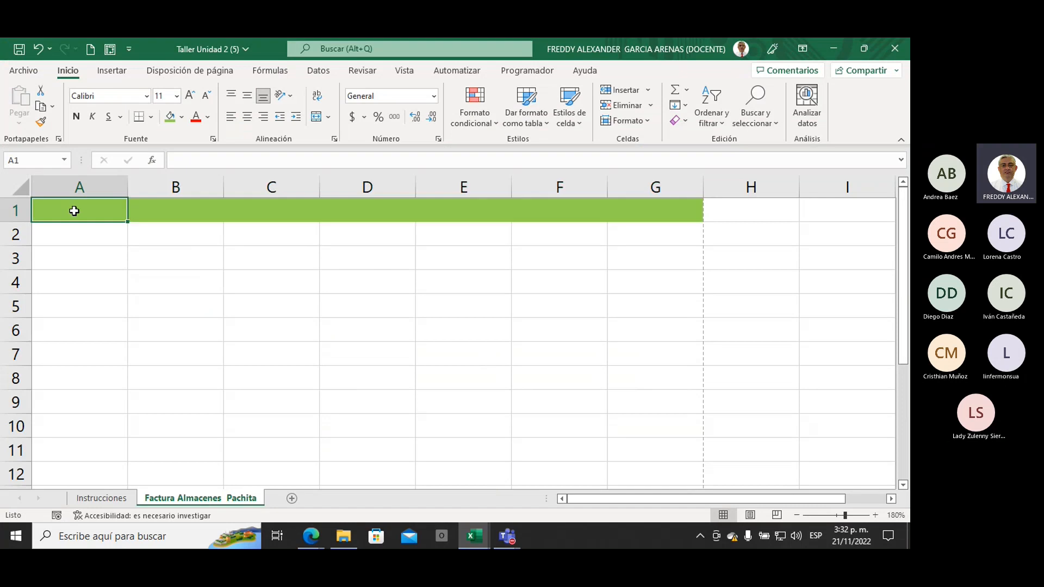
click(179, 212)
click(274, 214)
click(369, 212)
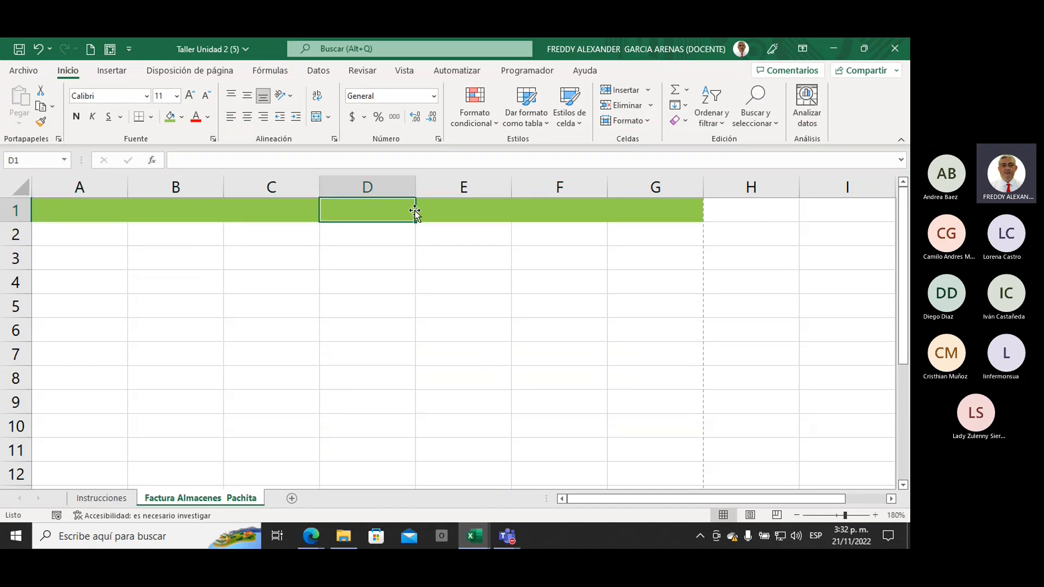
click(465, 211)
click(535, 194)
click(624, 208)
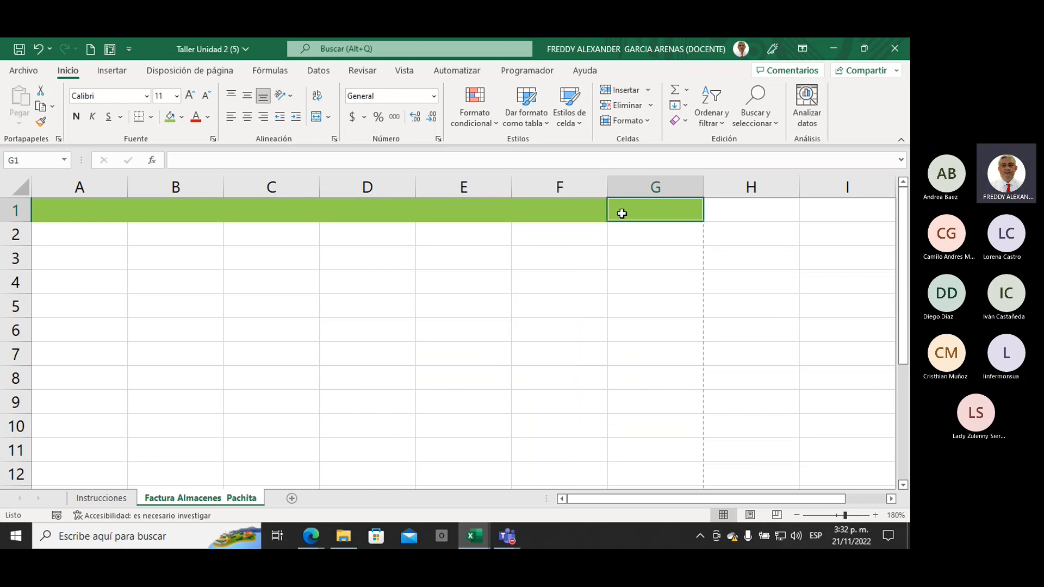
Merge and center cells A1:G1 into a single title cell, and check the merged cell by selecting it.
click(101, 207)
drag(101, 206, 624, 210)
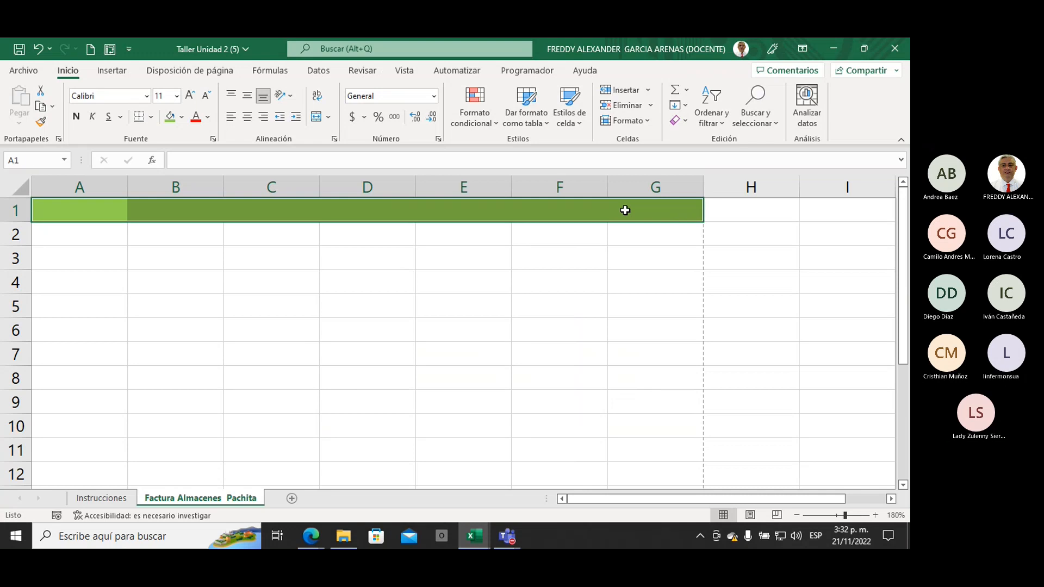
click(315, 117)
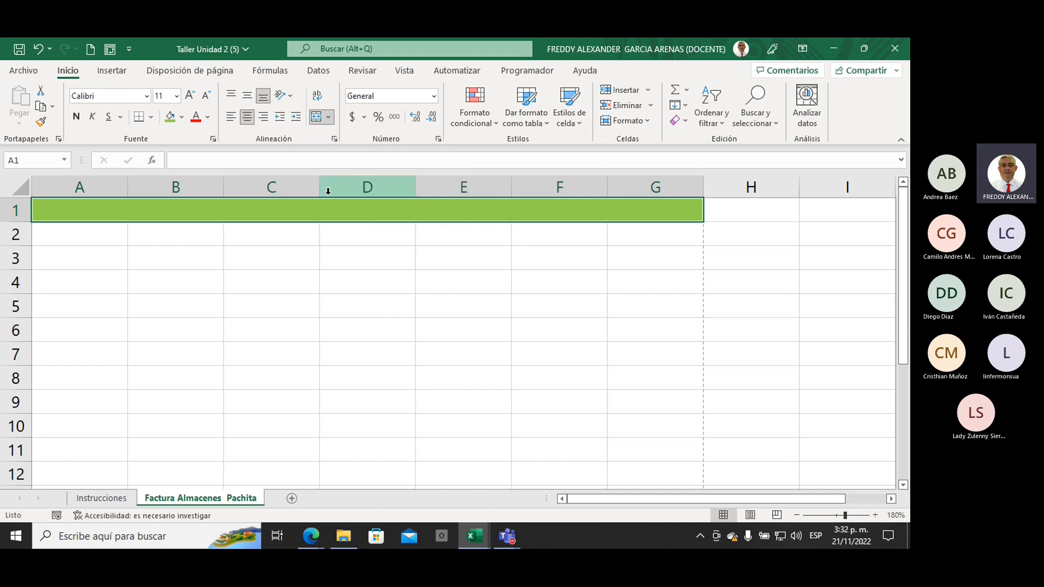
click(341, 263)
click(337, 209)
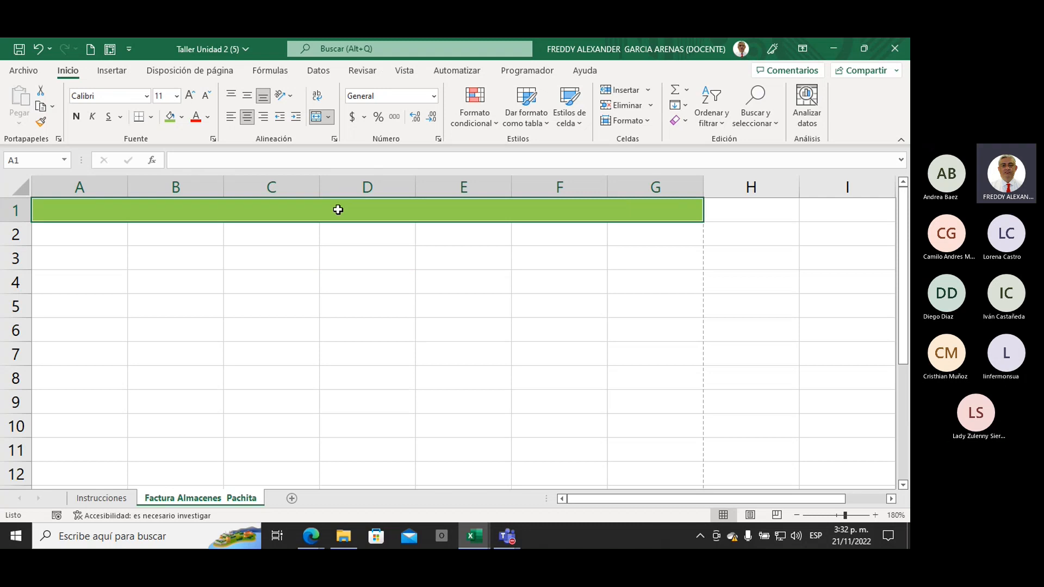
click(338, 252)
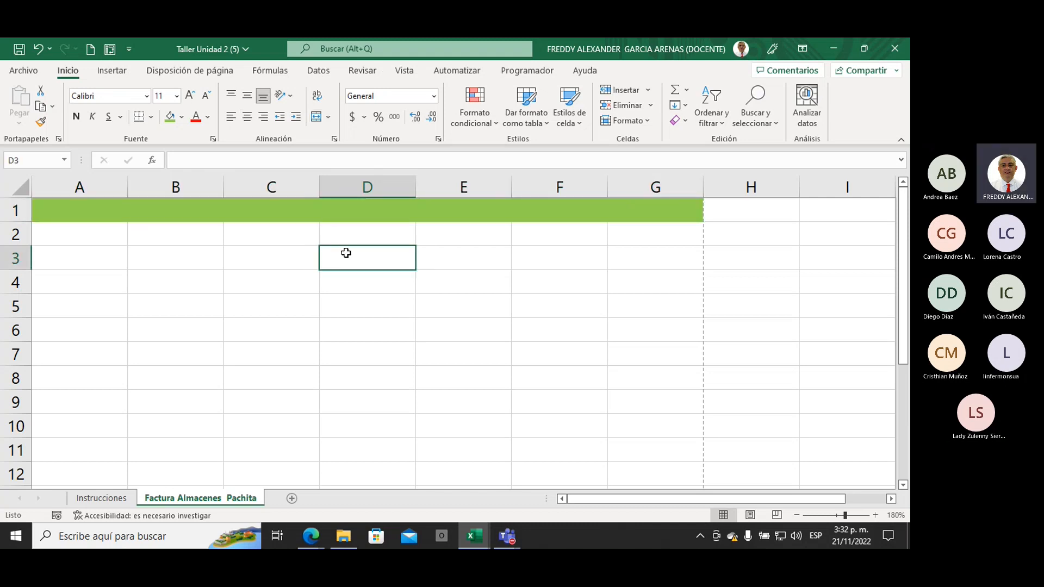
Enter the title "ALMACENES PACHITA" in the merged cell A1.
click(349, 206)
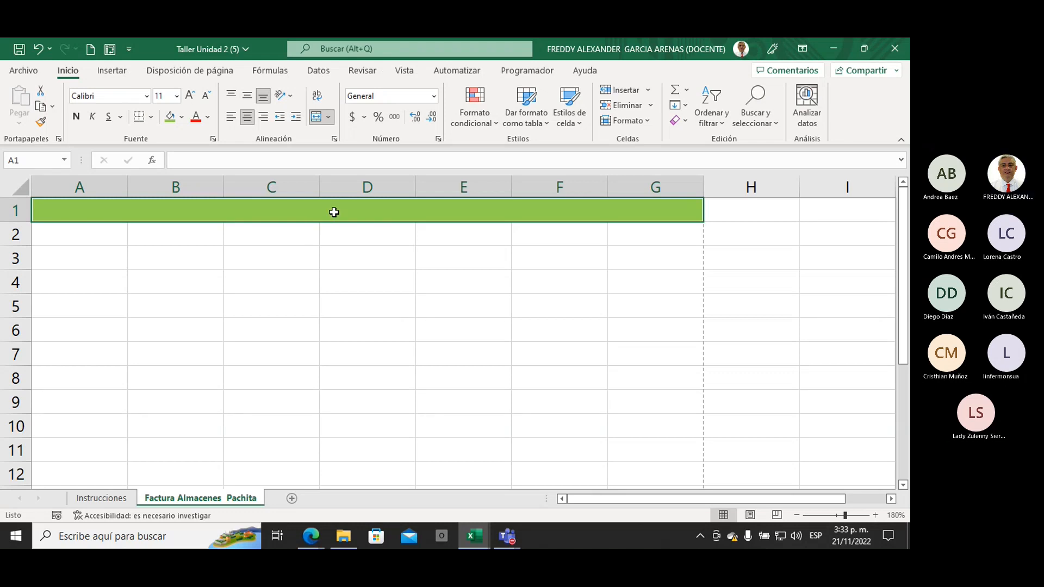
text(ALMA)
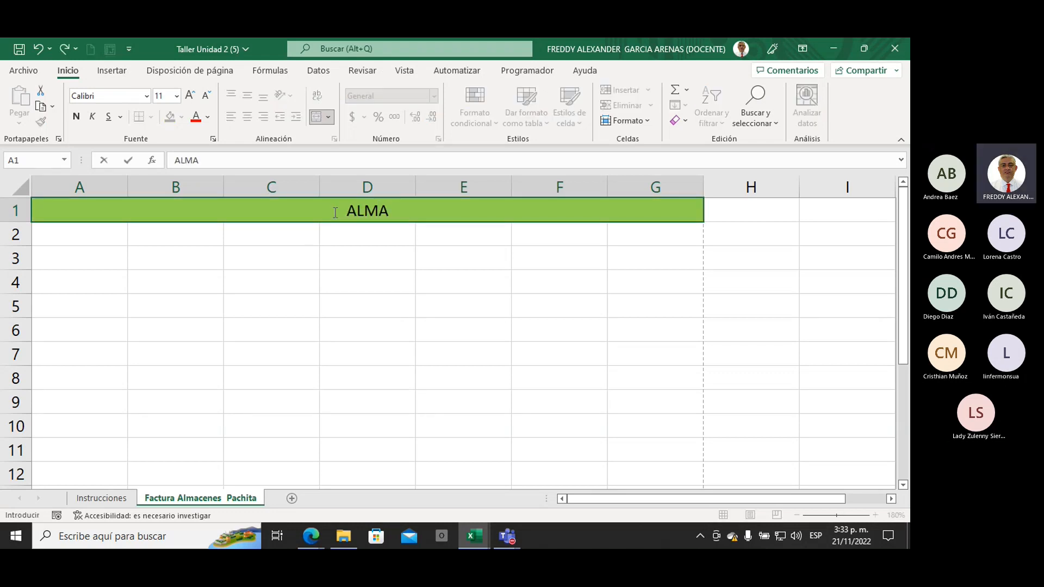
text(CENES P)
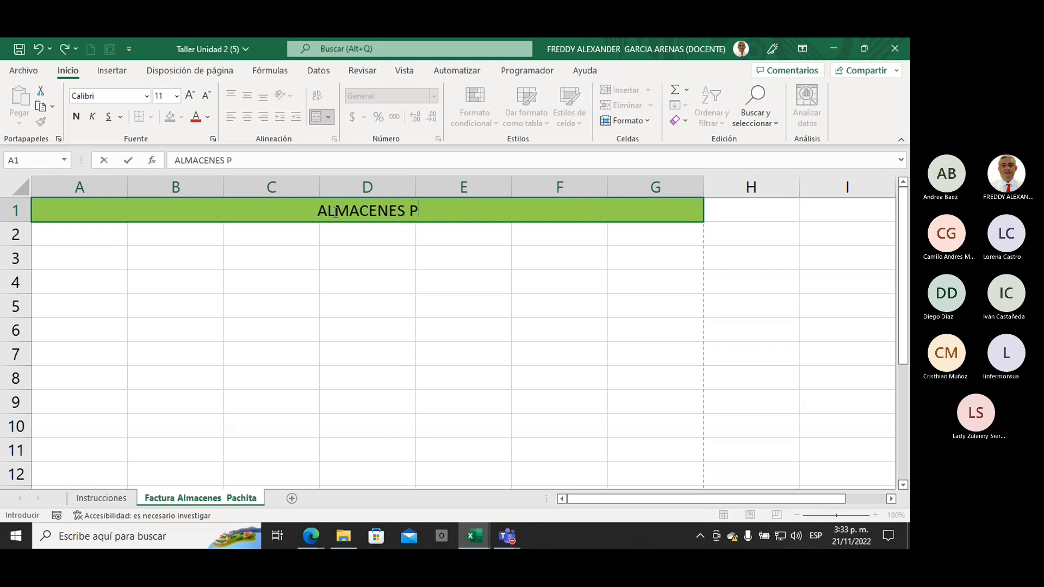
text(ACHITA)
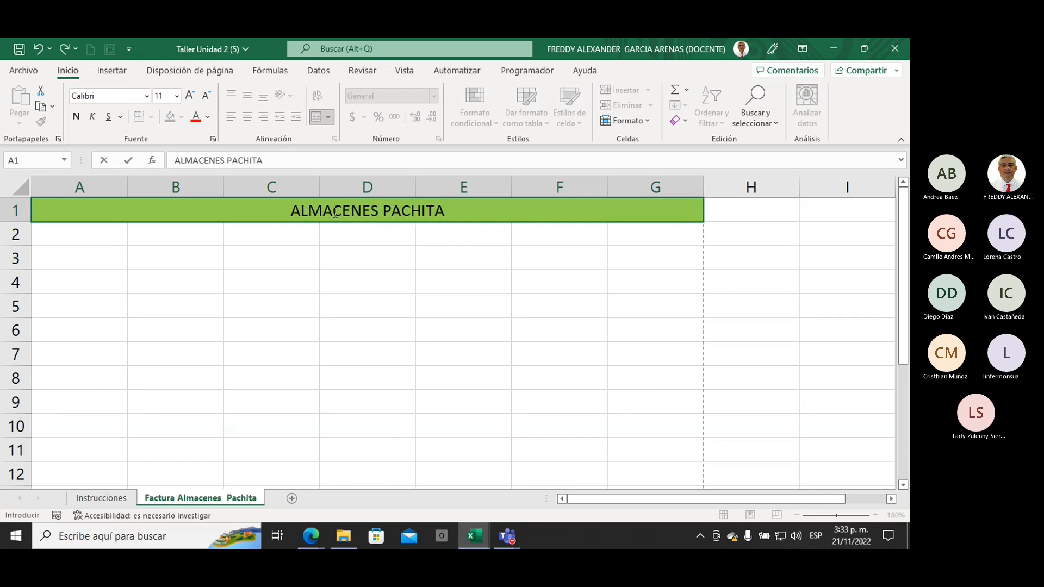
click(412, 231)
Examine the merge options for the title cell, including "Separar celdas", without applying any of them.
click(370, 211)
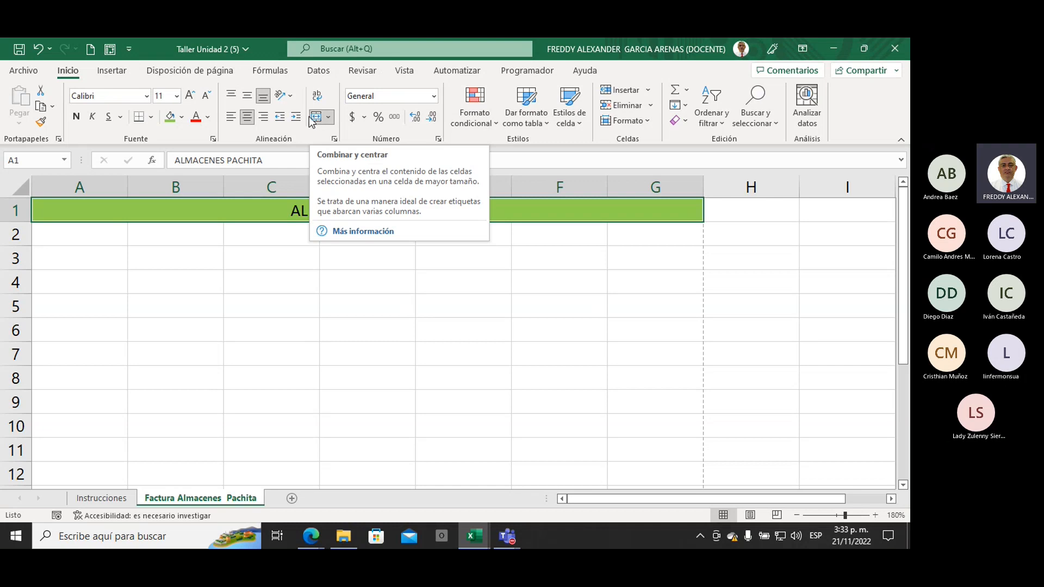
click(324, 260)
click(334, 219)
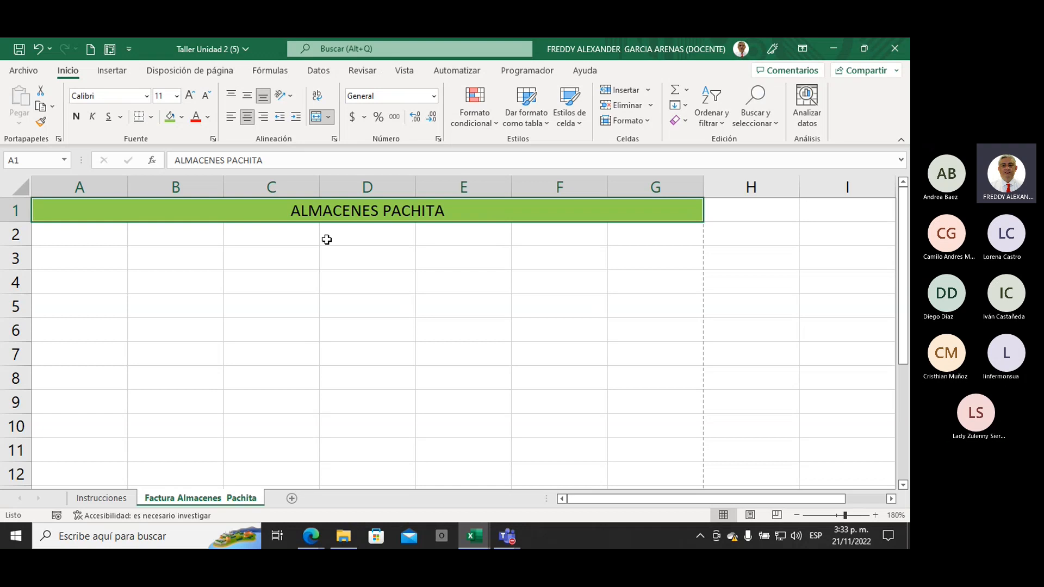
click(329, 118)
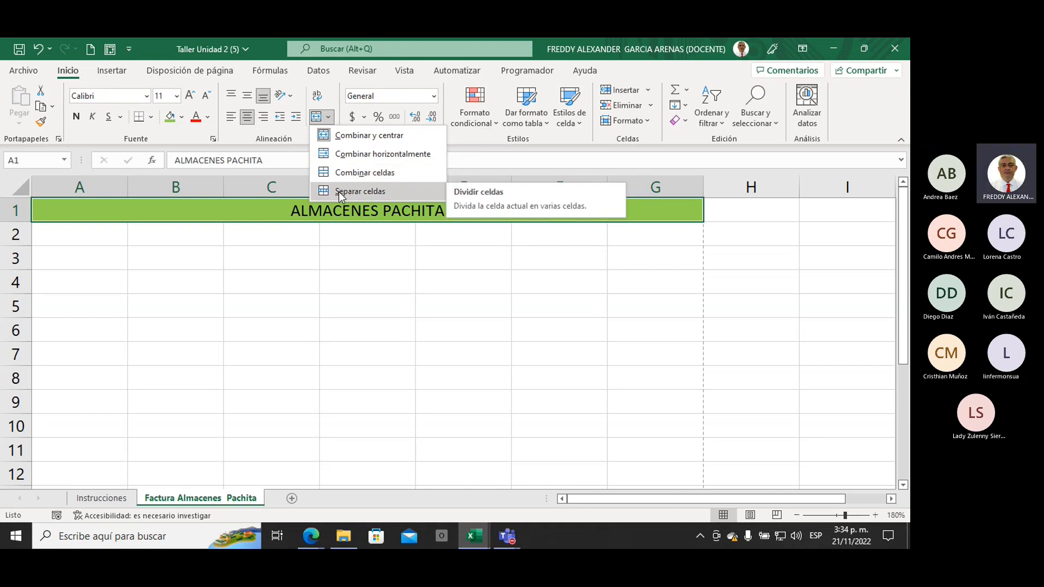
click(333, 255)
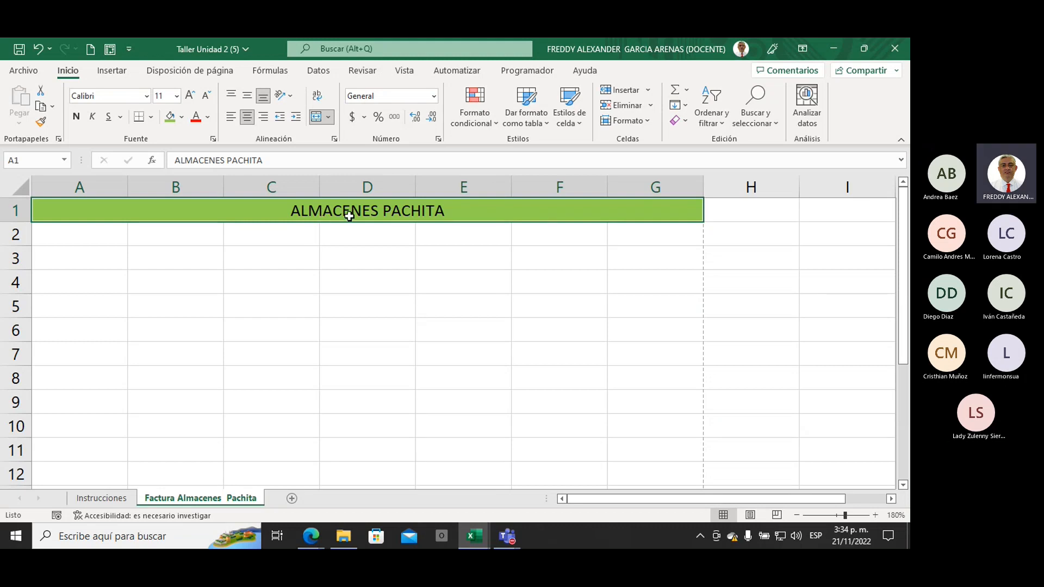
Manually increase the height of row 1 to about twice its size.
click(14, 212)
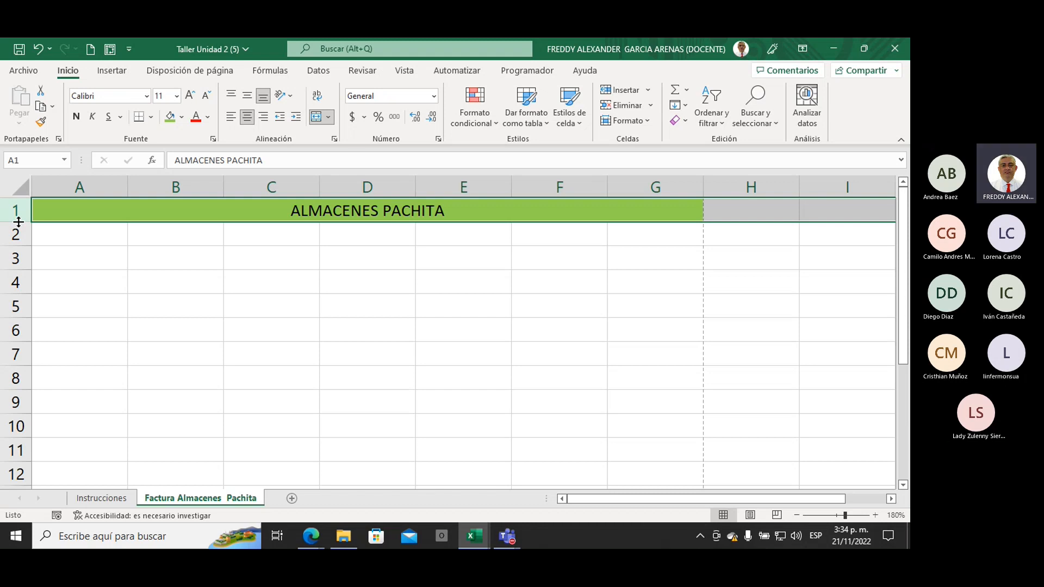
drag(19, 222, 22, 245)
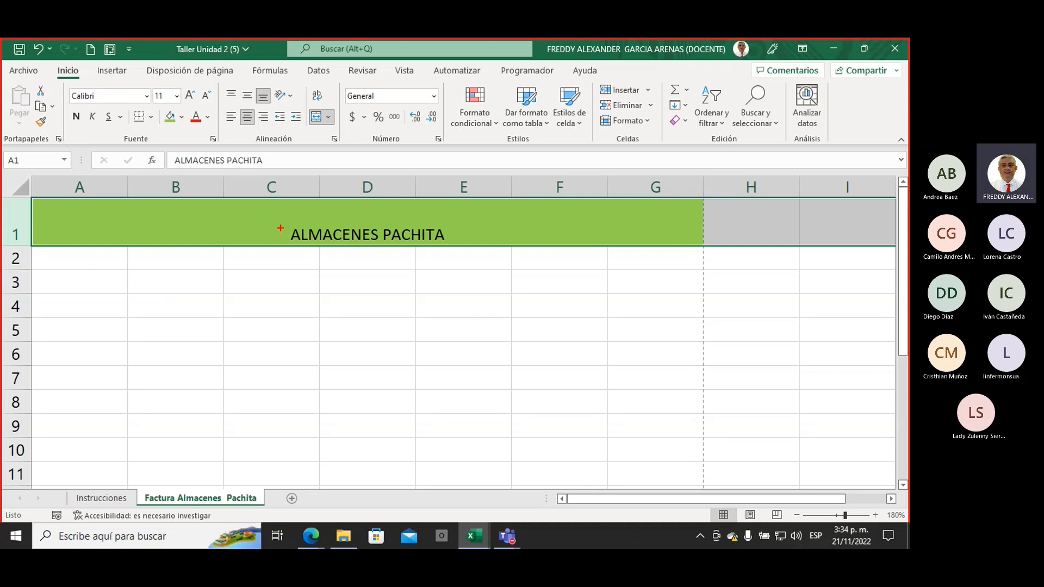
mouse_move(280, 228)
mouse_down()
mouse_move(251, 184)
mouse_move(247, 131)
mouse_move(239, 140)
mouse_up()
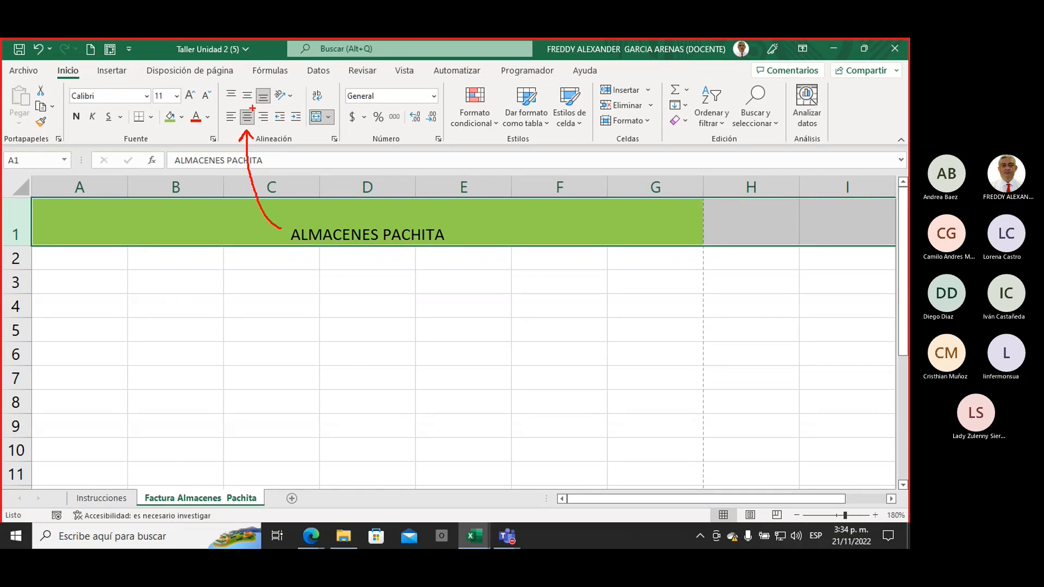
mouse_move(241, 66)
mouse_down()
mouse_move(255, 85)
mouse_move(245, 83)
mouse_up()
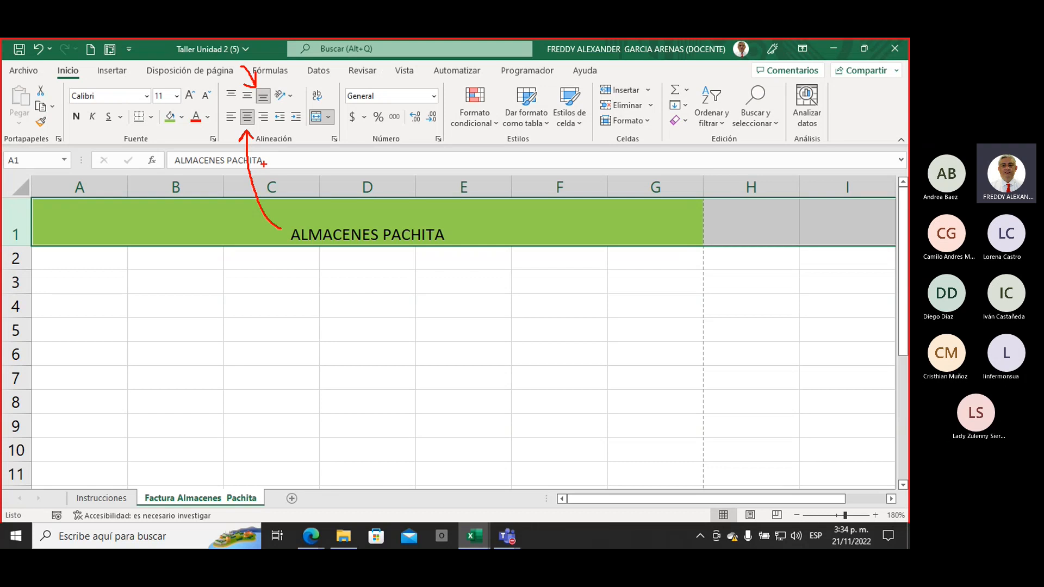
drag(236, 130, 250, 127)
drag(271, 74, 258, 80)
mouse_move(231, 239)
mouse_down()
mouse_move(234, 199)
mouse_move(233, 239)
mouse_move(243, 227)
mouse_up()
mouse_move(224, 100)
mouse_down()
mouse_move(271, 100)
mouse_move(278, 83)
mouse_move(216, 99)
mouse_move(271, 128)
mouse_move(263, 107)
mouse_move(213, 112)
mouse_move(220, 134)
mouse_up()
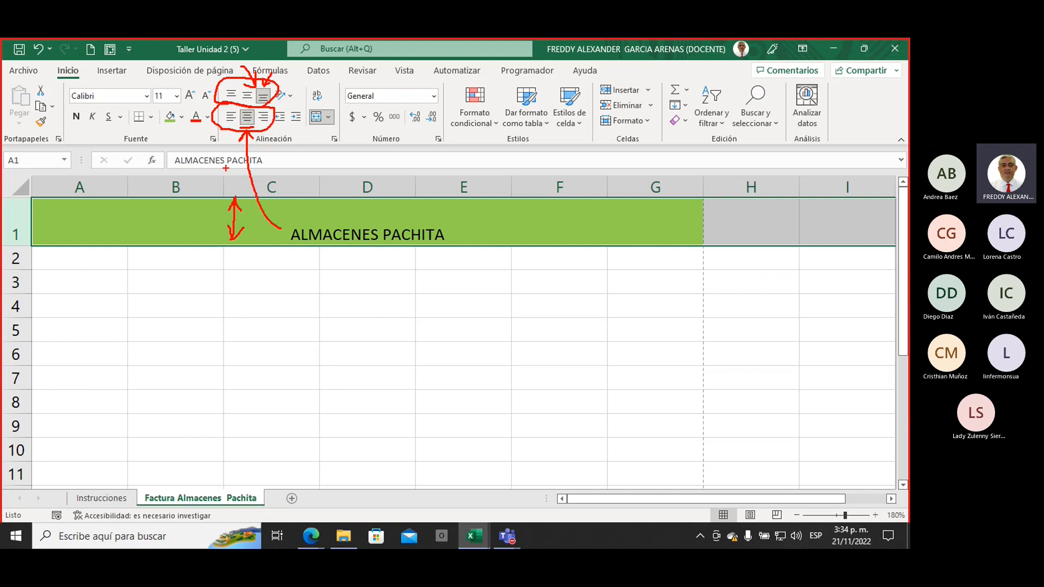
key(Escape)
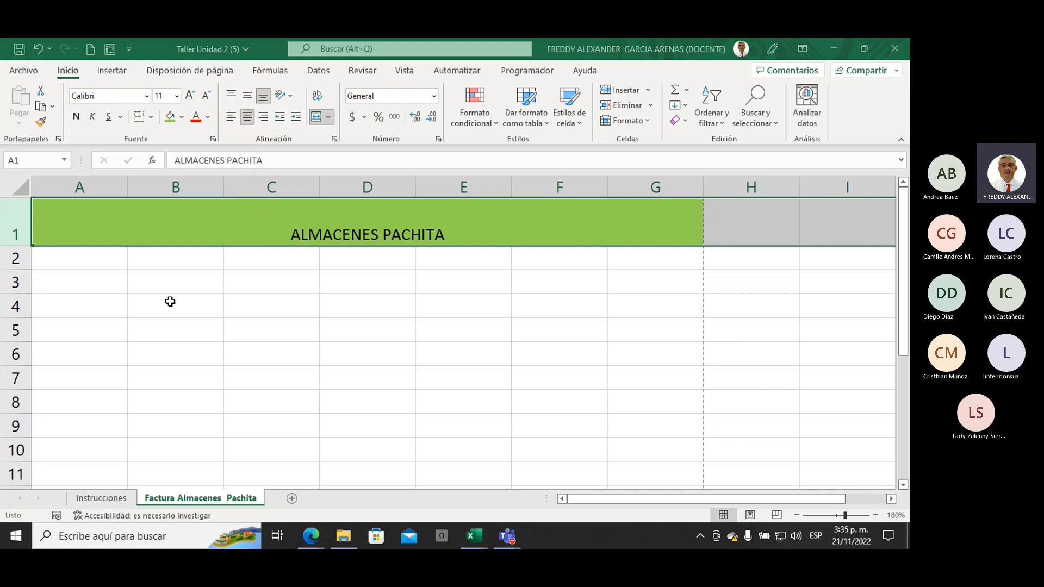
Align the "ALMACENES PACHITA" title vertically to the top of its merged cell.
click(313, 225)
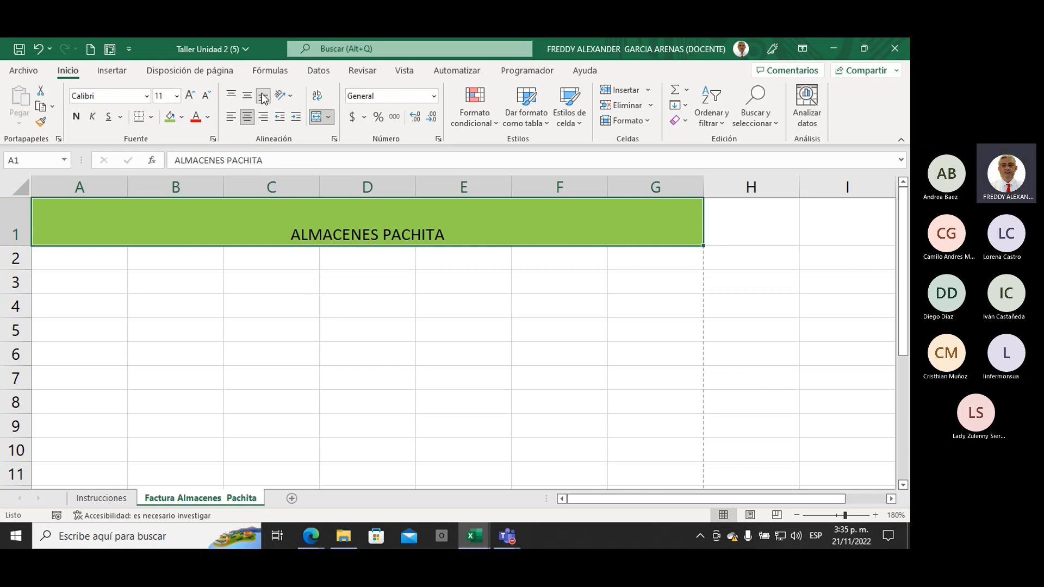
click(231, 96)
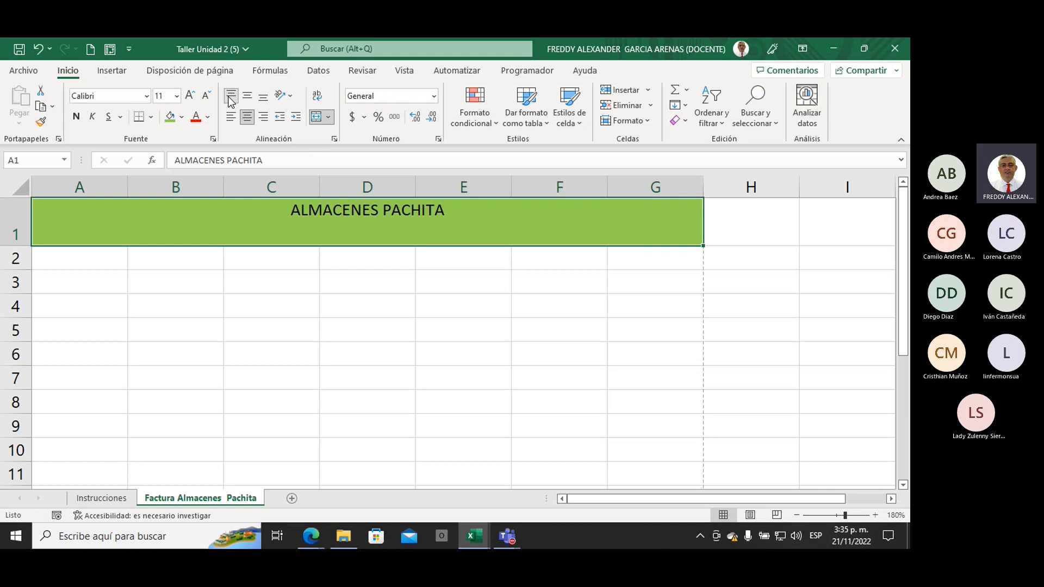
Try bottom vertical alignment and then right and left horizontal alignment on the "ALMACENES PACHITA" title.
click(263, 103)
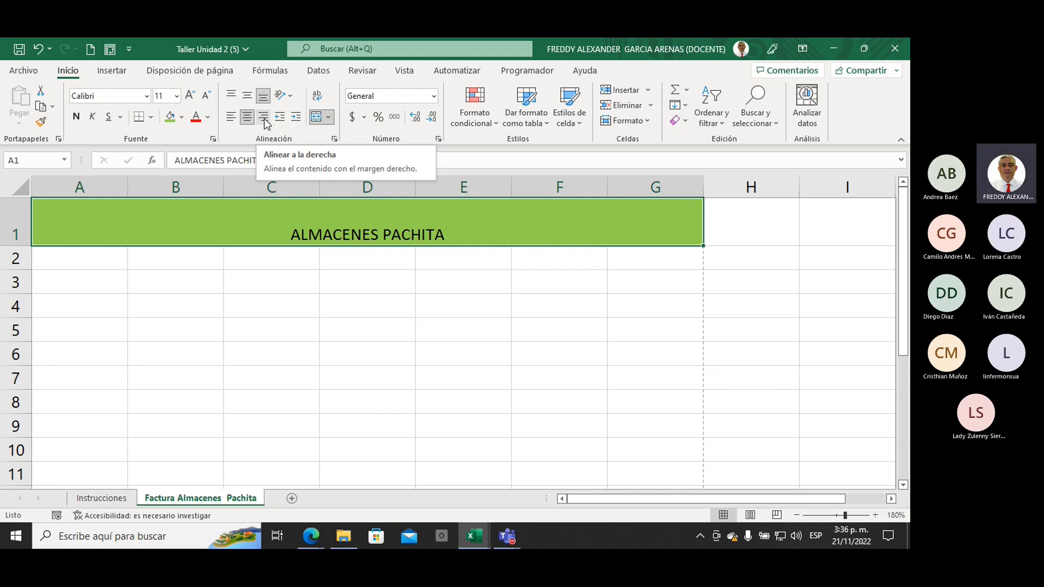
click(264, 118)
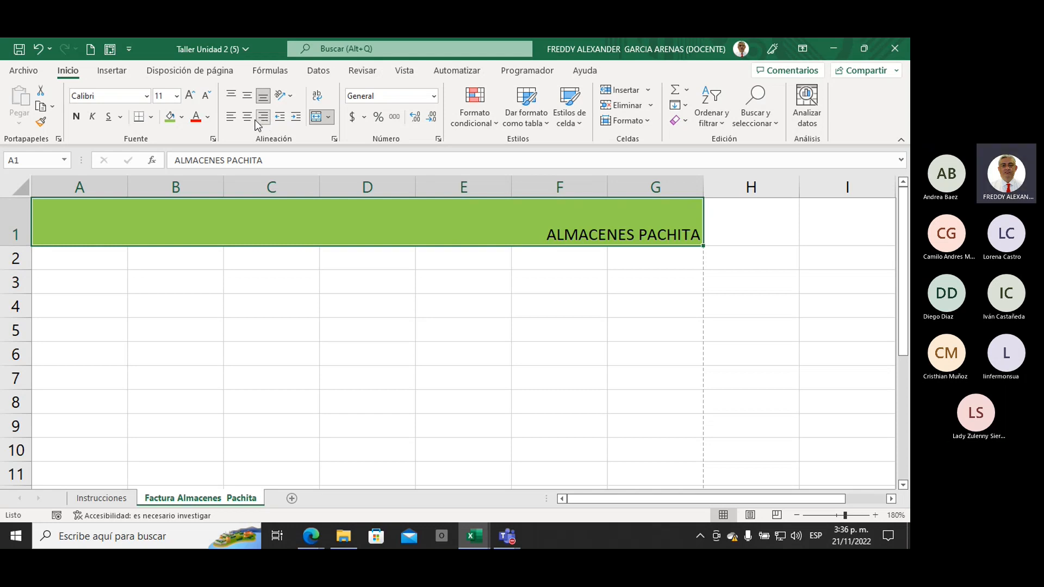
click(231, 118)
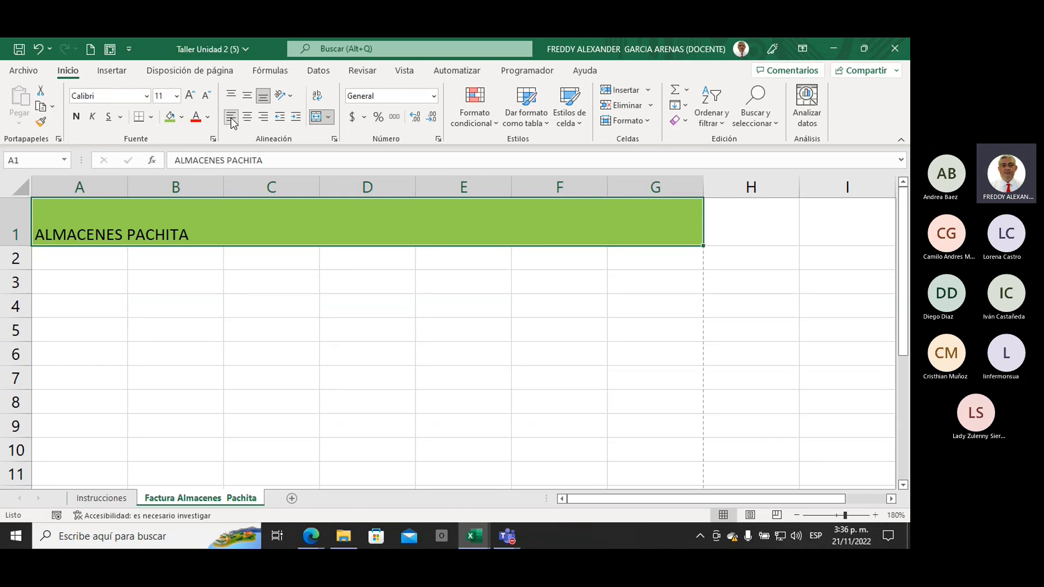
Center the "ALMACENES PACHITA" title both horizontally and vertically within its merged cell.
click(247, 120)
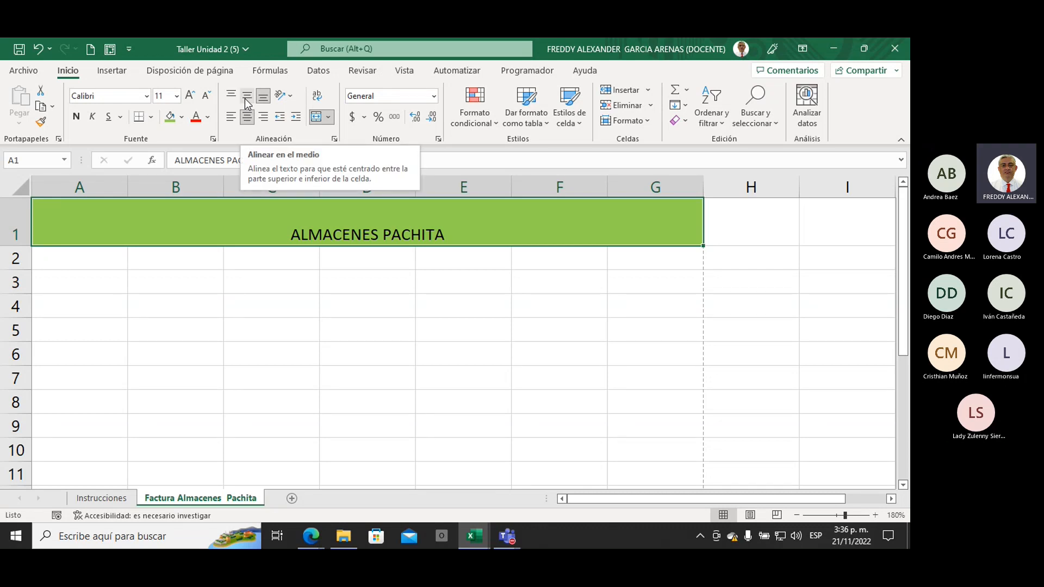
click(248, 96)
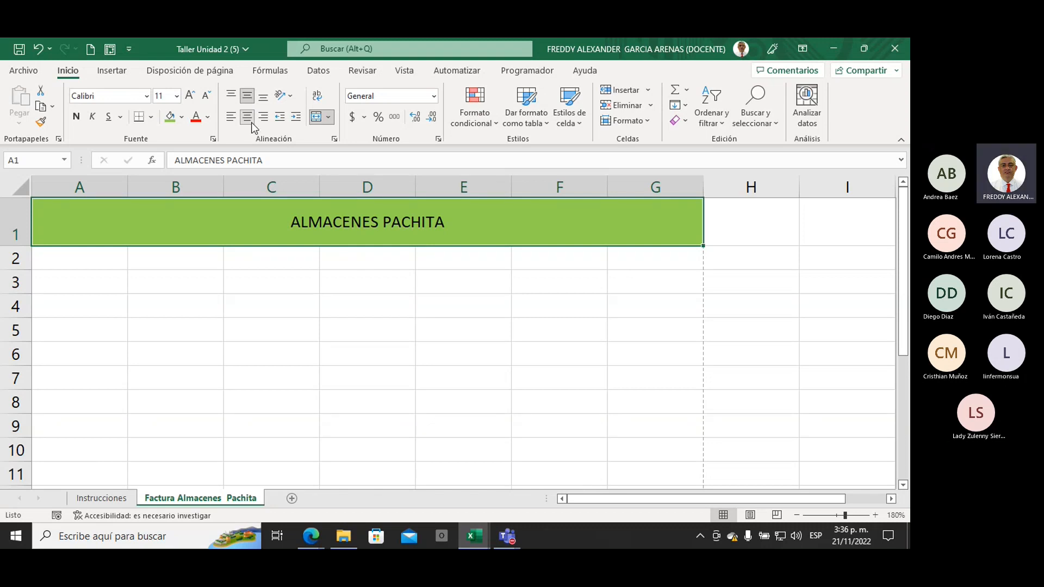
Demonstrate horizontal centering on the sample text "TEXTO" in cell D4, and clear the text.
click(345, 310)
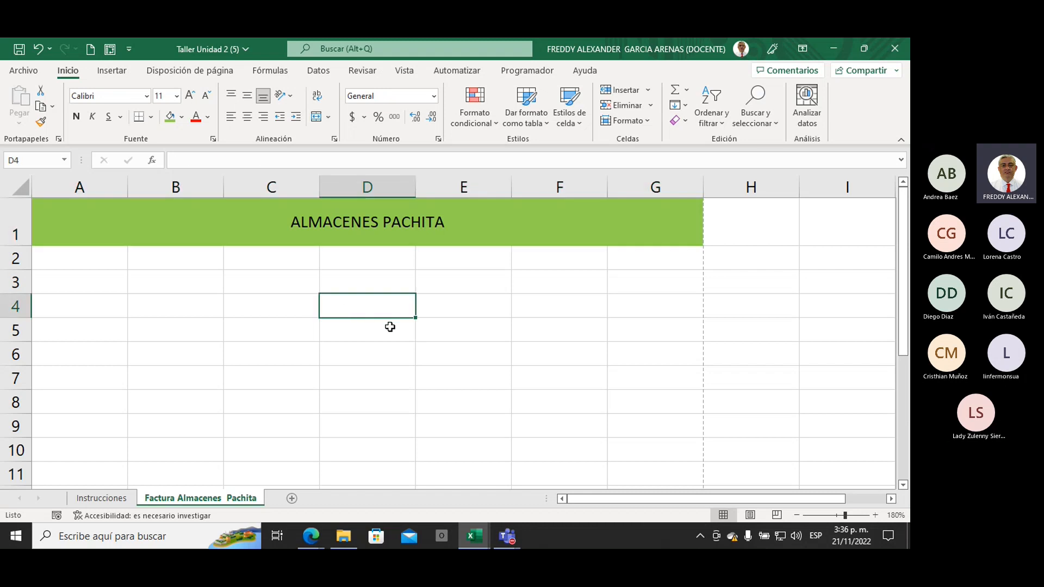
text(TEXTO)
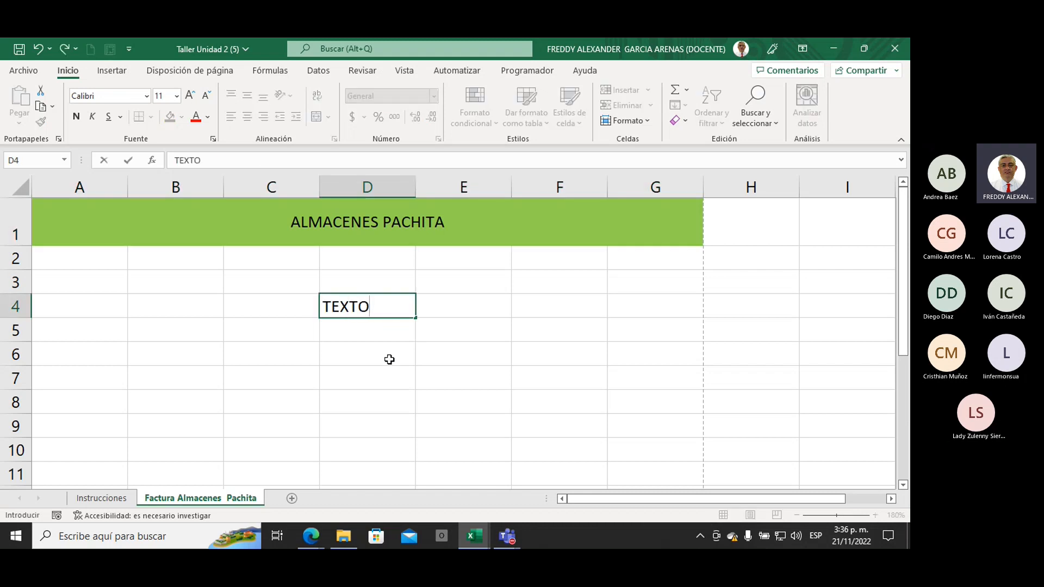
click(389, 358)
click(361, 307)
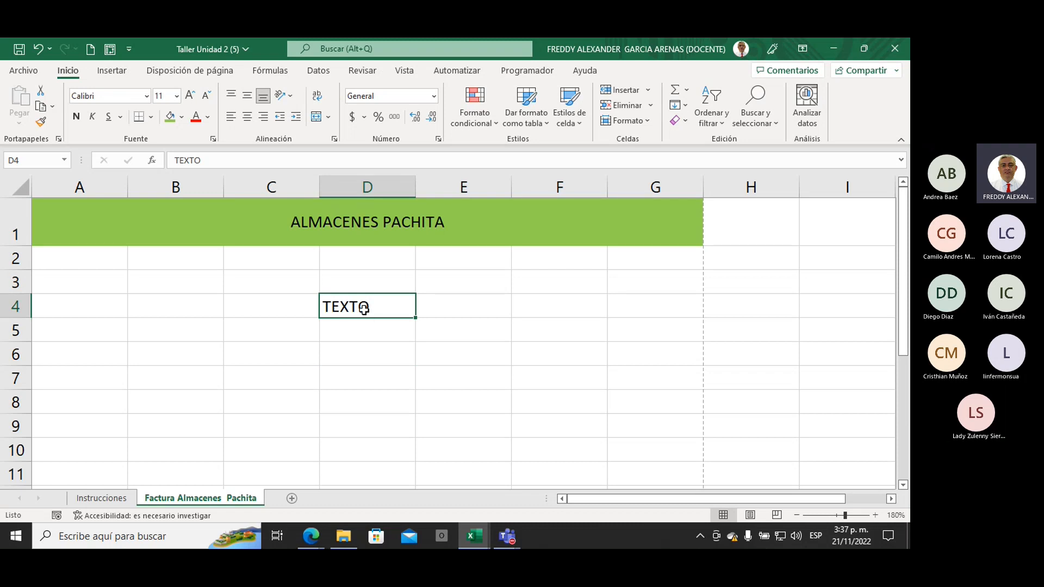
click(246, 118)
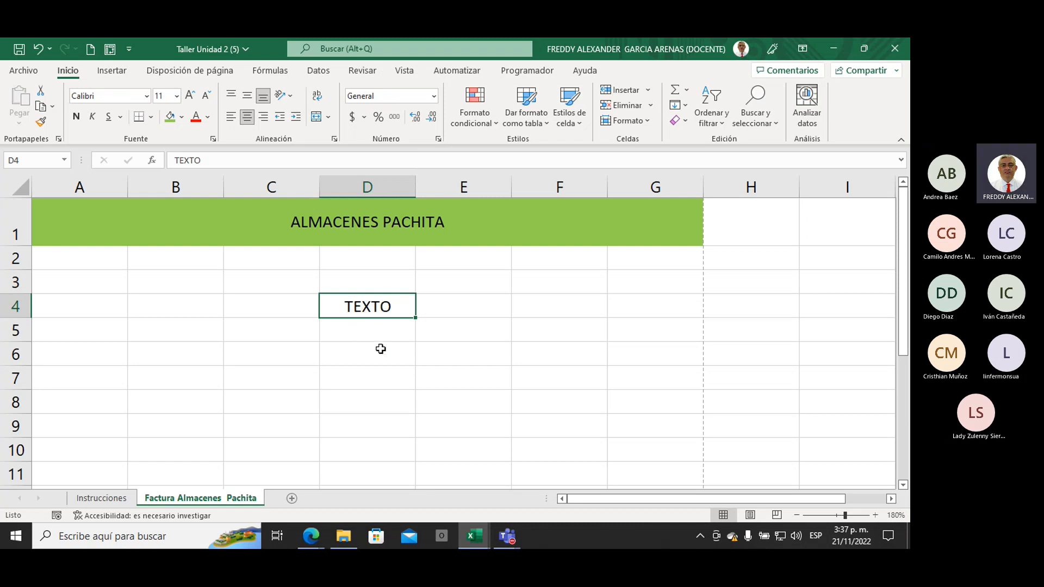
key(Delete)
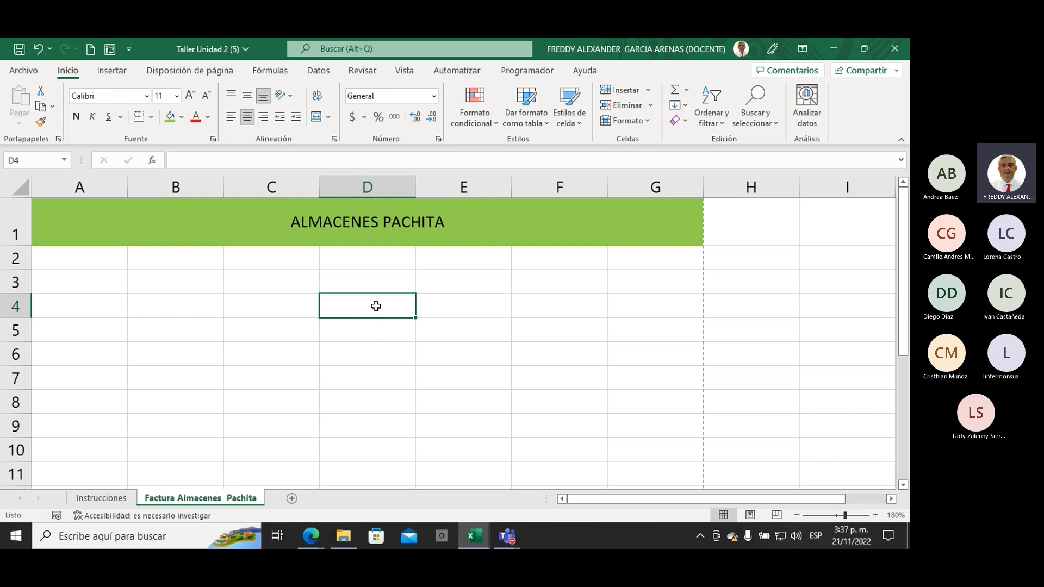
click(343, 279)
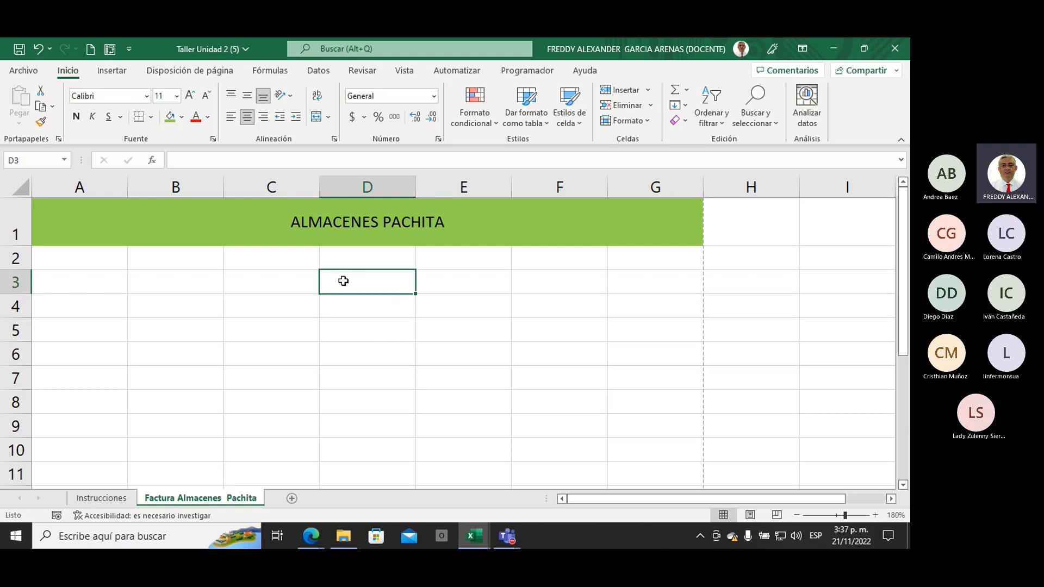
Select the title cell and point out the font name and size settings with temporary on-screen markings.
click(351, 228)
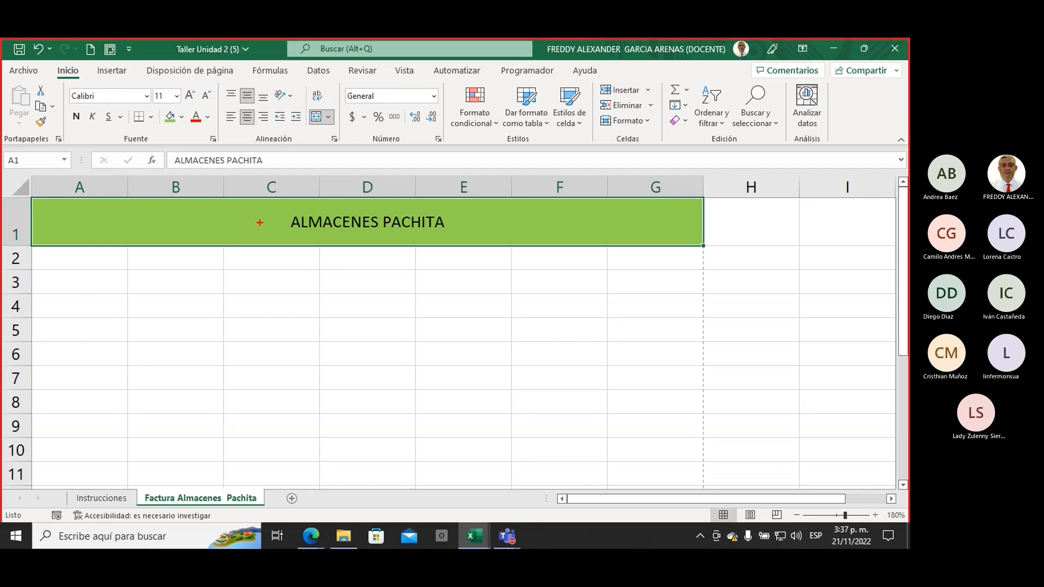
mouse_move(65, 100)
mouse_down()
mouse_move(178, 109)
mouse_move(178, 89)
mouse_move(101, 81)
mouse_move(69, 90)
mouse_move(66, 106)
mouse_up()
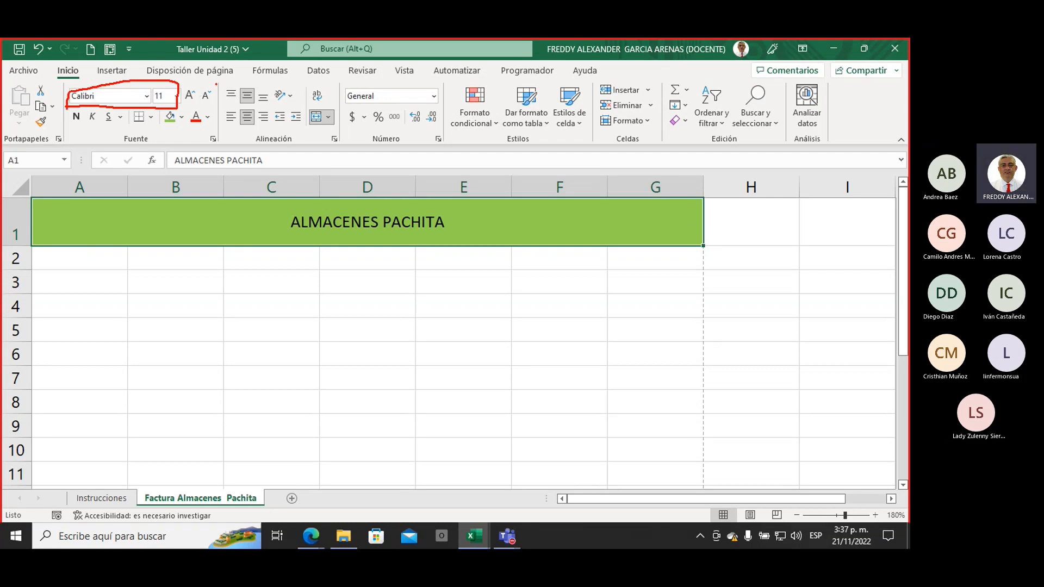
mouse_move(216, 84)
mouse_down()
mouse_move(183, 104)
mouse_move(216, 86)
mouse_move(196, 80)
mouse_up()
key(Escape)
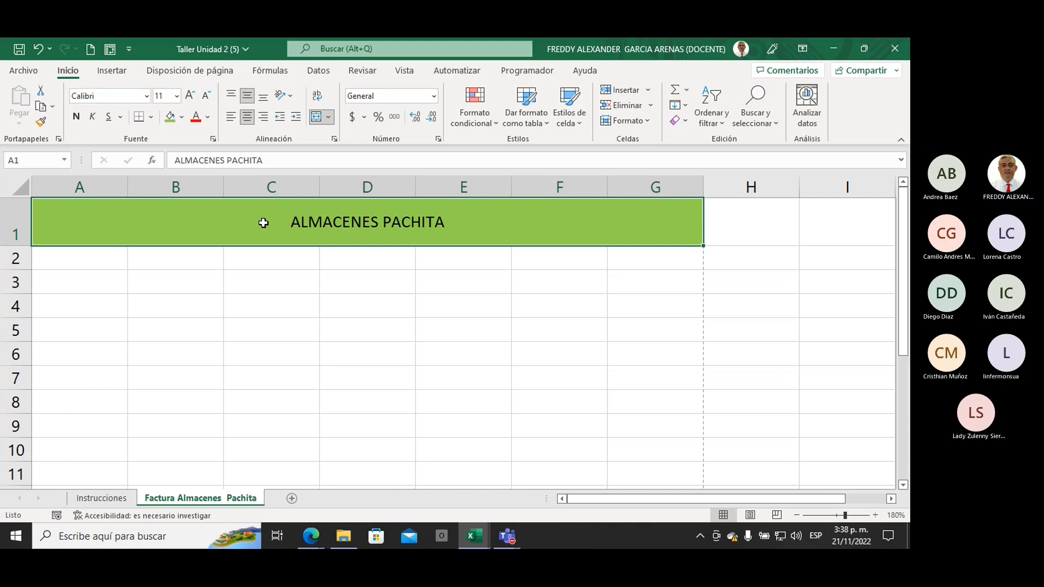
Set the font of the "ALMACENES PACHITA" title to Wide Latin at size 18.
click(147, 97)
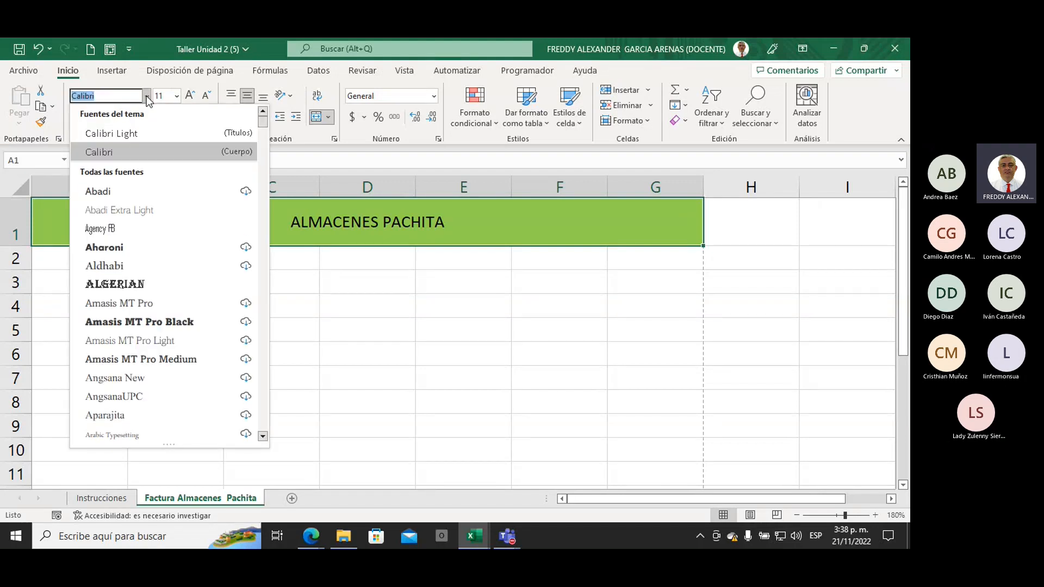
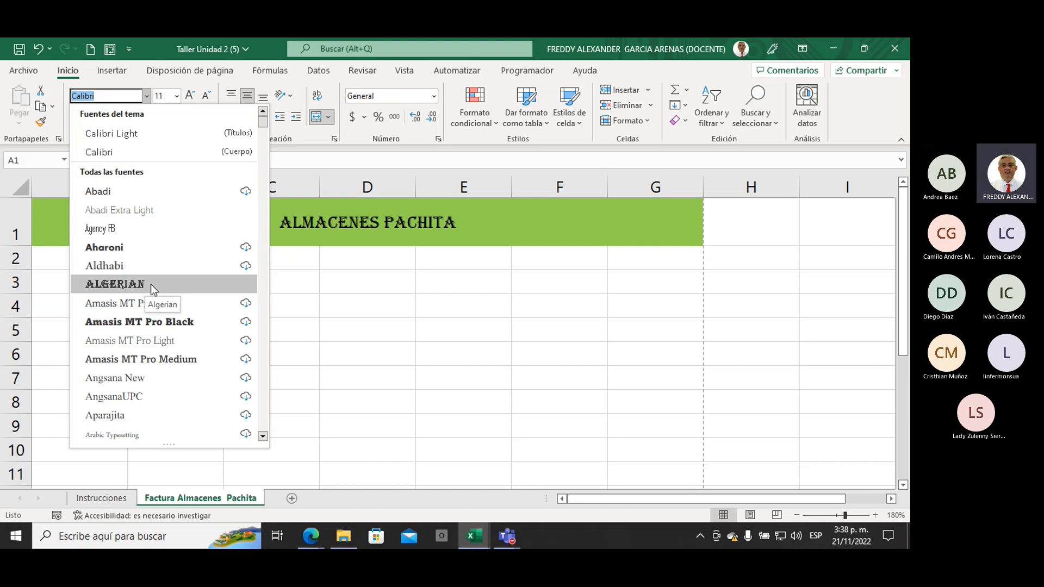
scroll(151, 285, down, 4)
drag(261, 136, 262, 424)
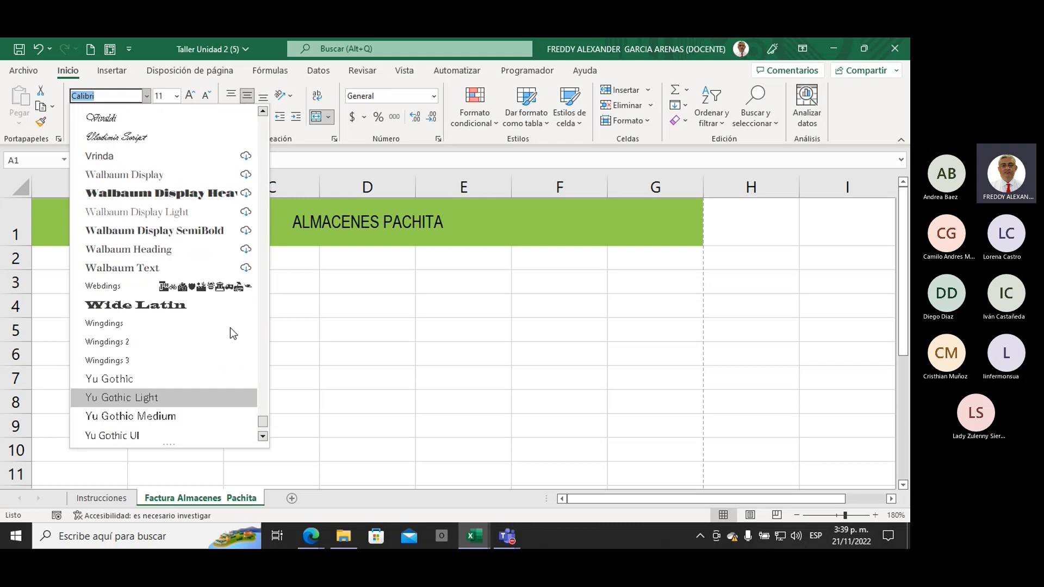
click(191, 303)
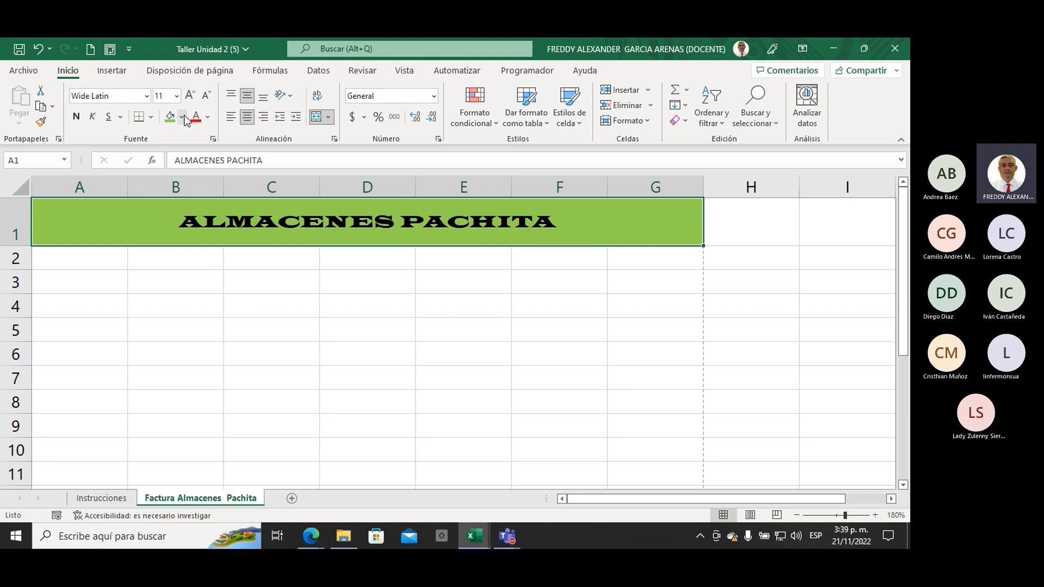
click(177, 97)
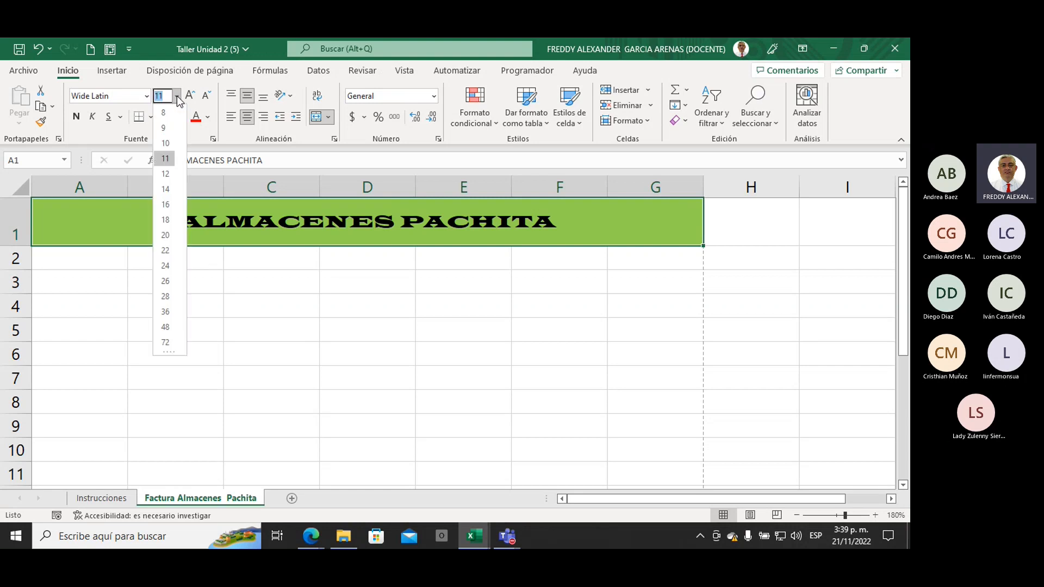
click(168, 220)
click(261, 298)
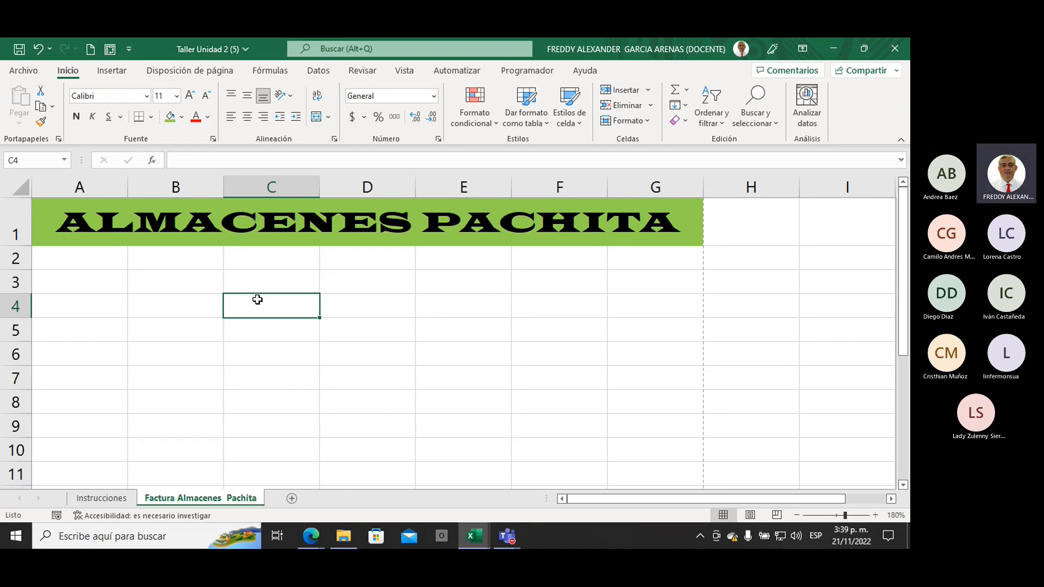
Reduce the font size of the empty cell C4 stepwise to 8.
click(206, 97)
click(205, 97)
click(206, 97)
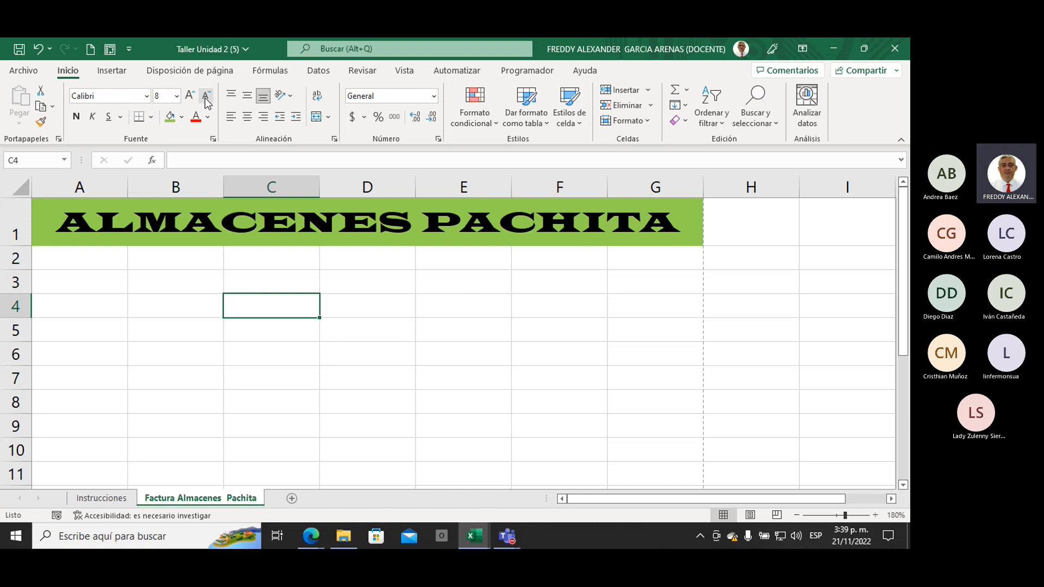
Reduce the font size of the "ALMACENES PACHITA" title stepwise to 8.
click(312, 235)
click(204, 98)
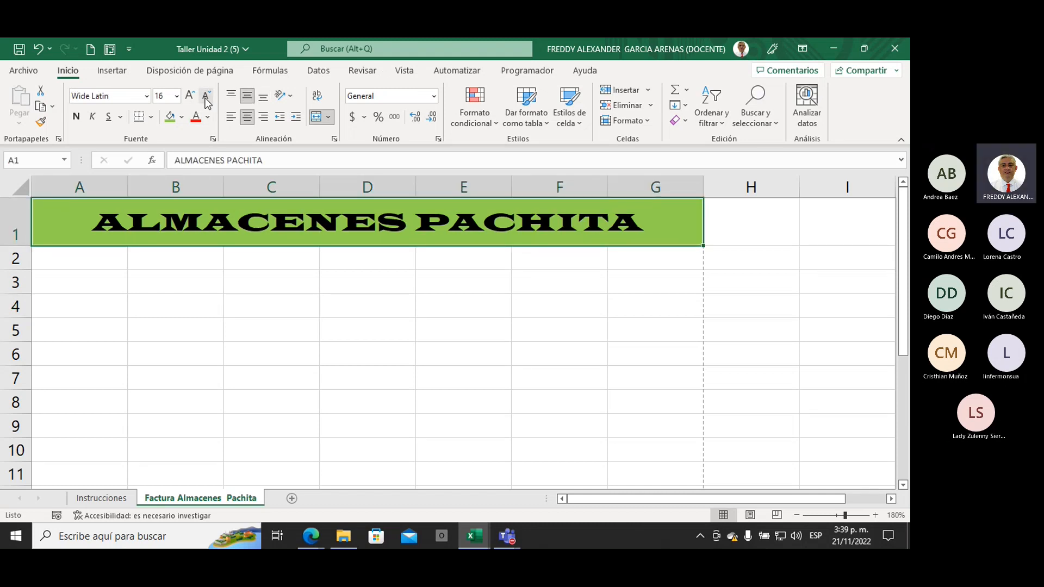
click(205, 98)
click(205, 97)
click(204, 98)
click(206, 97)
click(206, 98)
click(206, 98)
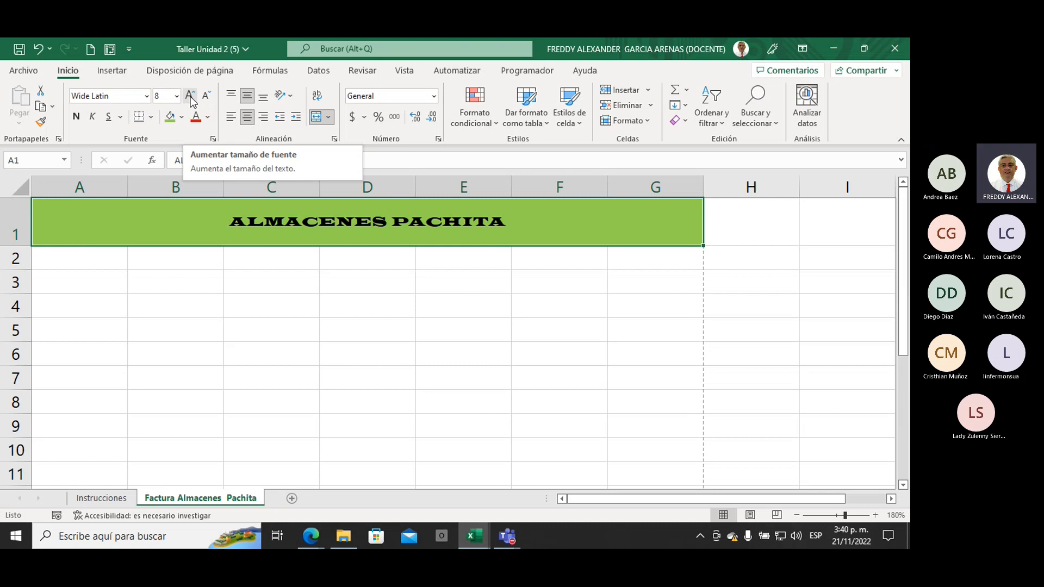
Increase the font size of the "ALMACENES PACHITA" title stepwise to 72.
click(190, 97)
click(190, 97)
click(190, 97)
click(190, 97)
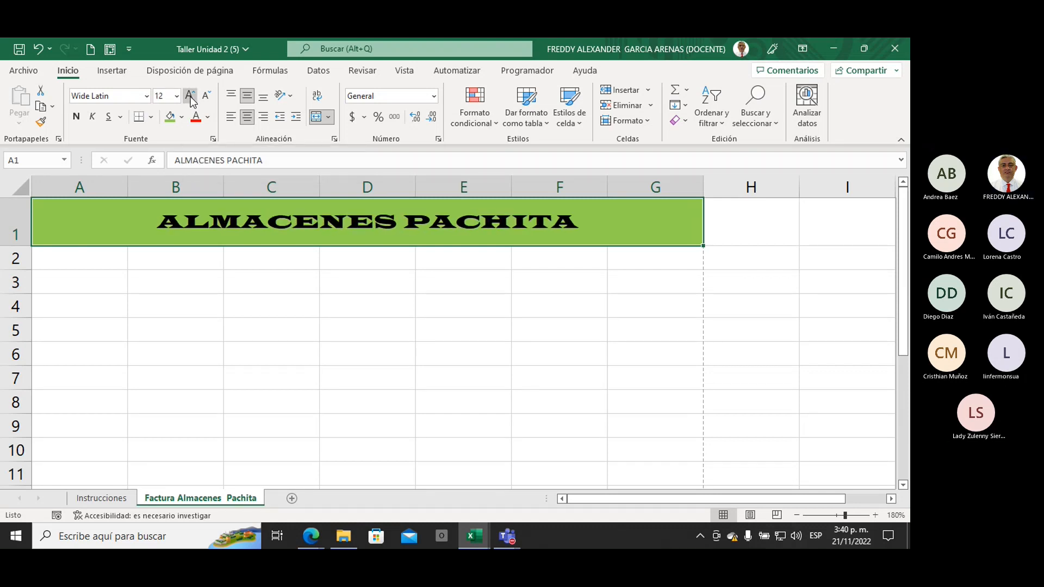
click(190, 97)
click(190, 97)
click(191, 96)
click(190, 97)
click(190, 97)
click(190, 97)
click(190, 97)
click(190, 97)
click(190, 97)
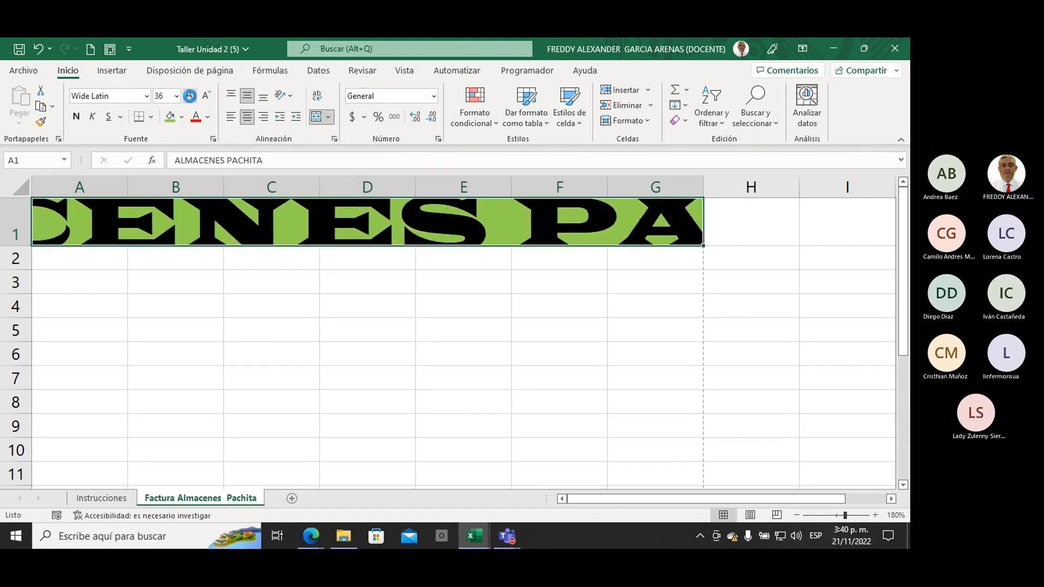
click(191, 97)
click(191, 97)
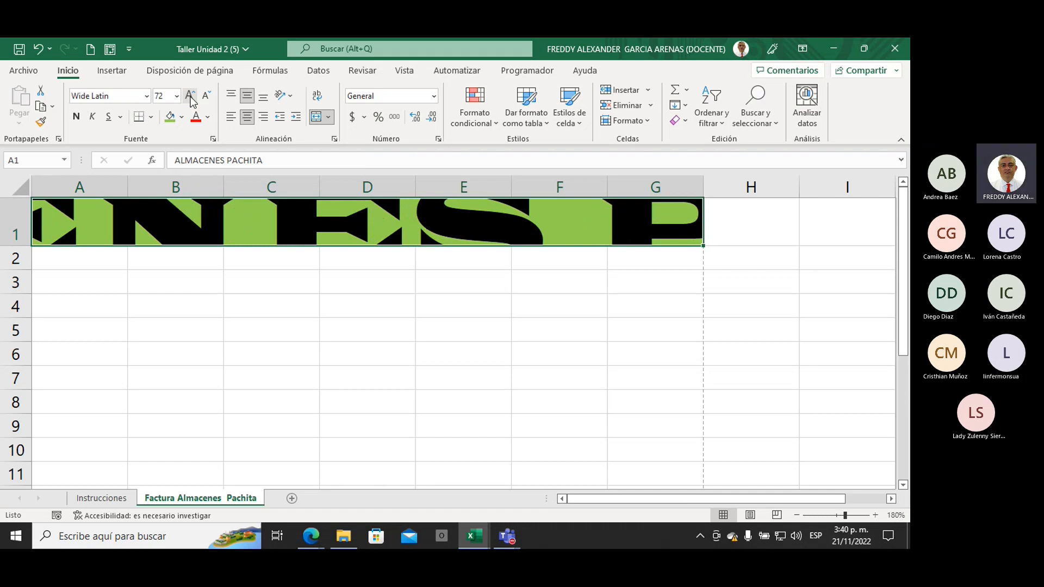
Bring the font size of the "ALMACENES PACHITA" title stepwise down to 14.
click(206, 99)
click(206, 99)
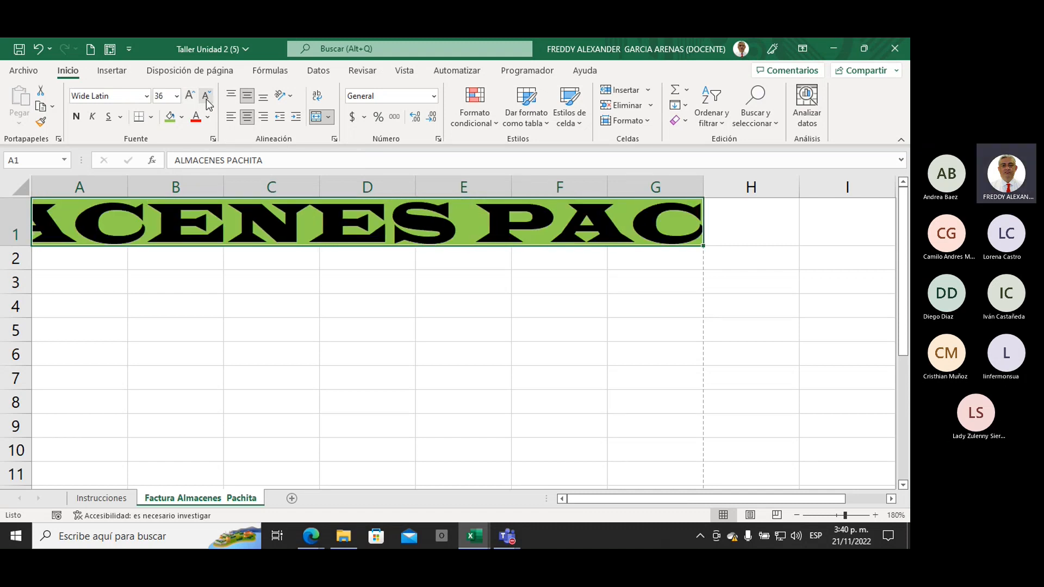
click(206, 99)
click(207, 99)
click(206, 99)
click(206, 99)
click(206, 99)
click(207, 99)
click(206, 99)
click(206, 99)
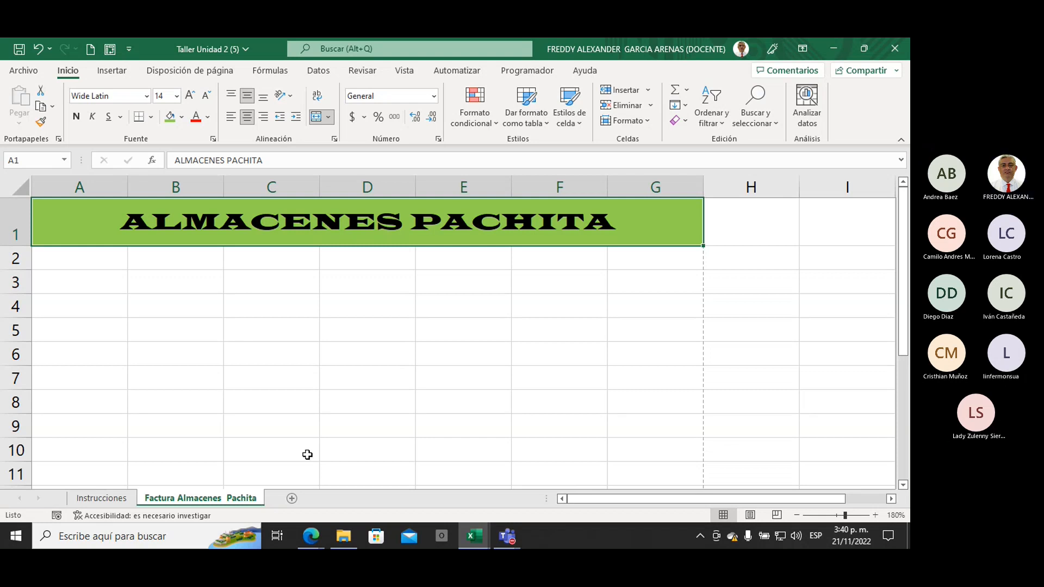
Switch to the browser to examine the example invoice's layout below its title, and return to the Excel workbook.
click(311, 538)
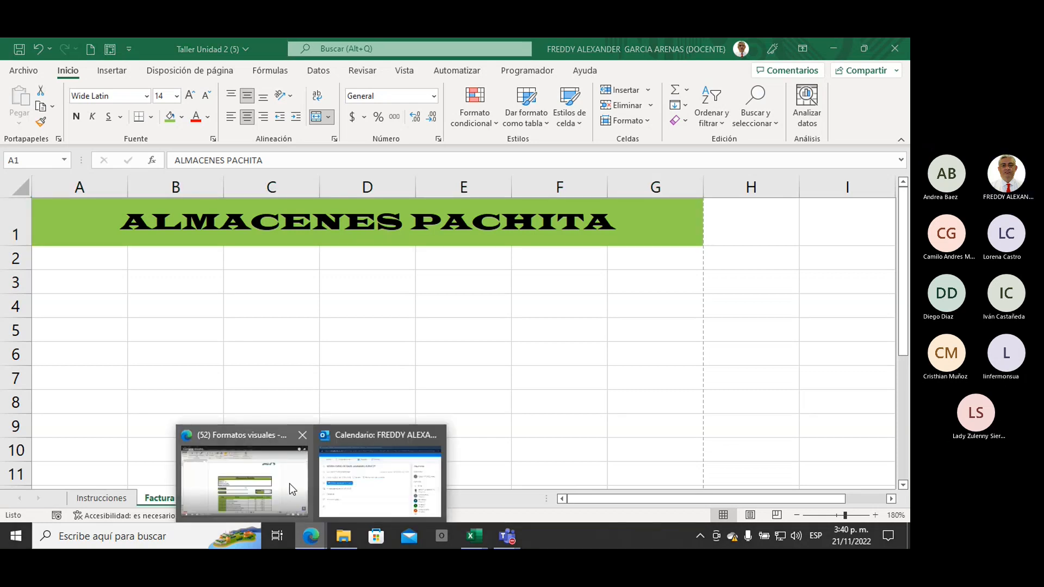
click(289, 484)
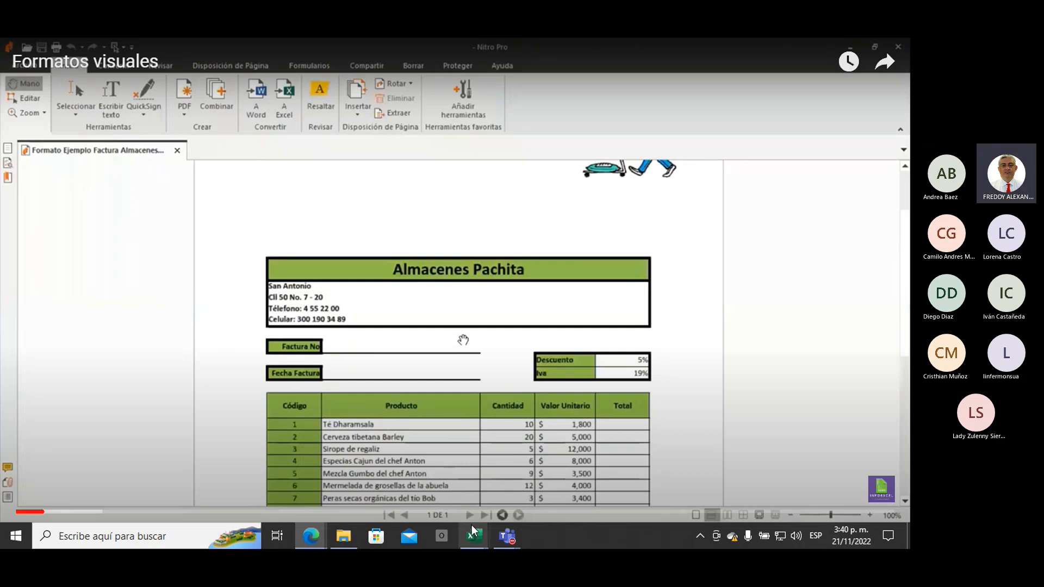
mouse_move(481, 537)
click(515, 505)
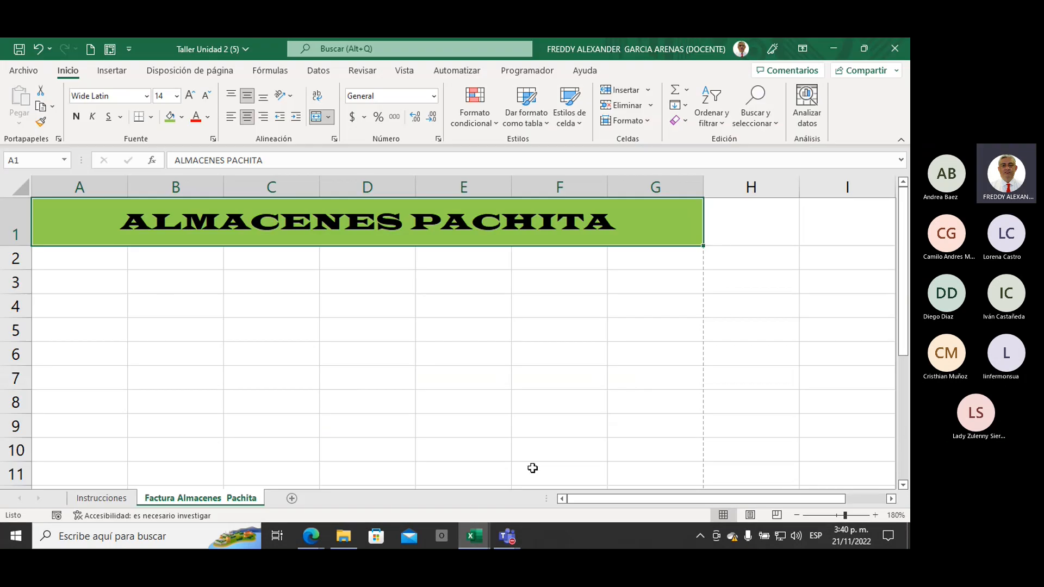
Select the range A2:G5 directly beneath the title band for the company details block.
drag(76, 257, 644, 331)
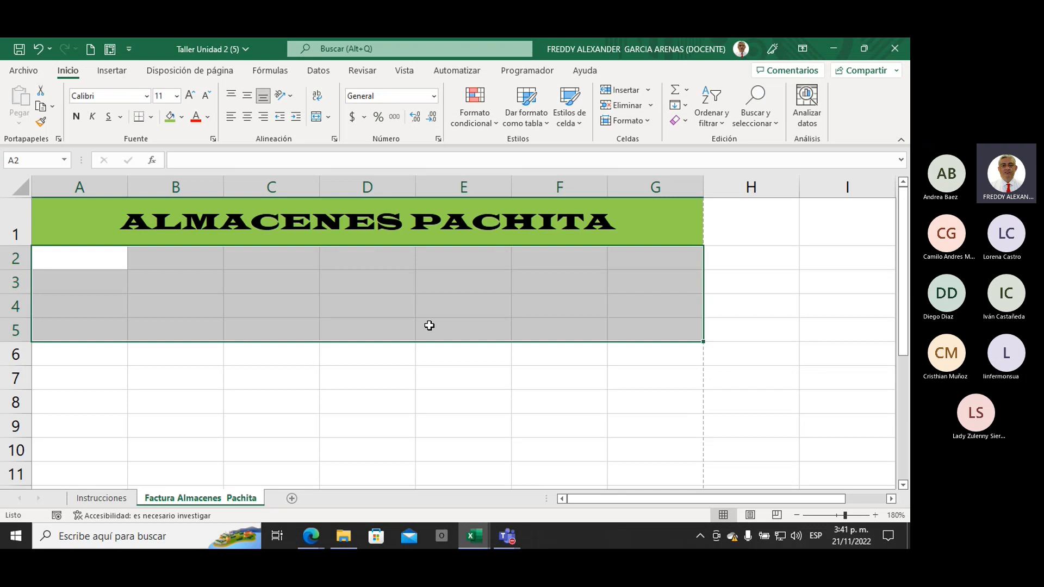
drag(72, 261, 640, 260)
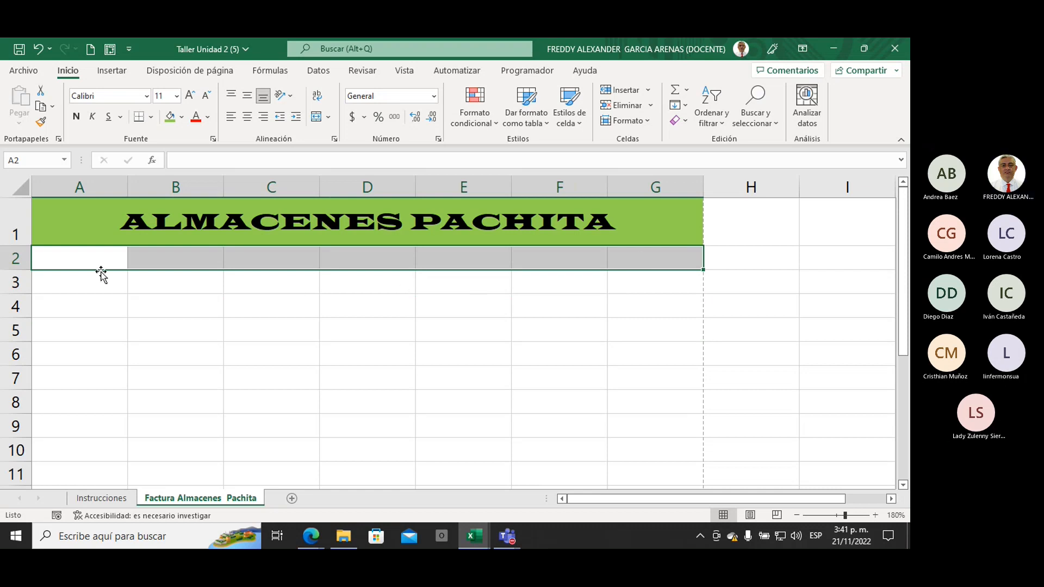
drag(79, 258, 646, 331)
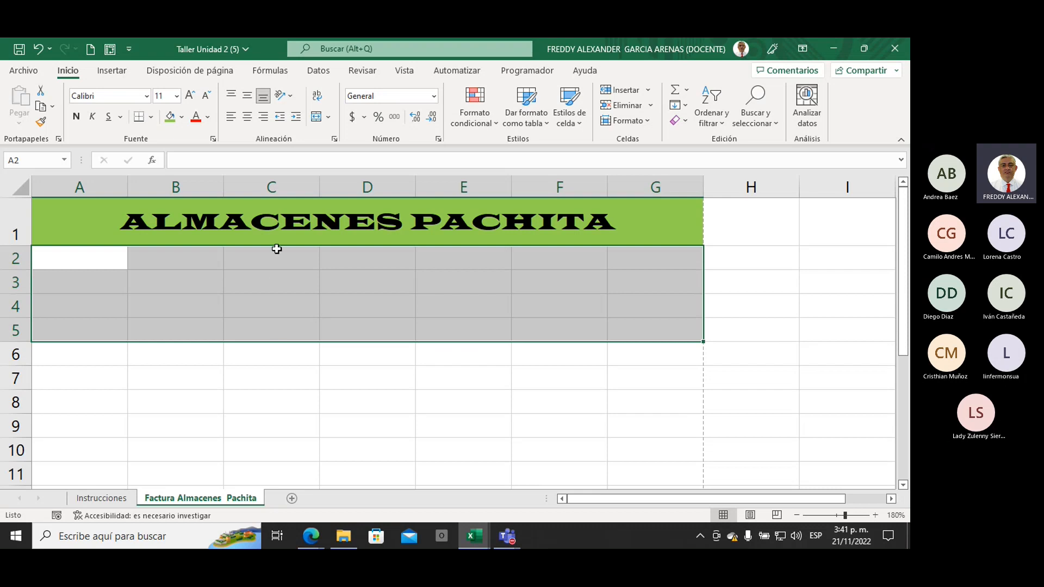
Preview the printed sheet, compare it with the example invoice's outlines in the browser, and return to the Excel sheet.
click(28, 70)
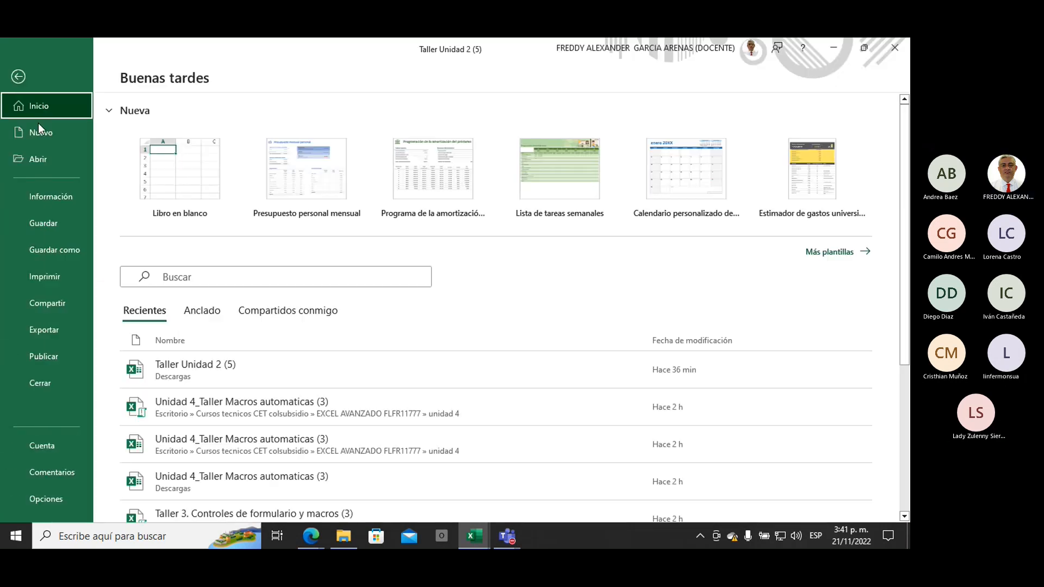
click(55, 278)
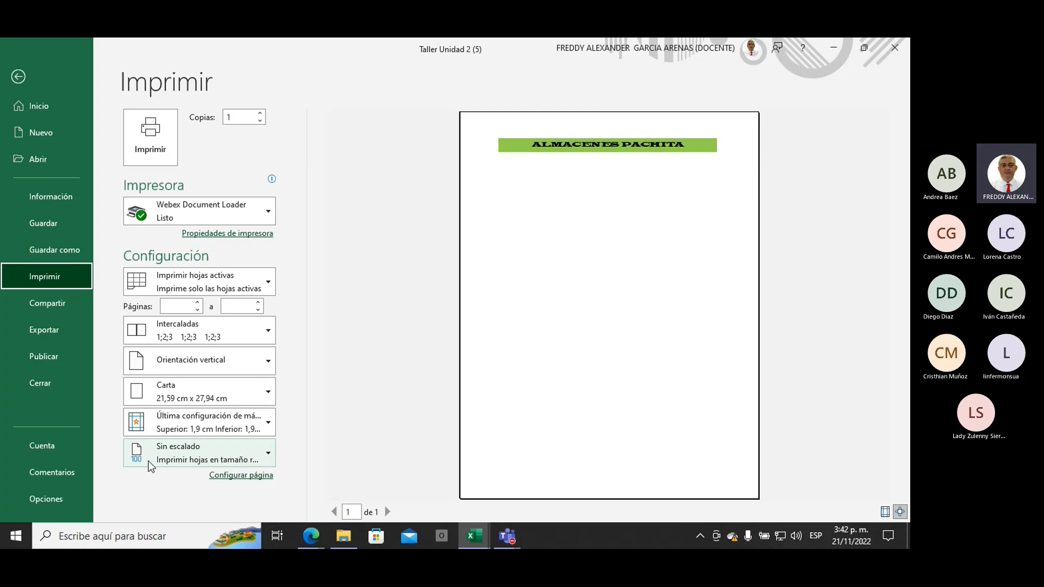
click(305, 541)
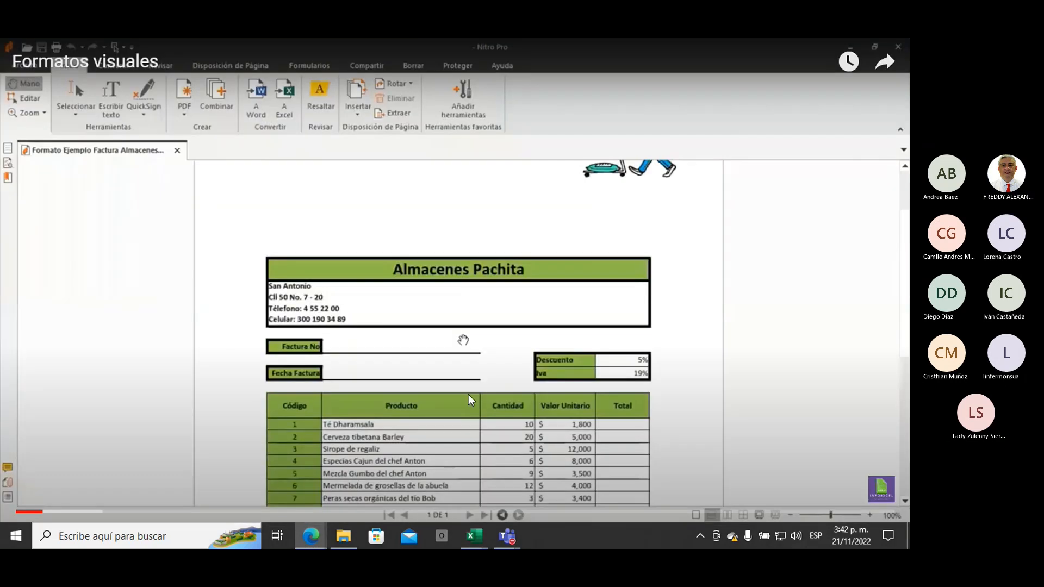
click(269, 498)
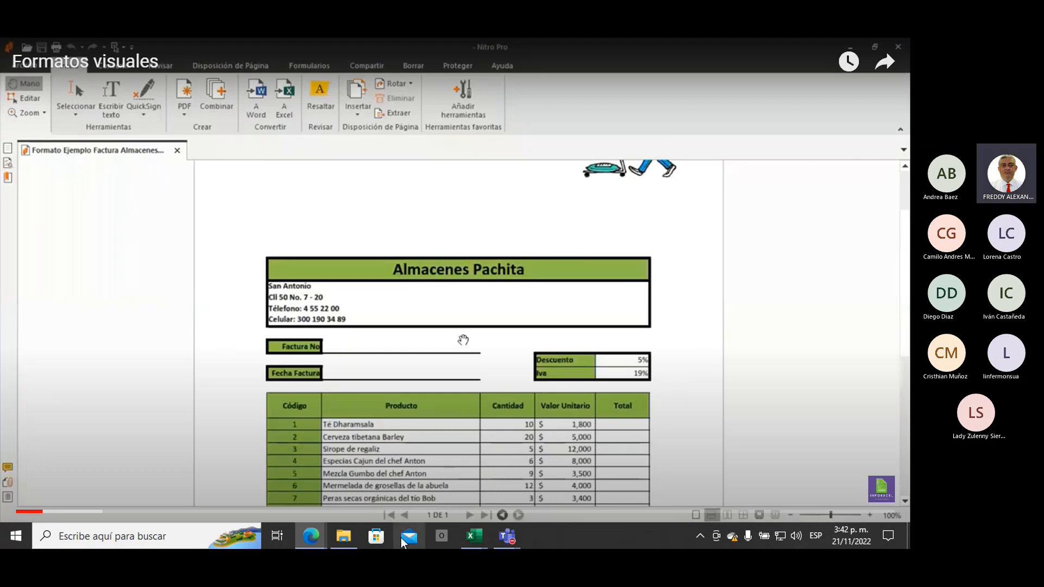
mouse_move(474, 536)
click(549, 442)
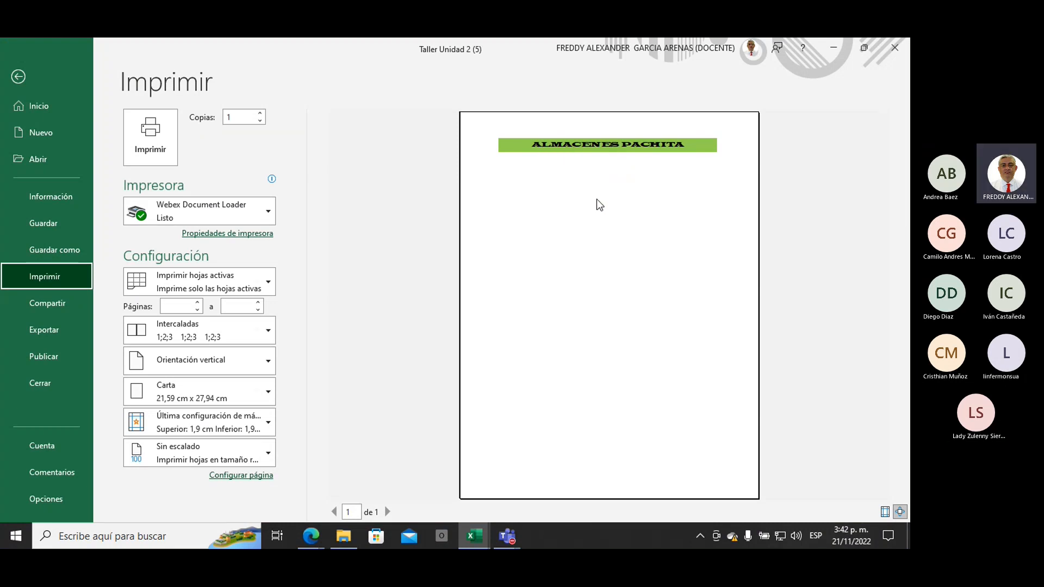
click(17, 76)
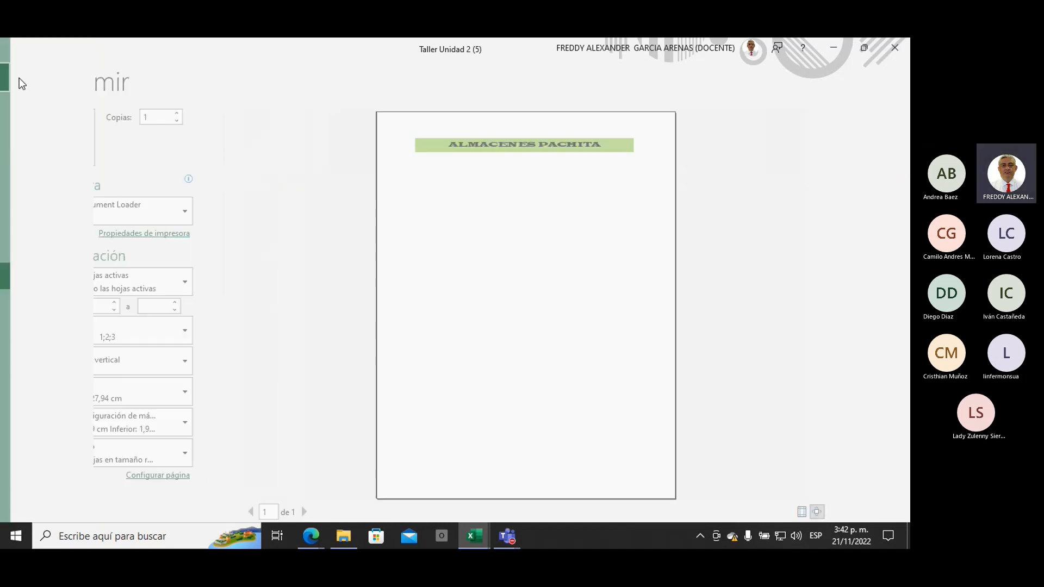
click(363, 350)
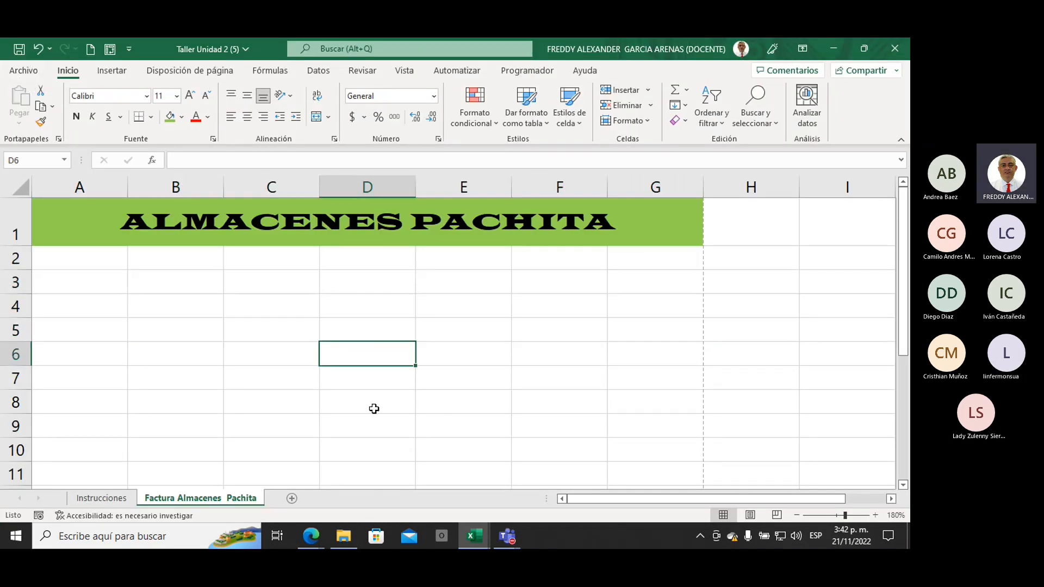
Apply a thick outside border to the "ALMACENES PACHITA" title band and to the range A2:G5 beneath it.
click(56, 219)
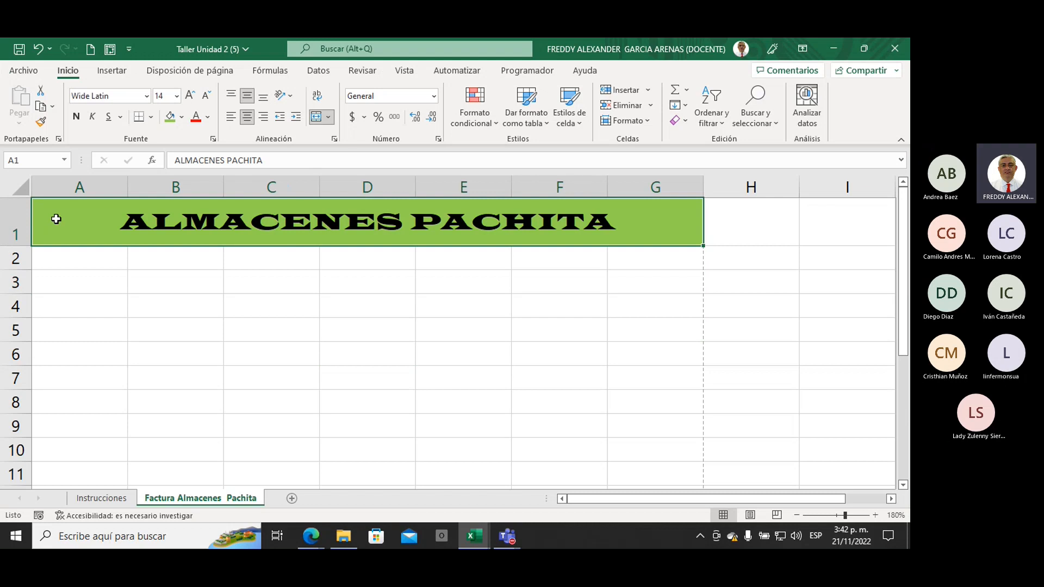
click(152, 118)
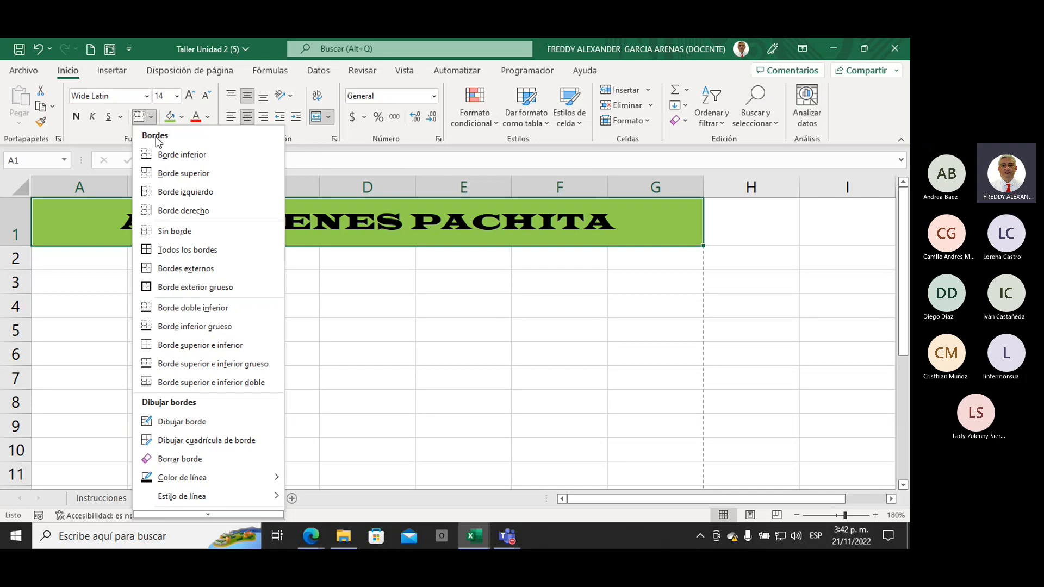
click(175, 288)
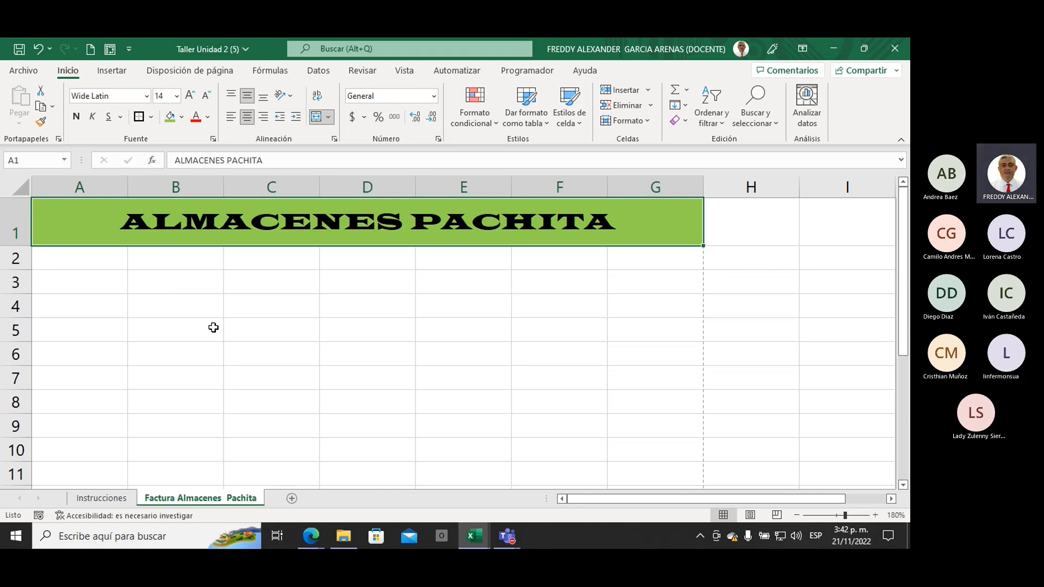
drag(72, 256, 646, 329)
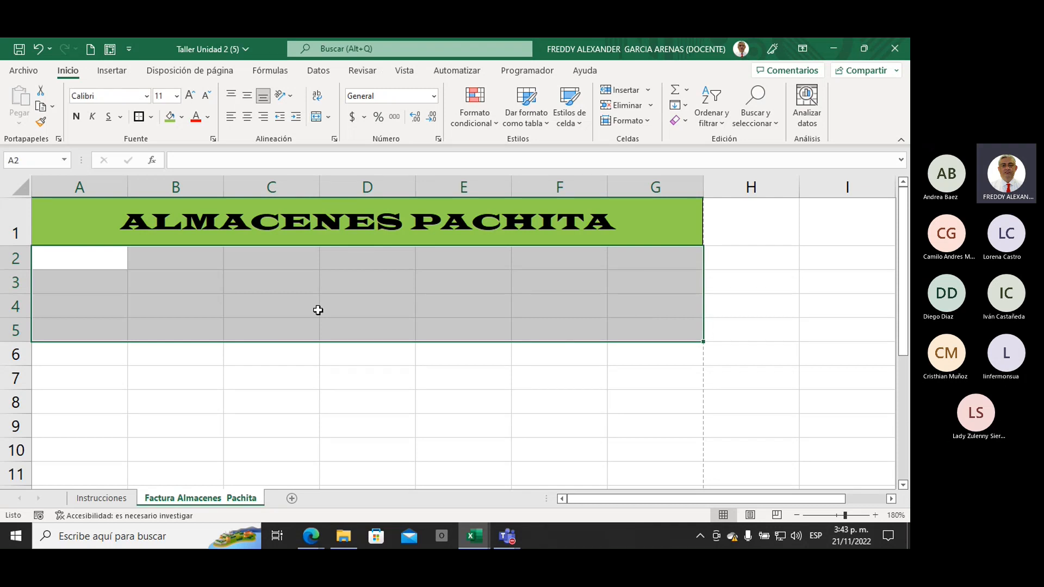
click(139, 116)
click(352, 443)
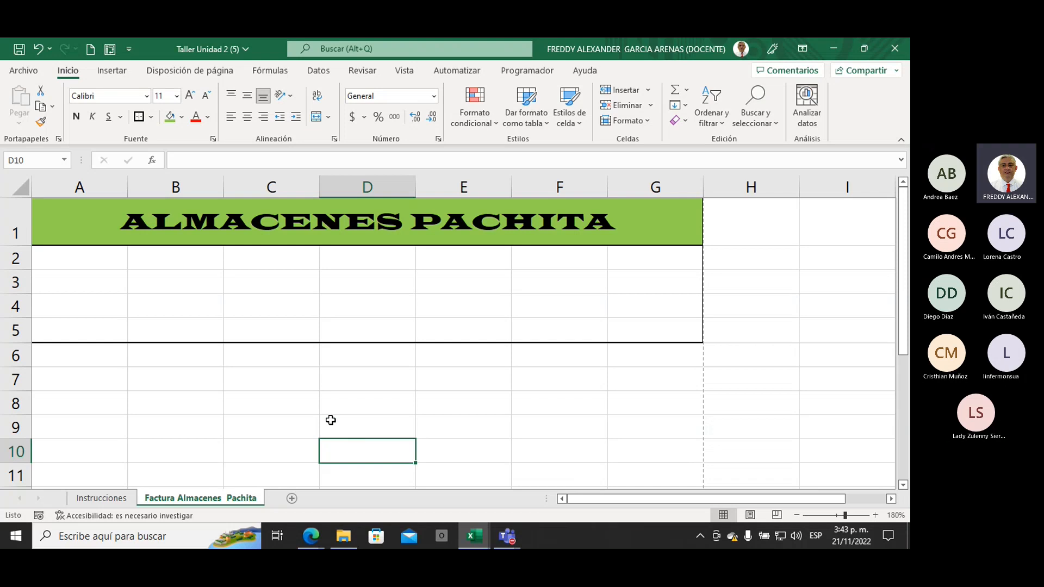
Check the borders of the title and details block in the print preview and return to the sheet.
click(37, 75)
click(52, 278)
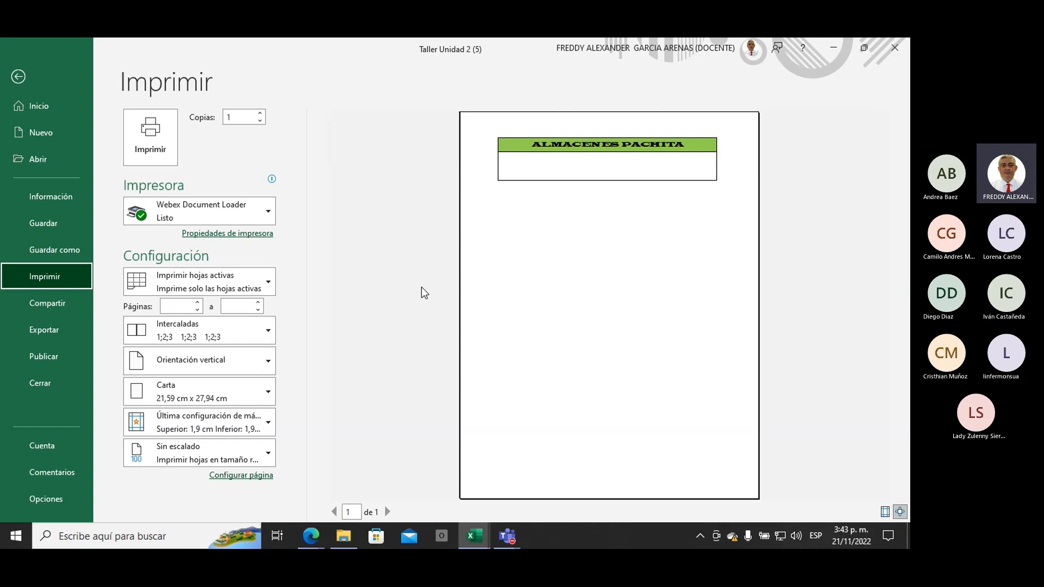
click(18, 77)
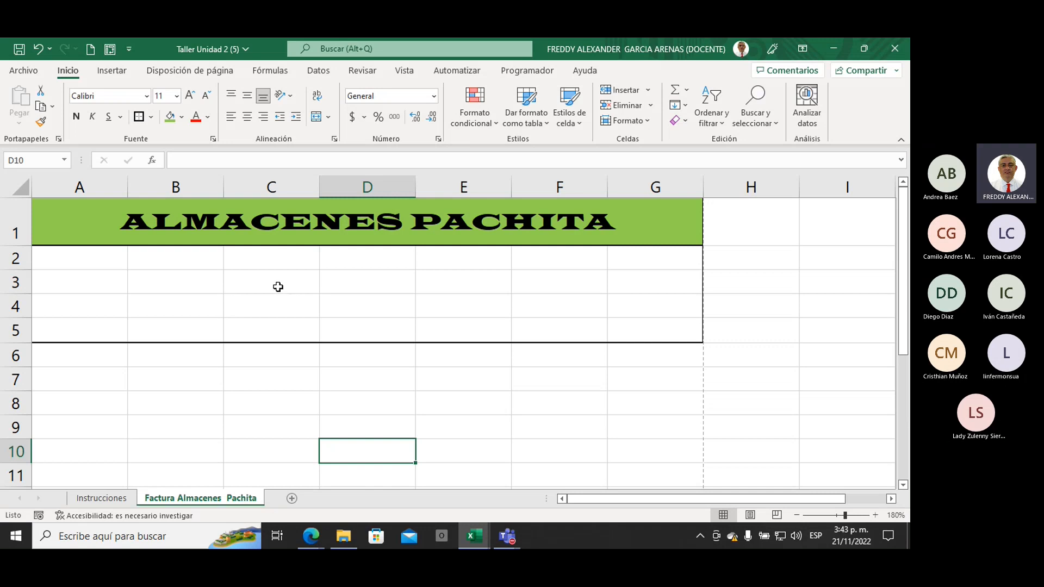
drag(312, 360, 514, 466)
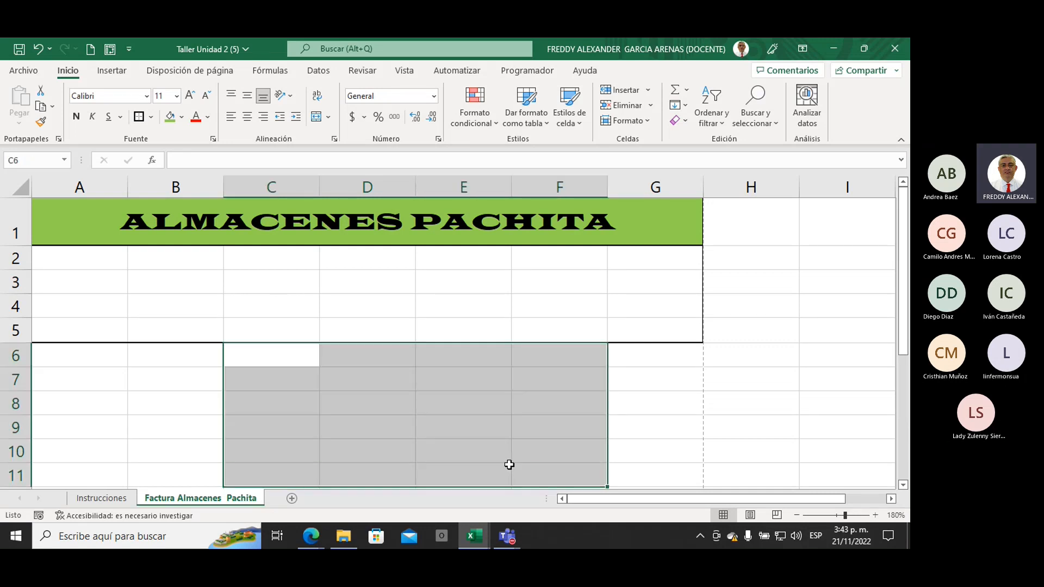
click(651, 396)
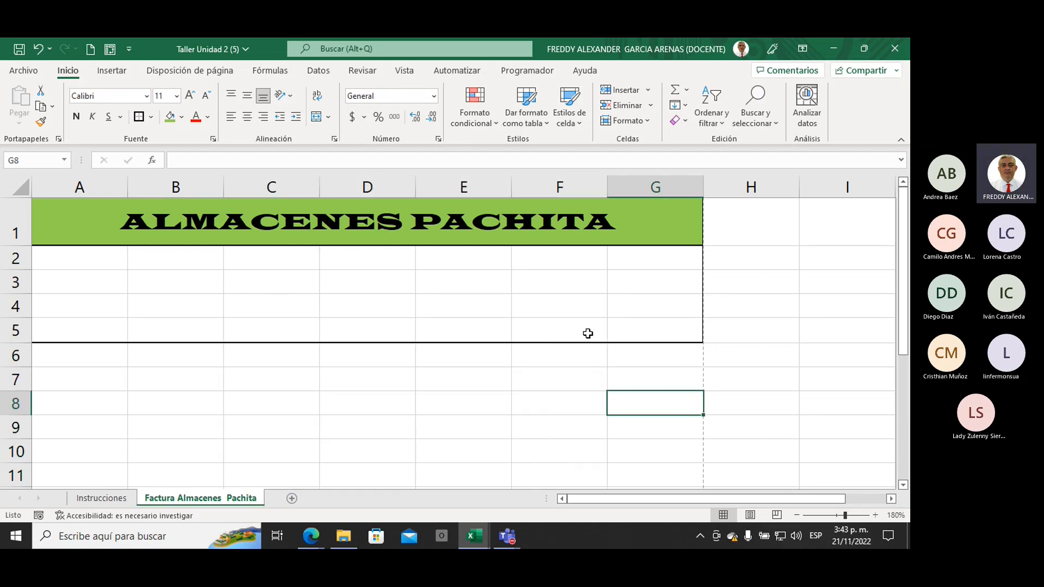
drag(592, 331, 660, 331)
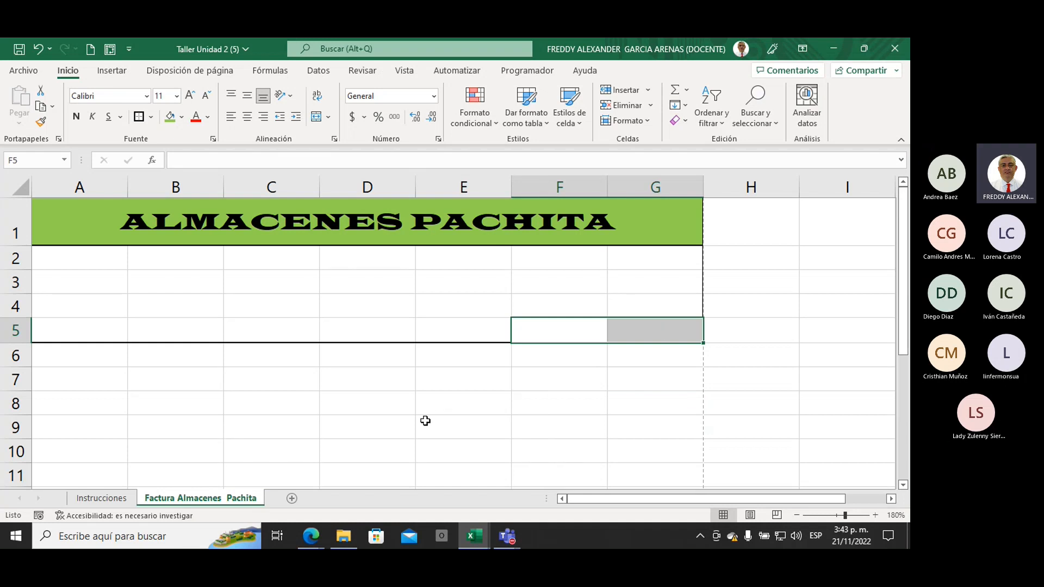
scroll(425, 420, down, 3)
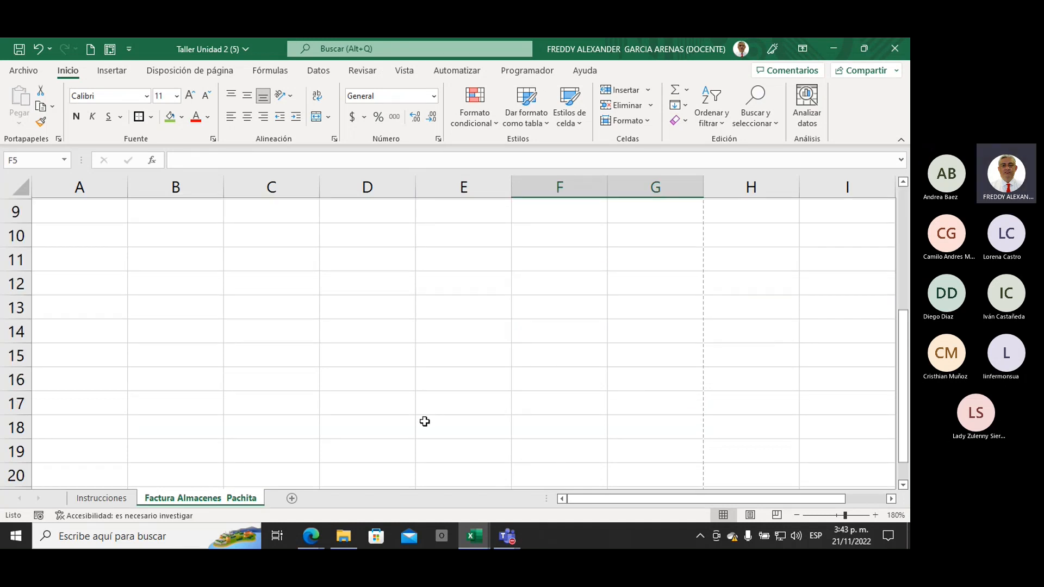
scroll(417, 424, up, 2)
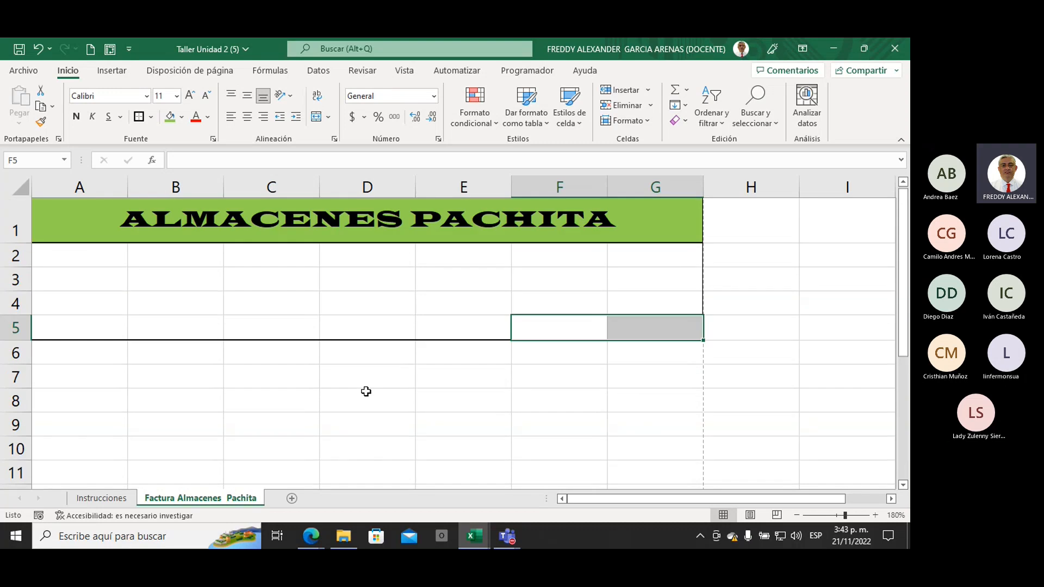
scroll(365, 389, up, 1)
drag(256, 401, 487, 454)
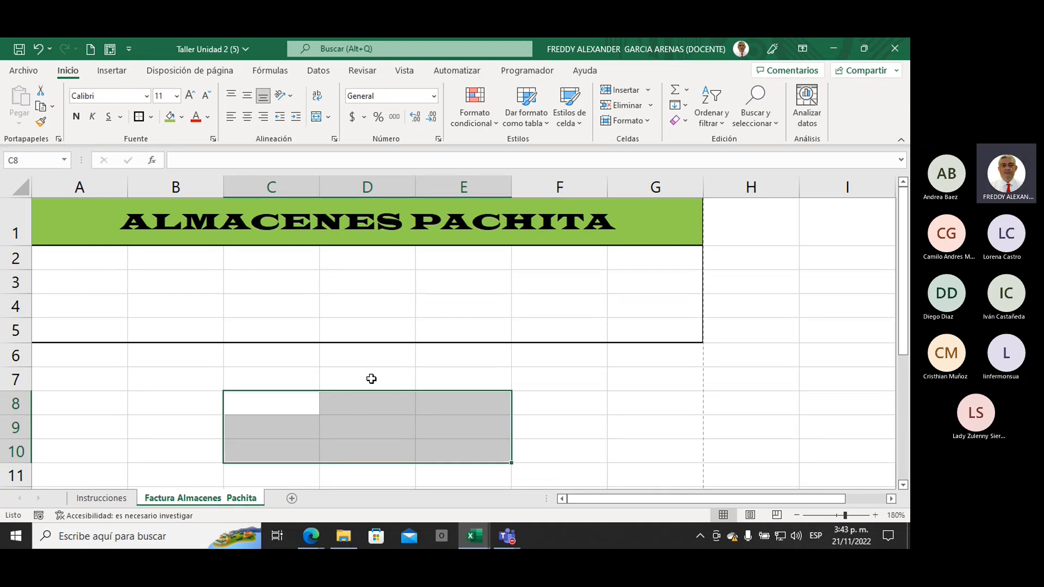
drag(93, 263, 622, 324)
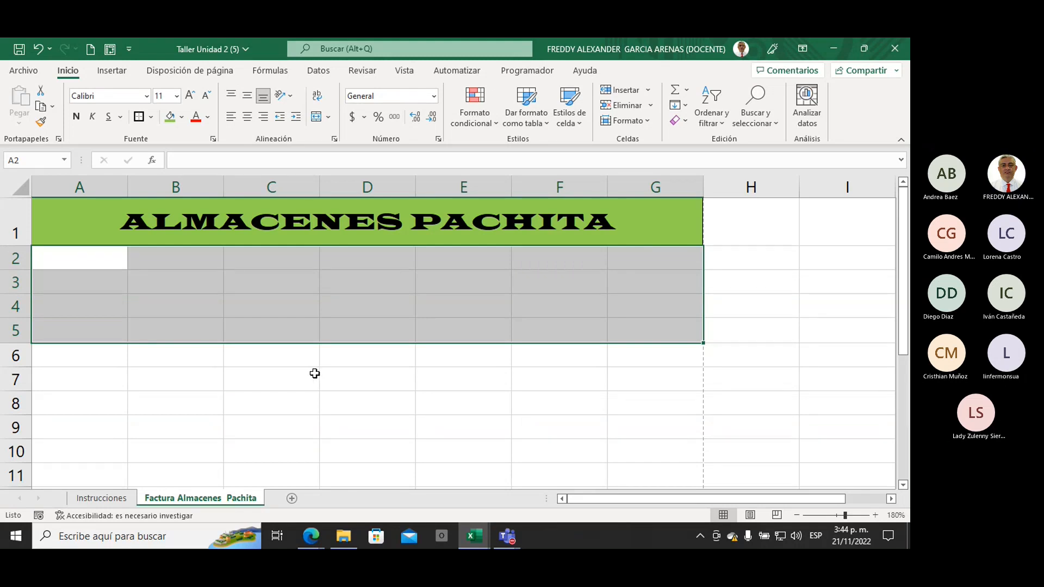
Switch to the browser to examine the example invoice's "Factura No" field, marking it and its line, and return to Excel.
click(318, 534)
click(286, 484)
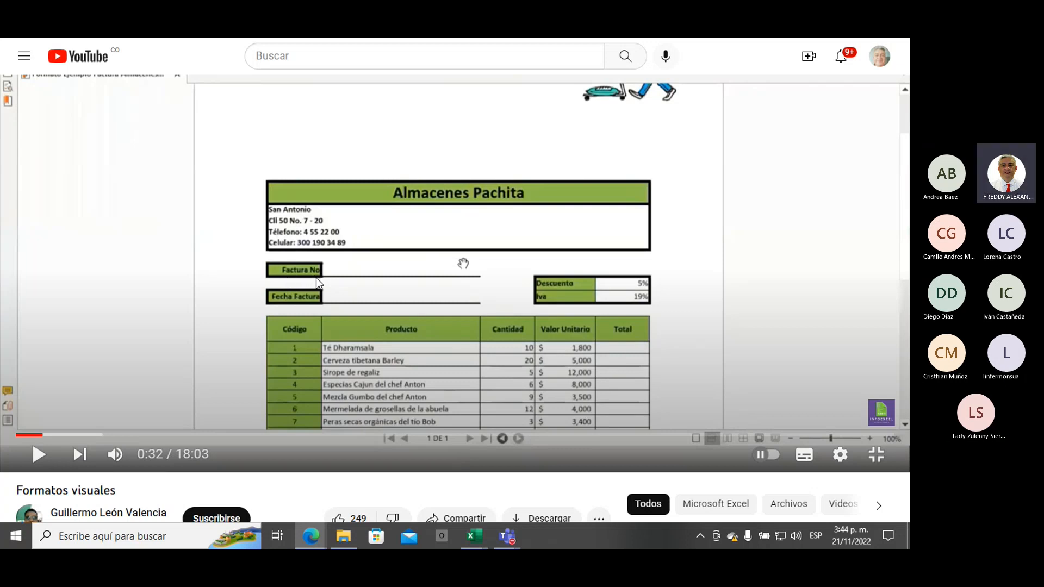
key(ctrl+2)
mouse_move(222, 237)
mouse_down()
mouse_move(263, 267)
mouse_move(251, 275)
mouse_up()
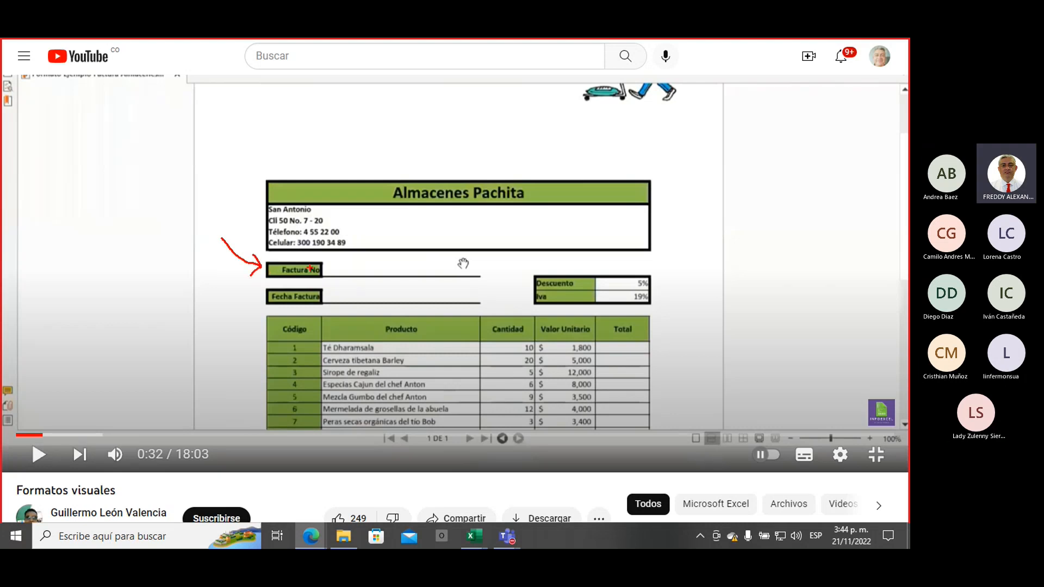
drag(333, 280, 479, 282)
key(Escape)
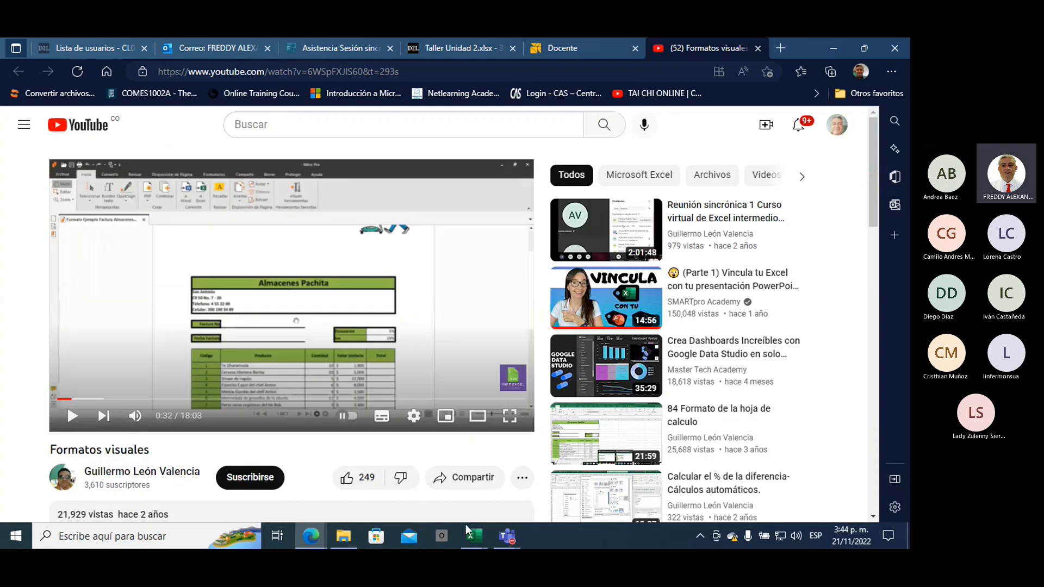
click(474, 536)
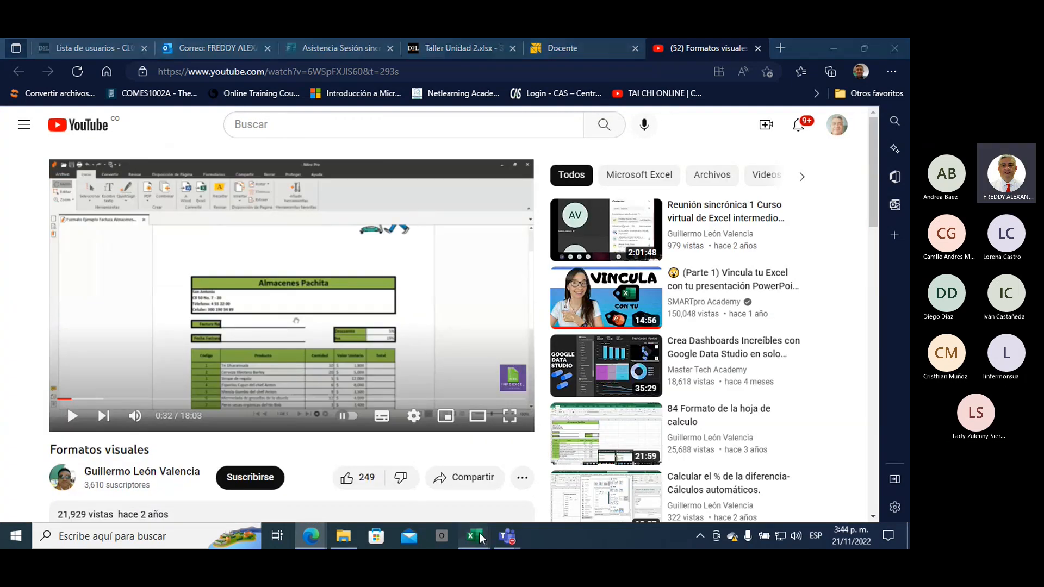
click(519, 498)
Fill cell A7 with the title's green and give it a thick outside border, leaving row 6 blank.
scroll(148, 294, down, 3)
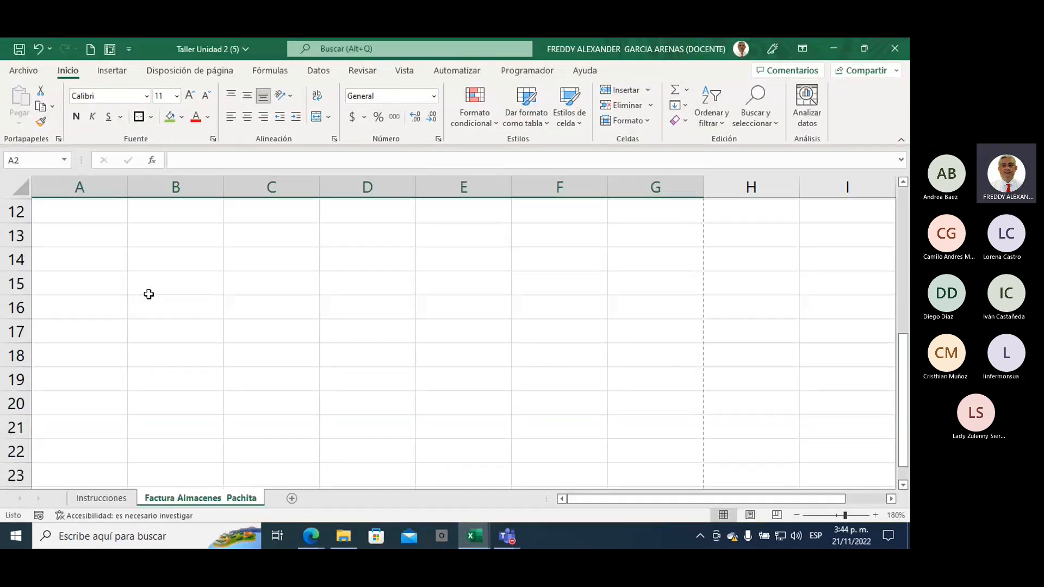
scroll(152, 296, up, 2)
click(195, 308)
scroll(231, 309, up, 1)
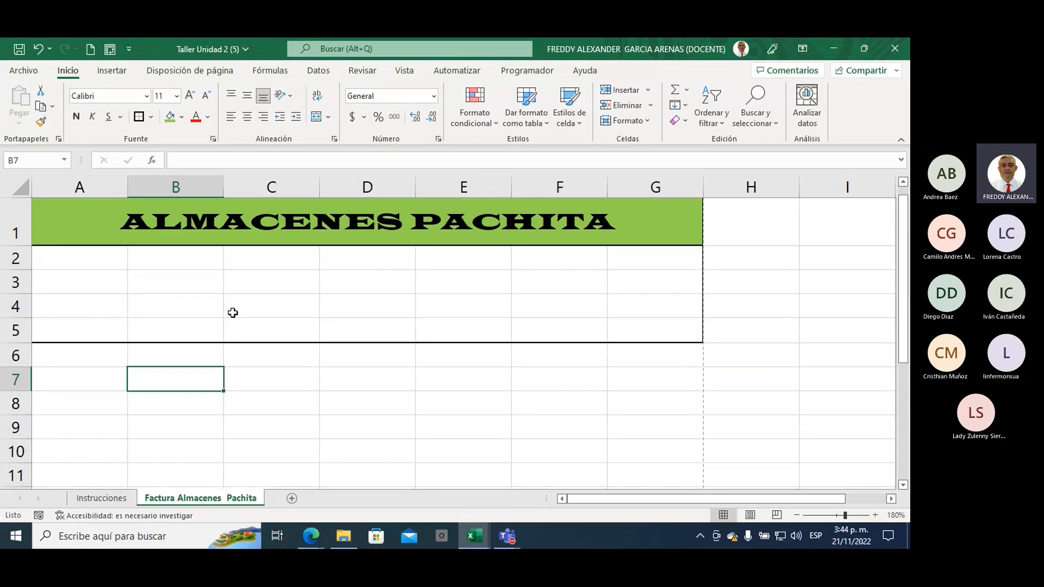
click(16, 330)
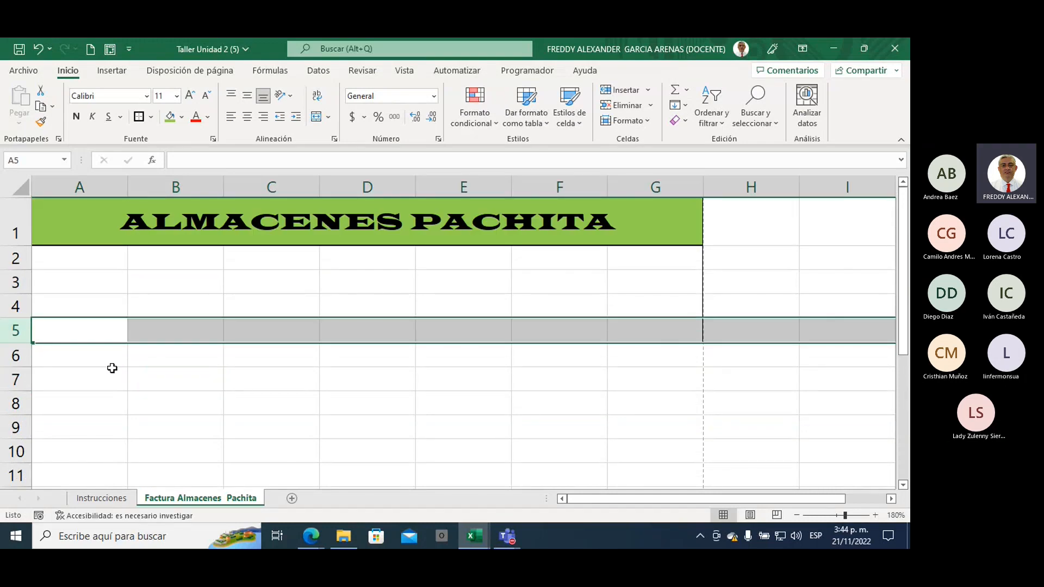
click(18, 355)
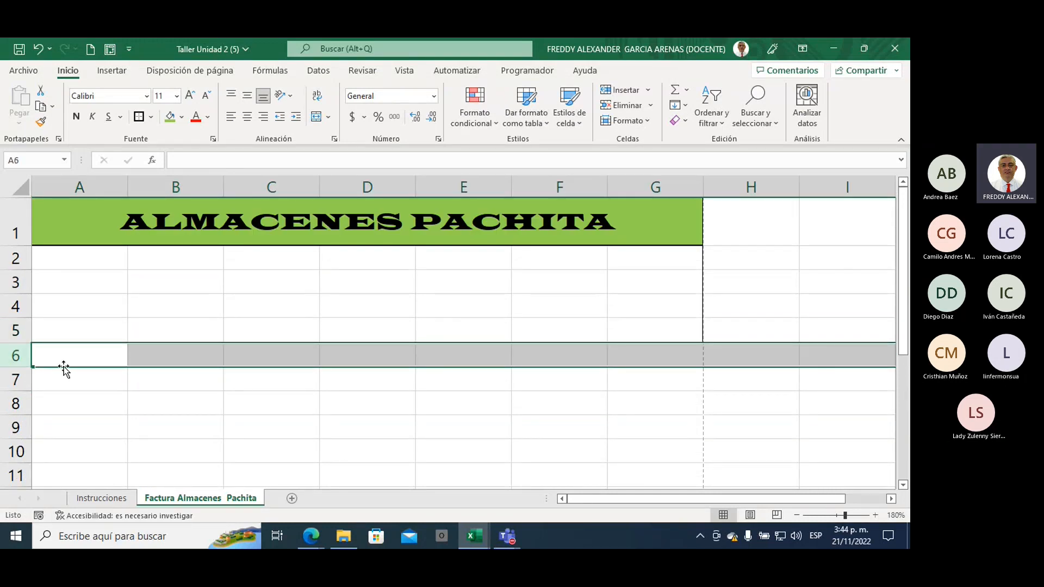
click(83, 382)
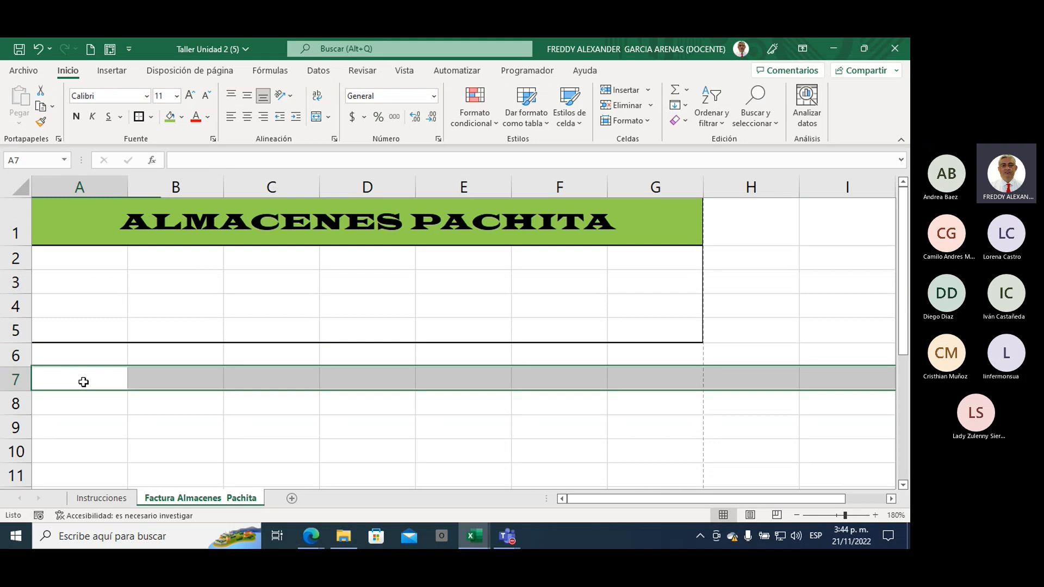
click(170, 117)
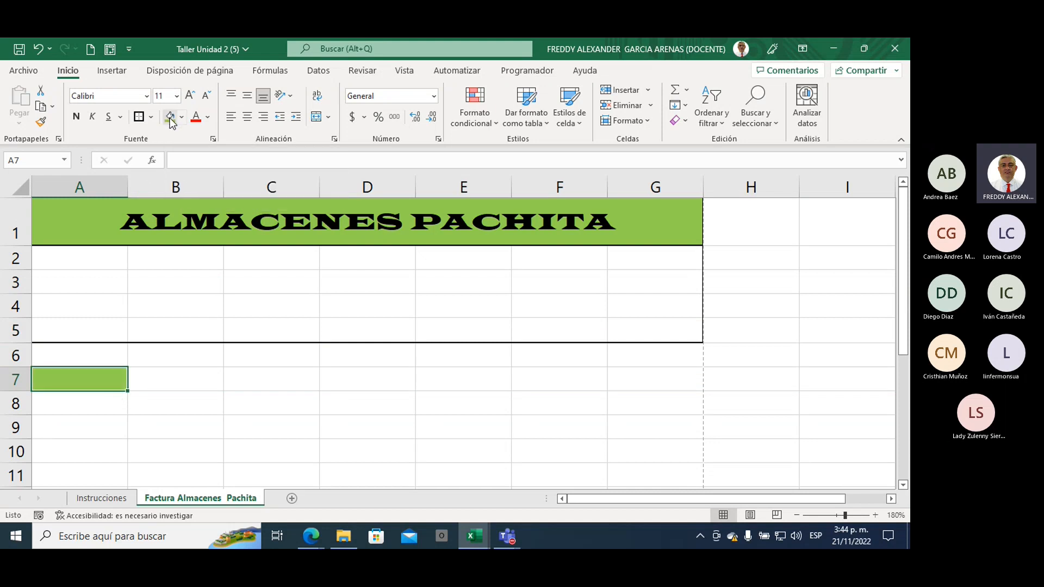
click(138, 118)
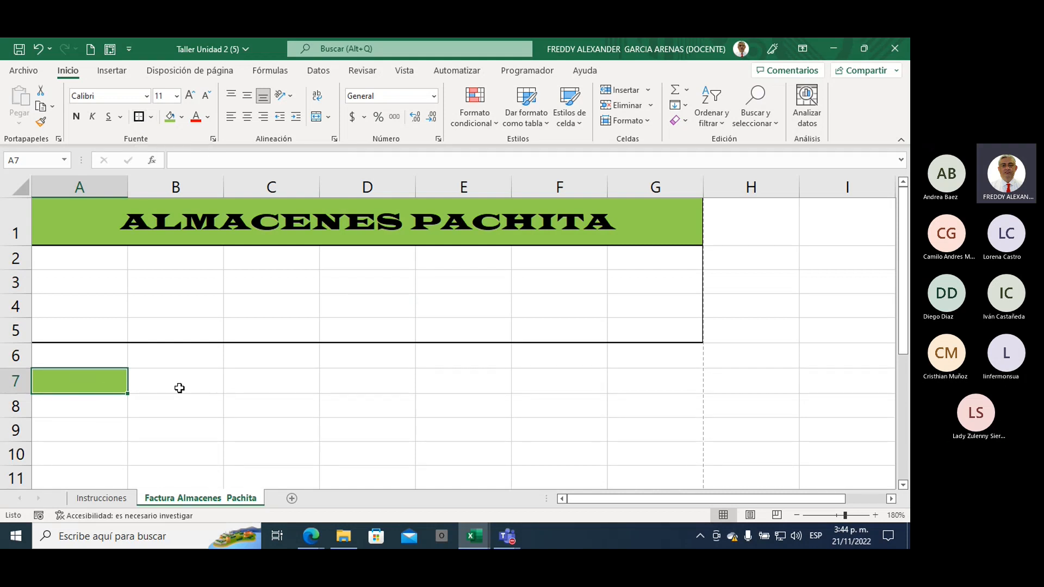
Enter "Factura No" in cell A7 and align it to the right.
text(fA)
key(BackSpace)
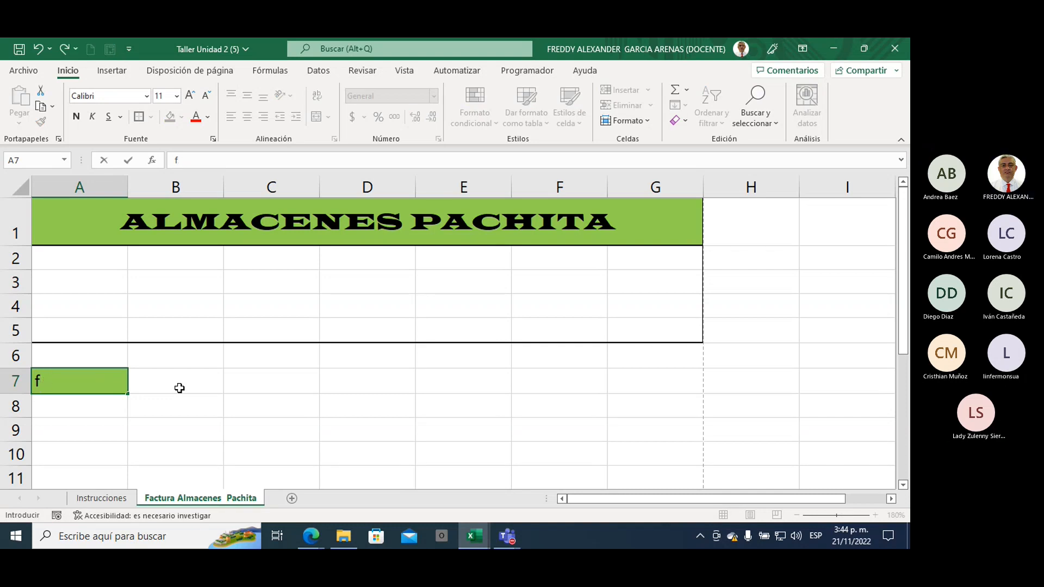
text(Fa)
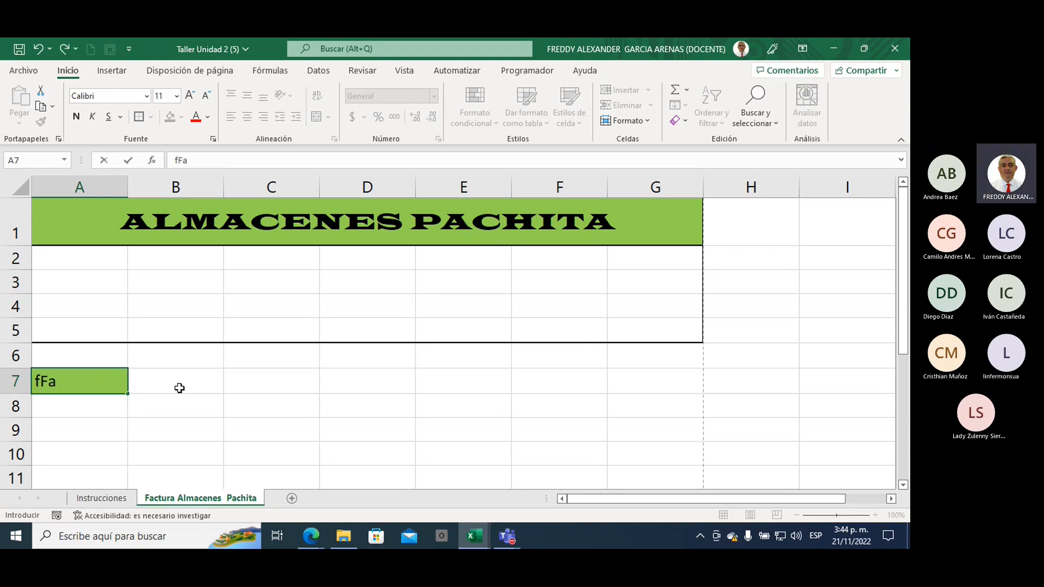
text(ctura No)
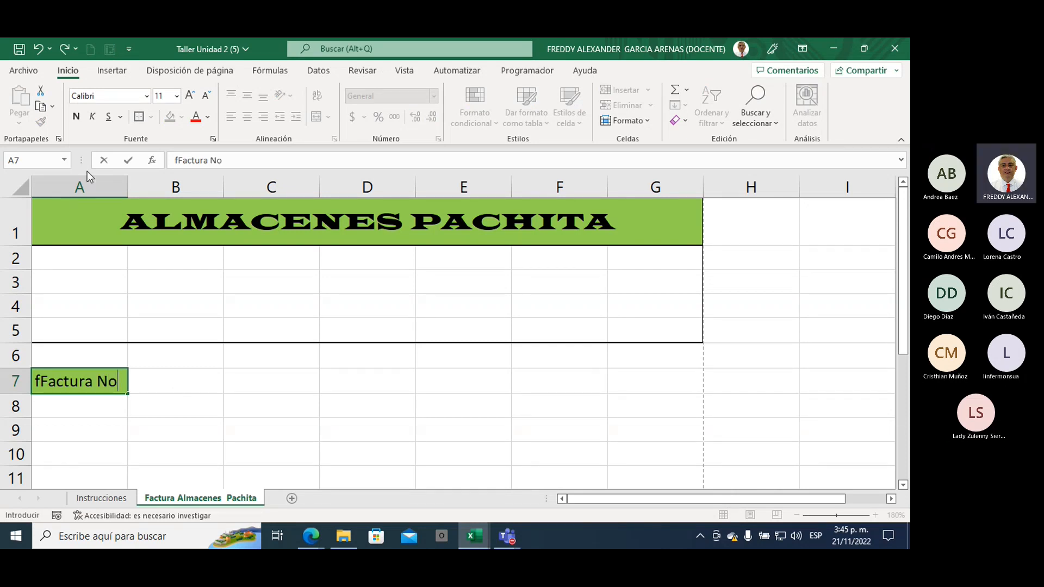
click(180, 160)
key(BackSpace)
click(173, 384)
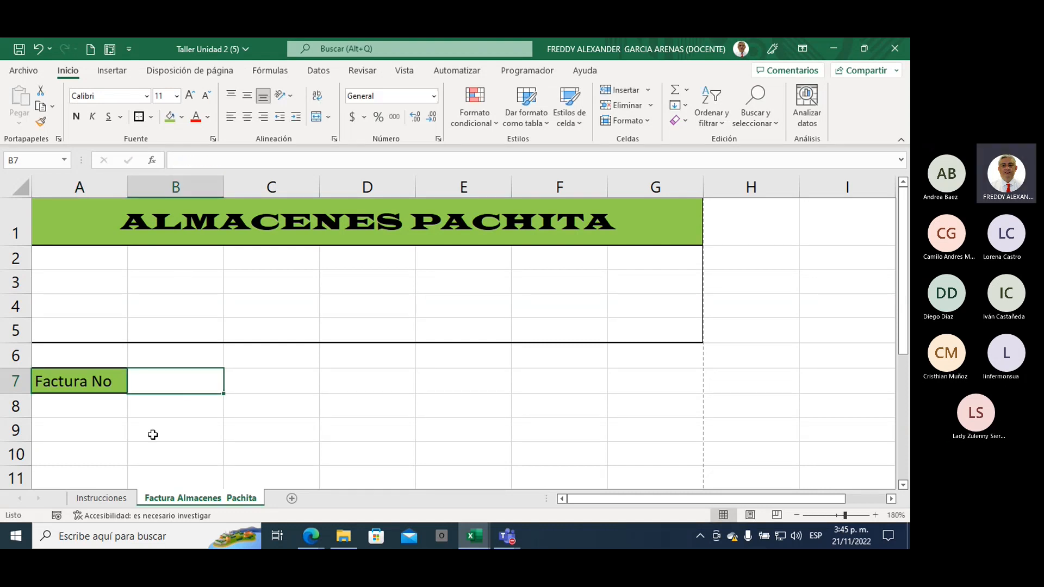
click(92, 385)
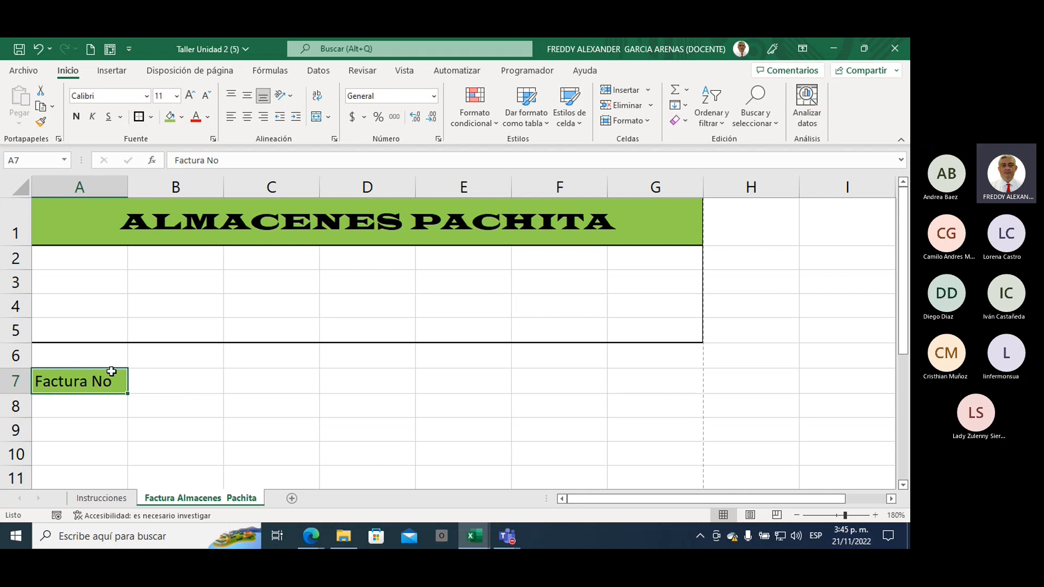
click(263, 117)
click(194, 413)
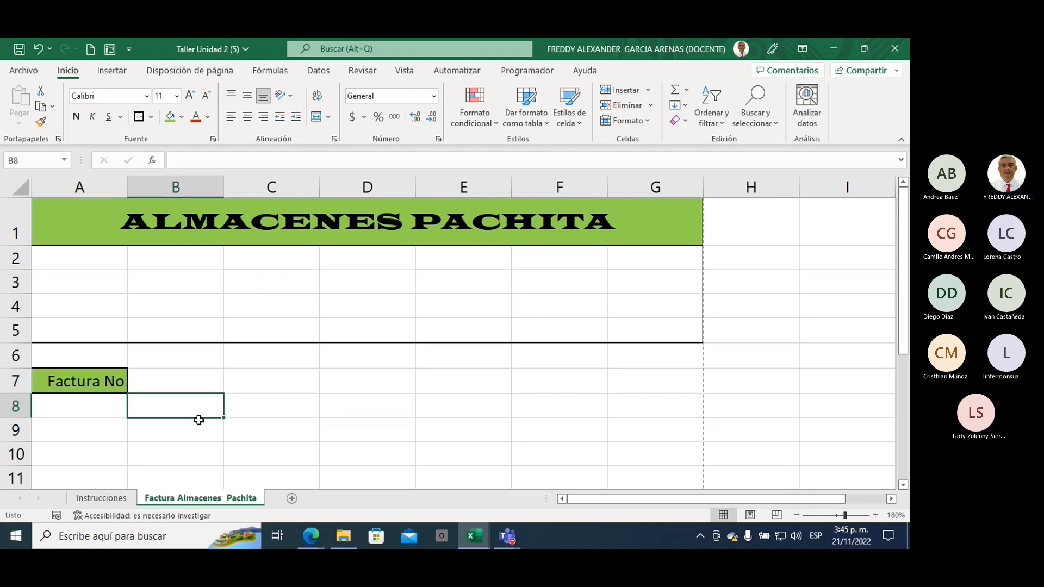
Apply a thick bottom border to cell B7 as the writing line for the invoice number.
drag(178, 380, 348, 381)
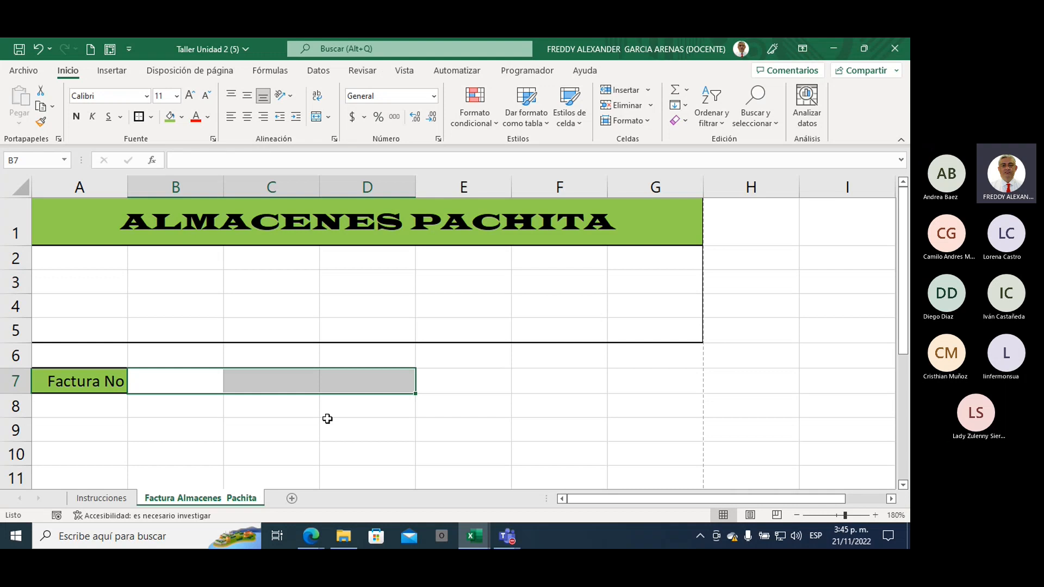
click(244, 424)
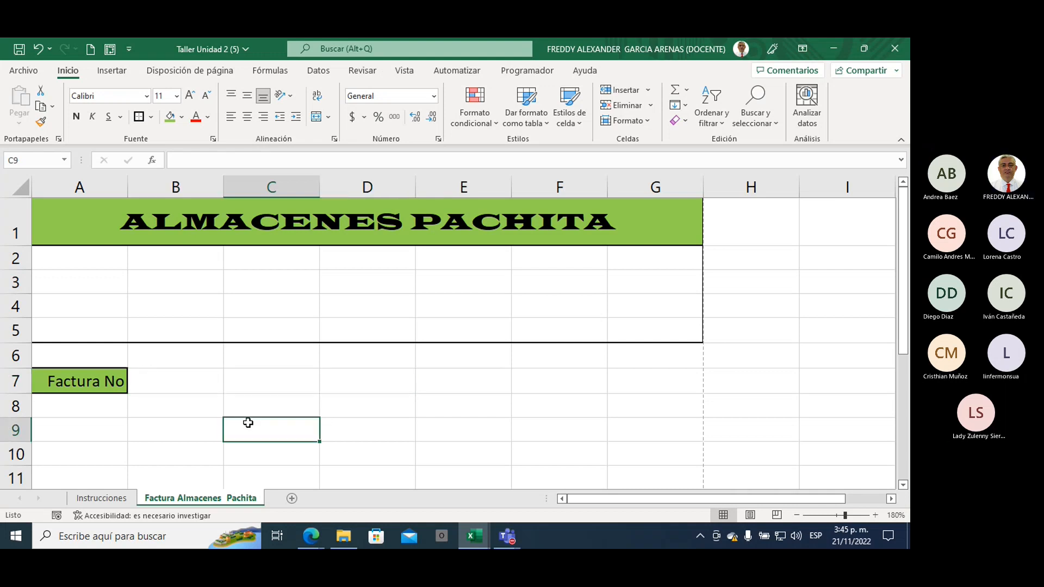
click(188, 381)
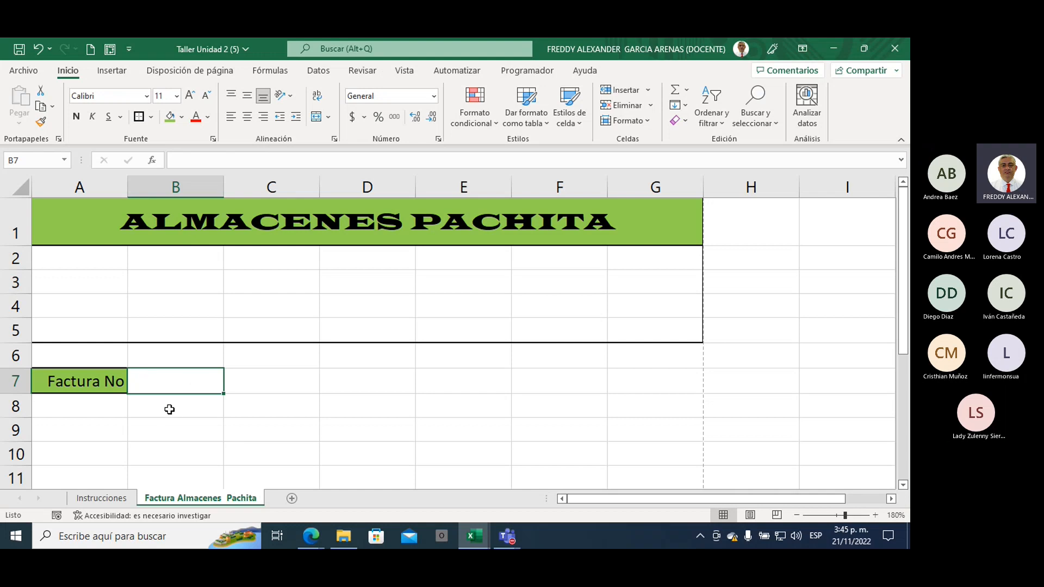
click(181, 422)
click(179, 381)
click(151, 117)
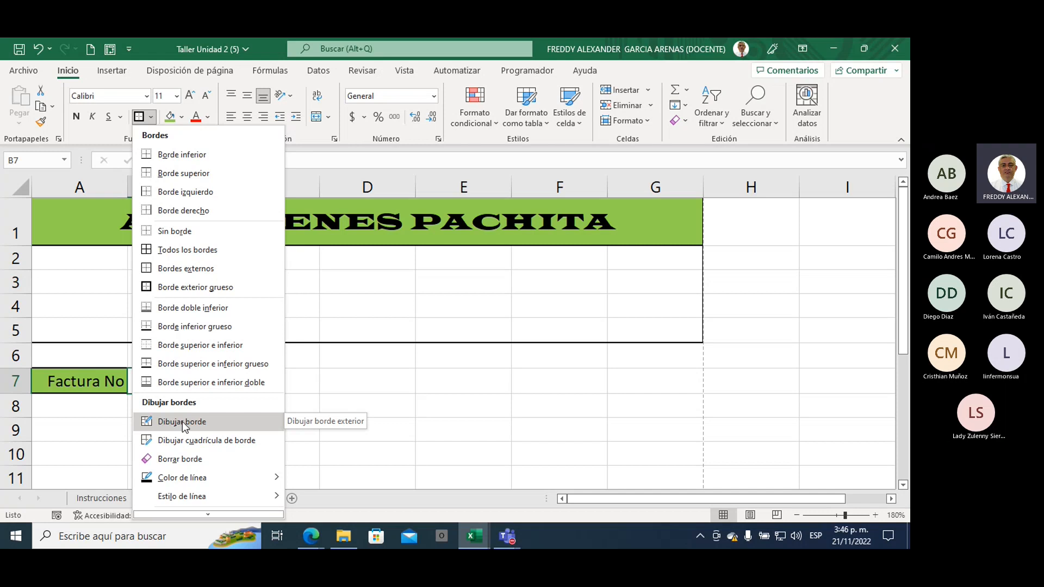
click(212, 326)
click(235, 354)
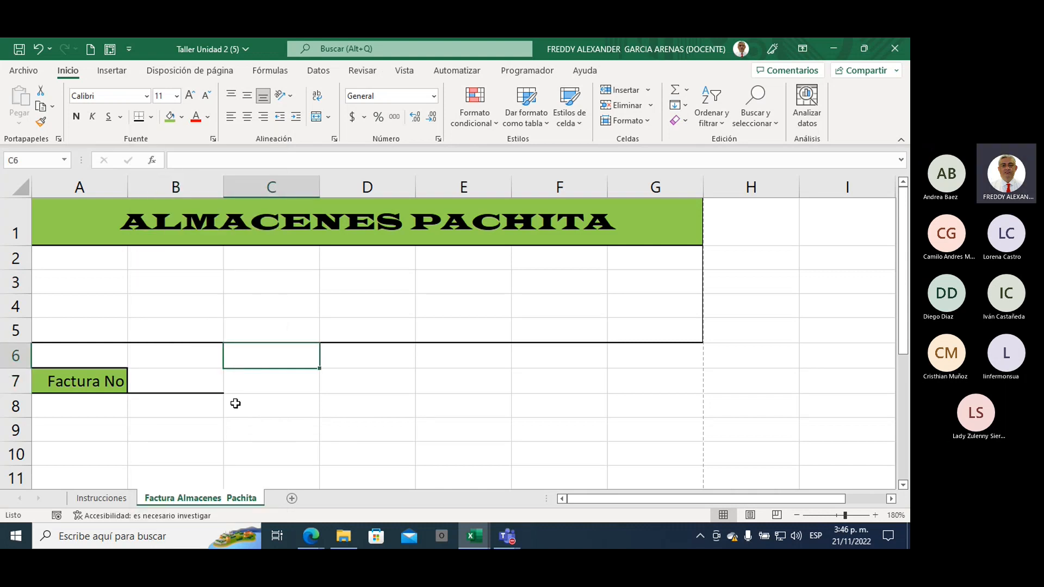
Check the line in B7 on the sheet and in the print preview, and return to the sheet.
click(158, 383)
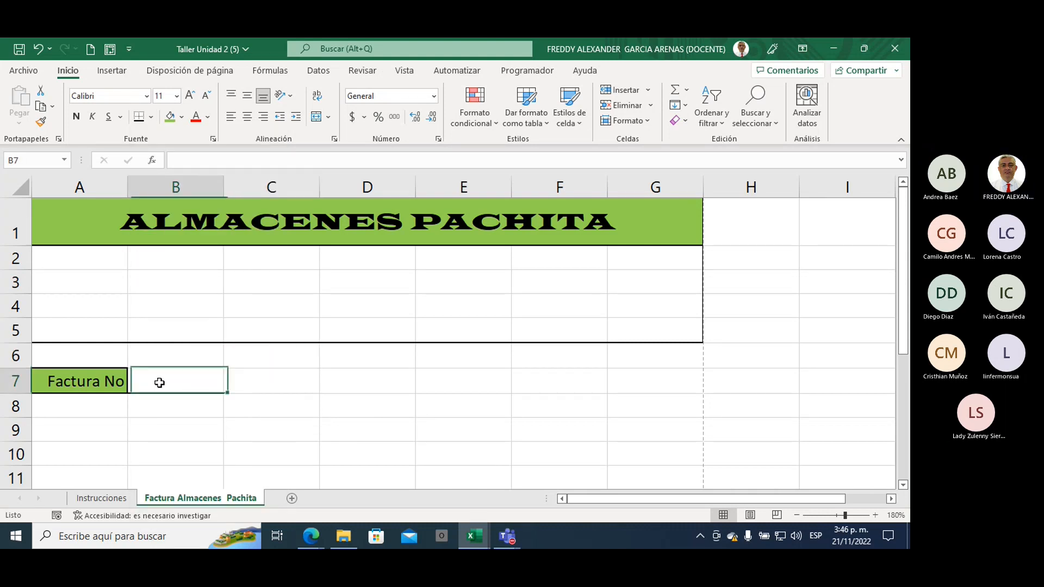
click(175, 420)
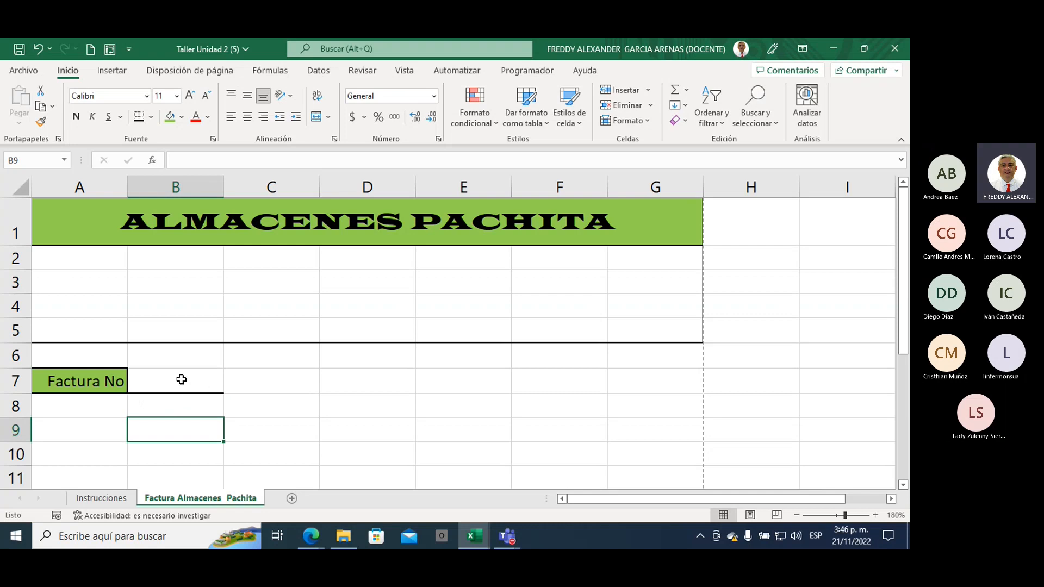
click(177, 381)
click(186, 403)
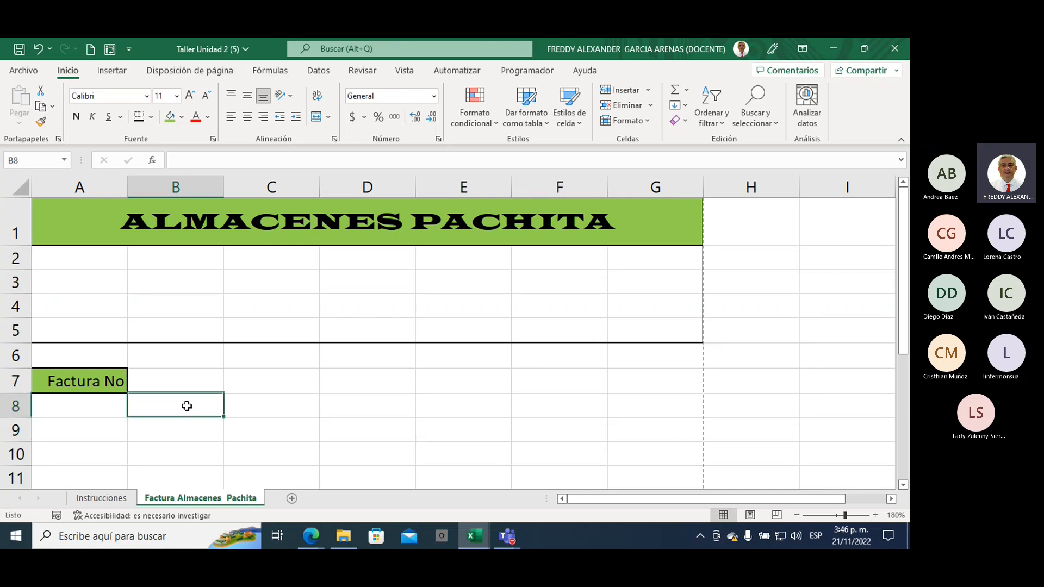
click(119, 432)
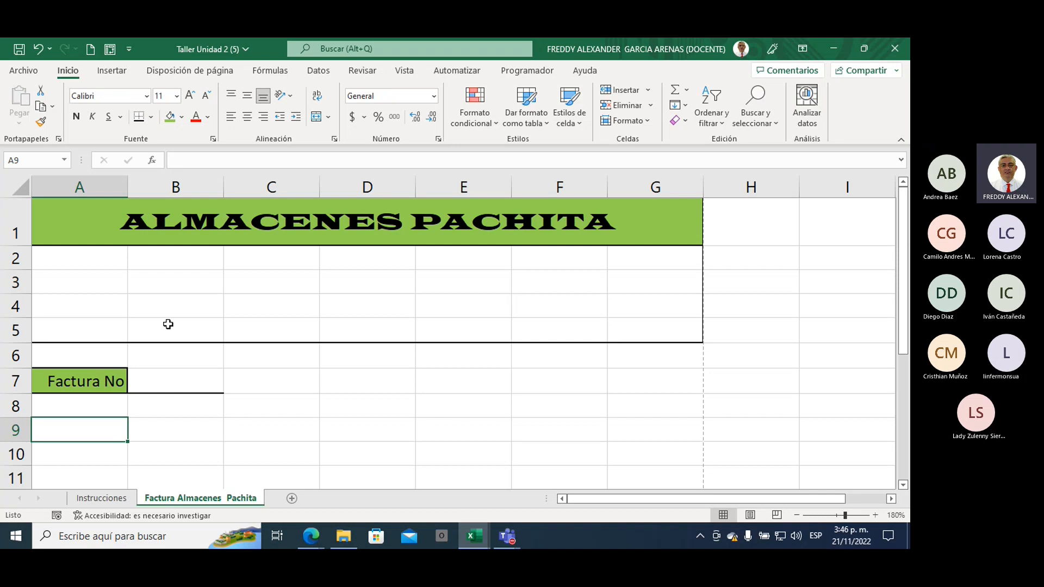
click(22, 70)
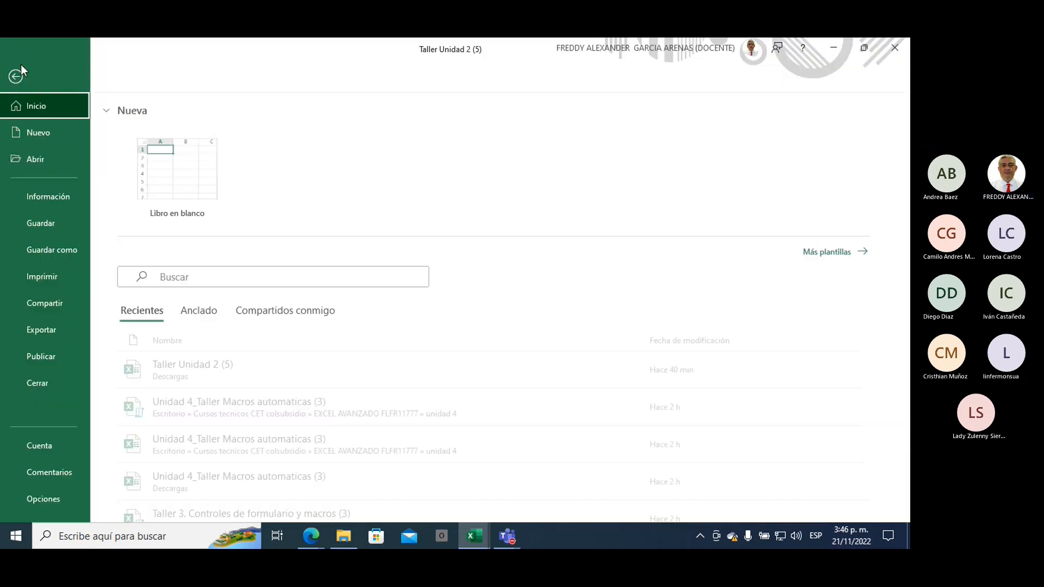
click(53, 276)
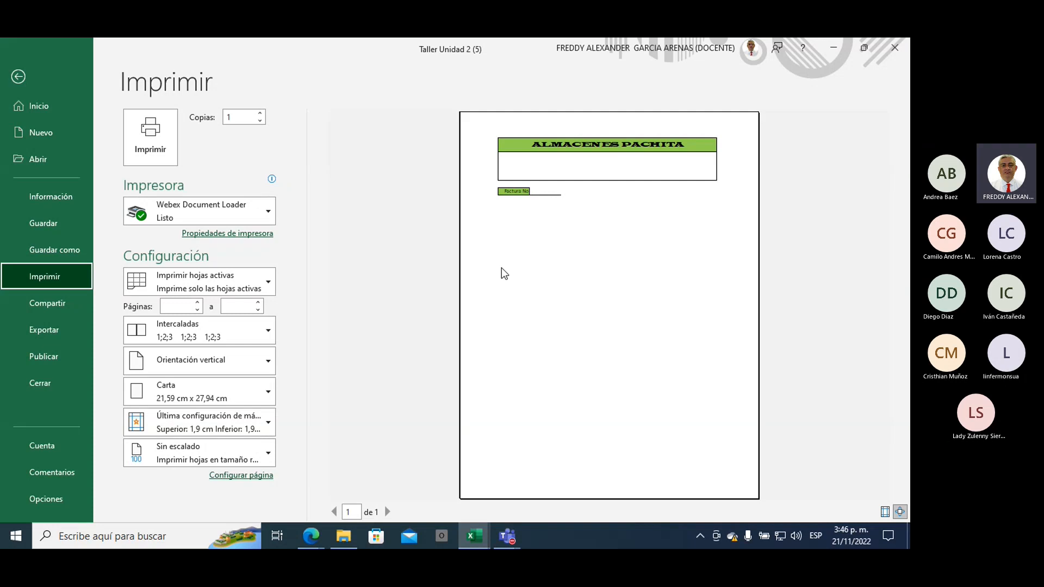
click(18, 77)
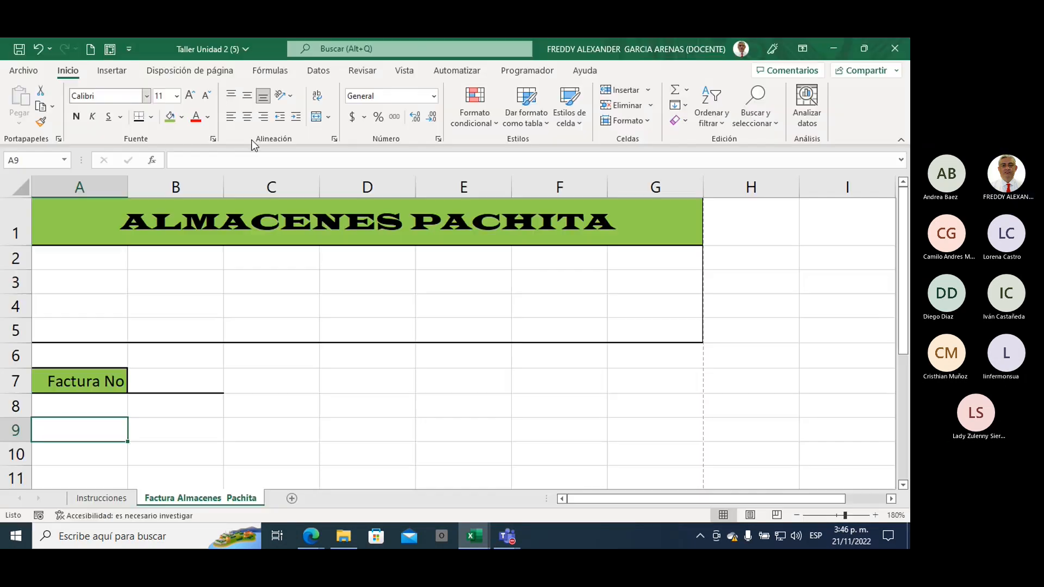
Give cell A9 a thick outside border and the title's green fill, and cell B9 a thick bottom border.
click(150, 117)
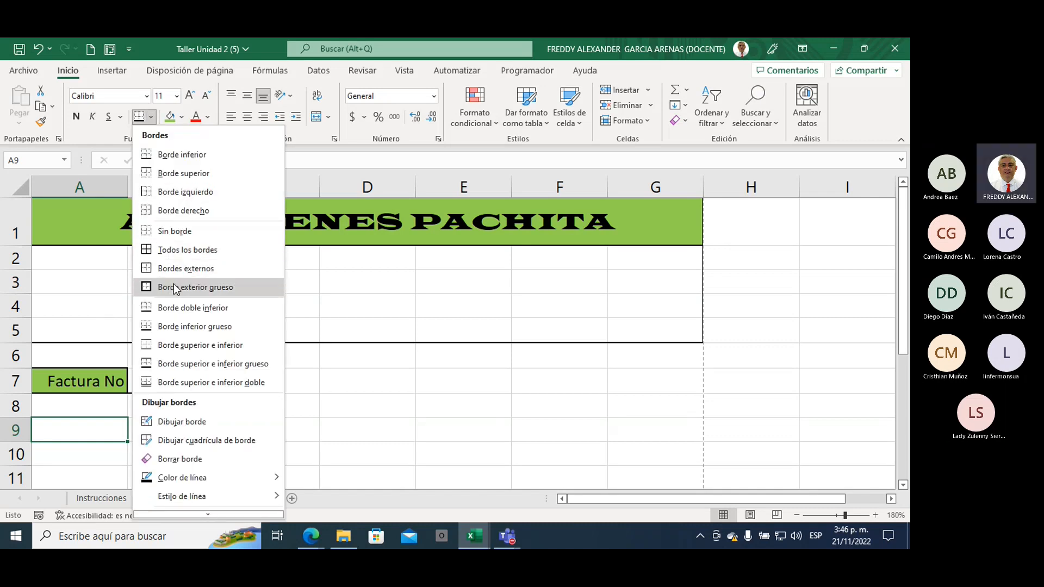
click(177, 288)
click(171, 117)
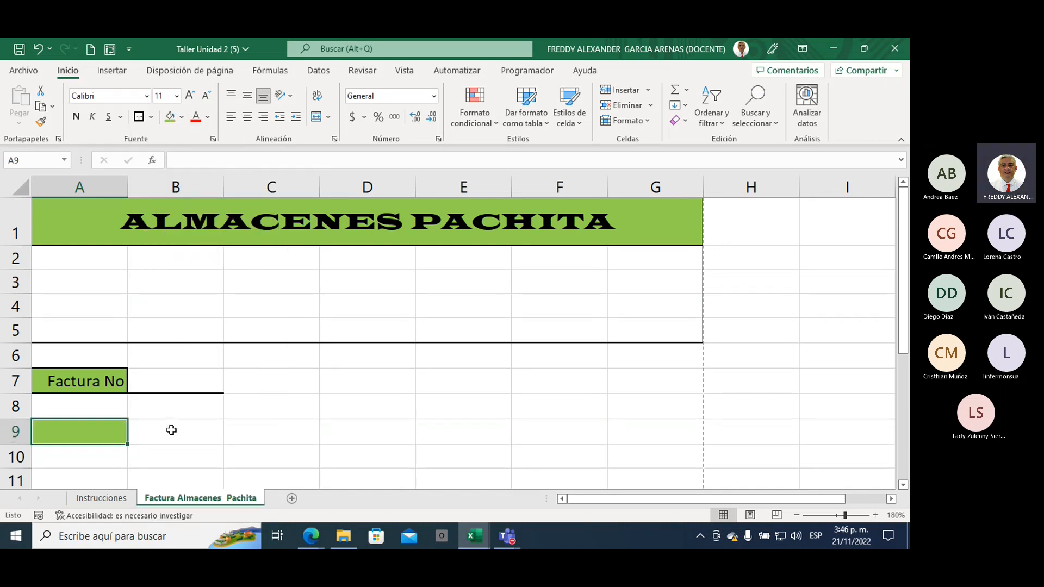
click(170, 429)
click(152, 118)
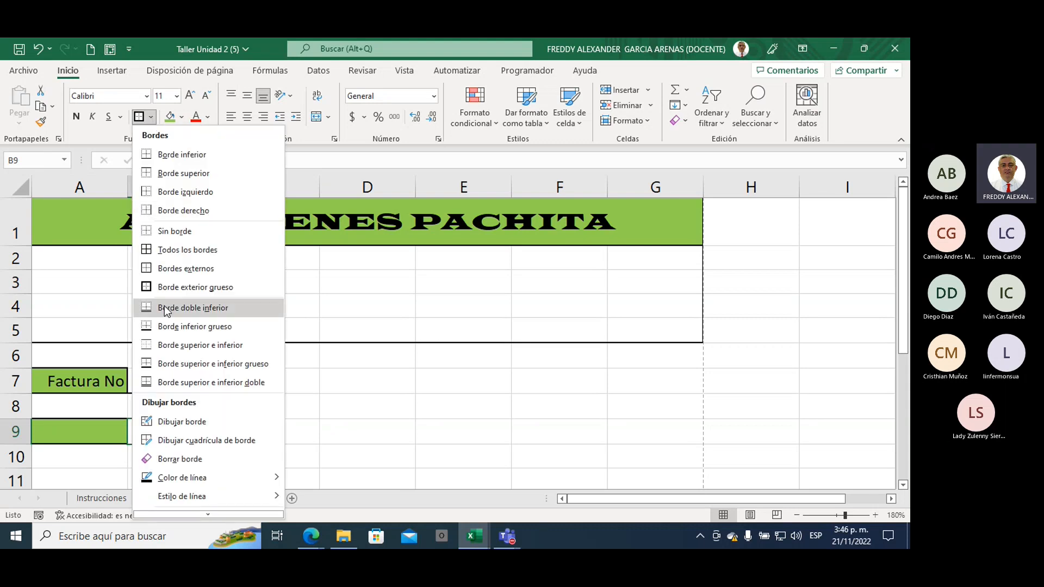
click(176, 327)
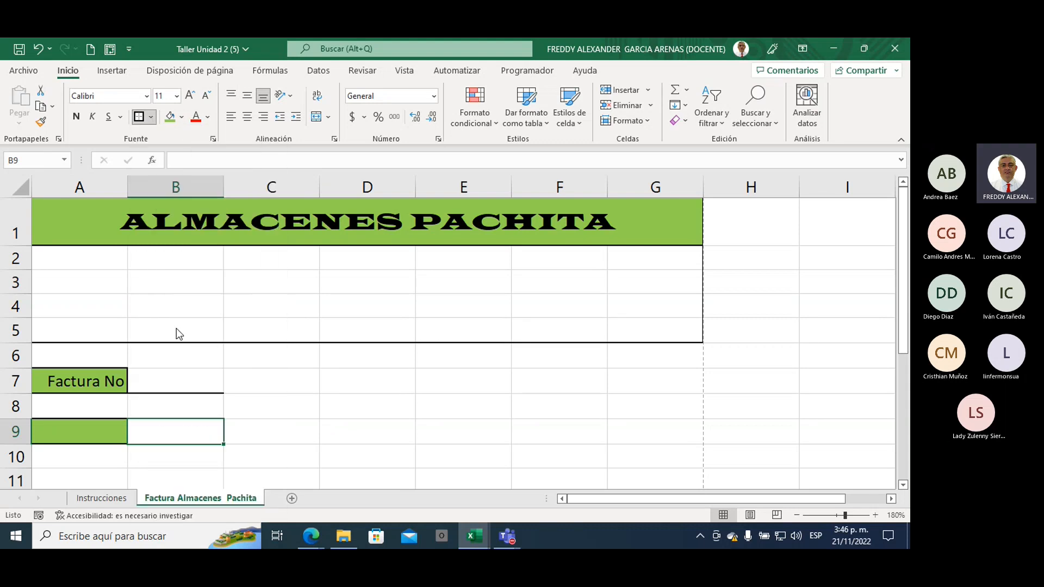
Label cell A9 "Fecha factura", checking the wording against the example invoice in the browser.
click(86, 432)
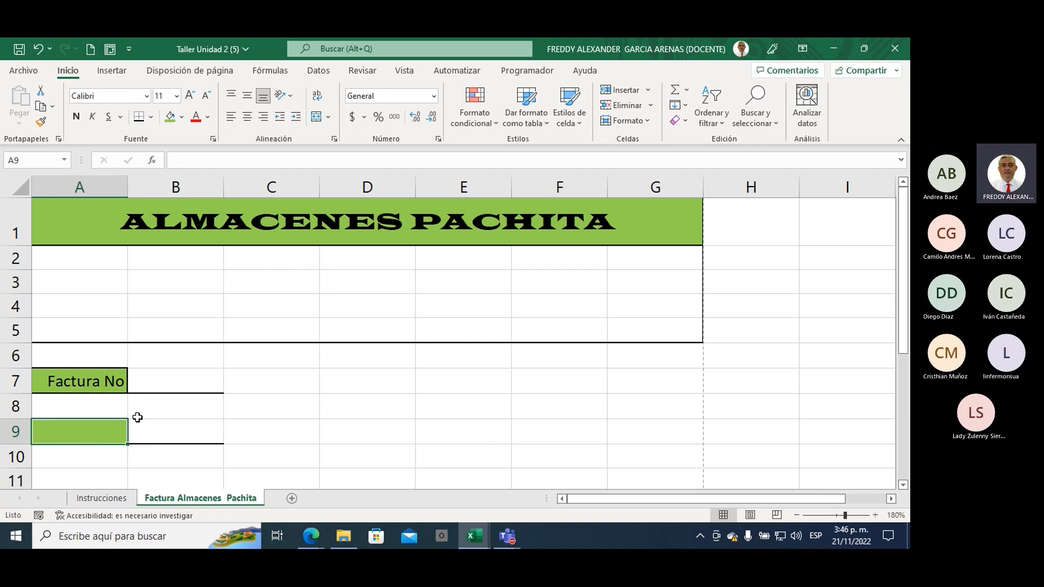
text(Fecha)
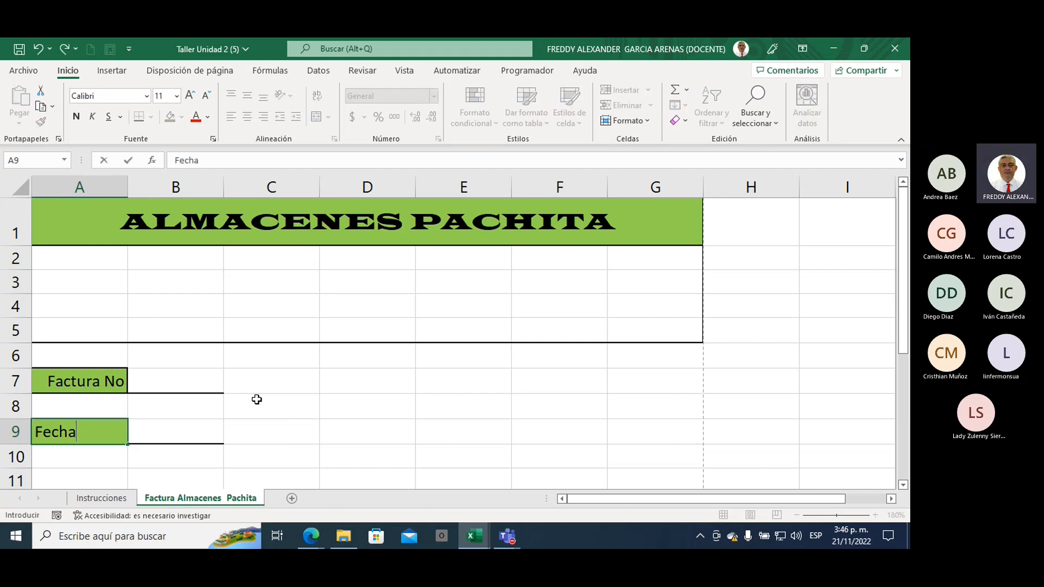
click(303, 375)
click(318, 539)
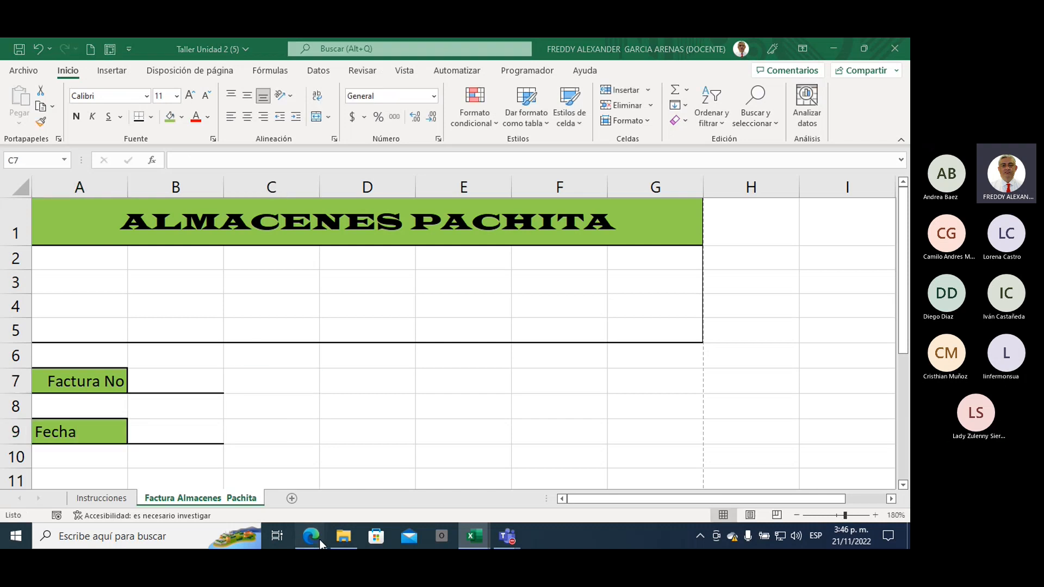
click(289, 487)
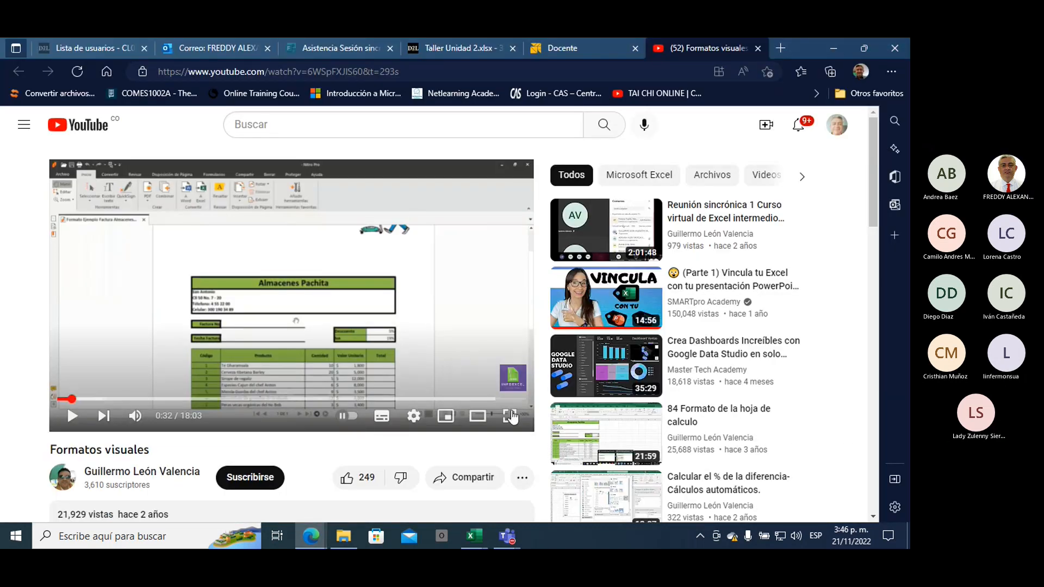
click(517, 354)
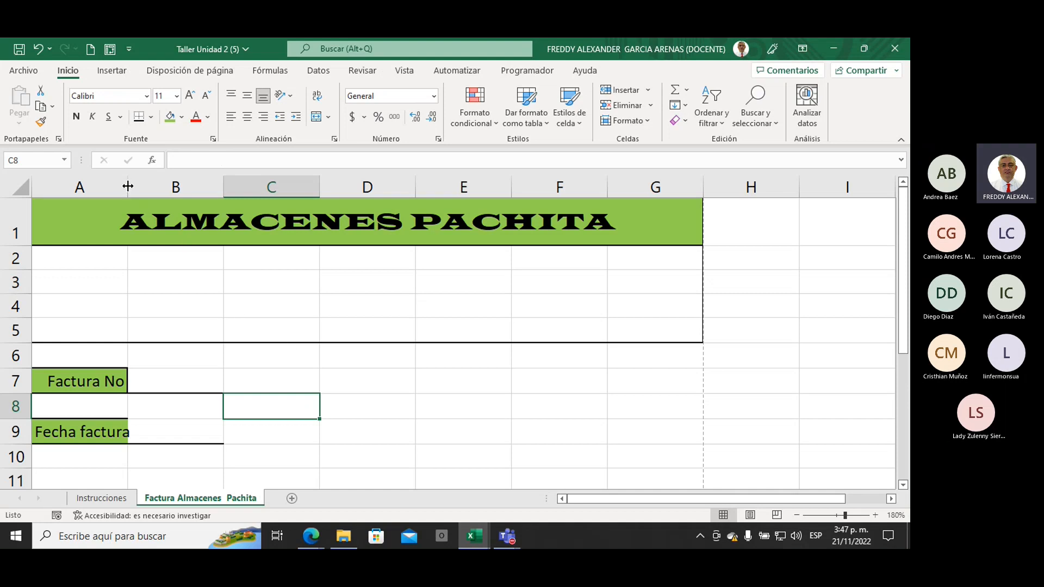
Widen column A to fit the "Fecha factura" label and align cell A9 to the right.
drag(128, 187, 138, 187)
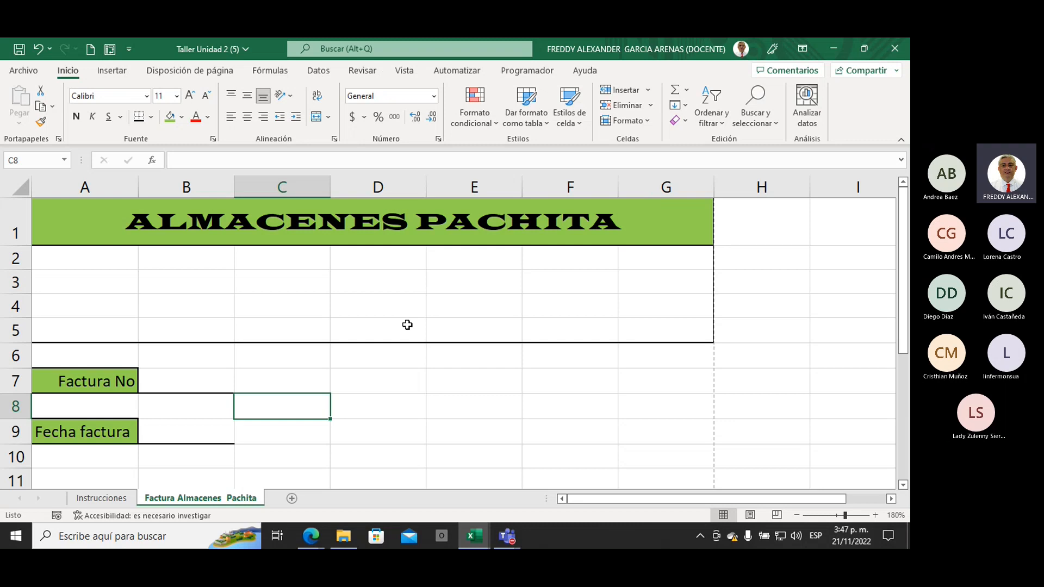
click(113, 431)
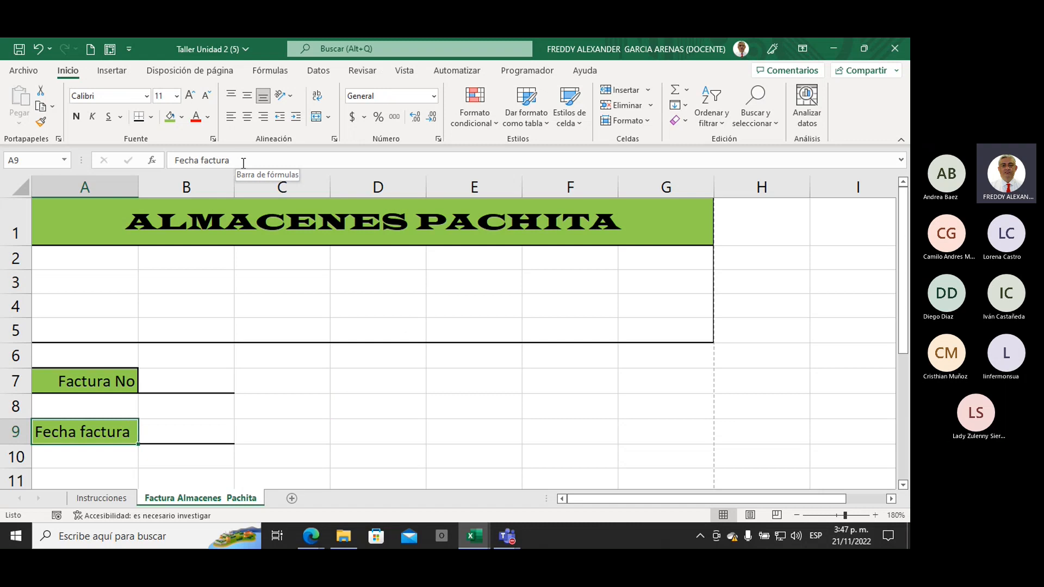
click(296, 116)
click(321, 428)
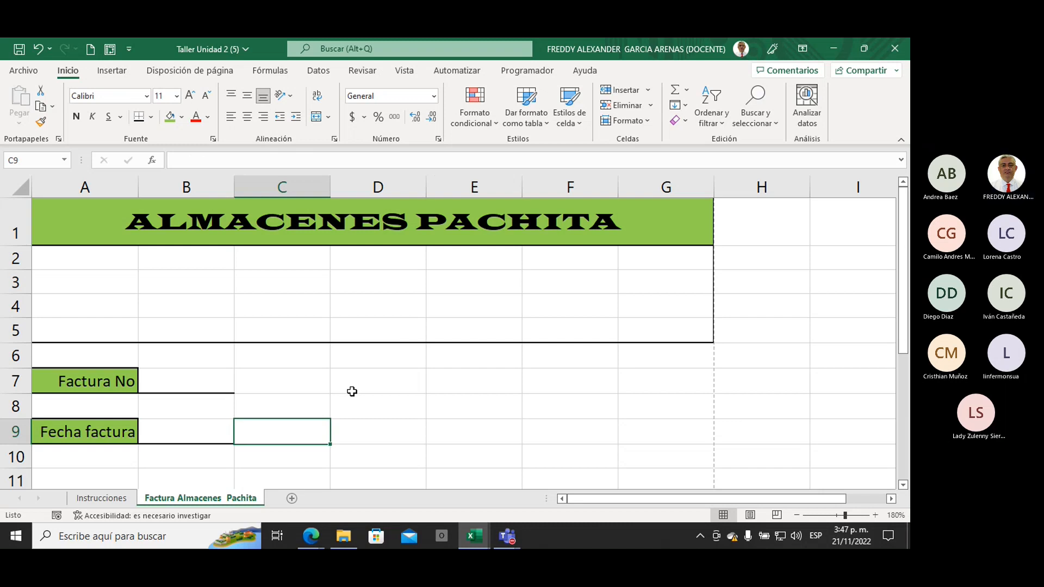
Check both labels and their lines in the print preview, and switch to the example invoice in the browser.
click(23, 70)
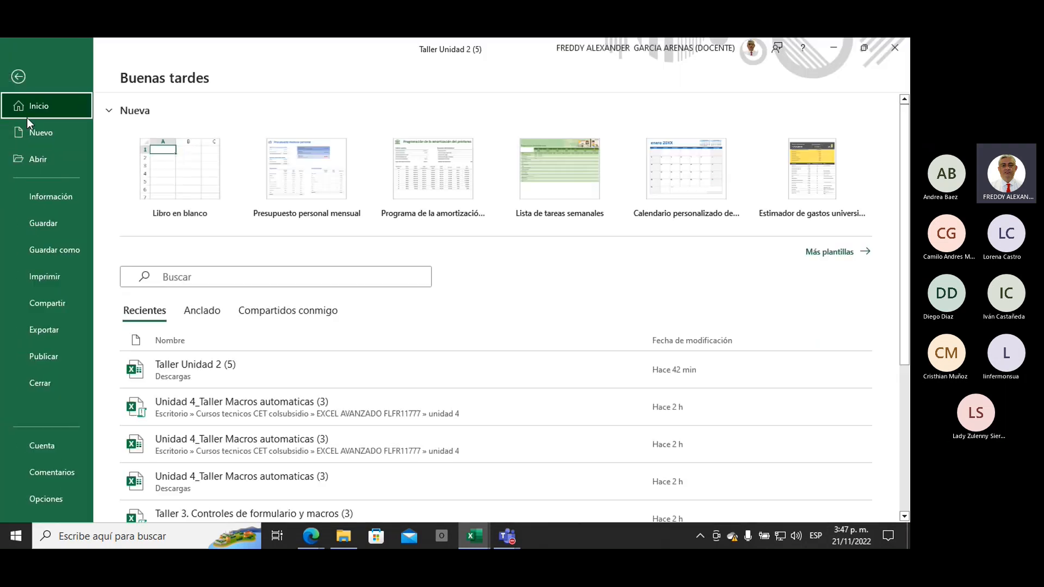
click(49, 269)
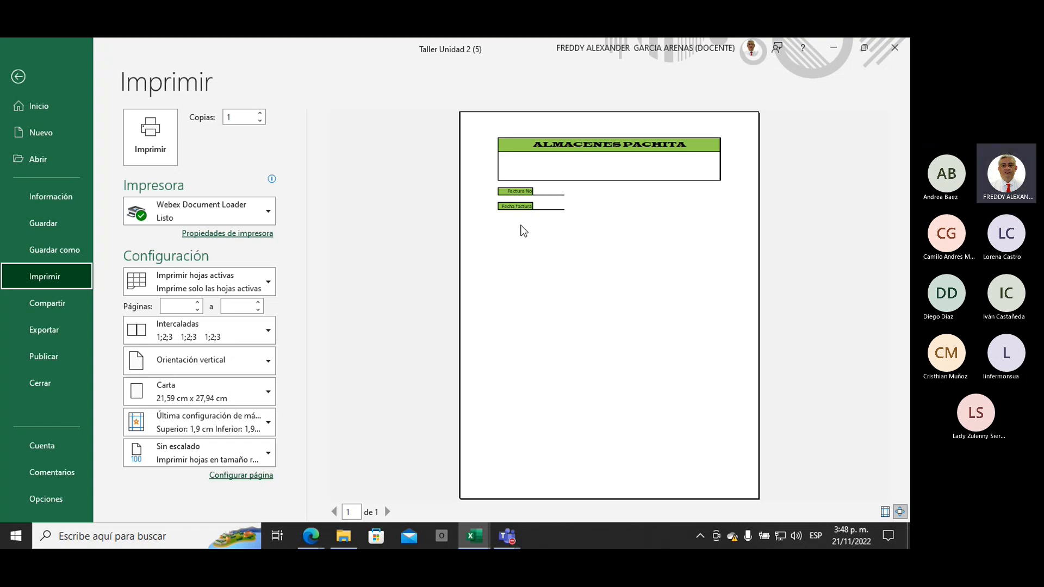
click(19, 73)
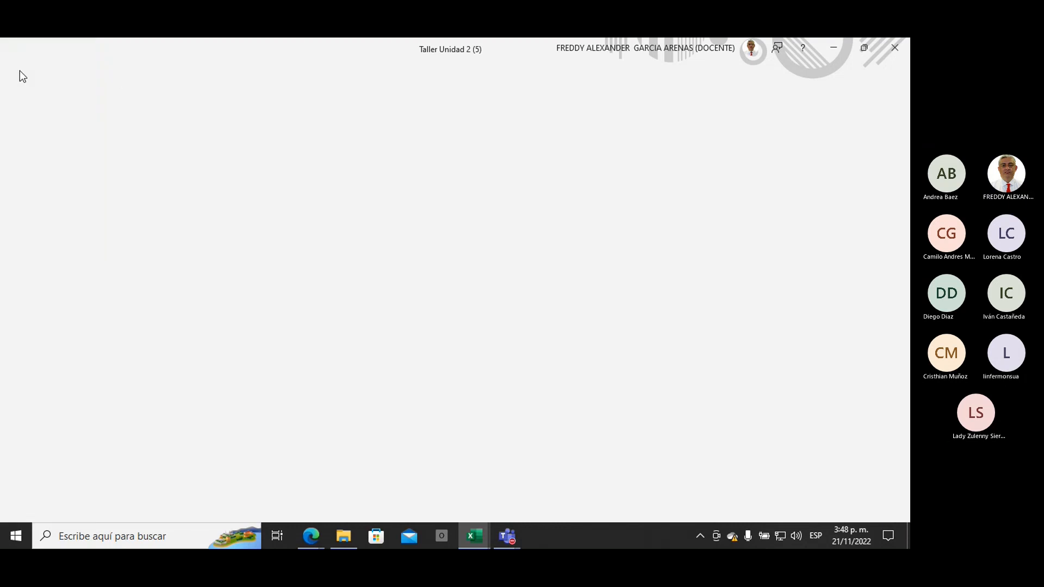
mouse_move(316, 525)
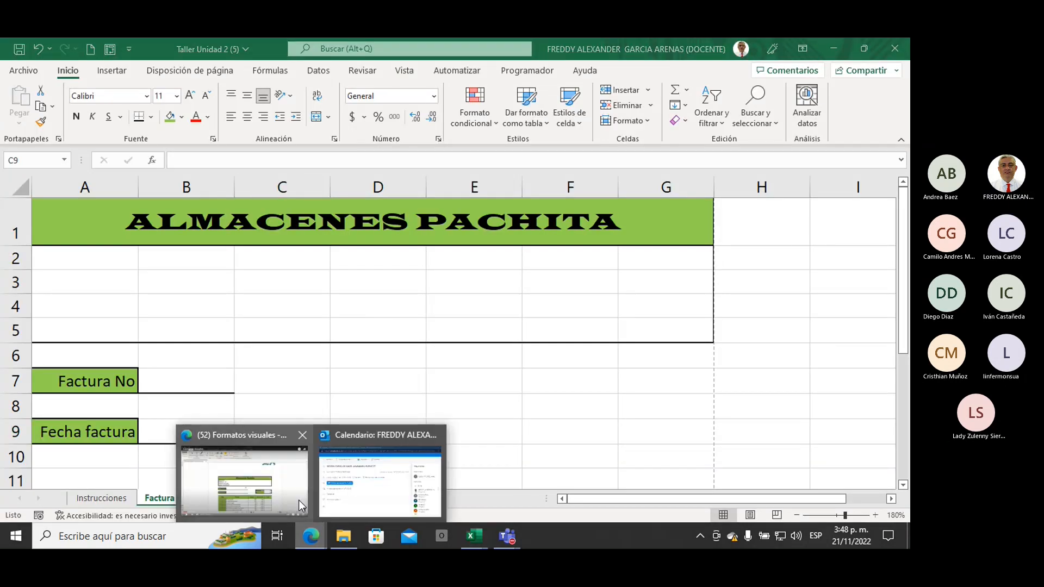
click(298, 500)
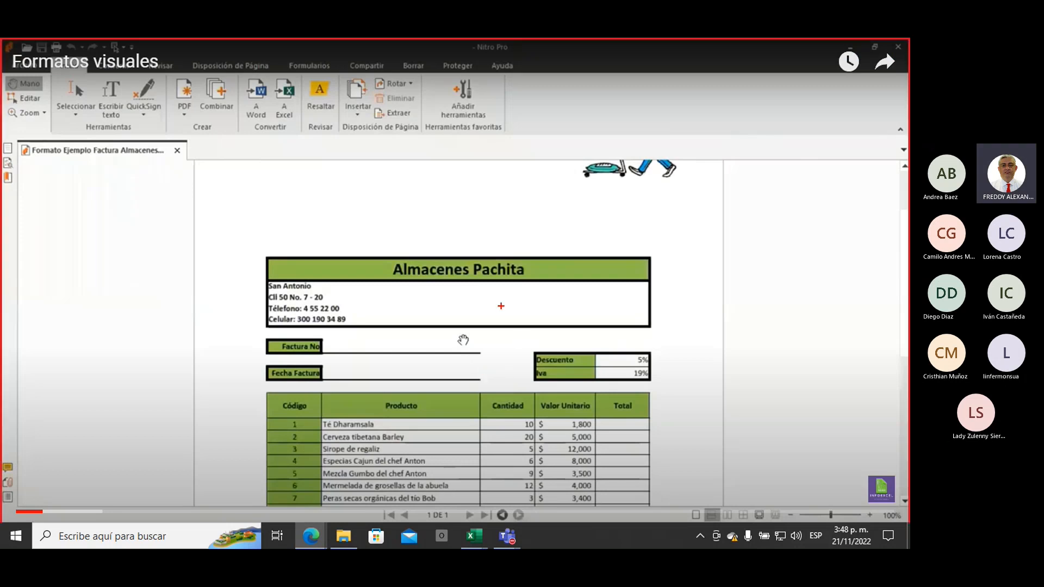
Mark up the Descuento and Iva box and its alignment with the Fecha Factura line in the example invoice, and return to the Excel workbook.
mouse_move(496, 302)
mouse_down()
mouse_move(531, 333)
mouse_move(519, 358)
mouse_move(555, 388)
mouse_move(635, 383)
mouse_move(667, 346)
mouse_move(538, 343)
mouse_up()
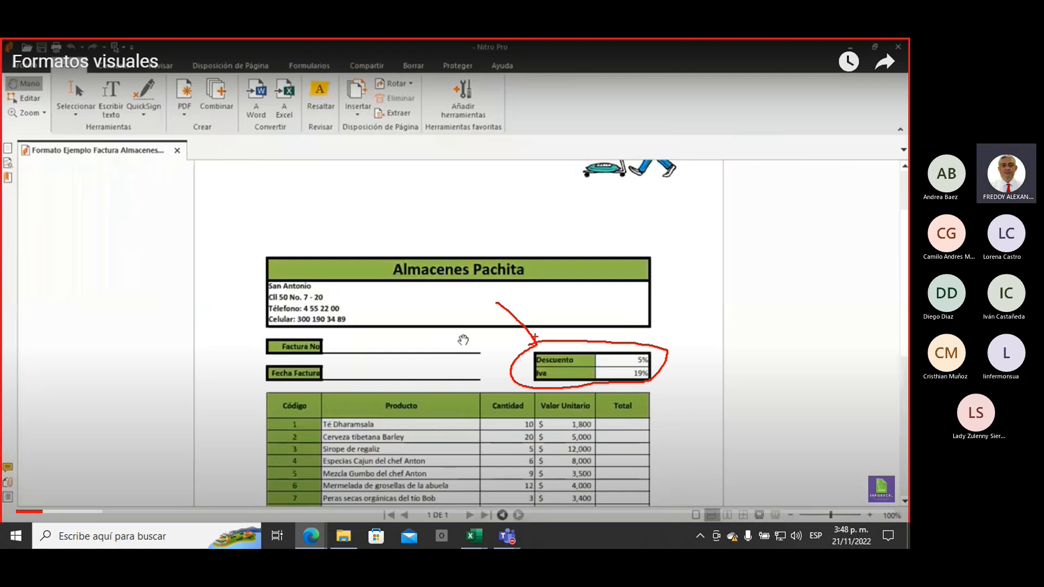
mouse_move(565, 282)
mouse_down()
mouse_move(565, 329)
mouse_move(572, 316)
mouse_up()
mouse_move(610, 285)
mouse_down()
mouse_move(610, 318)
mouse_move(623, 312)
mouse_up()
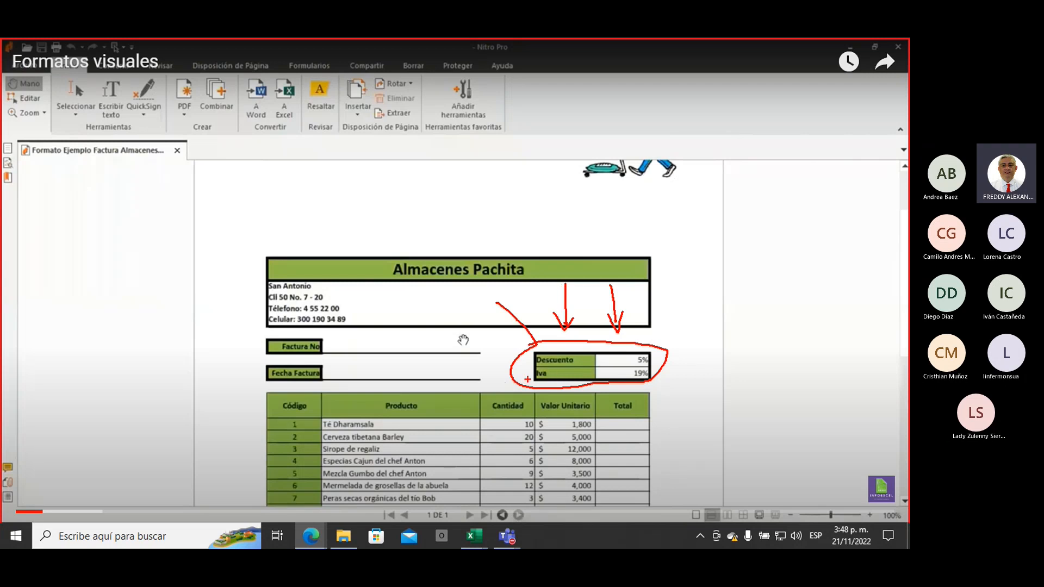
drag(528, 380, 283, 382)
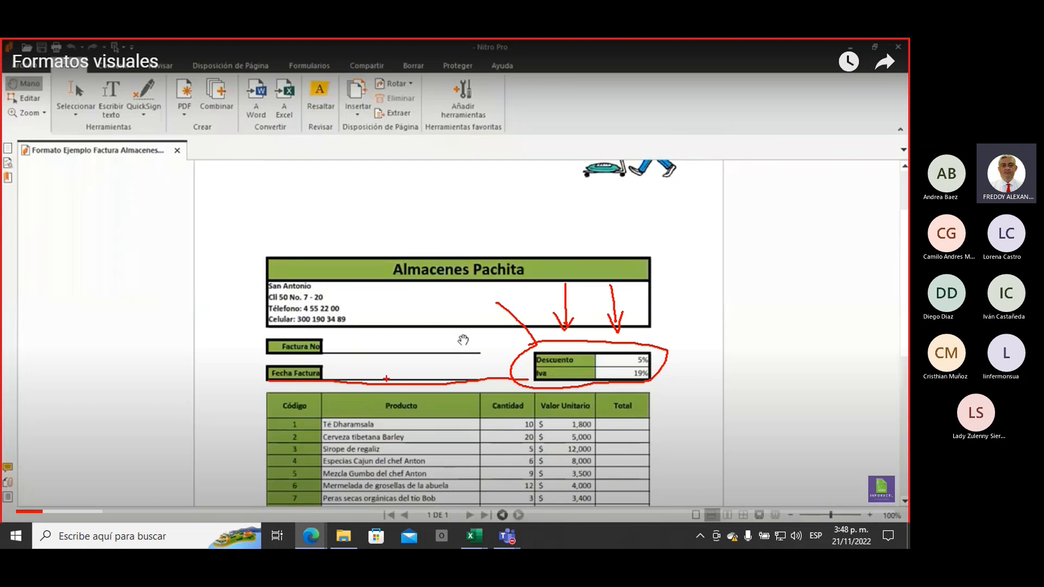
key(Escape)
key(Escape)
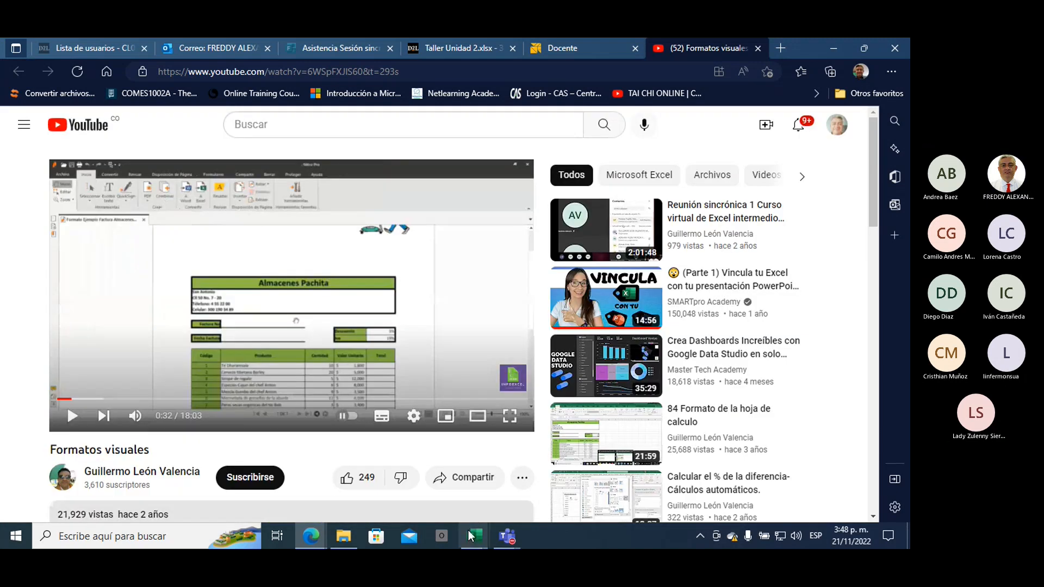
mouse_move(475, 538)
click(500, 479)
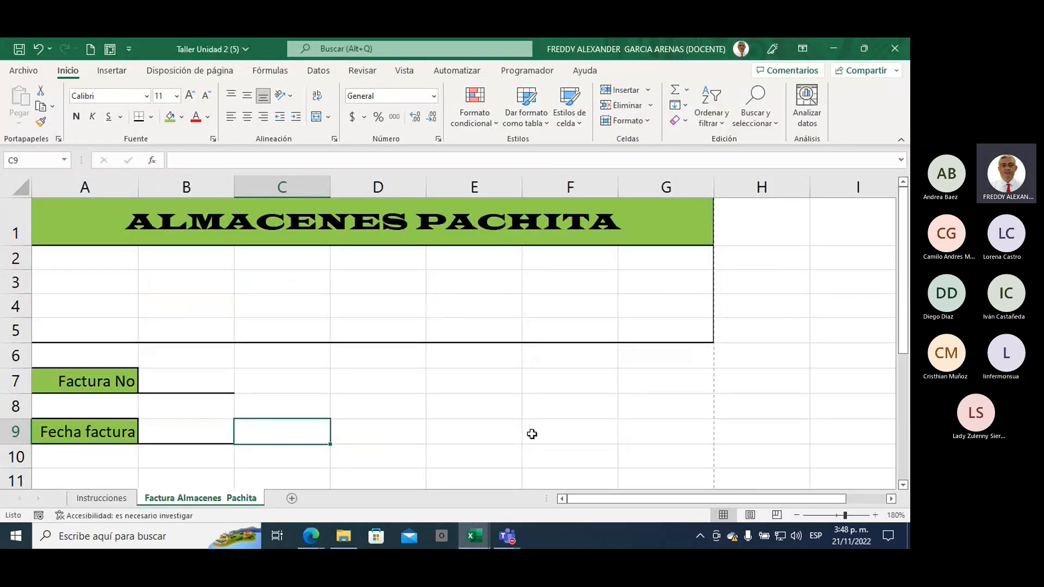
Apply all borders to the cell range F8:G9 and surround it with a thick outside border.
click(565, 433)
drag(565, 433, 642, 406)
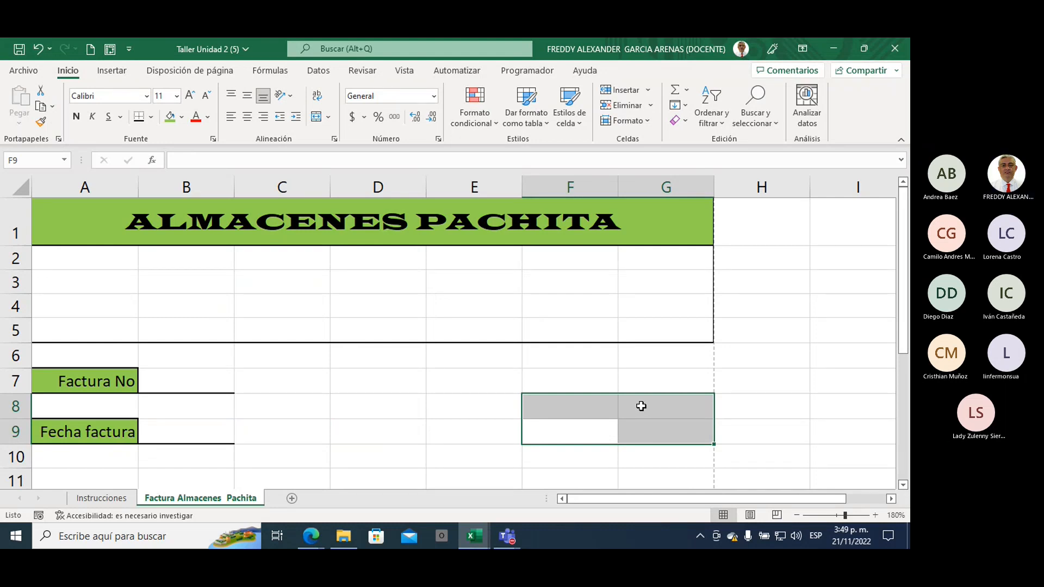
click(152, 118)
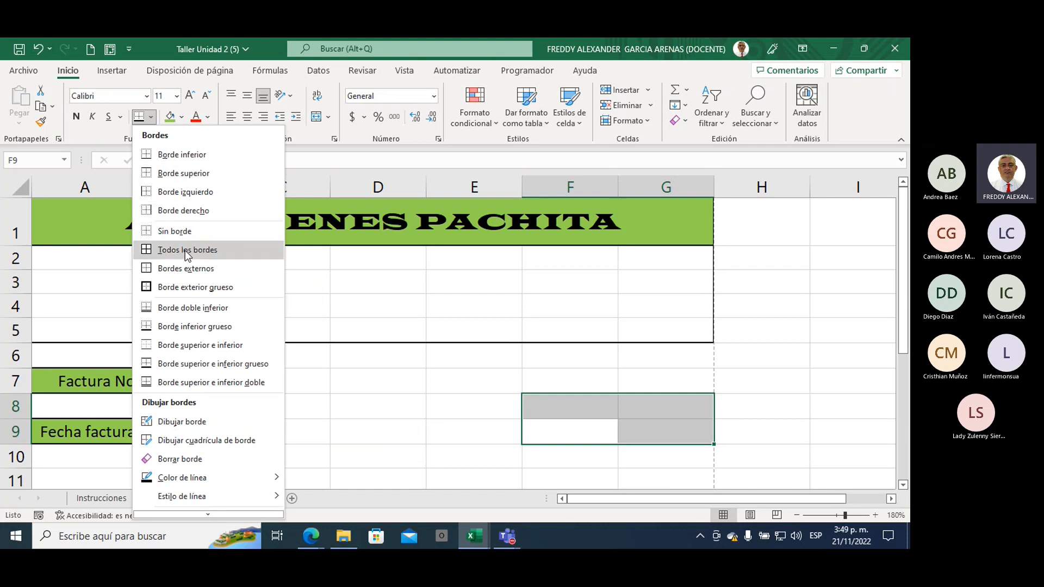
click(185, 250)
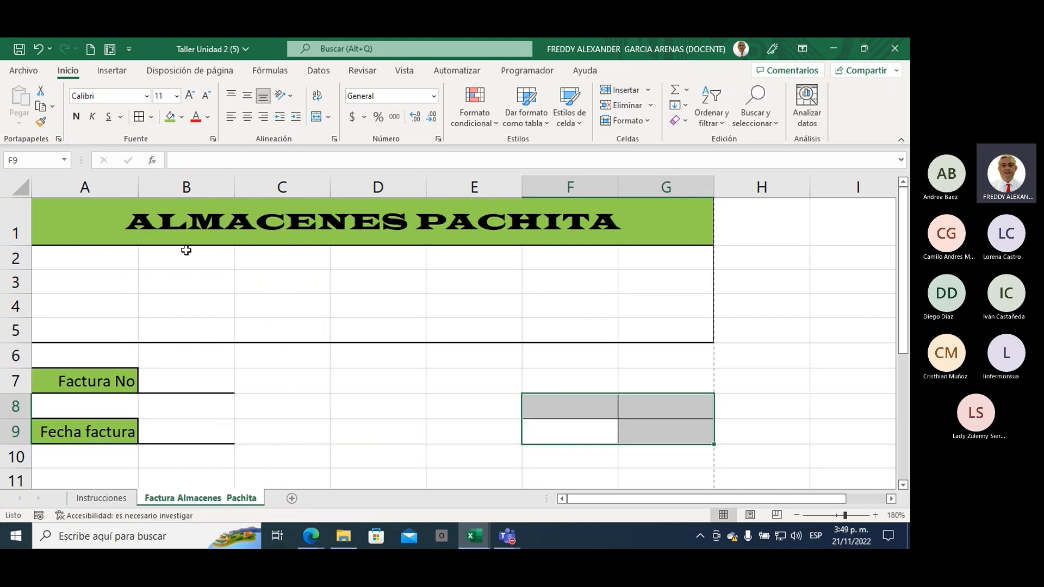
click(152, 117)
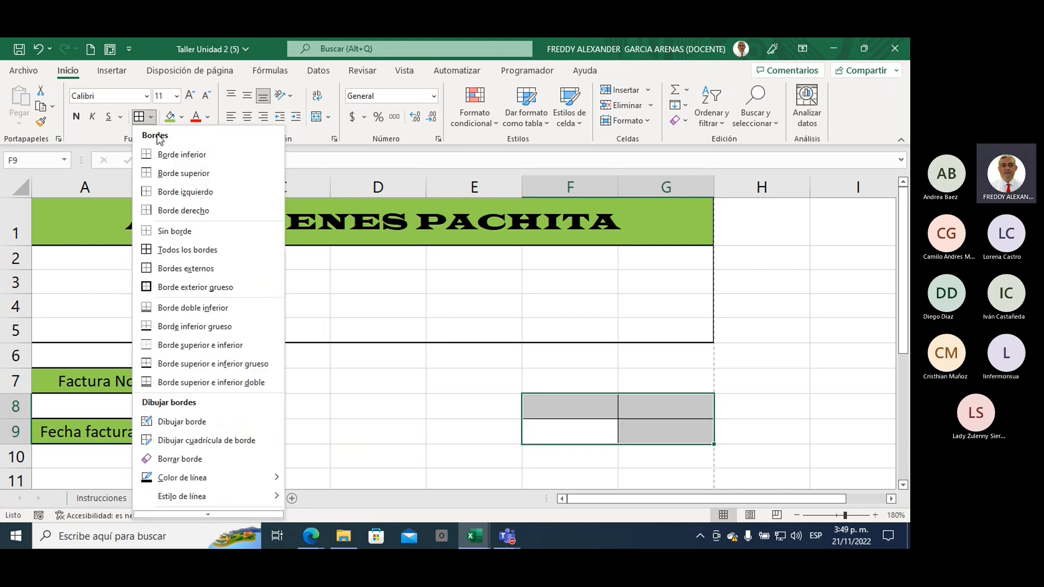
click(185, 287)
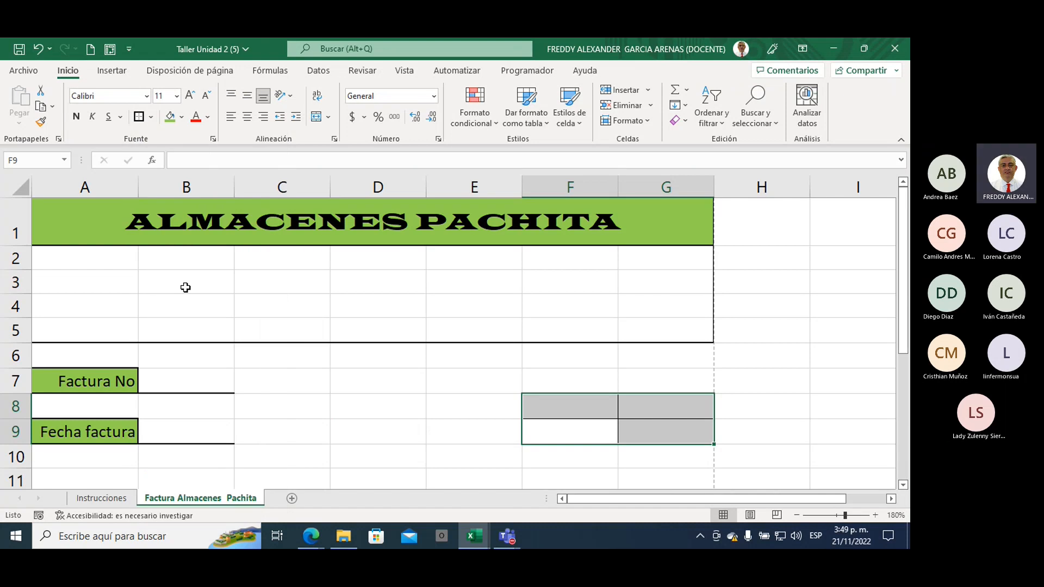
click(433, 429)
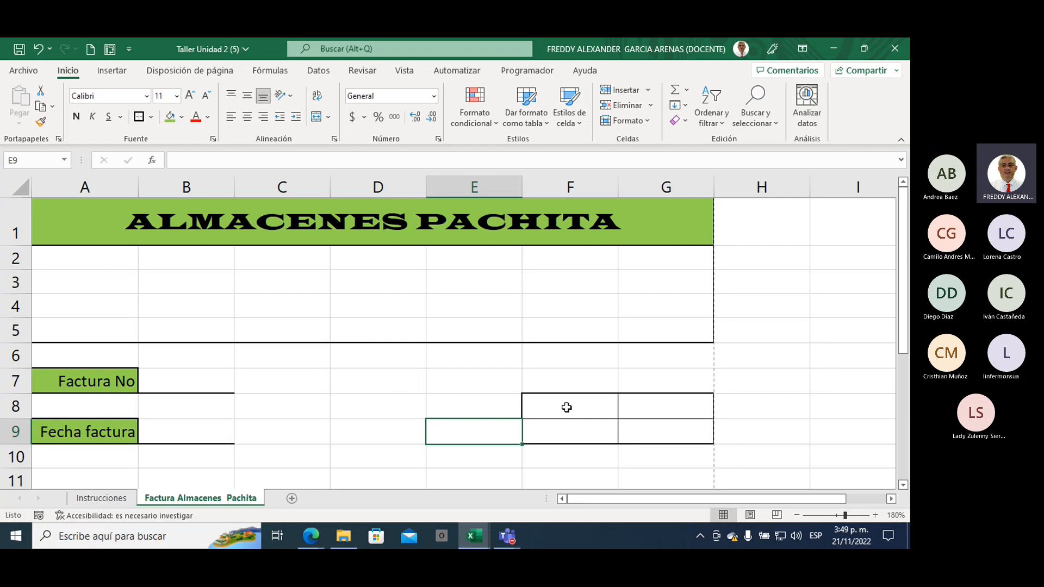
Fill cells F8:F9 with the same green as the invoice labels.
drag(573, 405, 573, 429)
click(168, 120)
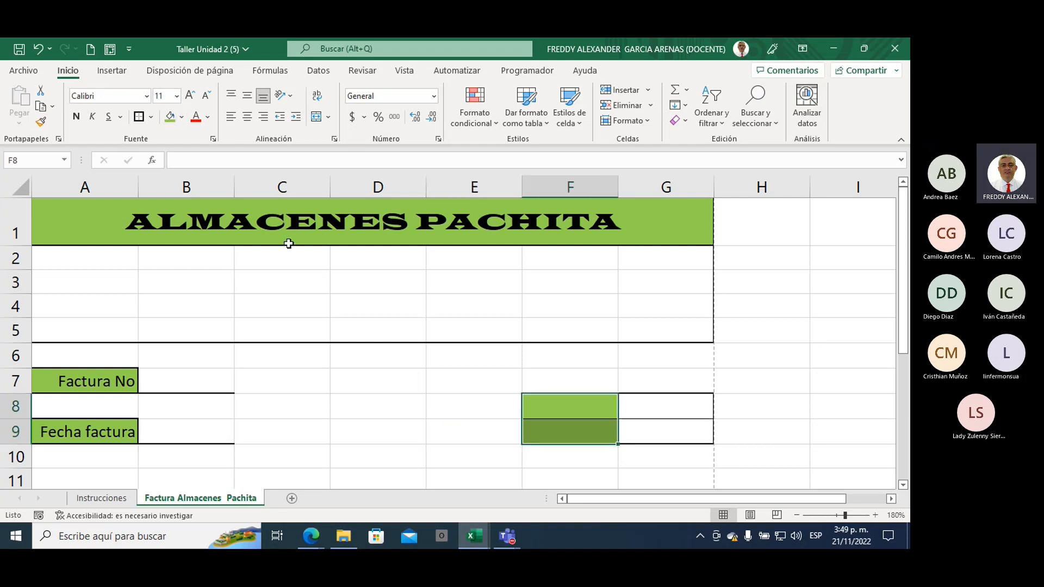
click(552, 361)
drag(463, 395, 463, 390)
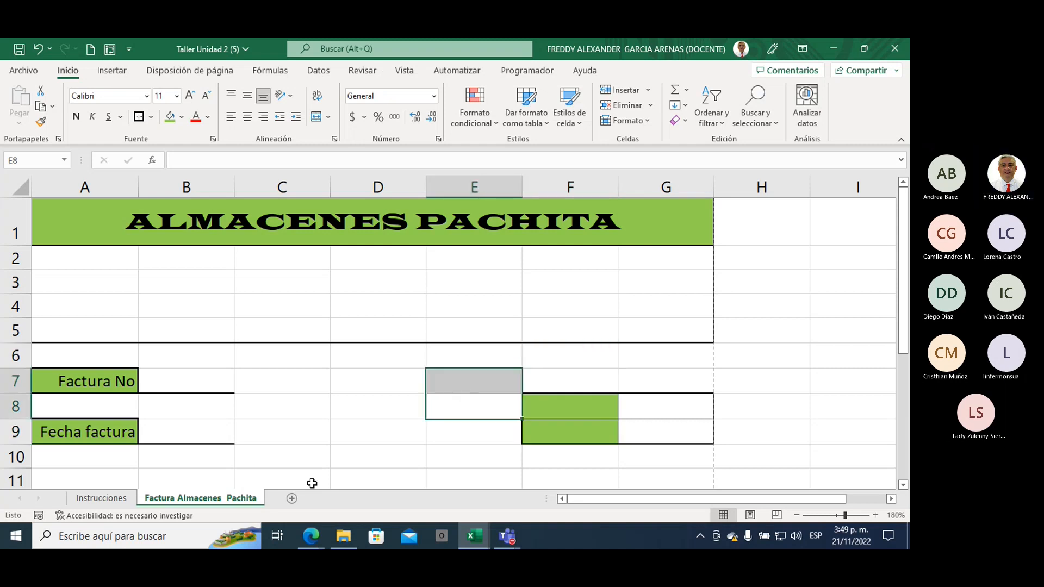
Check the reference invoice in the browser's Formatos visuales video, and in the Excel sheet enter Descuento in F8 and Iva in F9.
click(305, 539)
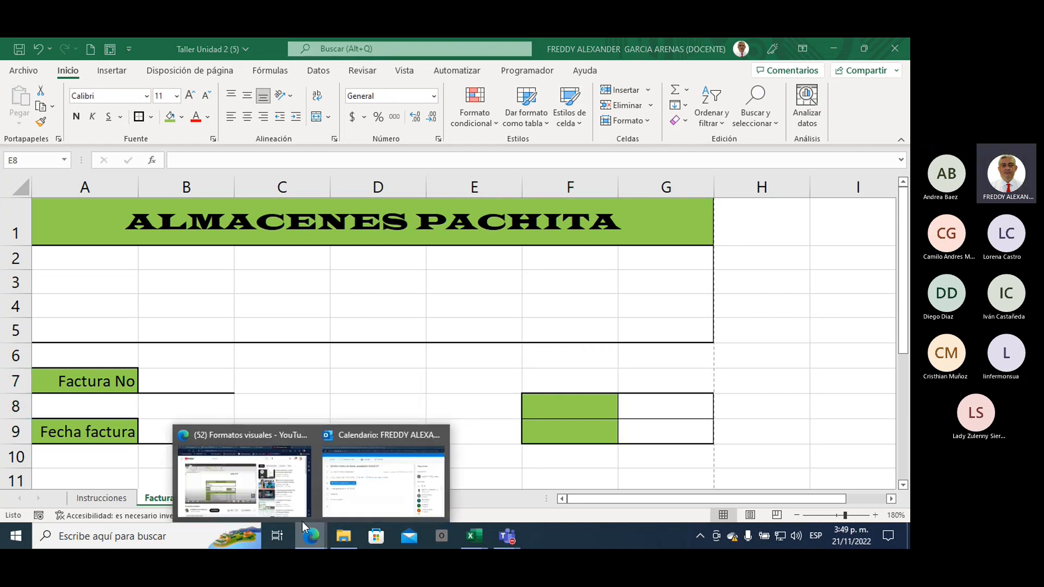
click(246, 499)
click(508, 416)
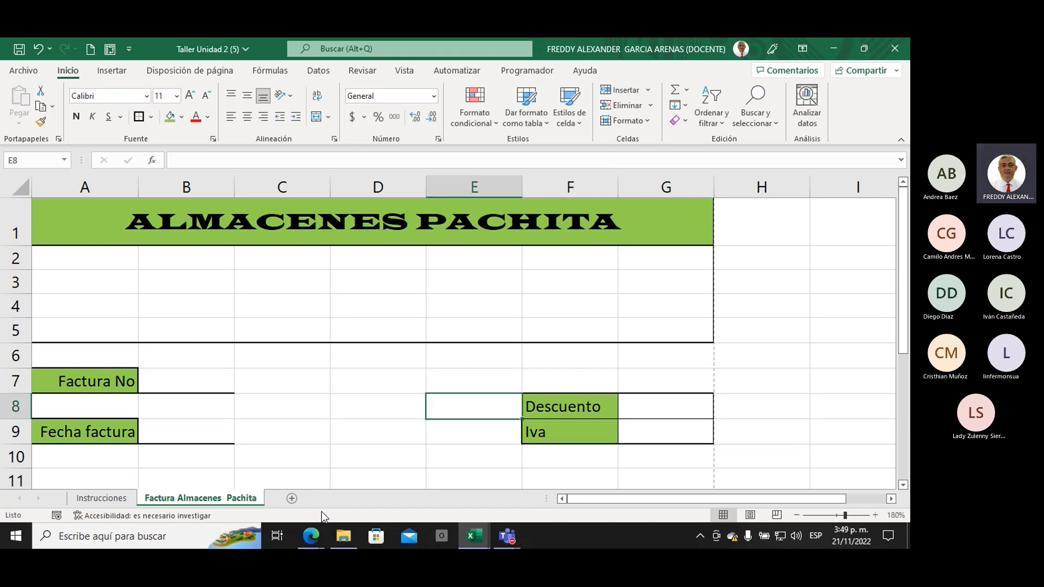
Compare the sheet with the reference invoice in the browser video, examining the discount block and the product table's column headings.
click(313, 533)
click(271, 501)
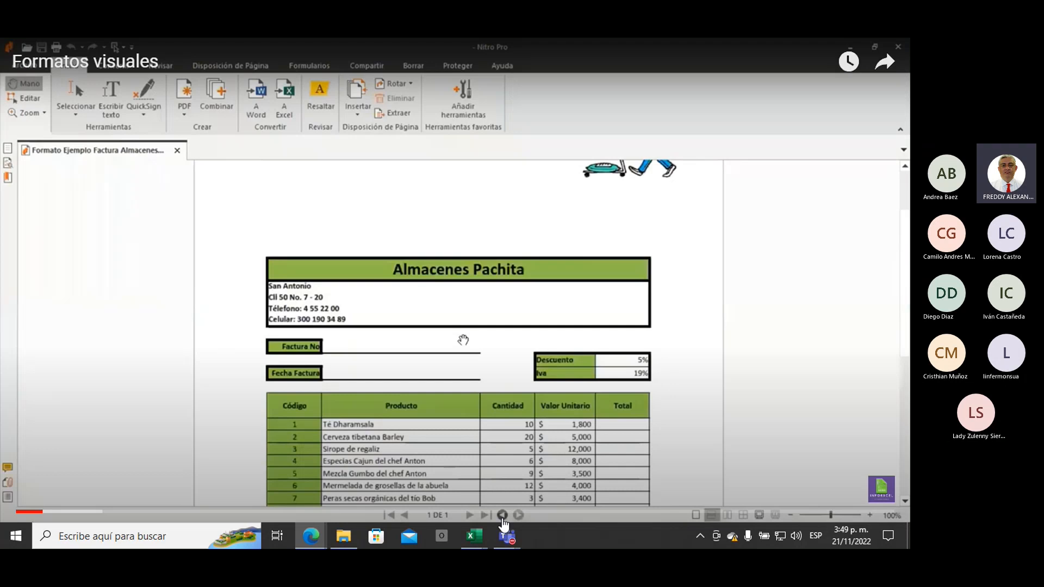
click(477, 538)
click(521, 500)
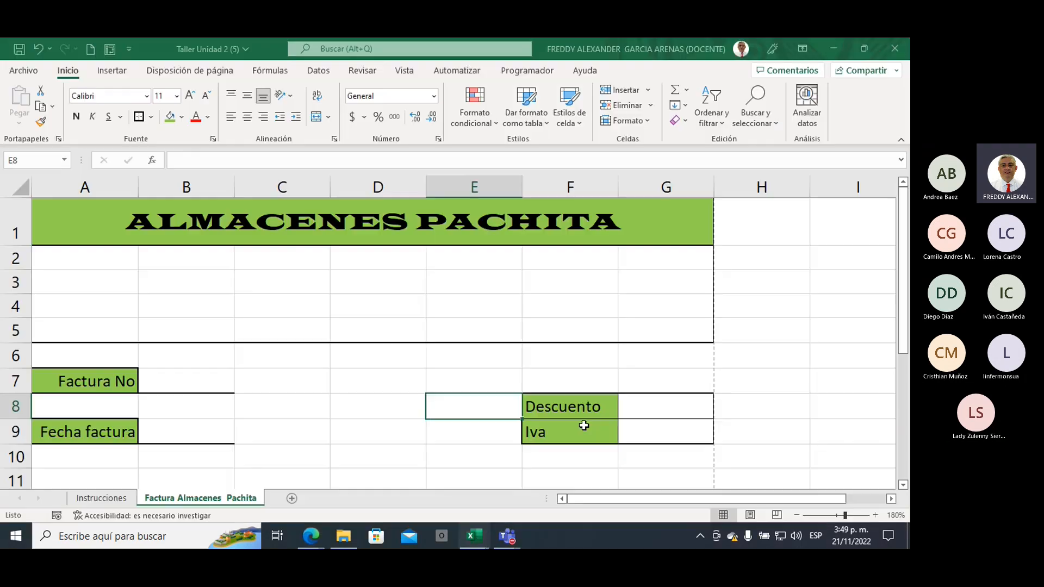
click(342, 423)
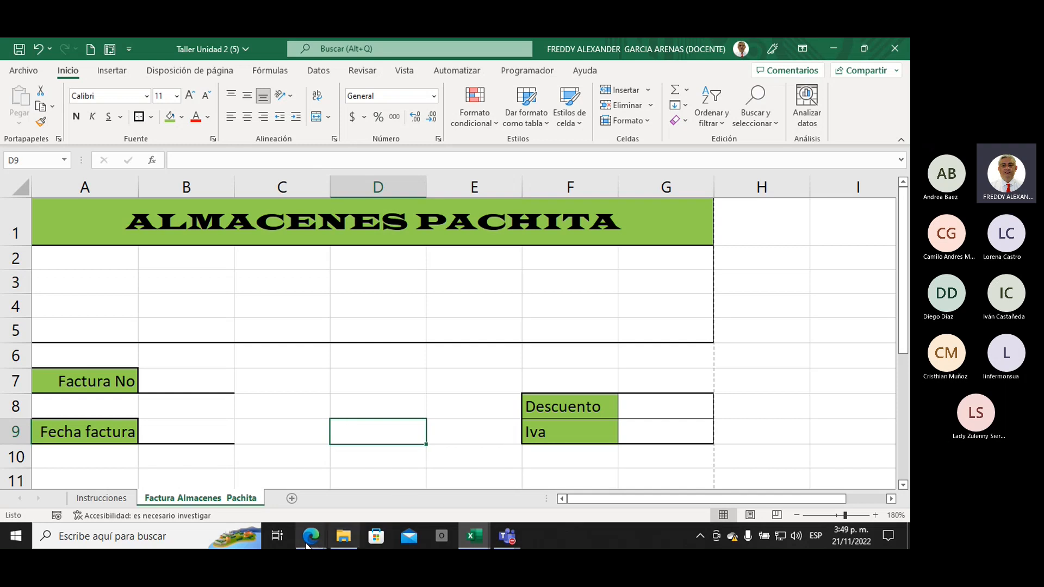
scroll(472, 413, down, 1)
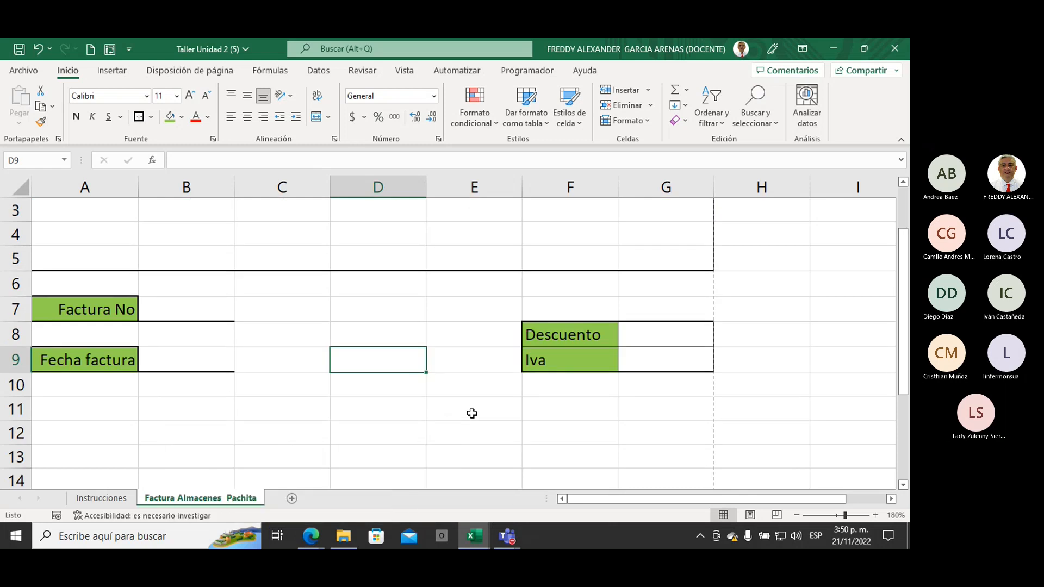
scroll(472, 413, down, 2)
scroll(471, 414, up, 2)
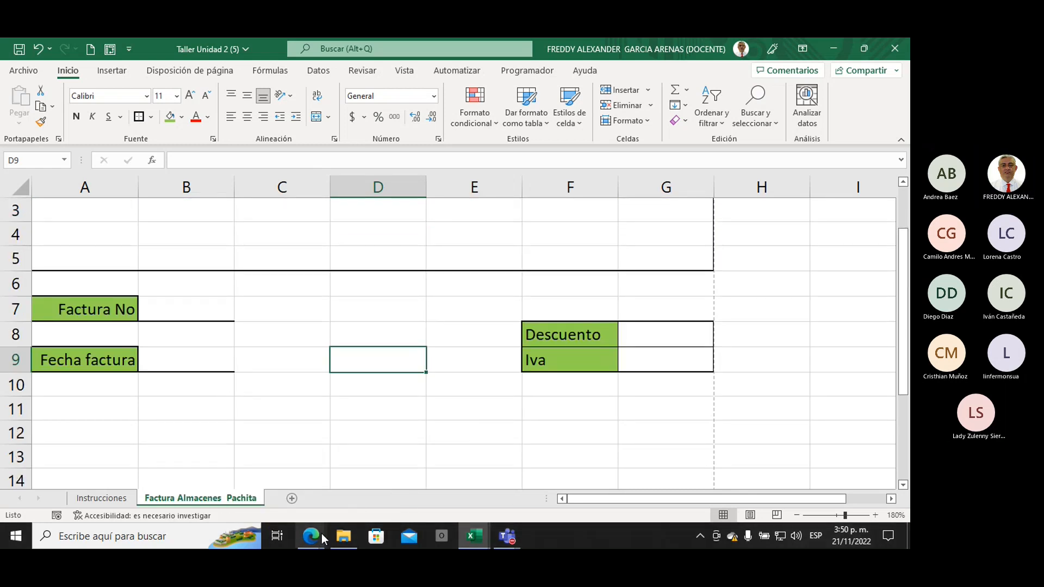
mouse_move(320, 535)
click(295, 505)
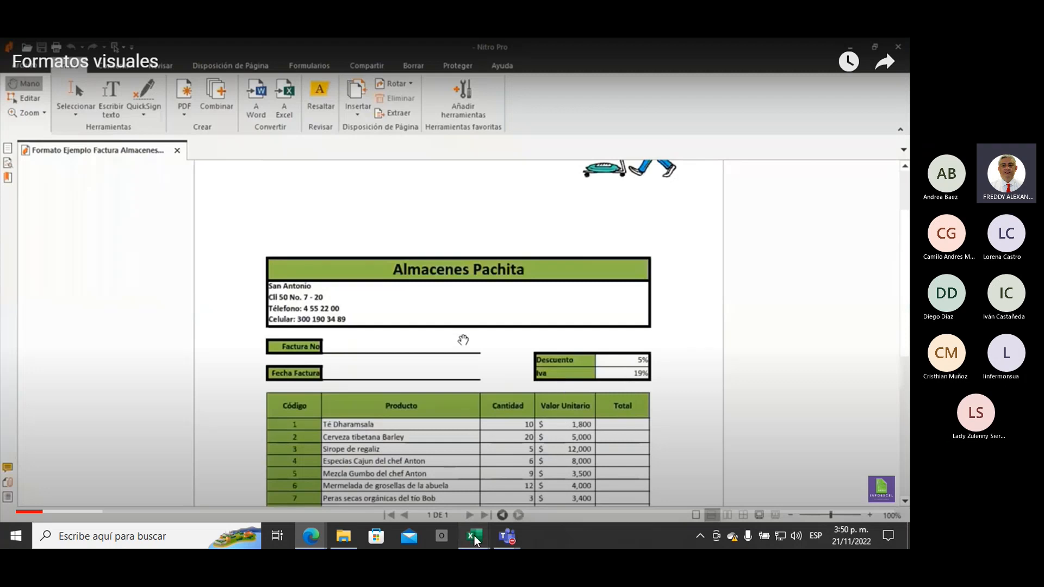
mouse_move(474, 536)
click(513, 494)
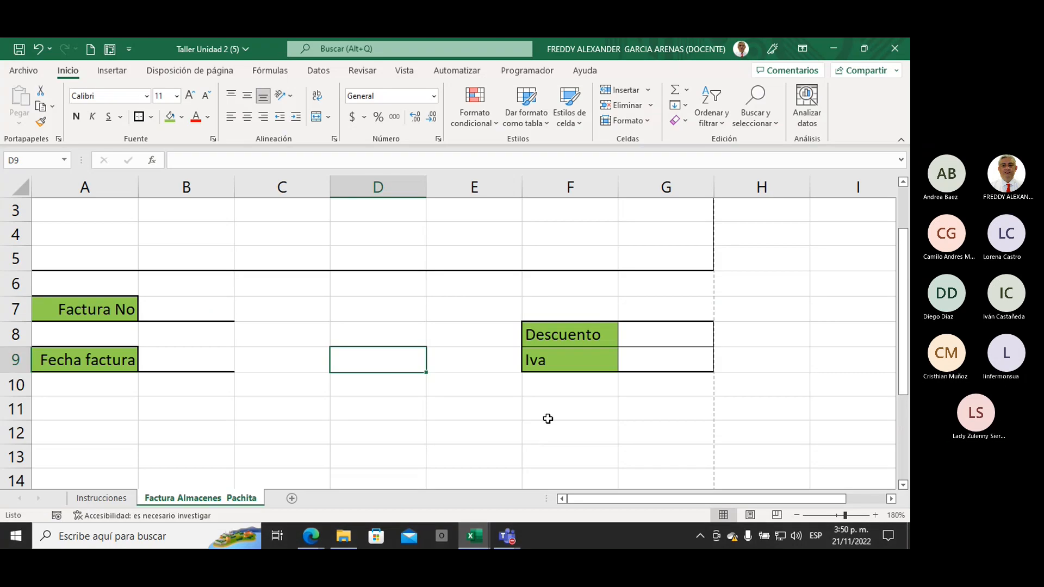
Enter the table headings Valor unitario in F11 and Total in G11.
click(548, 418)
text(Val)
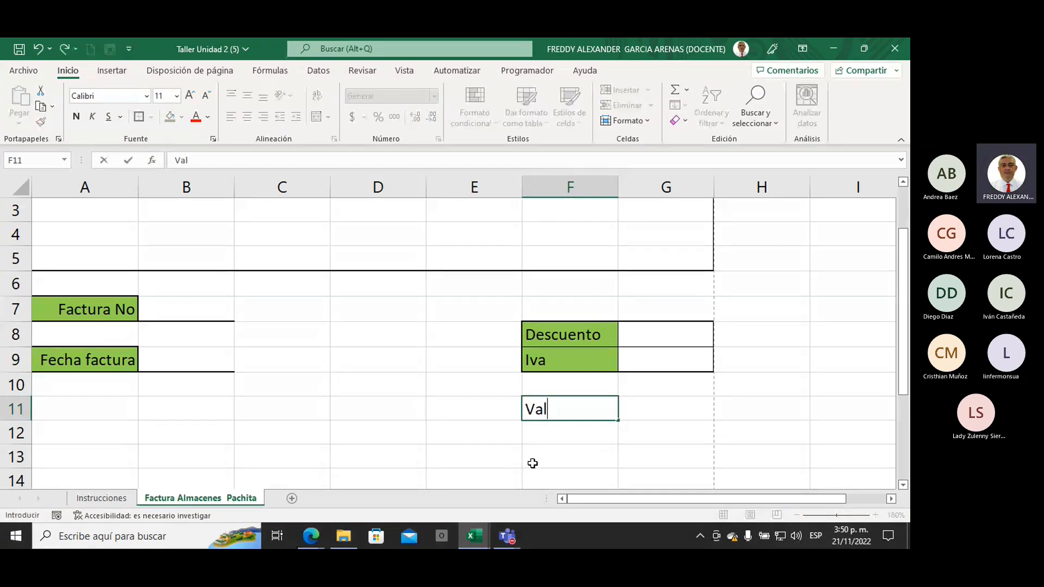
text(or unitario)
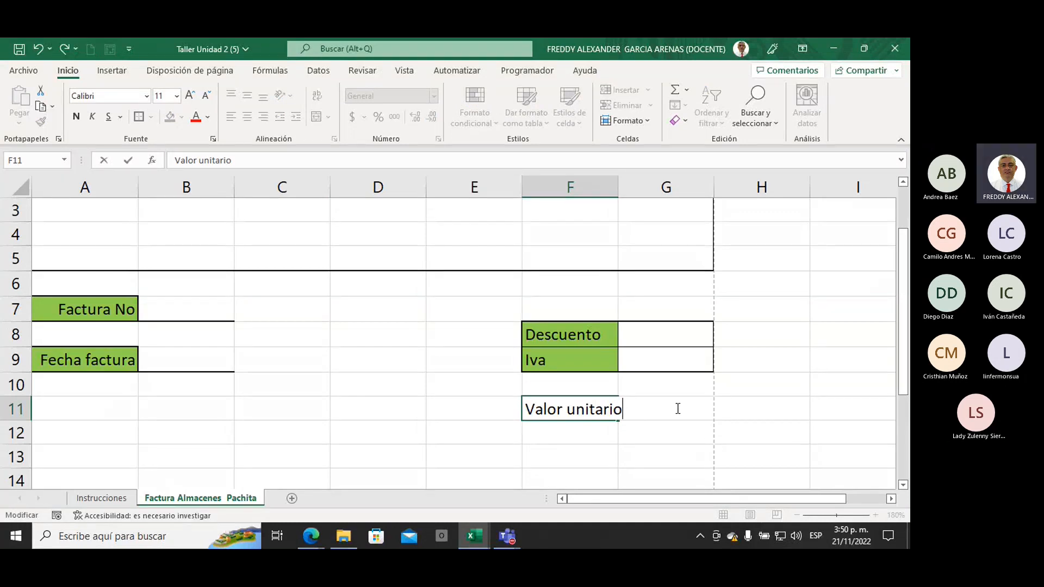
click(672, 448)
click(676, 418)
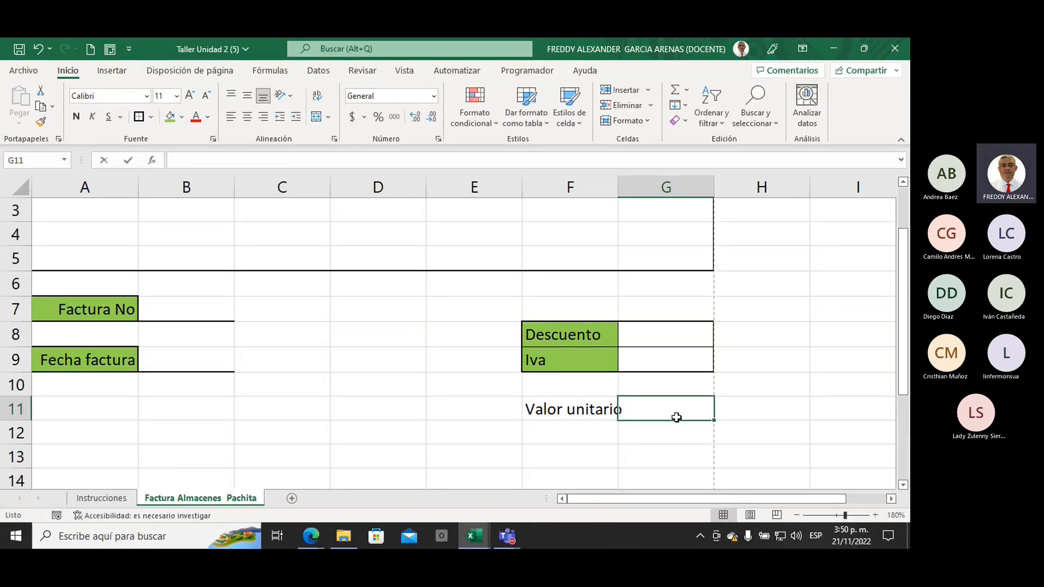
text(Total)
click(661, 433)
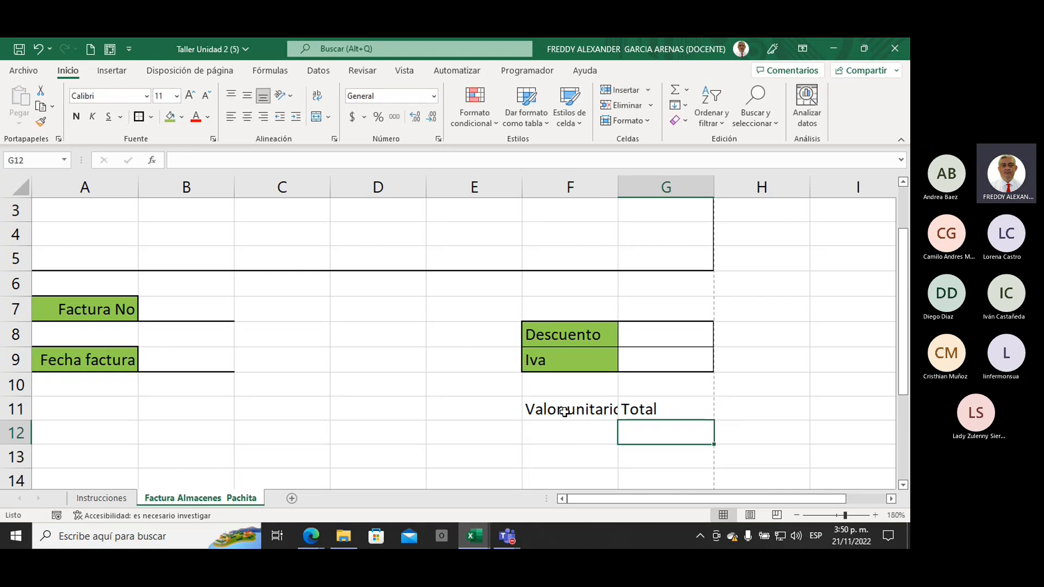
Adjust the width of column F so that it just fits the Valor unitario heading.
click(563, 411)
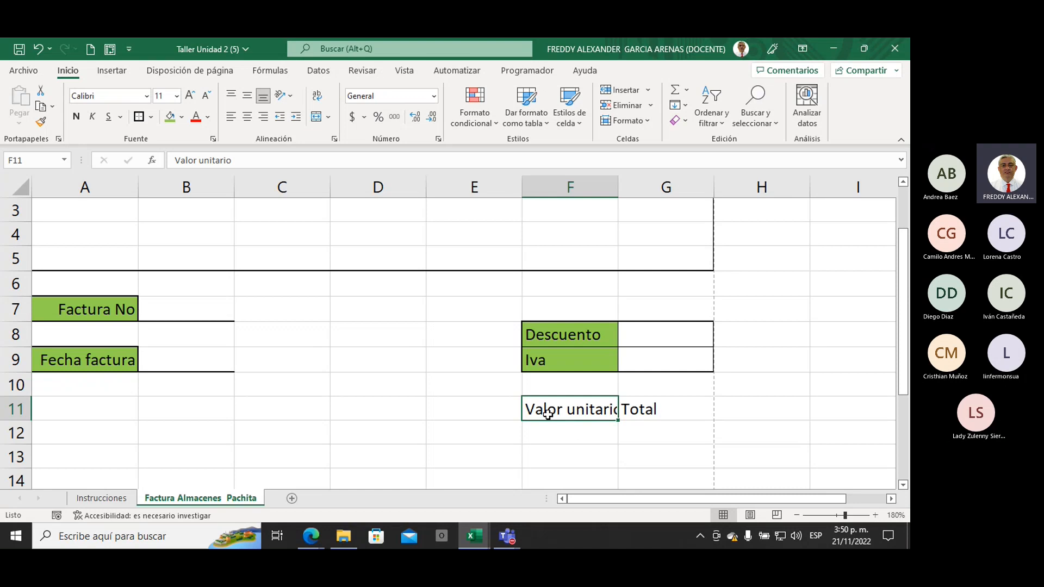
double_click(617, 185)
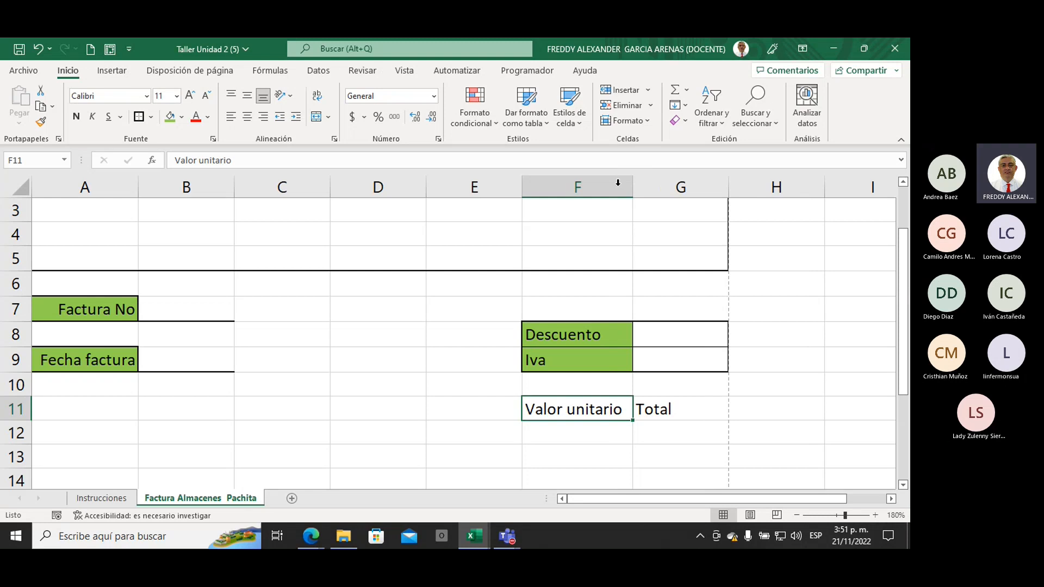
click(699, 185)
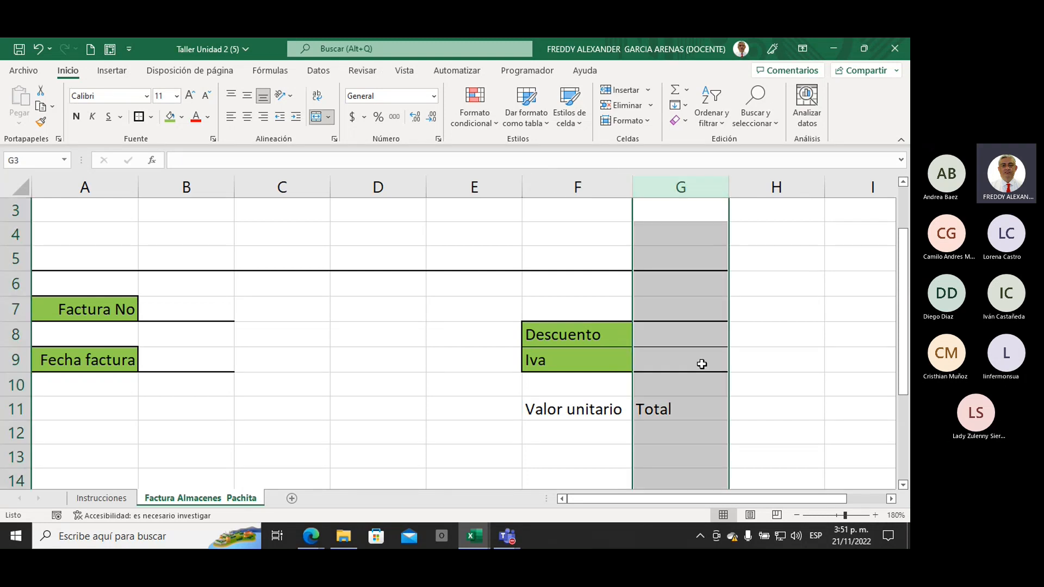
click(588, 249)
drag(632, 187, 660, 187)
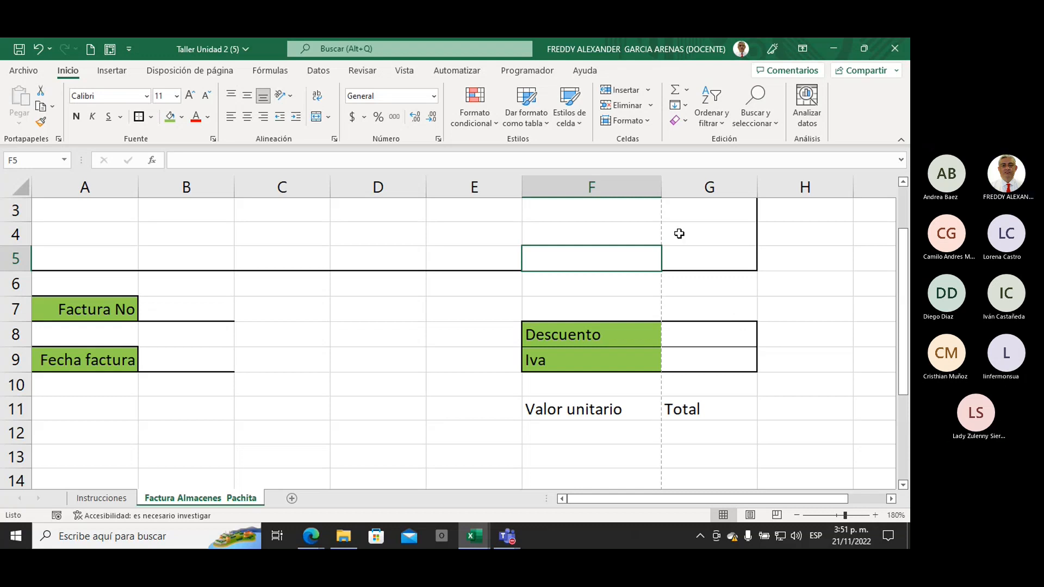
click(620, 183)
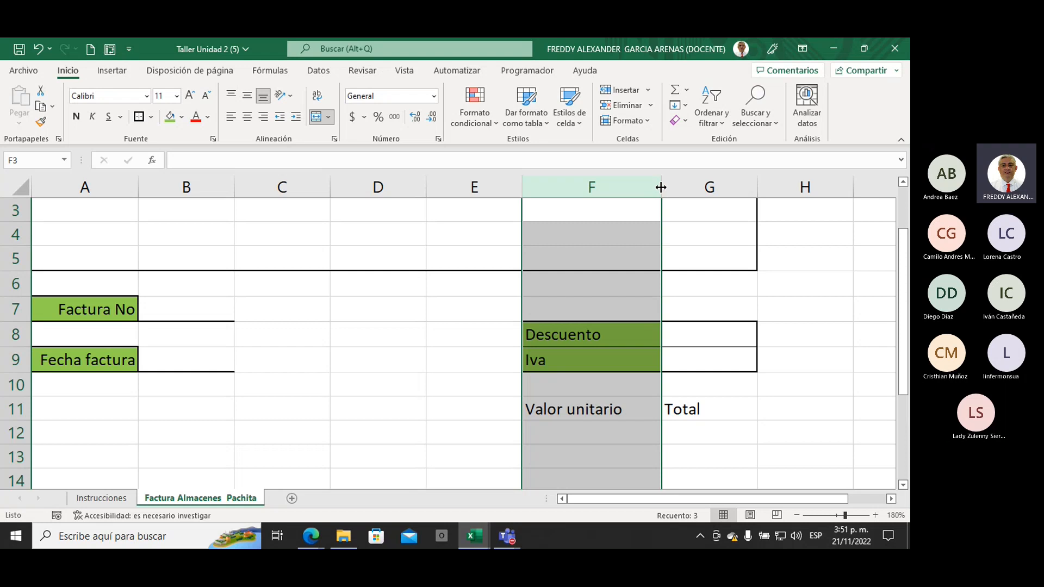
drag(660, 187, 629, 190)
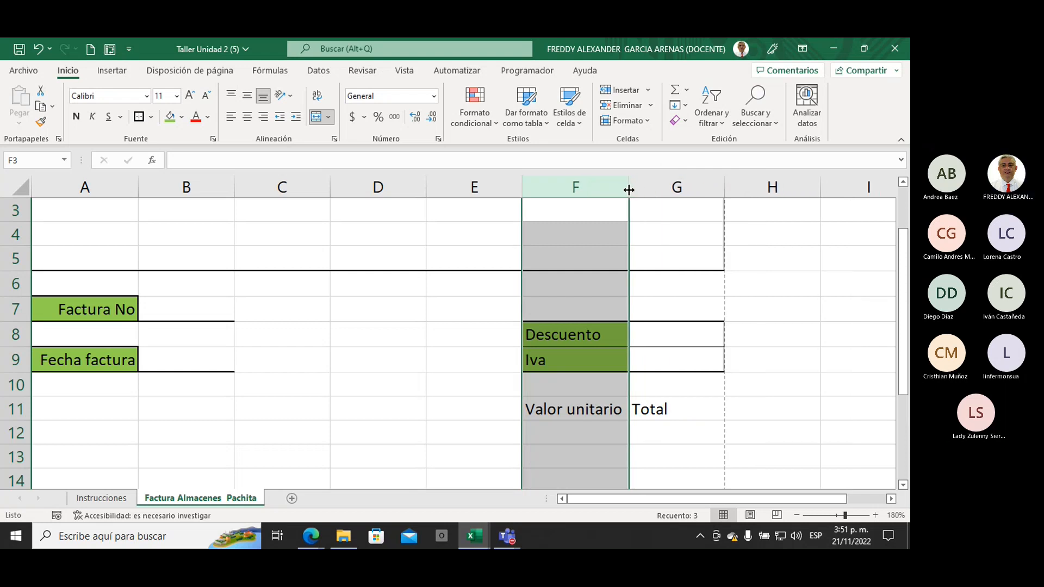
click(658, 188)
click(603, 215)
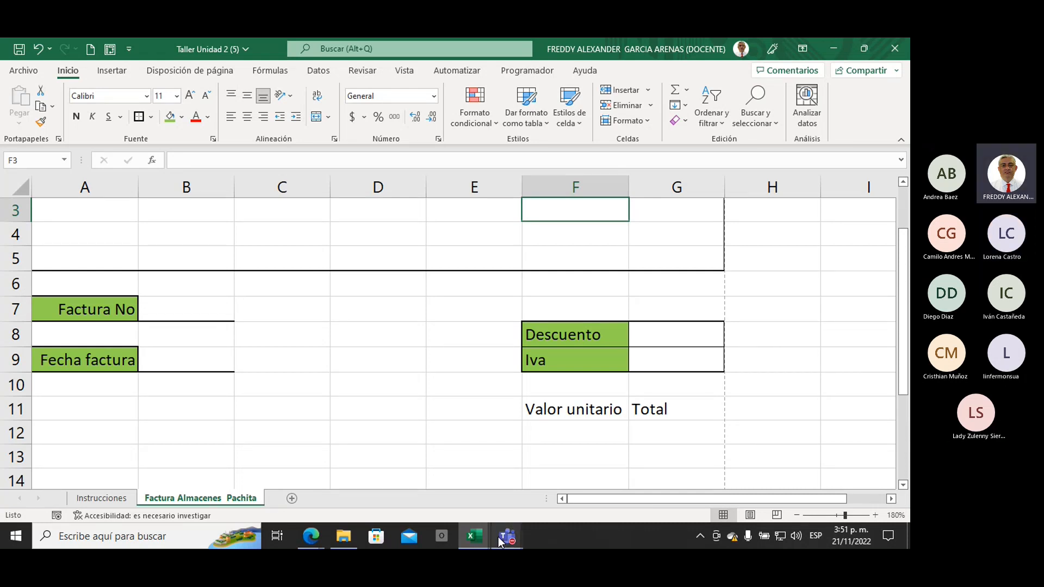
Check the remaining column headings in the browser's reference invoice and enter Cantidad in E11 of the Excel sheet.
click(420, 339)
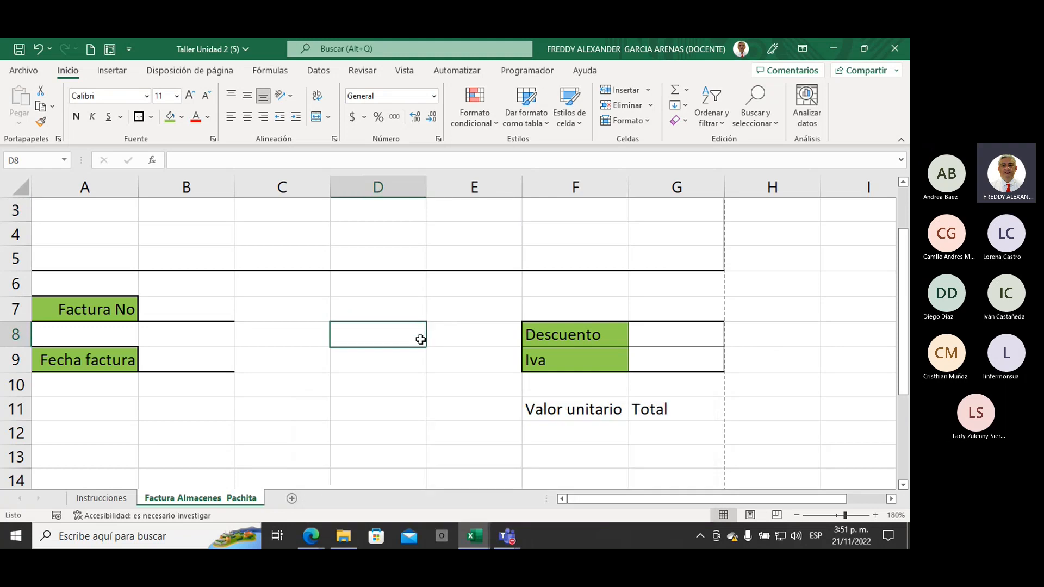
scroll(424, 341, up, 1)
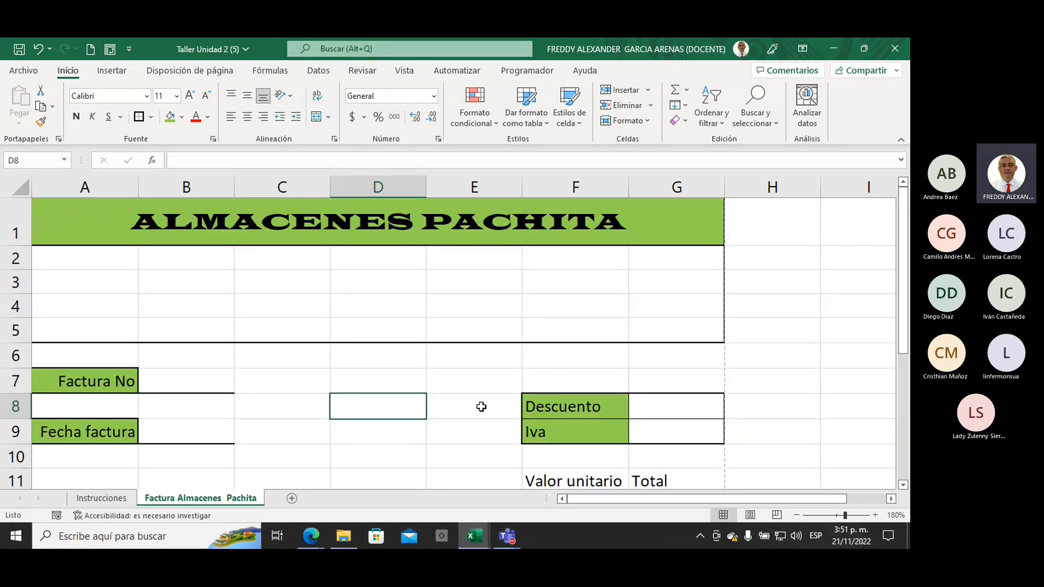
scroll(478, 406, down, 1)
scroll(469, 410, down, 1)
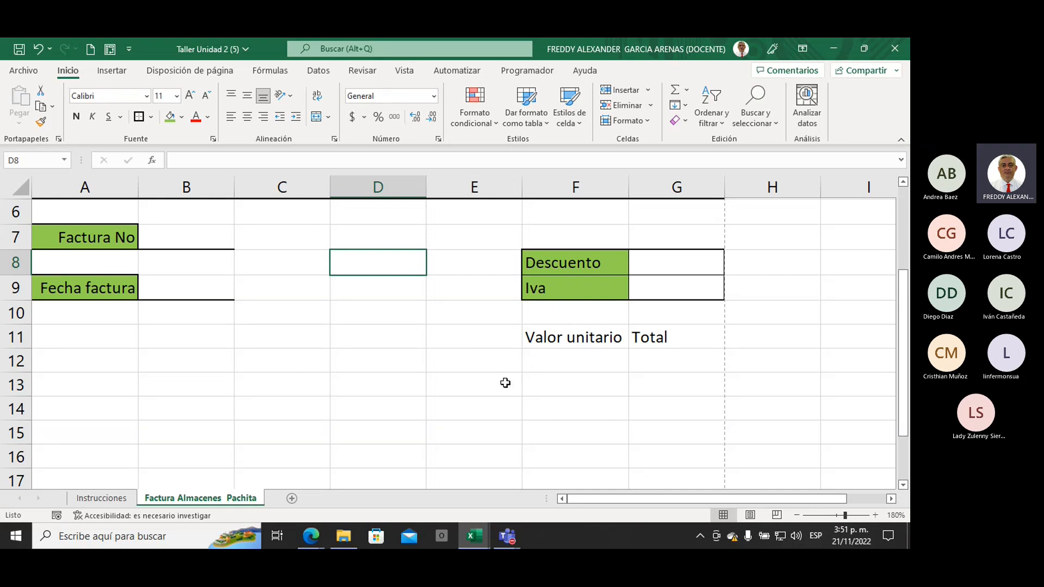
click(313, 543)
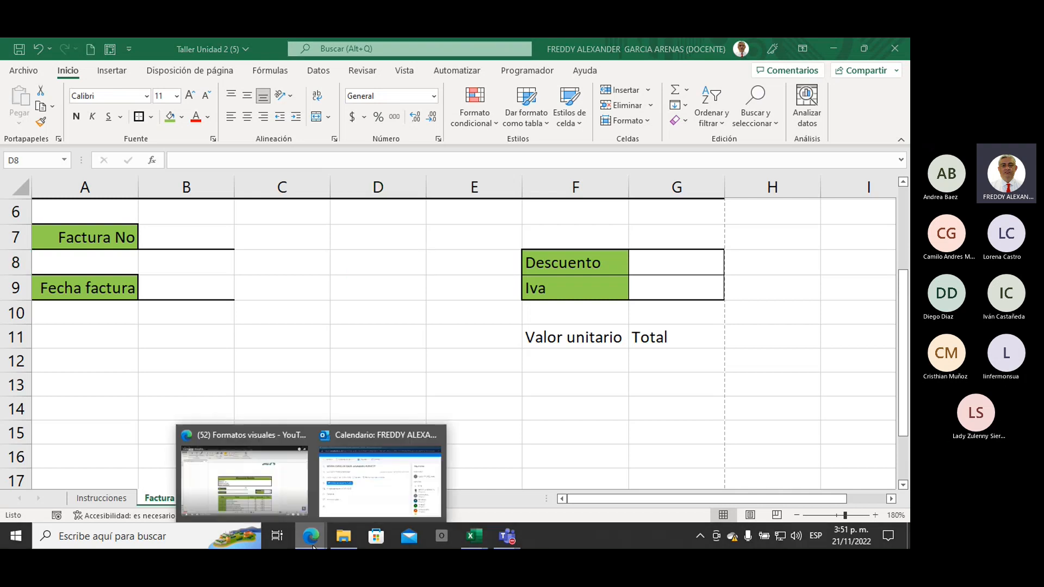
click(294, 502)
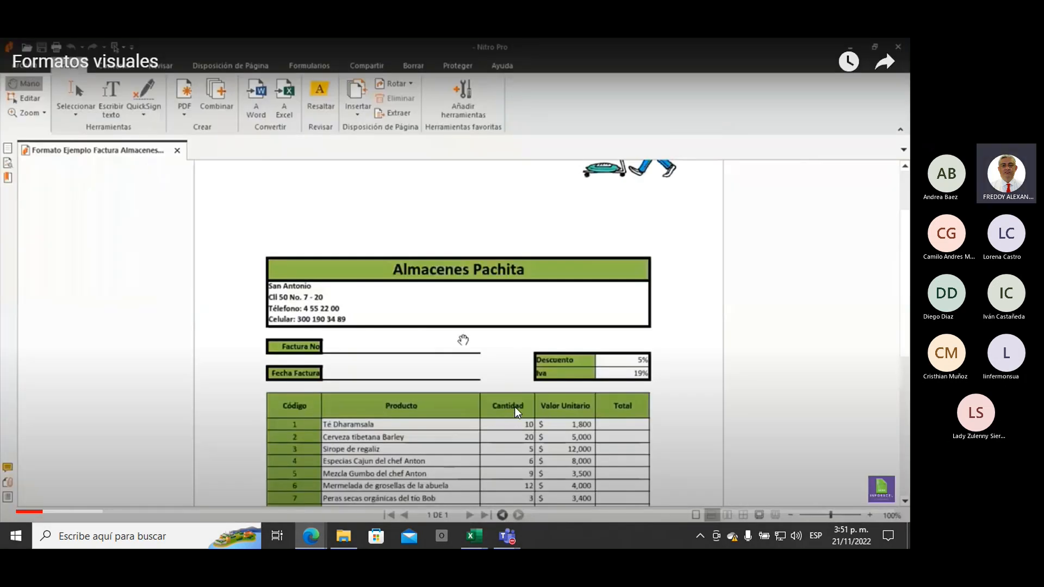
mouse_move(473, 536)
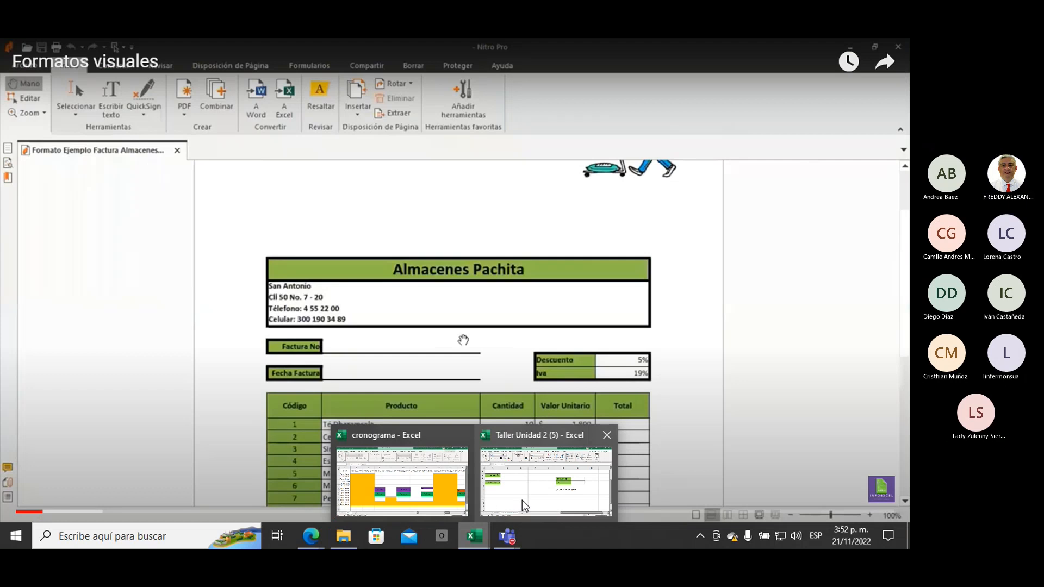
click(522, 500)
text(Cantidad)
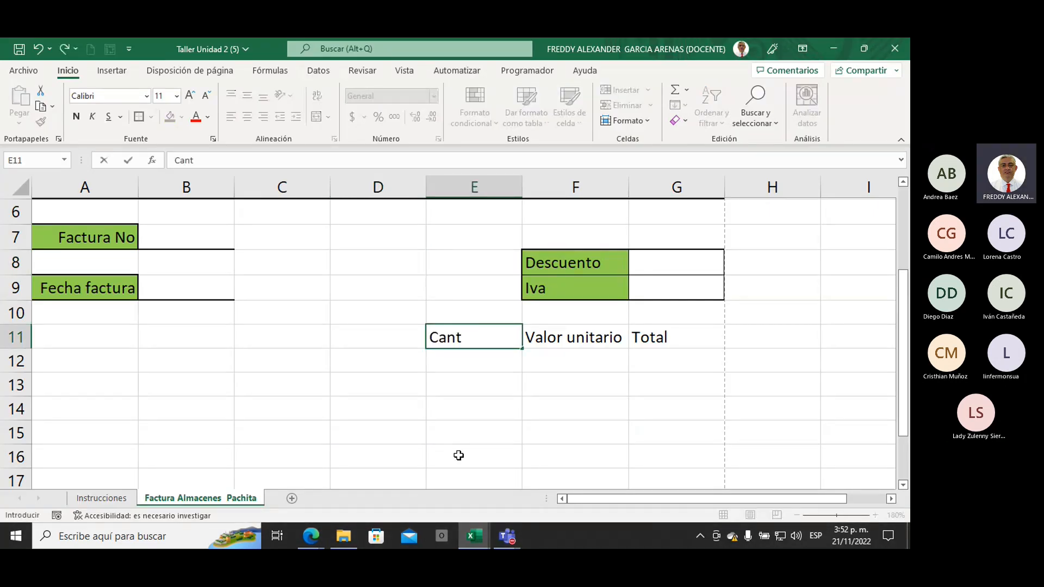
click(509, 403)
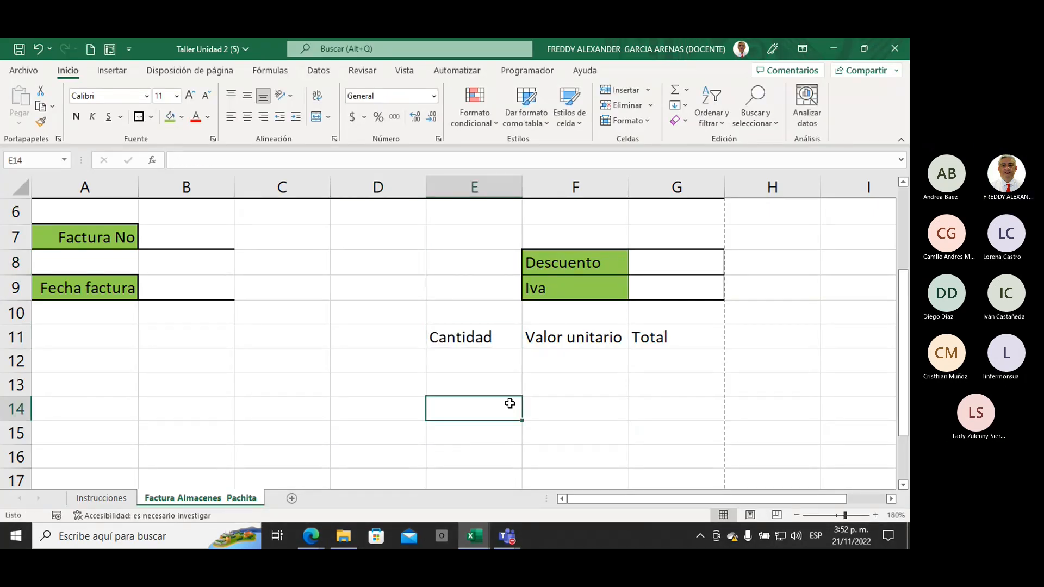
Fill the heading row A11:G11 with green and apply all borders to it.
drag(684, 340, 89, 337)
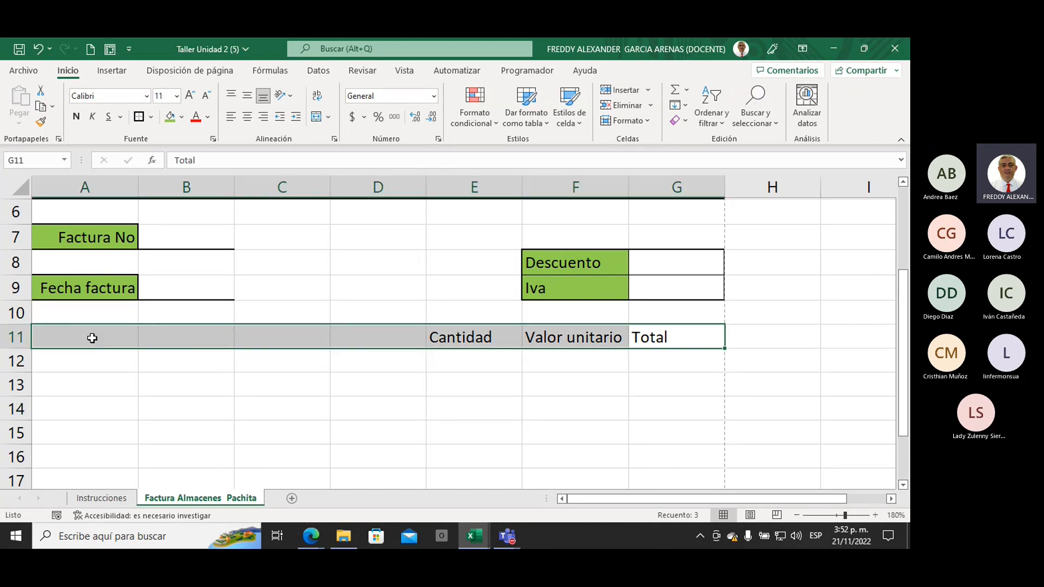
click(170, 116)
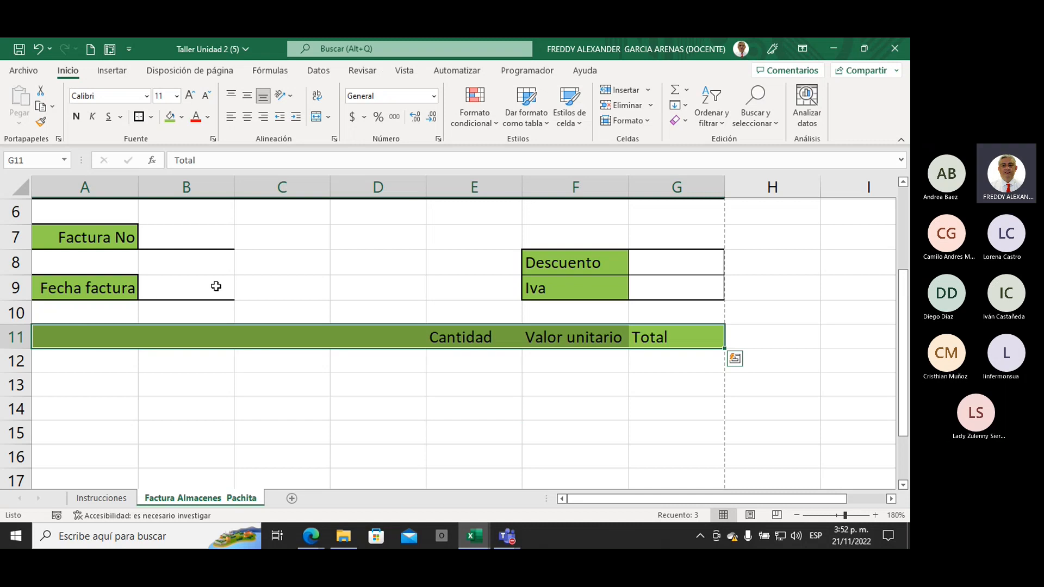
click(151, 116)
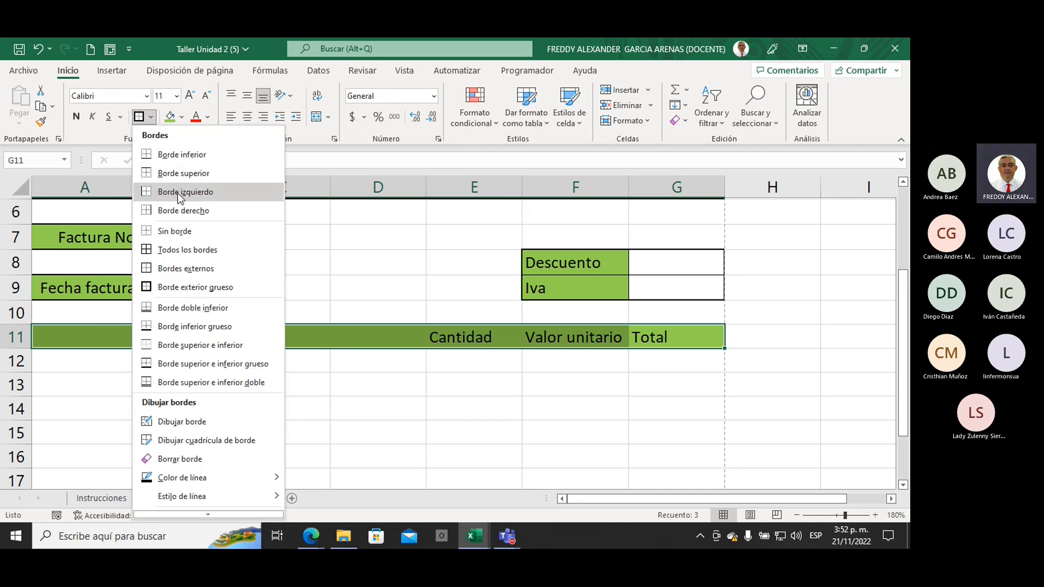
click(188, 250)
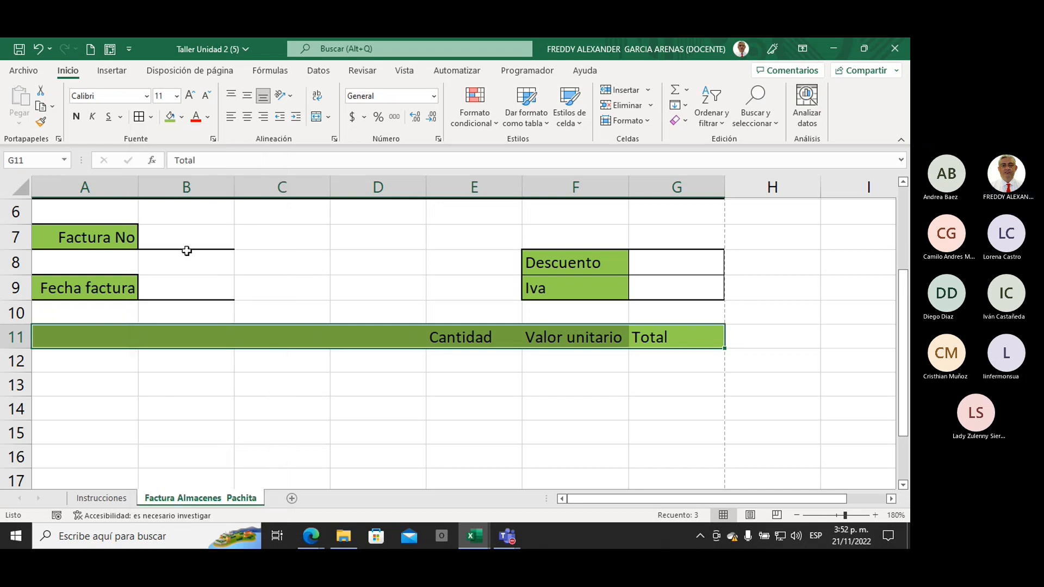
click(434, 424)
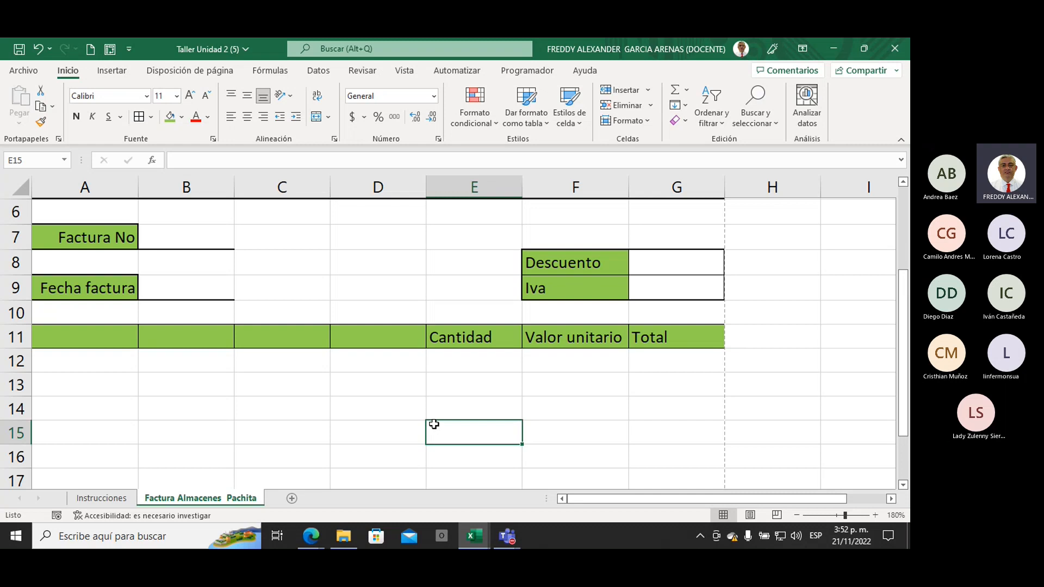
Check the missing column headings in the browser's reference invoice and enter Codigo in A11 of the Excel sheet.
scroll(434, 424, up, 1)
scroll(433, 425, down, 1)
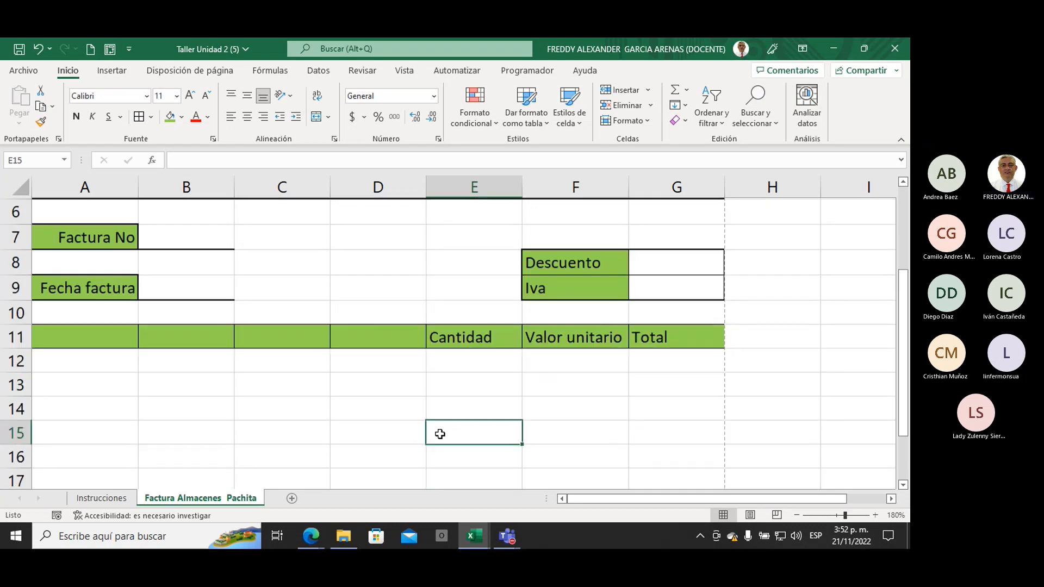
mouse_move(313, 539)
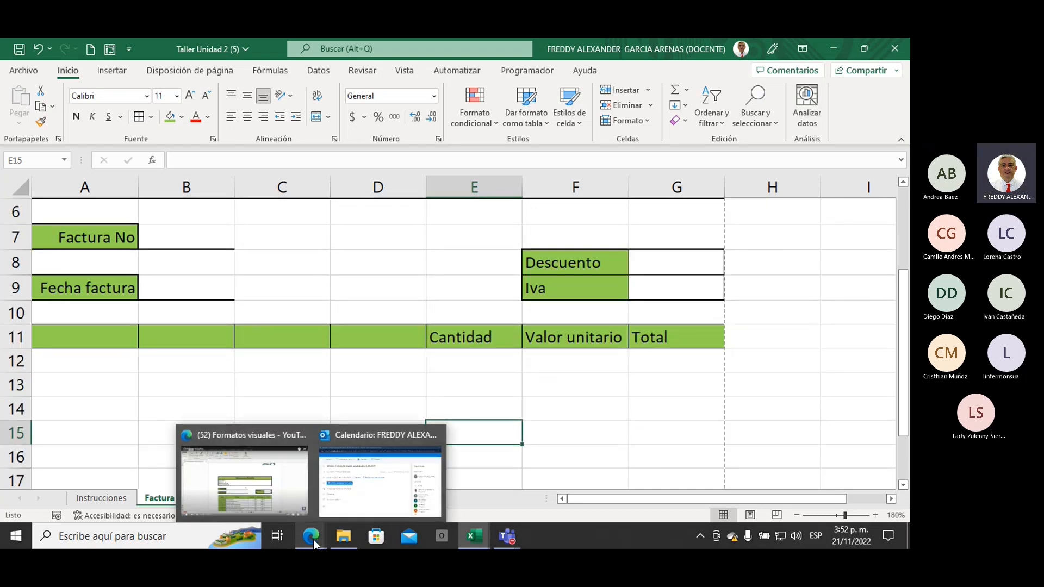
click(285, 497)
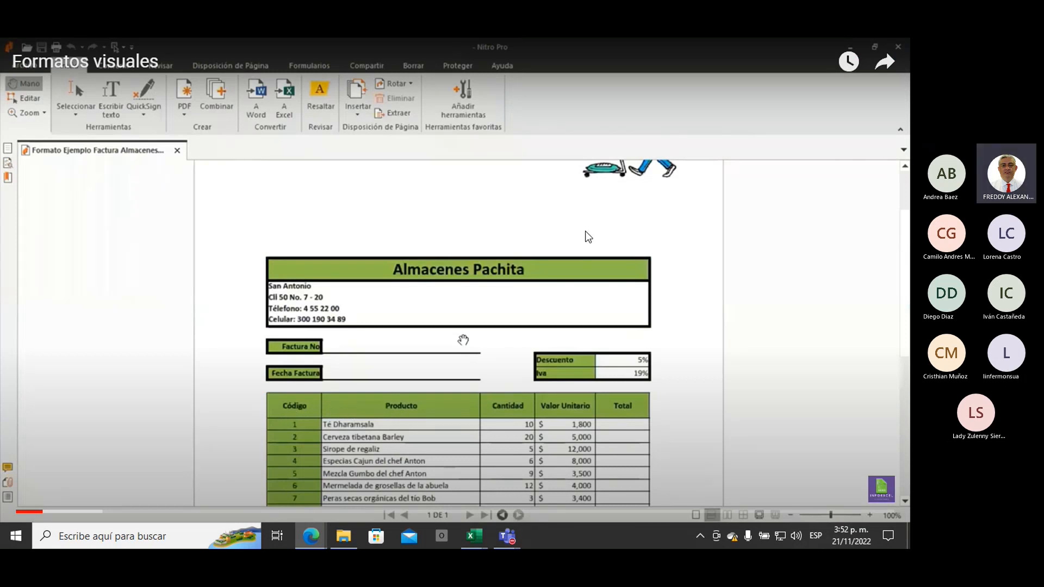
mouse_move(468, 533)
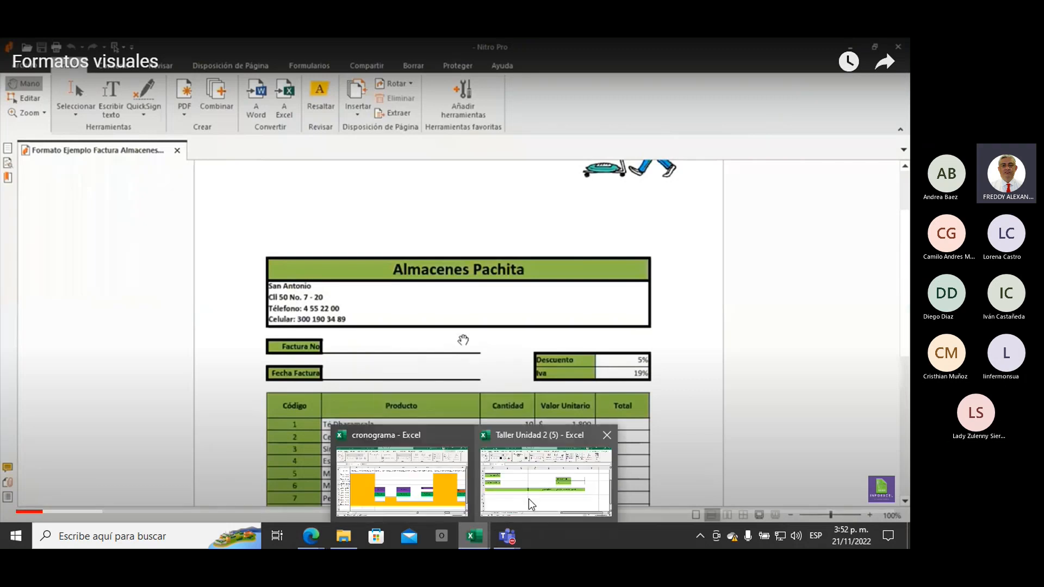
click(528, 498)
click(86, 341)
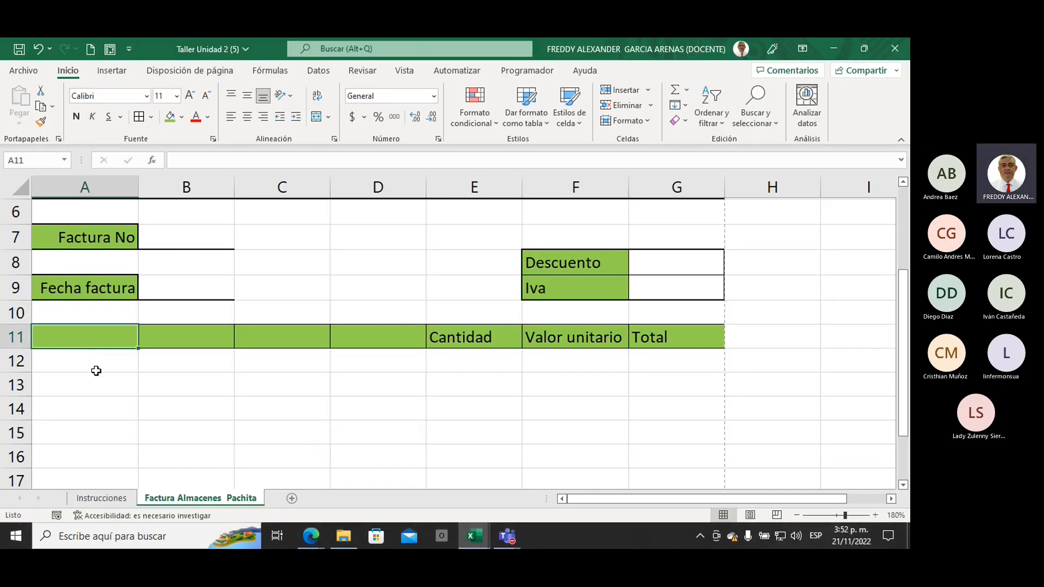
text(Codi)
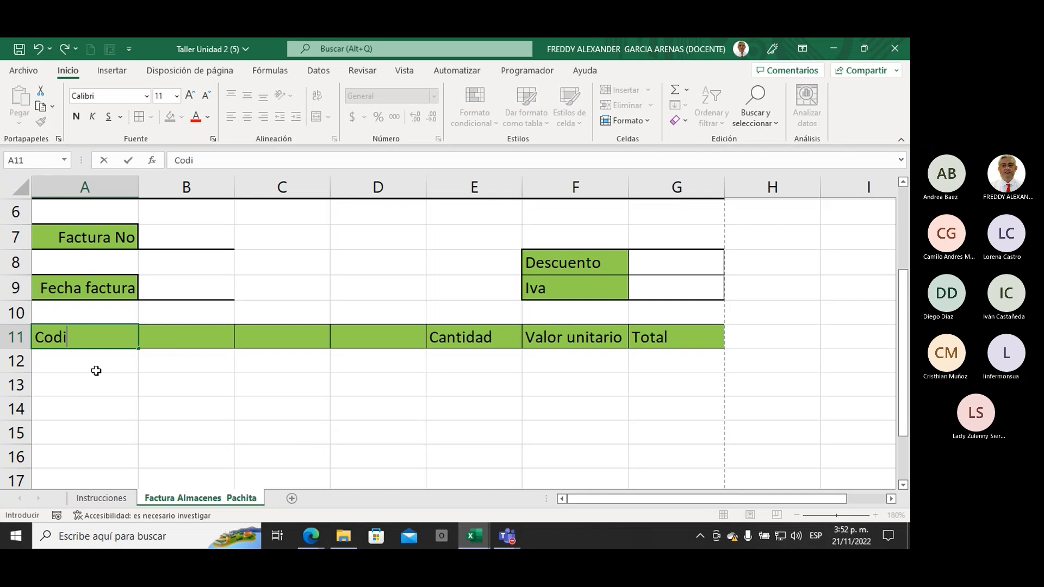
text(go)
click(144, 380)
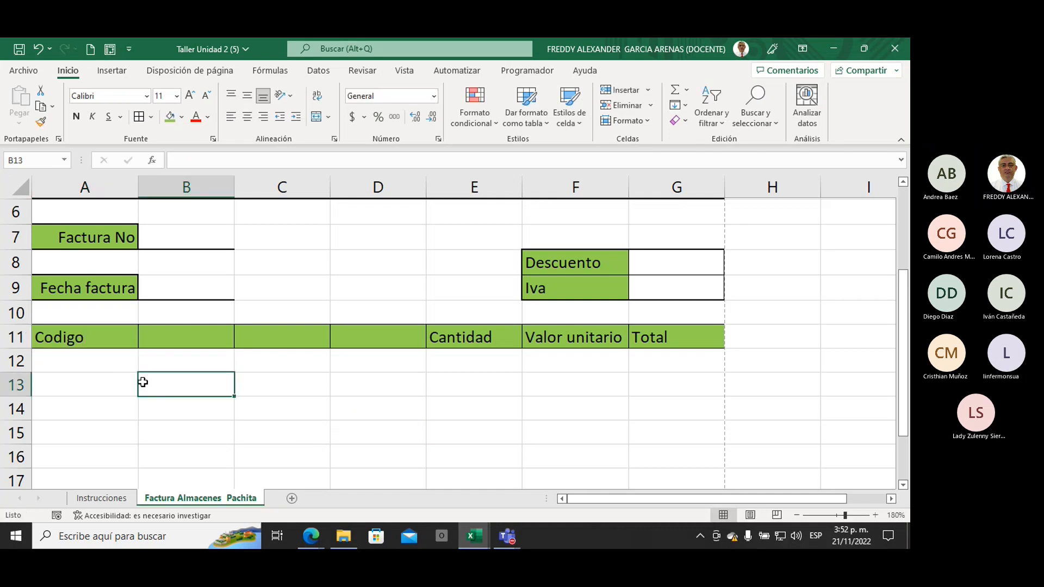
Enter the heading Producto in B11 and merge and center it across B11:D11.
click(163, 337)
text(Pr)
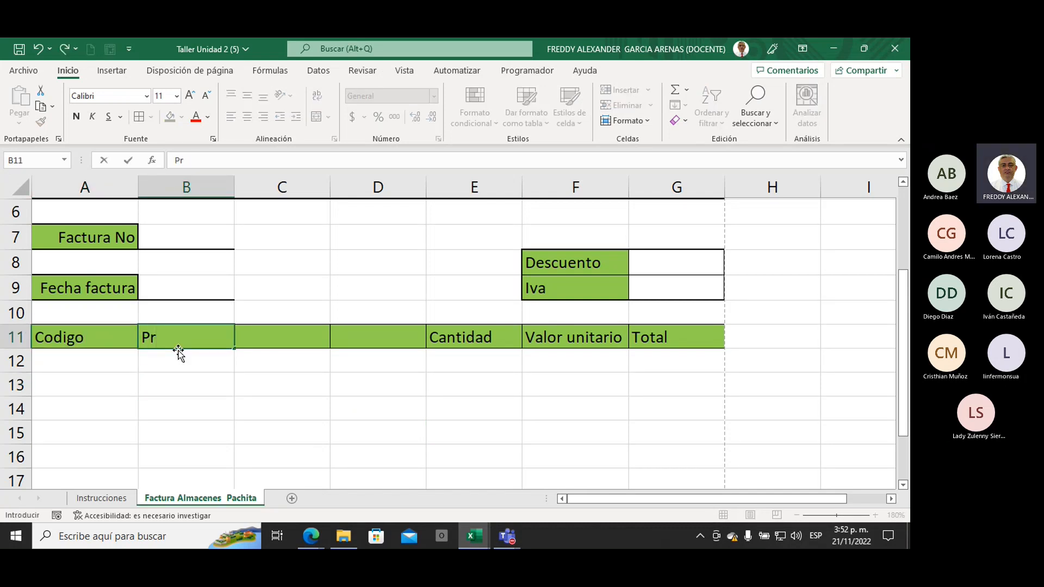
text(oducto)
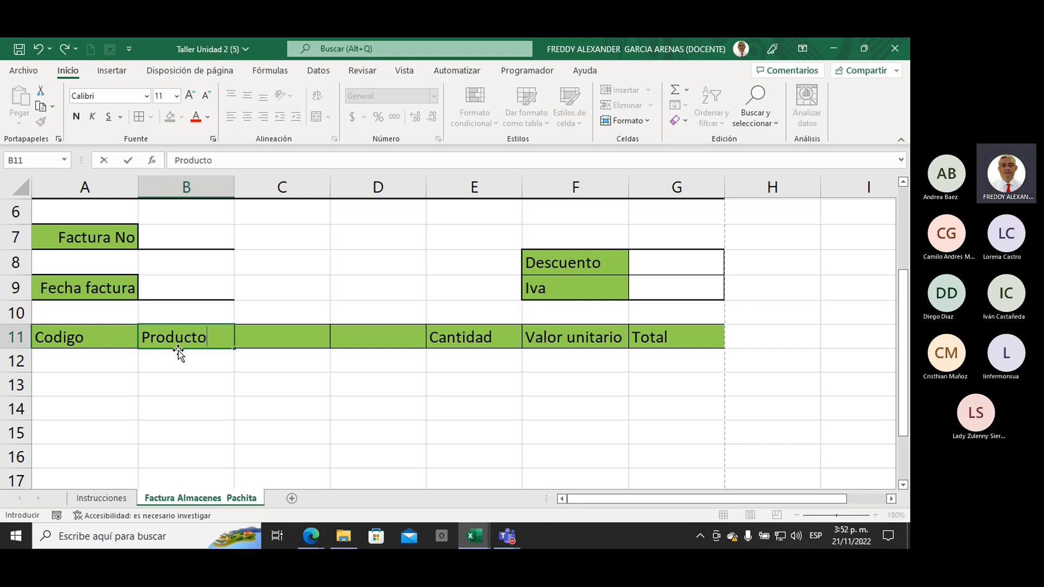
click(218, 370)
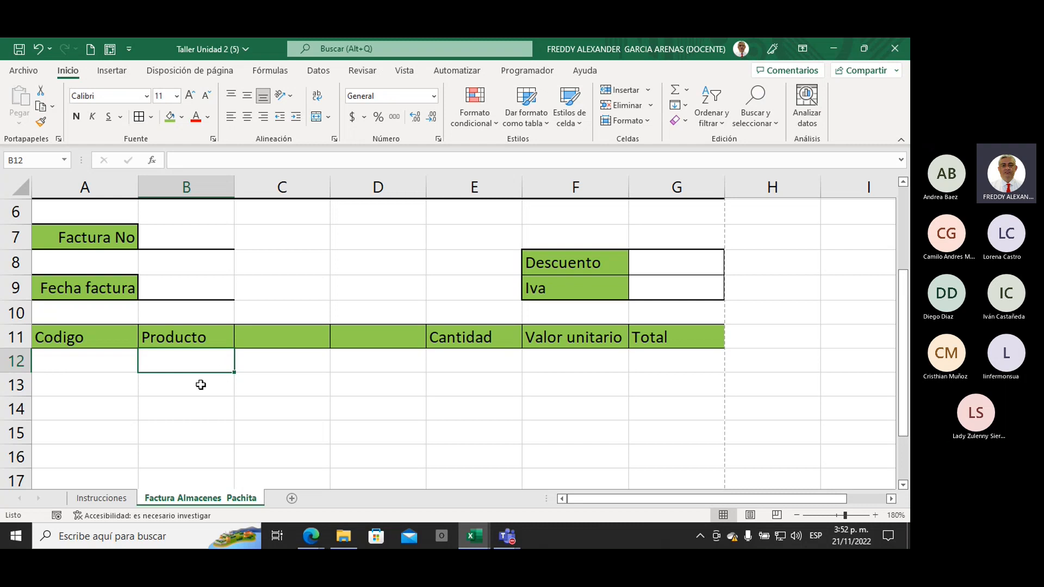
drag(203, 339, 368, 339)
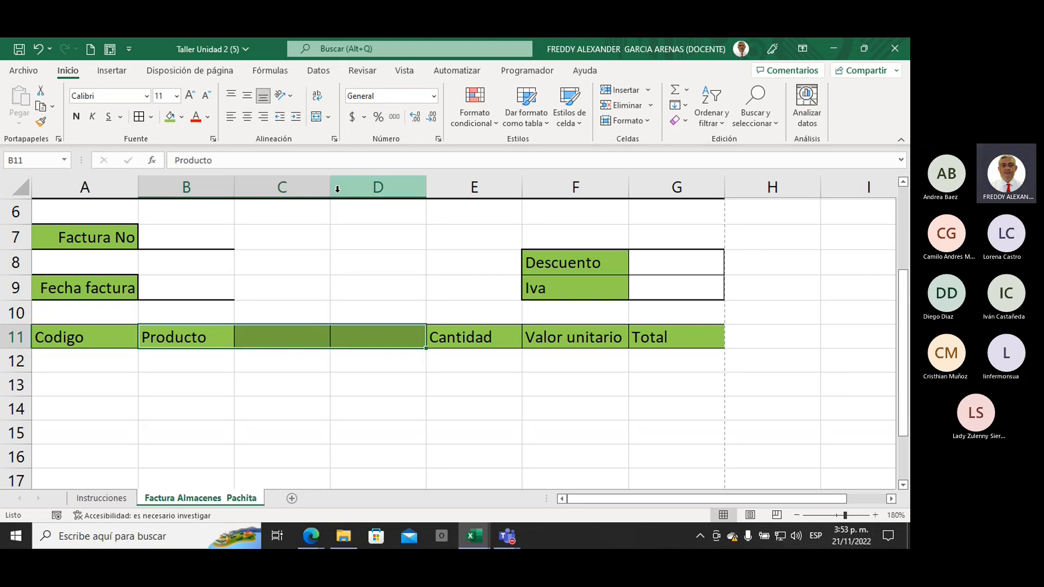
click(316, 117)
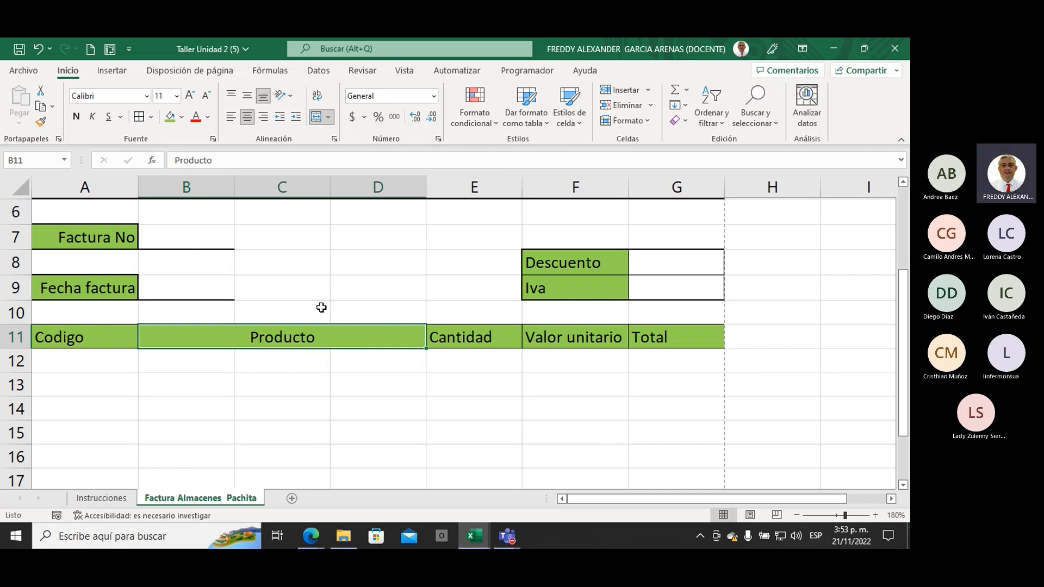
Center the headings Codigo in A11 and Cantidad, Valor unitario and Total in E11:G11.
scroll(321, 307, up, 2)
scroll(305, 333, down, 3)
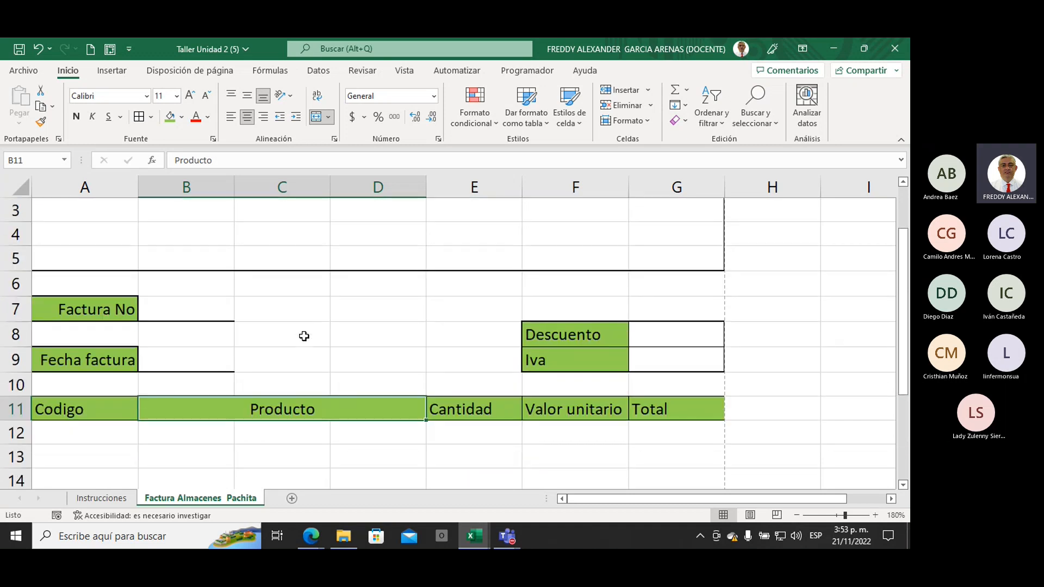
click(81, 267)
scroll(205, 307, up, 3)
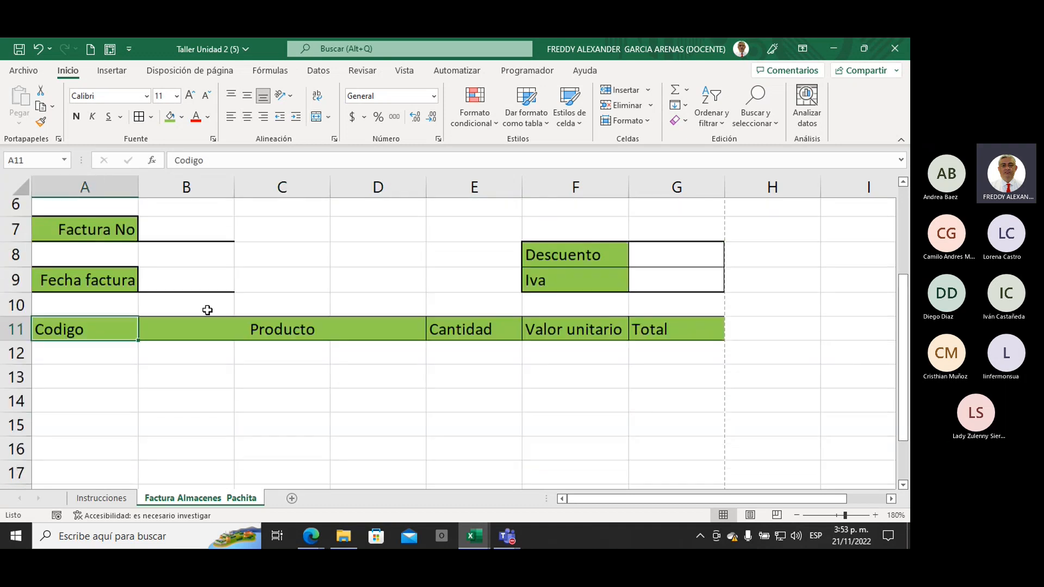
click(246, 120)
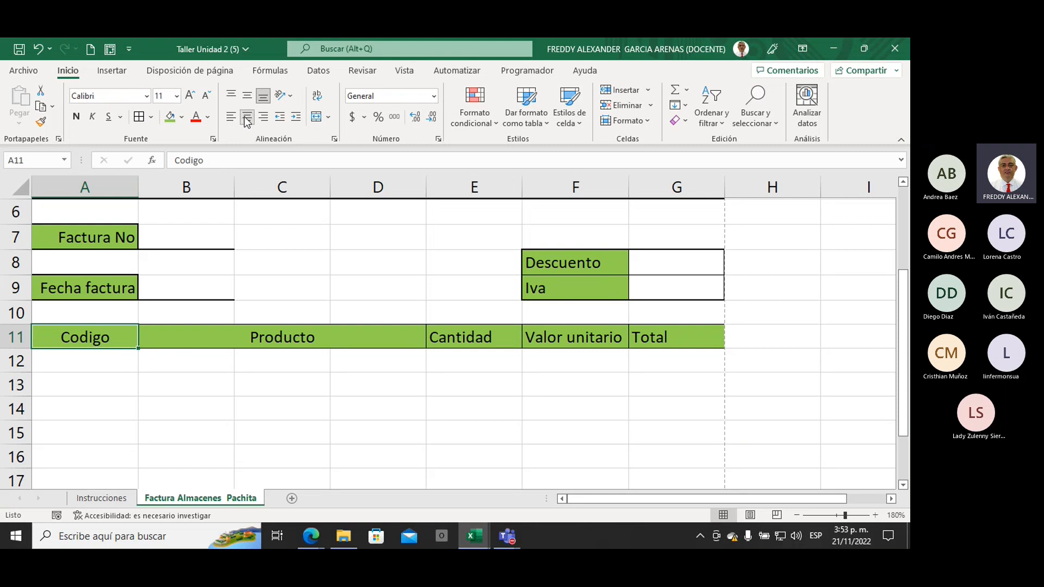
click(473, 336)
drag(474, 336, 649, 336)
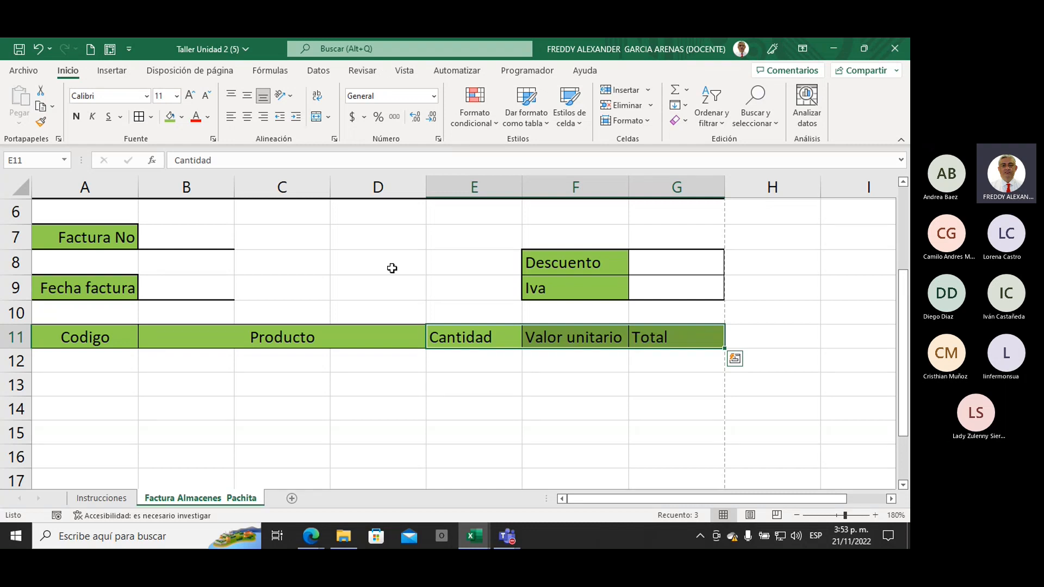
click(250, 121)
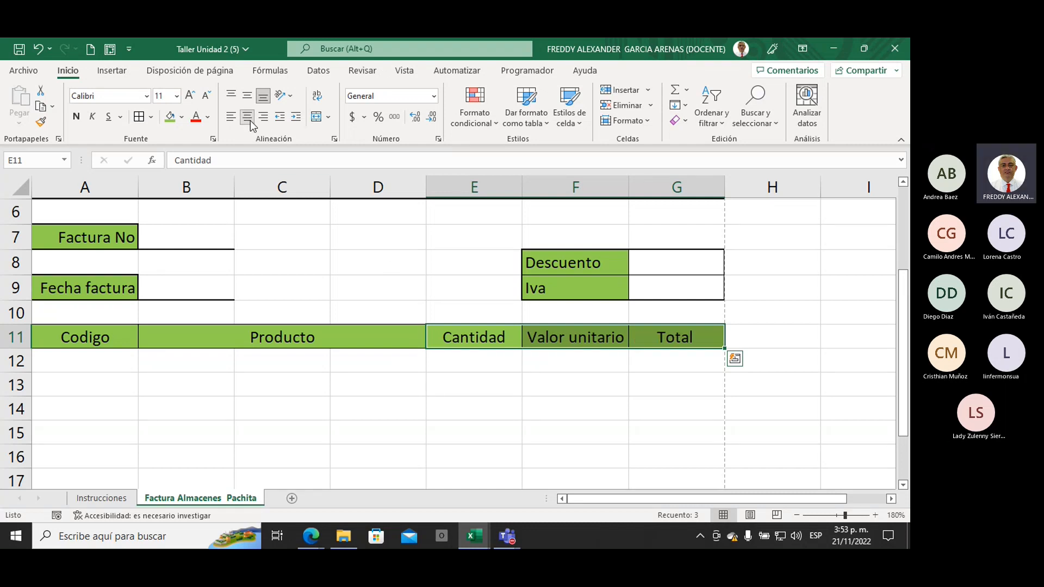
click(395, 388)
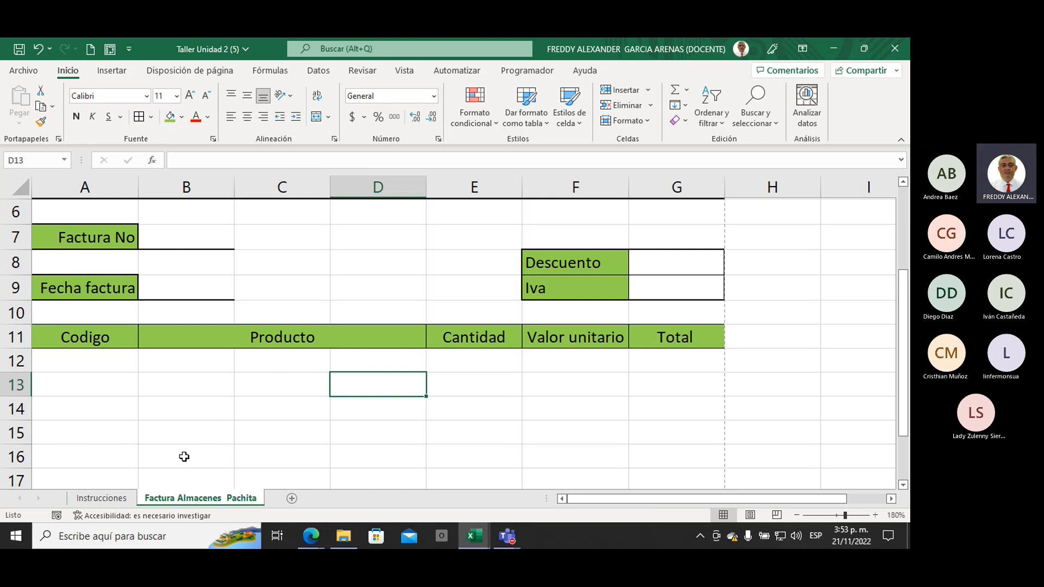
Check the Factura No line in the browser's reference invoice and merge and center B7:D7 in the Excel sheet.
click(312, 528)
click(295, 498)
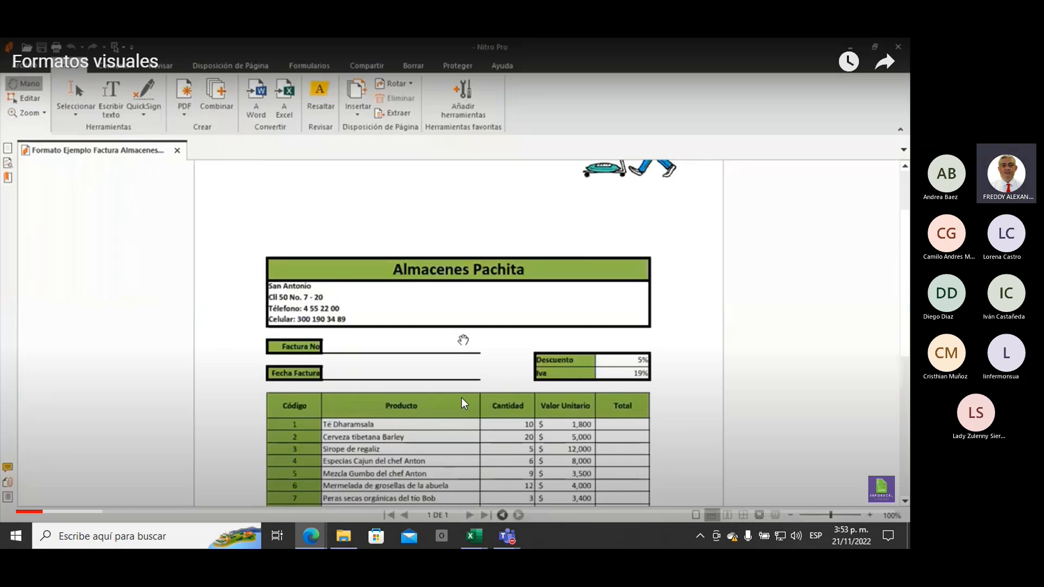
mouse_move(312, 535)
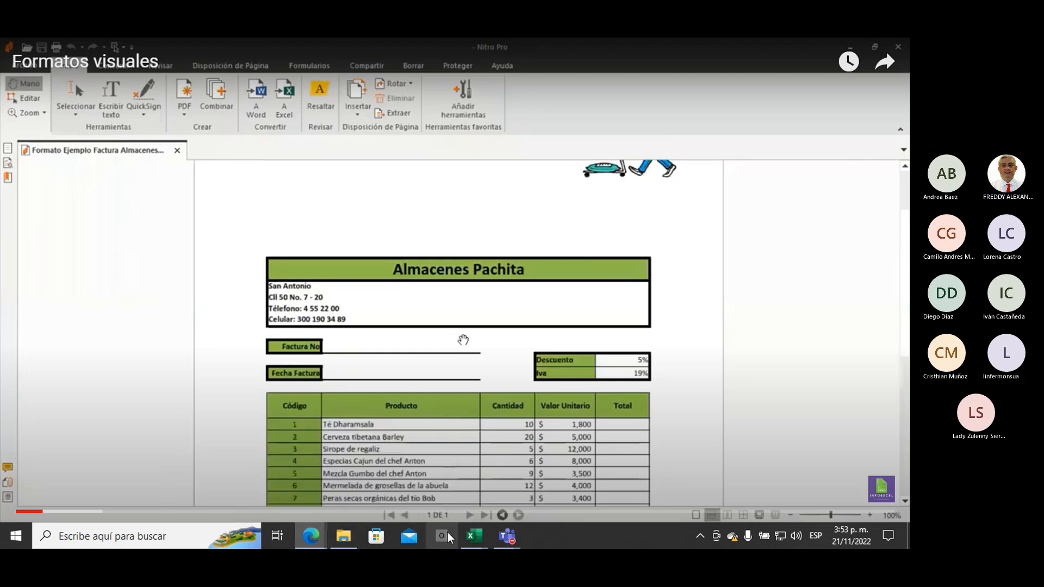
click(489, 501)
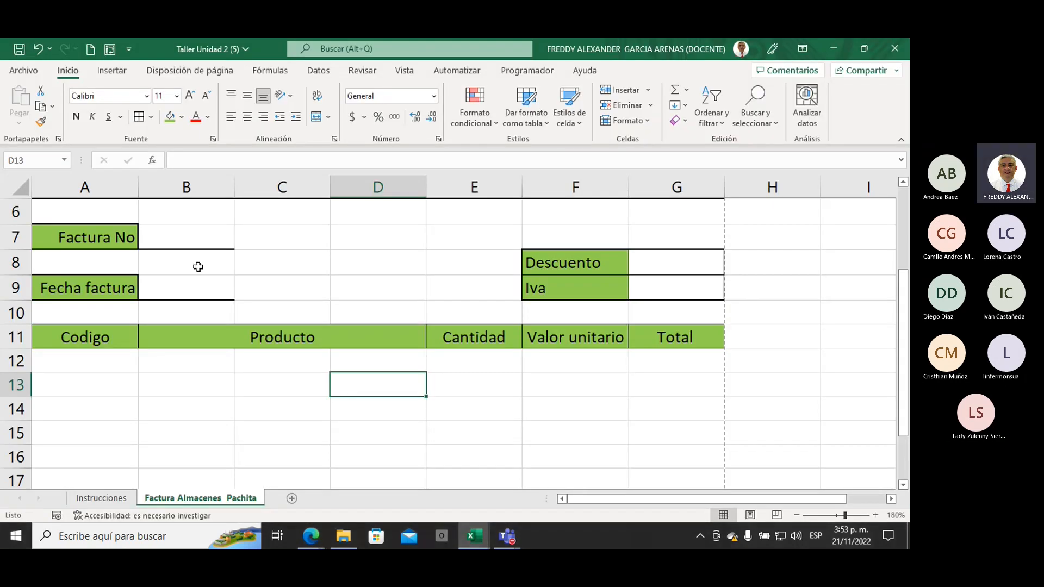
click(175, 233)
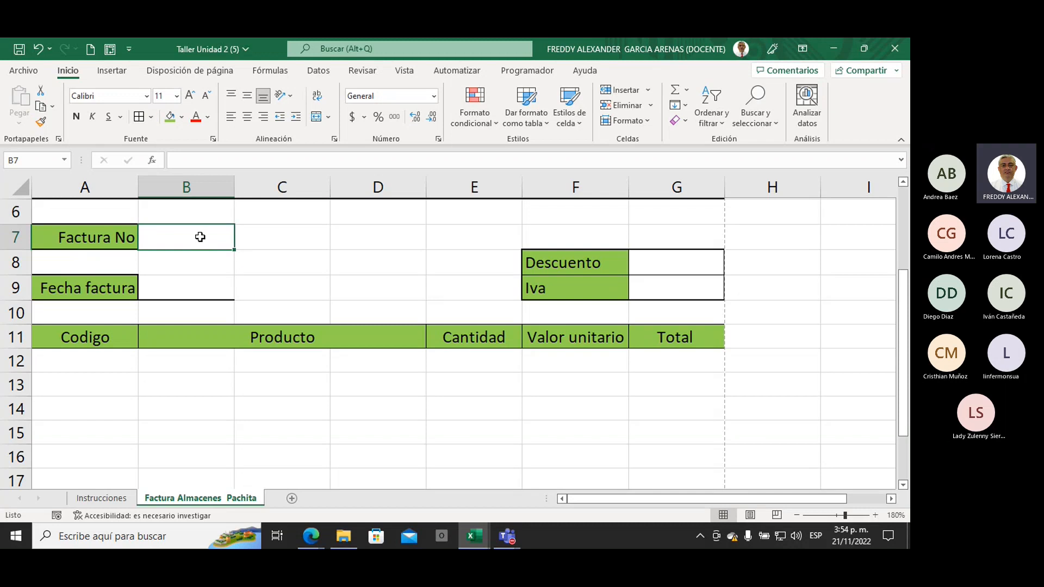
drag(231, 237, 361, 236)
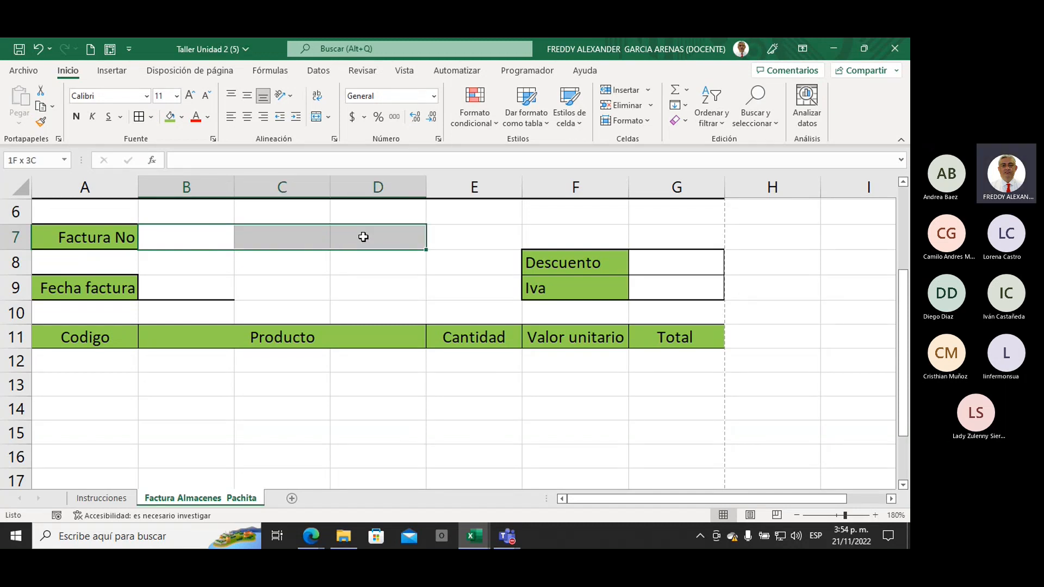
click(318, 118)
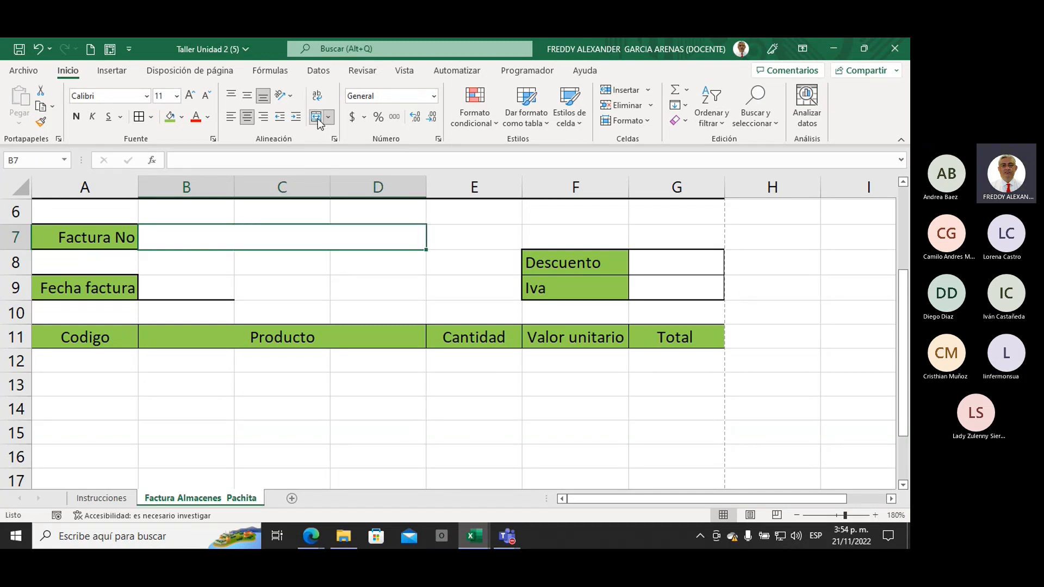
click(343, 291)
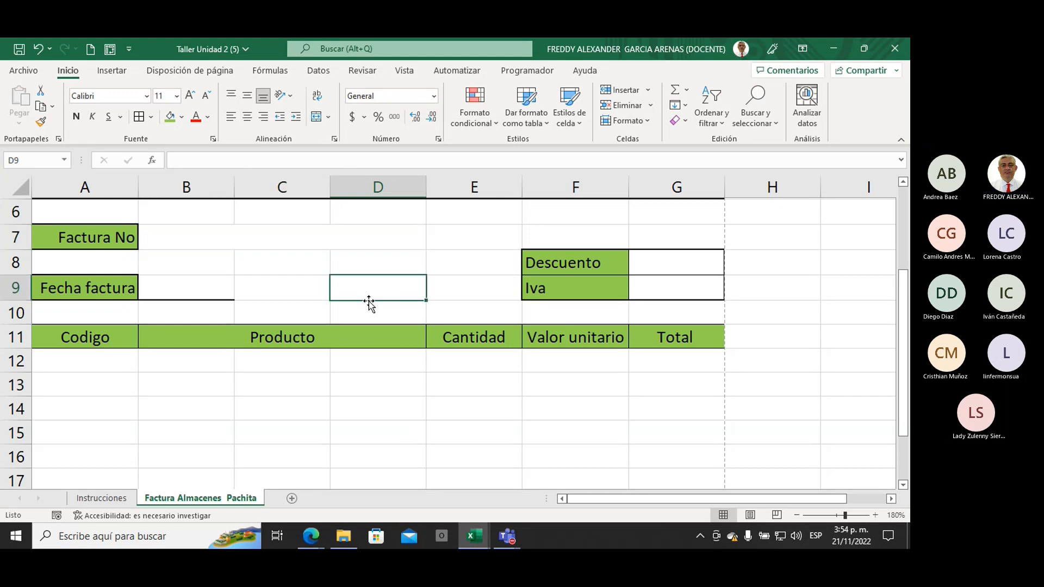
Apply a thick bottom border to the merged cell B7:D7 beside Factura No.
click(197, 240)
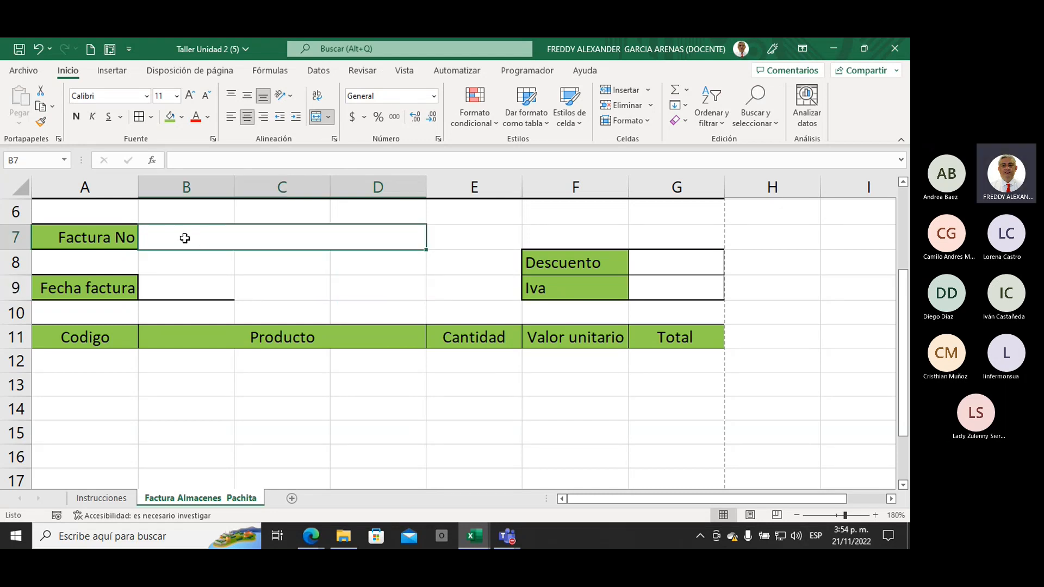
click(152, 117)
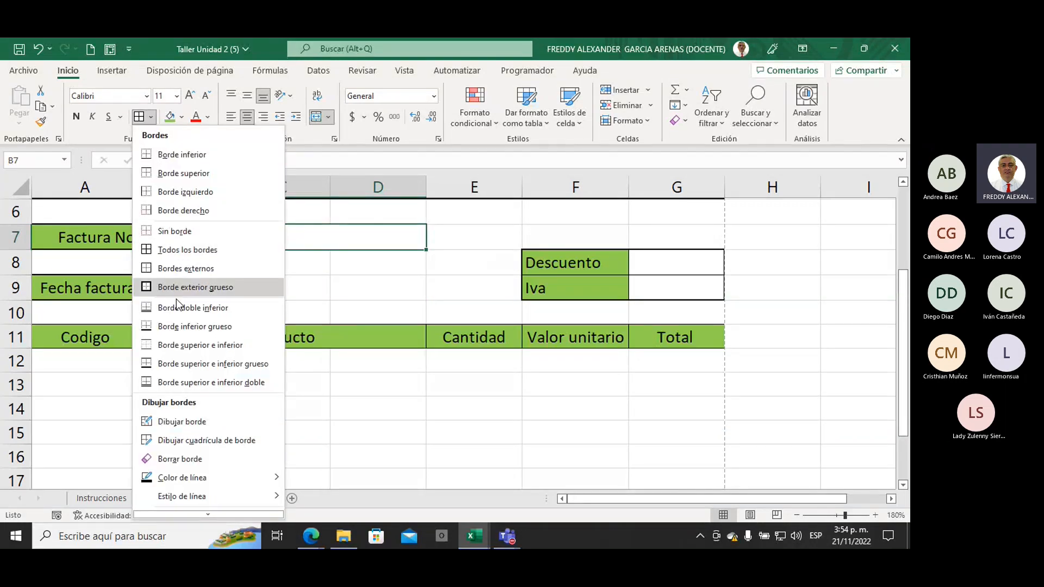
click(182, 327)
click(418, 282)
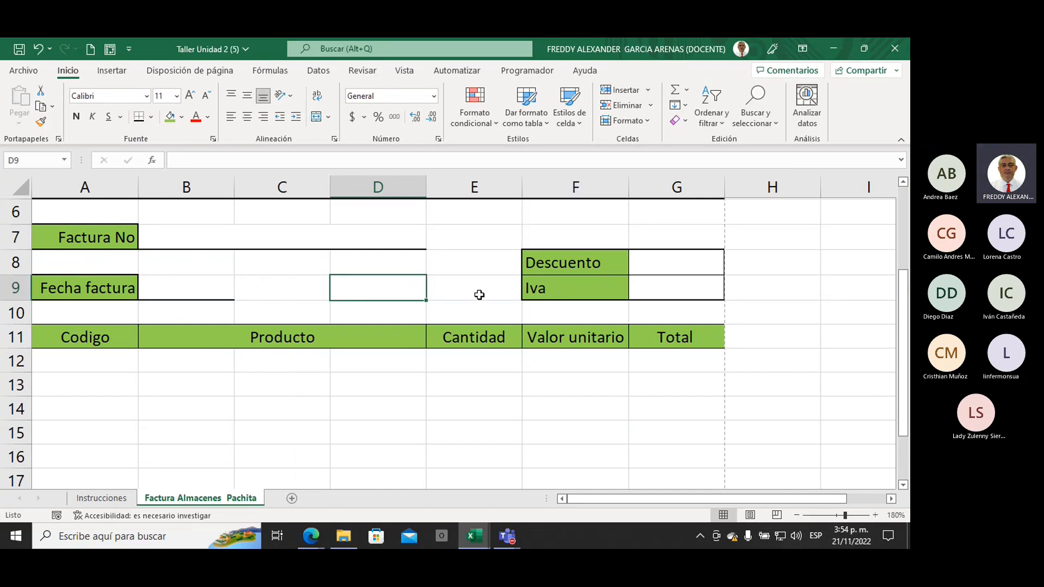
Extend the thick bottom border beside Fecha factura across C9:D9.
click(266, 285)
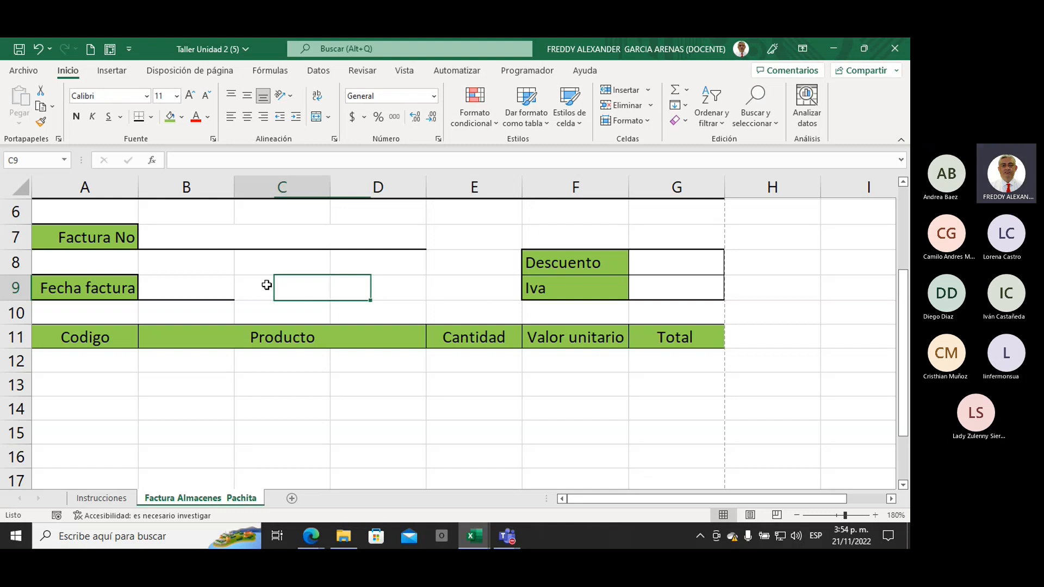
drag(264, 285, 356, 287)
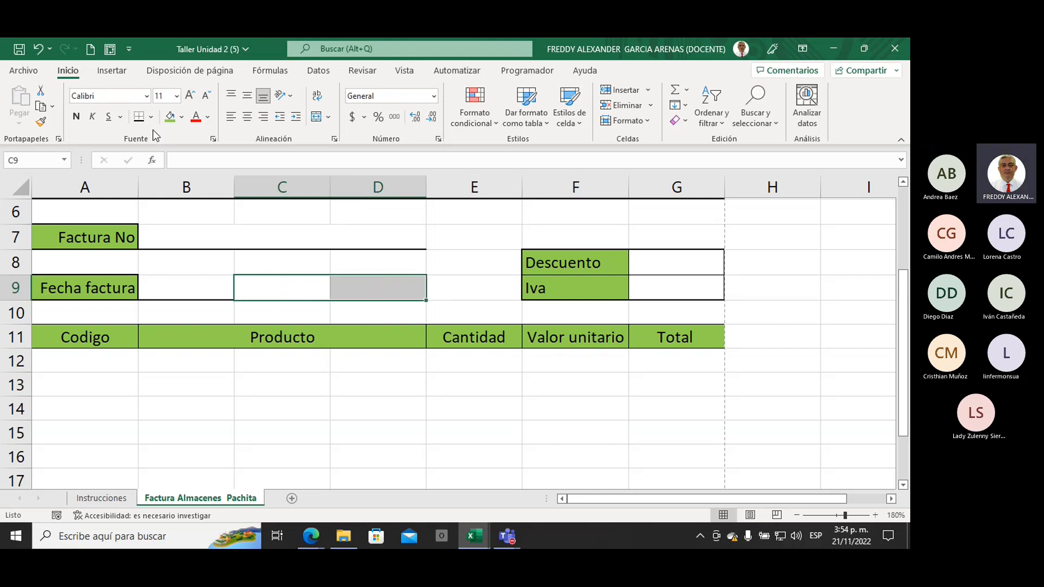
click(481, 290)
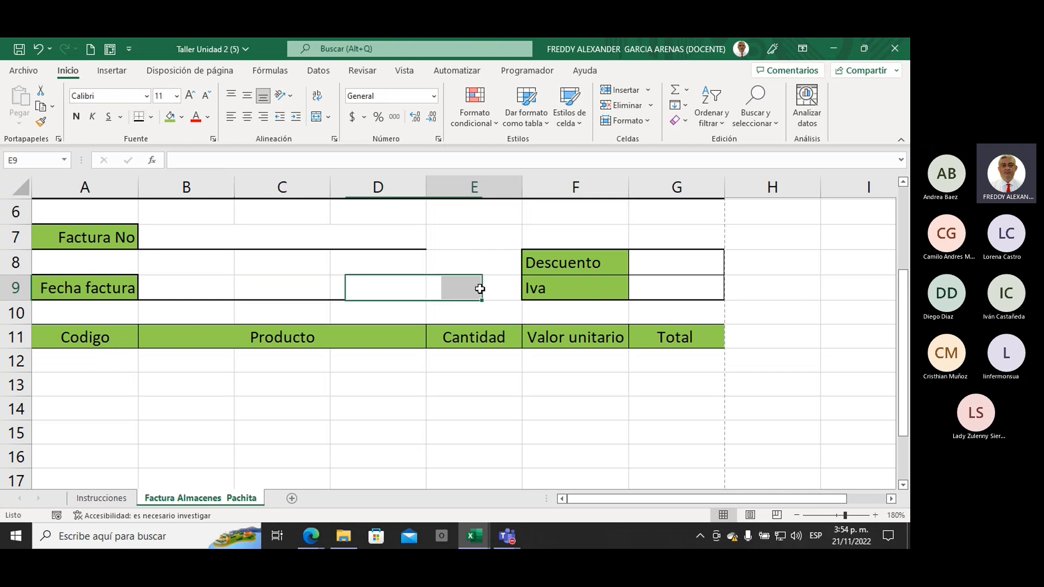
click(256, 239)
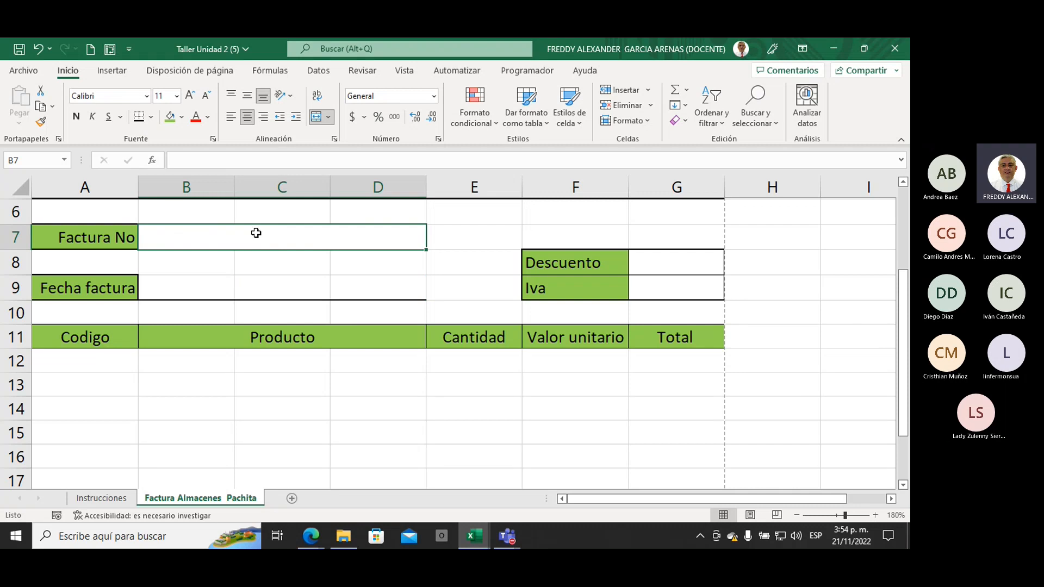
click(181, 288)
click(262, 276)
click(361, 279)
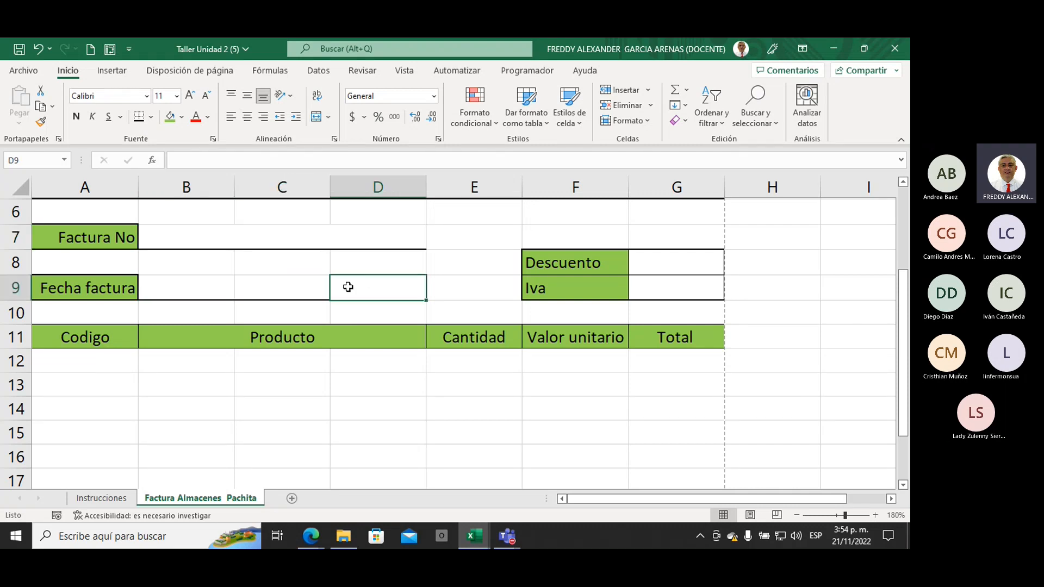
Examine the invoice layout in the print preview and return to the sheet.
click(21, 70)
click(47, 274)
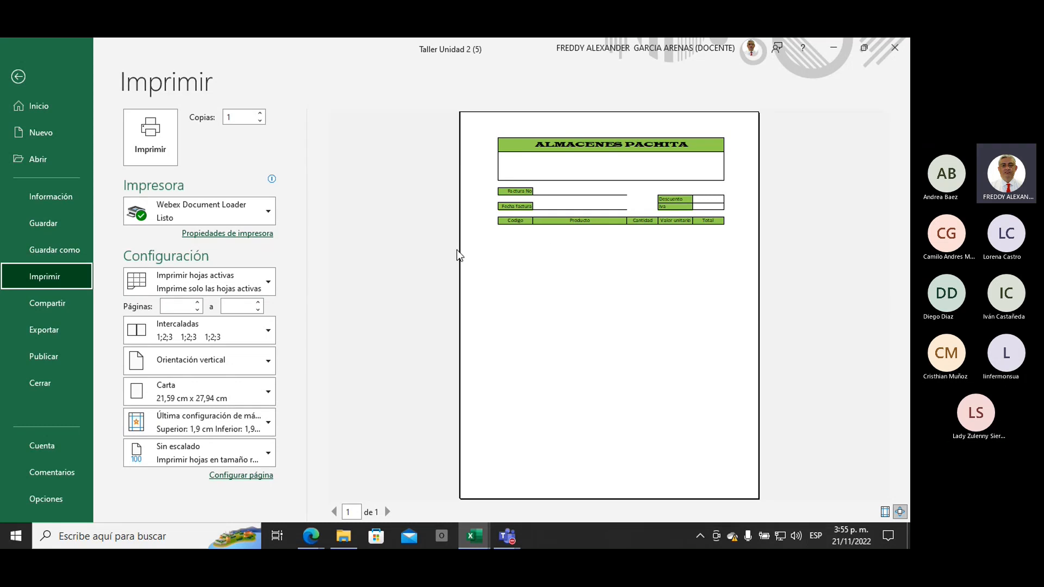
click(16, 77)
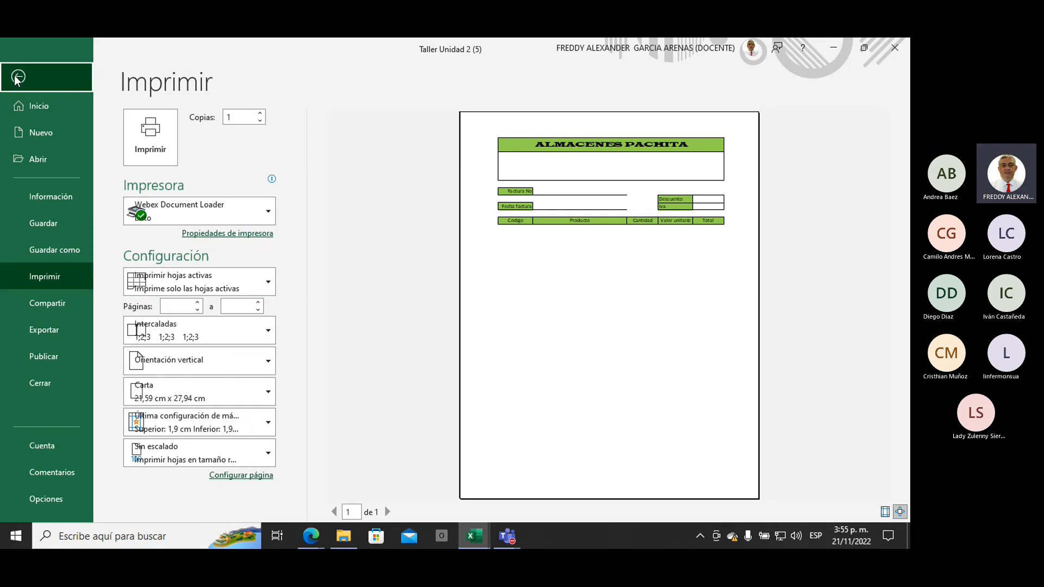
Examine the lower product rows and the totals box of the reference invoice in the browser video.
scroll(417, 369, down, 1)
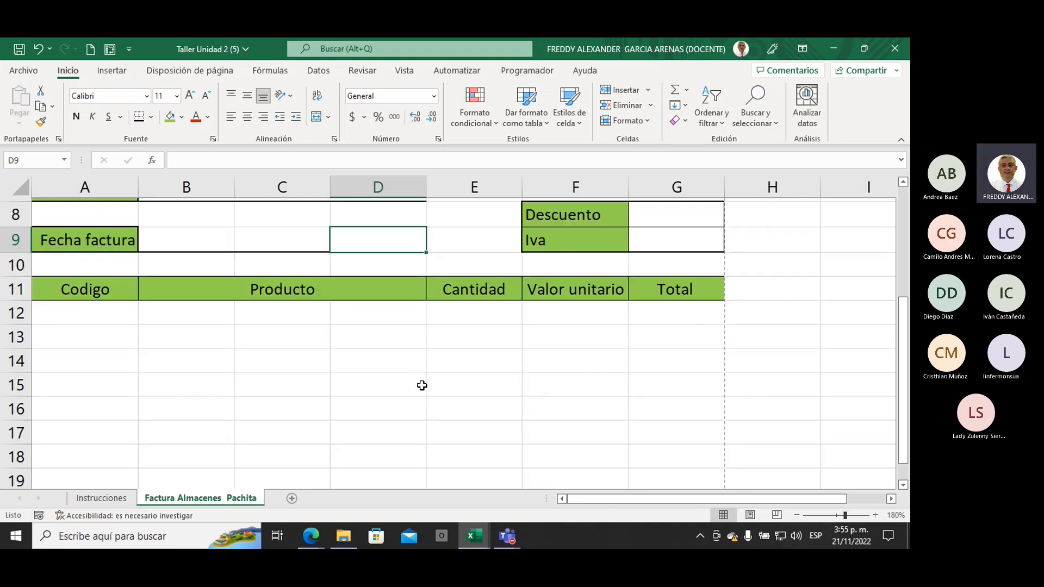
scroll(422, 384, up, 2)
scroll(424, 390, down, 2)
scroll(426, 389, up, 1)
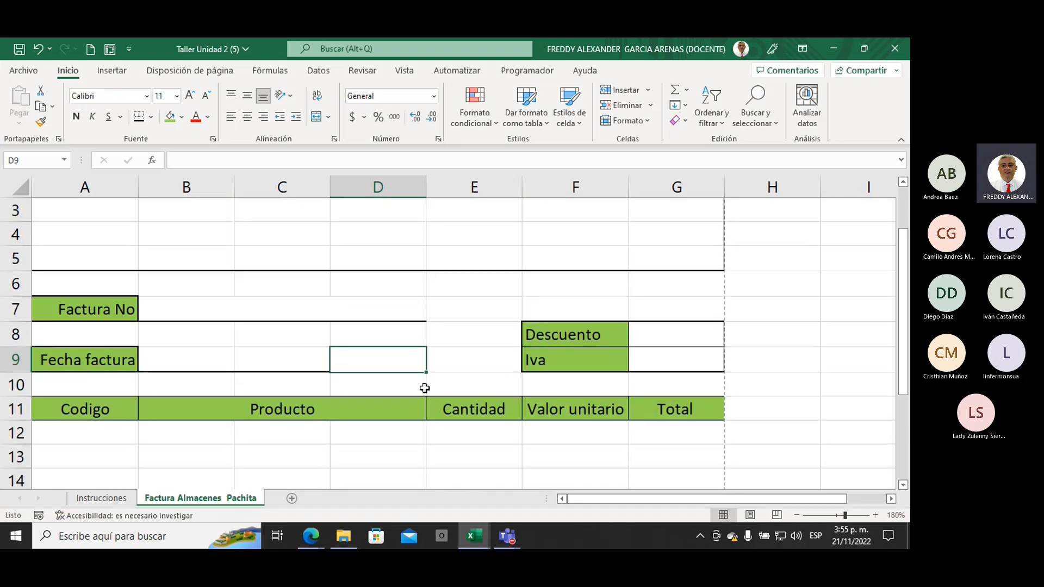
mouse_move(310, 536)
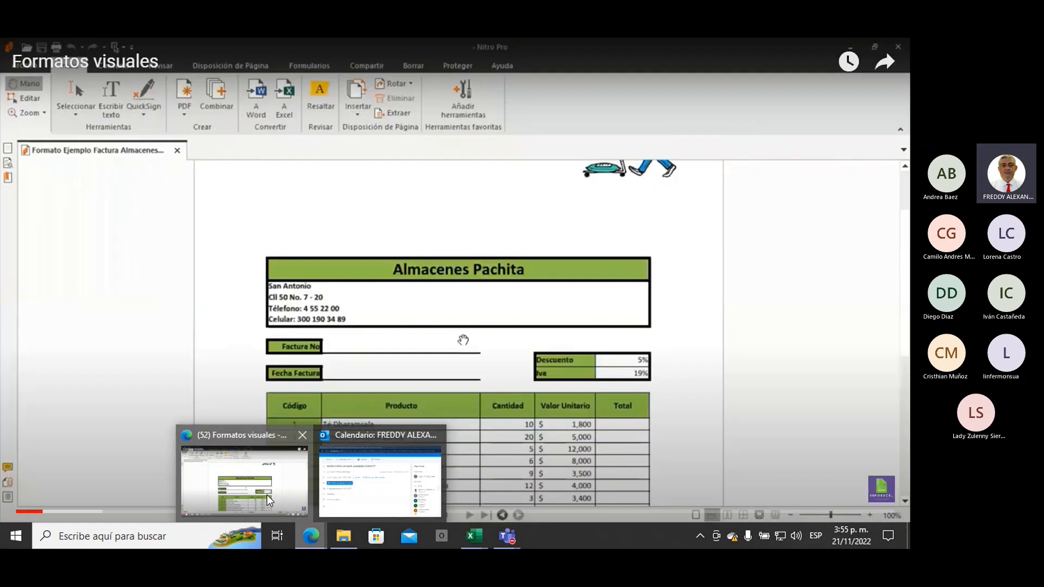
click(266, 495)
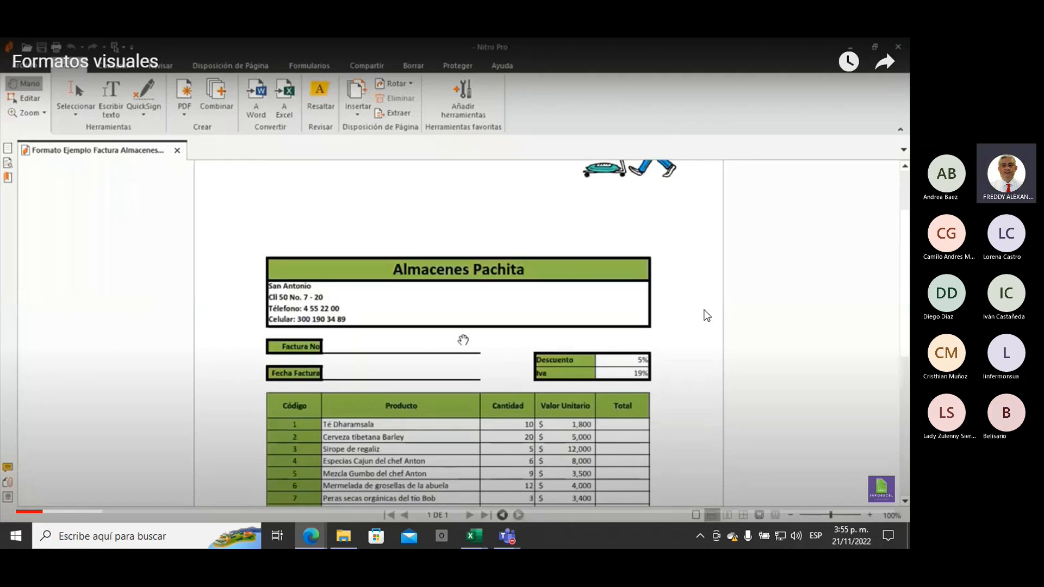
scroll(703, 310, down, 3)
scroll(699, 316, up, 3)
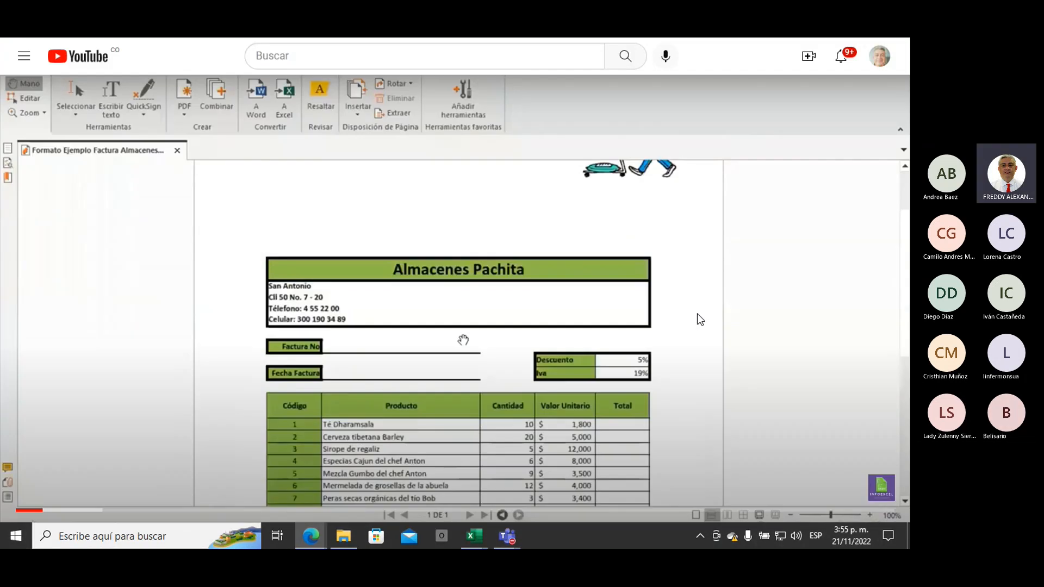
drag(49, 512, 51, 513)
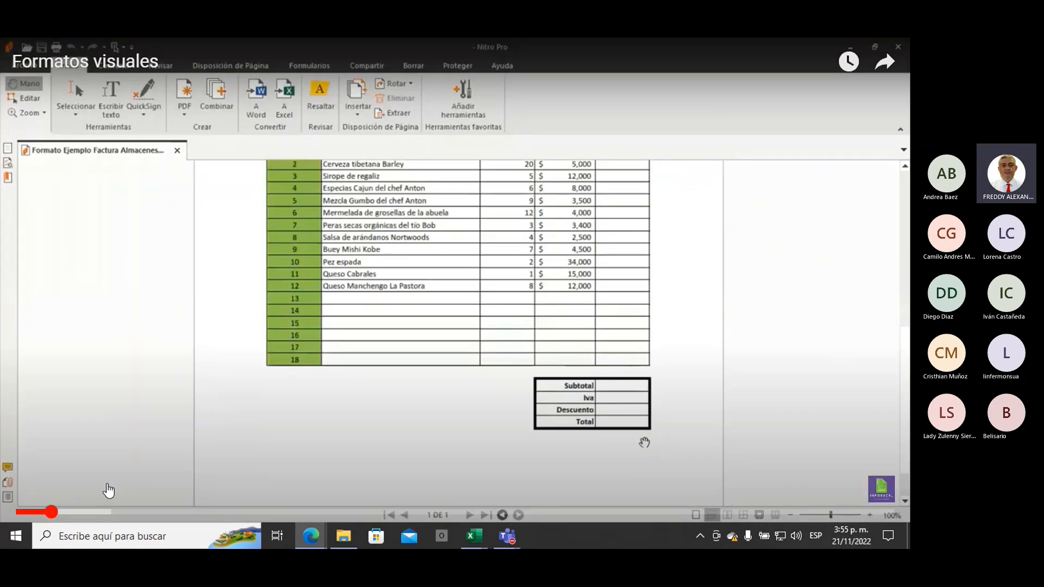
click(481, 409)
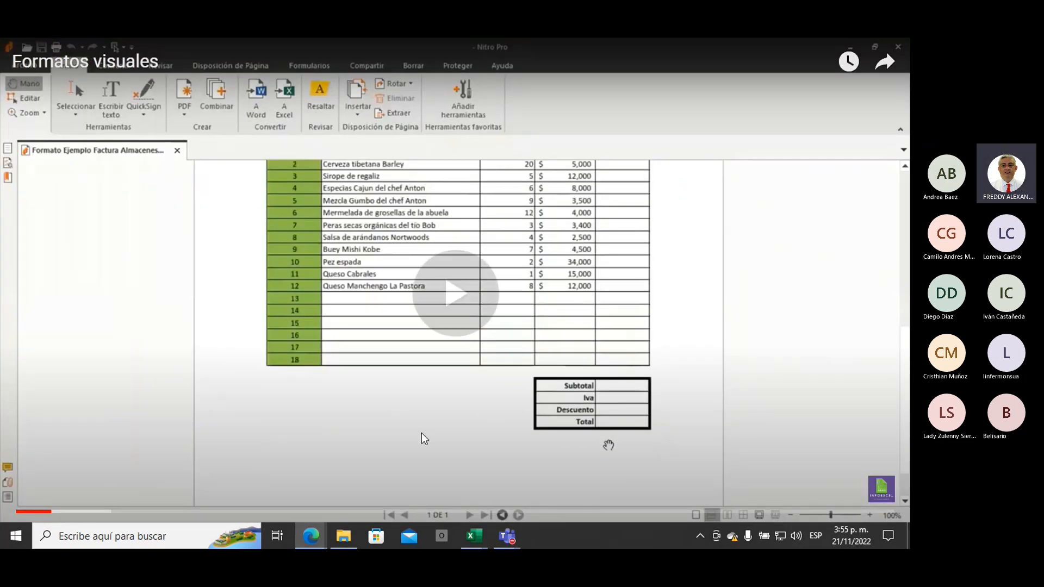
click(258, 488)
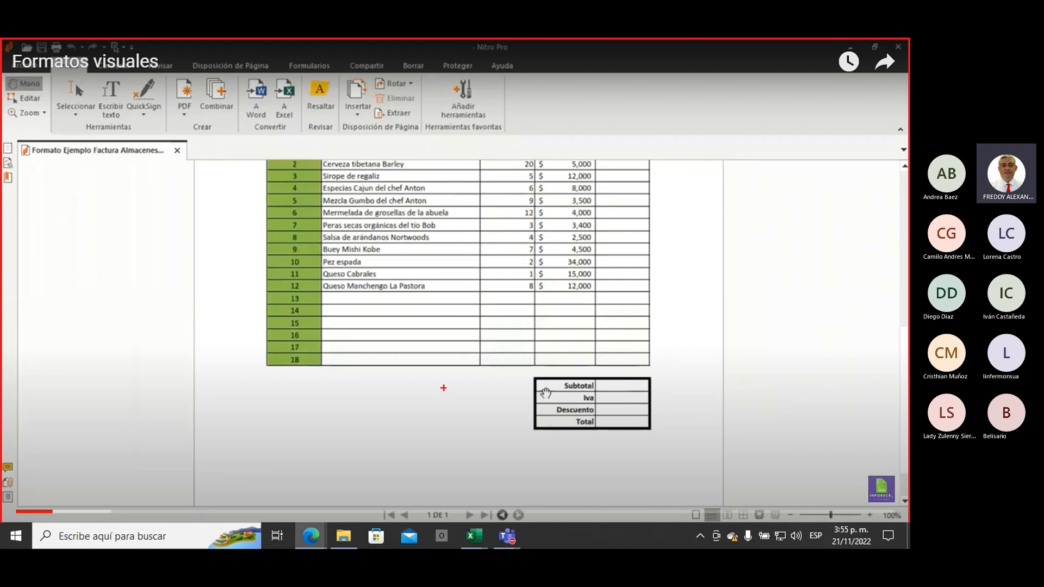
Mark the Subtotal, Iva, Descuento and Total box and code row 18 with red freehand annotations, and exit the full-screen video.
mouse_move(432, 407)
mouse_down()
mouse_move(506, 404)
mouse_move(521, 384)
mouse_move(595, 368)
mouse_move(677, 402)
mouse_move(544, 459)
mouse_move(514, 427)
mouse_move(519, 402)
mouse_up()
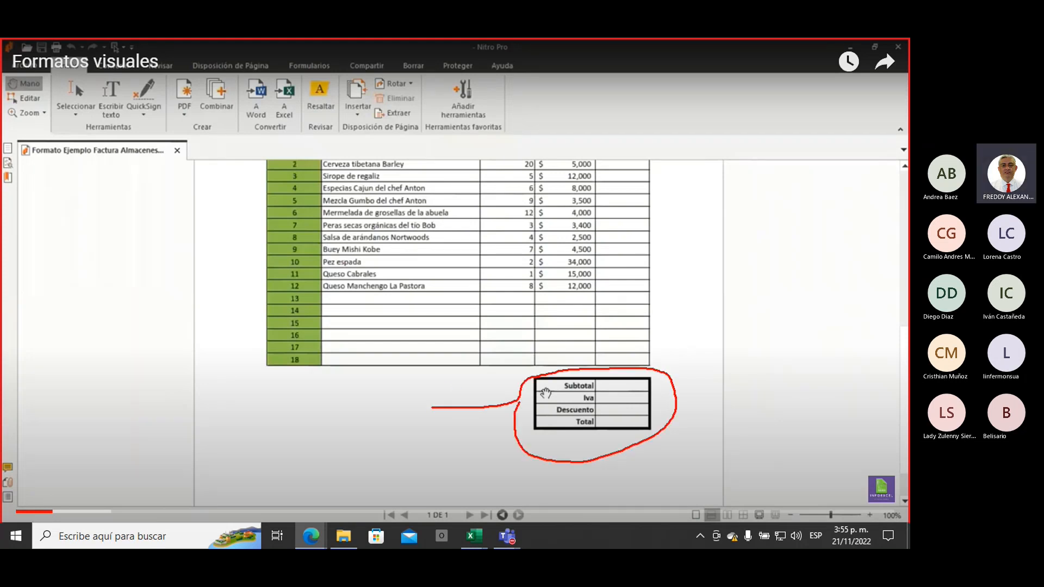
mouse_move(568, 229)
mouse_down()
mouse_move(577, 331)
mouse_move(583, 313)
mouse_up()
mouse_move(610, 250)
mouse_down()
mouse_move(613, 328)
mouse_move(623, 317)
mouse_up()
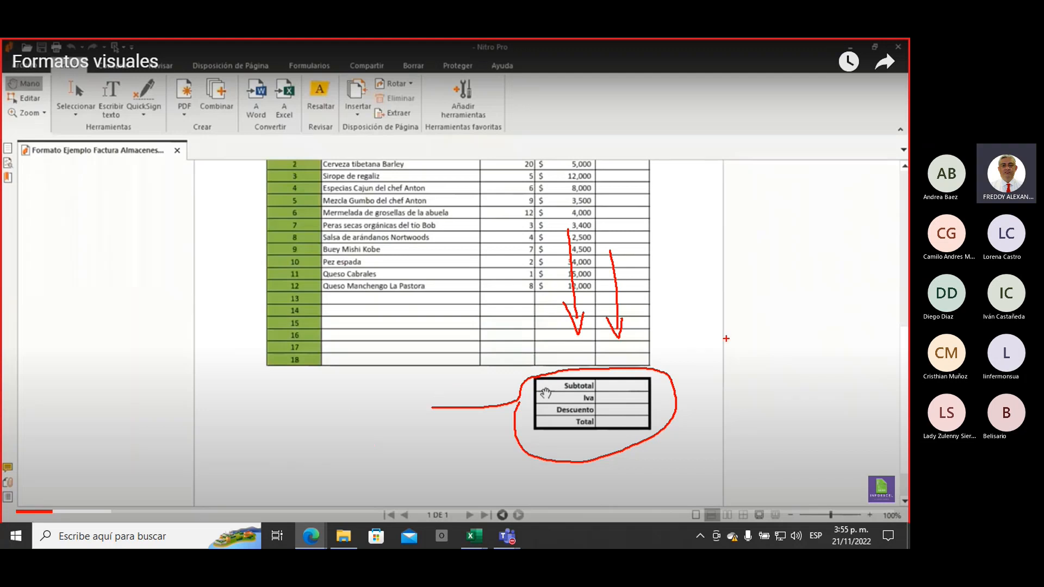
mouse_move(726, 338)
mouse_down()
mouse_move(667, 365)
mouse_move(694, 369)
mouse_up()
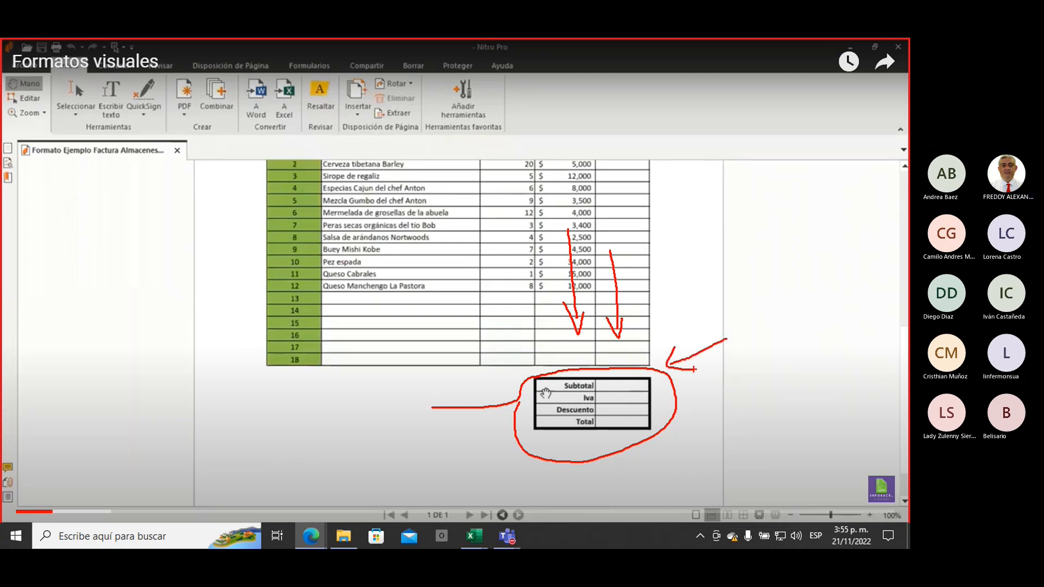
drag(217, 322, 251, 362)
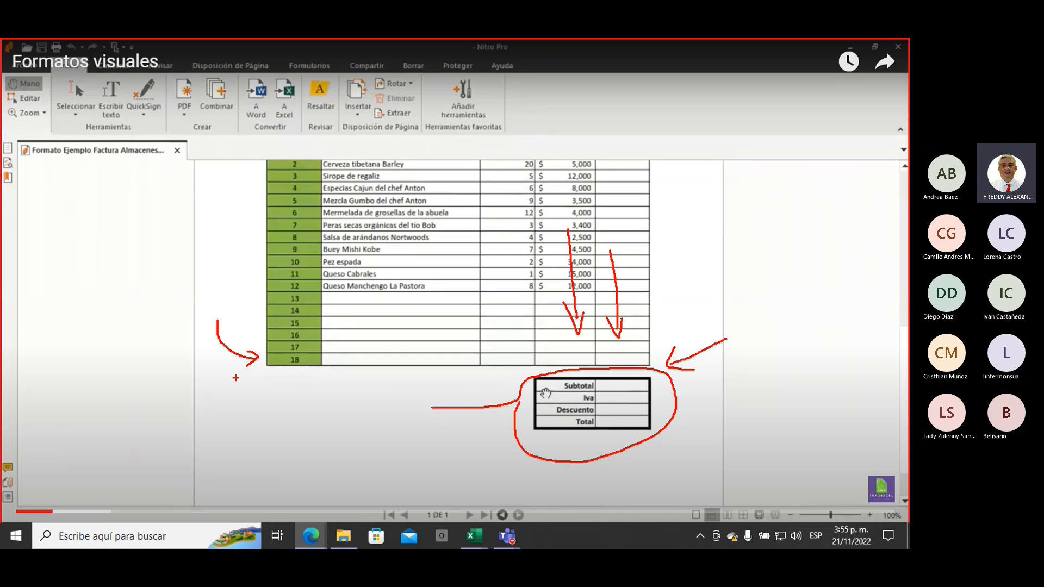
key(Escape)
key(Escape)
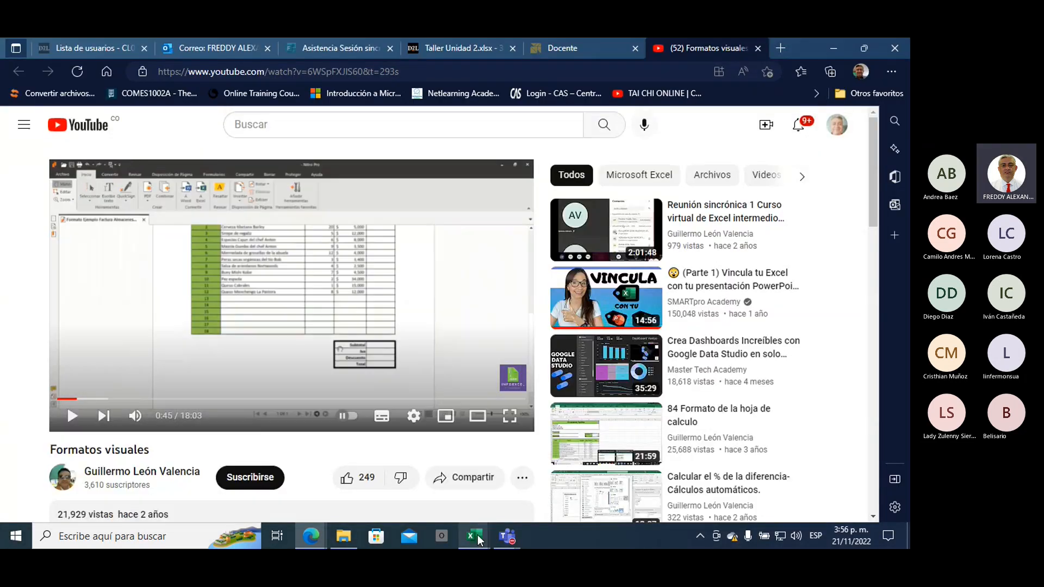
Switch to the Excel invoice sheet, fill cell A12 under Codigo green and enter a centered 1.
mouse_move(477, 534)
click(487, 510)
scroll(259, 283, down, 4)
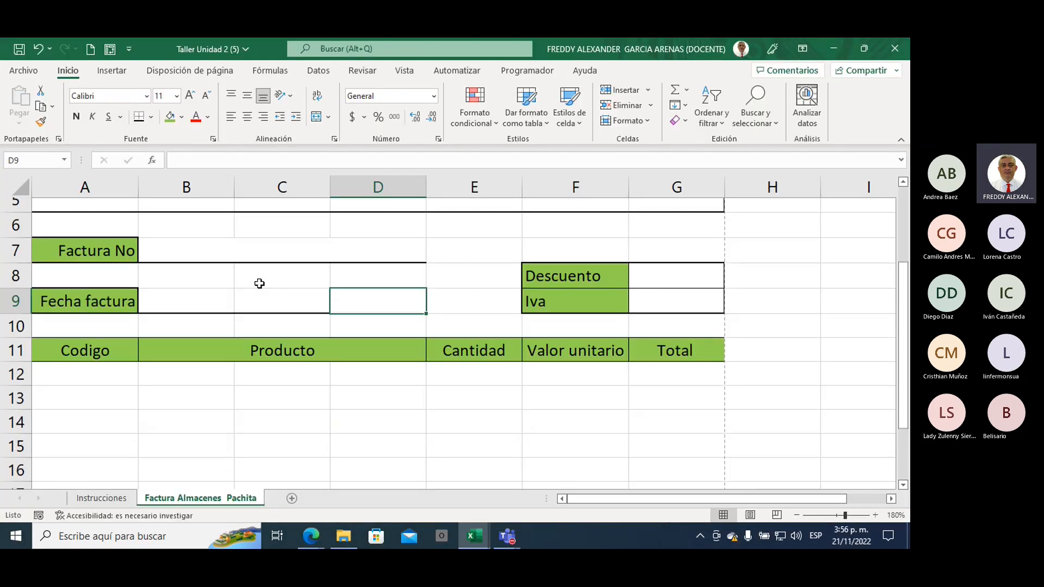
scroll(260, 282, up, 5)
scroll(259, 283, down, 3)
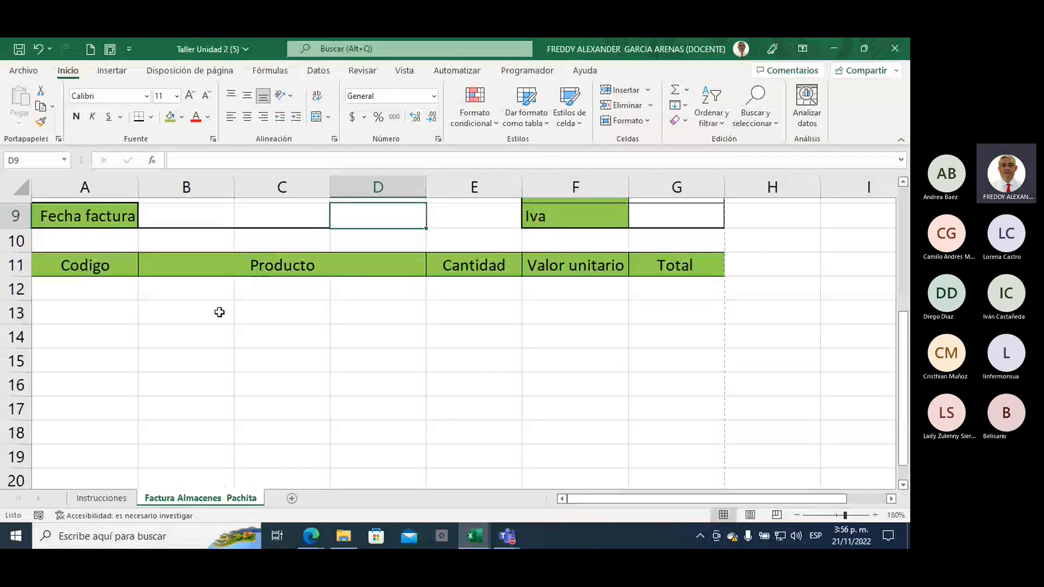
click(83, 290)
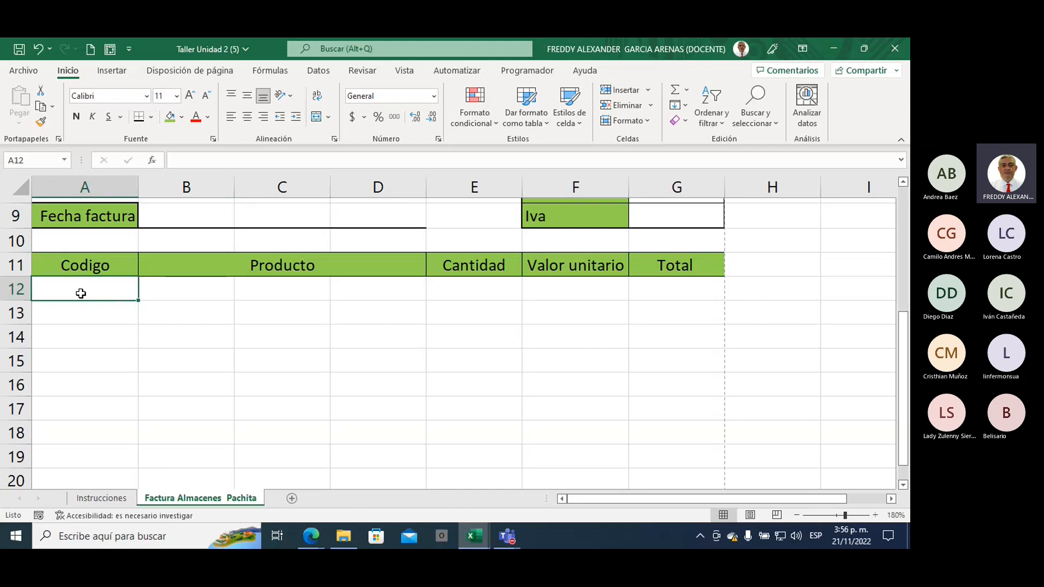
click(170, 116)
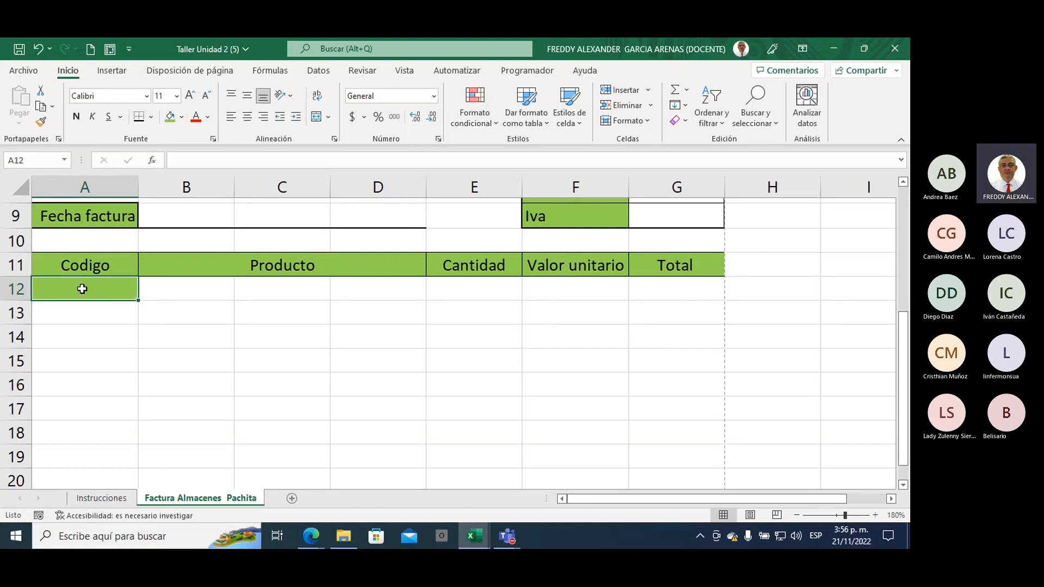
text(1)
click(105, 340)
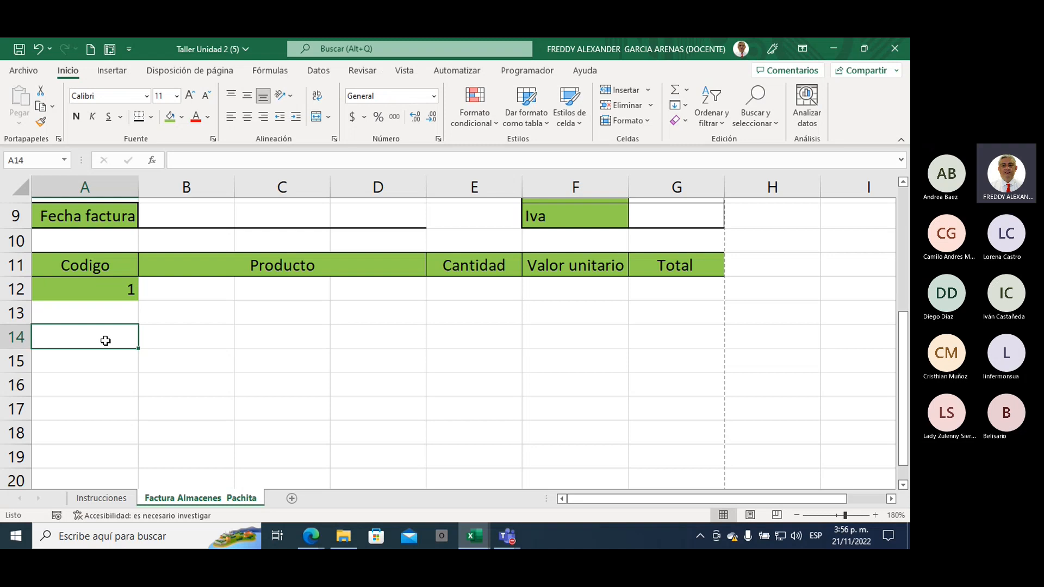
click(95, 293)
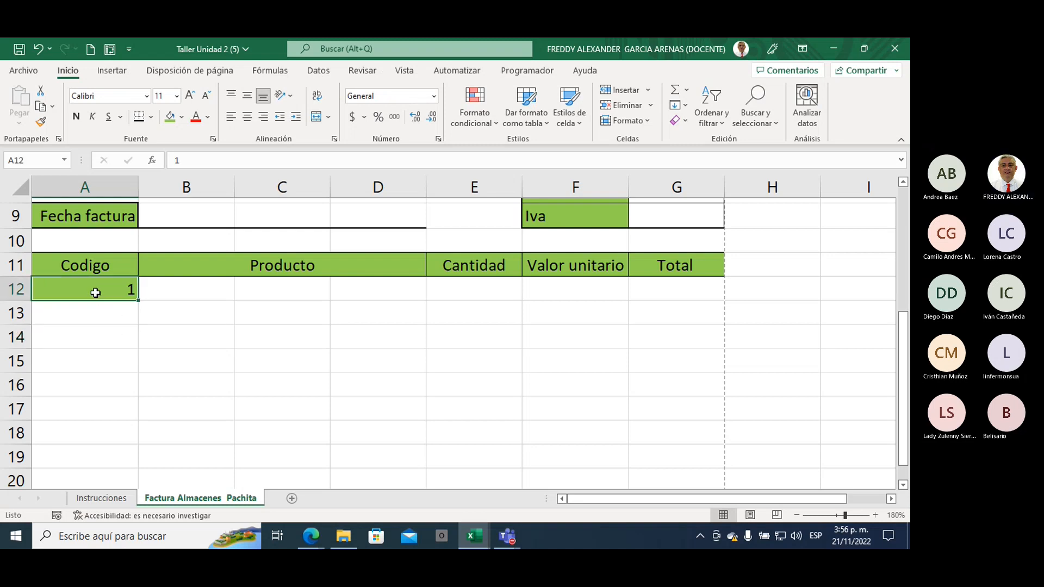
click(248, 117)
click(190, 292)
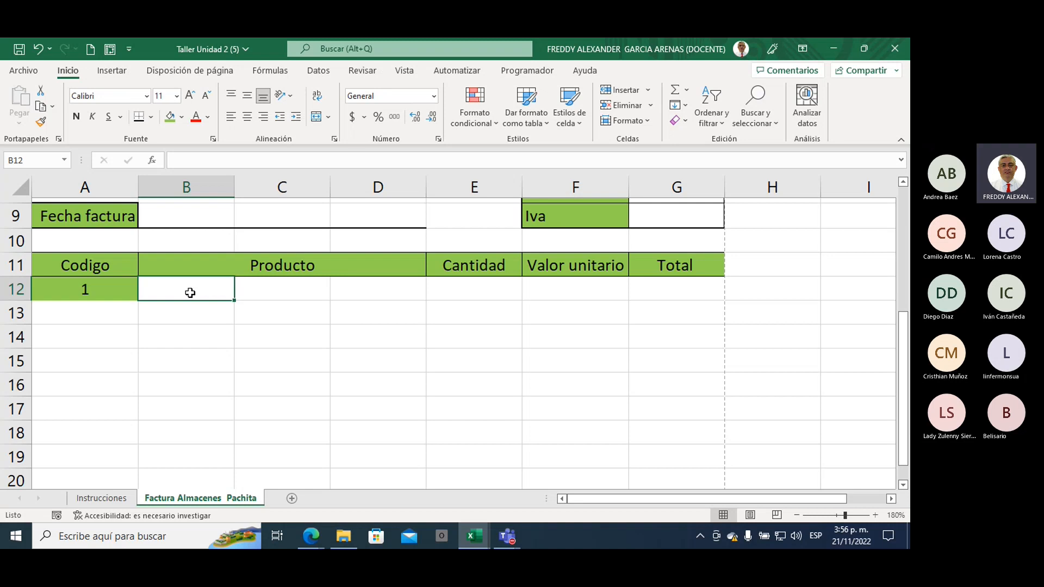
Enter 2 in cell A13, with the same green fill and centered alignment.
click(91, 314)
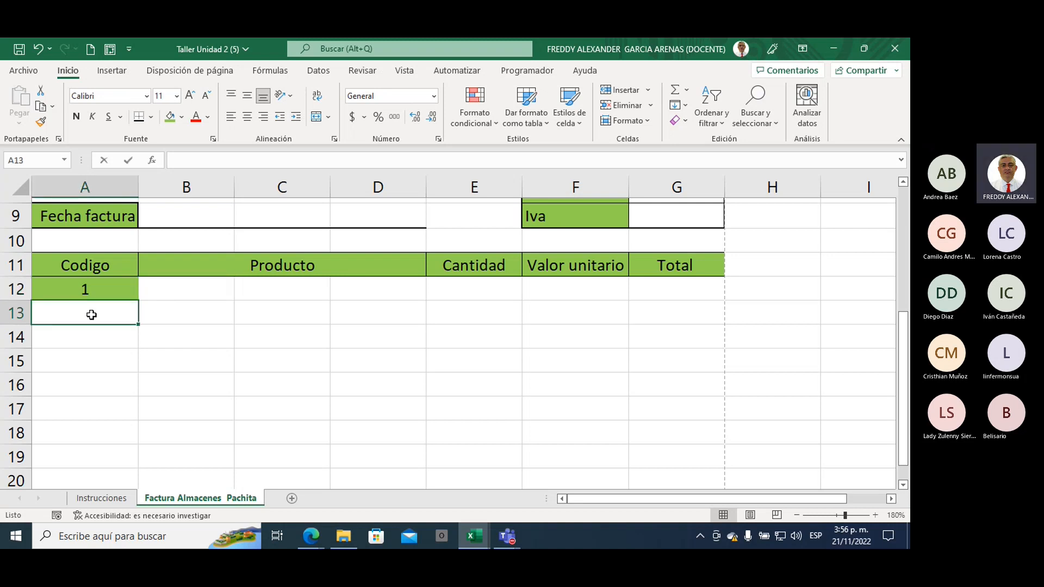
text(2)
click(123, 377)
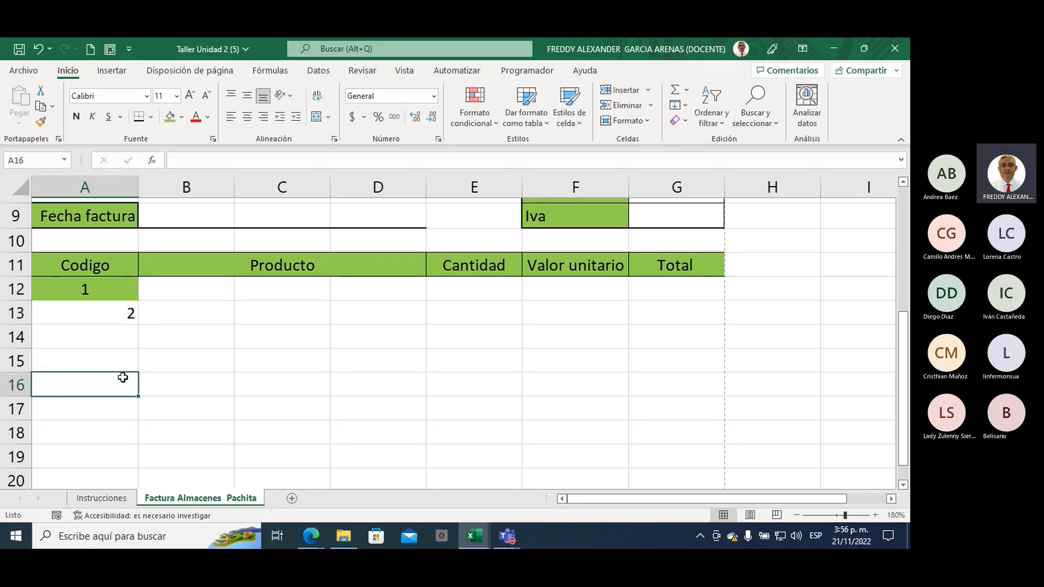
click(96, 314)
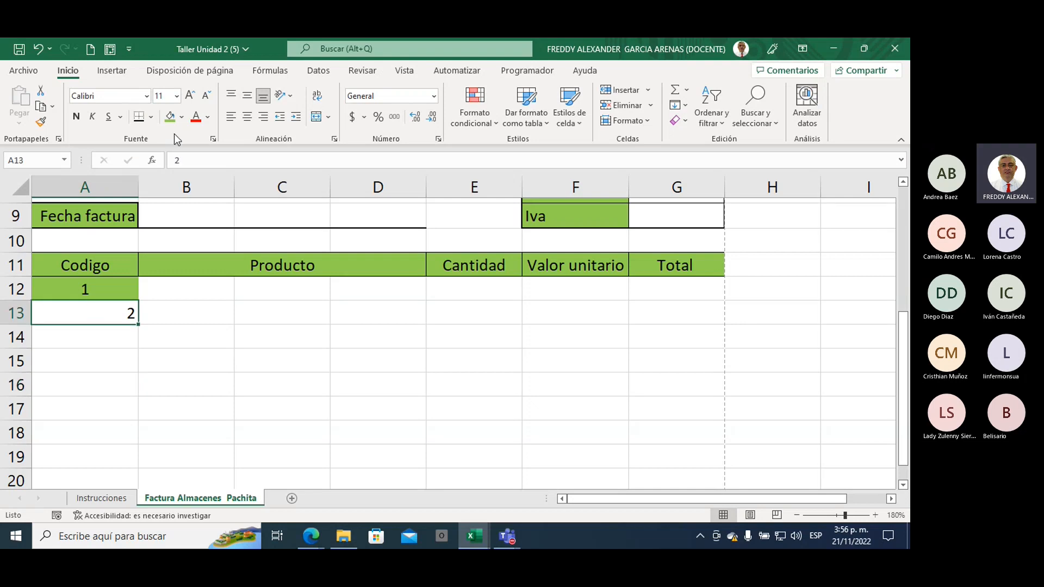
click(170, 116)
click(247, 116)
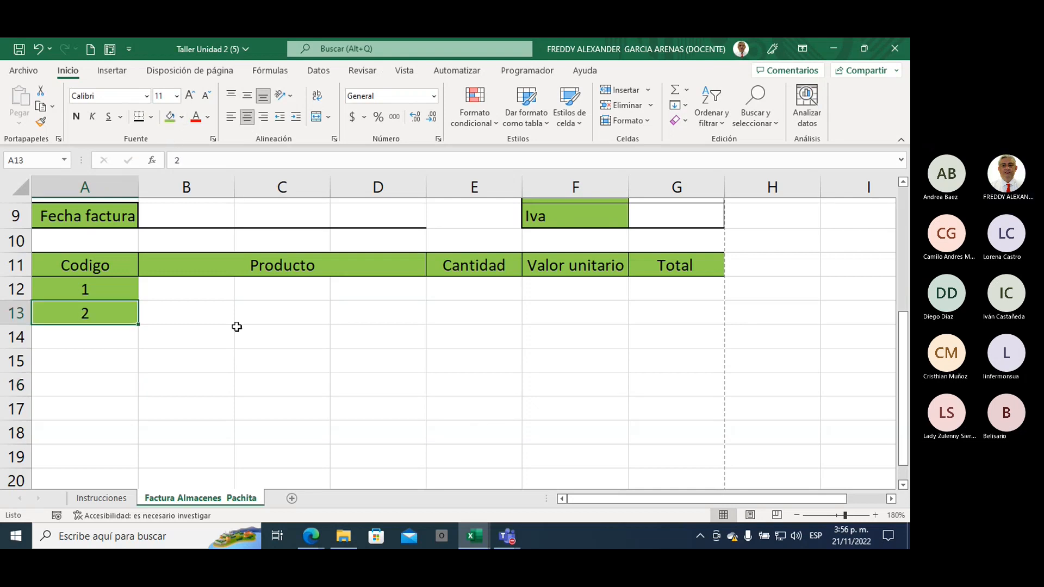
click(237, 328)
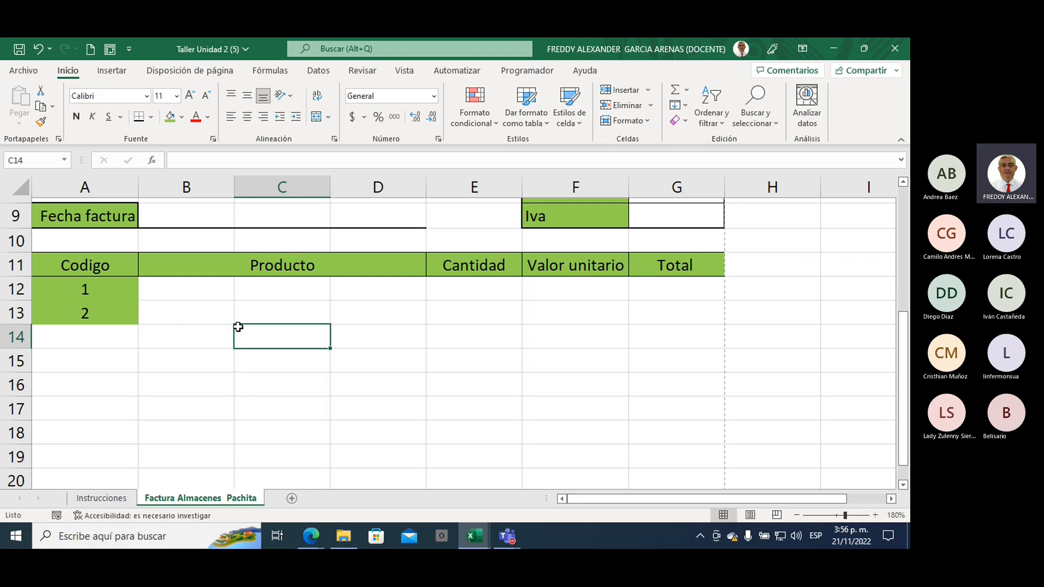
Enter 3 in cell A14 and copy the format of cell A13 onto it.
click(98, 335)
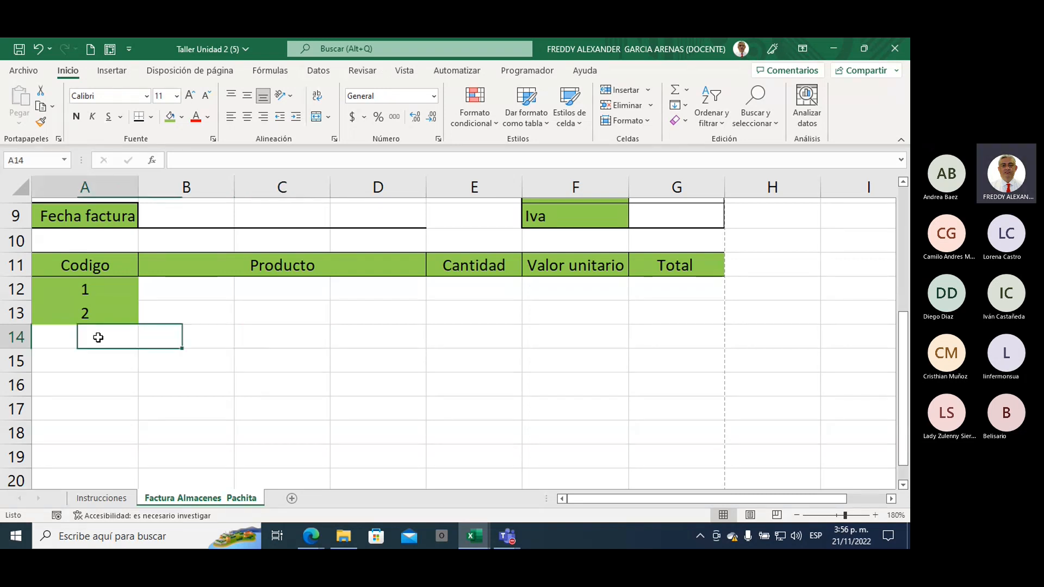
text(3)
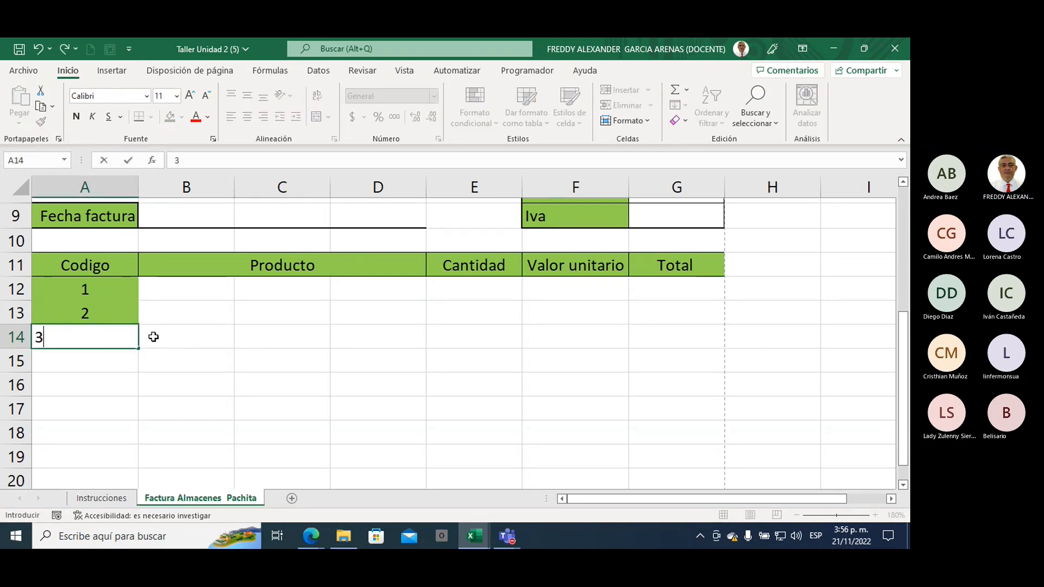
click(226, 343)
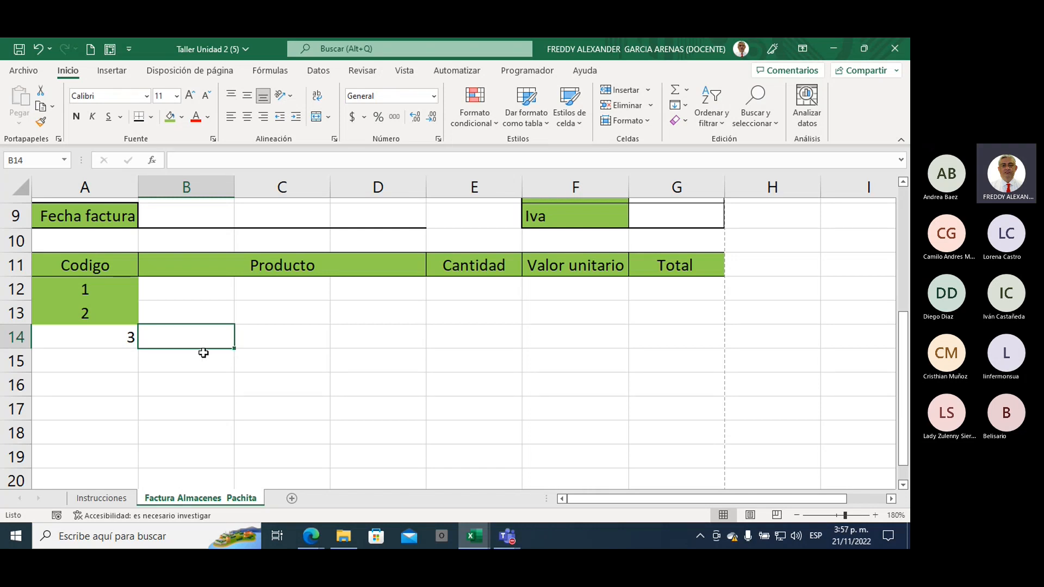
click(102, 310)
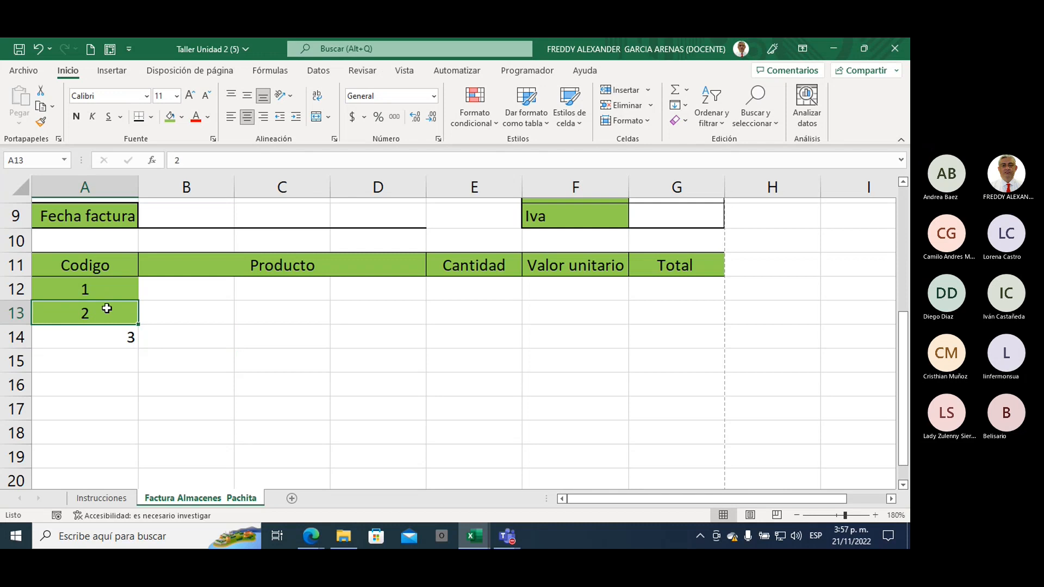
click(41, 124)
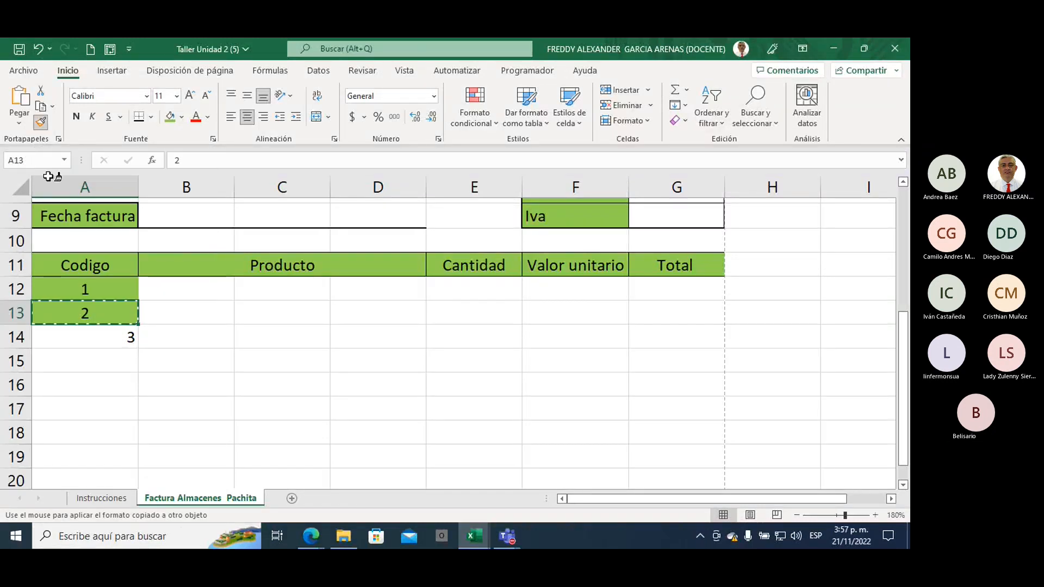
click(90, 337)
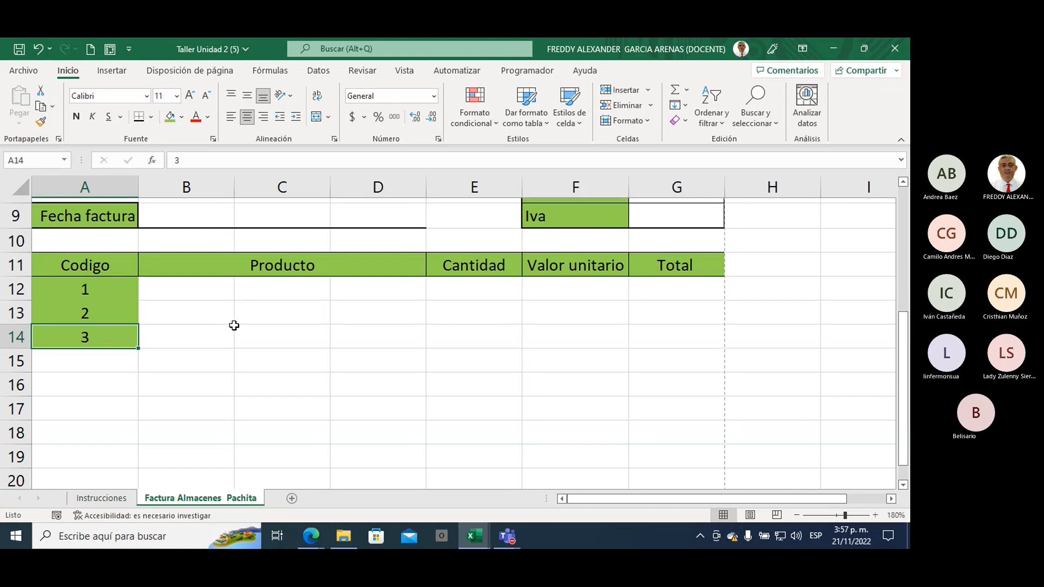
click(251, 320)
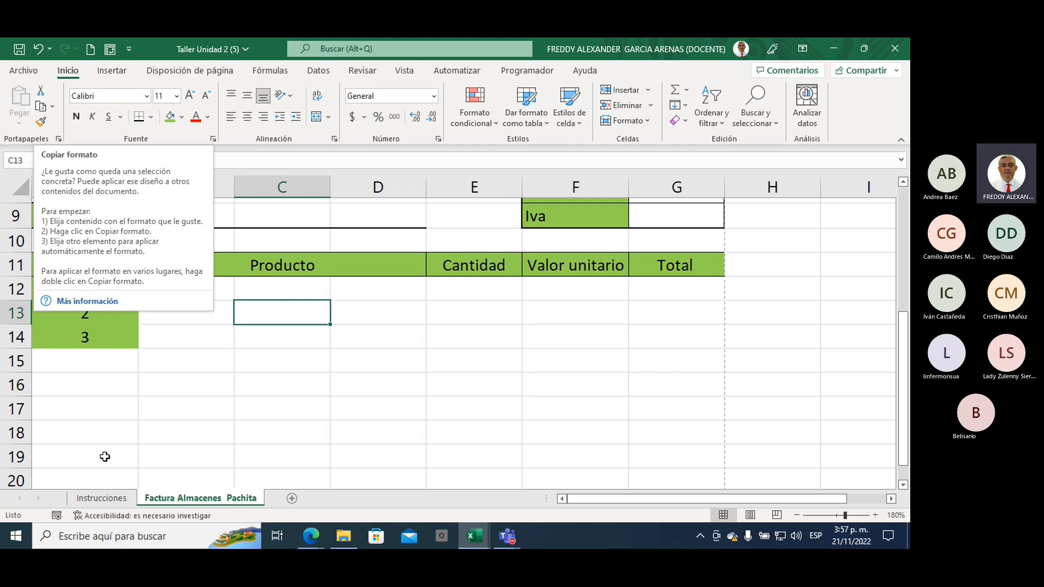
click(225, 387)
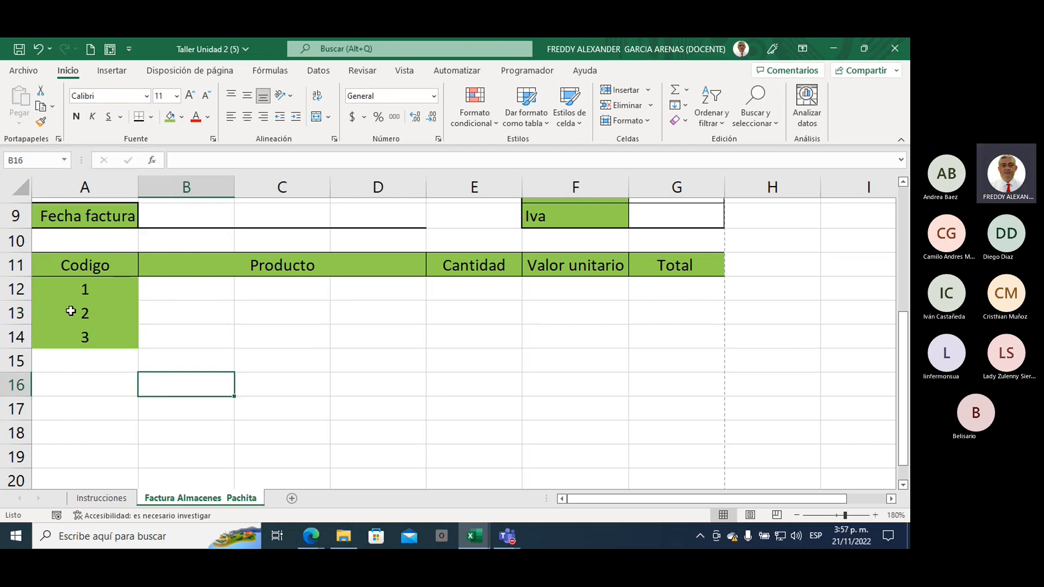
Extend the Codigo number series from A12:A14 down to 18 in cell A29.
drag(73, 288, 74, 335)
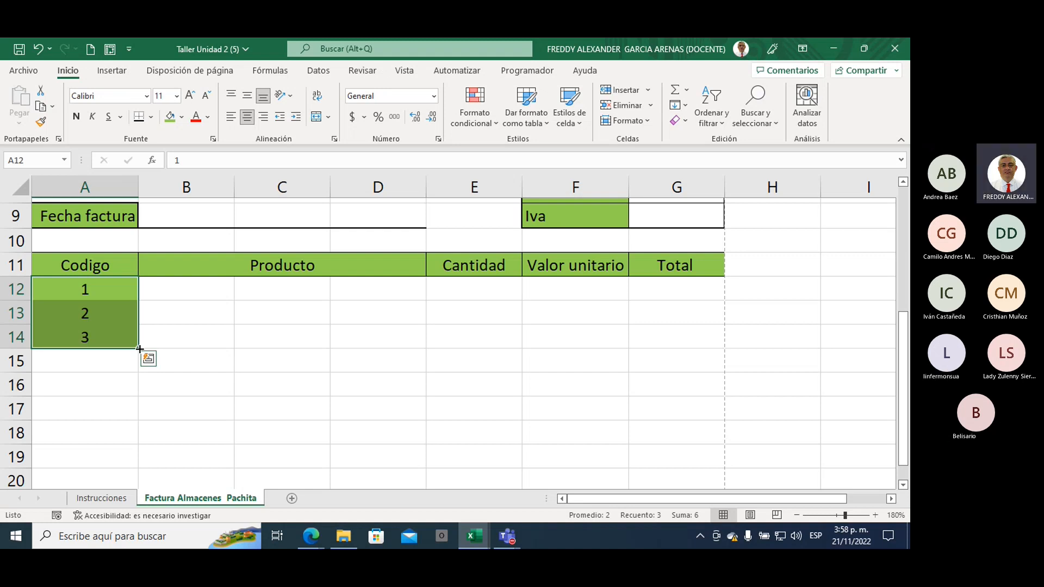
drag(140, 348, 138, 440)
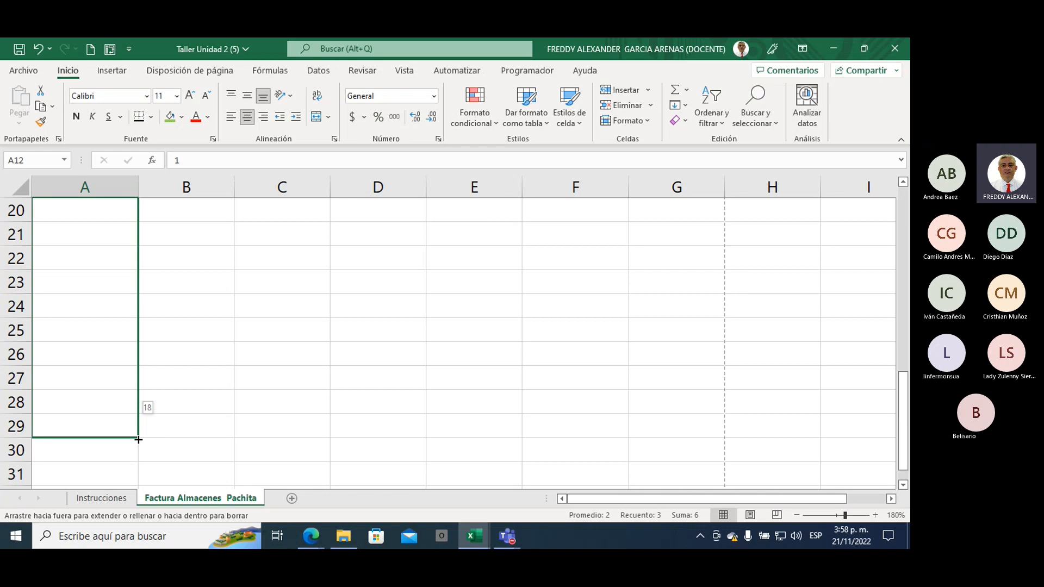
Undo the Codigo series fill that runs down to cell A29.
drag(138, 439, 138, 439)
drag(138, 439, 138, 439)
drag(138, 440, 138, 440)
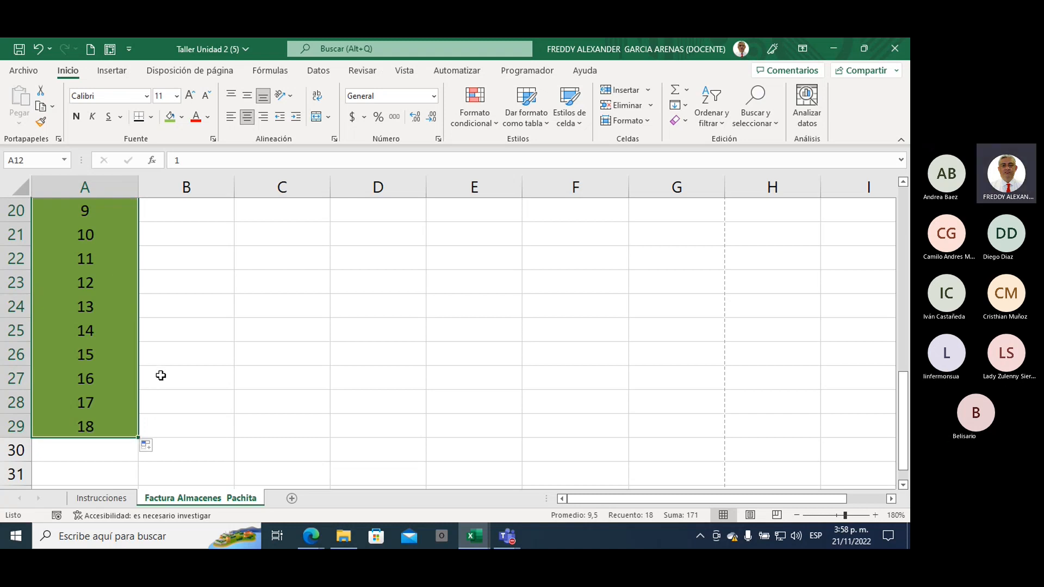
scroll(161, 375, up, 3)
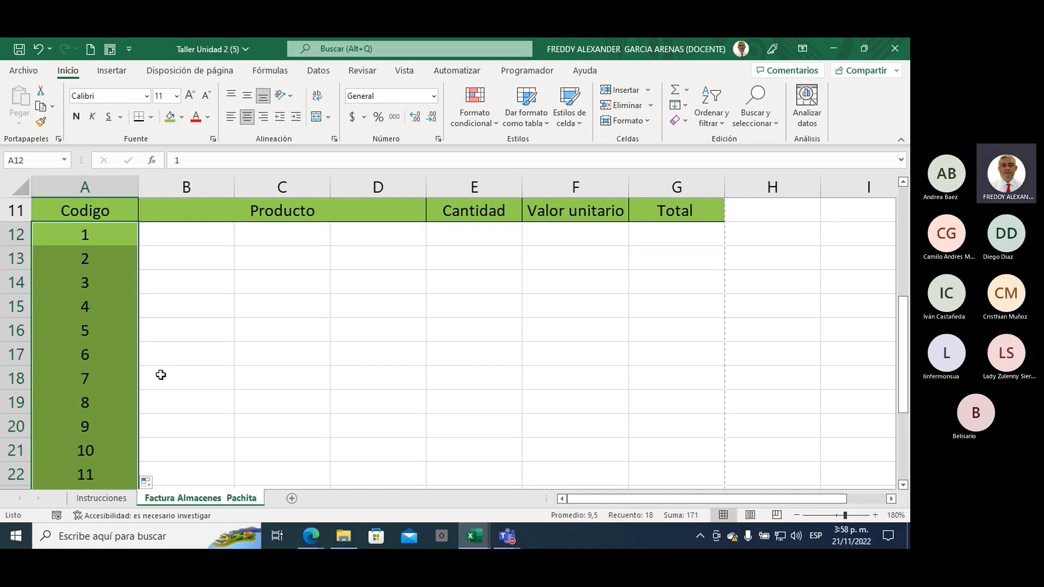
scroll(161, 375, down, 5)
scroll(160, 375, up, 1)
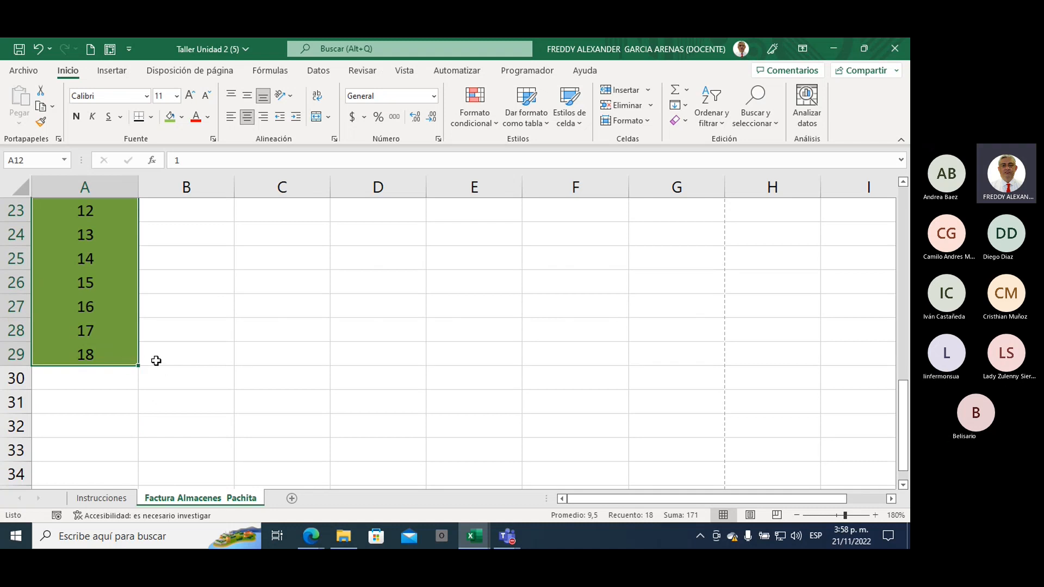
key(ctrl+z)
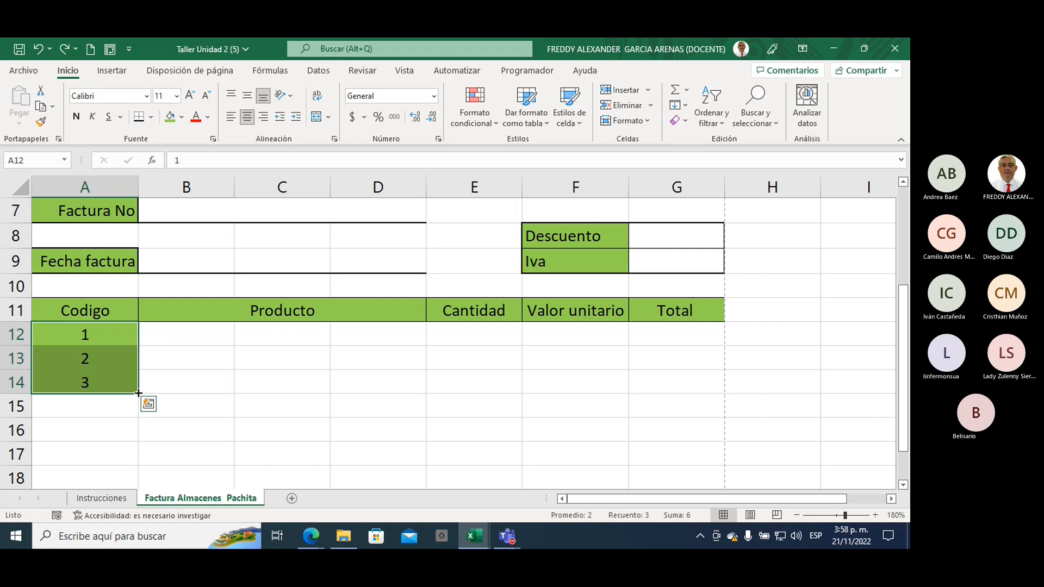
Extend the Codigo series from A12:A14 down to 18 in cell A29 again and show its autofill options.
drag(139, 393, 139, 460)
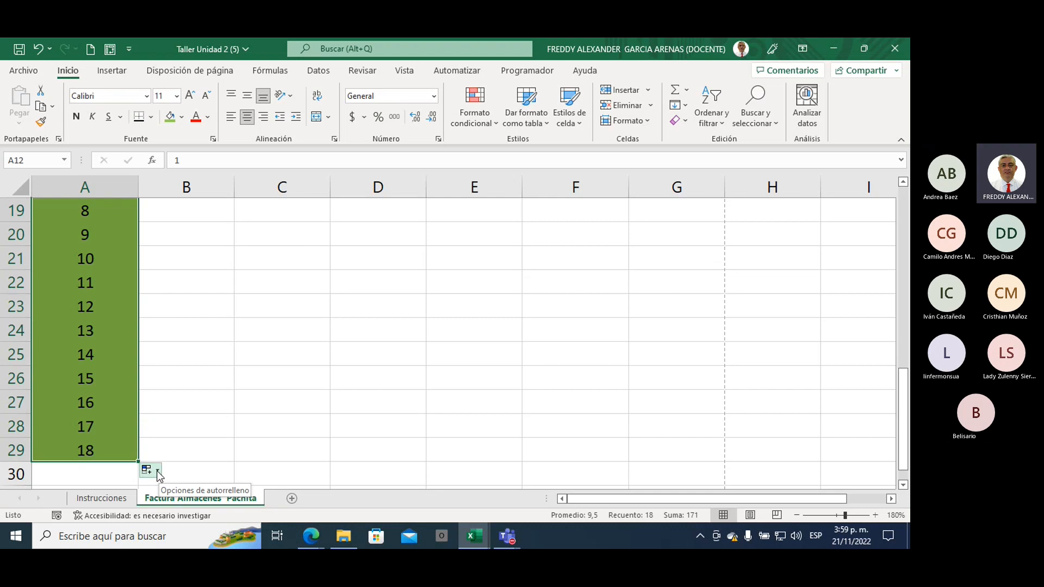
click(157, 471)
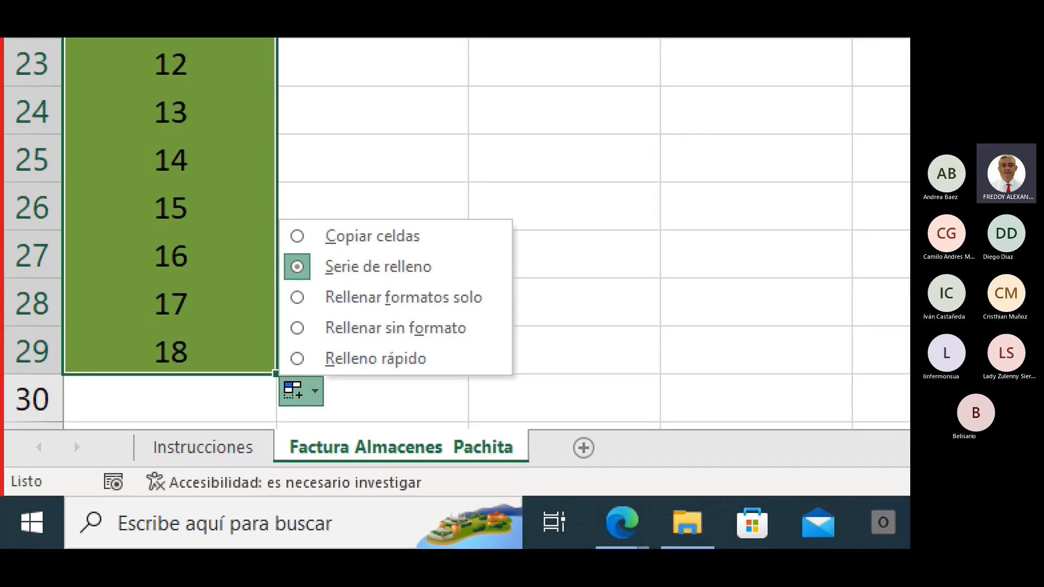
mouse_move(237, 265)
mouse_down()
mouse_move(279, 267)
mouse_move(262, 282)
mouse_up()
mouse_move(137, 62)
mouse_down()
mouse_move(106, 160)
mouse_move(132, 360)
mouse_up()
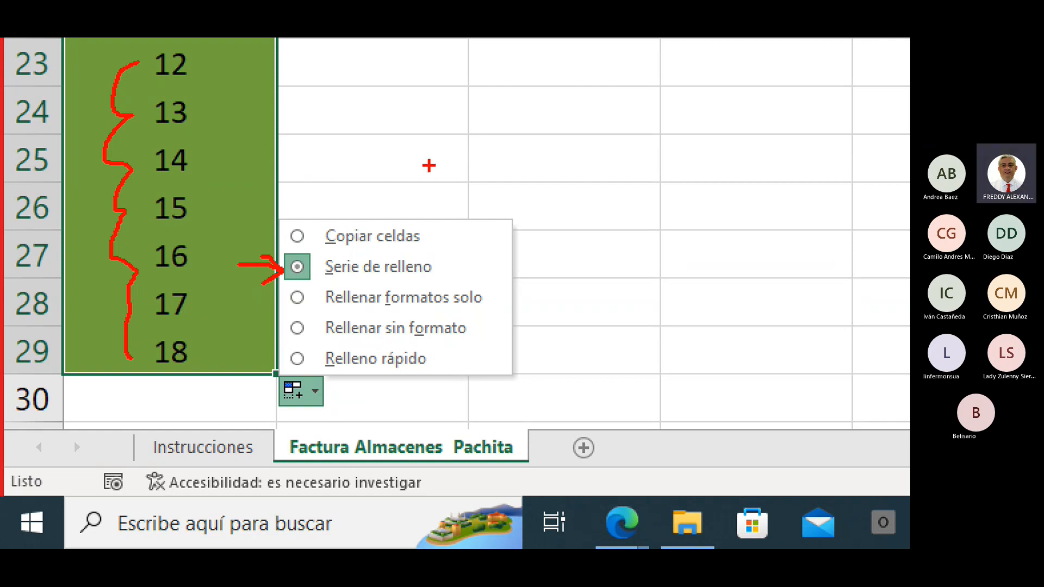
mouse_move(445, 151)
mouse_down()
mouse_move(419, 229)
mouse_move(438, 218)
mouse_up()
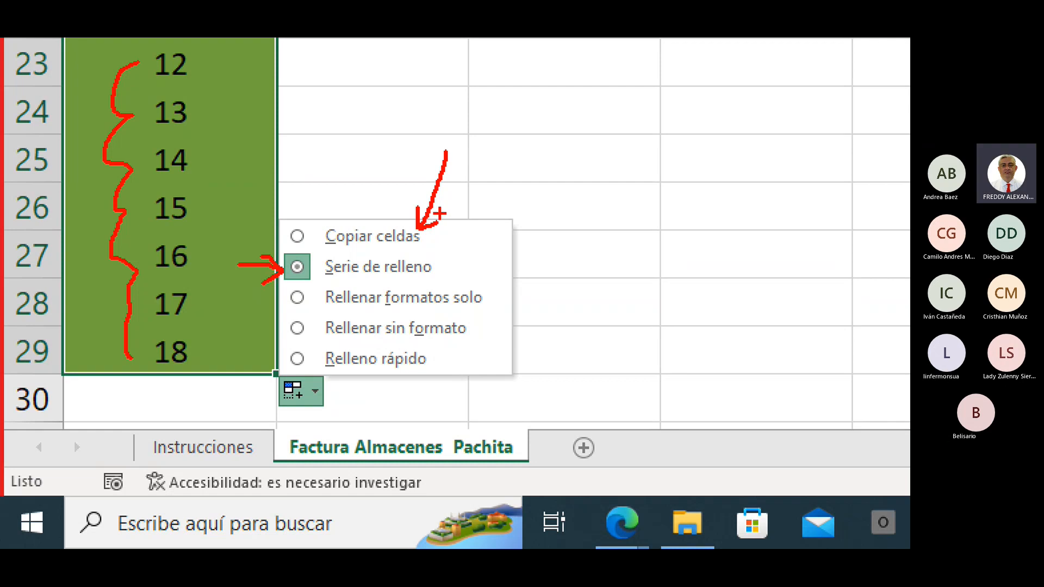
mouse_move(467, 63)
mouse_down()
mouse_move(484, 134)
mouse_move(472, 176)
mouse_move(483, 216)
mouse_move(477, 266)
mouse_move(494, 265)
mouse_move(481, 309)
mouse_move(504, 375)
mouse_move(503, 419)
mouse_move(492, 424)
mouse_up()
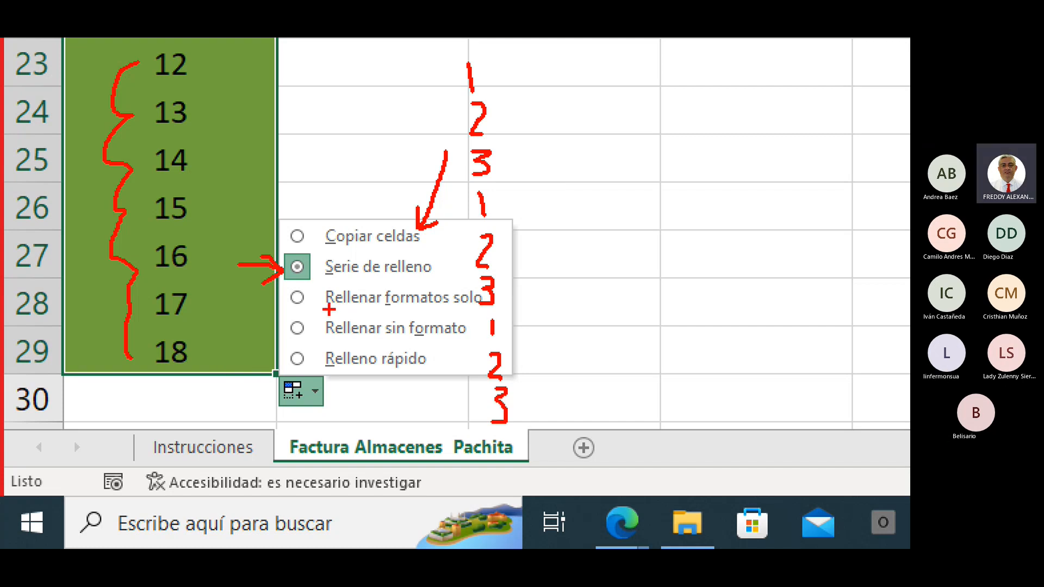
drag(329, 310, 467, 315)
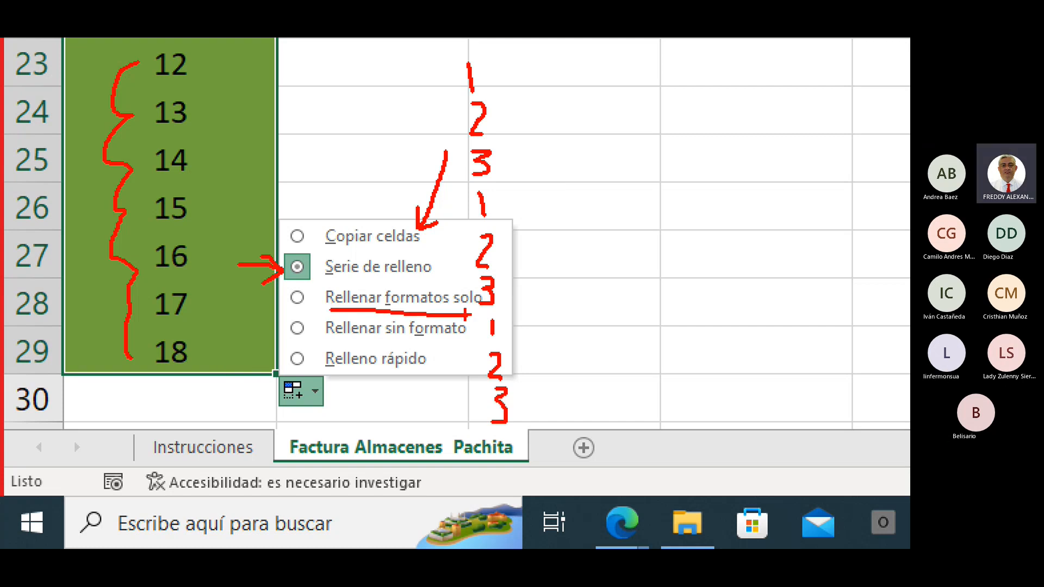
mouse_move(310, 115)
mouse_down()
mouse_move(226, 121)
mouse_move(227, 108)
mouse_move(239, 125)
mouse_up()
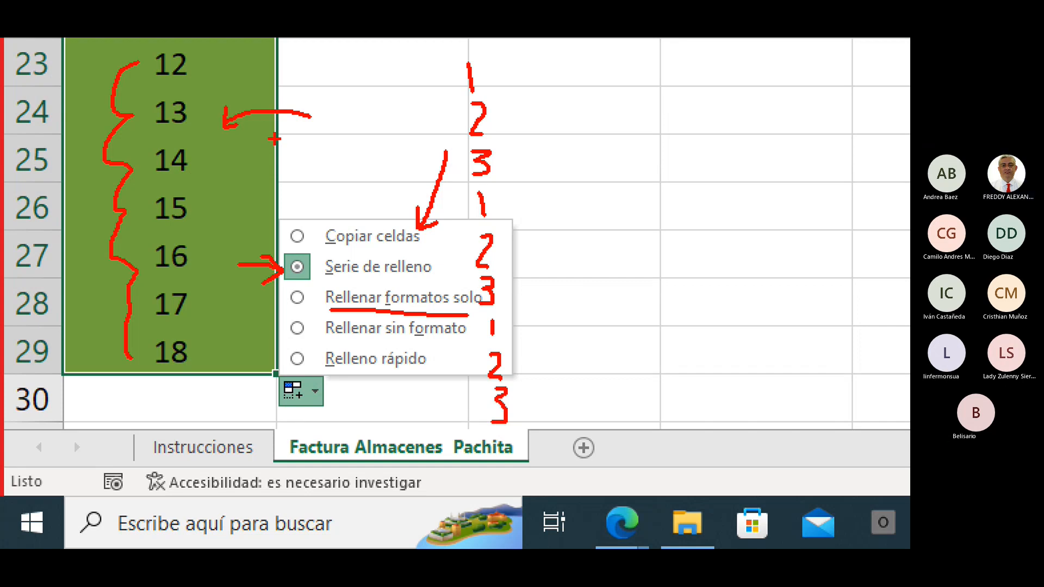
drag(332, 340, 439, 342)
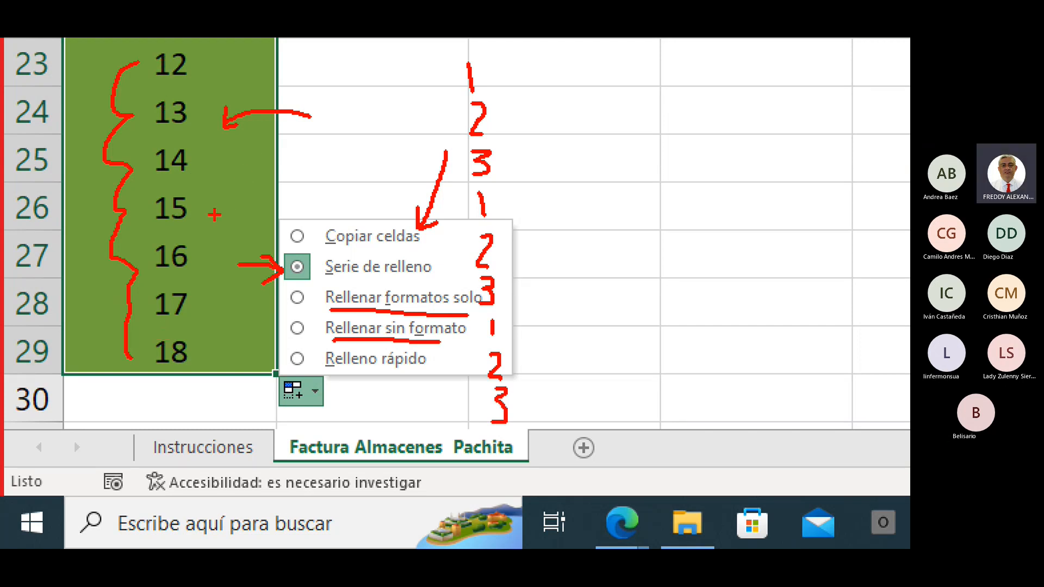
mouse_move(328, 135)
mouse_down()
mouse_move(239, 173)
mouse_move(258, 181)
mouse_up()
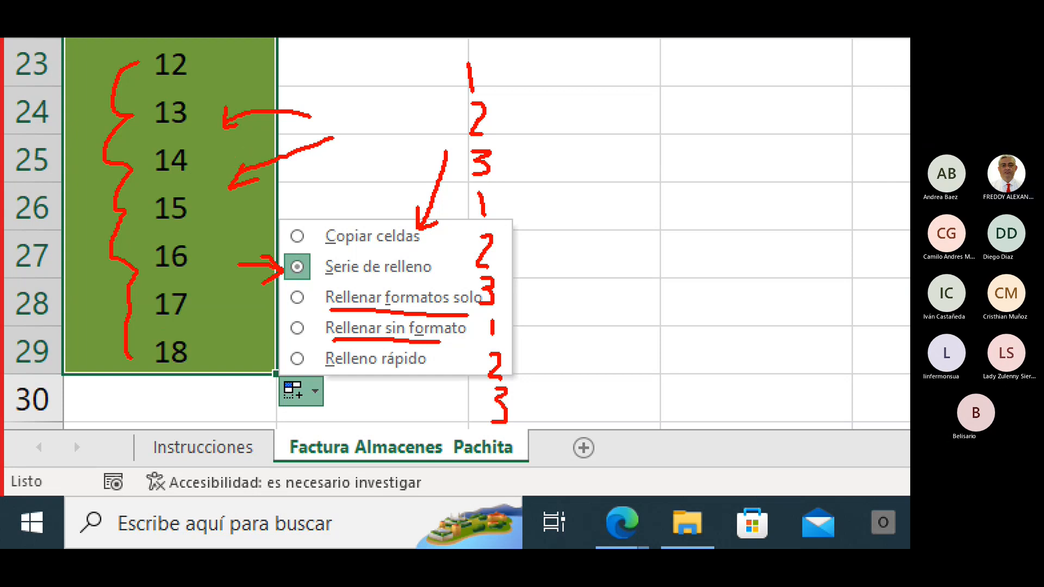
drag(165, 178, 201, 174)
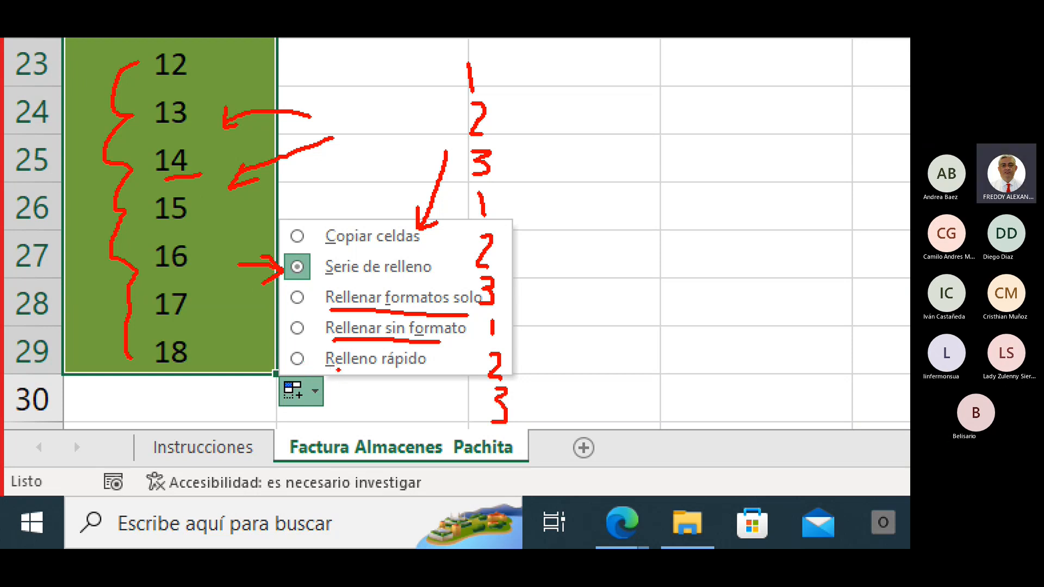
mouse_move(337, 371)
mouse_down()
mouse_move(433, 363)
mouse_move(441, 346)
mouse_up()
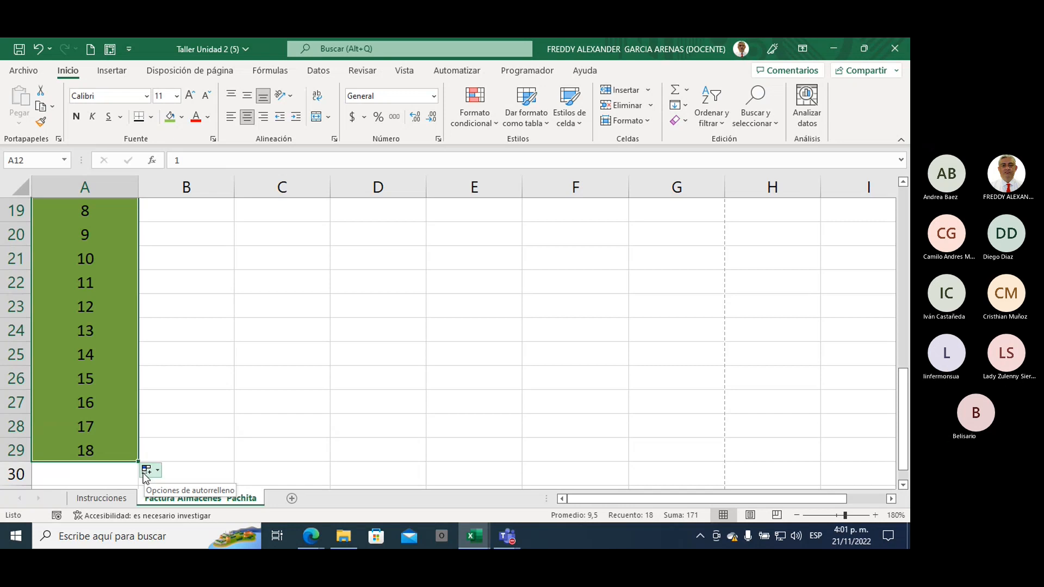
Review the numbered Codigo column and check the invoice page in the print preview.
click(164, 370)
scroll(180, 337, up, 3)
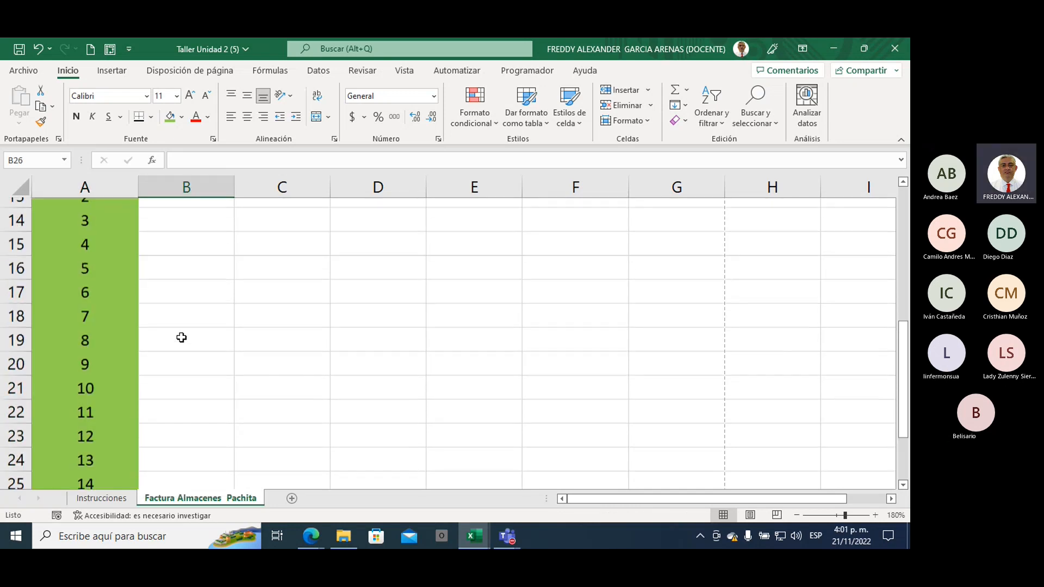
scroll(182, 338, down, 5)
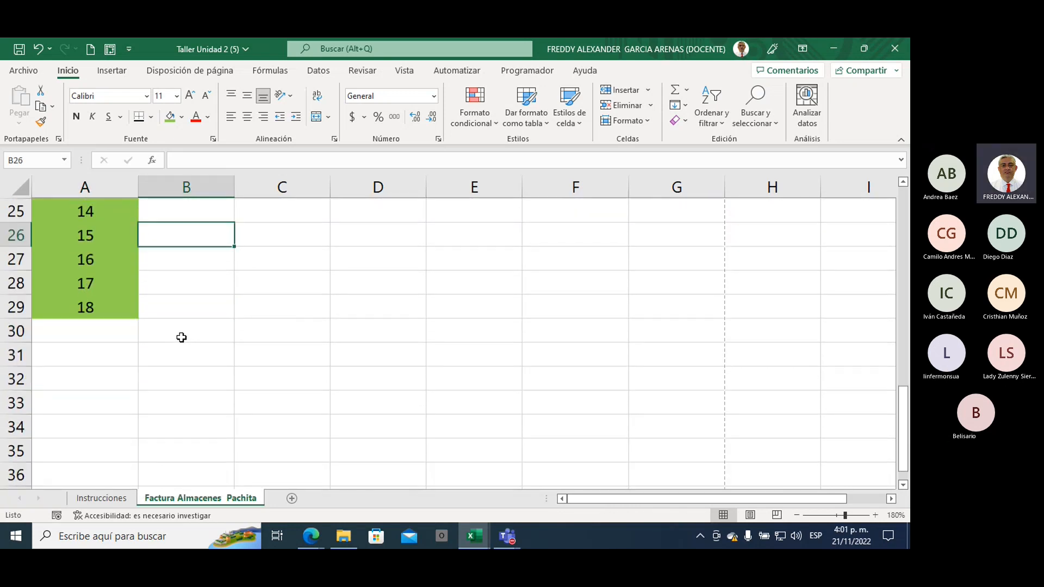
scroll(182, 337, up, 1)
scroll(182, 337, up, 4)
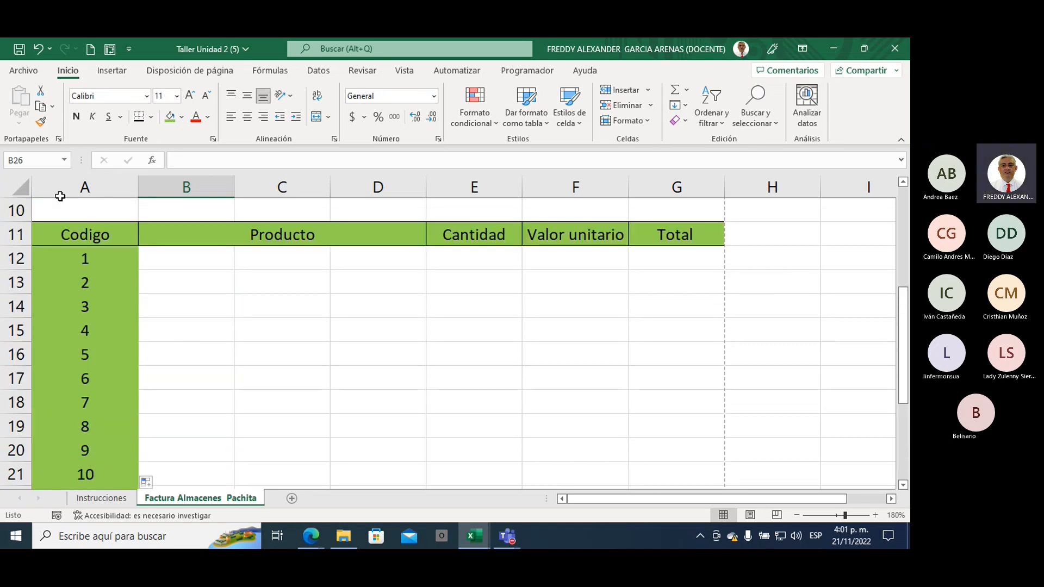
click(19, 74)
click(53, 278)
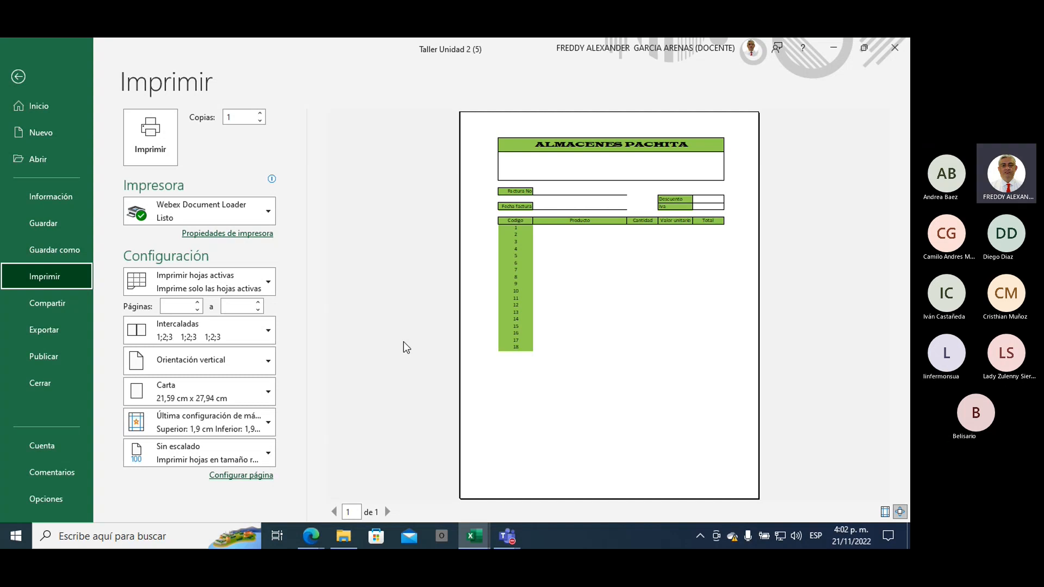
click(18, 76)
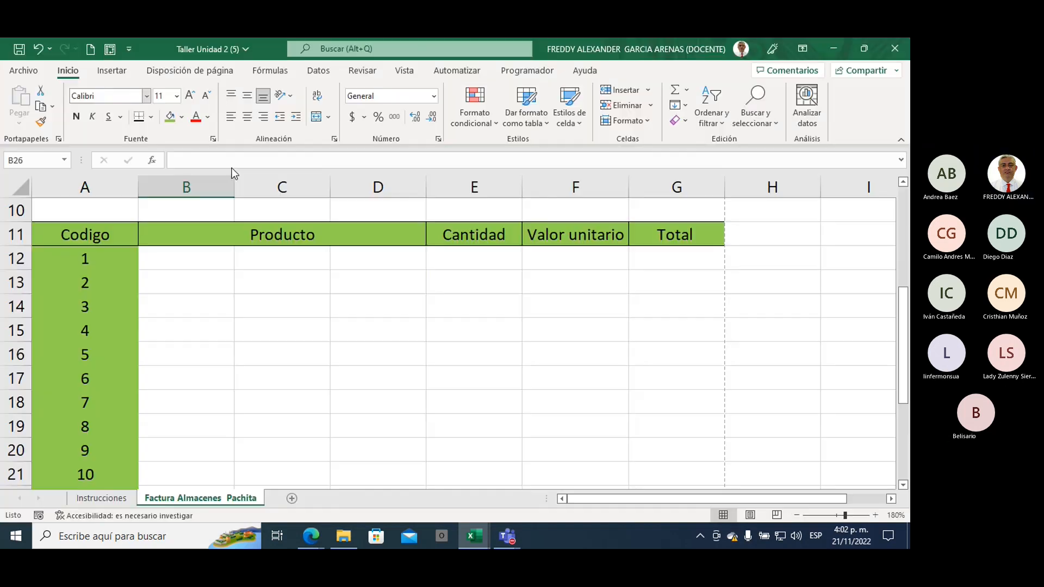
Apply all borders (Todos los bordes) to the product rows A12:G29.
drag(130, 257, 657, 332)
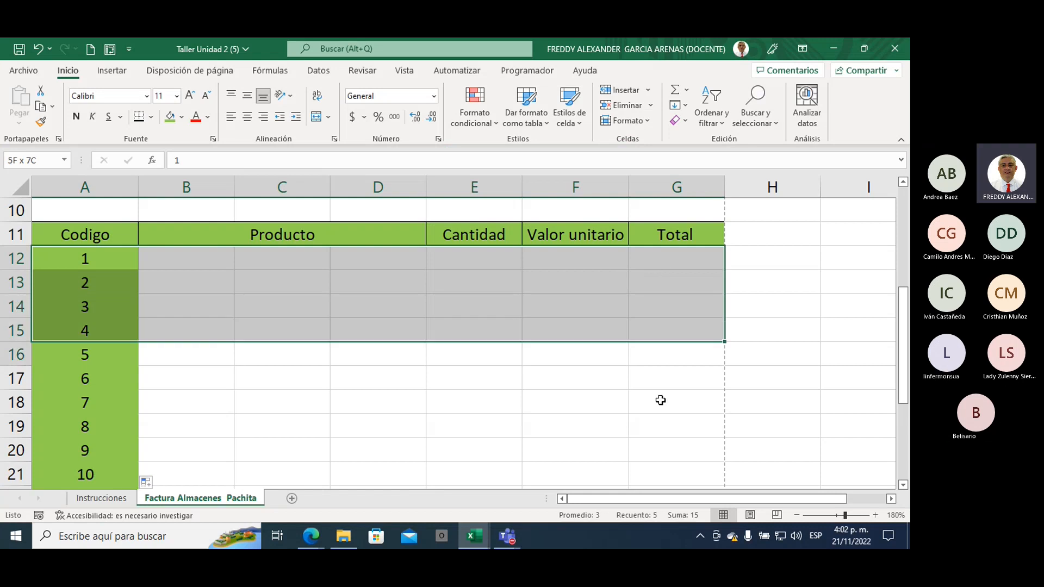
drag(660, 400, 681, 432)
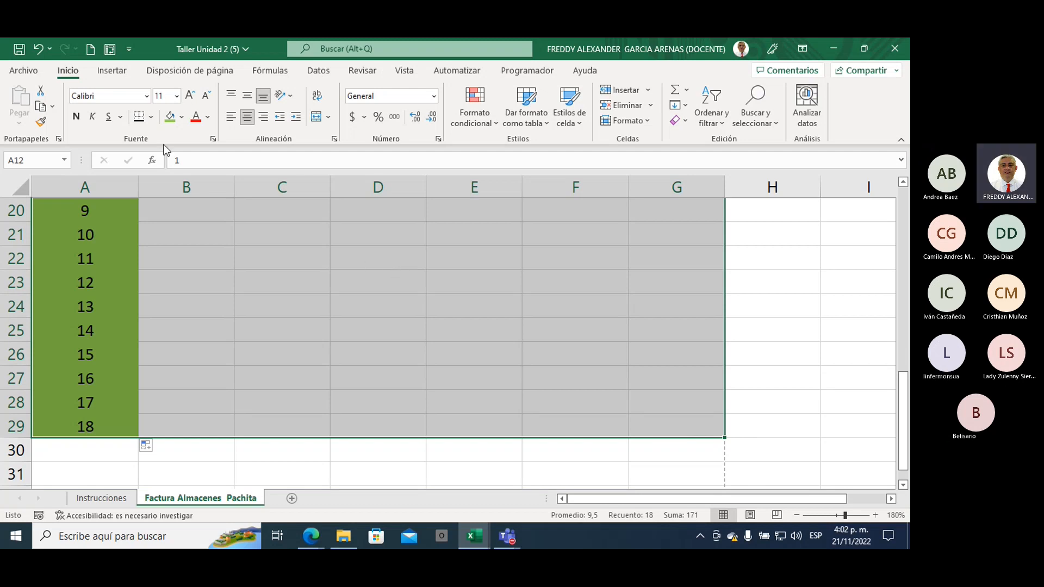
click(151, 119)
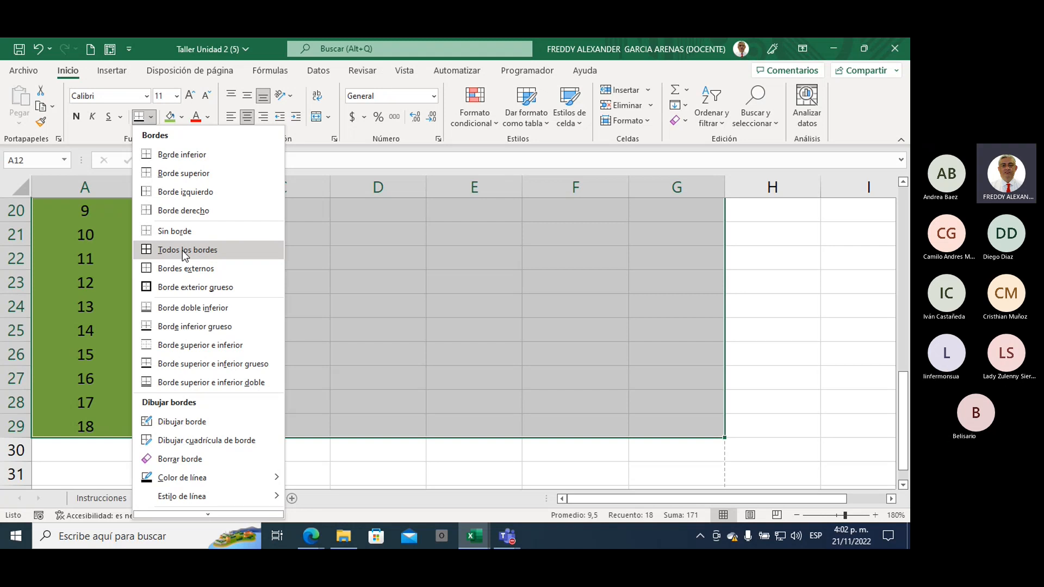
click(182, 250)
scroll(401, 361, up, 4)
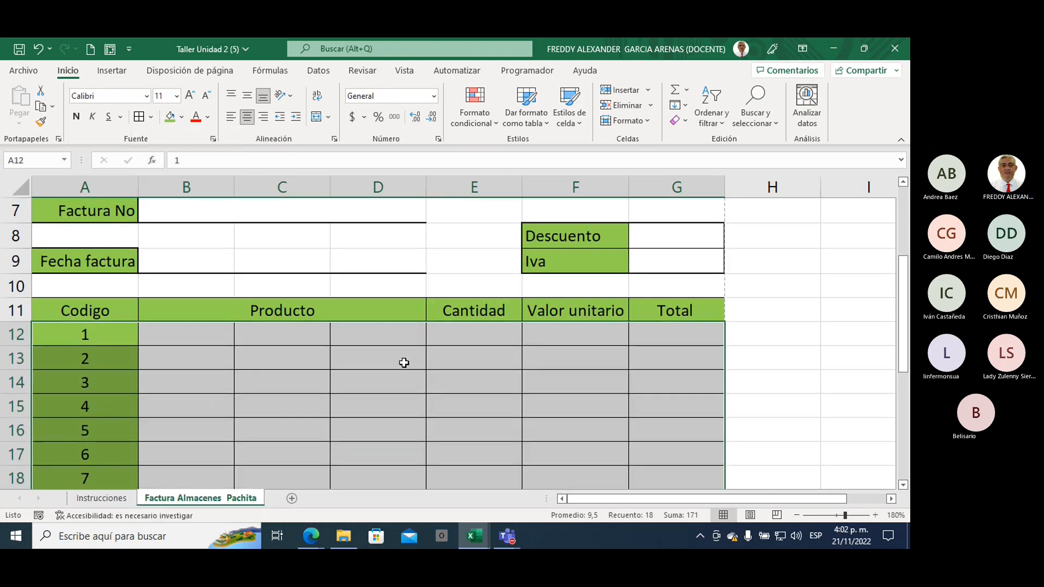
scroll(424, 363, down, 4)
scroll(425, 365, up, 3)
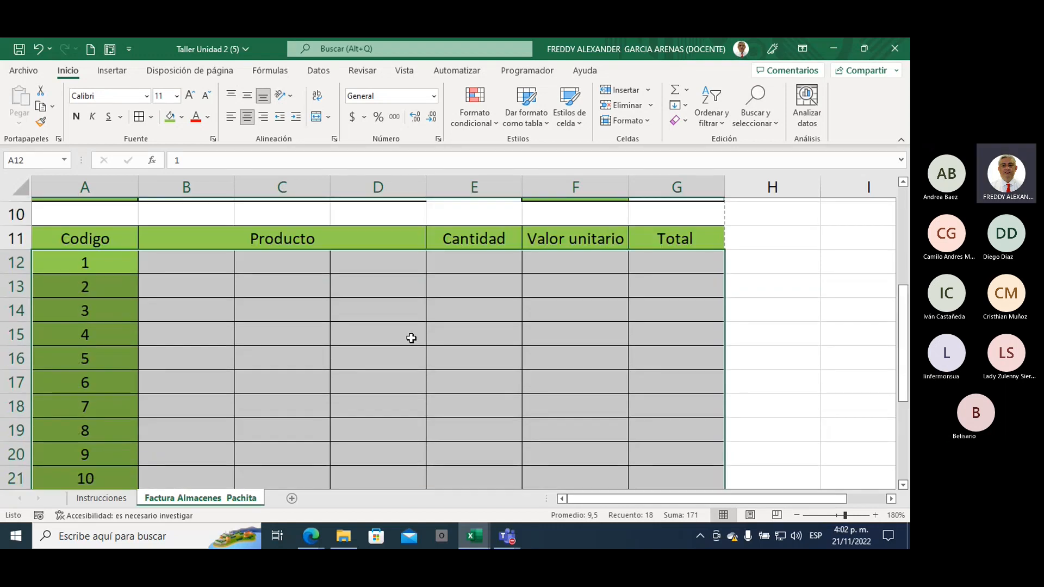
Check the bordered product table in the print preview and return to the sheet.
click(24, 70)
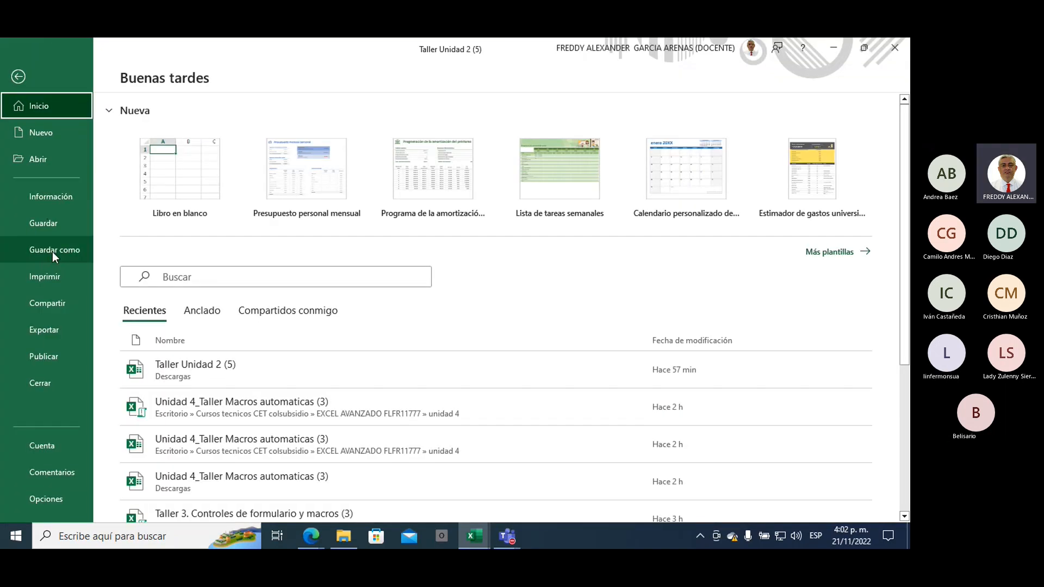
click(60, 276)
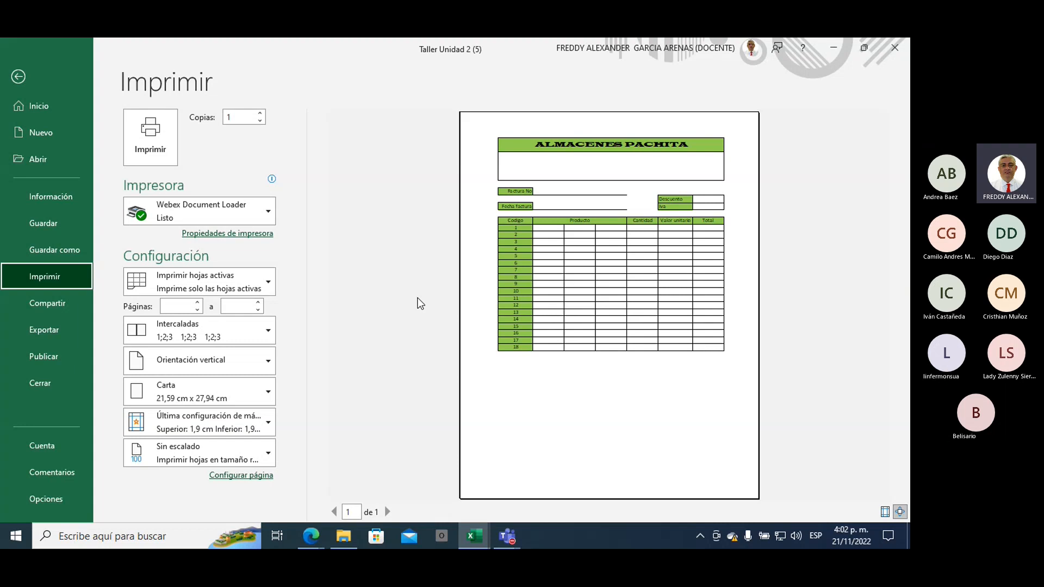
click(19, 76)
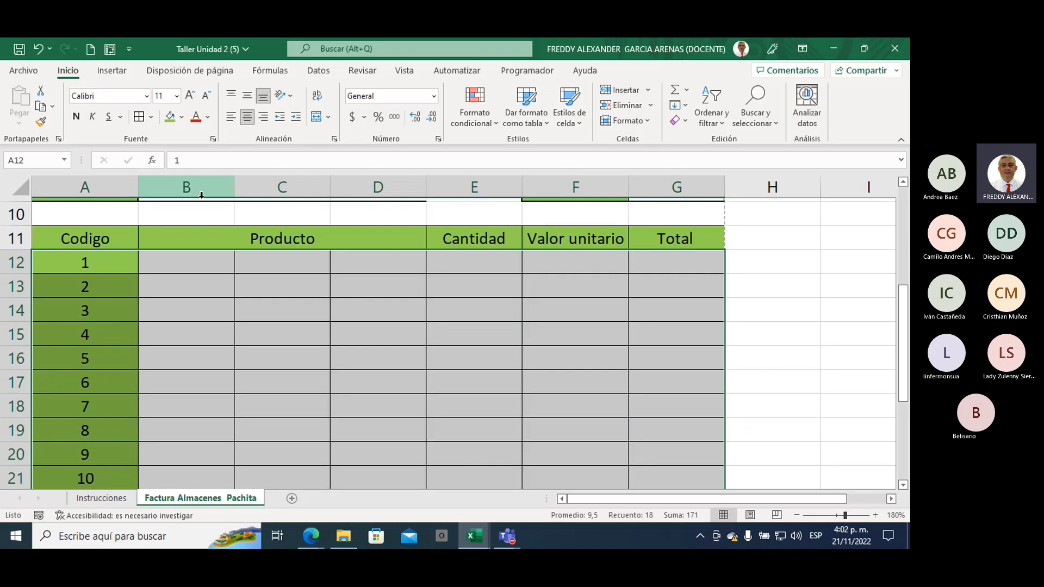
Merge cells B12:D12 under Producto and left-align the merged cell.
click(360, 303)
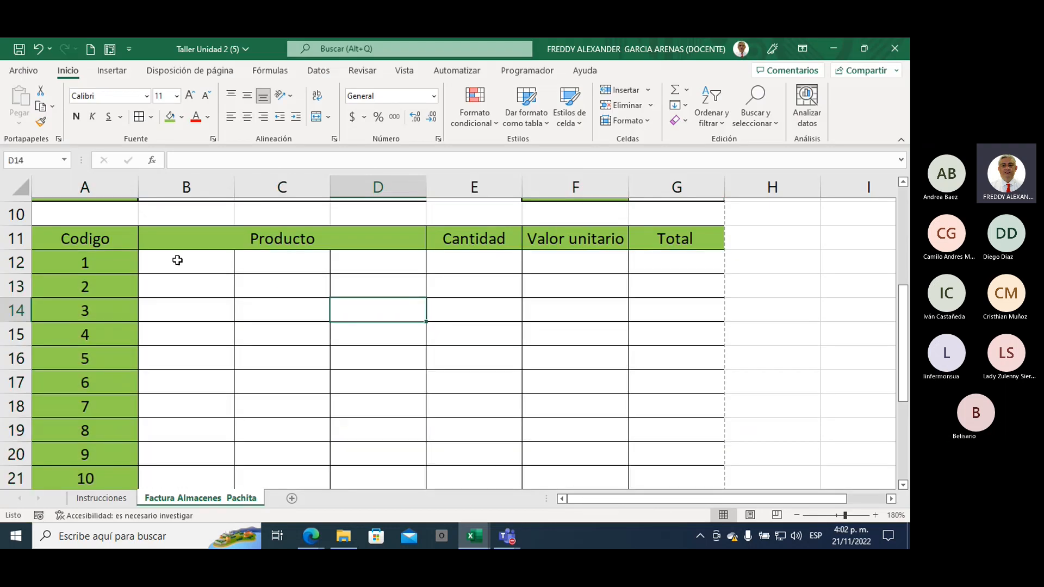
drag(170, 263, 365, 264)
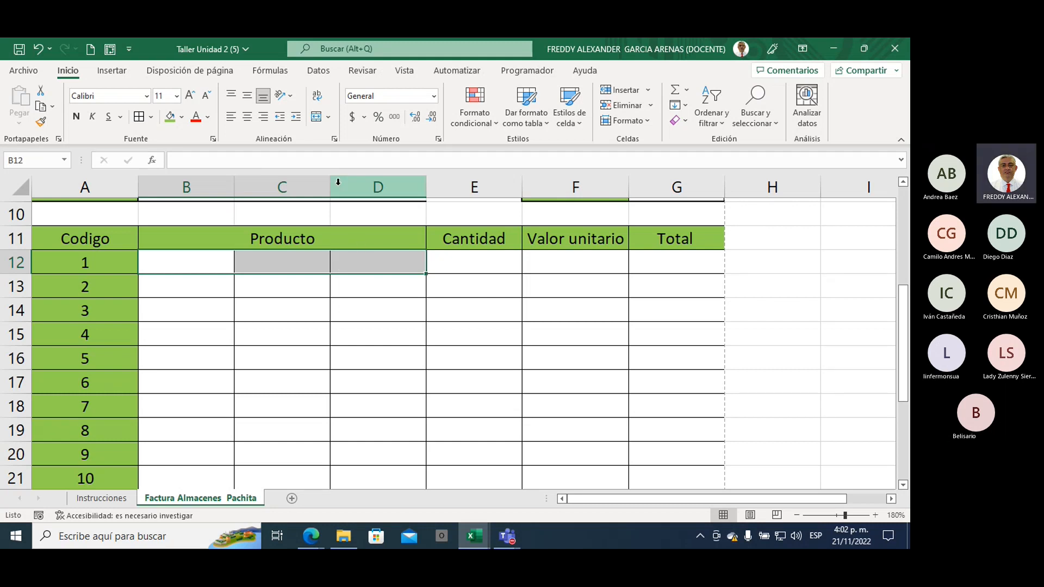
click(316, 117)
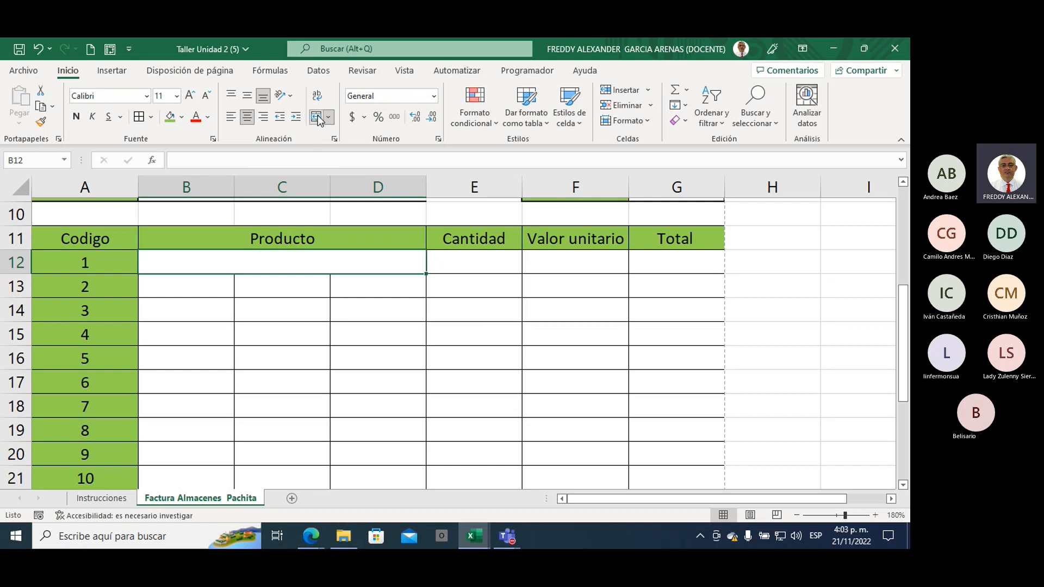
click(232, 118)
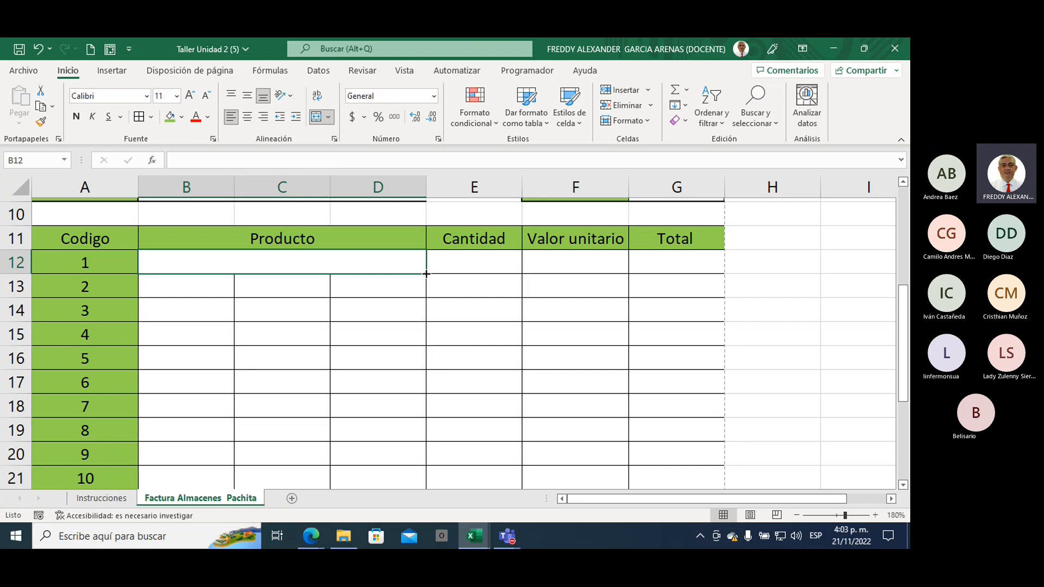
Copy the merged Producto cell B12:D12 down through row 14 and check the merged cells in rows 13 and 14.
drag(426, 273, 430, 324)
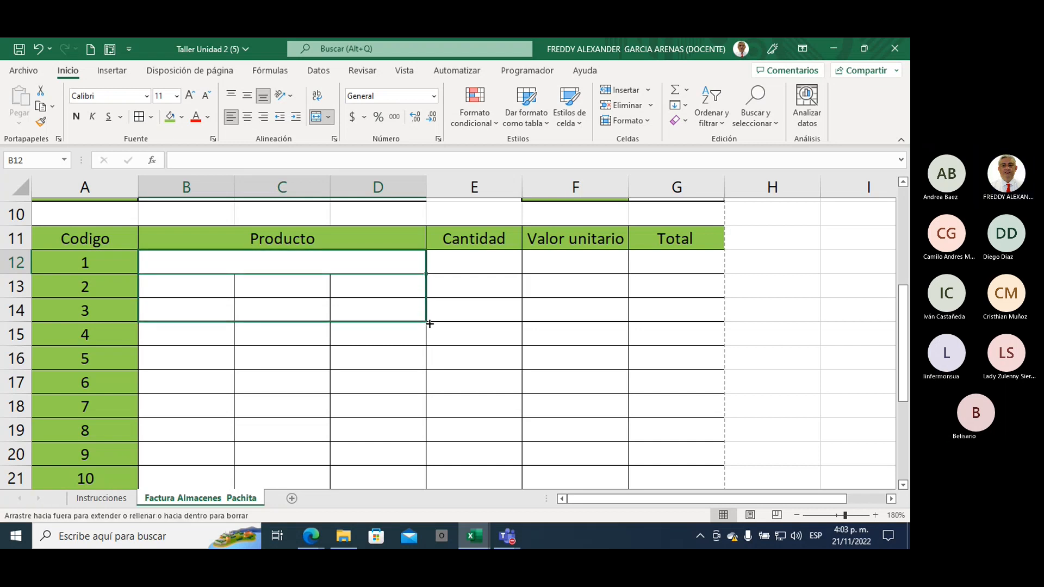
drag(429, 323, 432, 327)
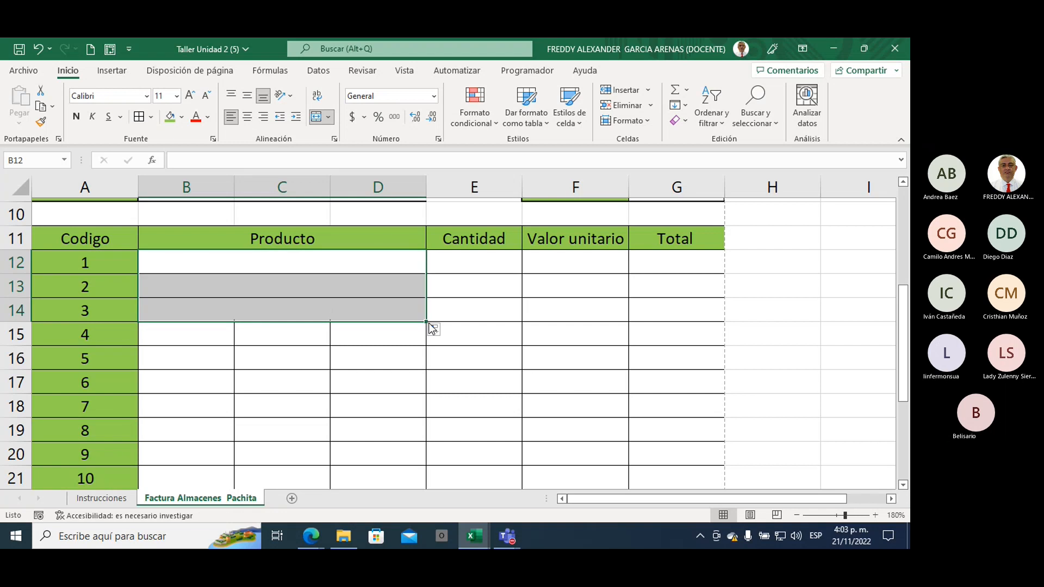
click(272, 287)
click(287, 309)
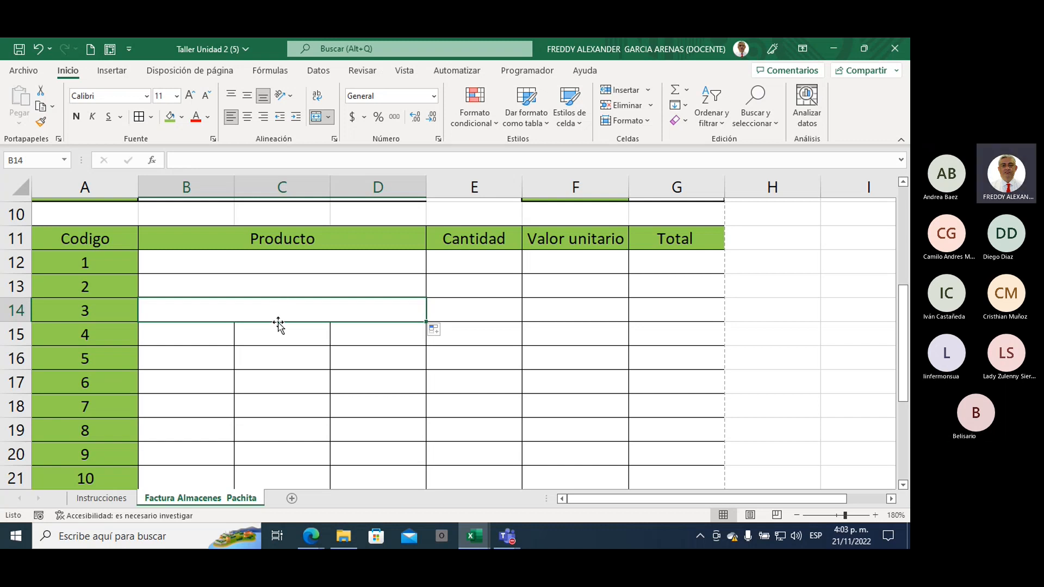
Copy the merged Producto cell in row 14 down through row 29.
click(288, 264)
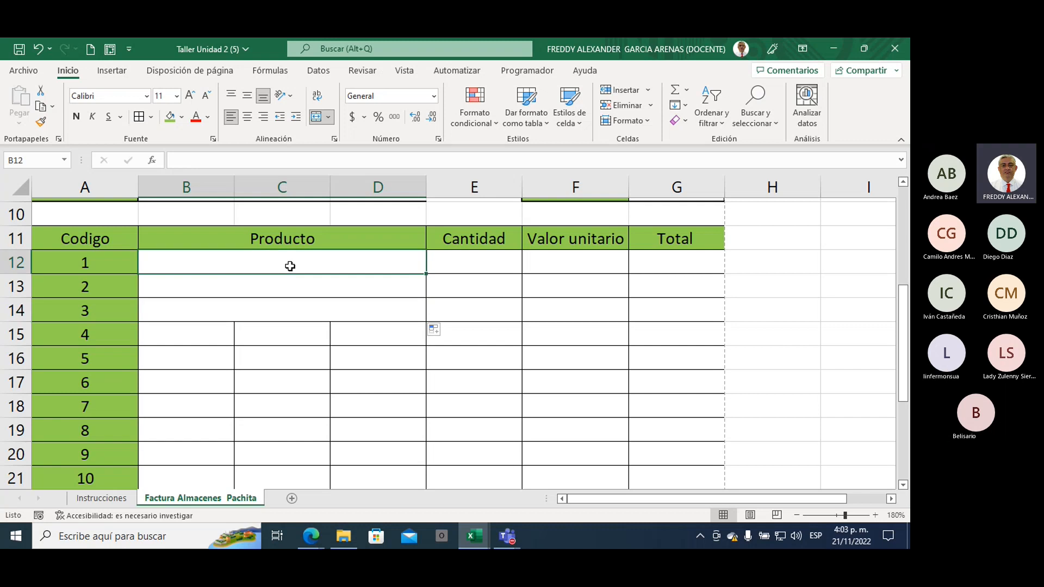
click(283, 290)
click(296, 302)
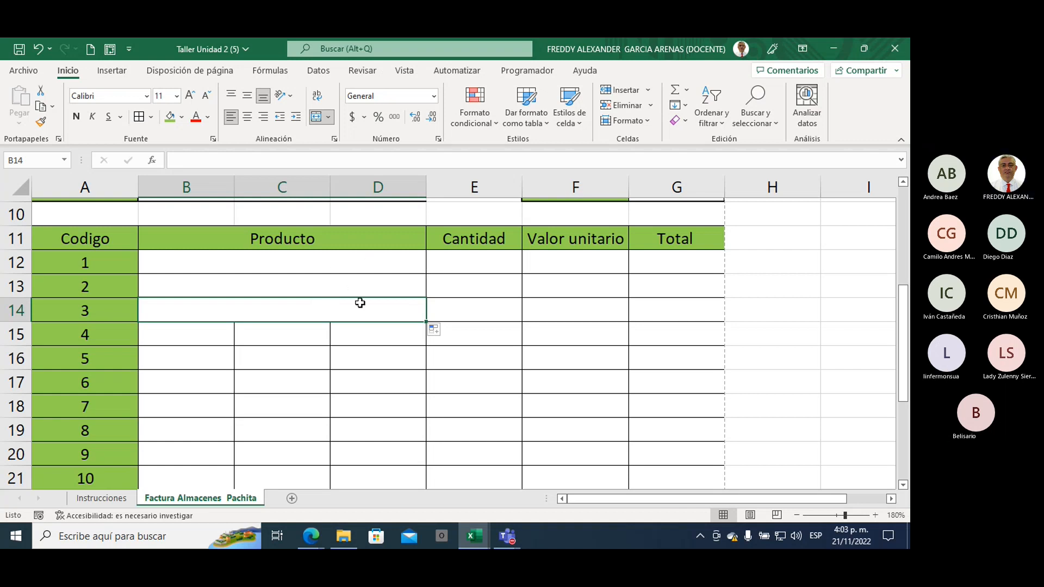
scroll(435, 277, down, 1)
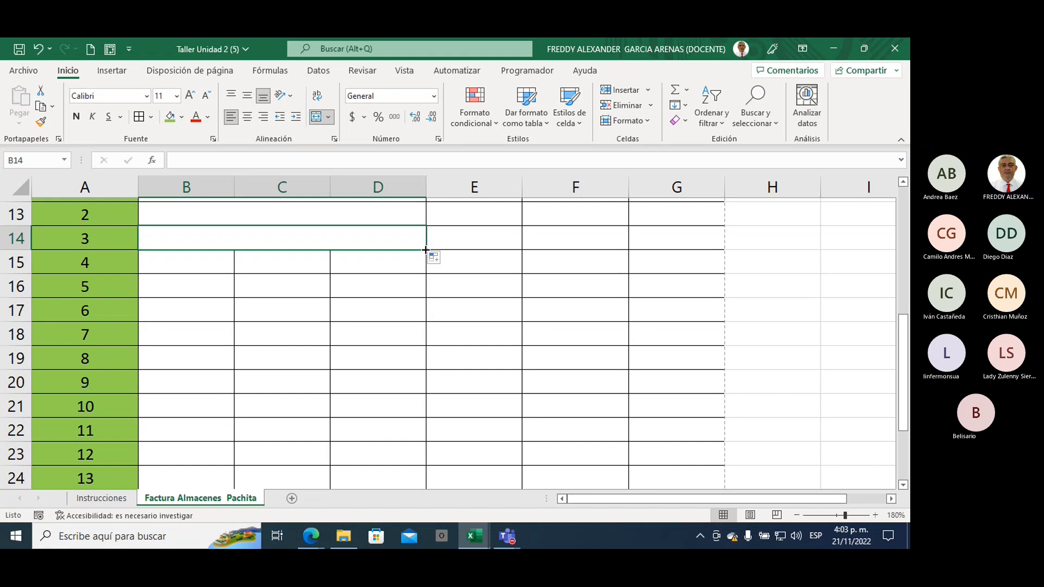
drag(426, 249, 410, 458)
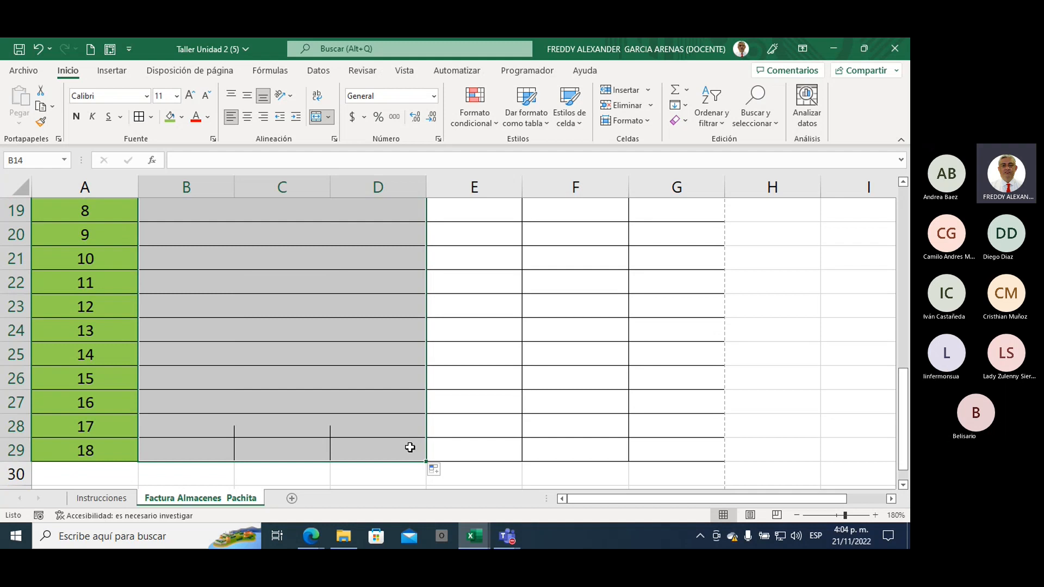
click(374, 356)
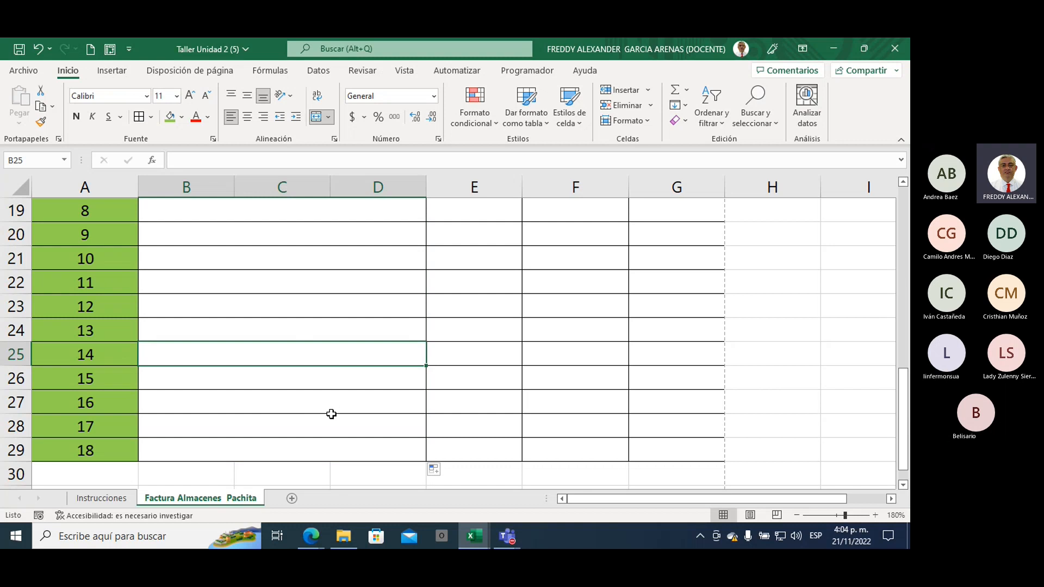
Check the invoice with its merged Producto rows in the print preview and return to the sheet.
scroll(331, 414, up, 5)
scroll(334, 415, down, 1)
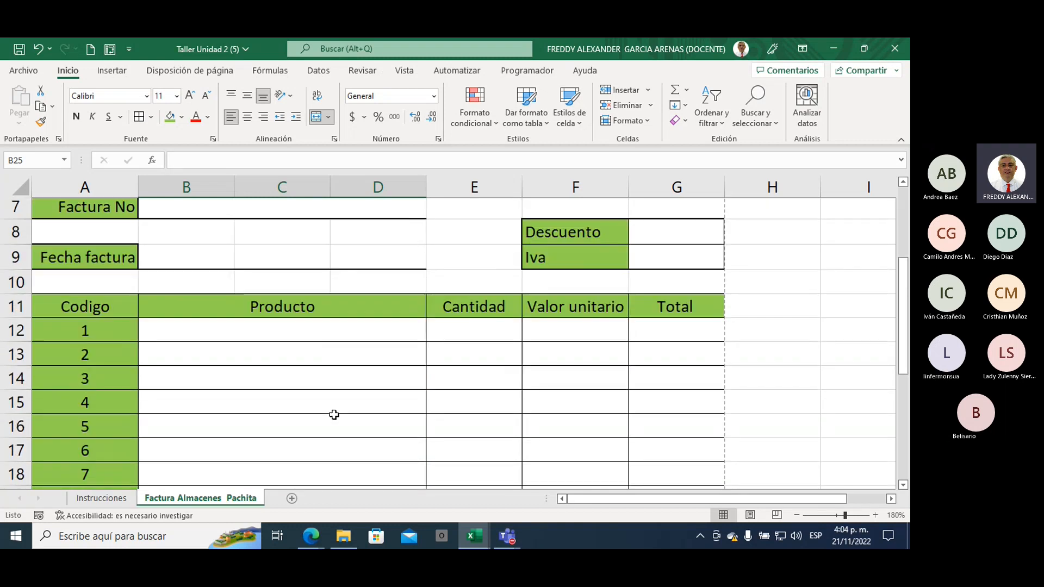
click(15, 70)
click(52, 275)
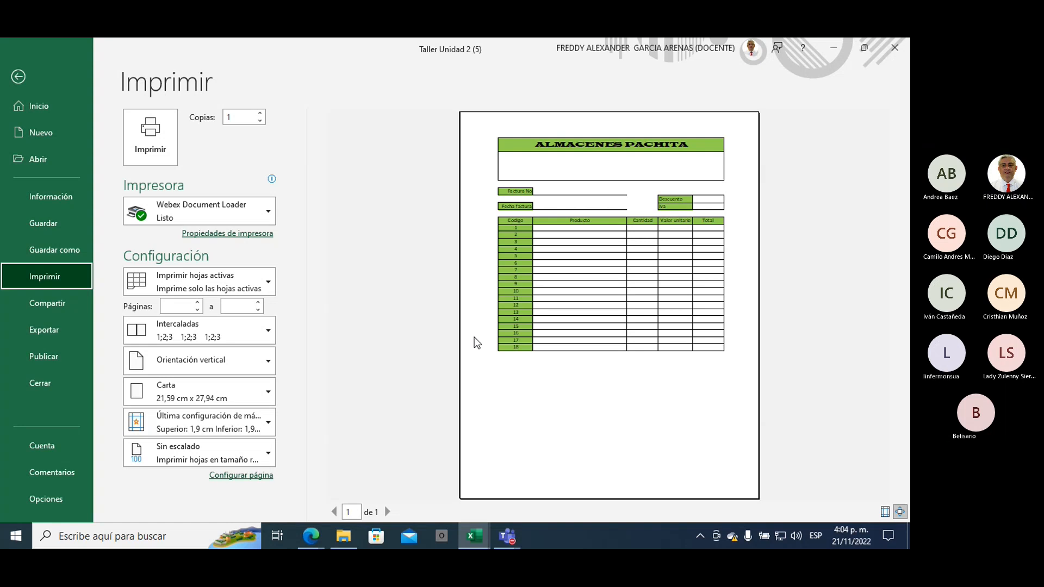
click(19, 76)
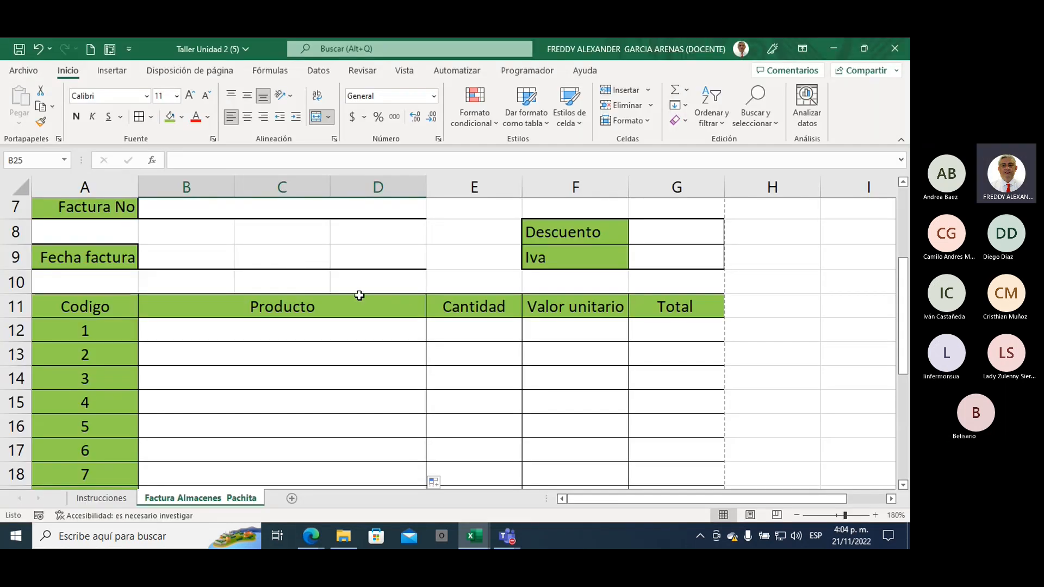
Switch to the Formatos visuales video in the browser, examine the example's heading row in full screen, and return to the Taller Unidad 2 (5) workbook.
click(309, 544)
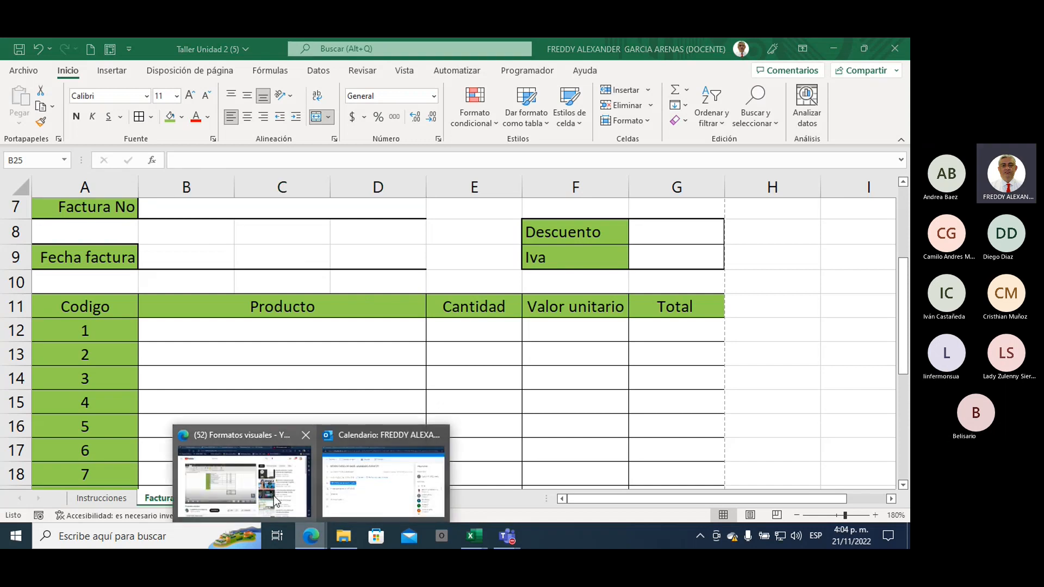
click(276, 501)
drag(72, 402, 75, 405)
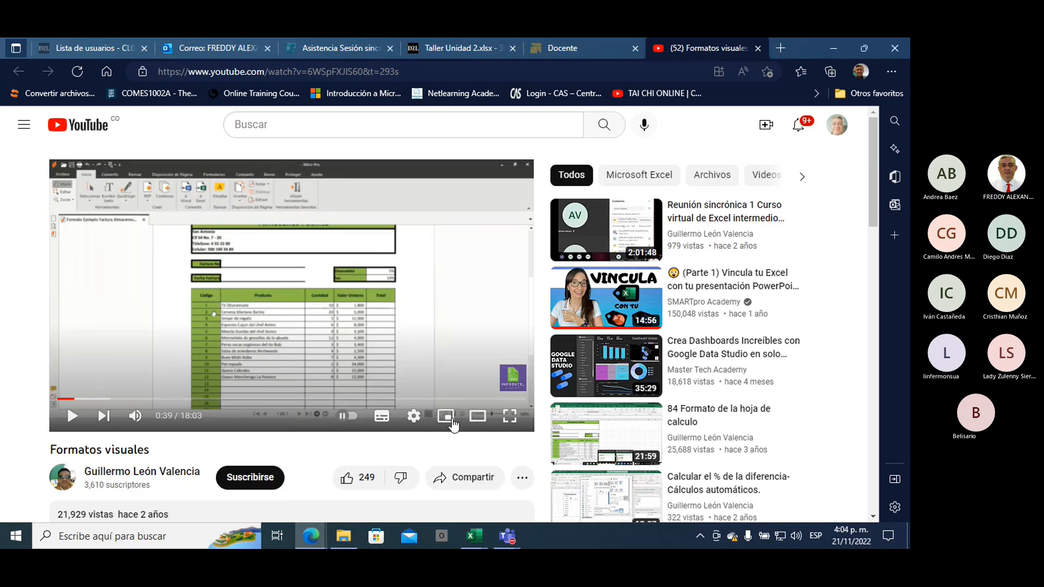
click(513, 419)
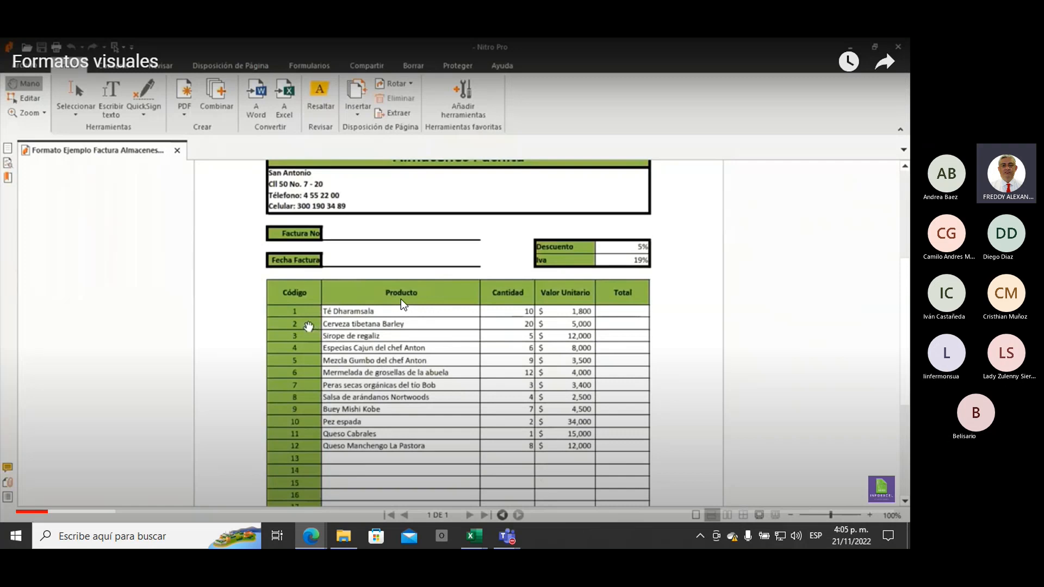
mouse_move(472, 536)
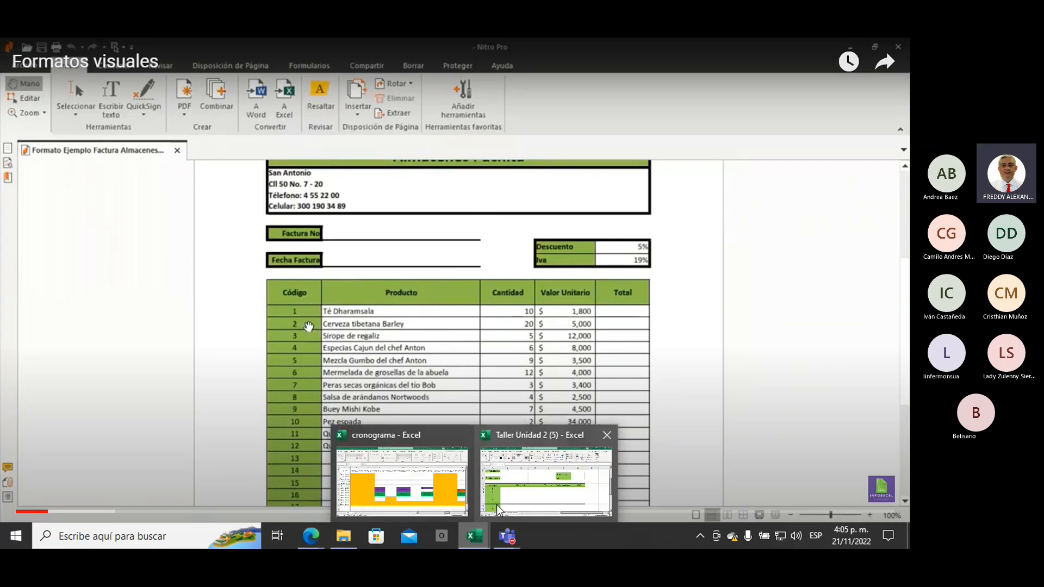
click(526, 500)
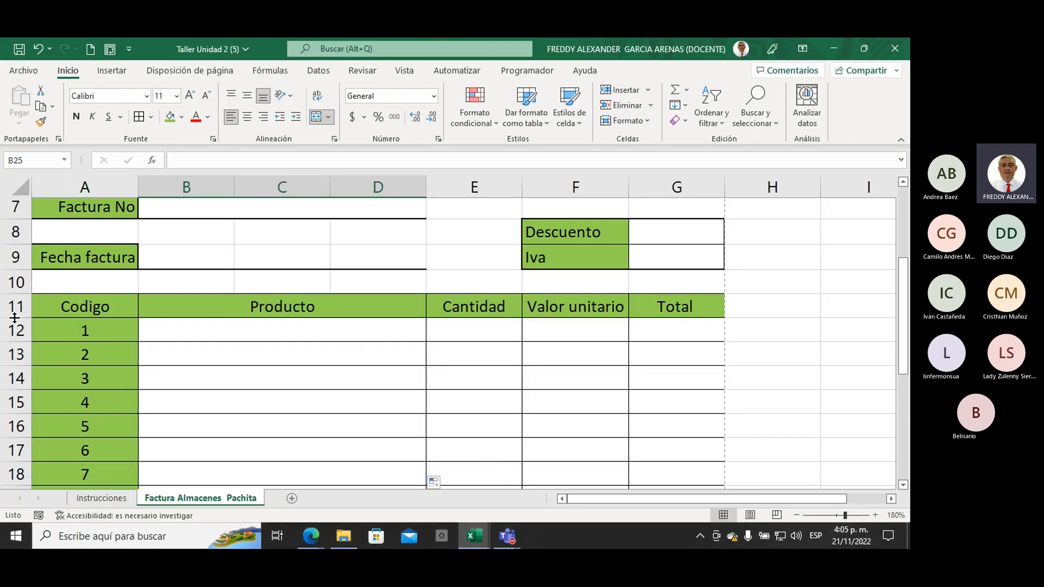
Make heading row 11 about twice as tall and middle-align the headings in A11:G11 vertically.
drag(16, 318, 18, 343)
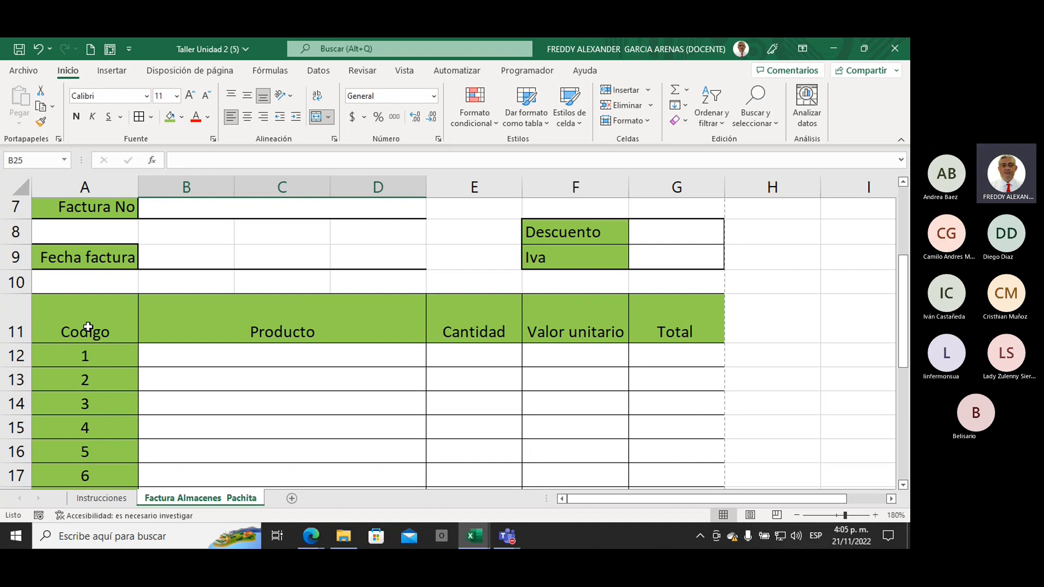
drag(87, 325, 654, 325)
click(245, 100)
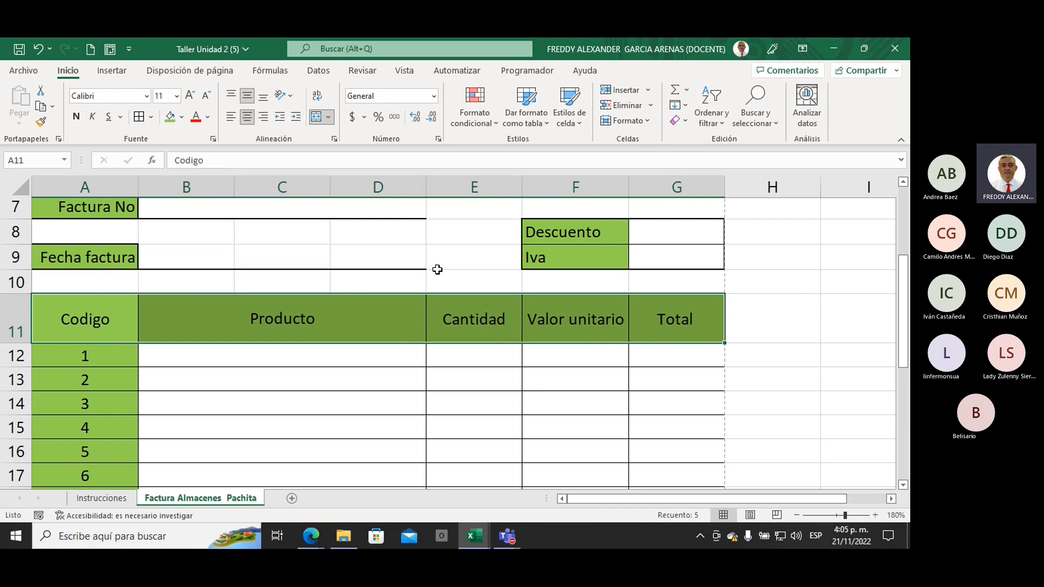
click(464, 276)
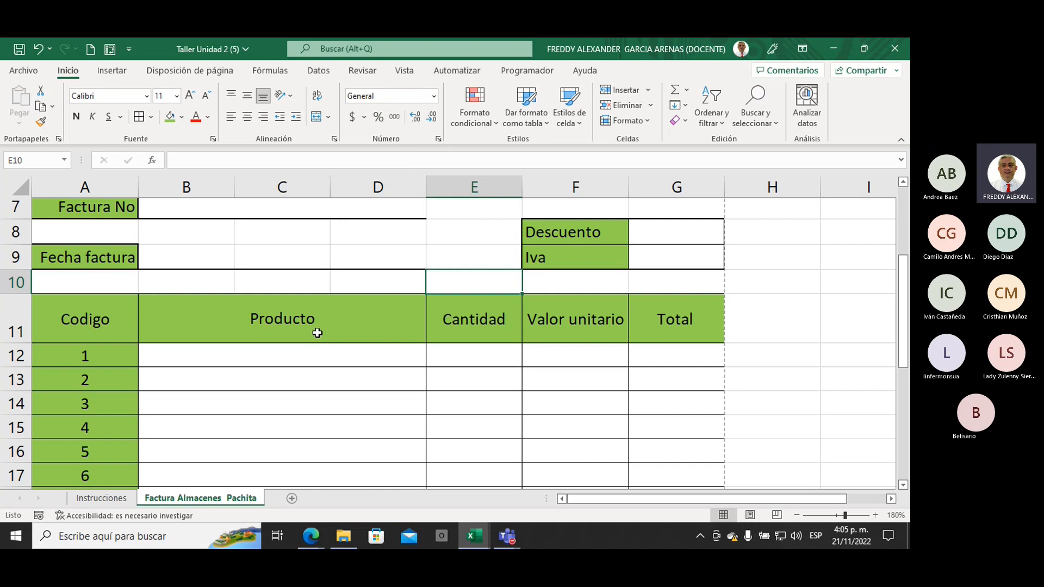
Compare the invoice's print preview with the browser's reference video, advancing it to the totals box below the product table, and return to the sheet.
click(24, 71)
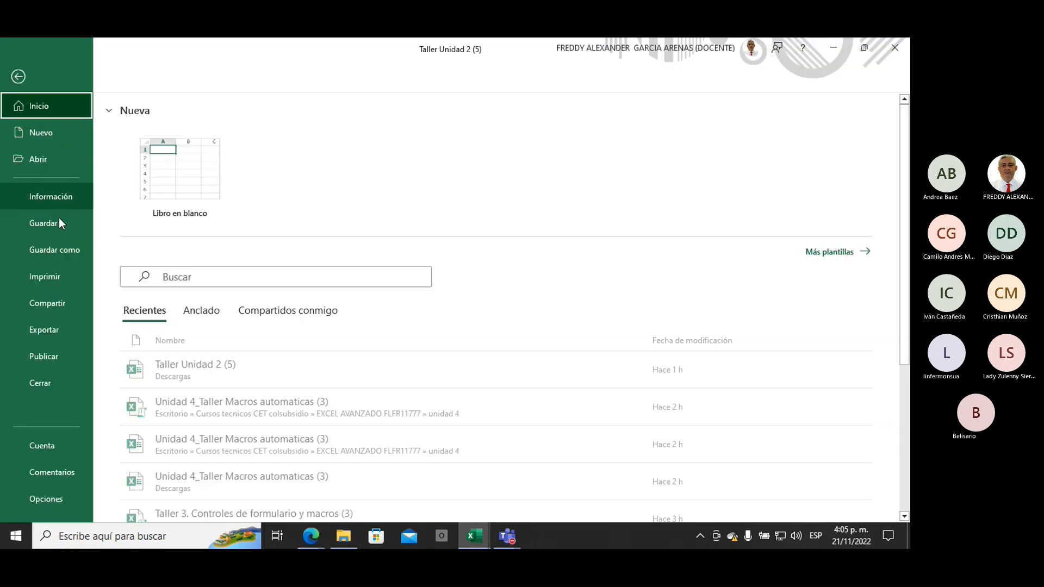
click(54, 277)
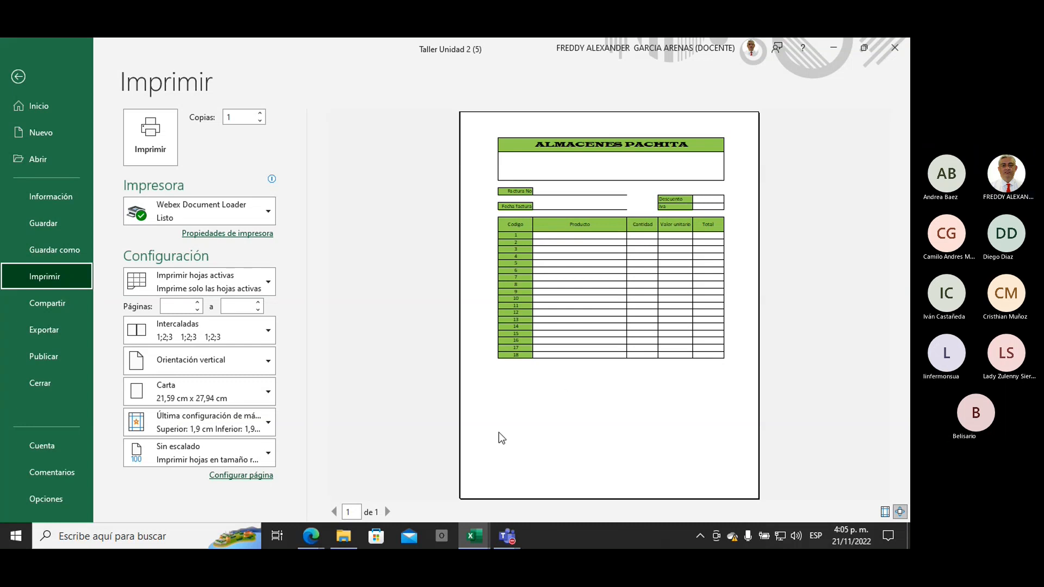
click(311, 535)
click(278, 496)
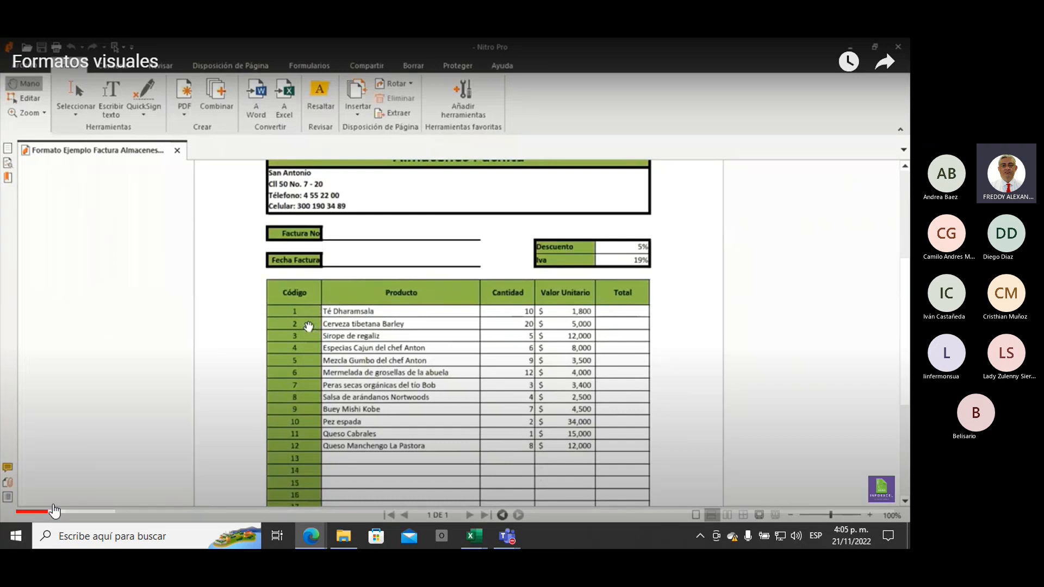
drag(49, 514, 58, 514)
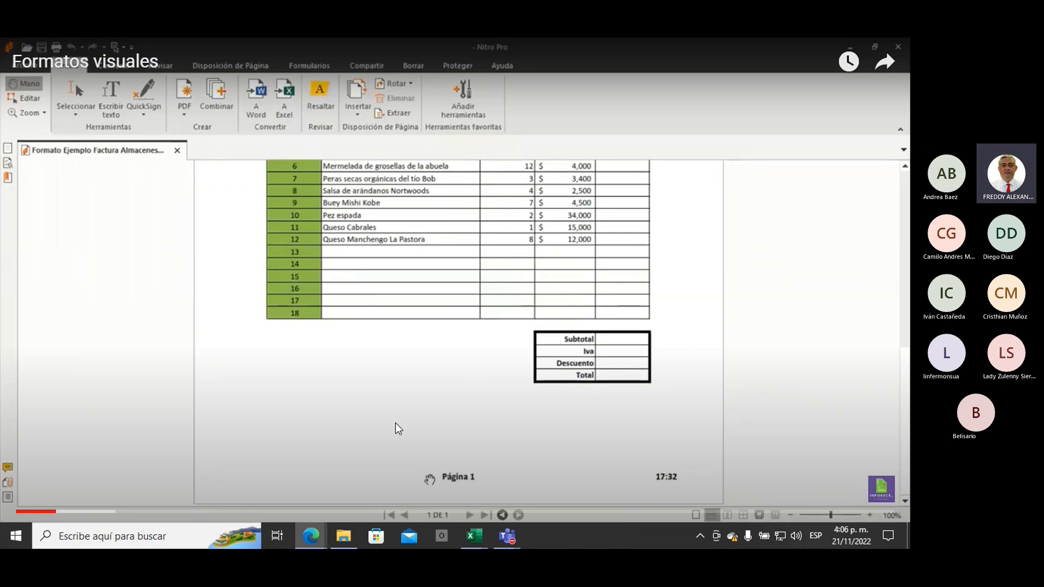
mouse_move(476, 537)
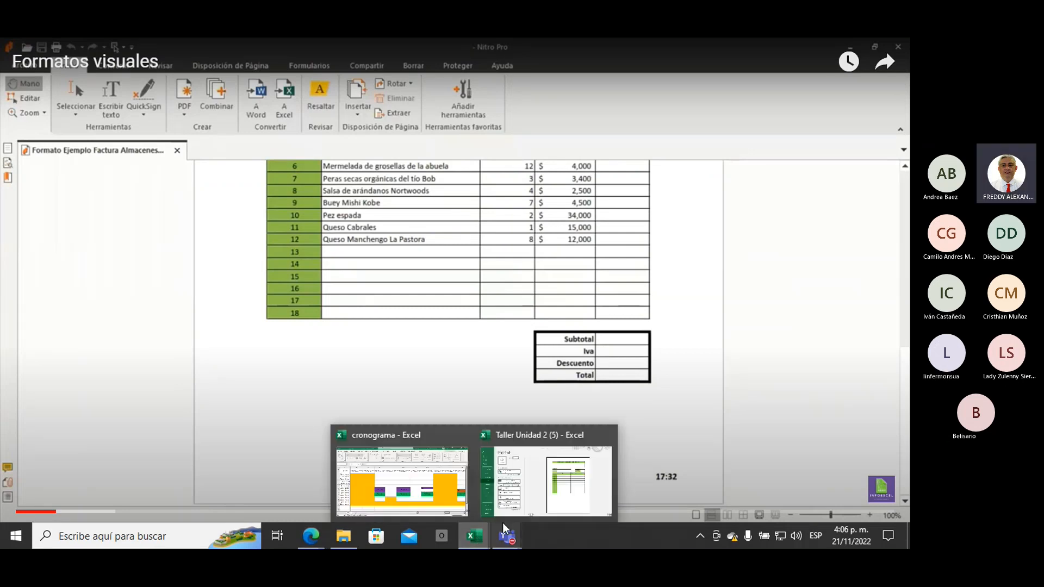
click(576, 503)
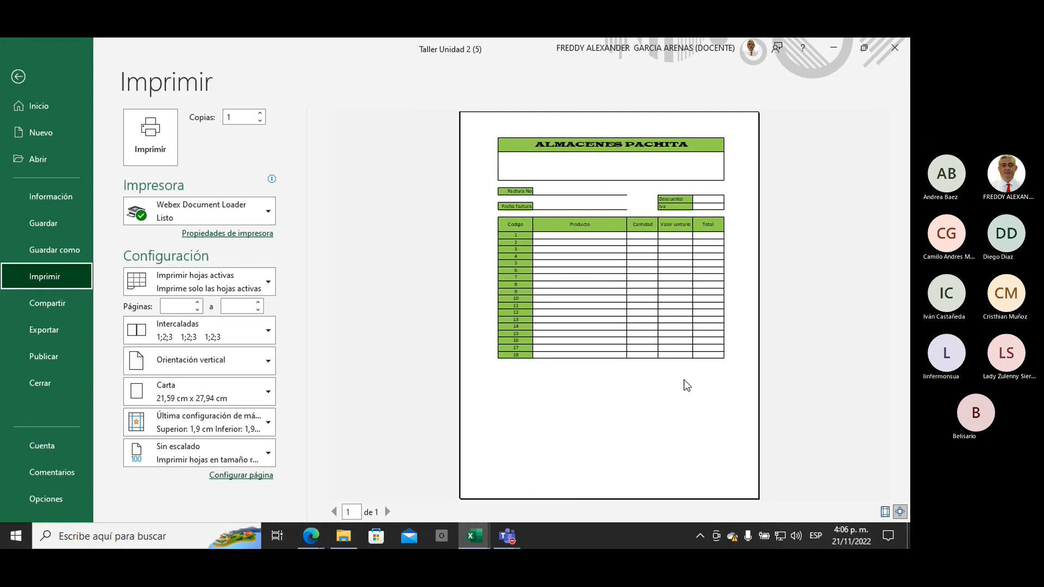
click(18, 76)
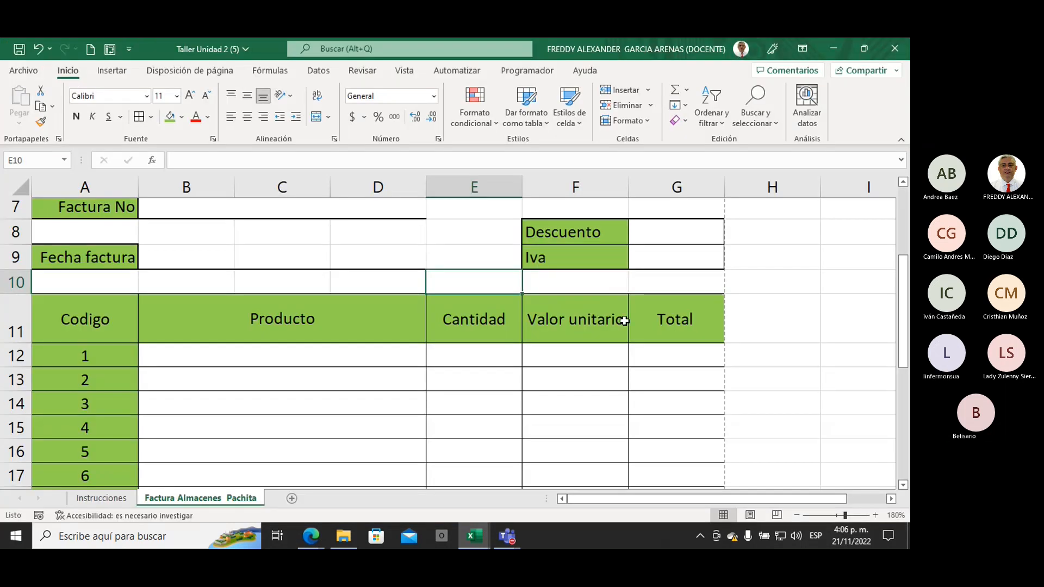
Apply all borders and a thick outside border (Borde exterior grueso) to F31:G34 below the product table.
scroll(624, 320, down, 9)
scroll(624, 321, up, 5)
scroll(625, 321, down, 3)
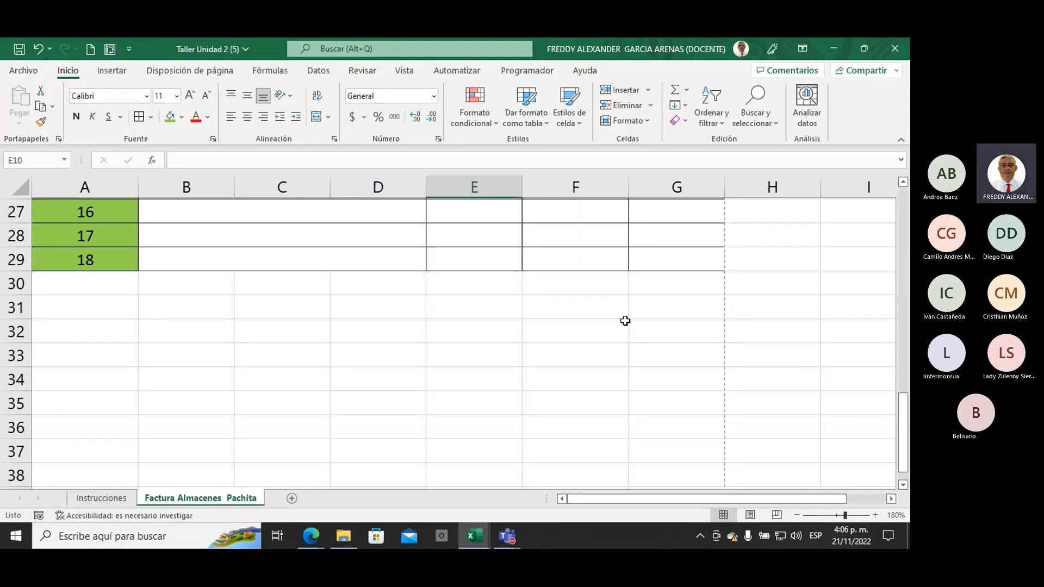
drag(552, 309, 657, 380)
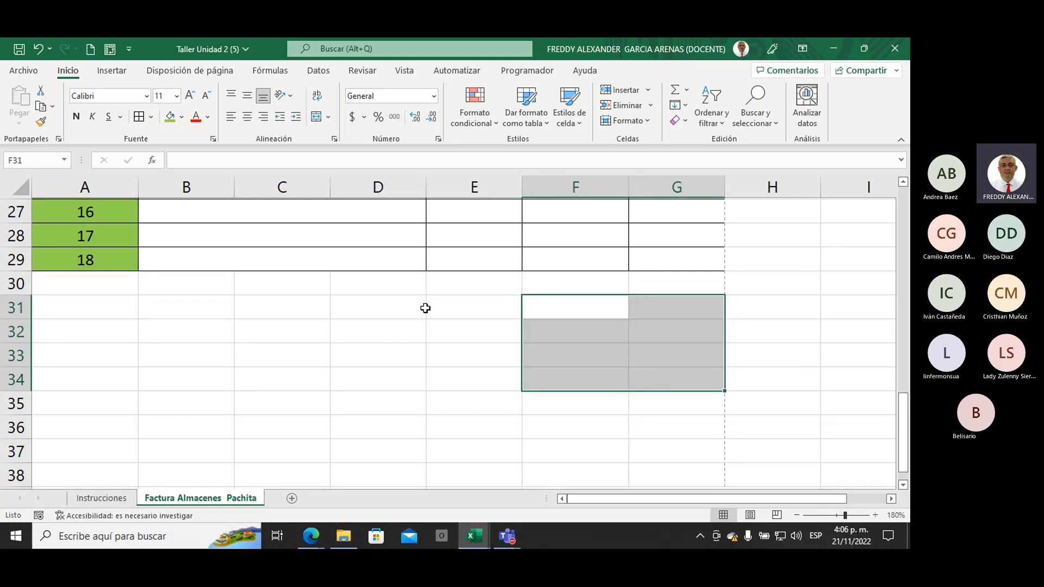
click(138, 116)
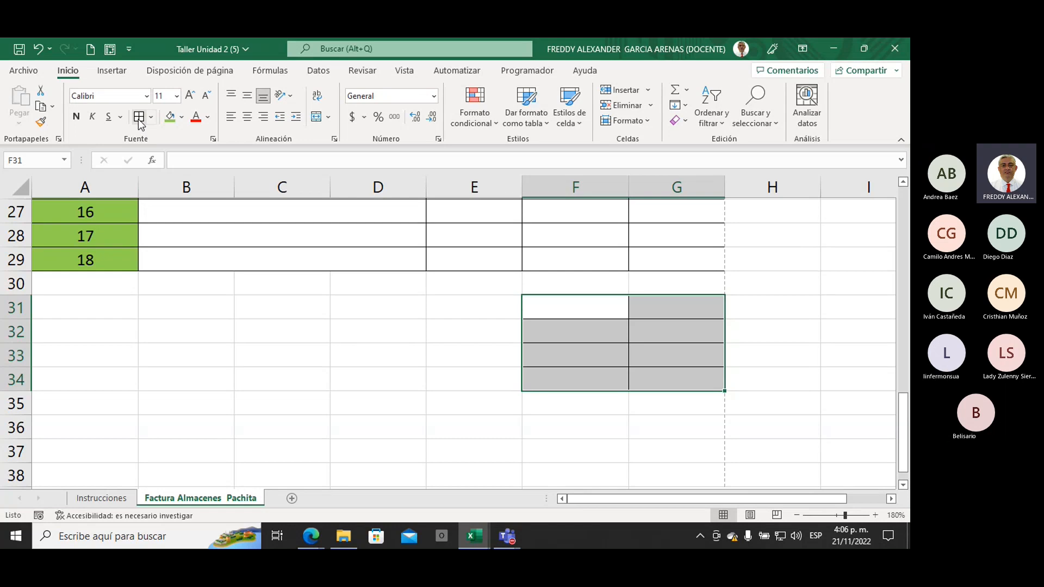
click(150, 116)
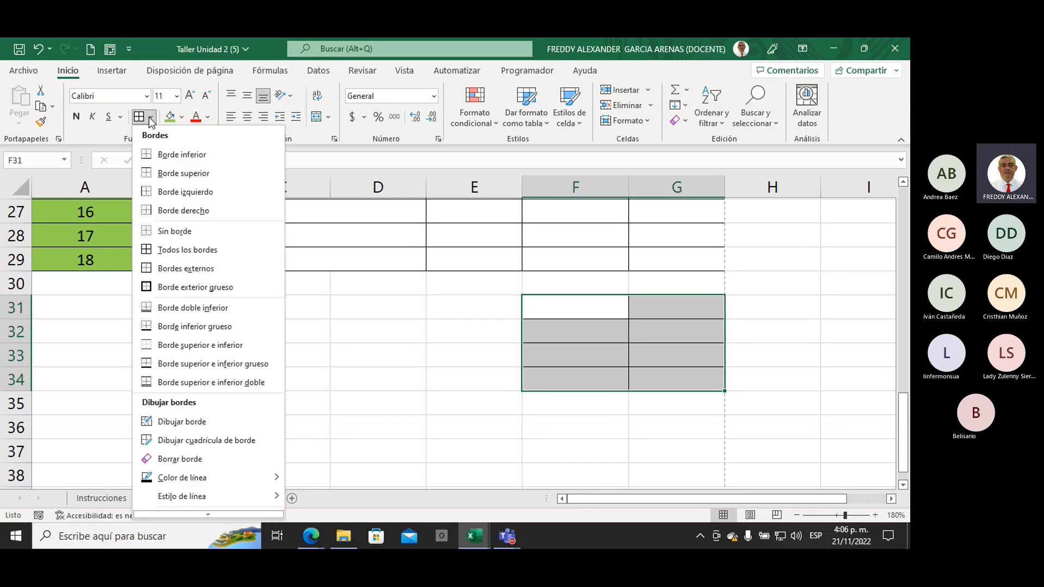
click(171, 292)
click(476, 363)
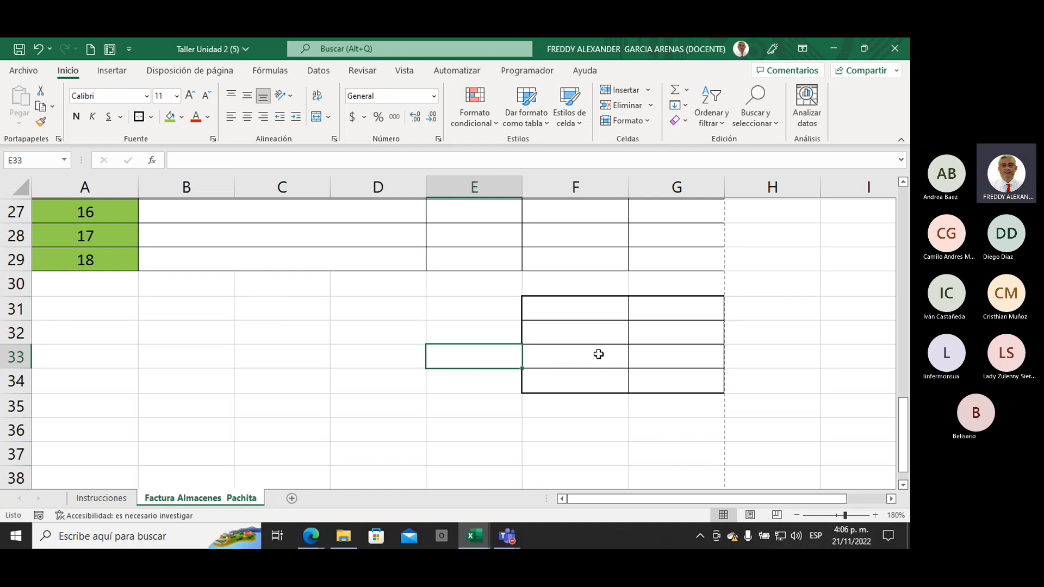
Check the totals box labels in the browser's reference video and return to the Taller Unidad 2 (5) workbook.
click(310, 536)
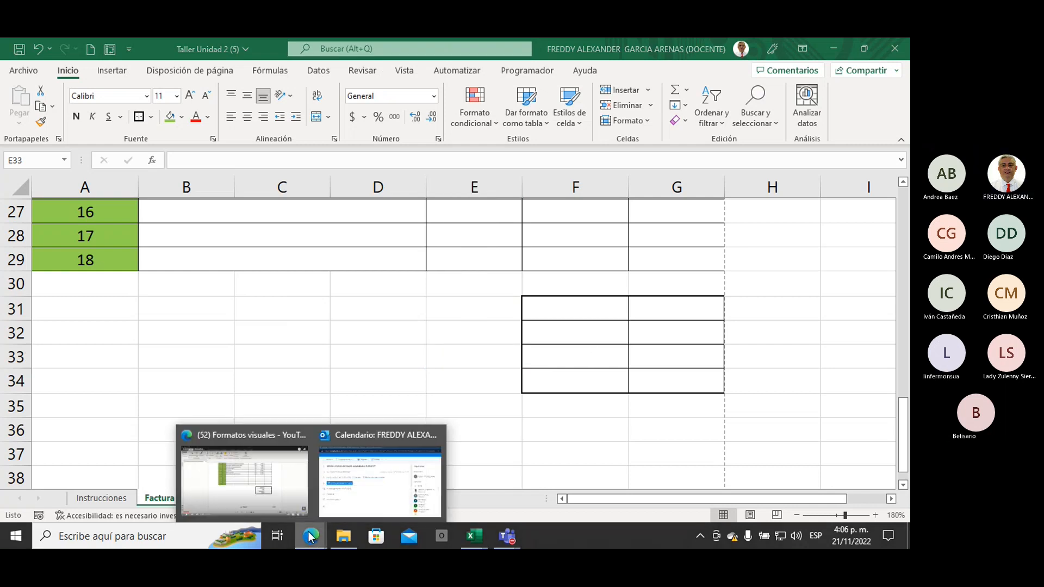
click(274, 495)
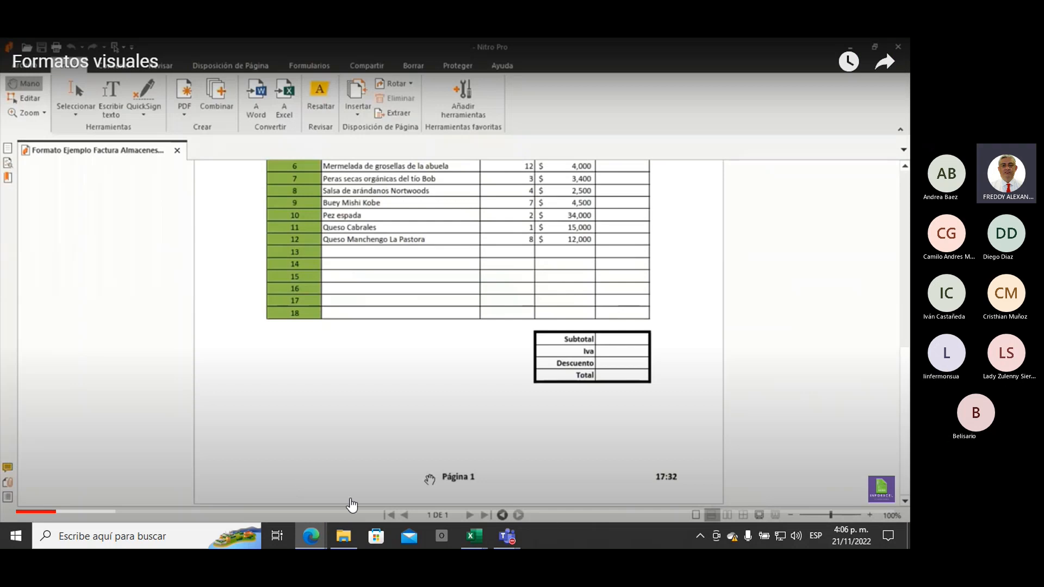
mouse_move(476, 537)
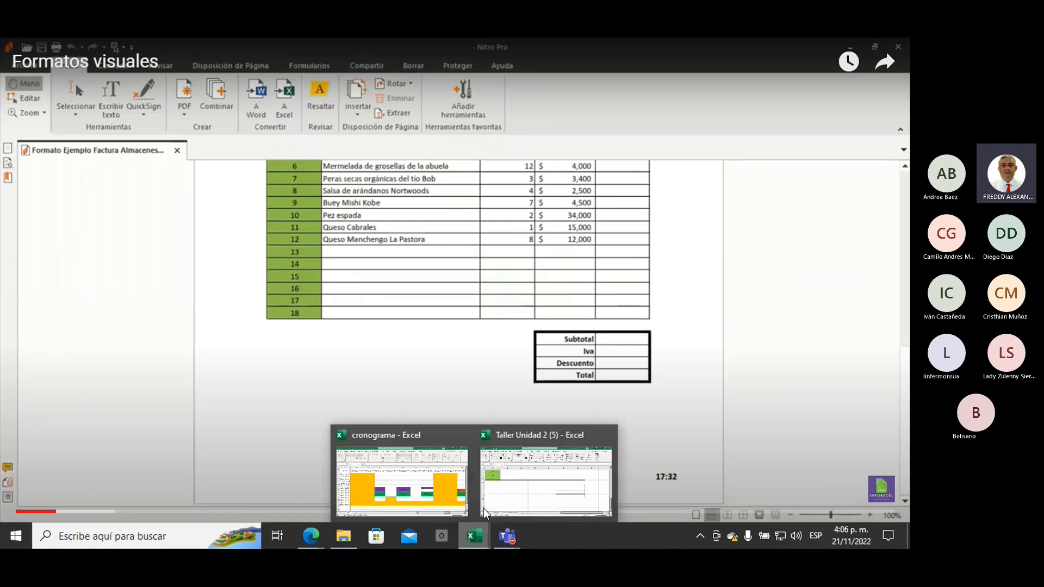
click(523, 498)
Enter the totals box labels Subtotal, Iva, Descuento and Total in cells F31 to F34.
click(555, 304)
text(Subtotl)
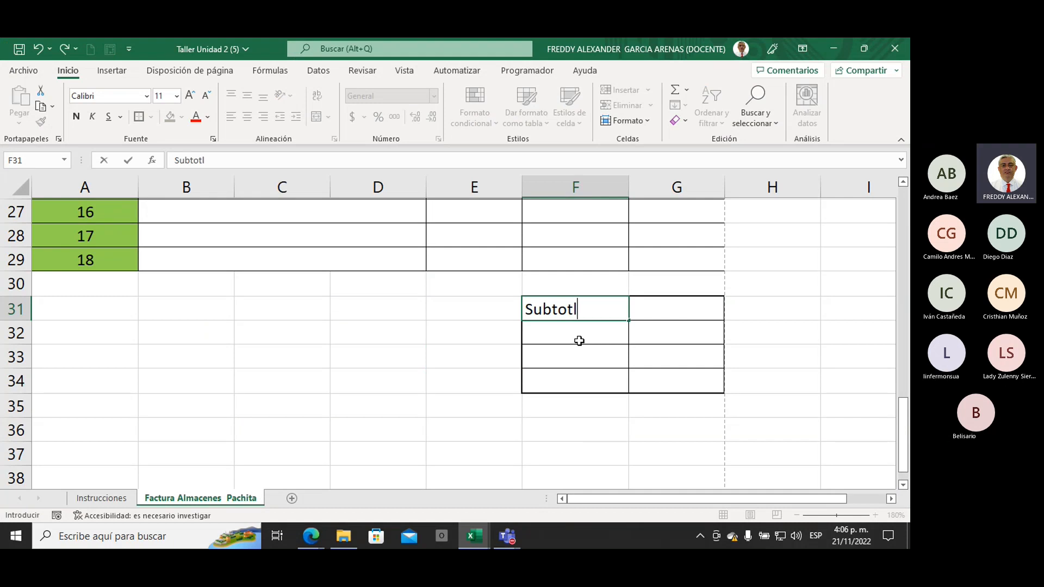
key(BackSpace)
text(al)
key(Return)
text(Iva)
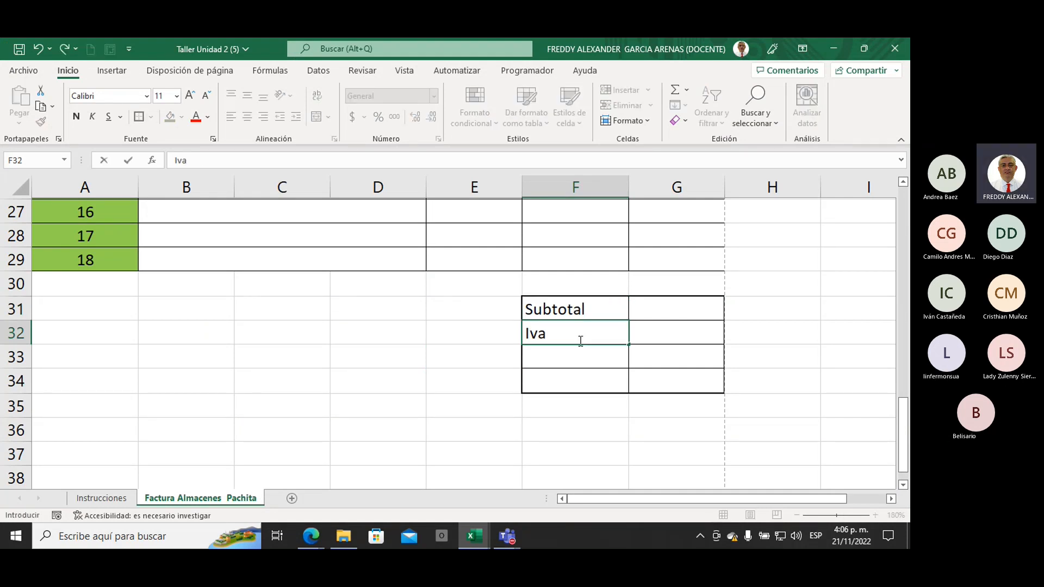
key(Return)
text(Descuento)
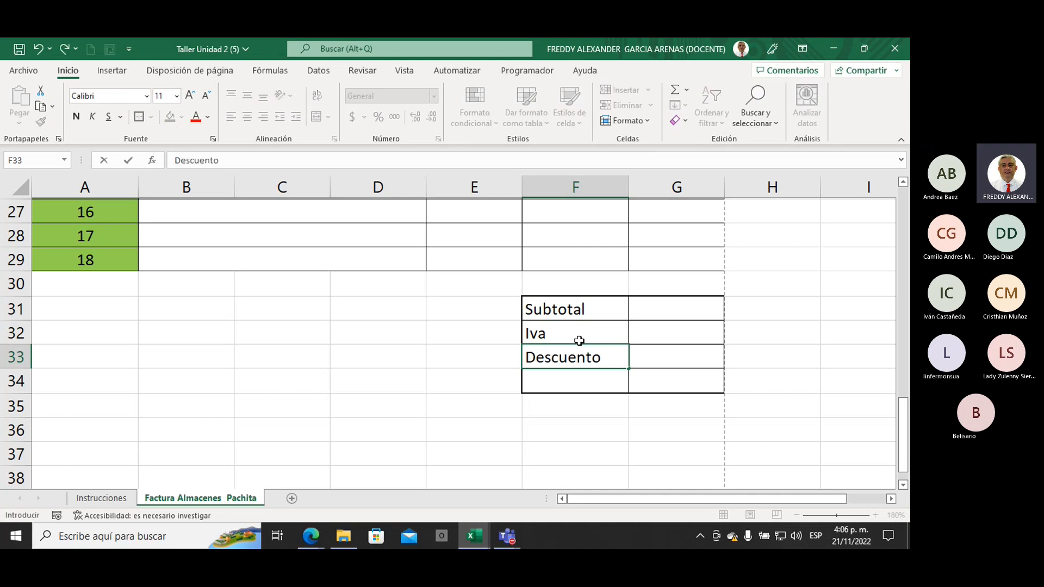
key(Return)
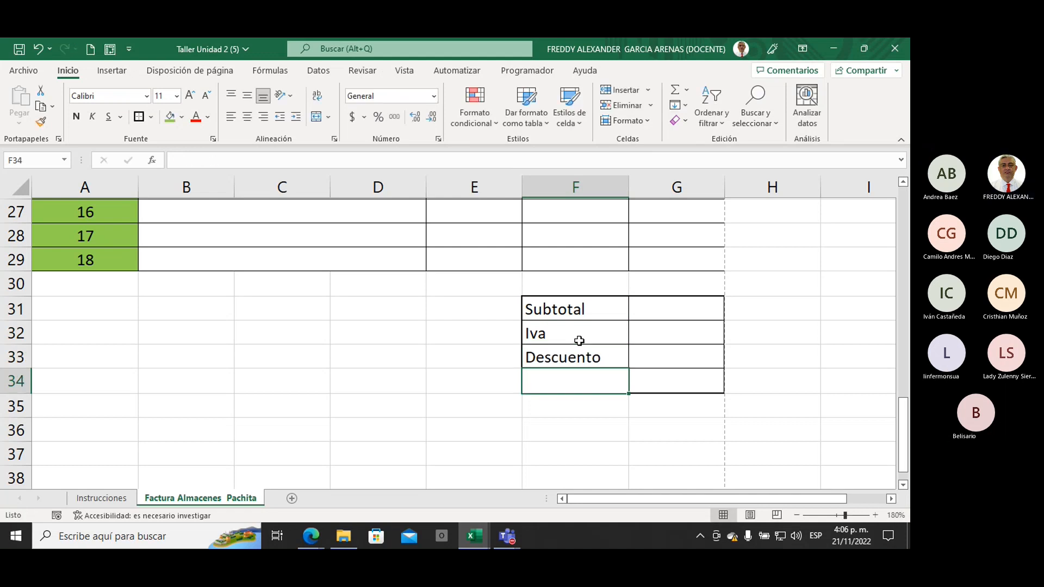
text(Total)
click(578, 354)
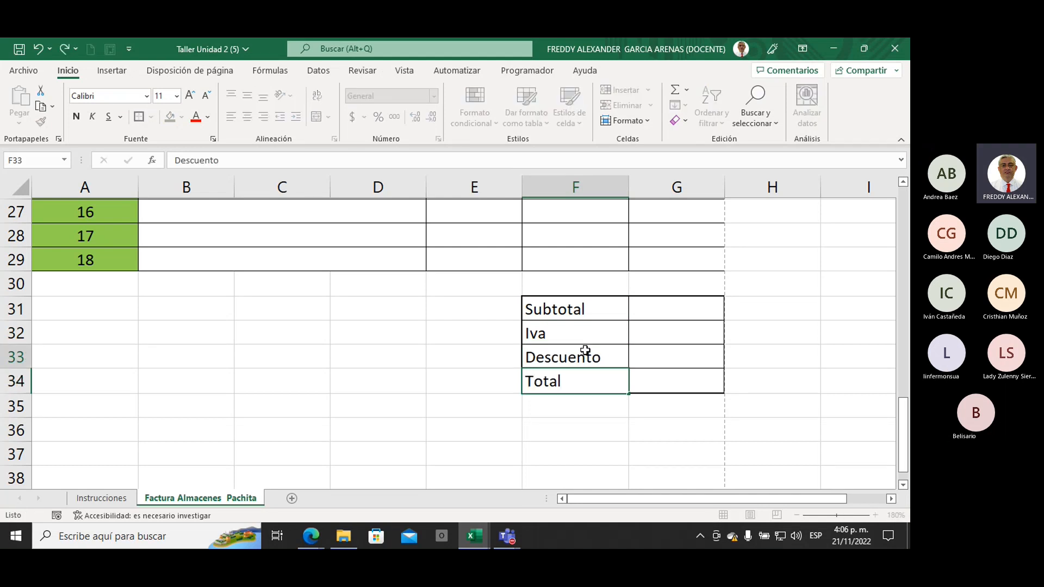
Right-align the totals box labels in F31:F34.
drag(541, 305, 540, 380)
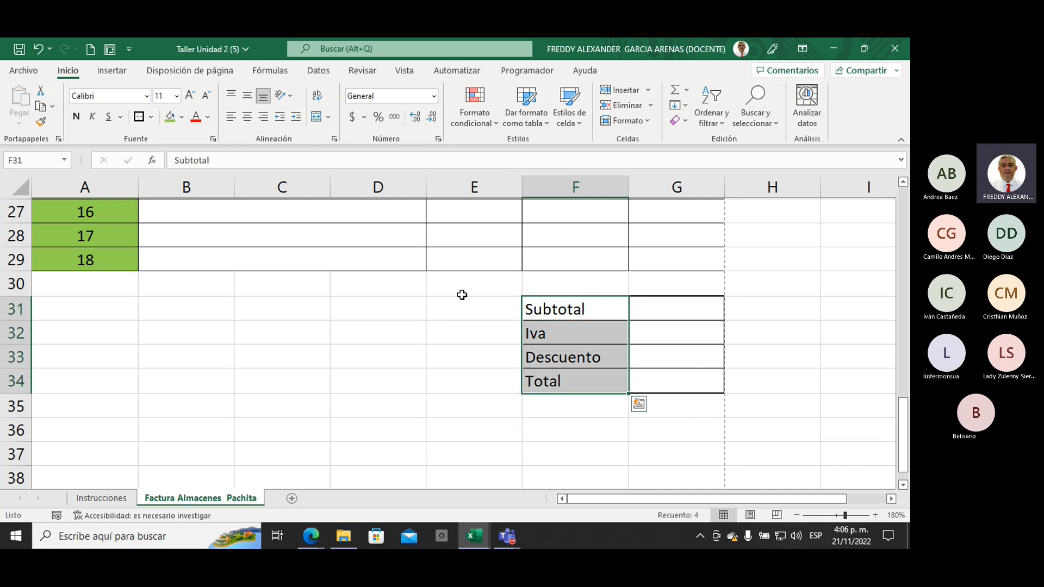
click(264, 120)
click(593, 426)
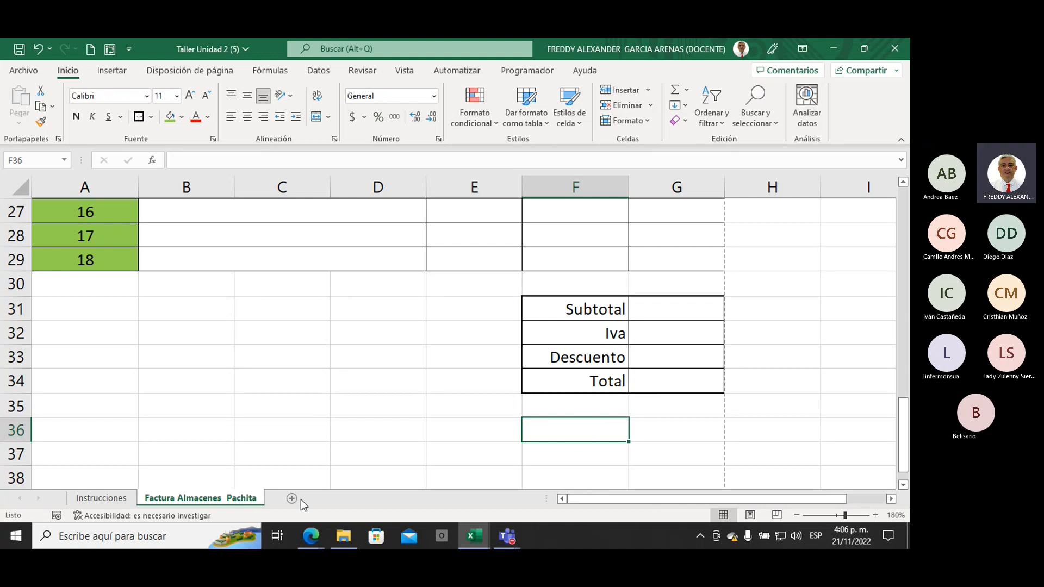
Check the totals box in the browser's reference video and open the print preview of the Taller Unidad 2 (5) invoice.
mouse_move(312, 535)
click(273, 508)
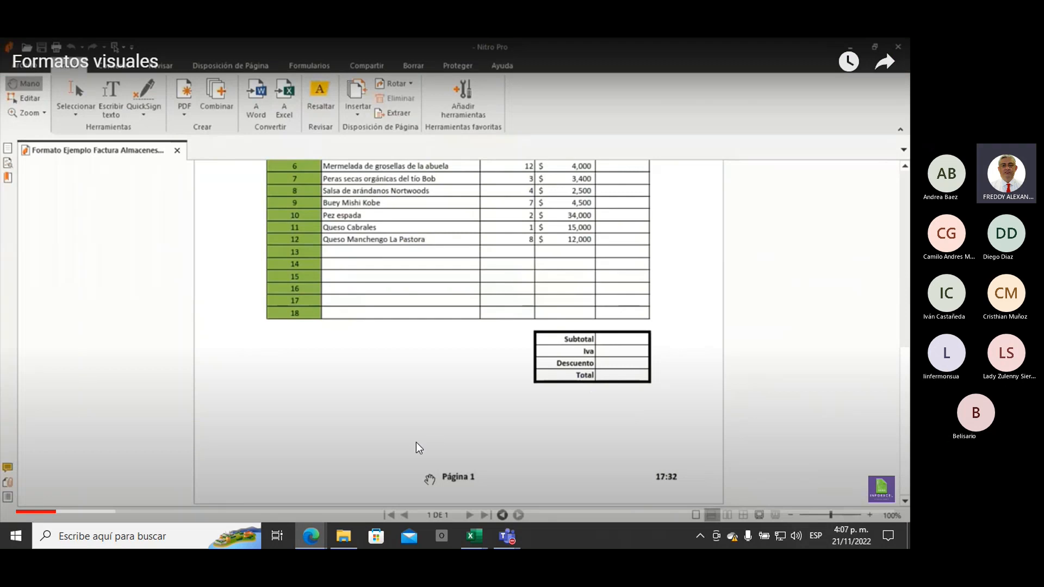
mouse_move(466, 532)
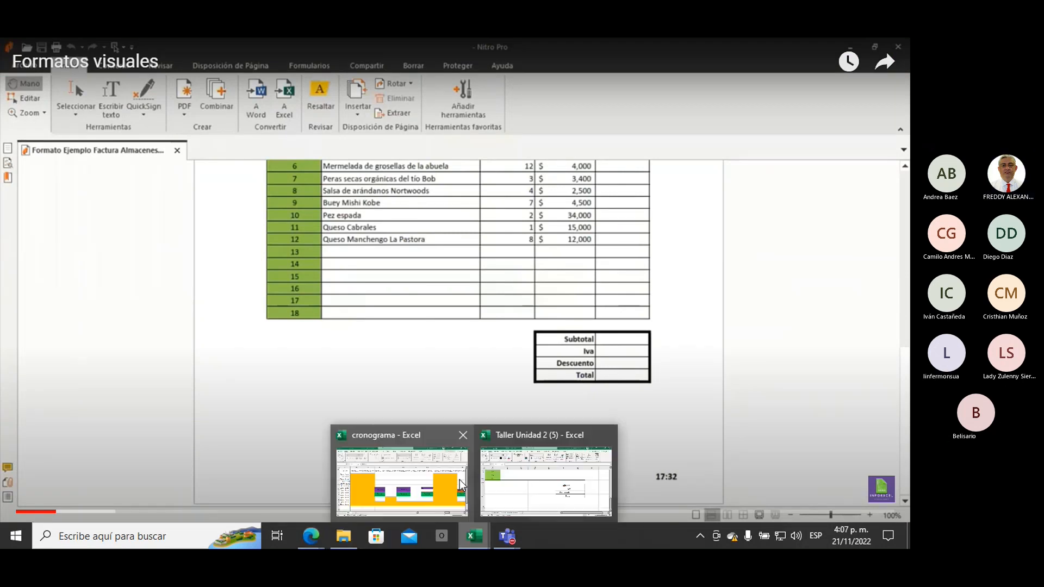
click(498, 495)
click(21, 68)
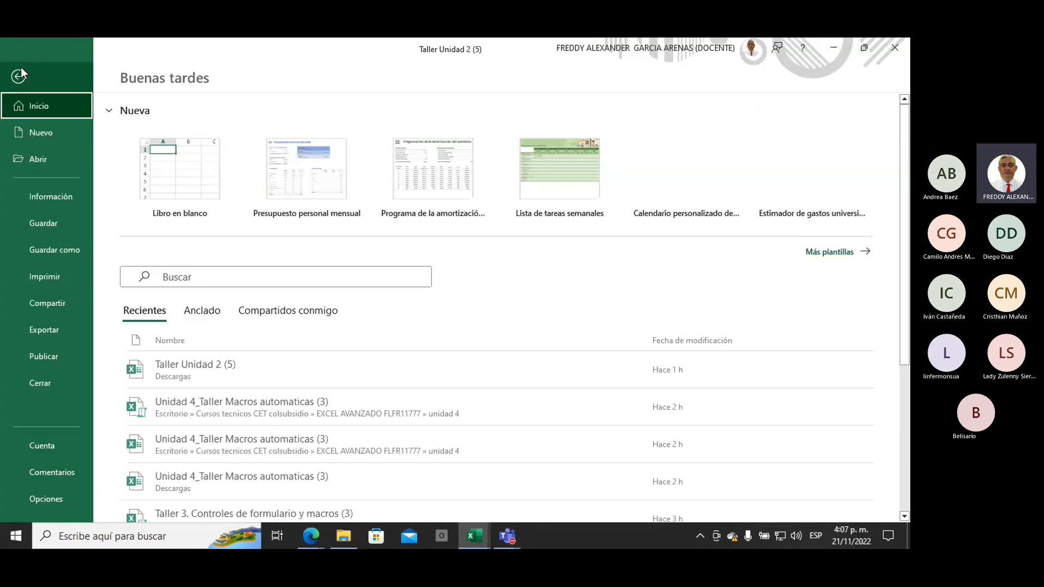
click(64, 275)
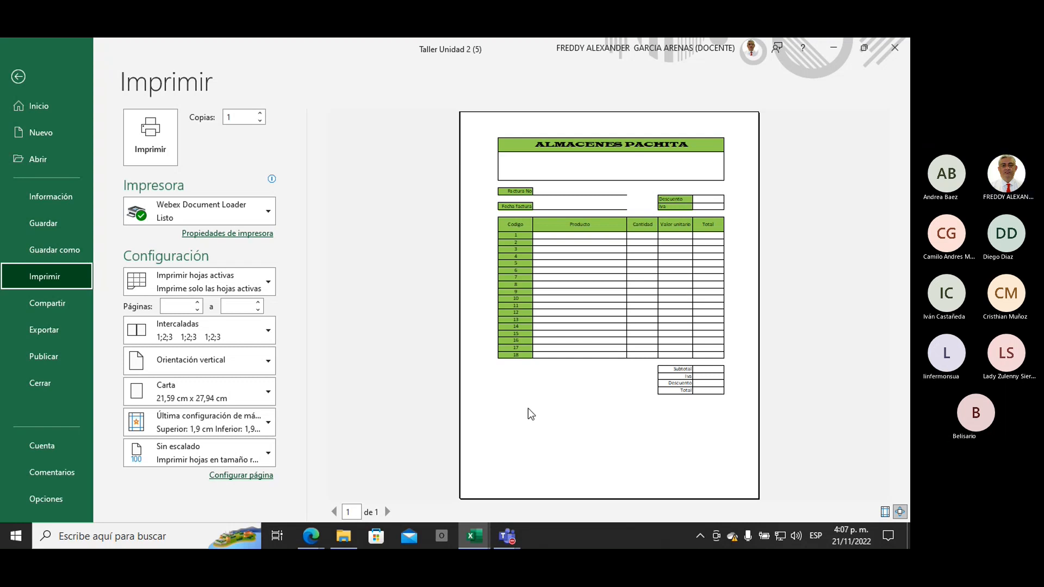
Rewind the browser's reference video to 0:33 and examine the logo above the Almacenes Pachita title.
mouse_move(307, 539)
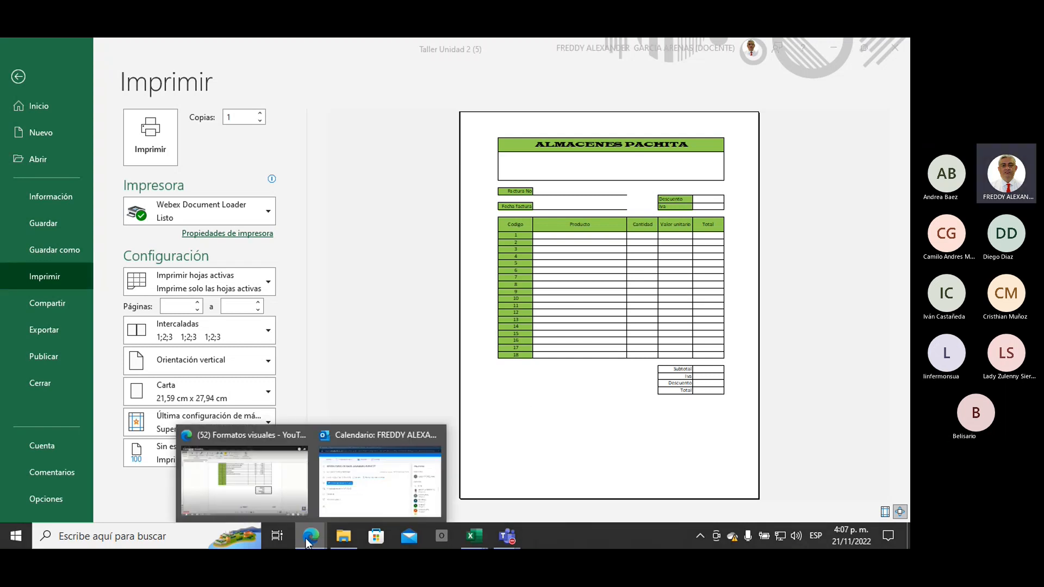
click(275, 510)
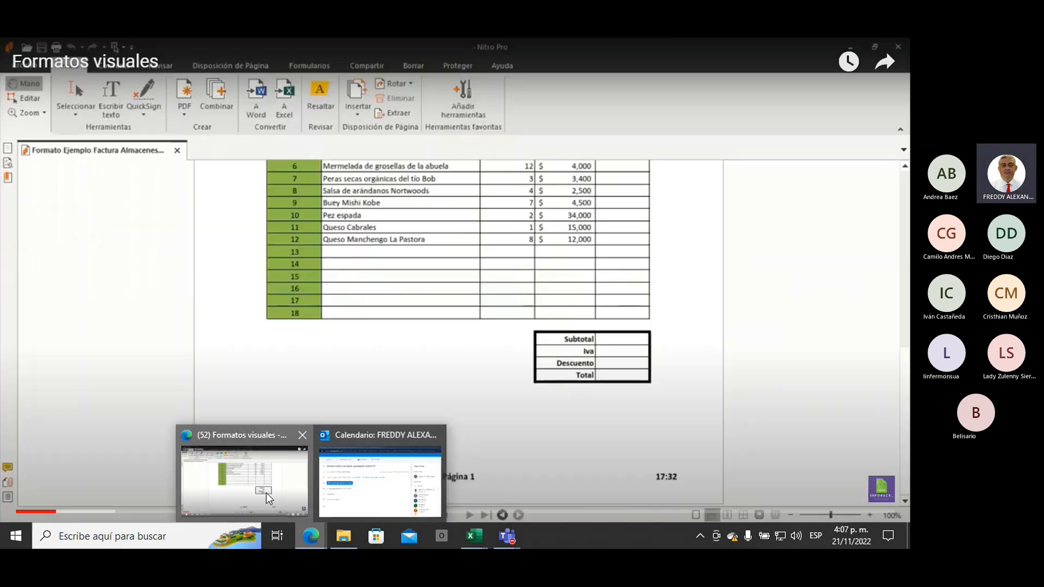
click(48, 512)
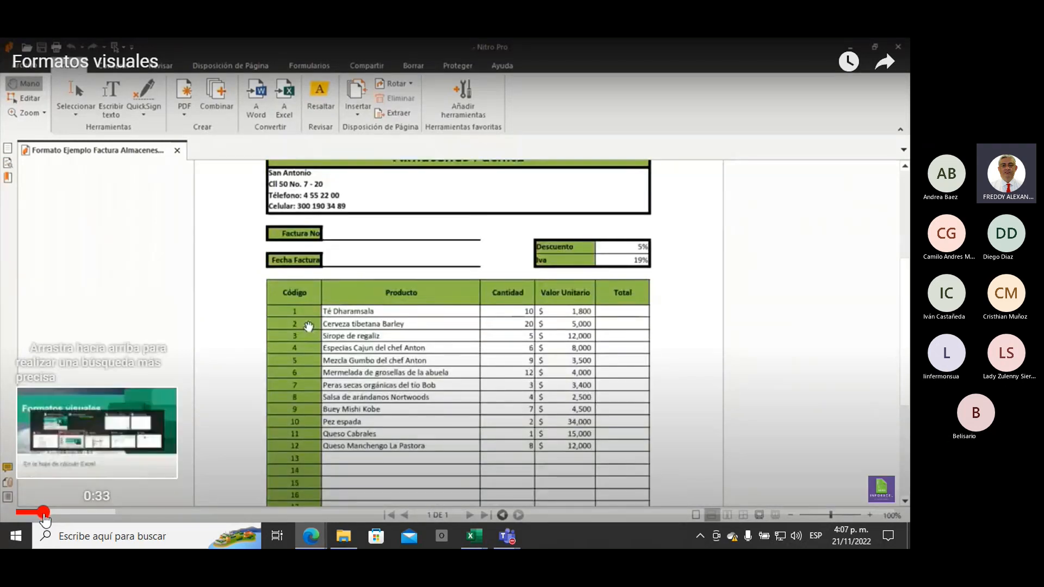
drag(48, 515, 43, 512)
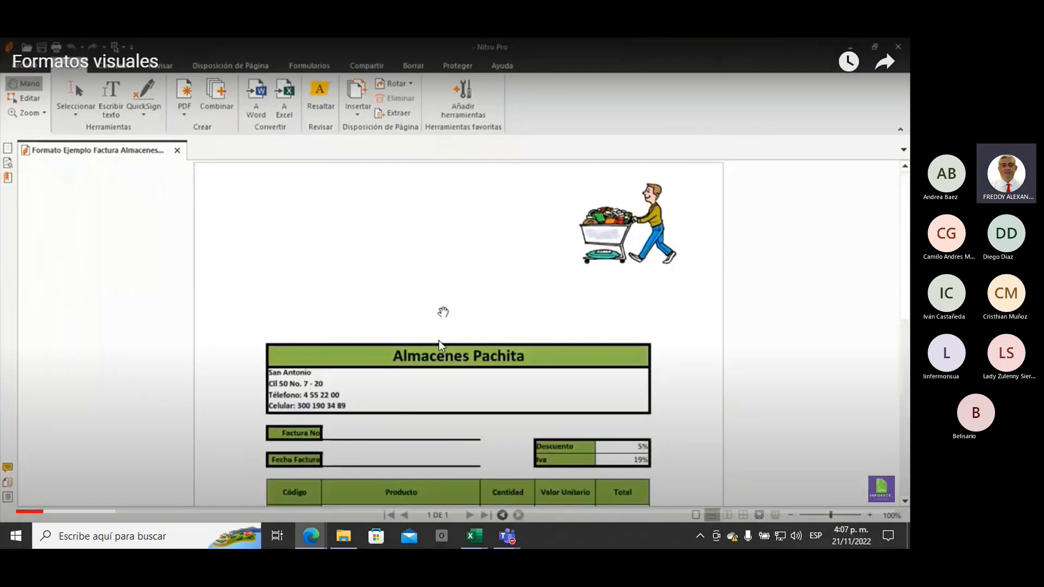
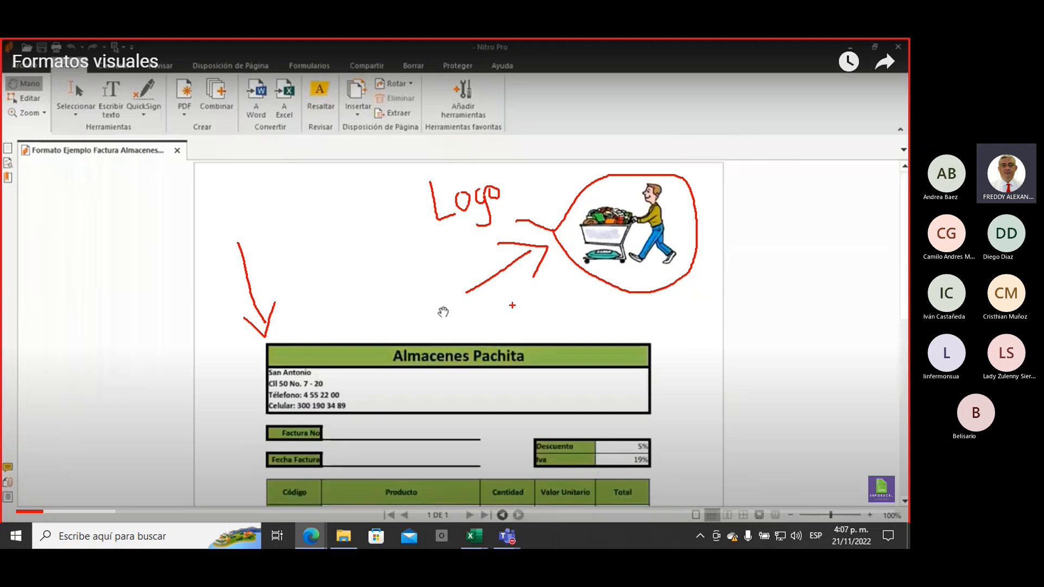
key(Escape)
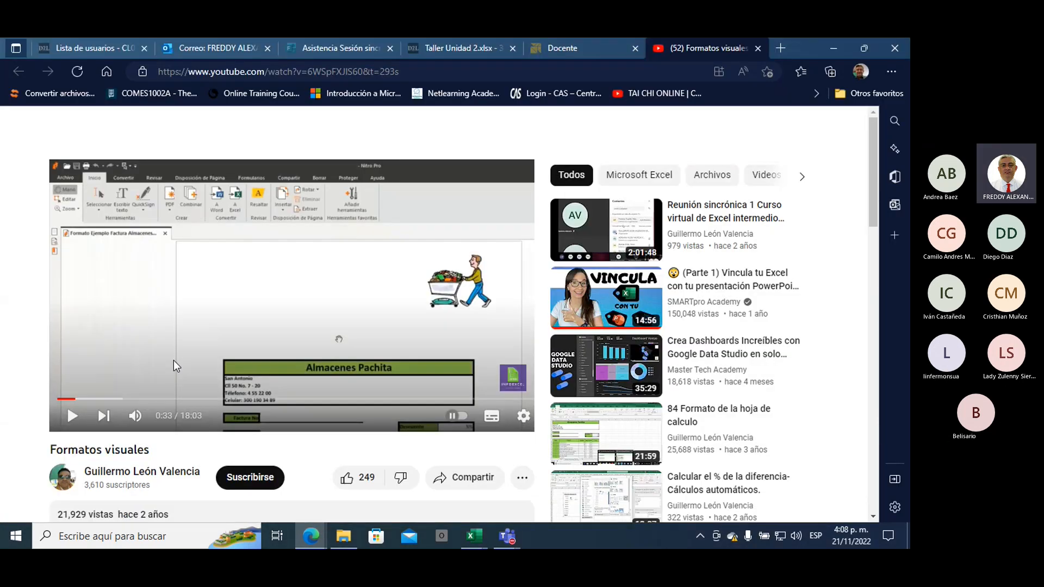
Advance the reference video to 0:51 and examine the page number and time in the invoice's footer in full screen.
click(86, 417)
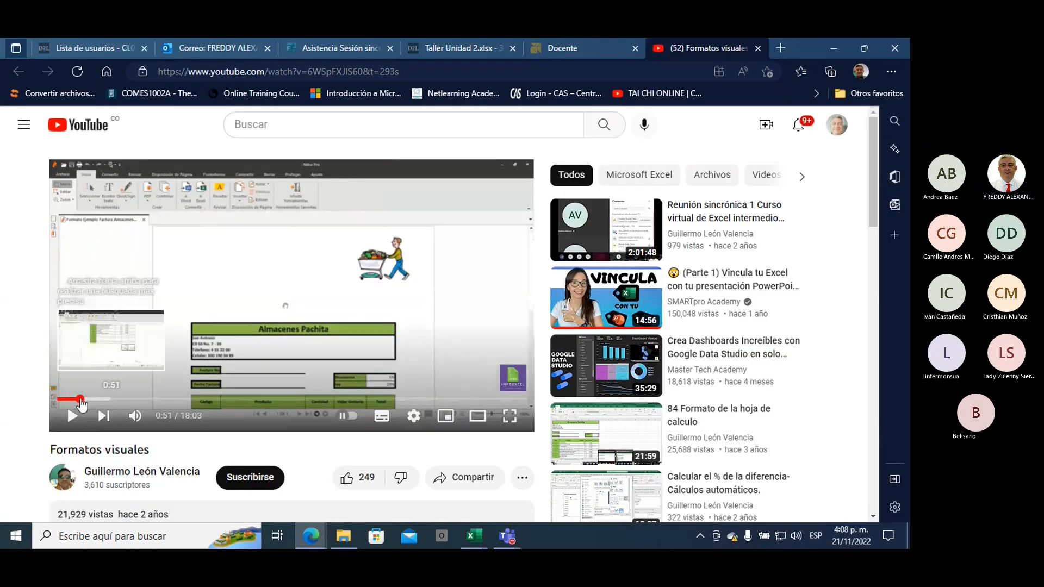
click(80, 399)
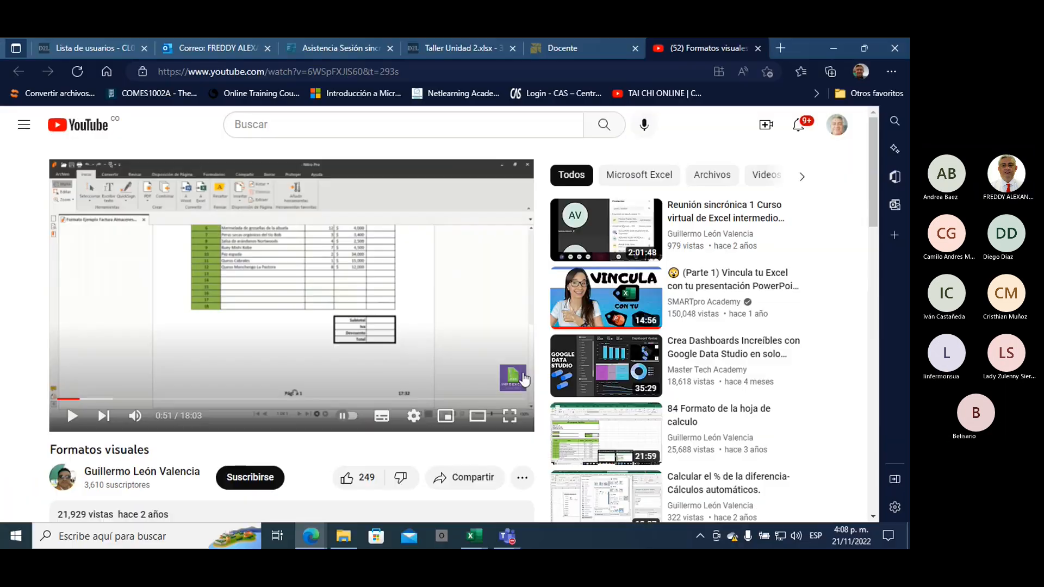
click(509, 416)
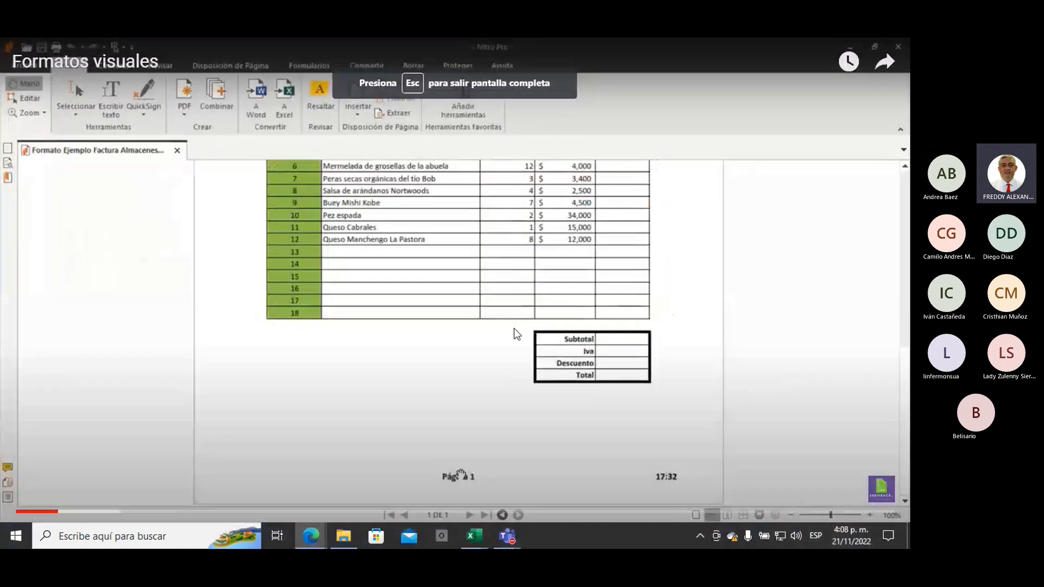
click(490, 385)
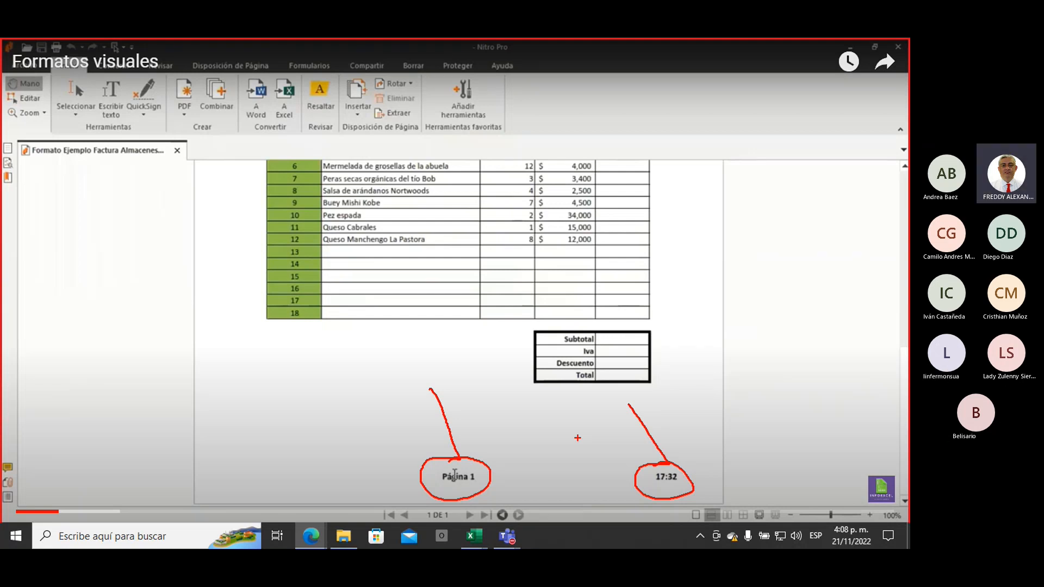
key(Escape)
key(Escape)
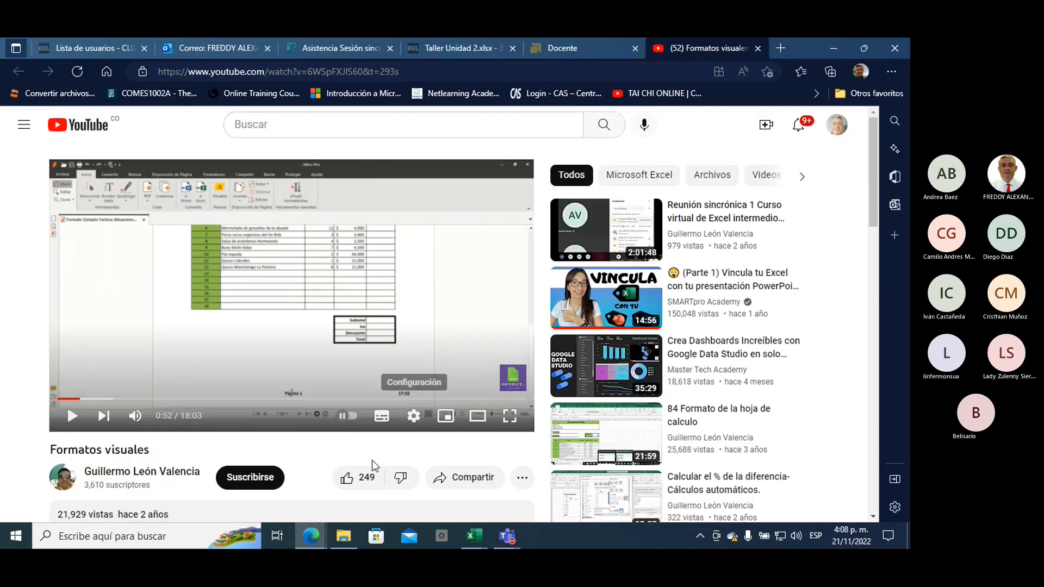
Return to the Taller Unidad 2 (5) workbook, close the print preview and show the invoice sheet's header area in Page Layout view.
mouse_move(481, 536)
click(556, 477)
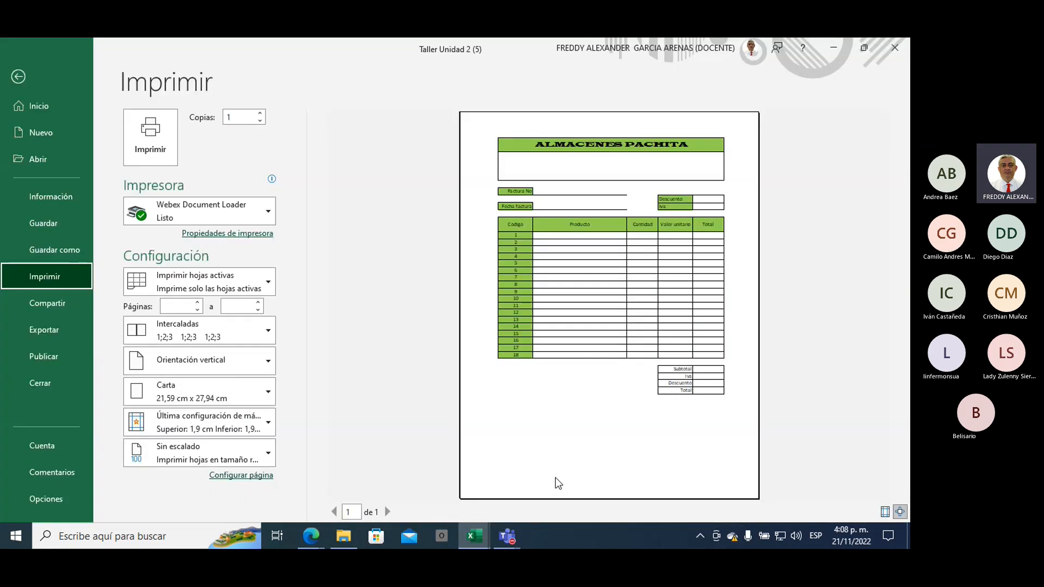
click(18, 76)
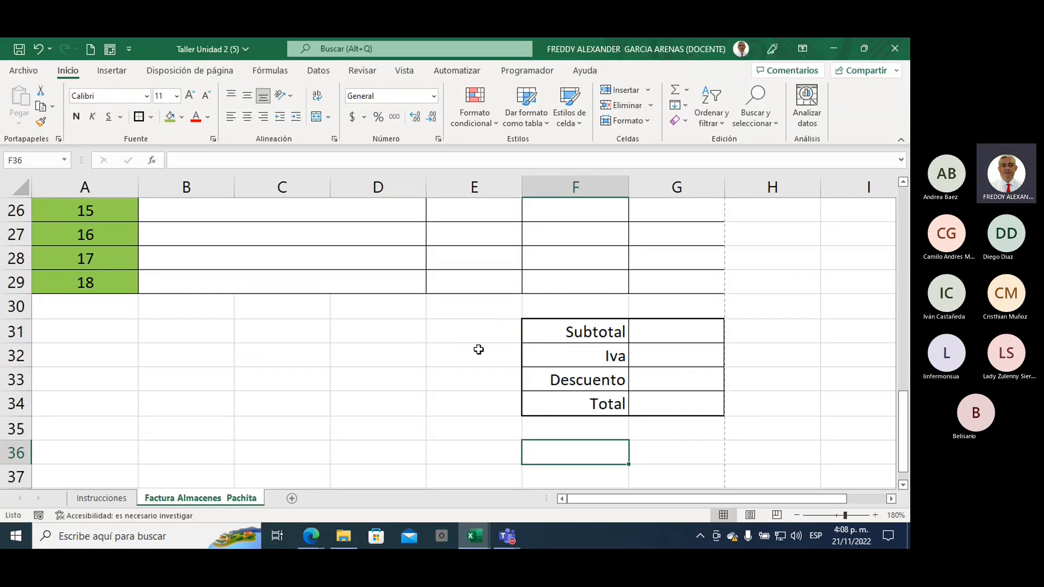
scroll(478, 349, up, 8)
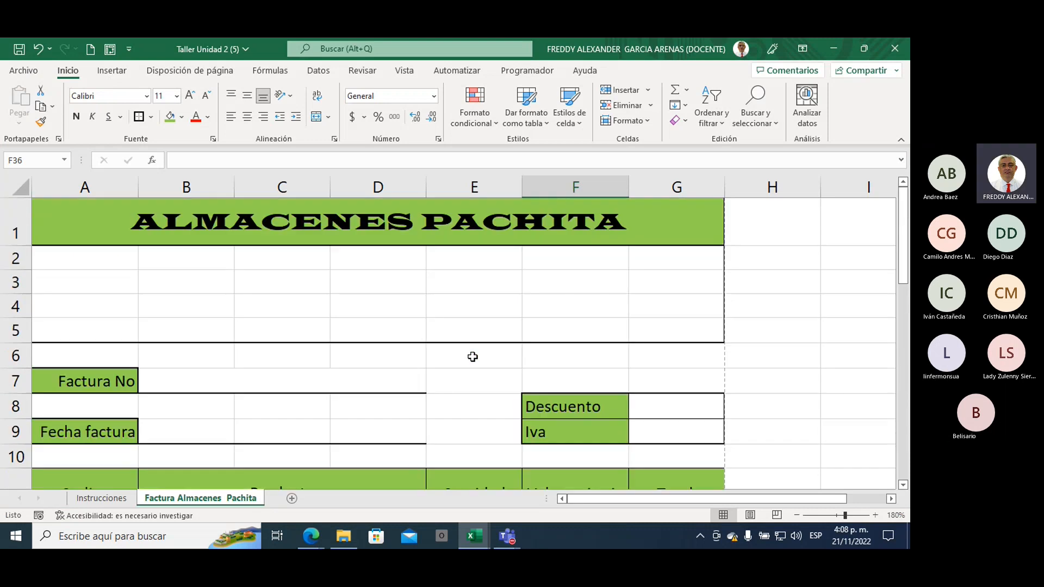
scroll(473, 357, down, 1)
scroll(485, 301, up, 1)
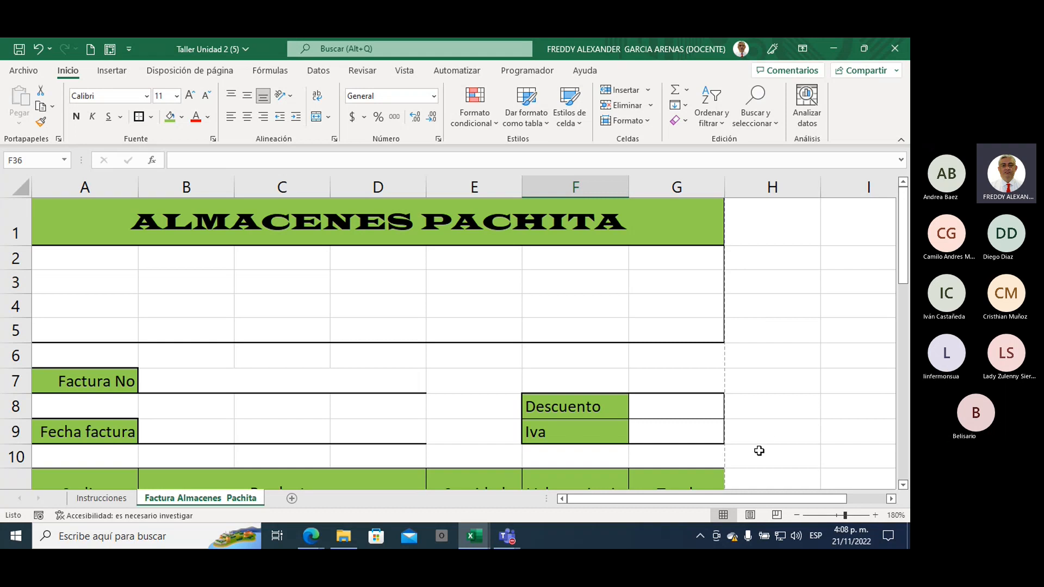
click(750, 515)
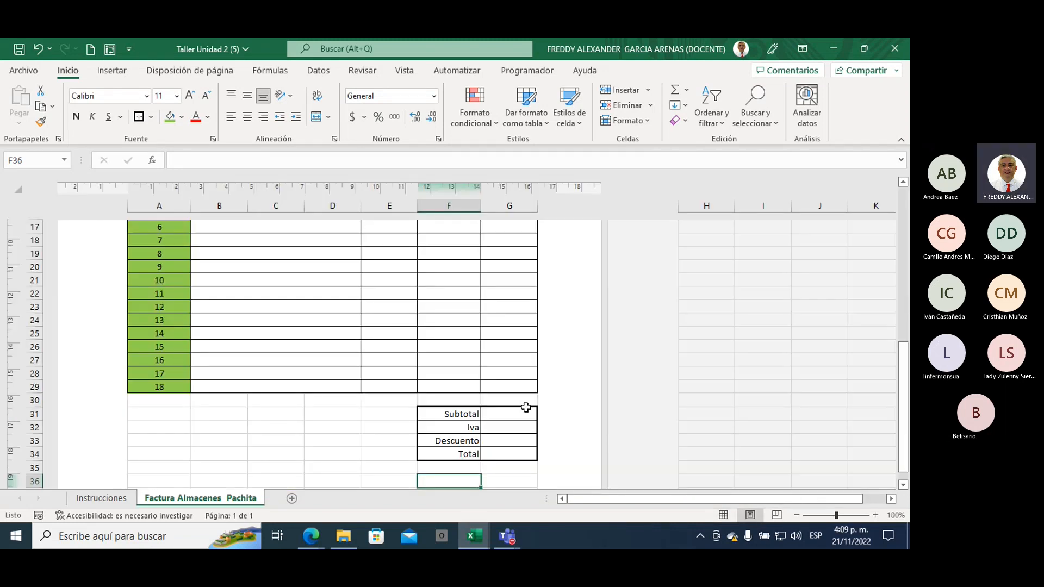
scroll(529, 405, up, 5)
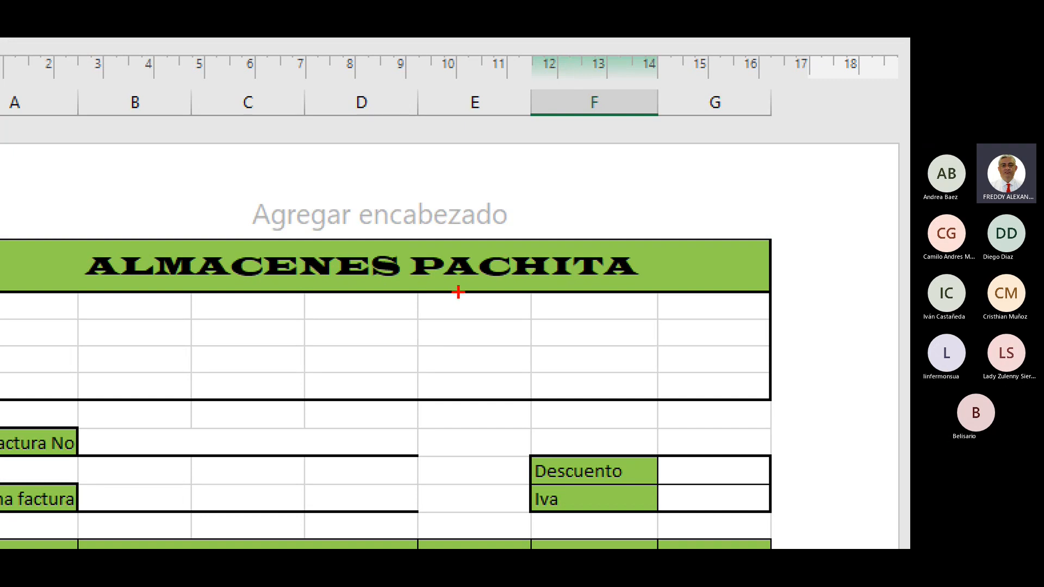
mouse_move(235, 221)
mouse_down()
mouse_move(234, 205)
mouse_move(423, 154)
mouse_move(536, 213)
mouse_move(212, 267)
mouse_move(255, 178)
mouse_up()
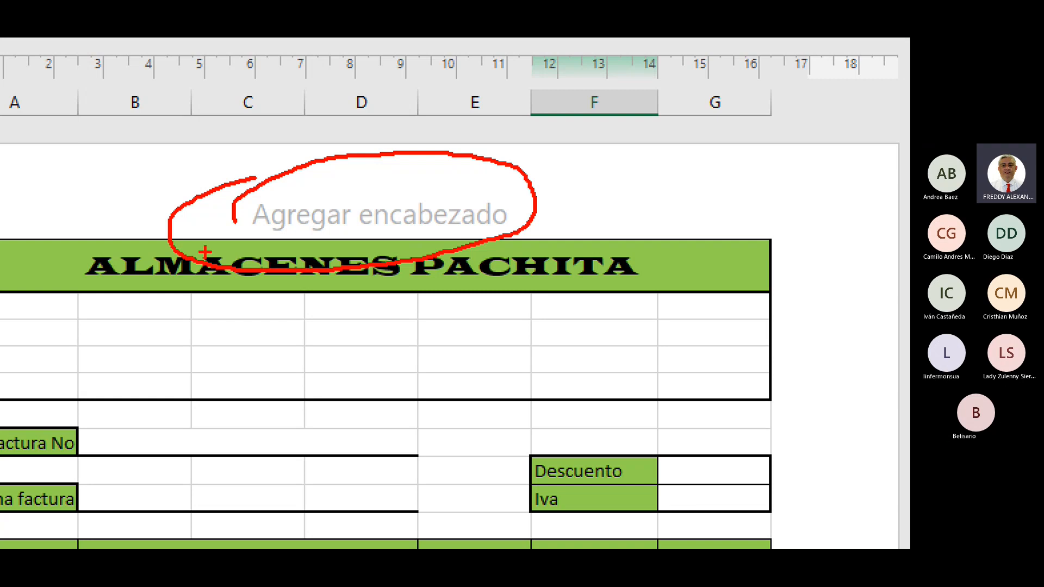
key(Escape)
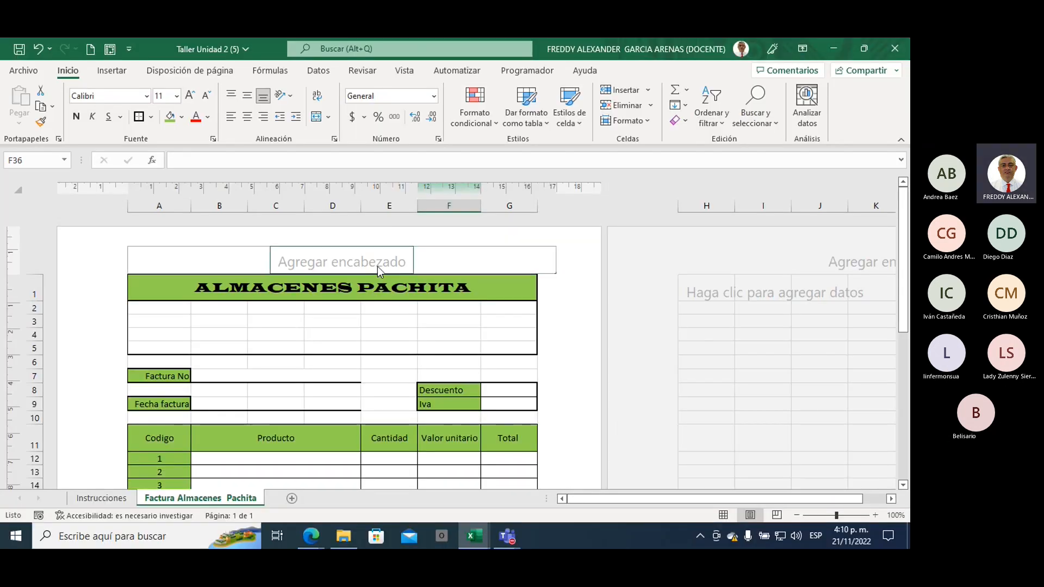
Open the right section of the page header above the ALMACENES PACHITA title for editing.
click(455, 264)
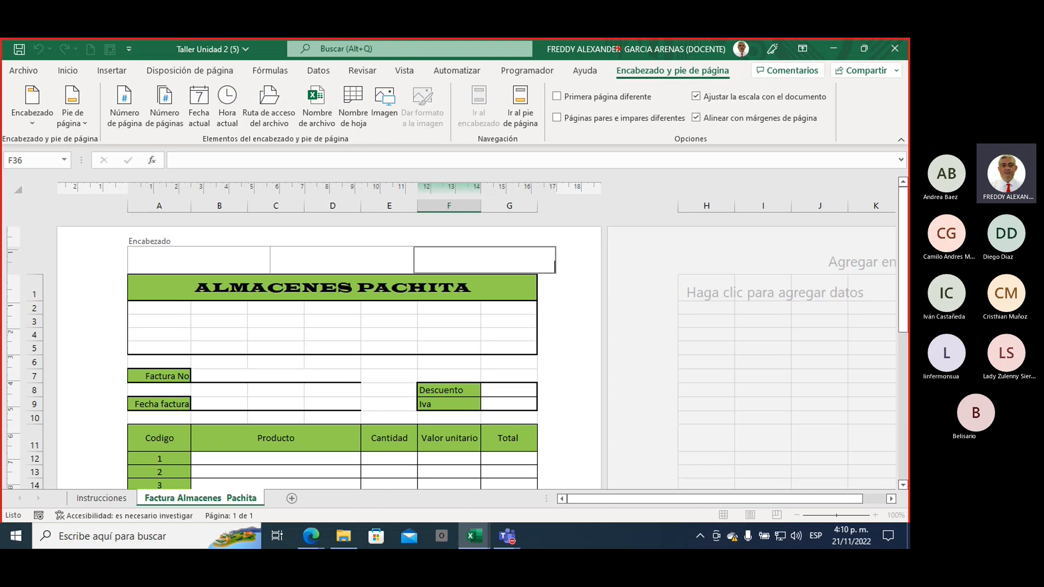
mouse_move(611, 61)
mouse_down()
mouse_move(641, 82)
mouse_move(726, 84)
mouse_move(722, 58)
mouse_up()
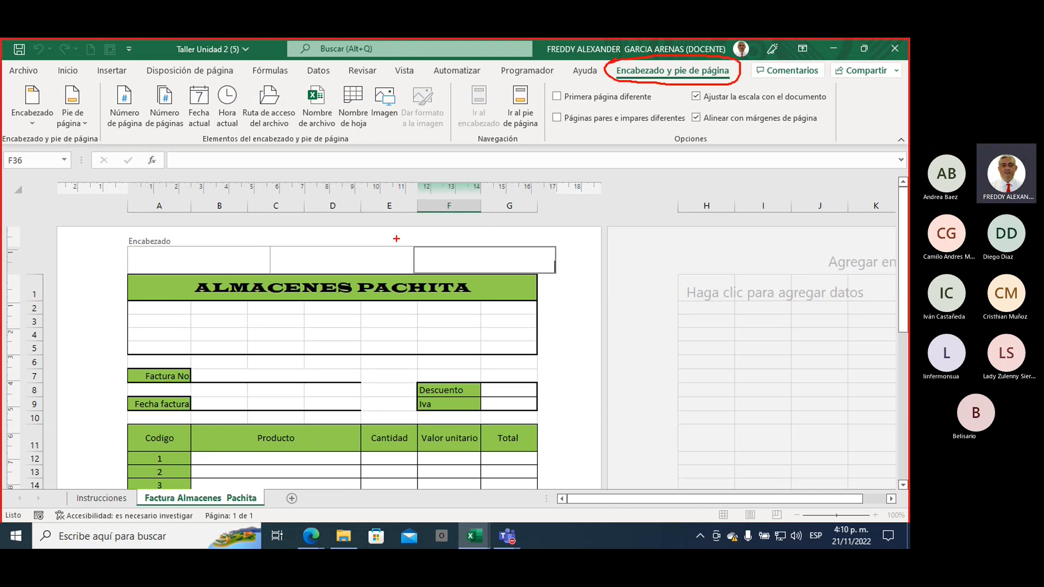
mouse_move(436, 237)
mouse_down()
mouse_move(82, 279)
mouse_move(470, 303)
mouse_move(544, 217)
mouse_move(385, 219)
mouse_up()
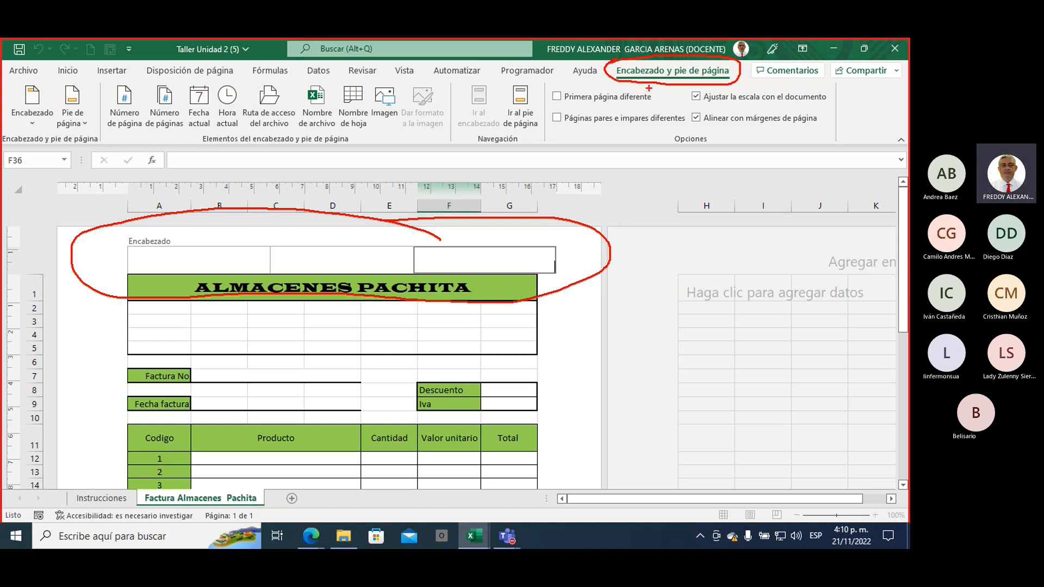
mouse_move(657, 89)
mouse_down()
mouse_move(654, 106)
mouse_move(562, 174)
mouse_move(470, 179)
mouse_move(389, 128)
mouse_move(379, 141)
mouse_up()
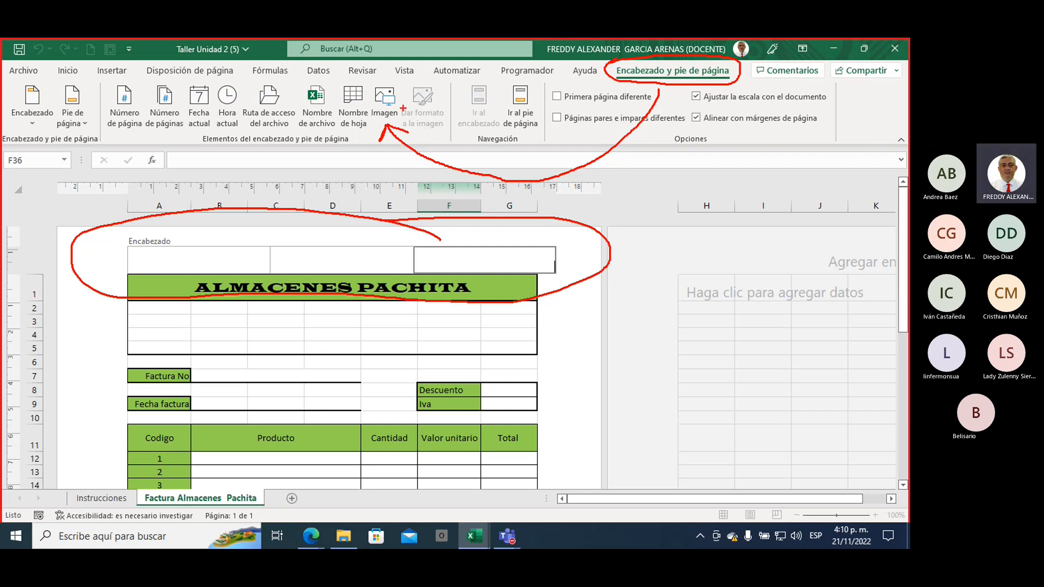
mouse_move(403, 108)
mouse_down()
mouse_move(392, 120)
mouse_move(400, 82)
mouse_move(360, 106)
mouse_move(383, 126)
mouse_up()
key(Escape)
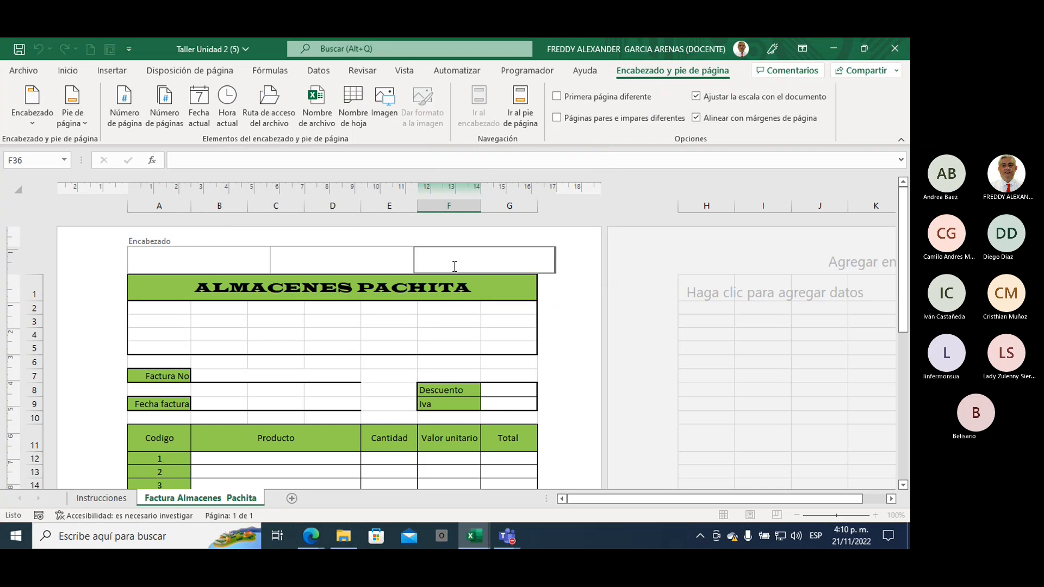
Start inserting a picture into the header's right section and search Bing images for "carrito de compras".
click(387, 111)
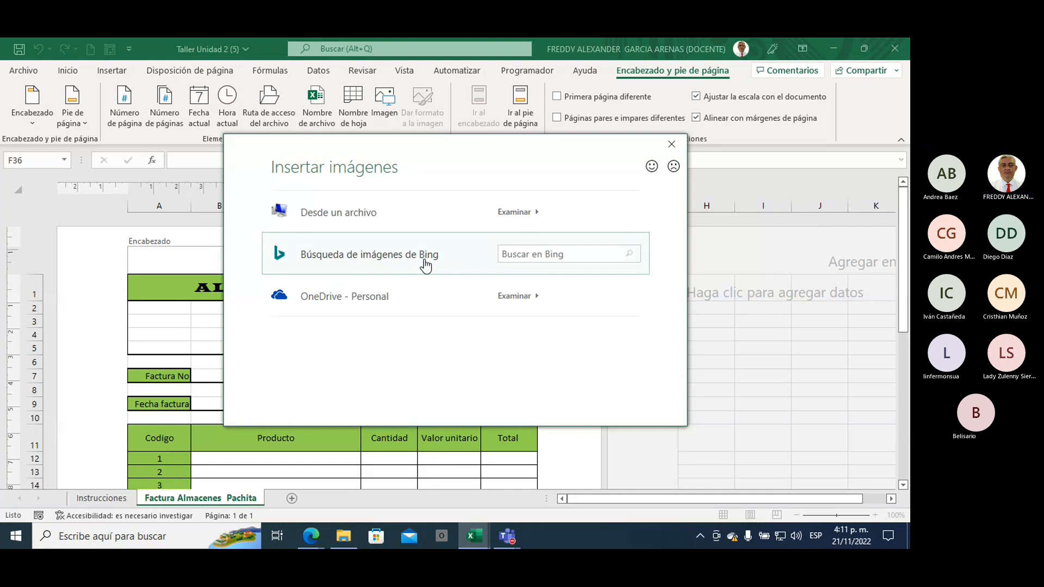
click(531, 253)
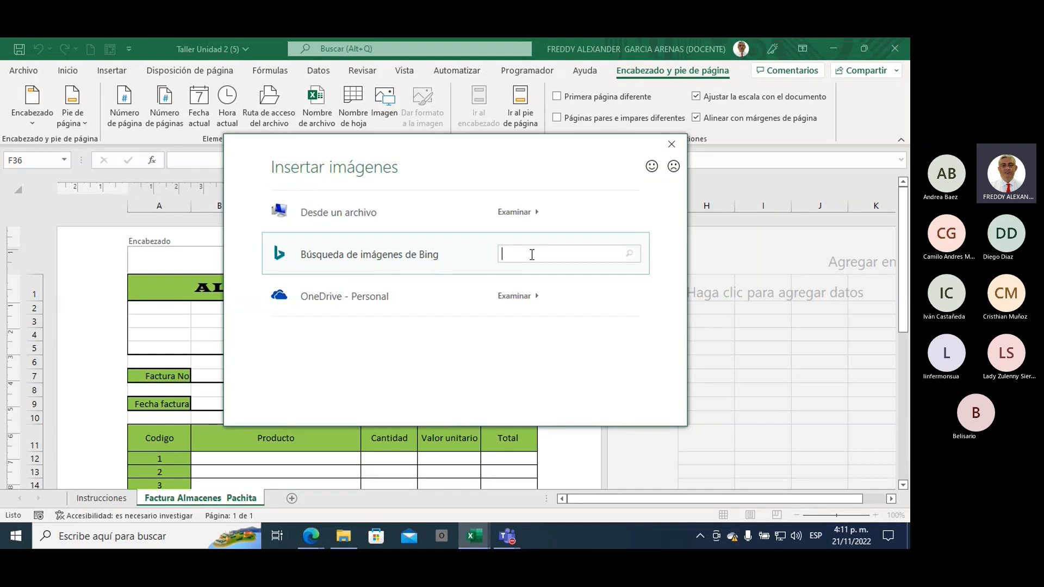
text(carrito de compras)
key(Return)
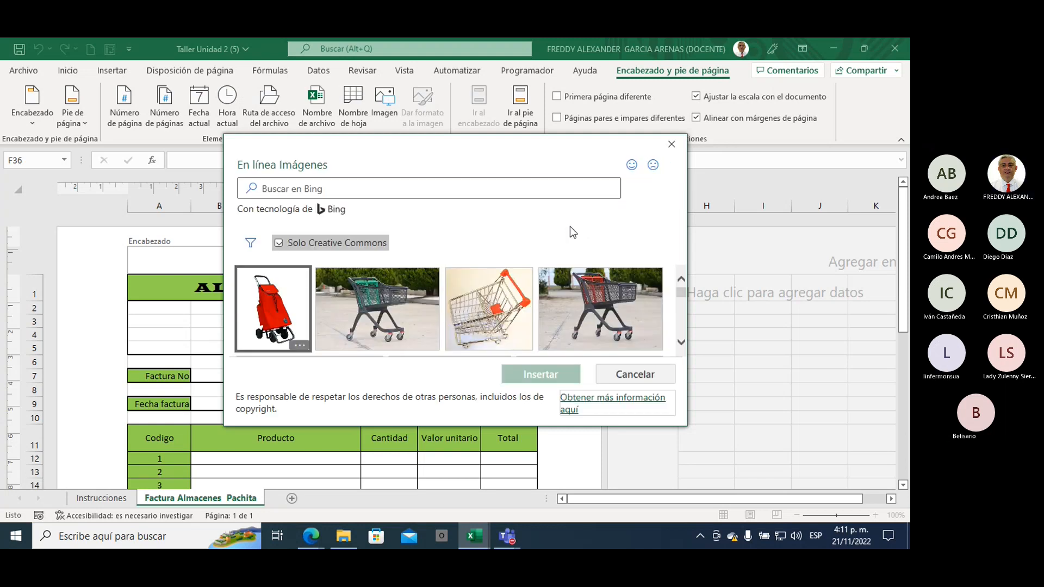
Find the photo of a child pushing a green and wooden toy cart and insert it into the header's right section.
scroll(511, 278, down, 3)
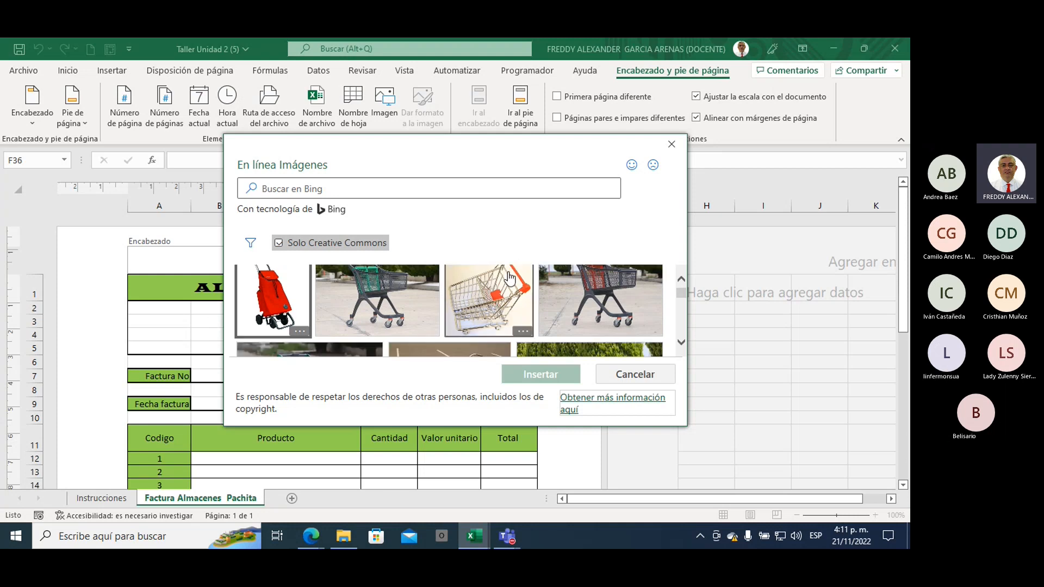
scroll(505, 294, down, 3)
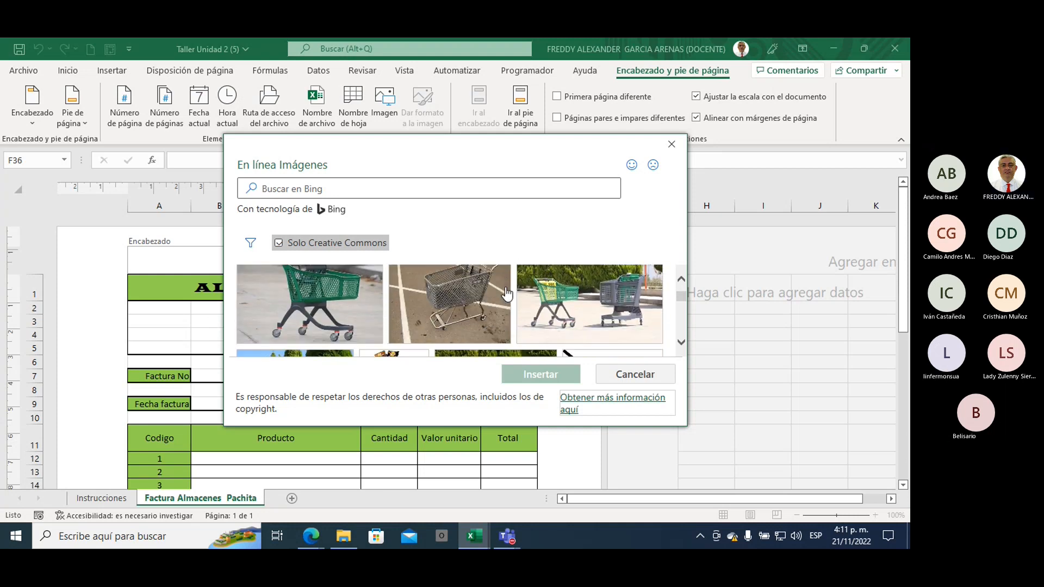
scroll(507, 293, down, 3)
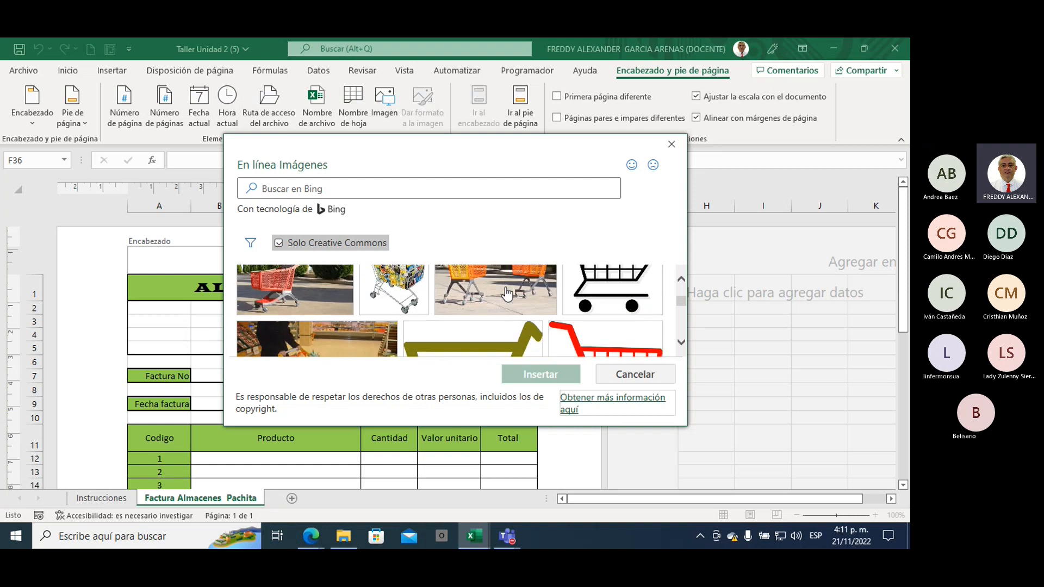
scroll(506, 293, down, 5)
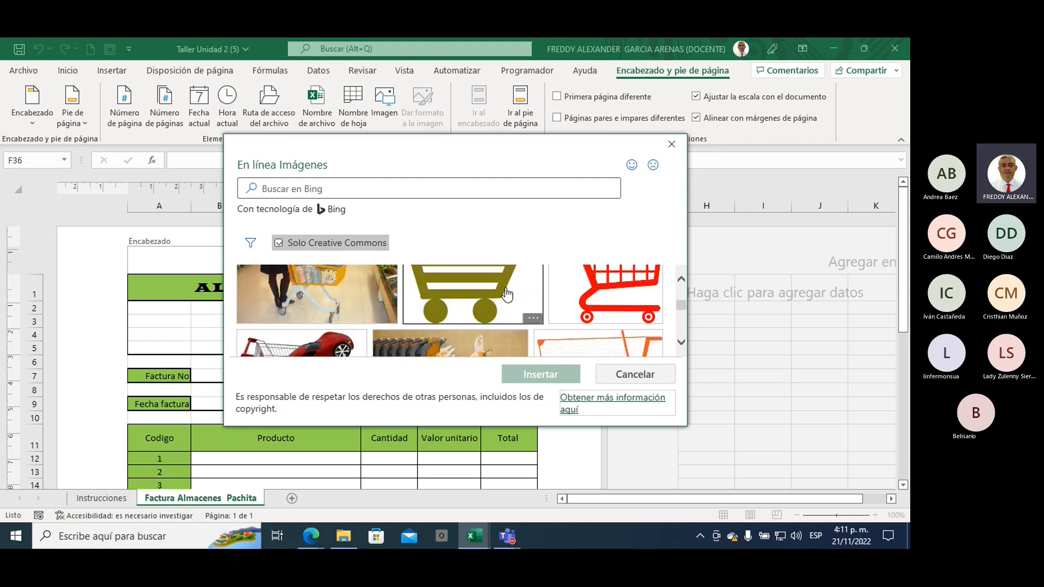
scroll(506, 295, down, 5)
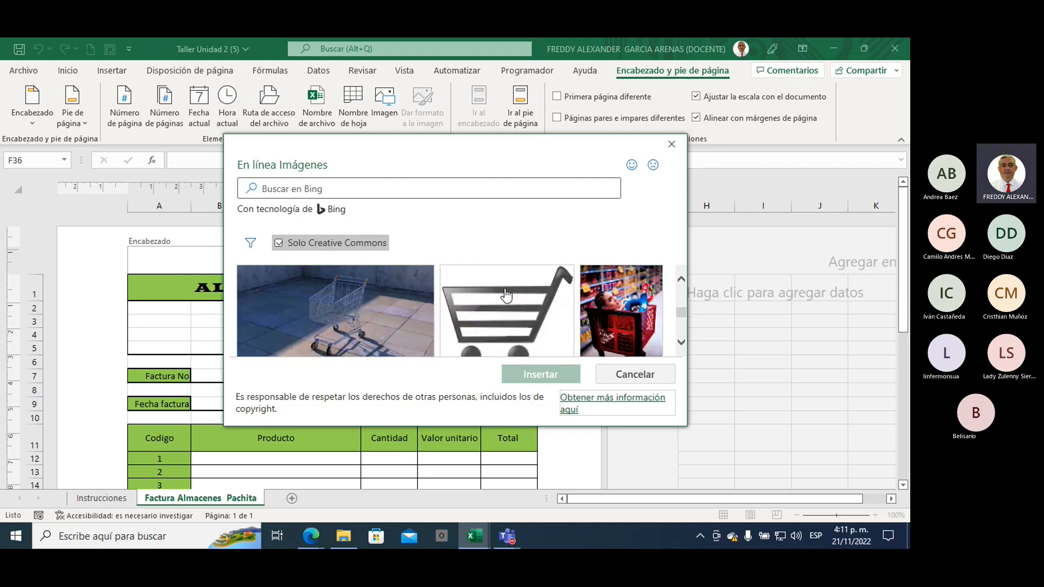
scroll(505, 295, down, 5)
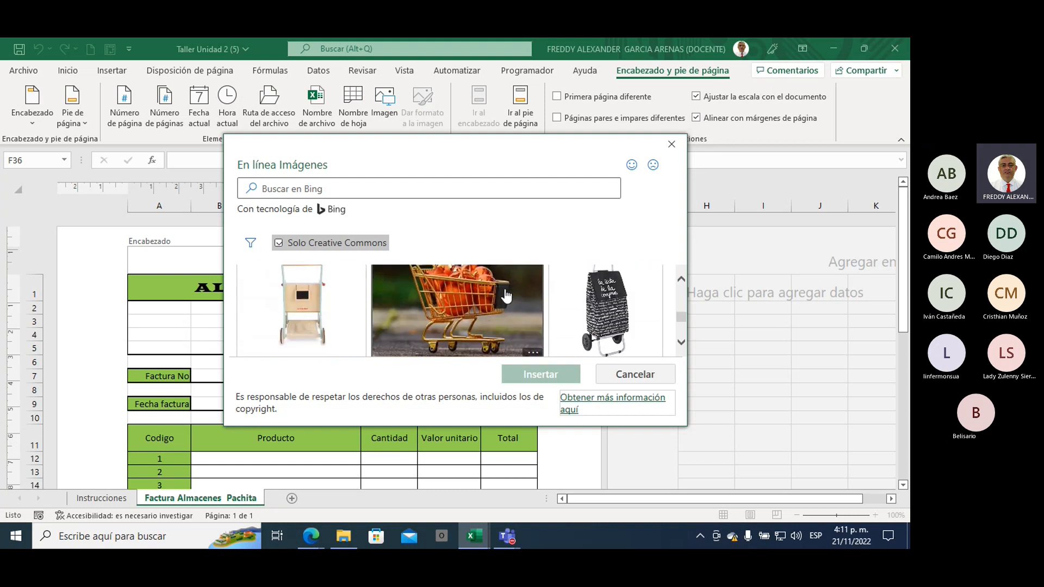
scroll(505, 294, down, 3)
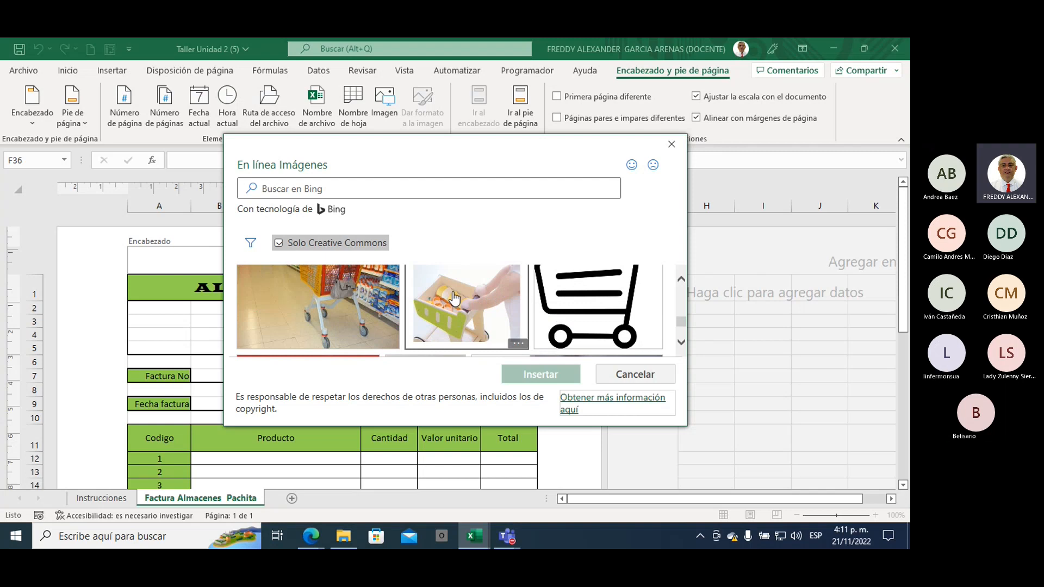
click(504, 294)
click(539, 375)
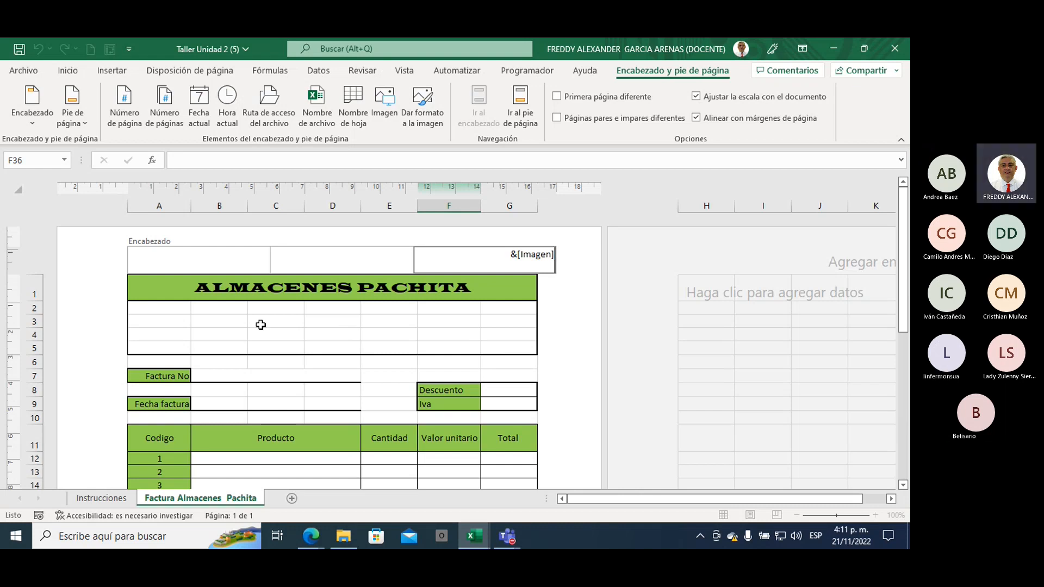
Leave the header and examine how the inserted picture covers the invoice from the title area down to the totals box.
click(218, 337)
scroll(291, 356, down, 6)
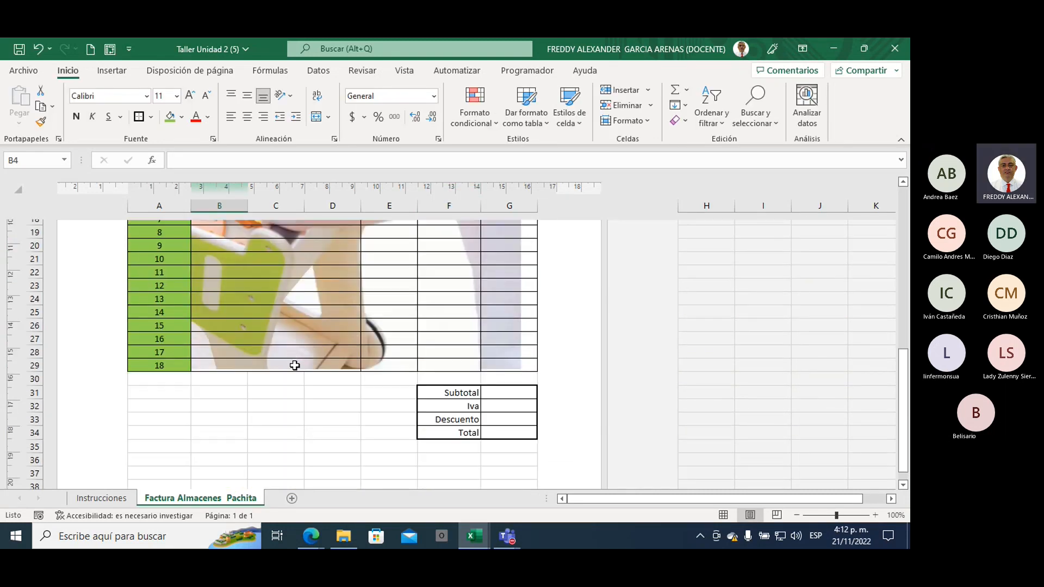
scroll(295, 366, up, 4)
scroll(295, 366, up, 3)
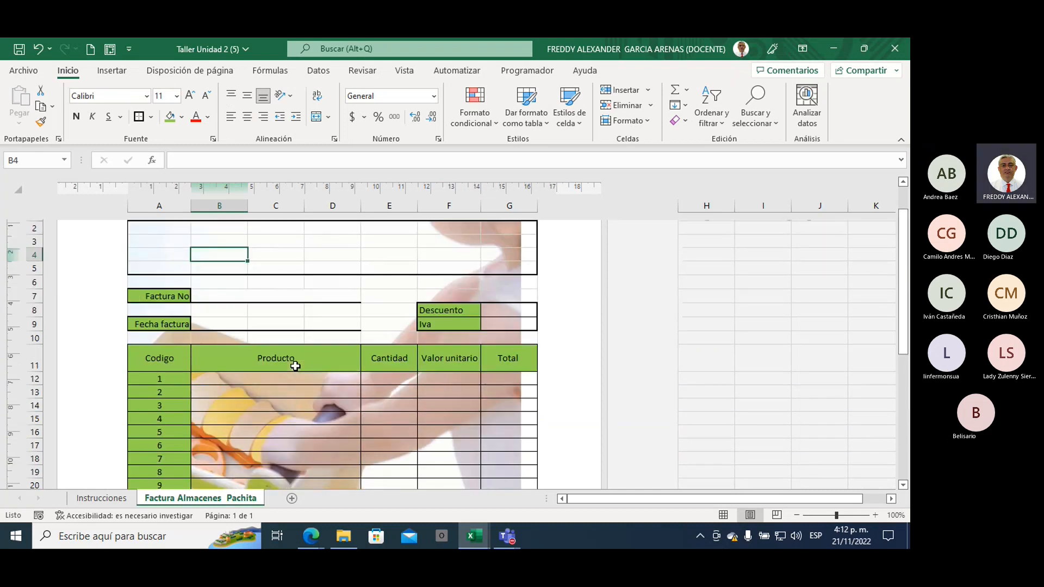
scroll(295, 366, down, 2)
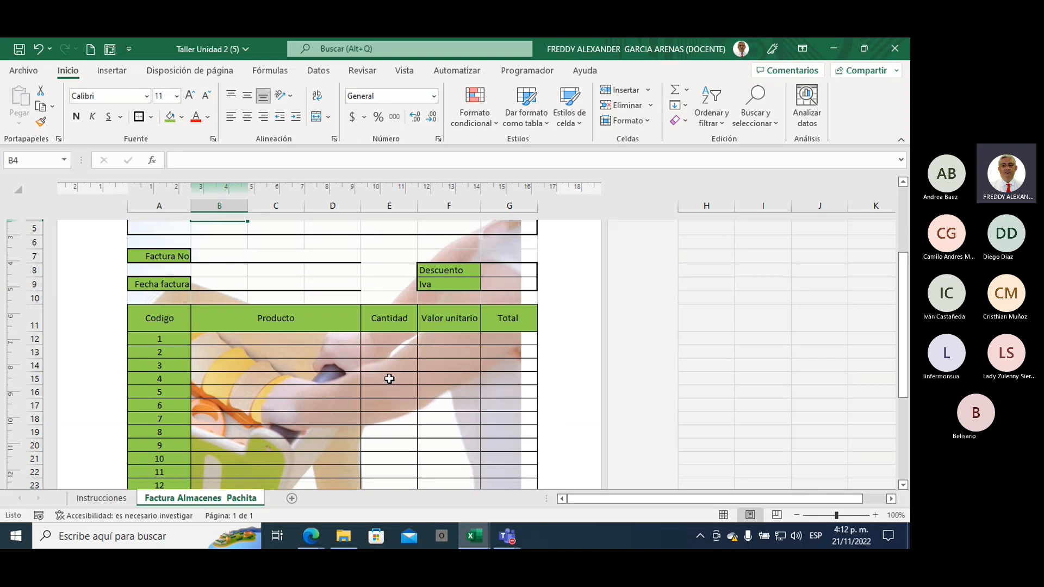
scroll(390, 380, down, 2)
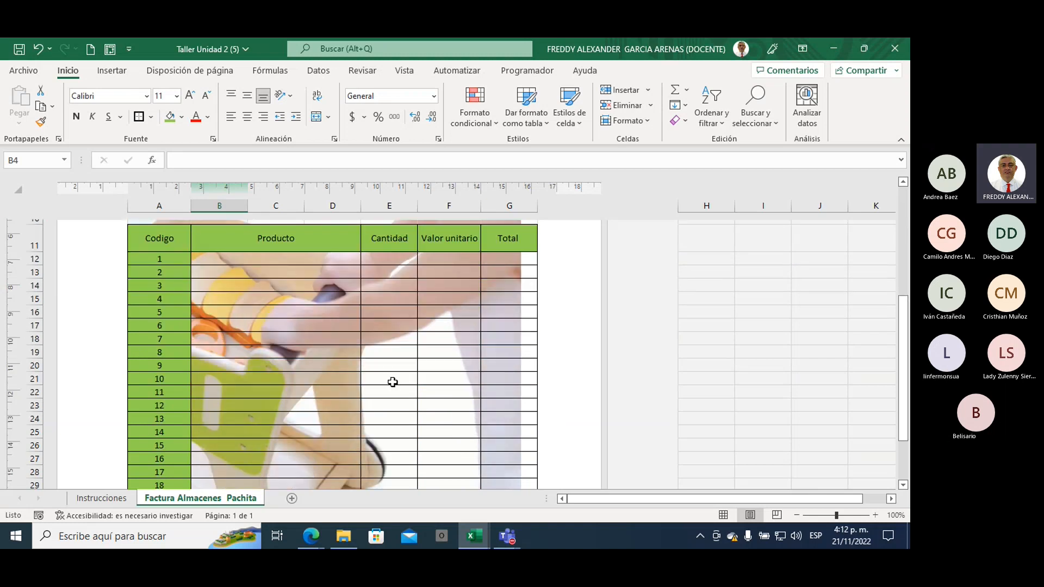
scroll(393, 382, up, 5)
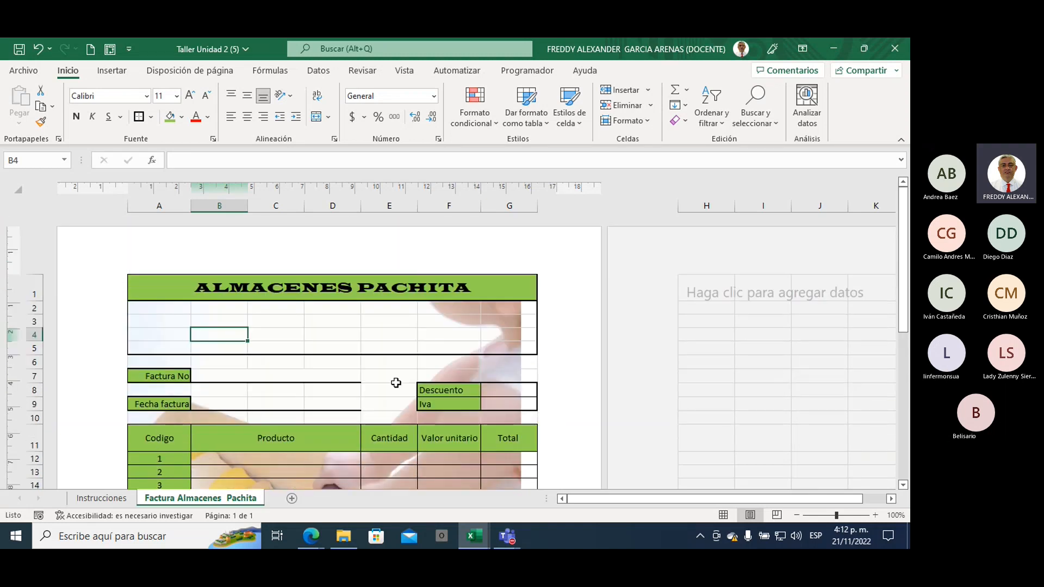
Scale the header picture to 20% of its original size with the aspect ratio locked, and leave the header.
click(445, 259)
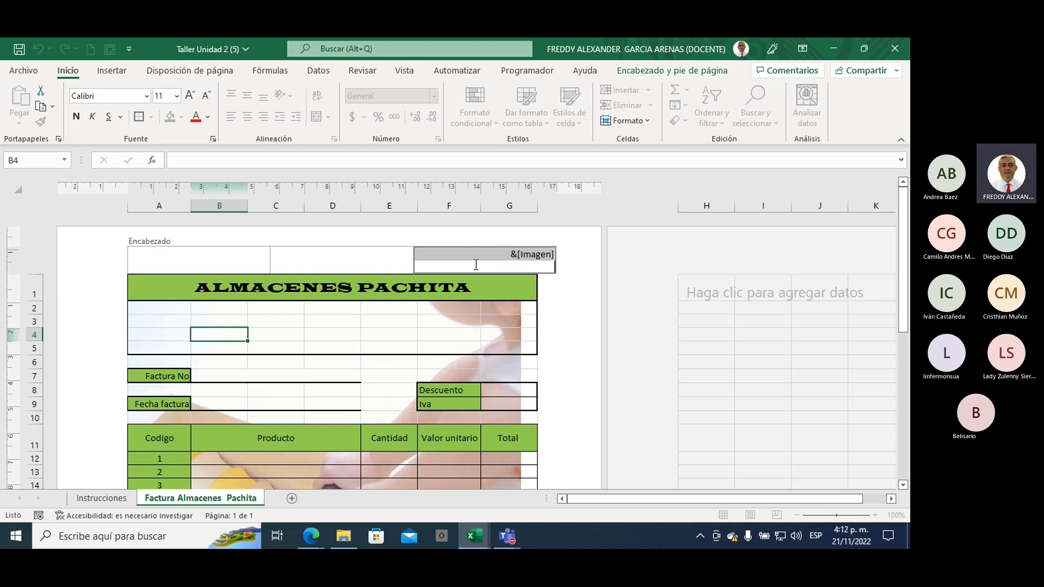
click(644, 73)
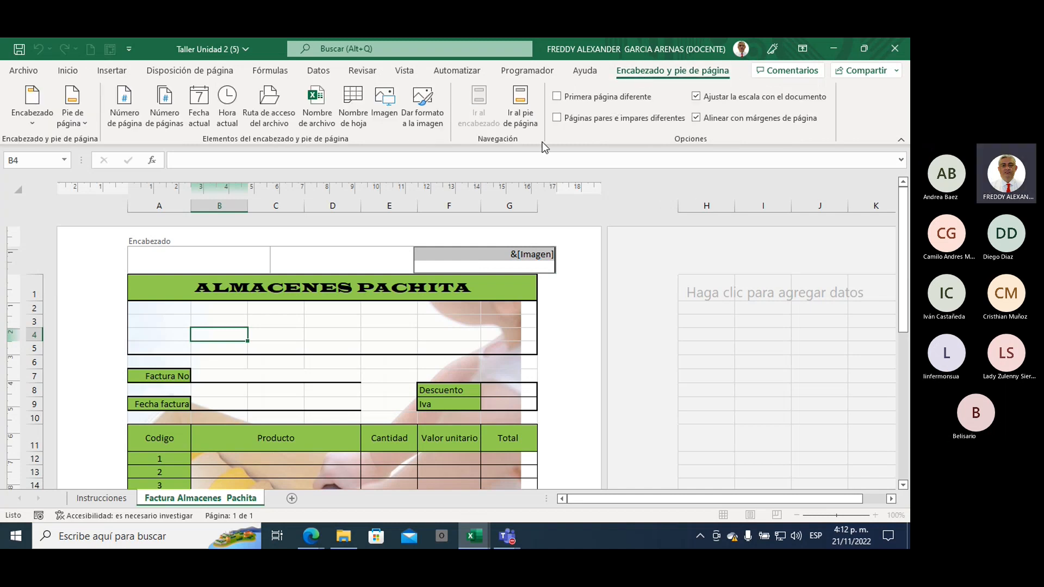
click(435, 124)
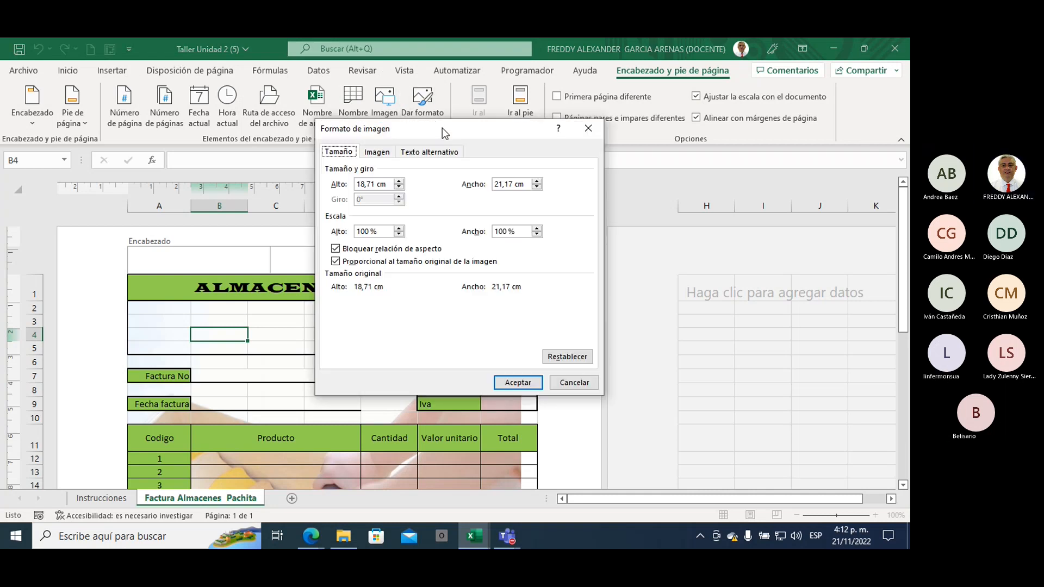
drag(441, 129, 673, 129)
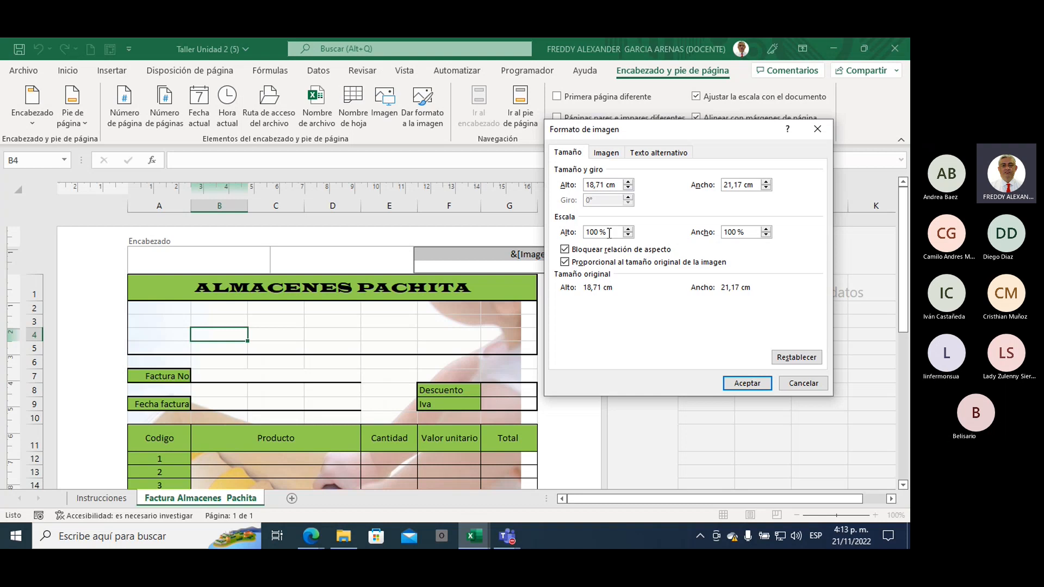
drag(612, 232, 586, 233)
click(598, 229)
text(0)
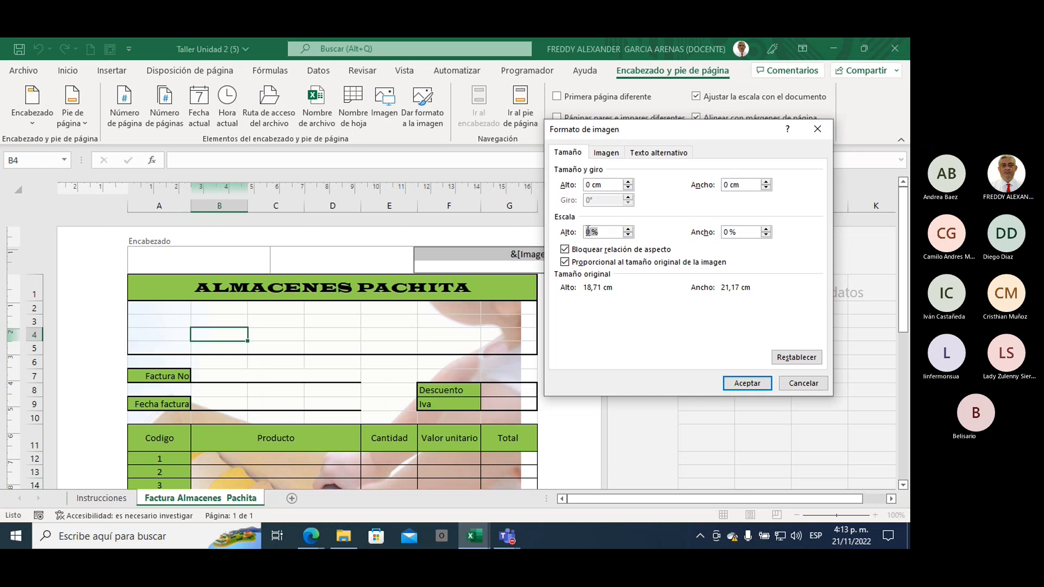
key(BackSpace)
text(2)
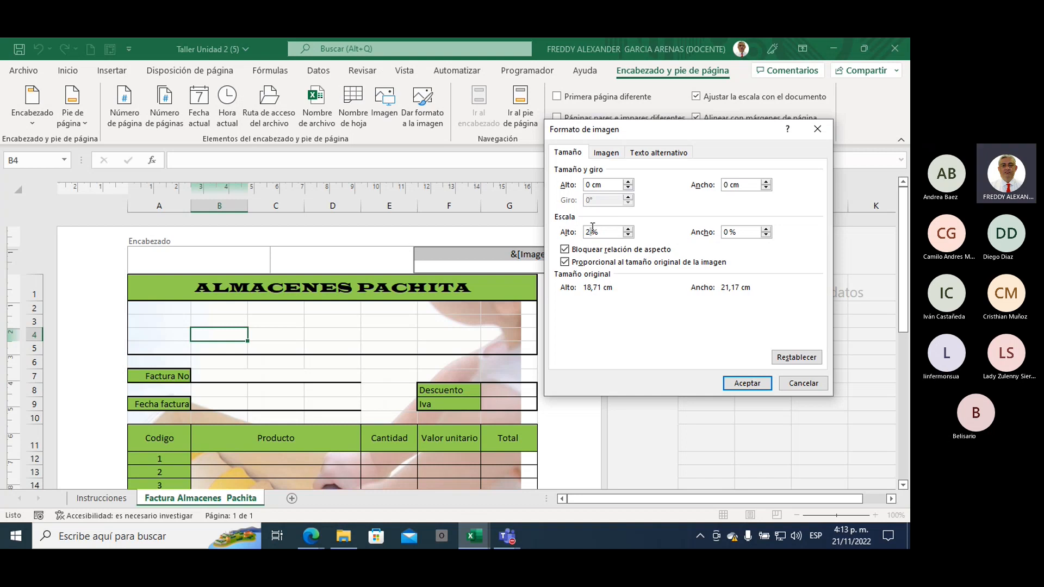
text(0)
click(745, 383)
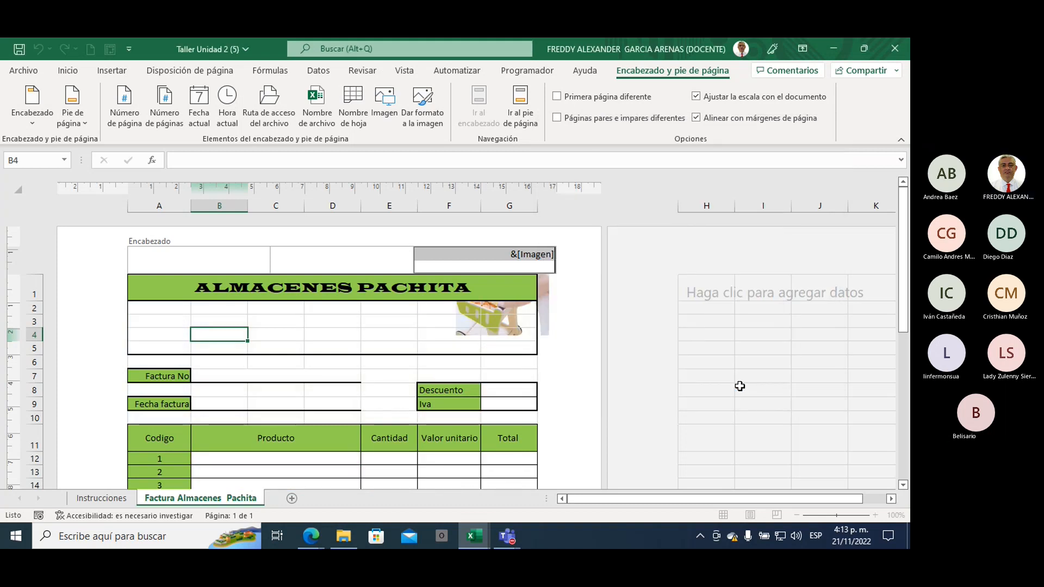
click(585, 329)
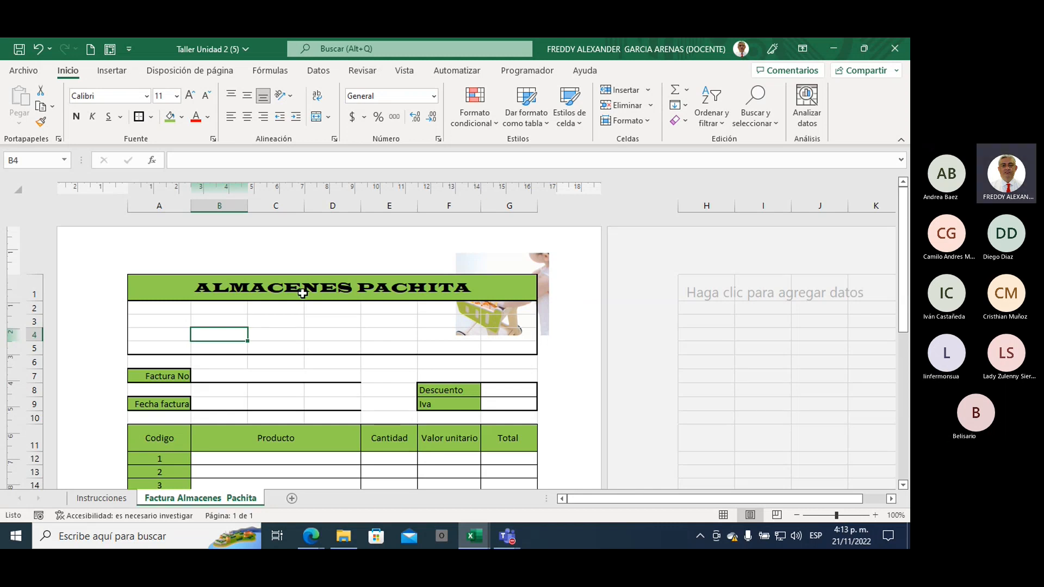
Zoom the sheet to 110% and temporarily mark row 1 and the top margin's boundary on the vertical ruler with red screen annotations.
click(874, 515)
scroll(673, 431, up, 3)
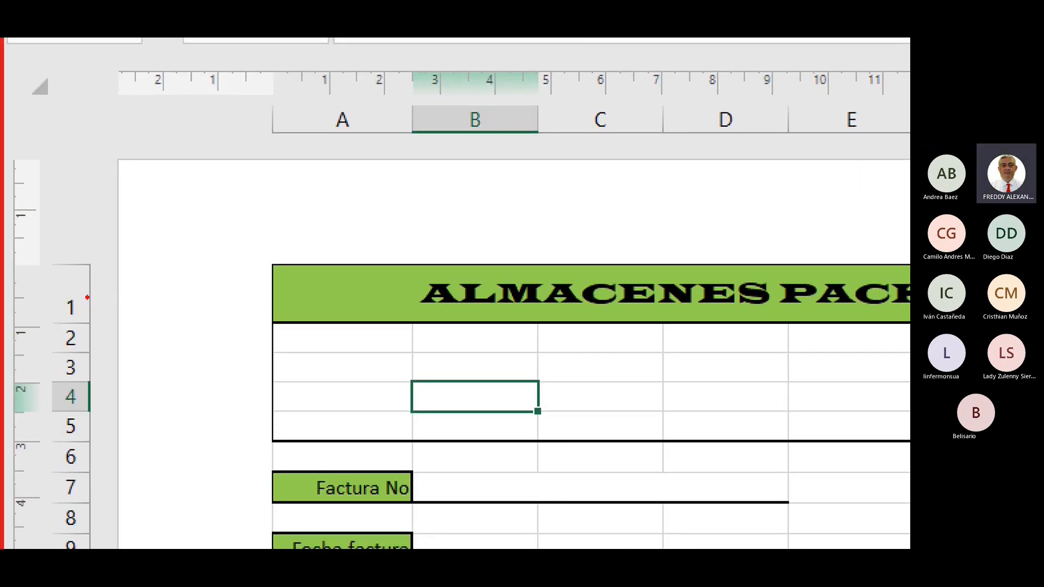
mouse_move(87, 297)
mouse_down()
mouse_move(61, 300)
mouse_move(100, 316)
mouse_move(76, 293)
mouse_up()
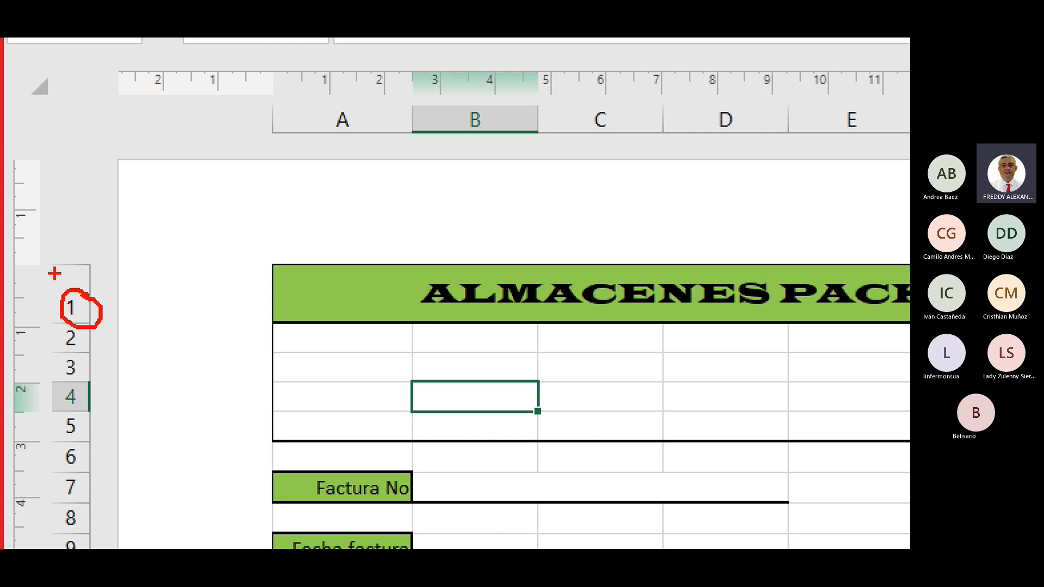
mouse_move(18, 102)
mouse_down()
mouse_move(14, 163)
mouse_move(24, 174)
mouse_move(41, 147)
mouse_up()
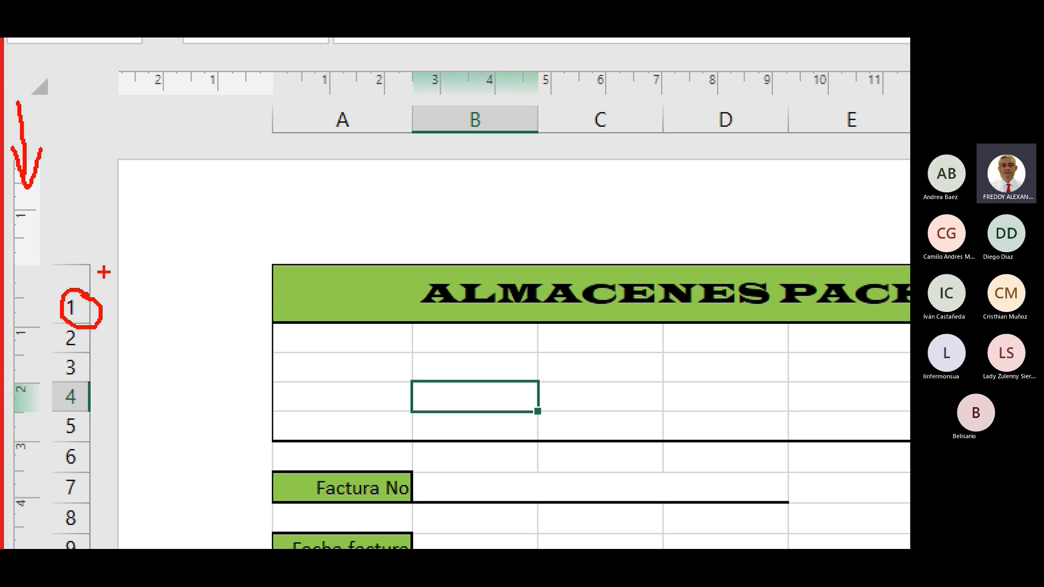
drag(18, 265, 48, 262)
mouse_move(194, 300)
mouse_down()
mouse_move(302, 302)
mouse_move(255, 320)
mouse_up()
drag(278, 168, 278, 267)
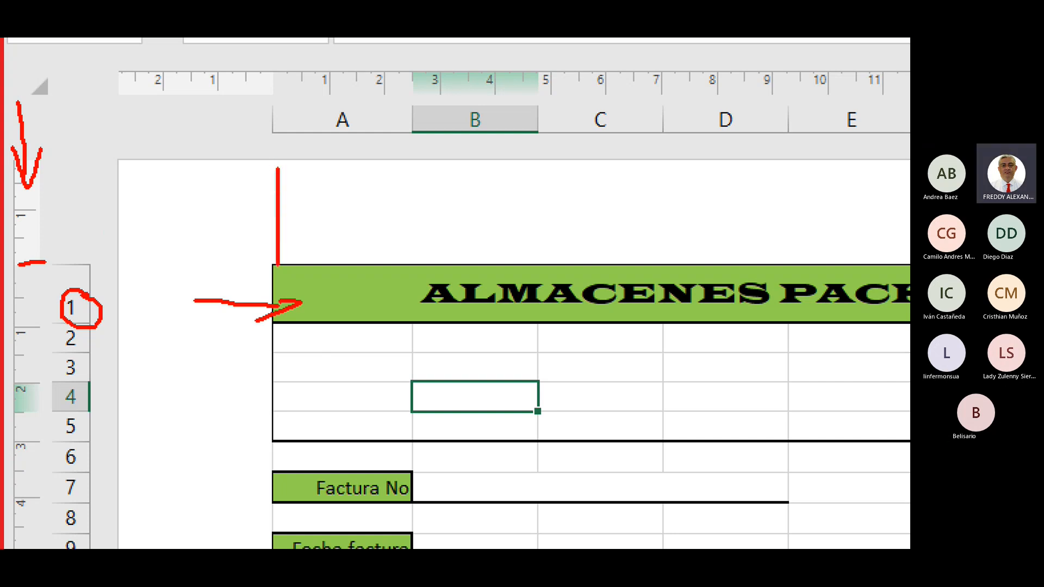
mouse_move(224, 191)
mouse_down()
mouse_move(232, 202)
mouse_move(254, 187)
mouse_move(257, 222)
mouse_up()
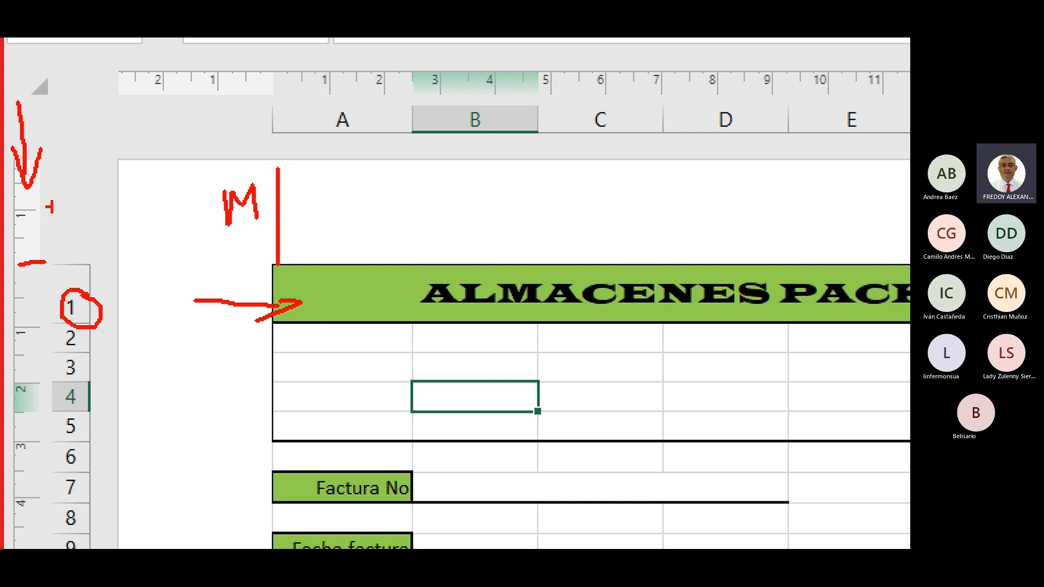
mouse_move(104, 189)
mouse_down()
mouse_move(44, 249)
mouse_move(68, 251)
mouse_move(24, 340)
mouse_move(45, 314)
mouse_up()
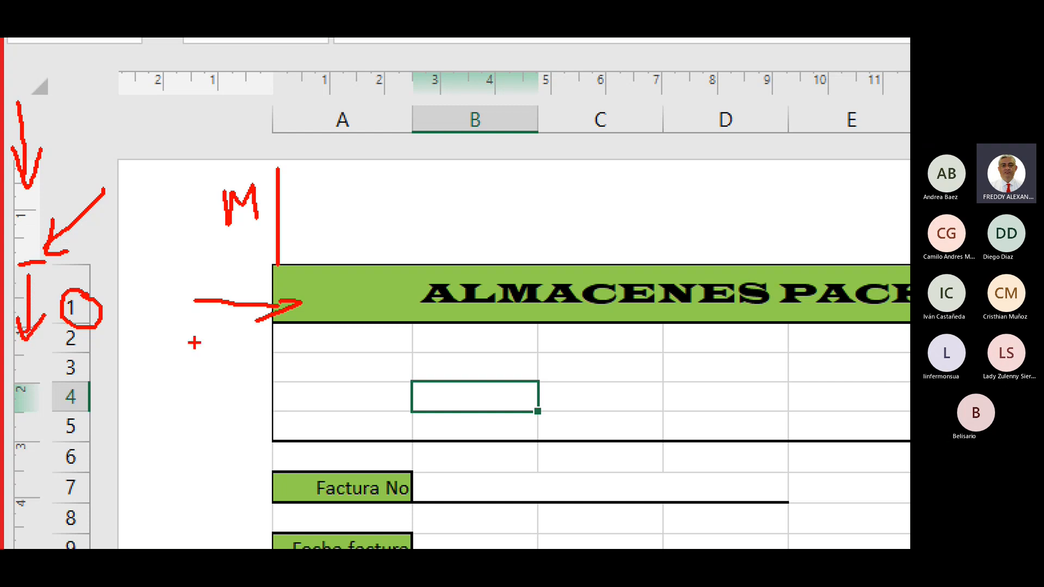
key(Escape)
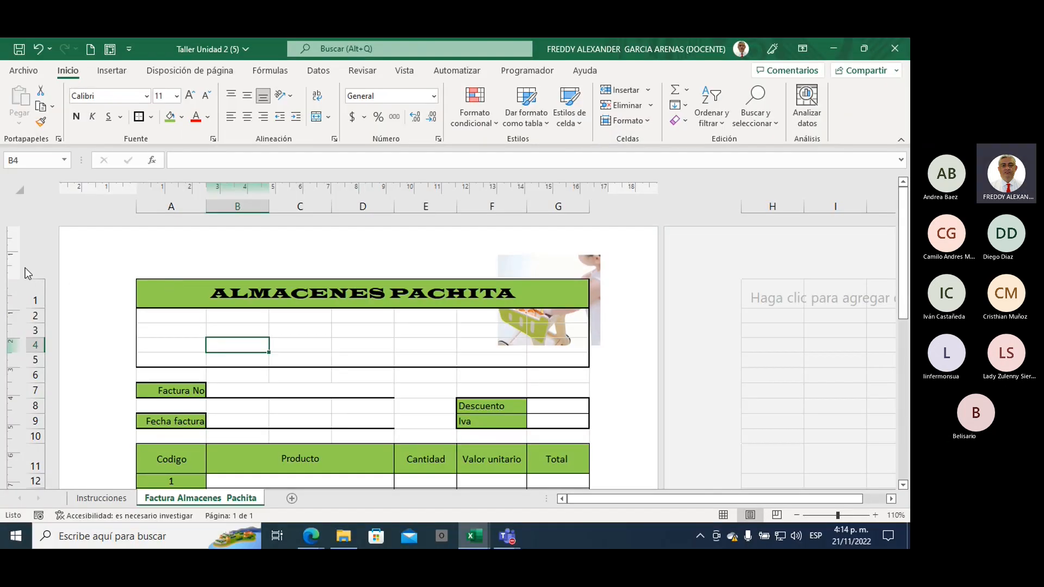
Increase the page's top margin to about 4.8 cm so the title starts below the cart picture, and show the footer area.
drag(14, 279, 20, 359)
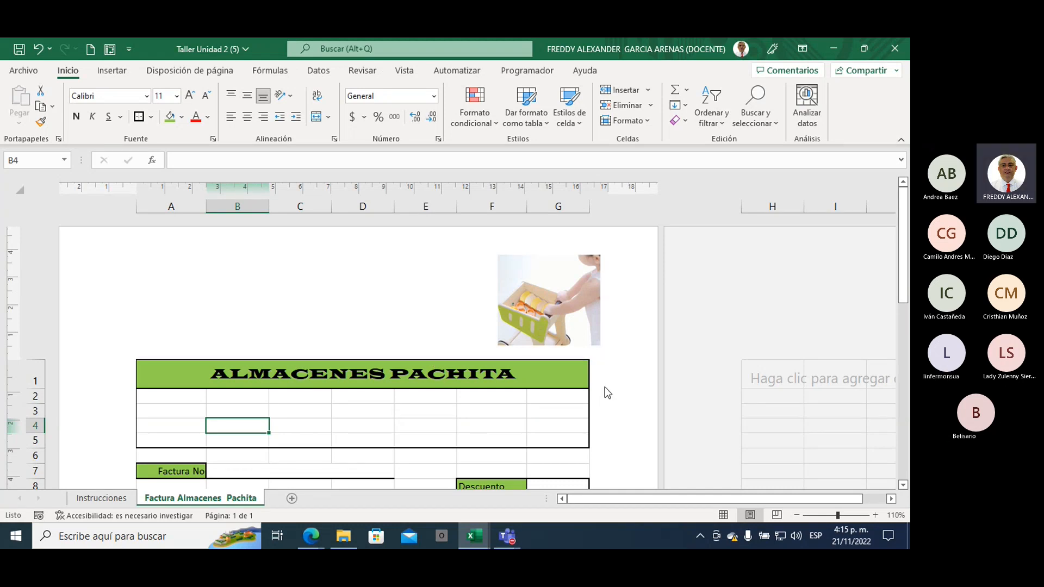
scroll(605, 386, down, 5)
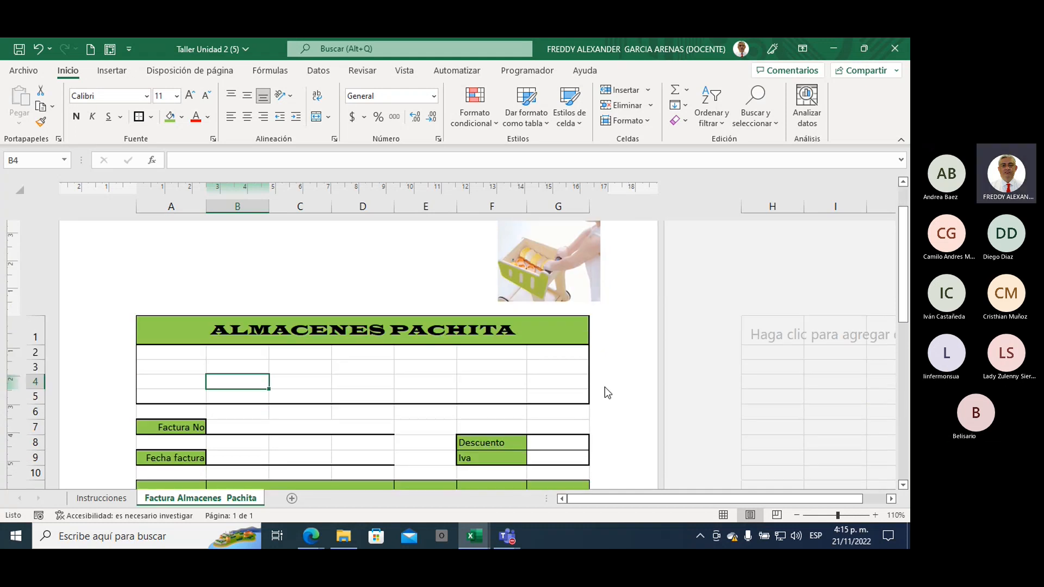
scroll(605, 386, down, 9)
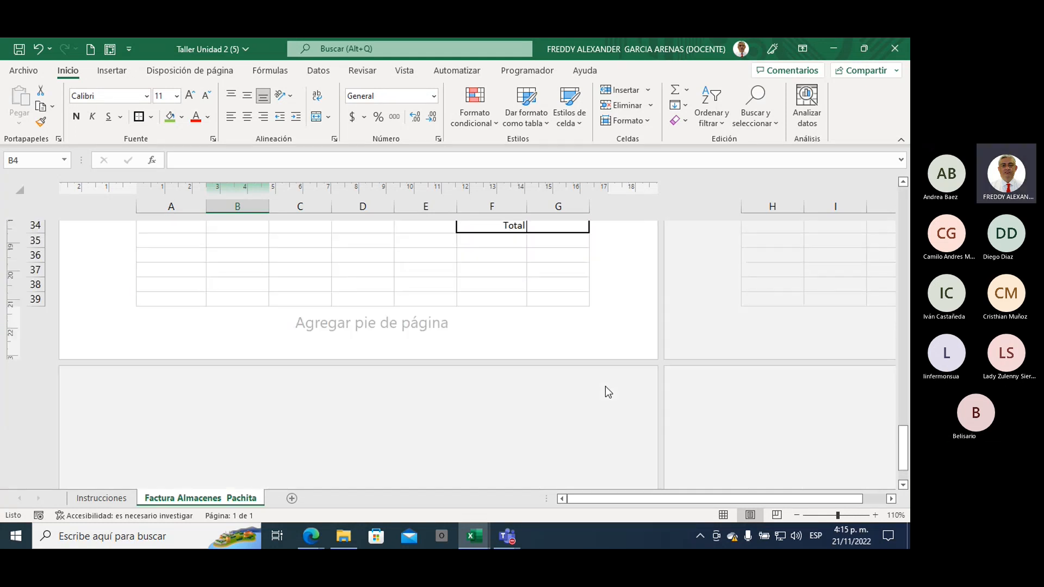
scroll(605, 386, up, 1)
scroll(569, 364, up, 1)
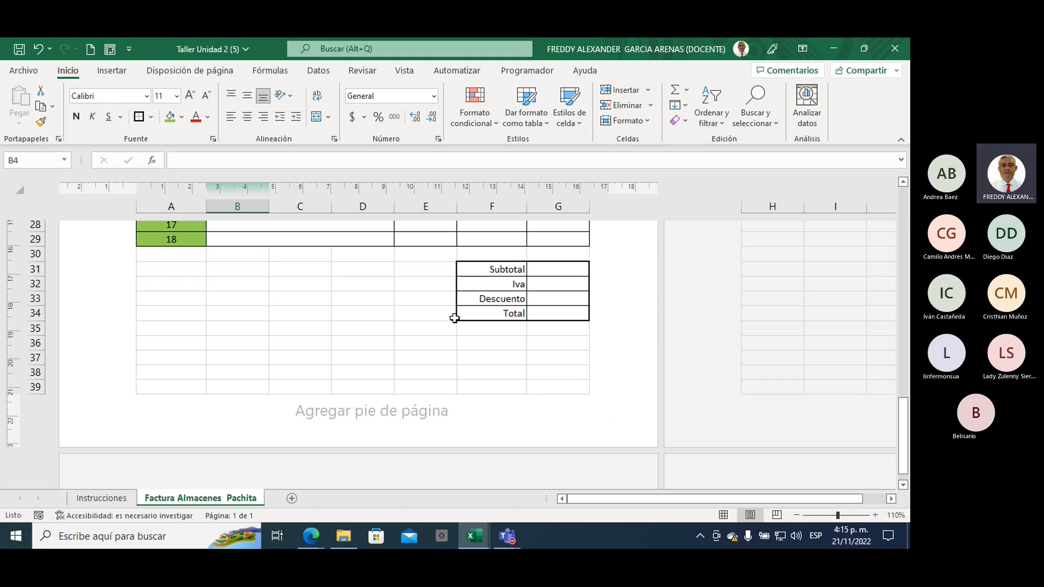
Review the invoice from the totals box up to the header picture, and check its page layout in the print preview.
drag(487, 277, 542, 310)
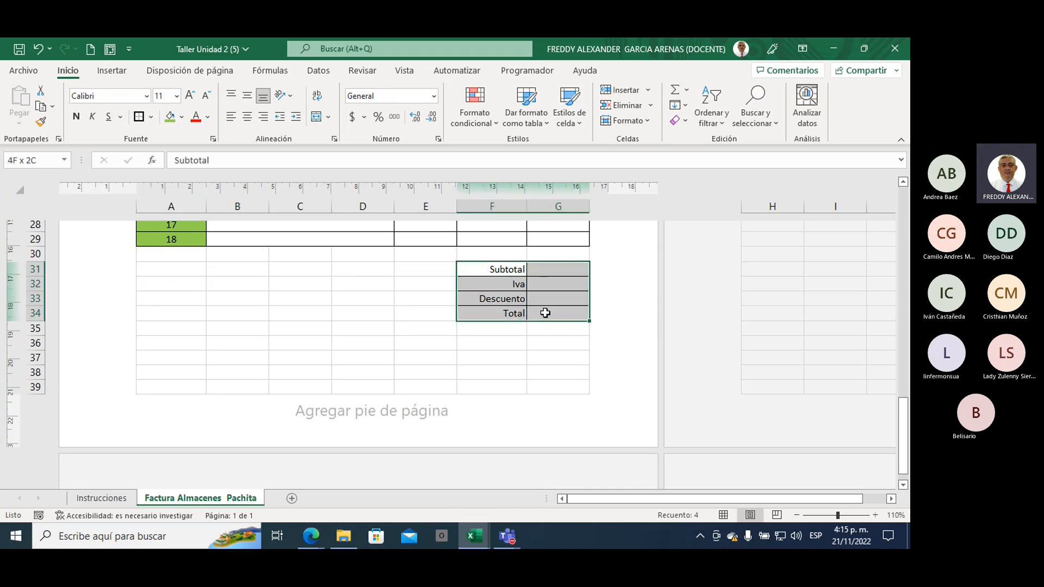
scroll(422, 359, up, 7)
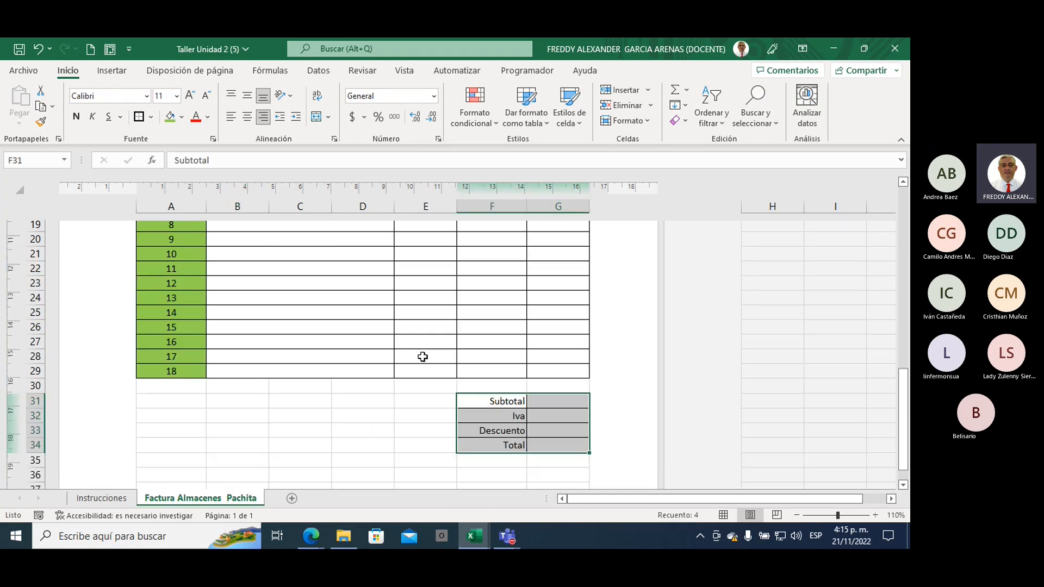
scroll(426, 360, up, 3)
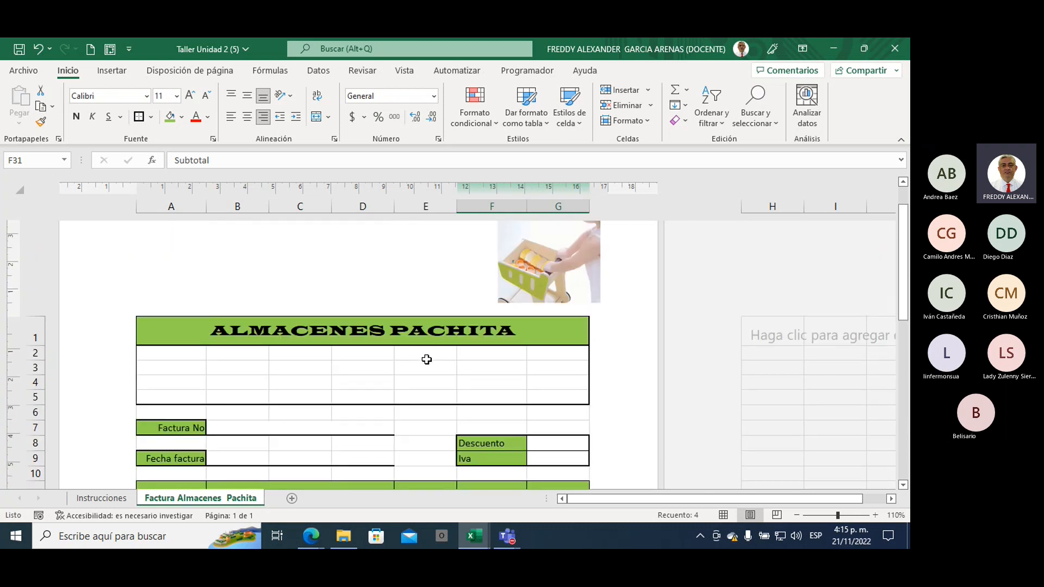
scroll(426, 359, up, 1)
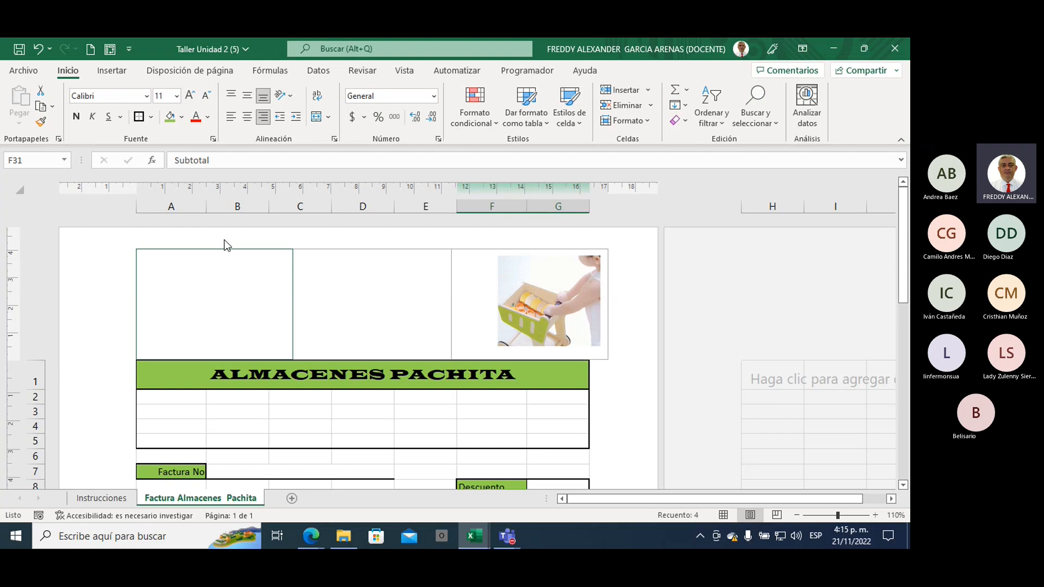
click(26, 70)
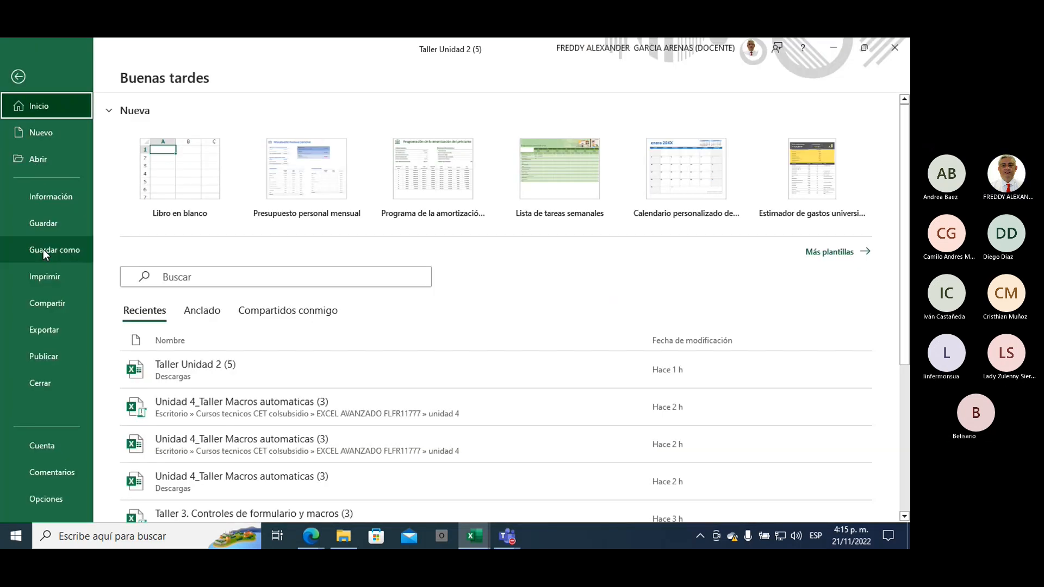
click(38, 276)
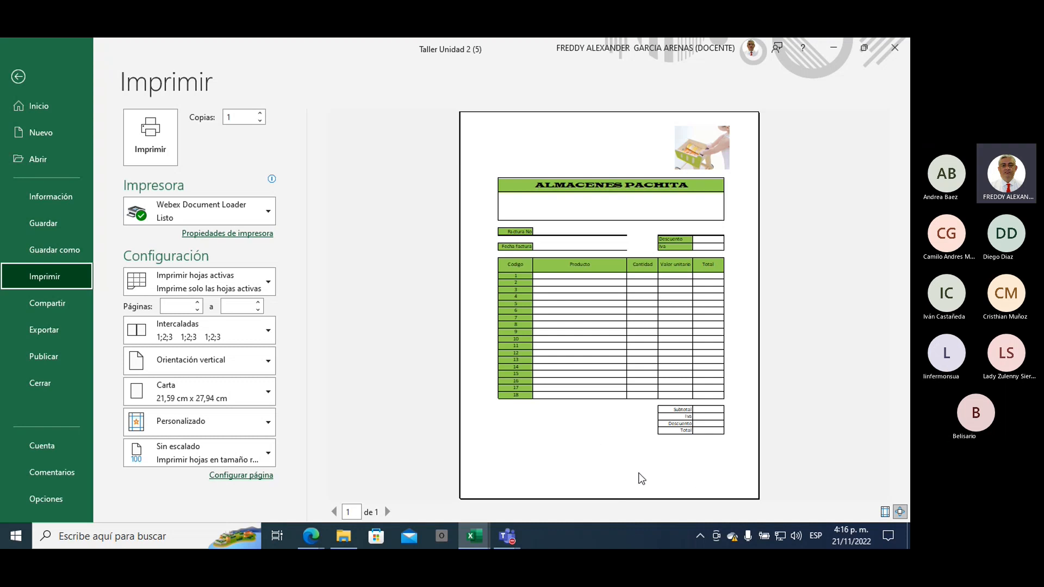
click(23, 79)
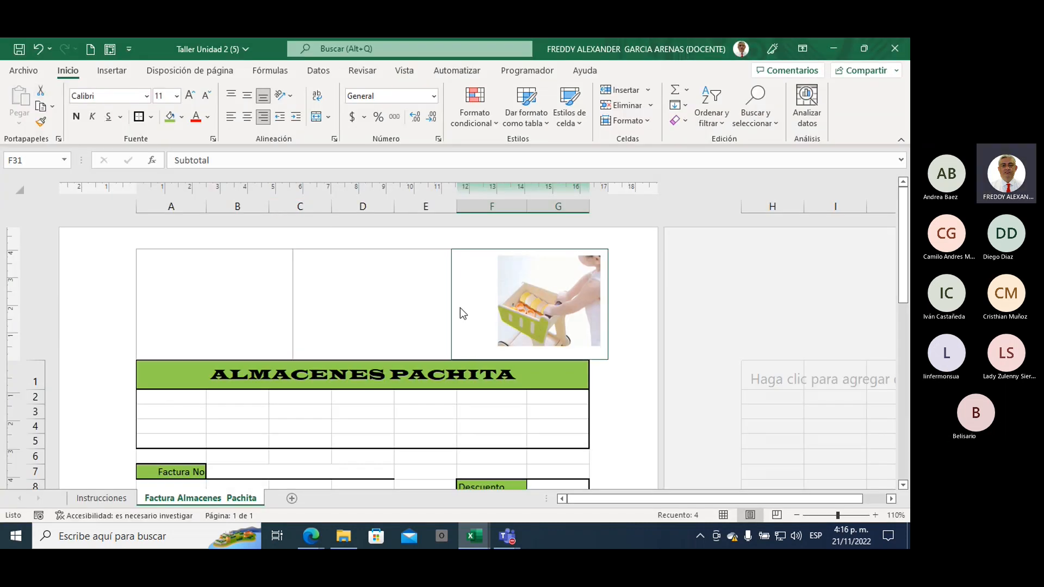
Insert the total number of pages field in the center section of the page footer and leave the footer.
scroll(460, 308, down, 5)
scroll(459, 314, down, 2)
scroll(459, 314, down, 7)
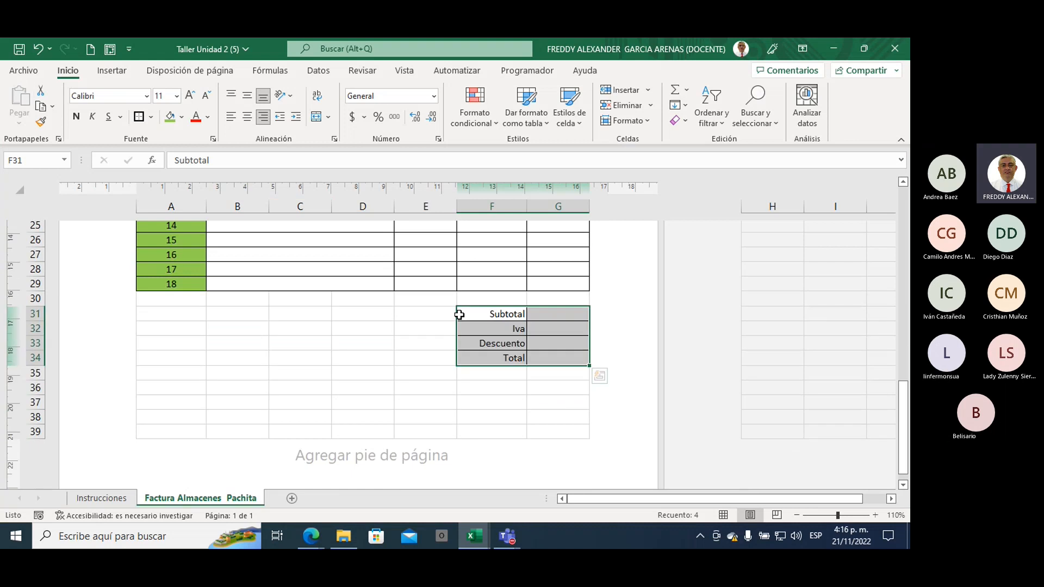
scroll(458, 315, down, 2)
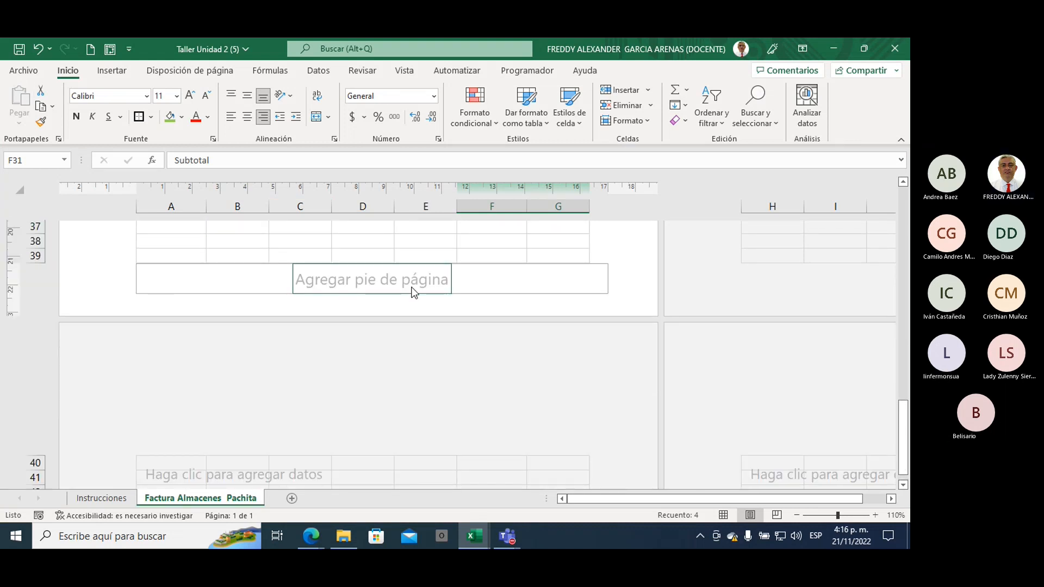
click(366, 279)
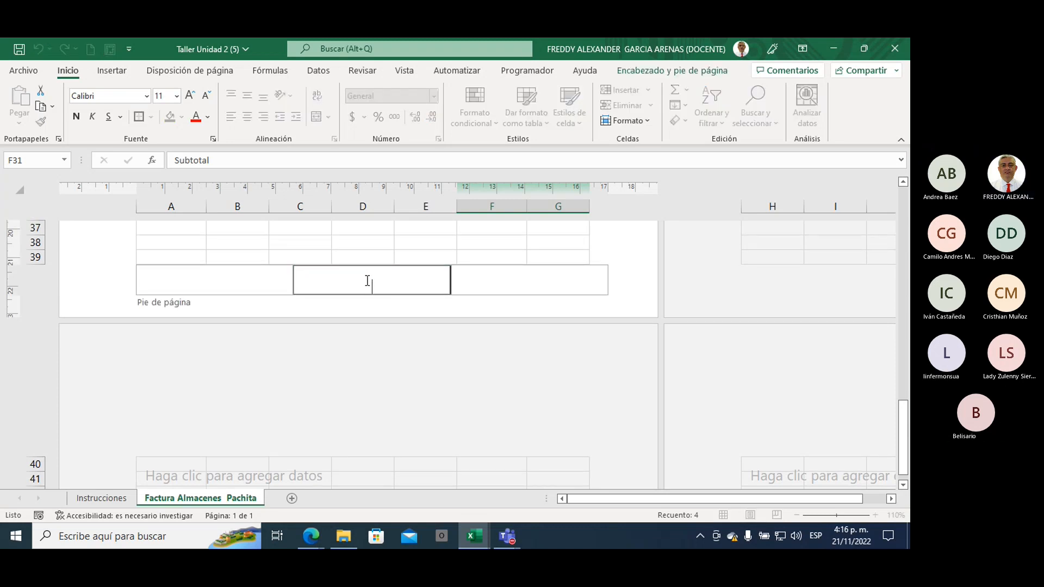
click(641, 72)
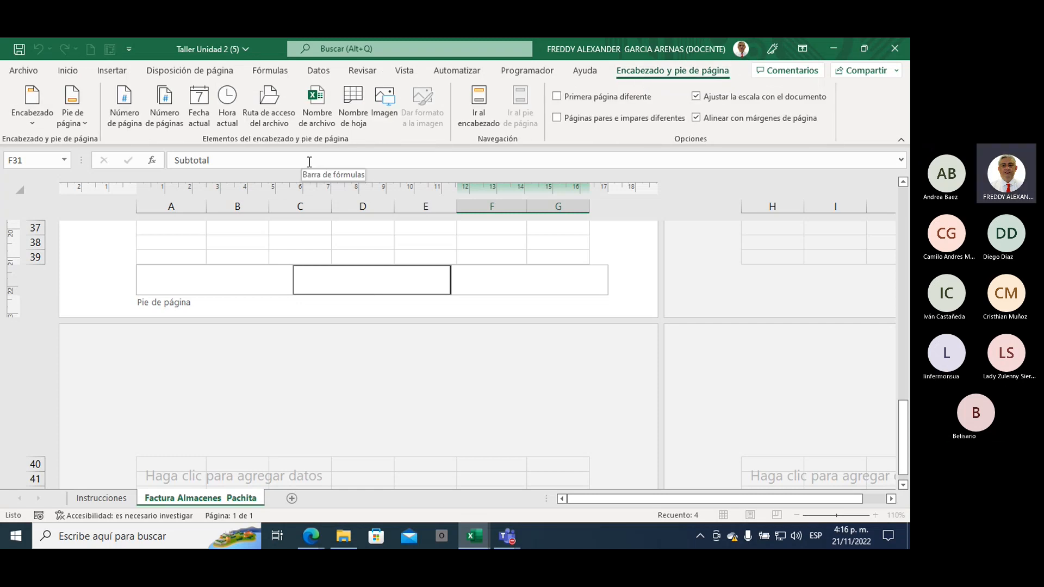
click(163, 118)
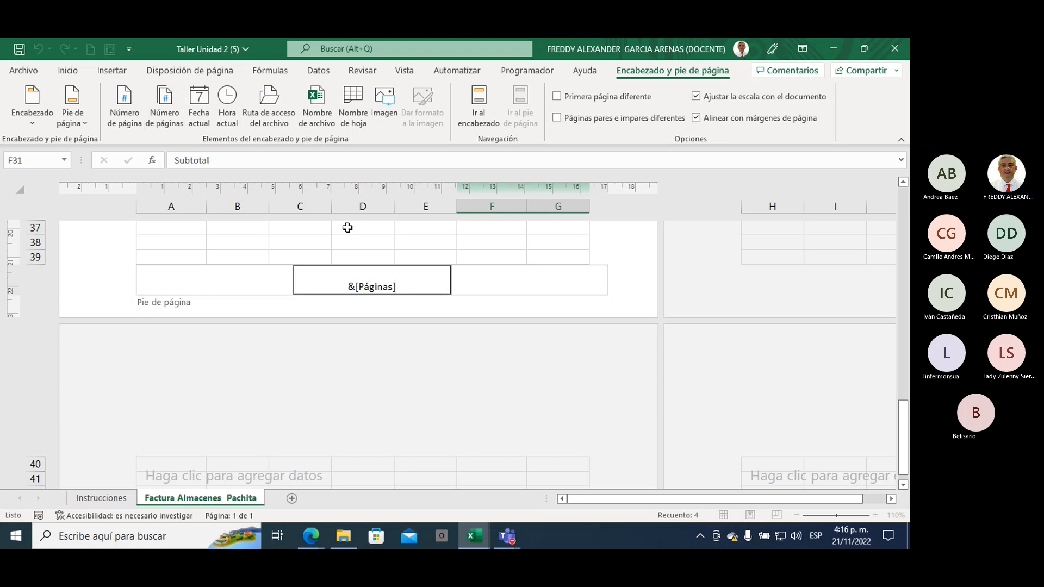
click(390, 255)
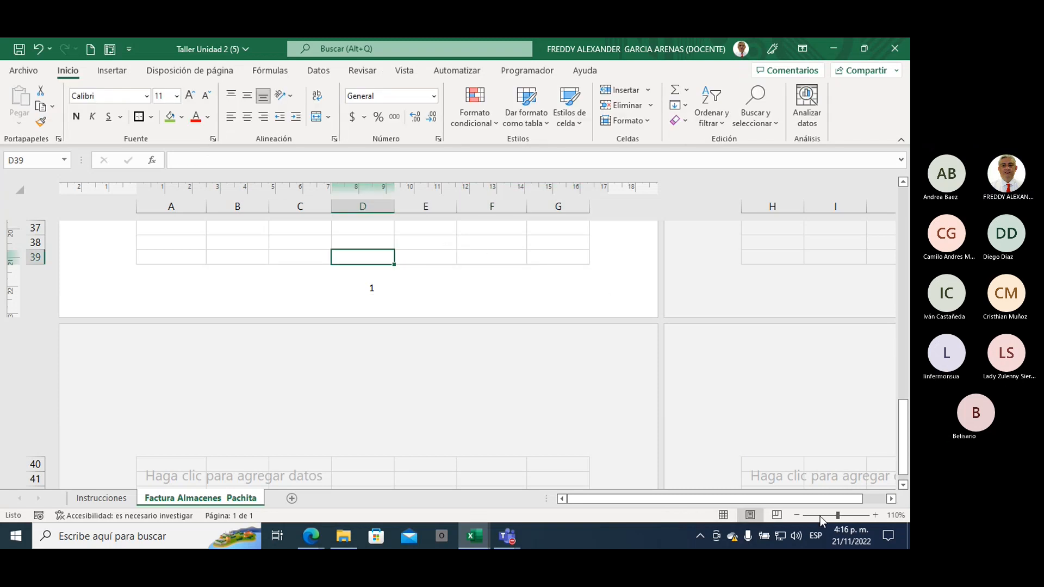
Enter the test text "tyy" in cell J4 to activate a second page, and compare the footer numbers on both pages.
click(796, 515)
click(796, 515)
click(797, 514)
click(796, 515)
click(796, 515)
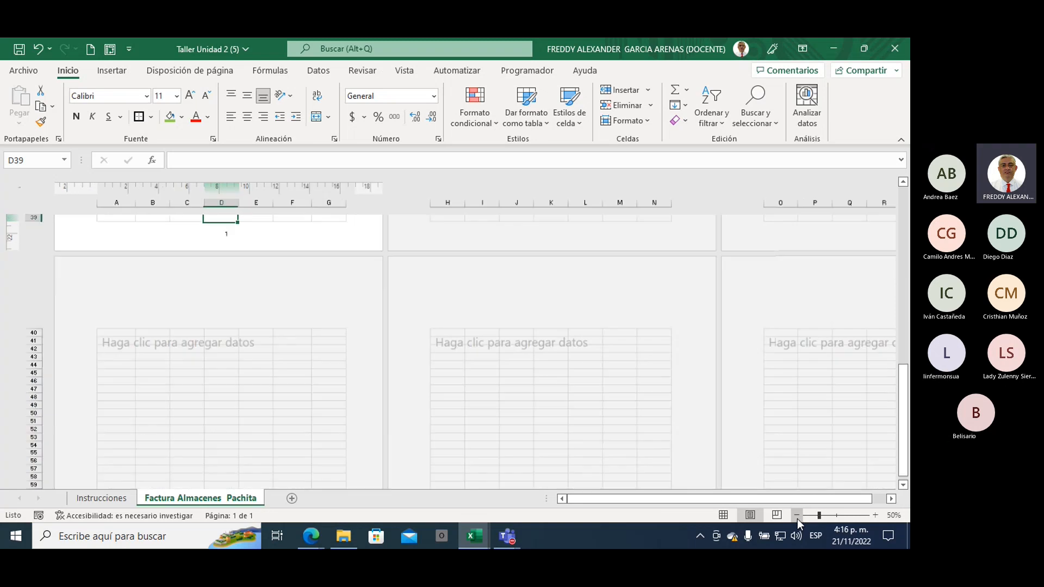
click(796, 515)
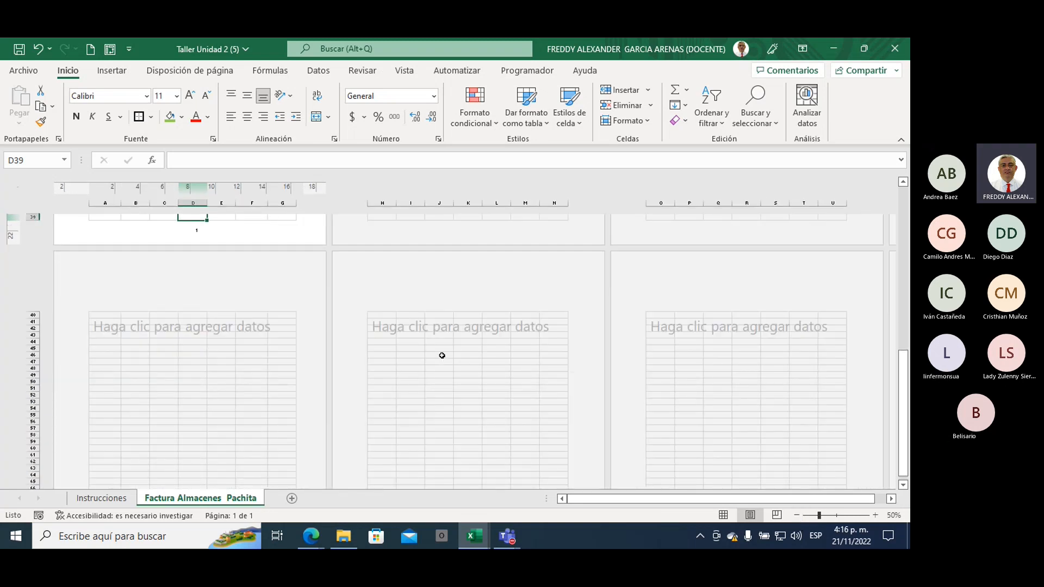
scroll(442, 355, up, 3)
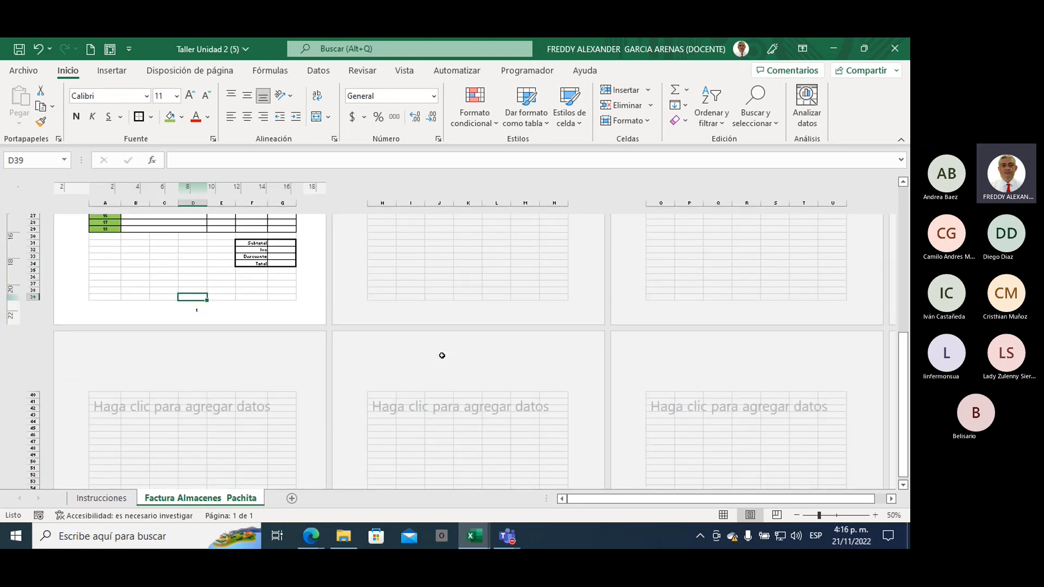
scroll(442, 356, up, 9)
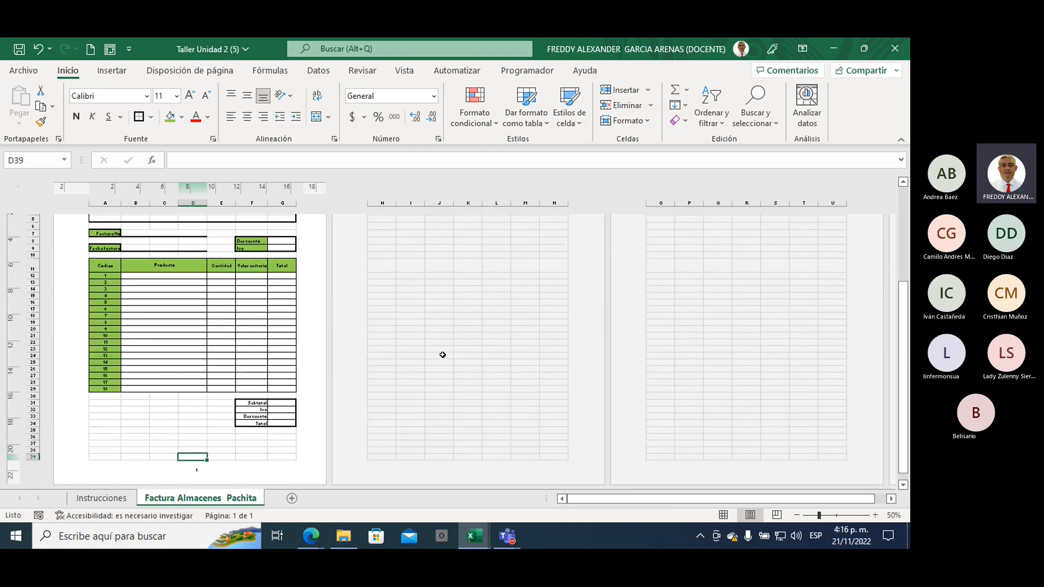
click(452, 292)
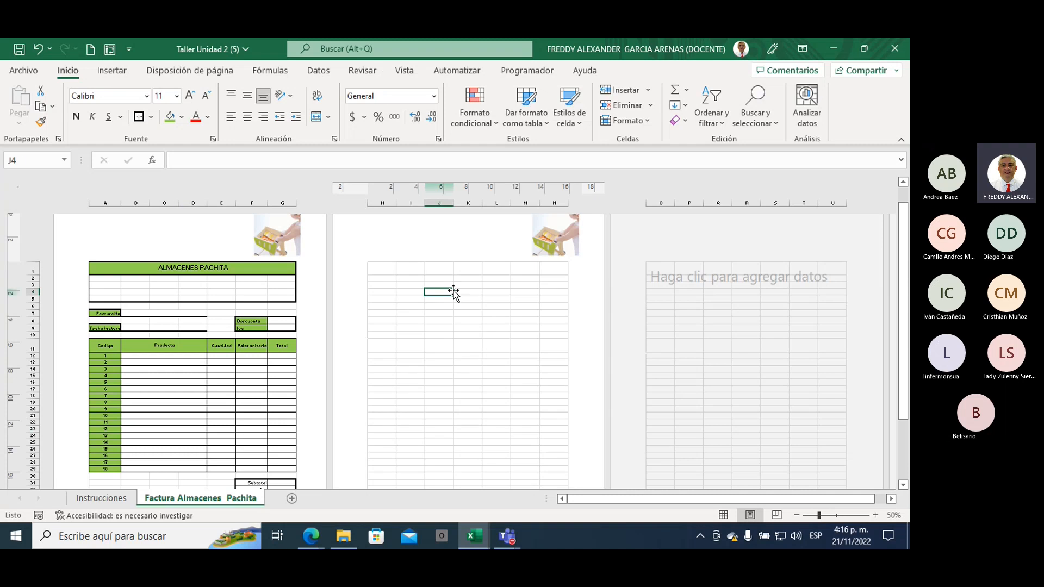
text(tyy)
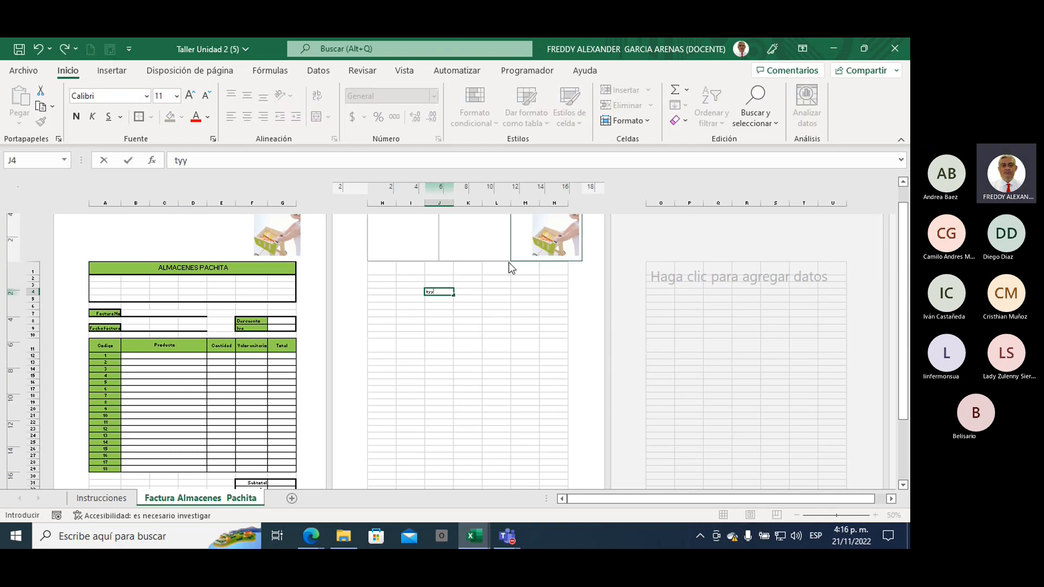
scroll(474, 290, down, 3)
scroll(473, 290, down, 5)
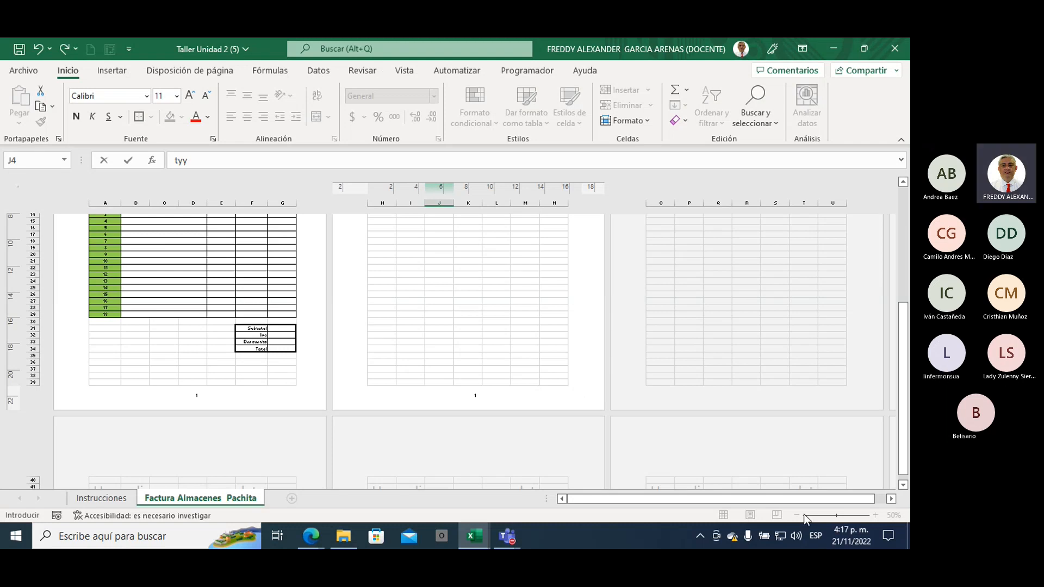
click(429, 322)
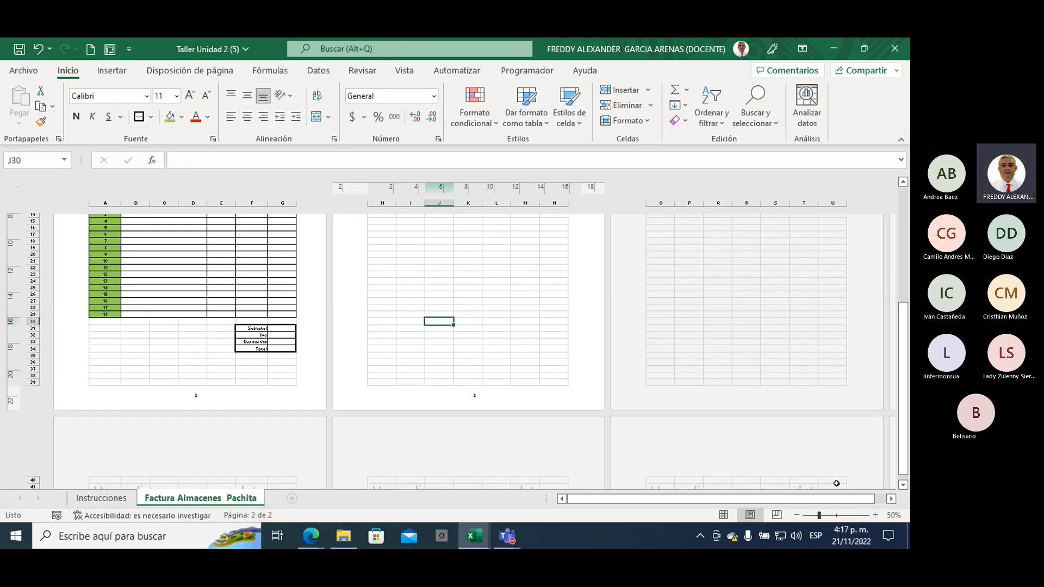
Replace the total pages field in the center footer section with the current page number field, and leave the footer.
click(875, 515)
click(874, 515)
click(875, 516)
scroll(333, 340, down, 7)
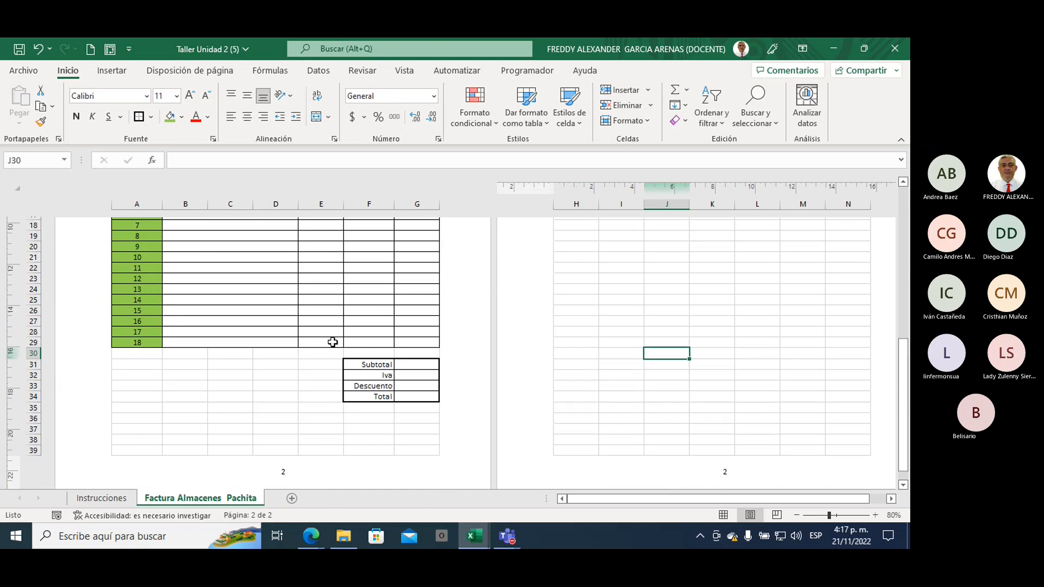
click(286, 376)
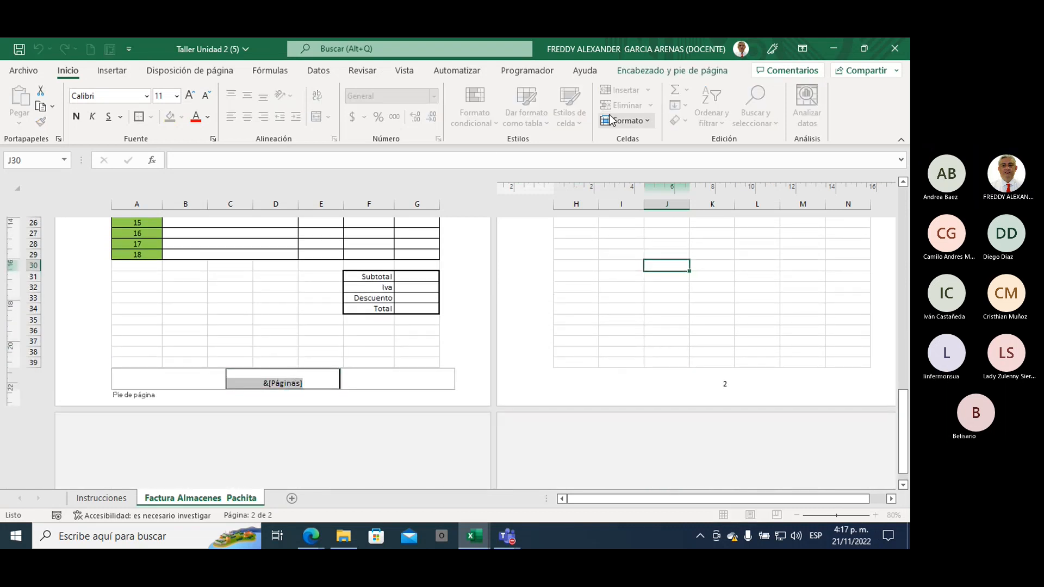
click(673, 70)
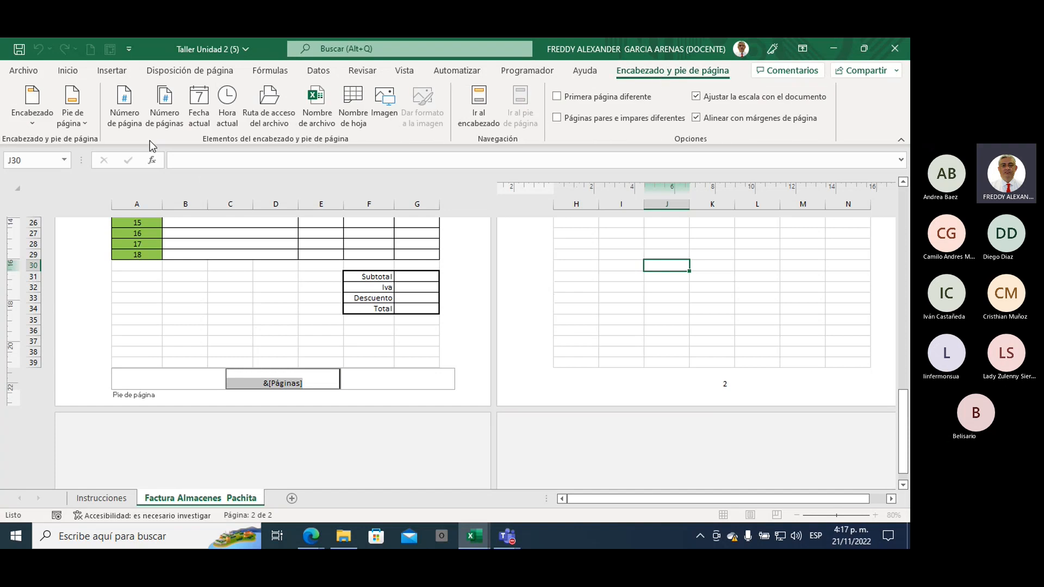
click(123, 125)
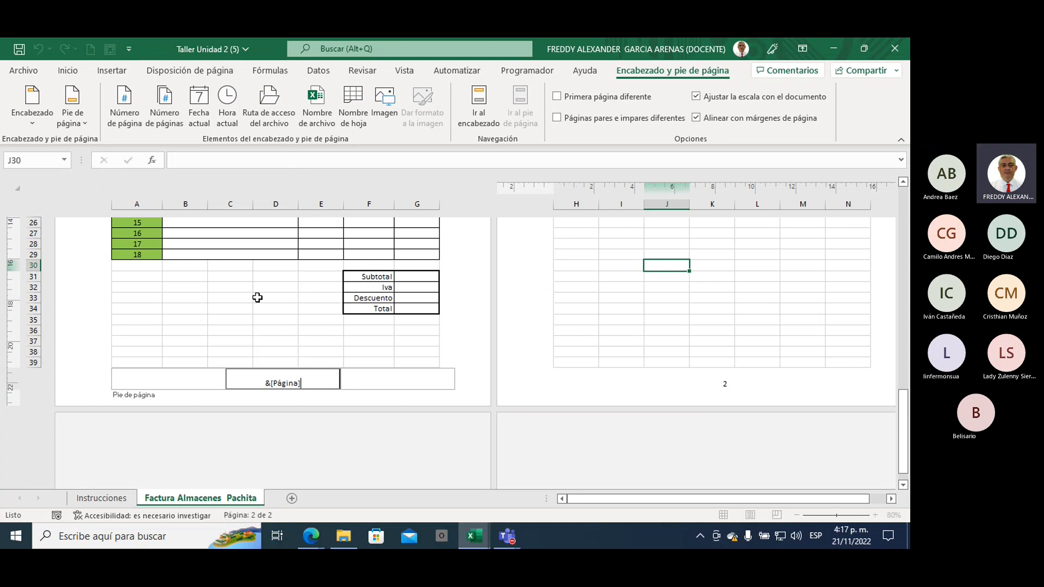
click(274, 300)
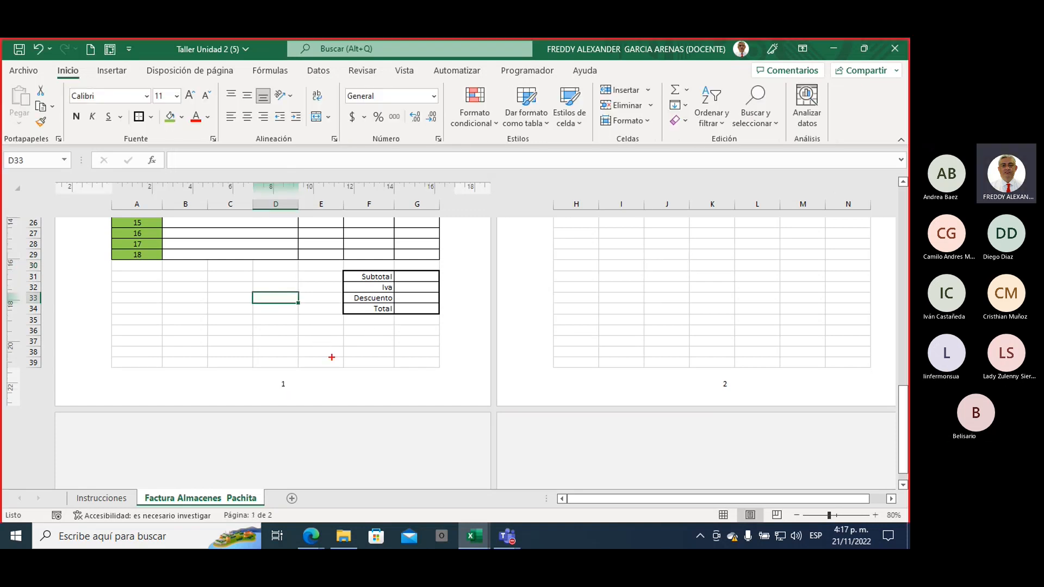
Temporarily circle the footer page numbers on both pages with red screen annotations.
mouse_move(310, 364)
mouse_down()
mouse_move(259, 382)
mouse_move(312, 365)
mouse_up()
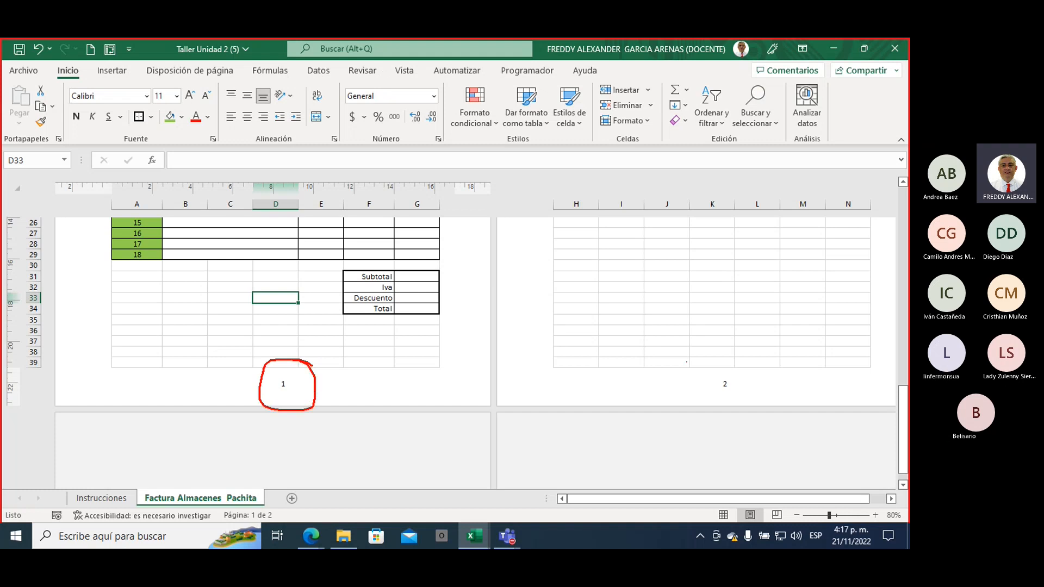
mouse_move(728, 360)
mouse_down()
mouse_move(689, 382)
mouse_move(725, 361)
mouse_move(706, 369)
mouse_up()
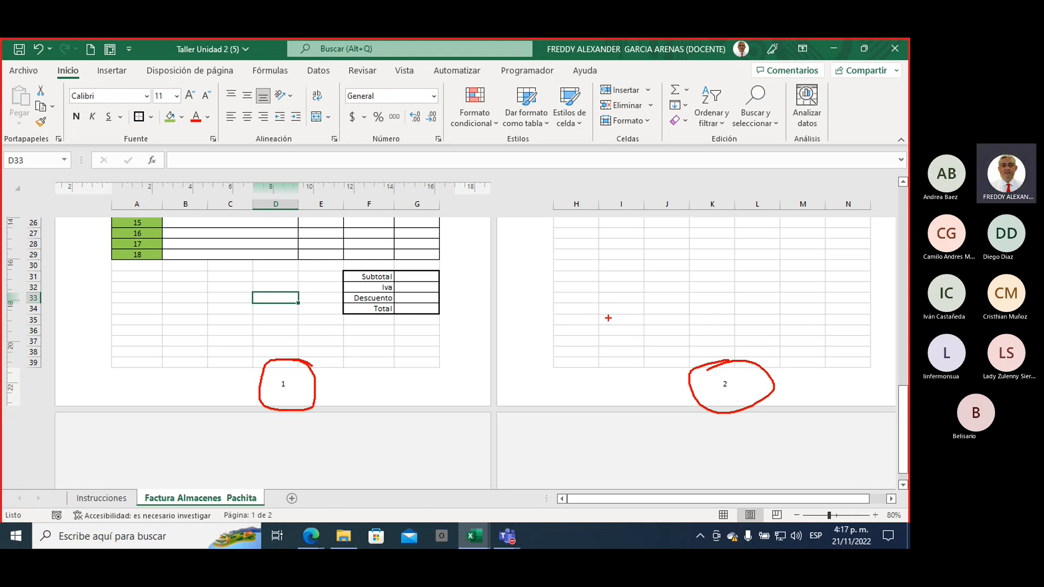
key(Escape)
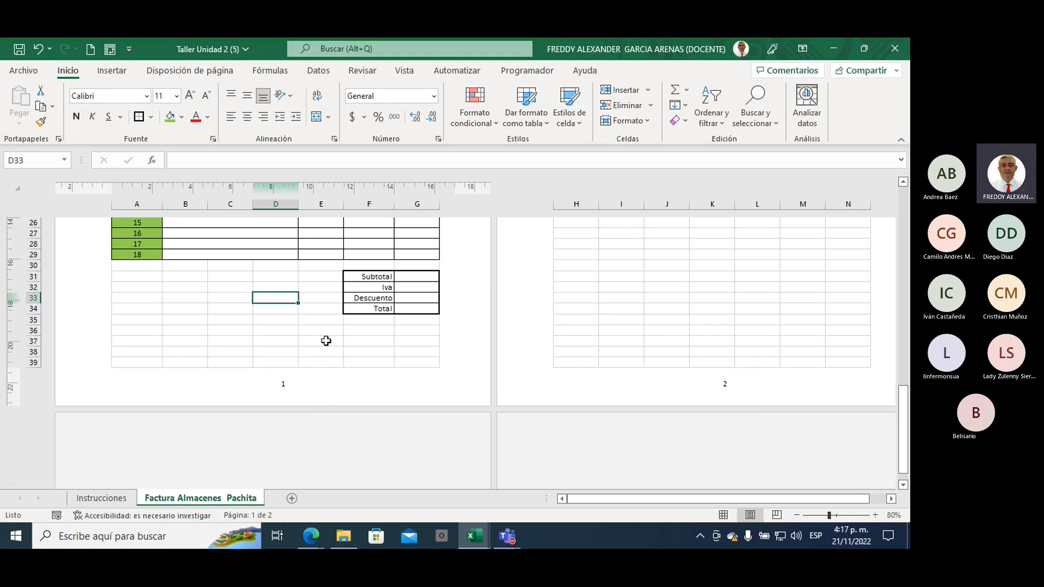
Reopen the center footer section and temporarily mark the page number, number of pages and footer commands with red screen annotations.
click(326, 379)
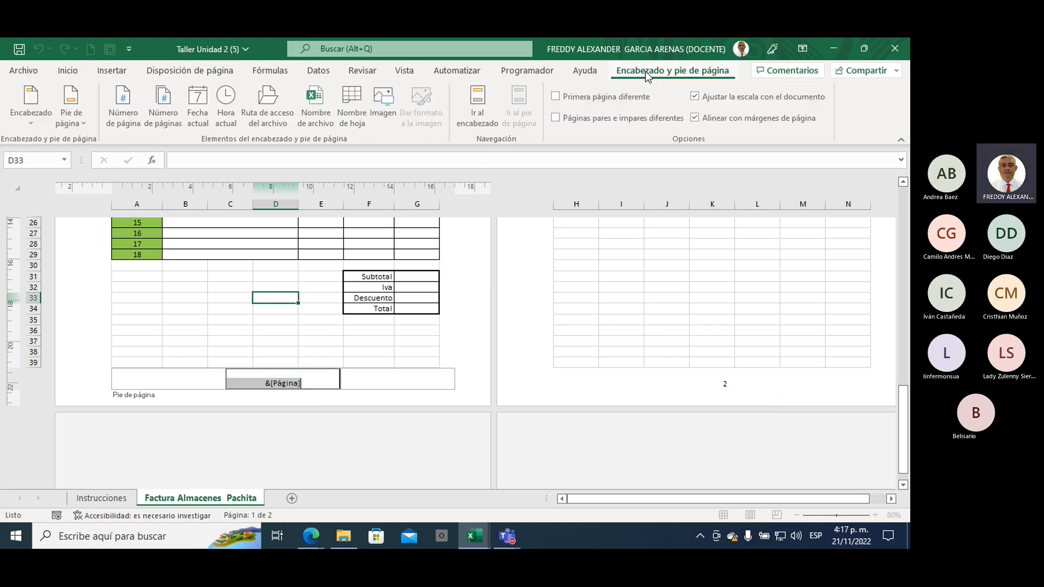
key(ctrl+2)
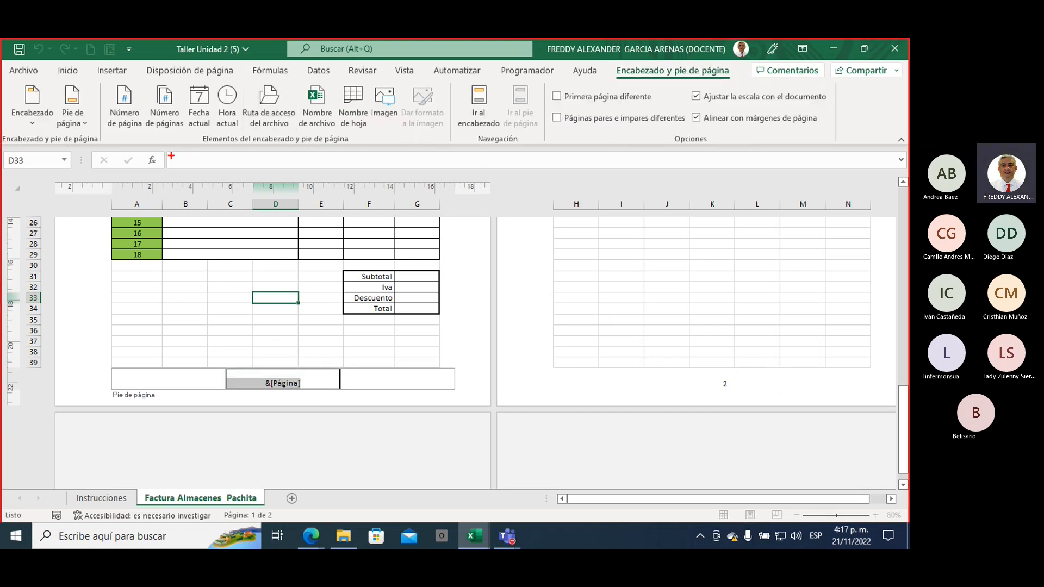
mouse_move(120, 133)
mouse_down()
mouse_move(166, 137)
mouse_move(182, 81)
mouse_move(106, 84)
mouse_move(98, 115)
mouse_move(131, 135)
mouse_up()
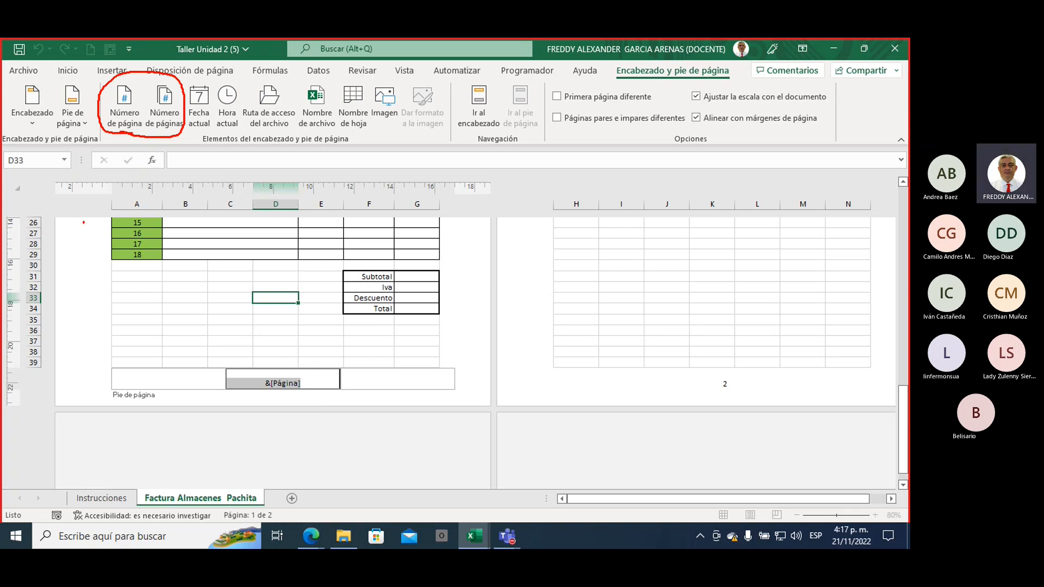
mouse_move(80, 185)
mouse_down()
mouse_move(83, 223)
mouse_move(77, 134)
mouse_move(66, 151)
mouse_move(94, 126)
mouse_move(77, 76)
mouse_move(54, 111)
mouse_move(72, 136)
mouse_move(96, 131)
mouse_move(92, 142)
mouse_up()
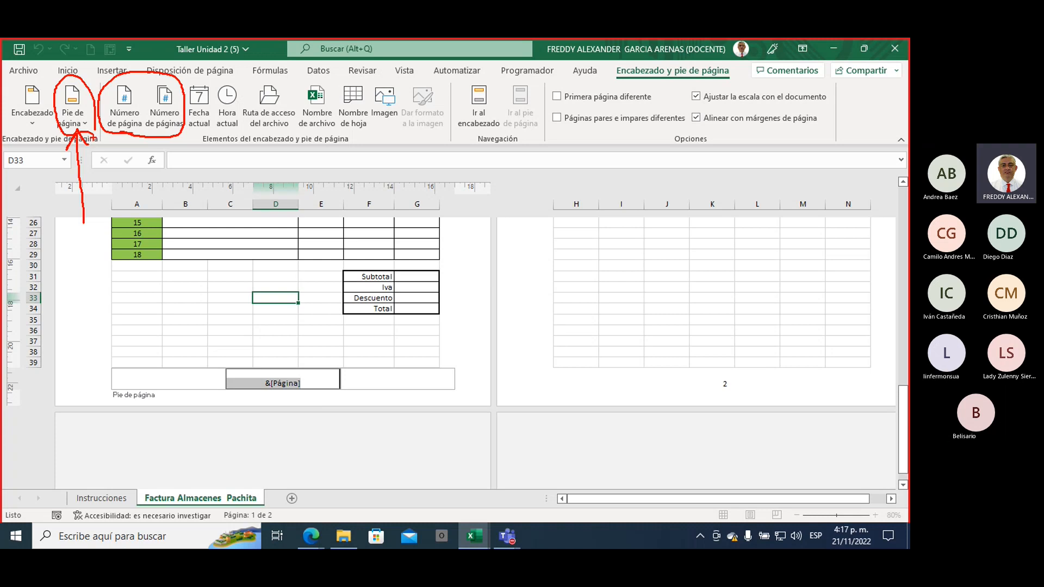
key(Escape)
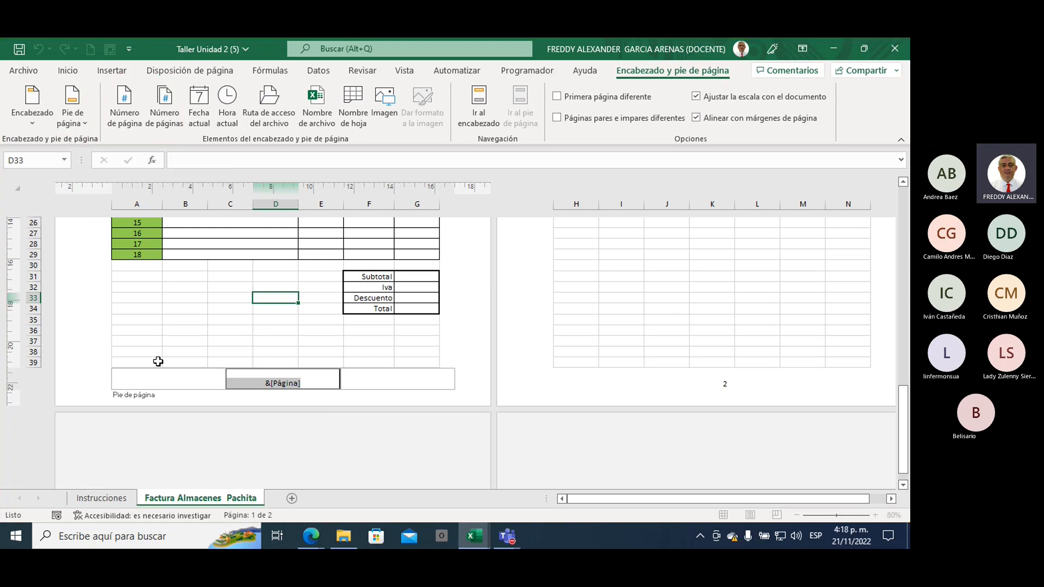
Enter "fax direcciones" in the left section of the page footer and leave the footer.
click(150, 381)
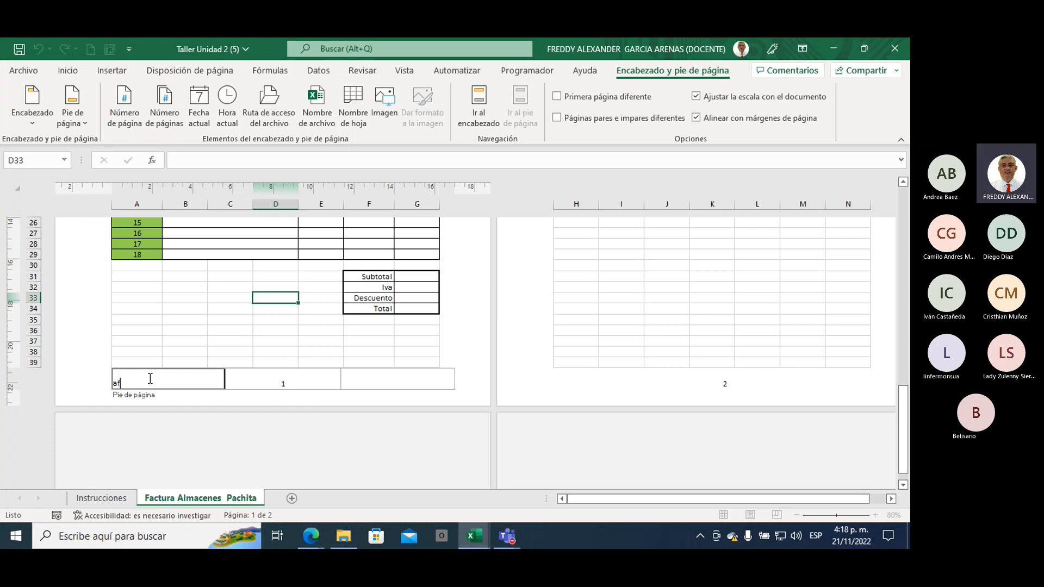
text(fax d)
text(irecciones)
click(172, 316)
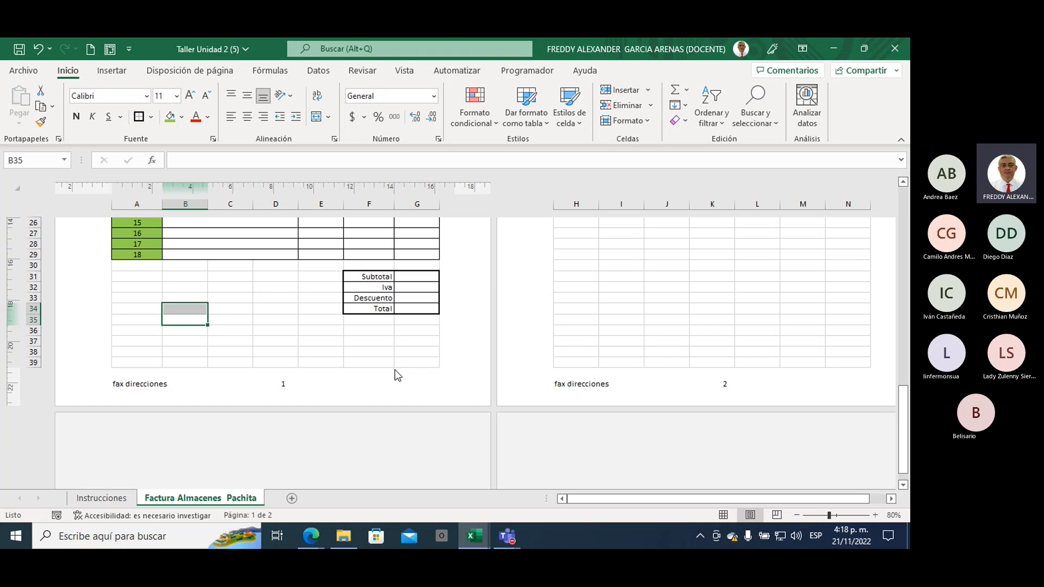
Open the right section of the page footer for editing.
click(402, 382)
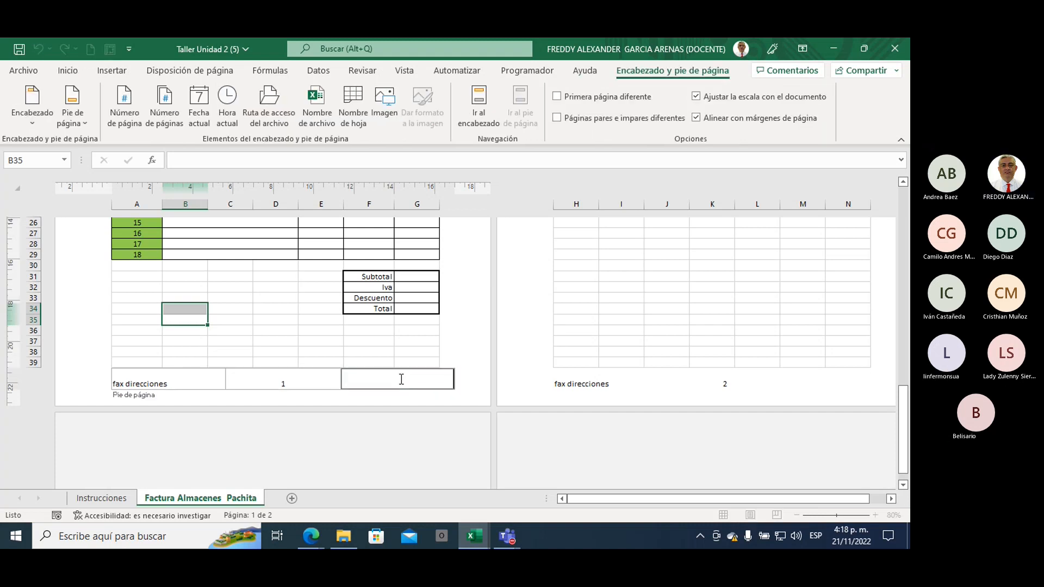
Insert the current time in the right section of the invoice sheet's footer.
click(228, 124)
click(321, 351)
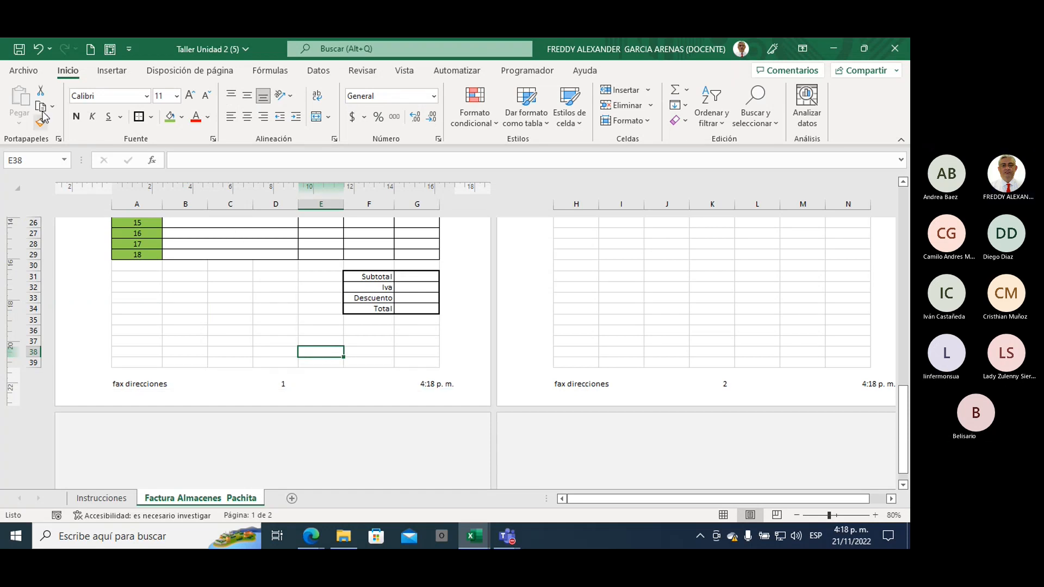
Preview both pages of the invoice printout to check the header and footer, and return to the sheet.
click(23, 71)
click(38, 278)
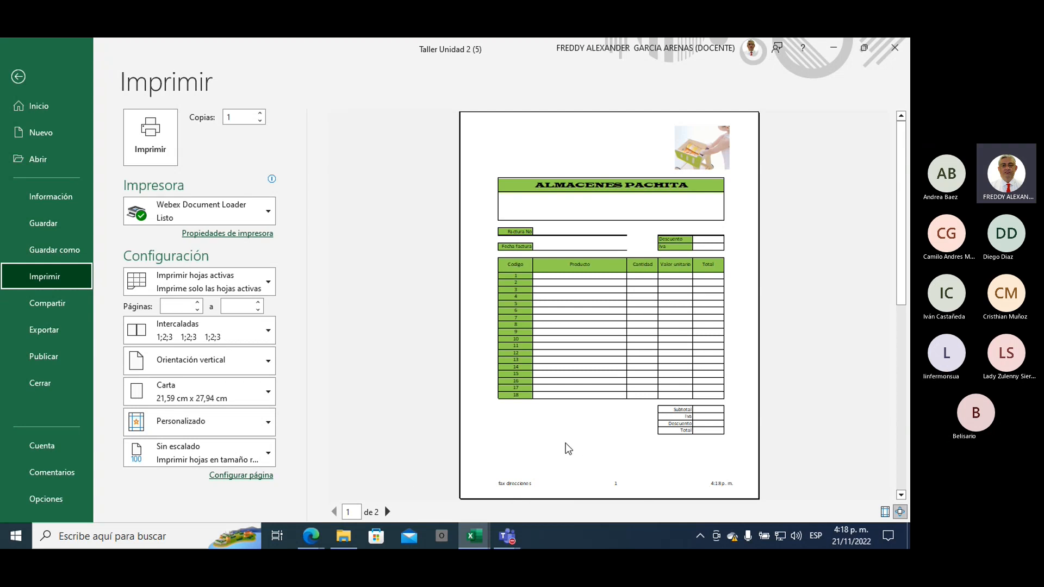
click(389, 513)
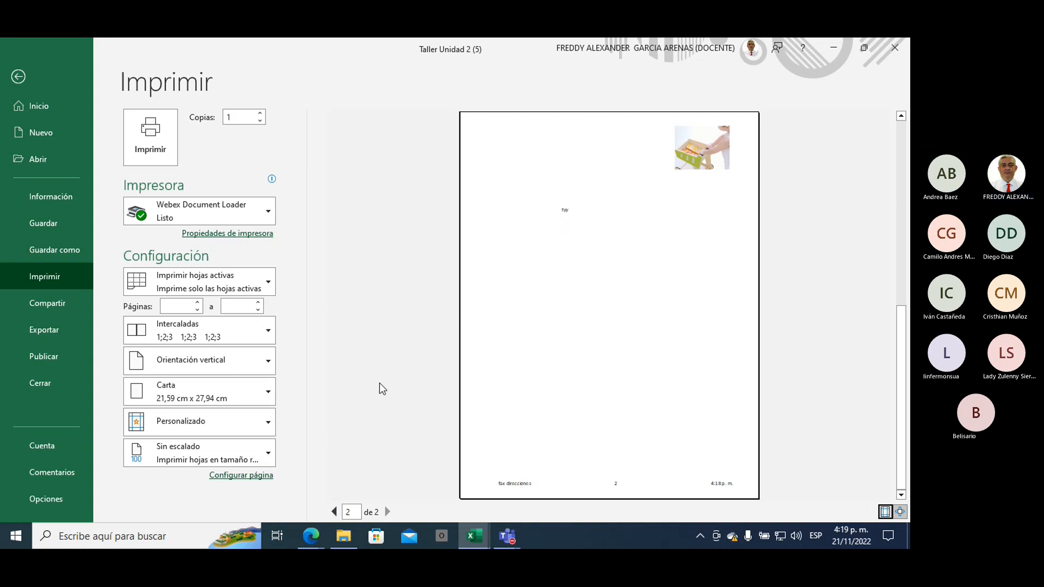
click(334, 512)
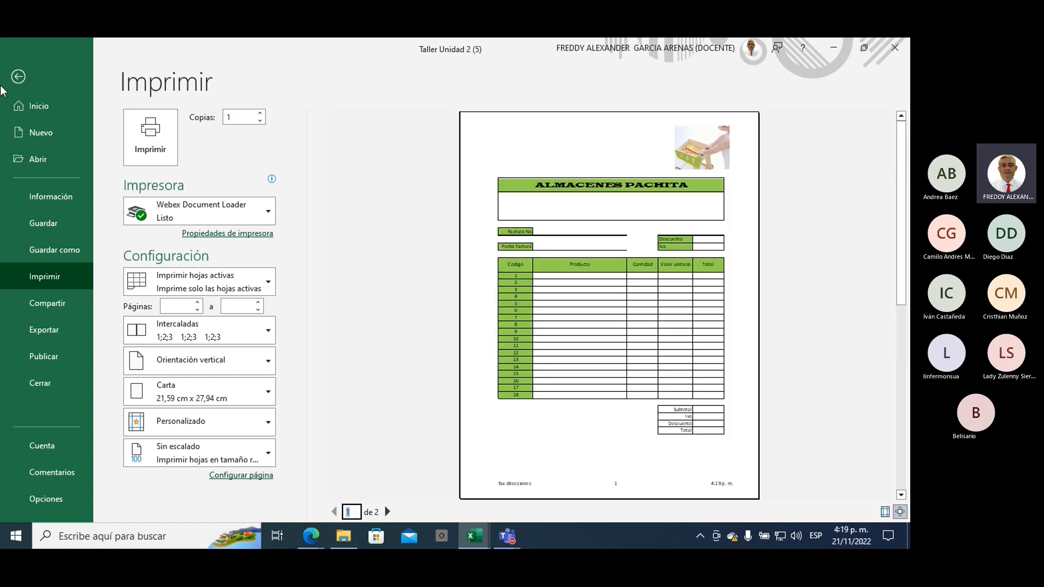
click(18, 76)
Delete the stray text "tyy" from cell J4 on the second page.
scroll(668, 380, up, 8)
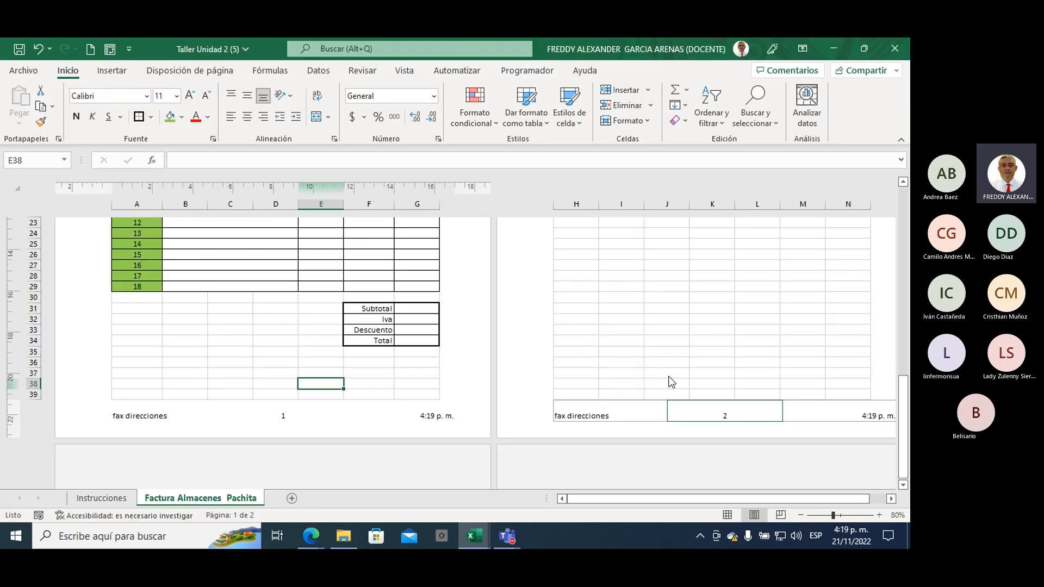
scroll(668, 376, up, 2)
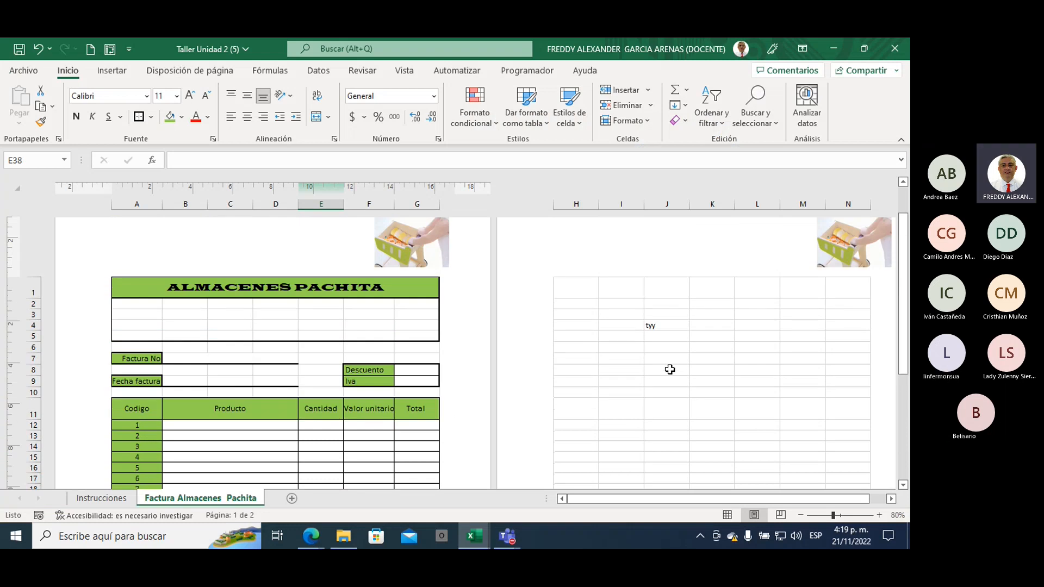
click(656, 326)
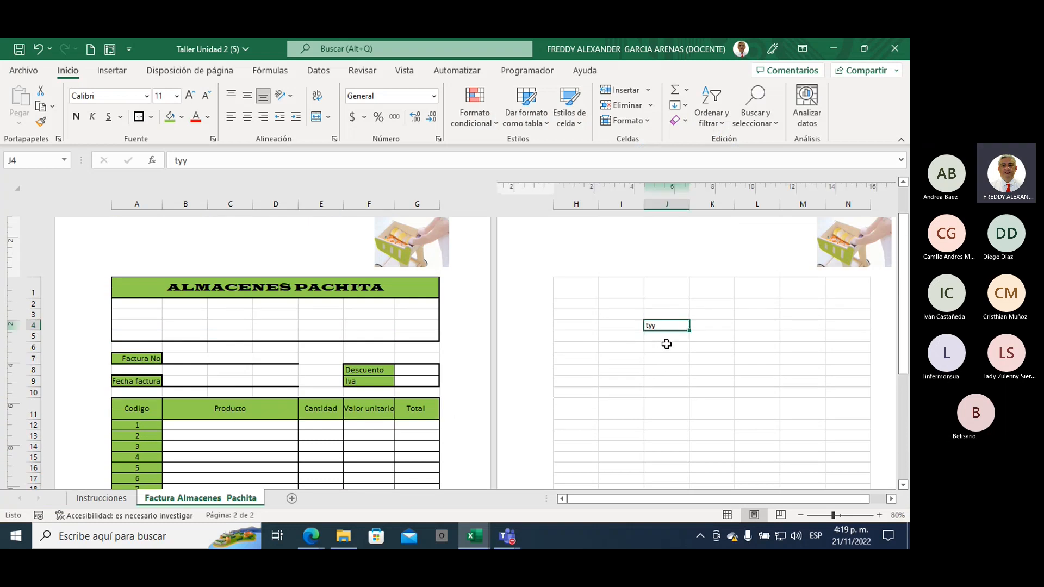
key(Delete)
click(621, 350)
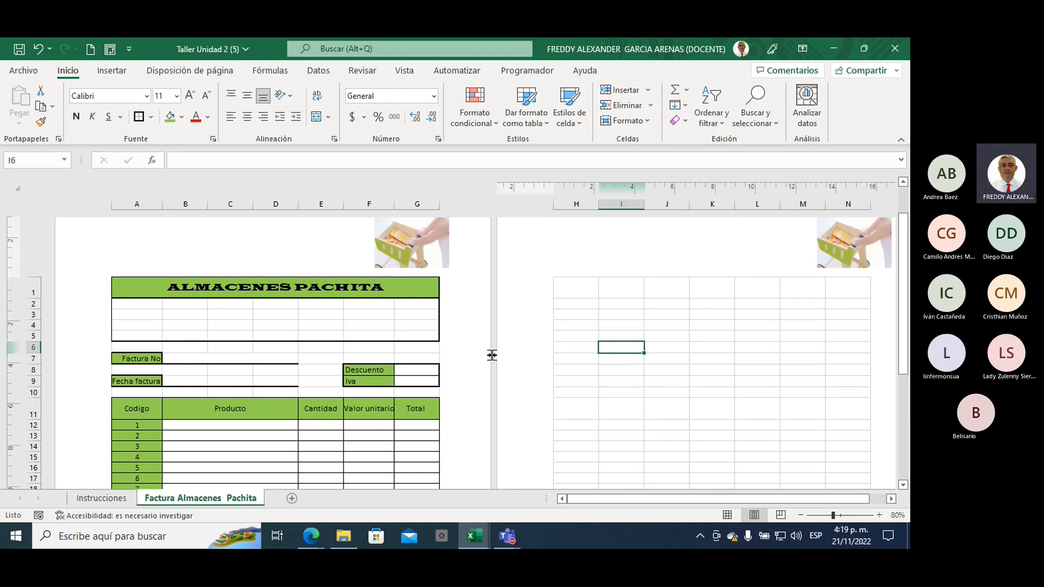
click(268, 304)
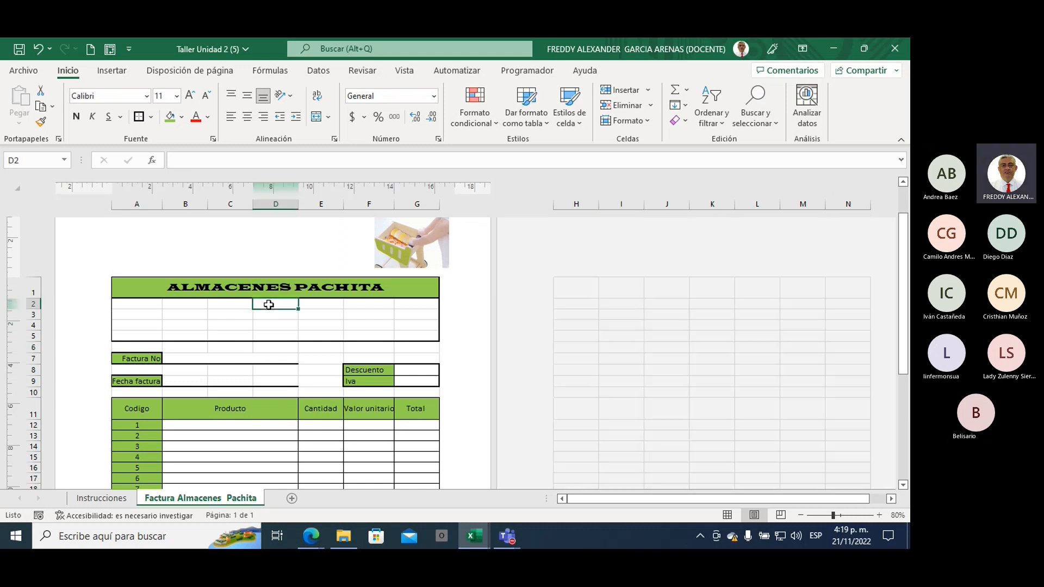
Switch to Normal view and examine the invoice layout and its dashed page-break lines down to row 40.
scroll(384, 349, up, 1)
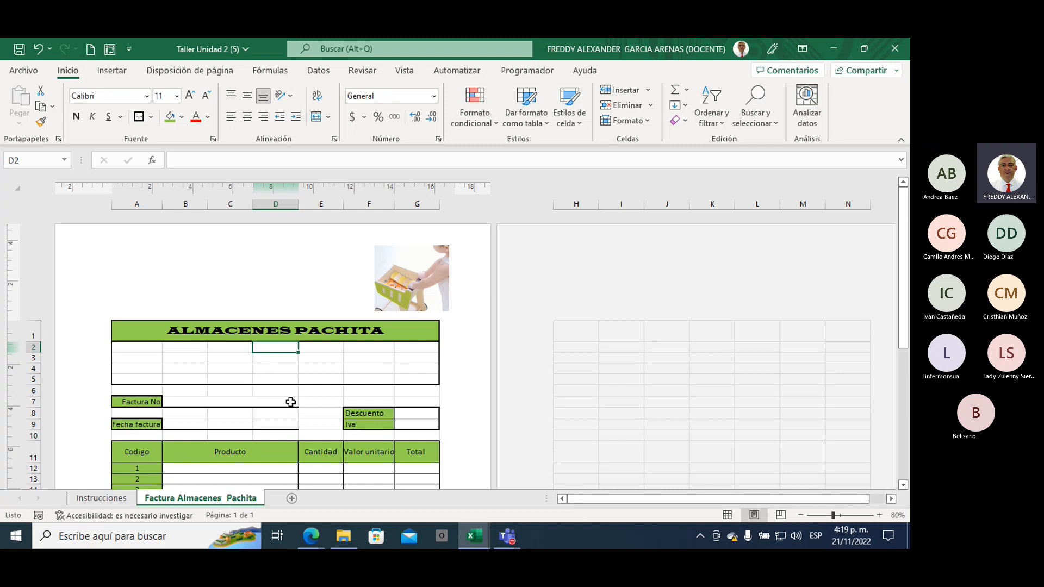
click(726, 514)
scroll(505, 391, down, 1)
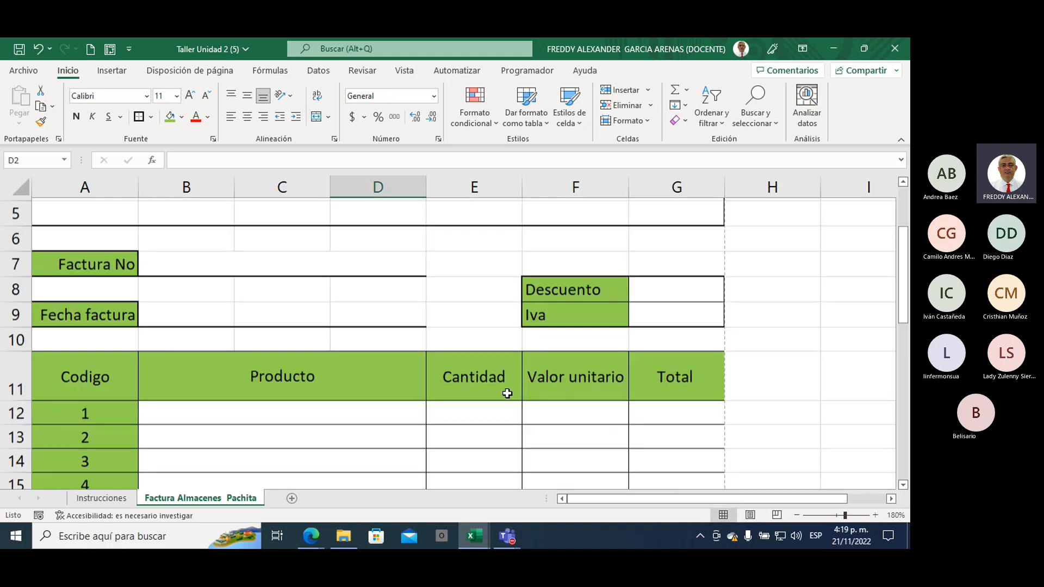
scroll(503, 390, up, 1)
scroll(503, 390, down, 2)
scroll(504, 390, up, 2)
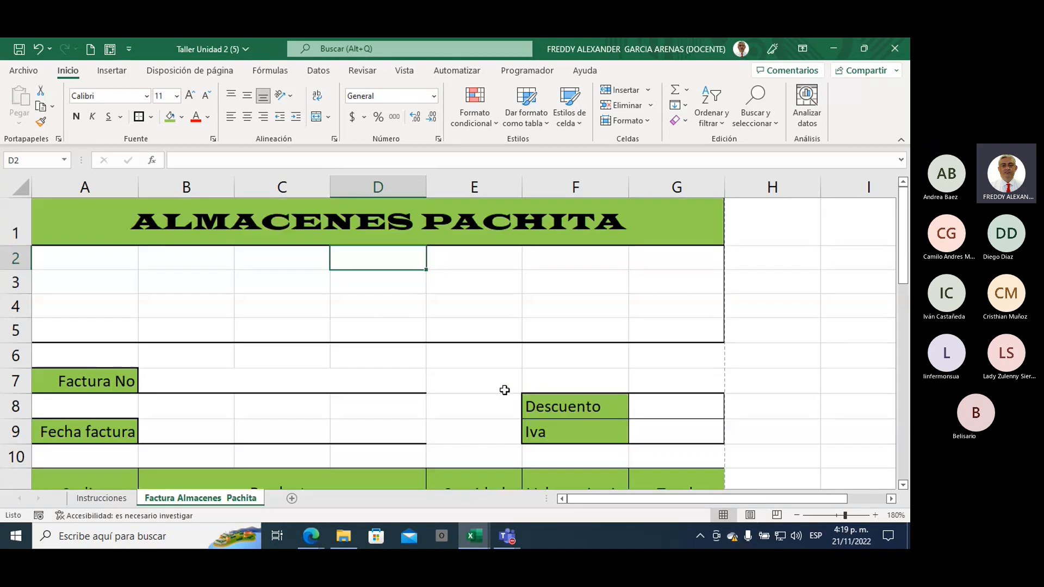
scroll(440, 384, down, 6)
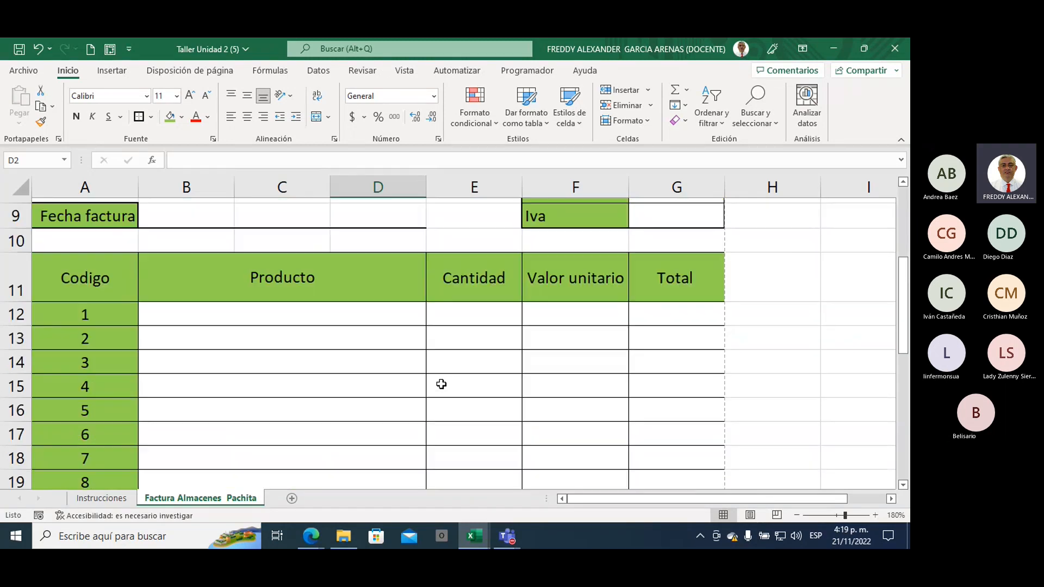
scroll(440, 382, down, 5)
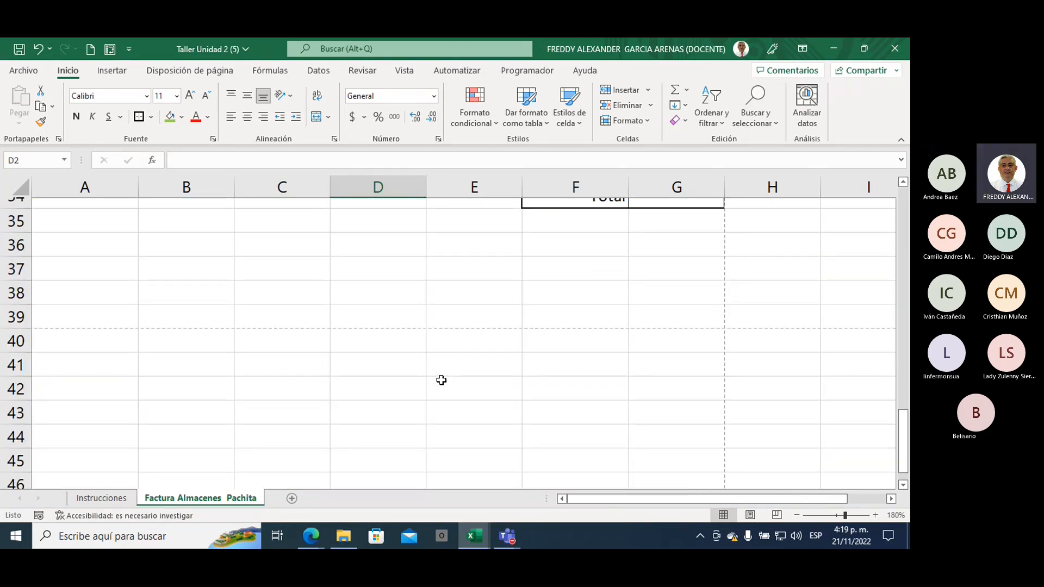
scroll(441, 380, up, 2)
scroll(440, 379, down, 2)
Return to Page Layout view to review the header image and footer, and open the invoice's print preview.
click(750, 515)
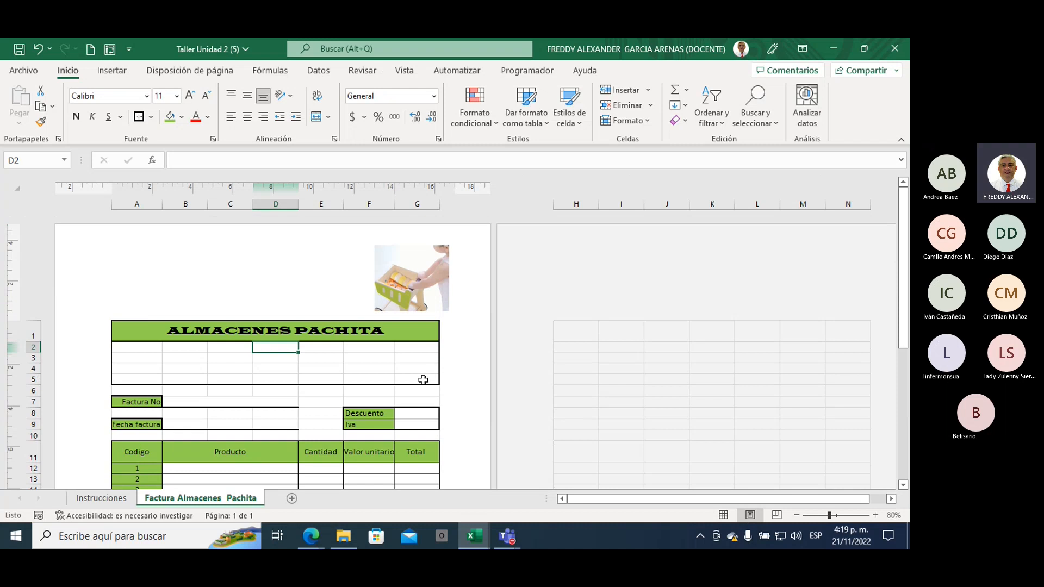
scroll(428, 375, down, 6)
scroll(425, 389, down, 1)
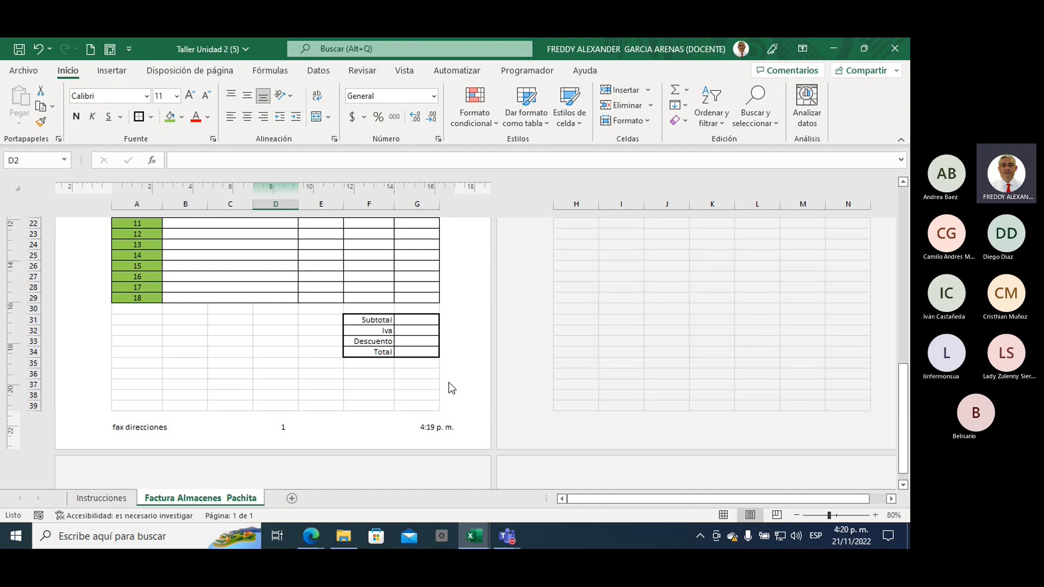
scroll(419, 397, up, 9)
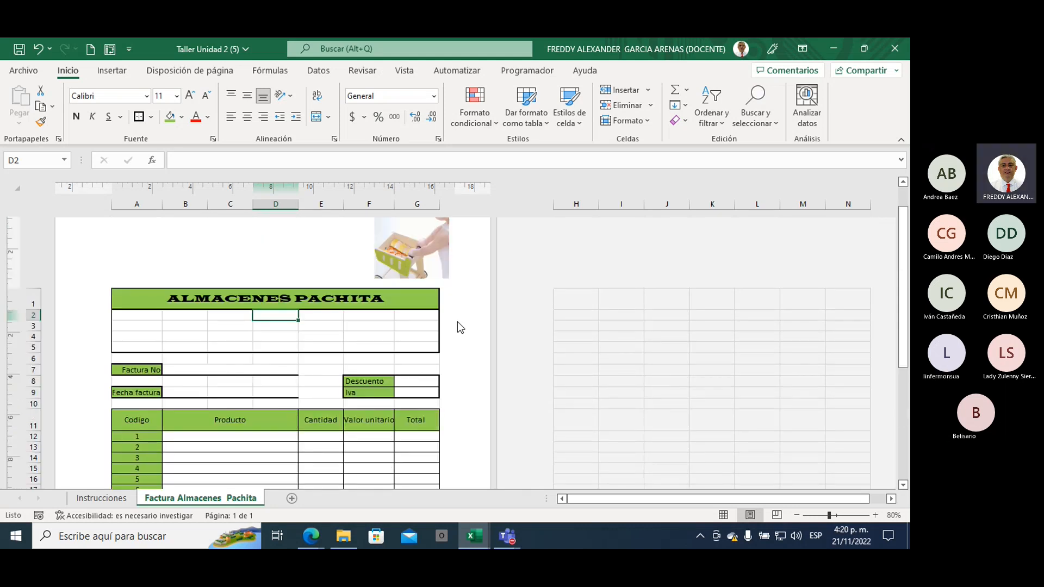
click(24, 70)
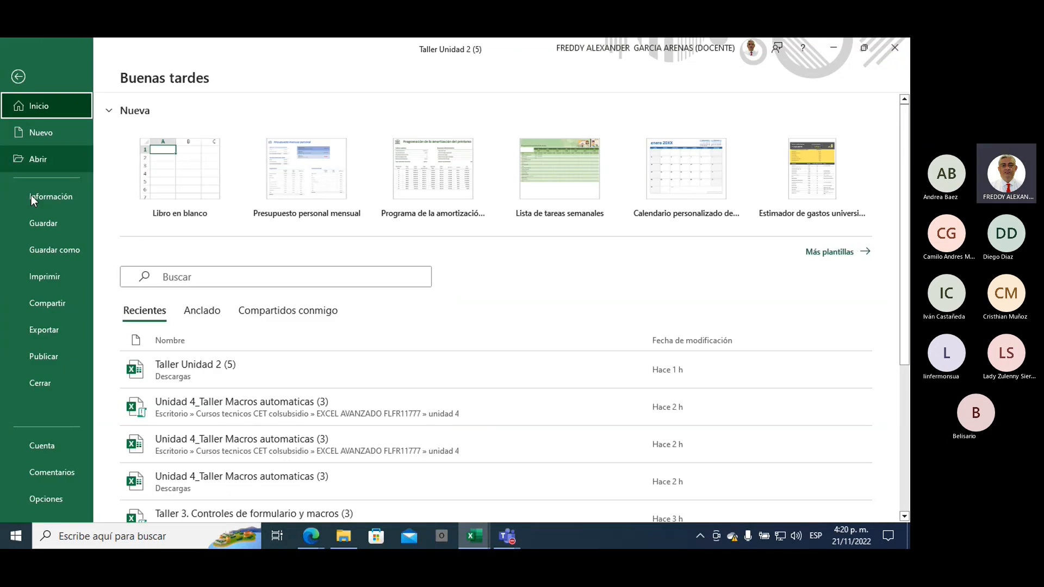
click(45, 276)
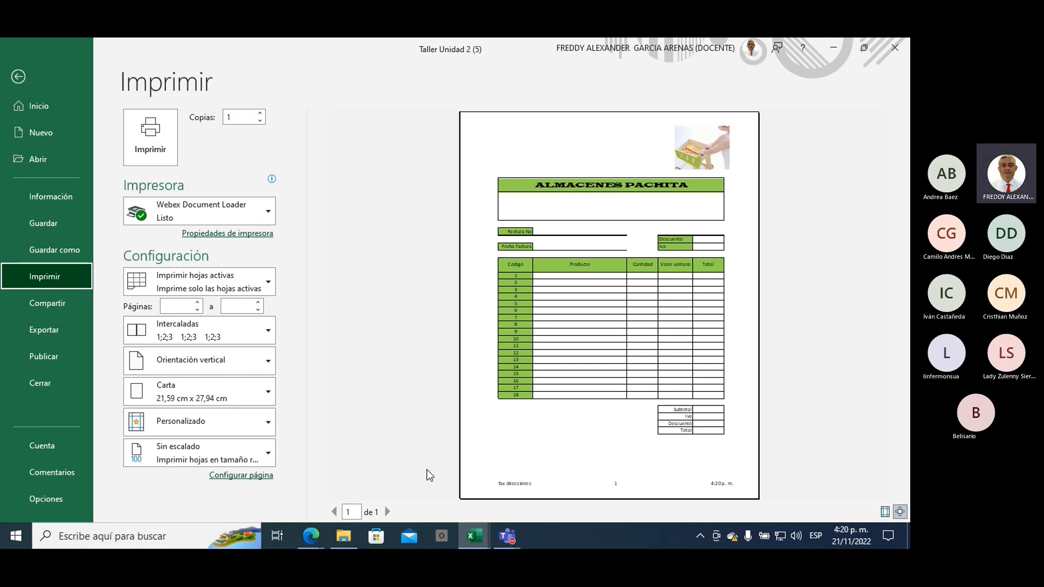
mouse_move(500, 537)
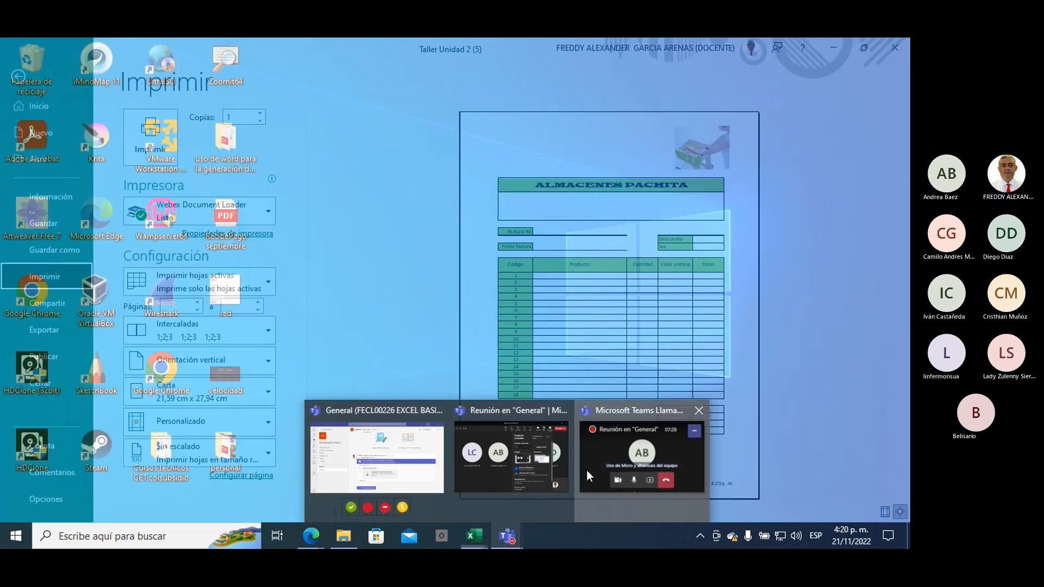
click(586, 471)
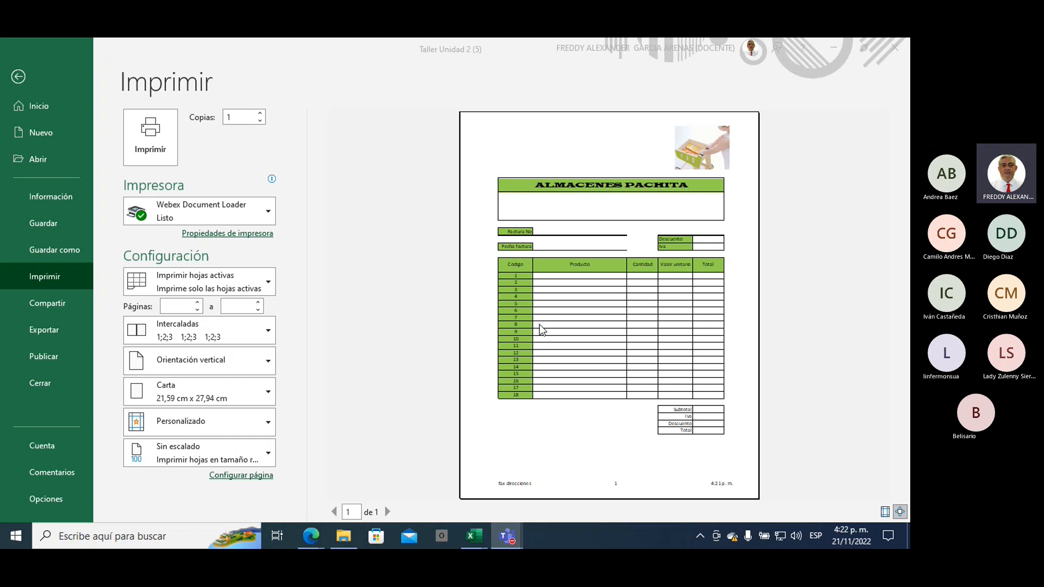
click(887, 422)
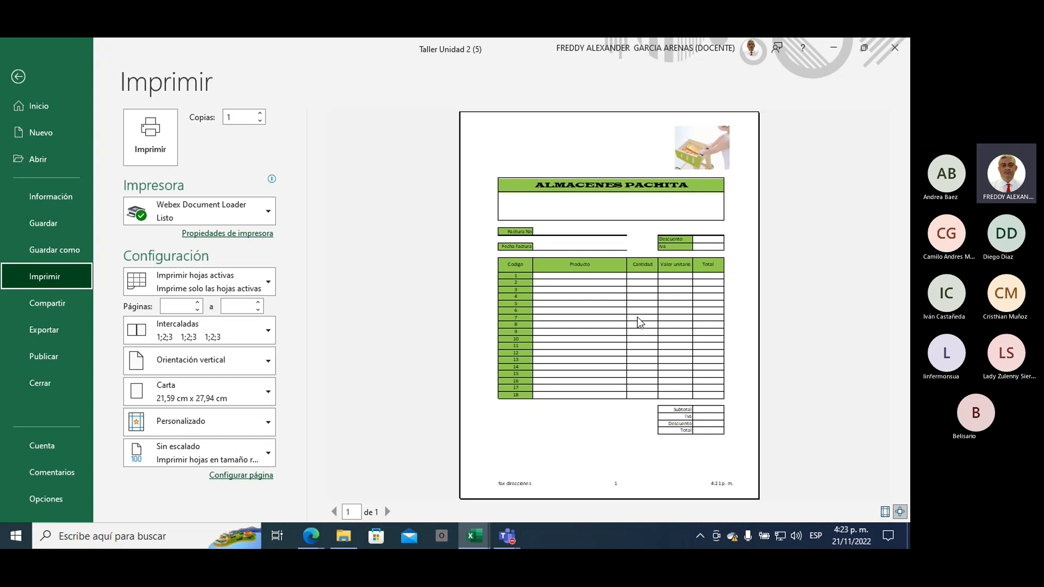
Return to the sheet in Normal view and enter "Té de limón" as the product for code 1.
click(18, 77)
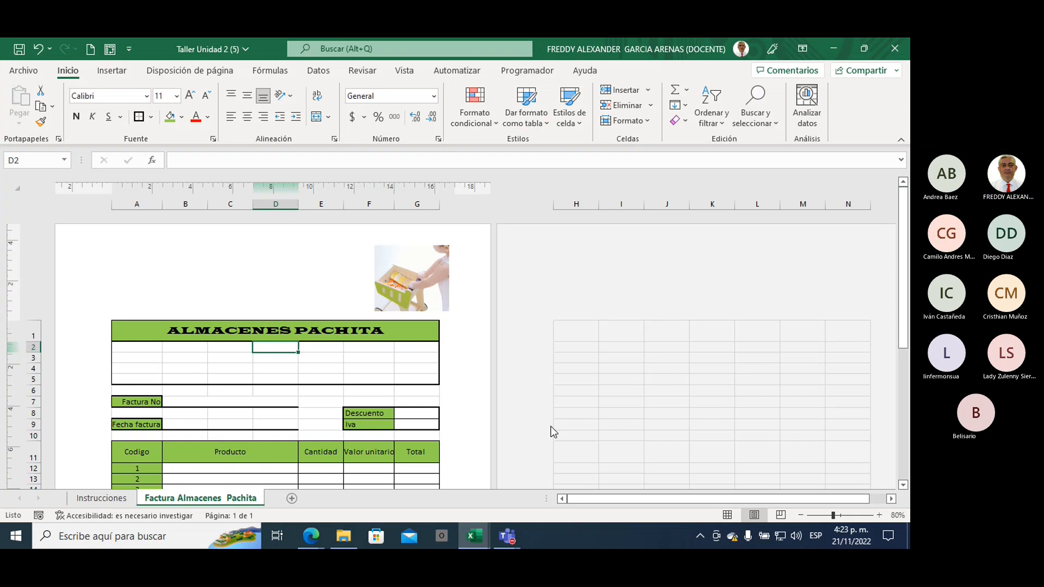
click(728, 515)
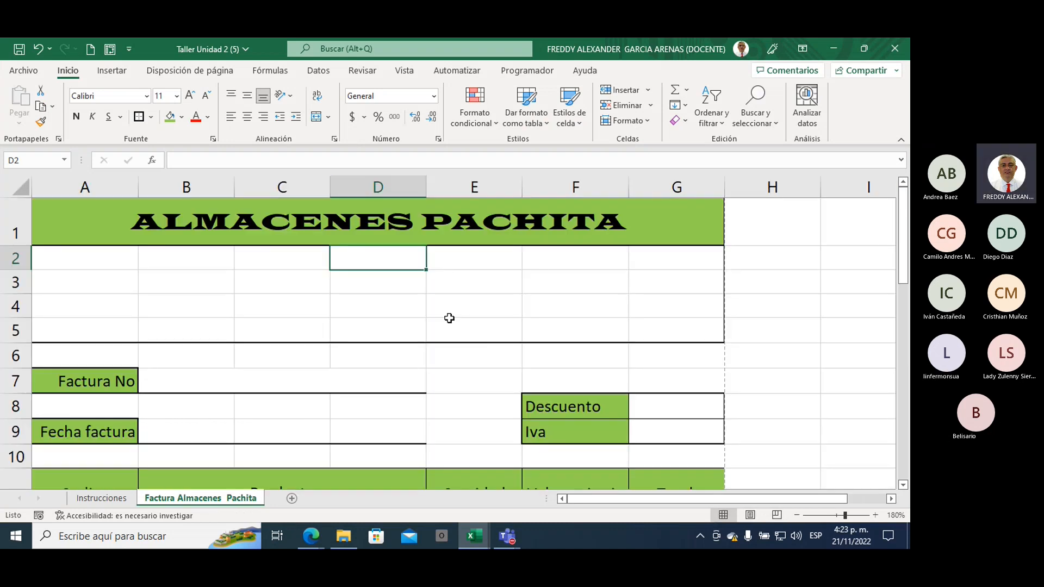
scroll(305, 315, down, 2)
scroll(283, 327, down, 2)
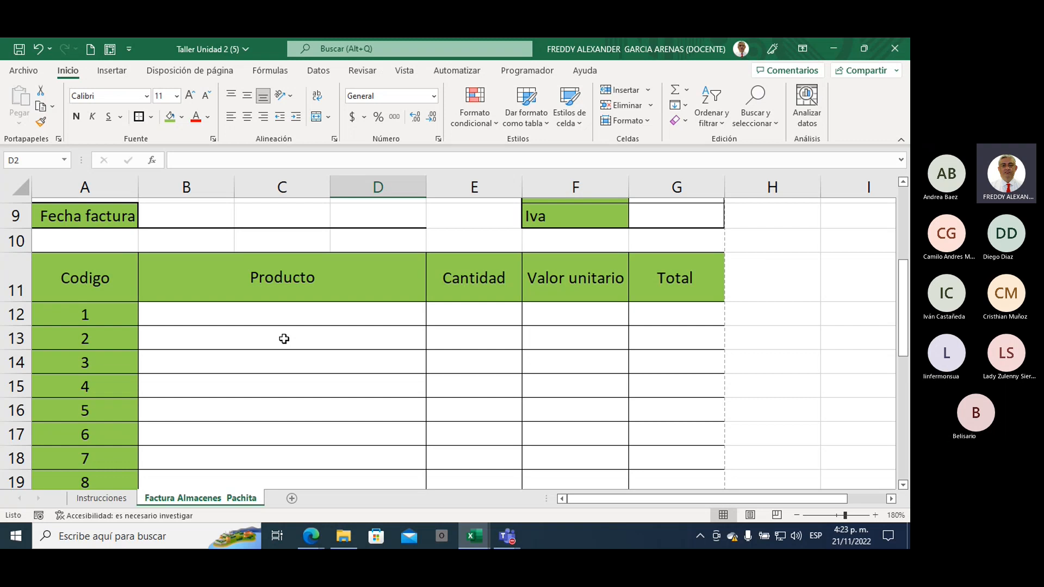
click(262, 320)
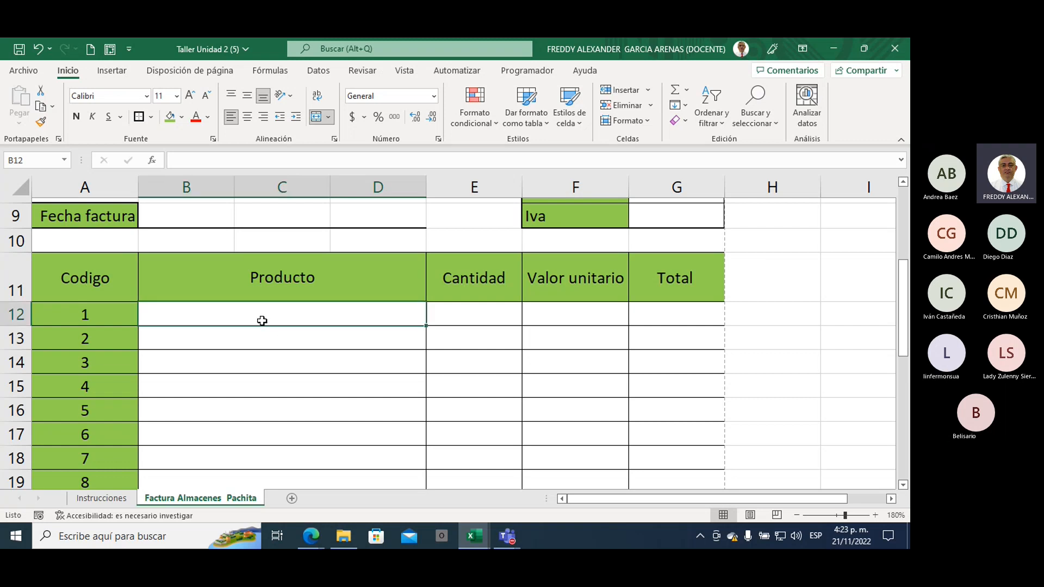
text(Té)
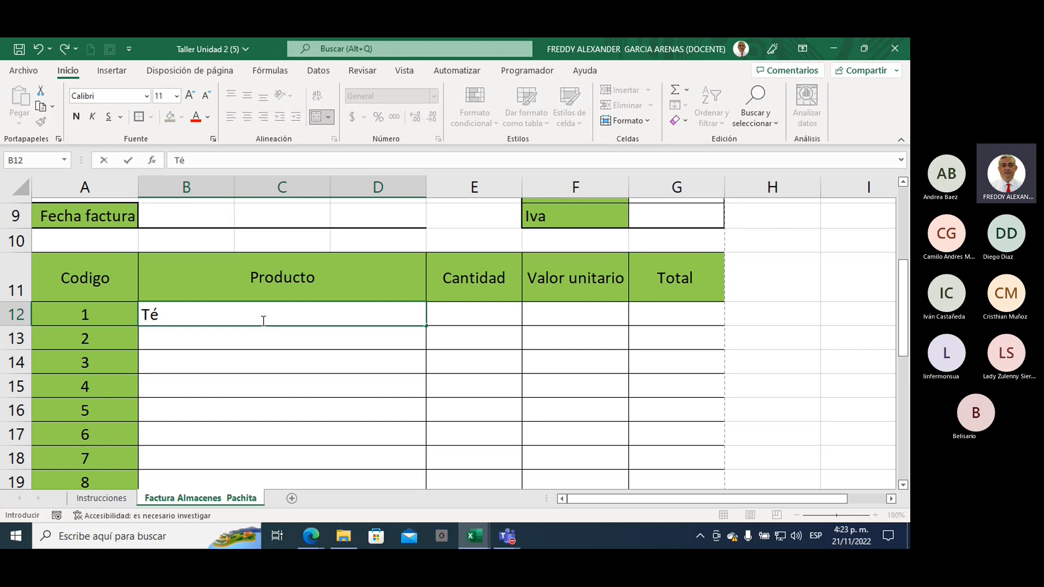
text( de lim+on)
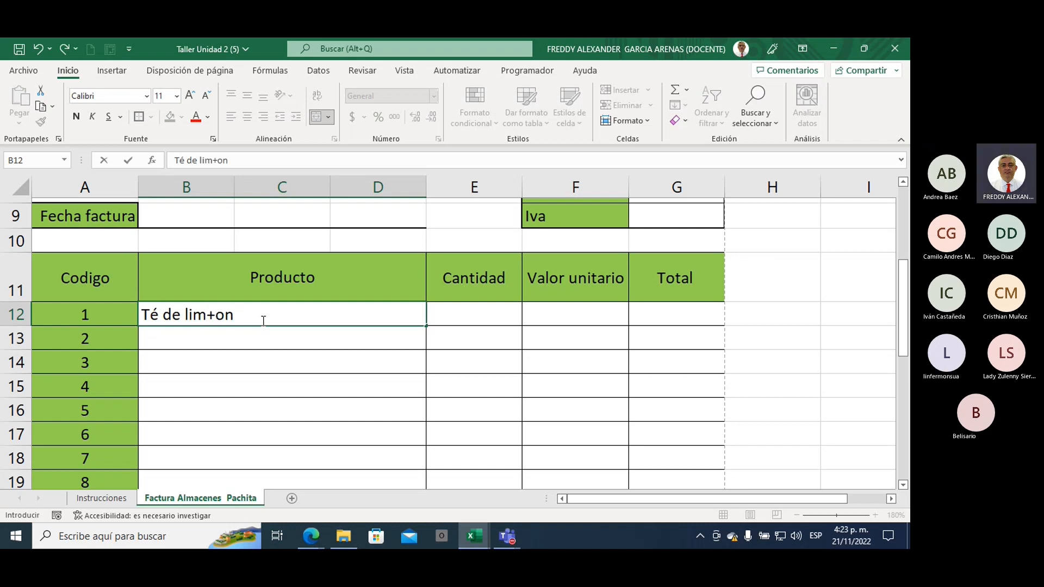
key(BackSpace)
key(BackSpace)
key(BackSpace)
text(ón)
click(347, 361)
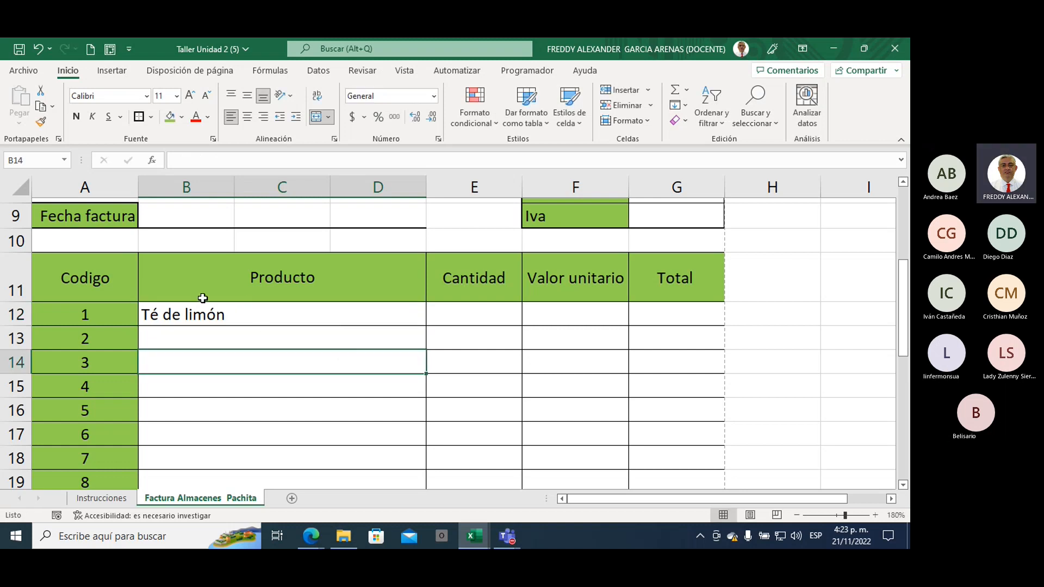
Enter a Cantidad of 1 for Té de limón in cell E12 and centre it horizontally.
click(471, 309)
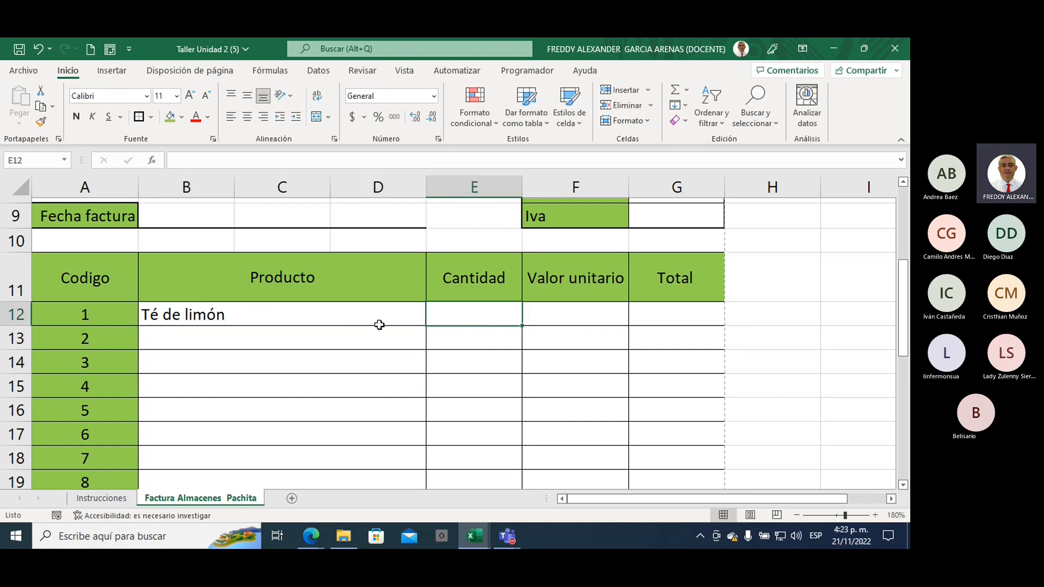
text(1)
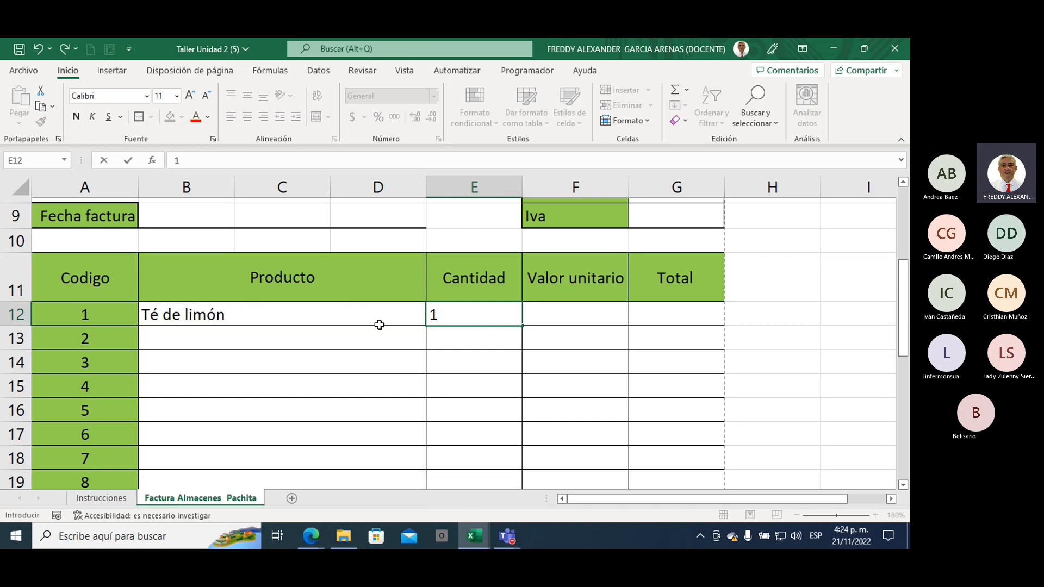
click(470, 332)
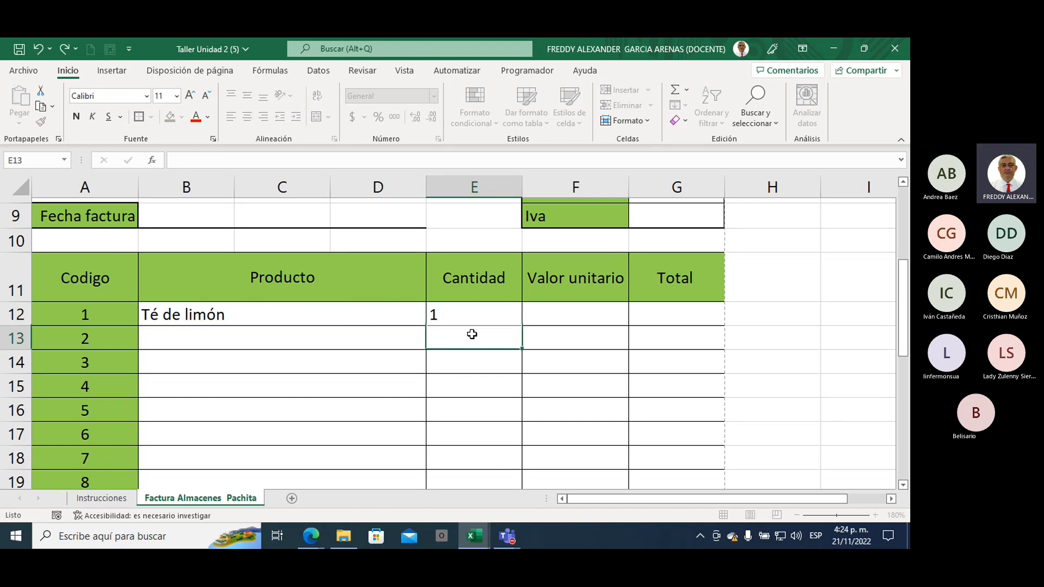
click(472, 312)
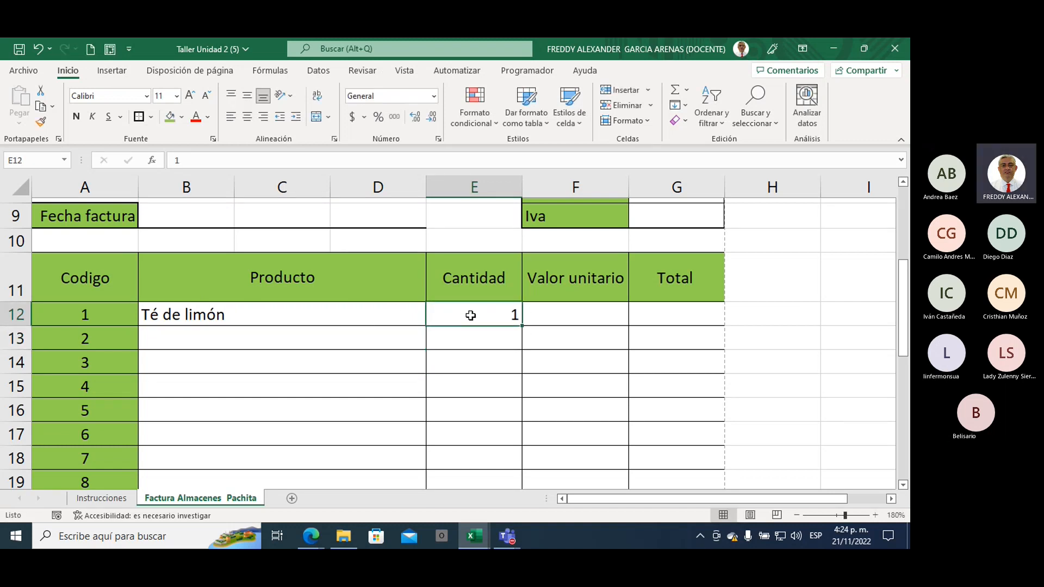
click(247, 117)
Enter 2500 as the Valor unitario for Té de limón in cell F12.
click(559, 320)
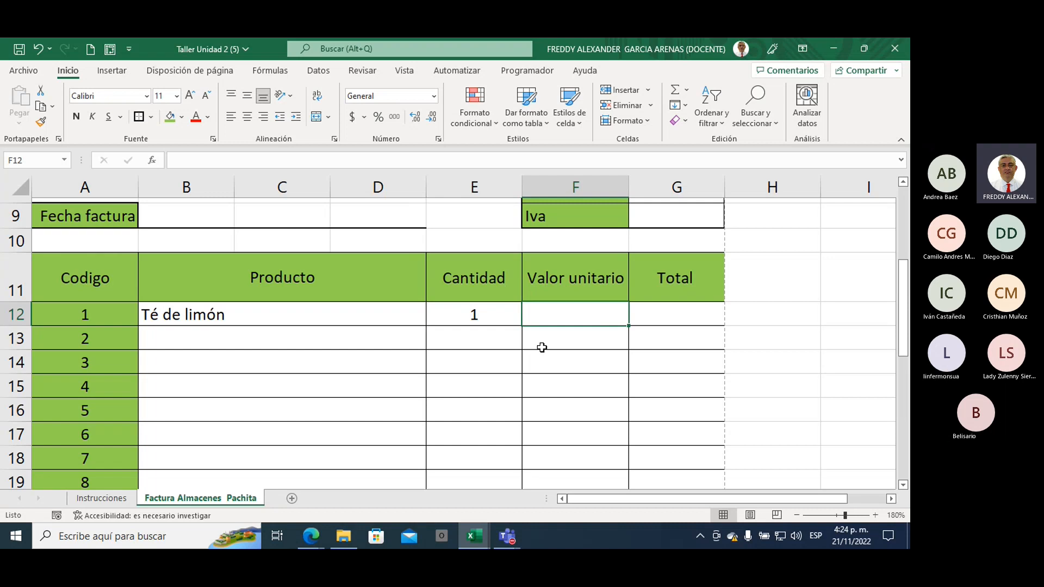
text(2500)
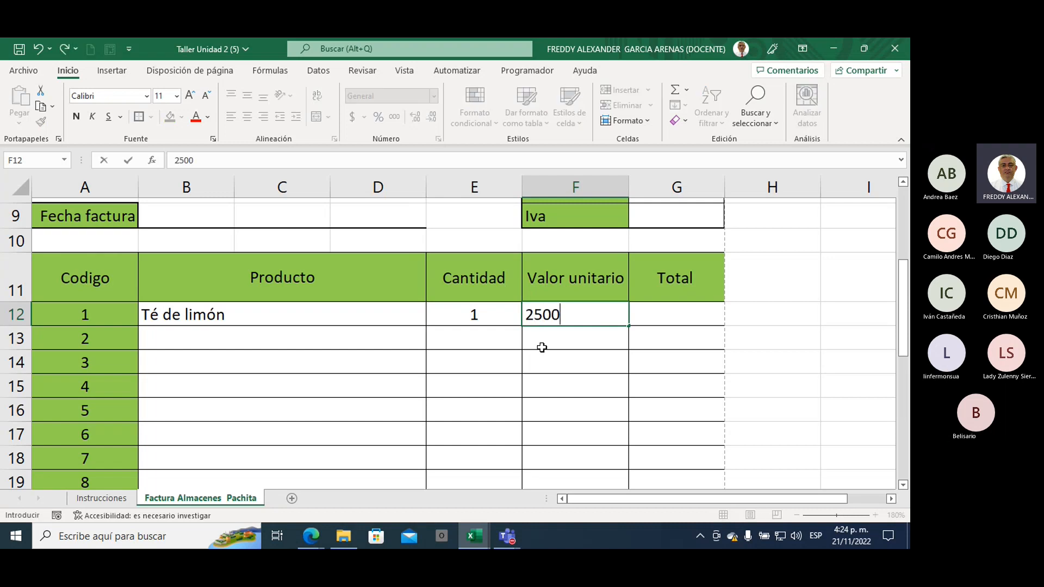
key(Return)
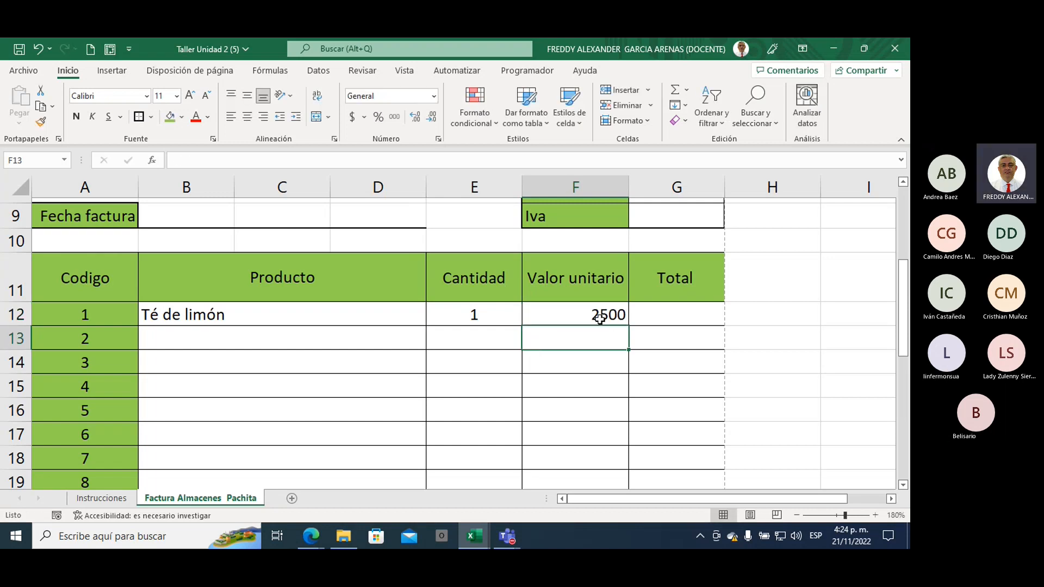
Calculate the Té de limón Total in cell G12 with the formula =E12*F12.
click(579, 310)
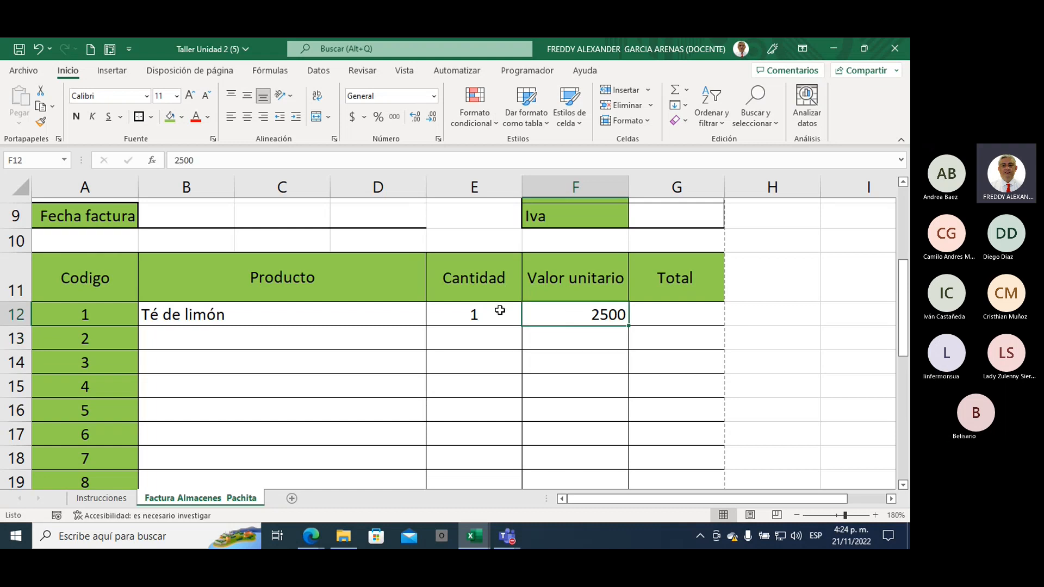
click(499, 307)
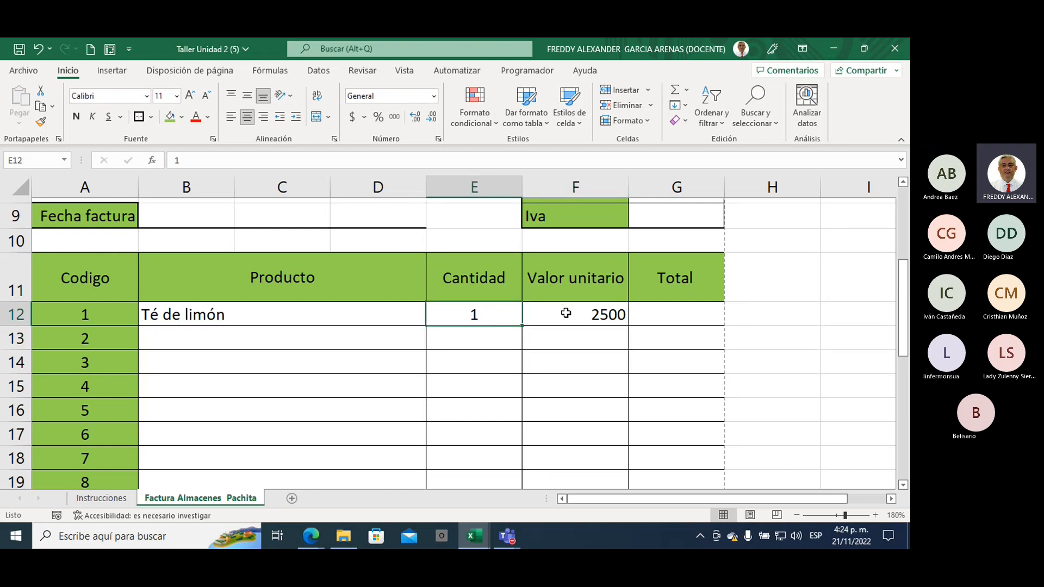
click(670, 314)
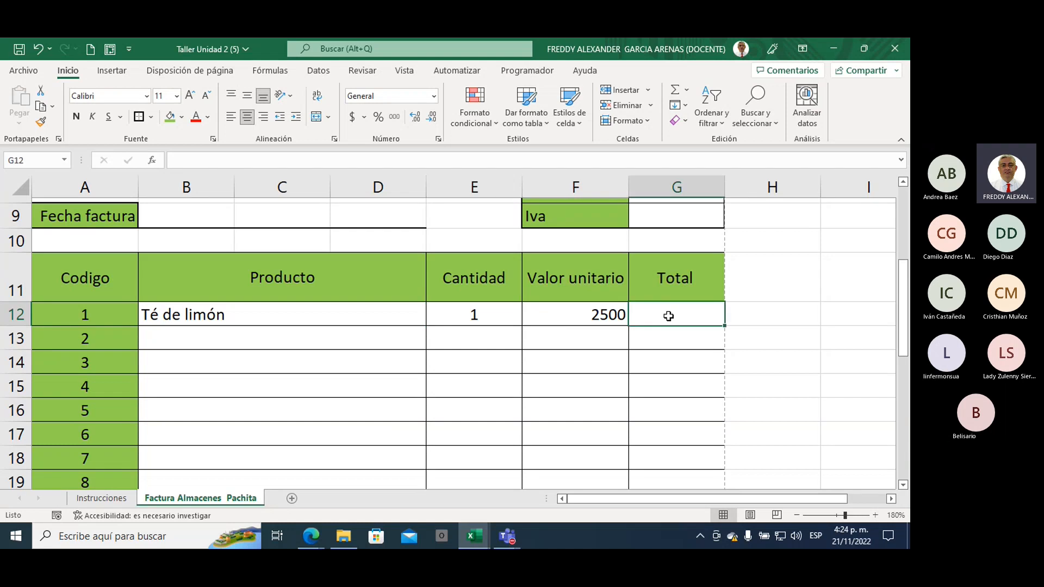
text(=)
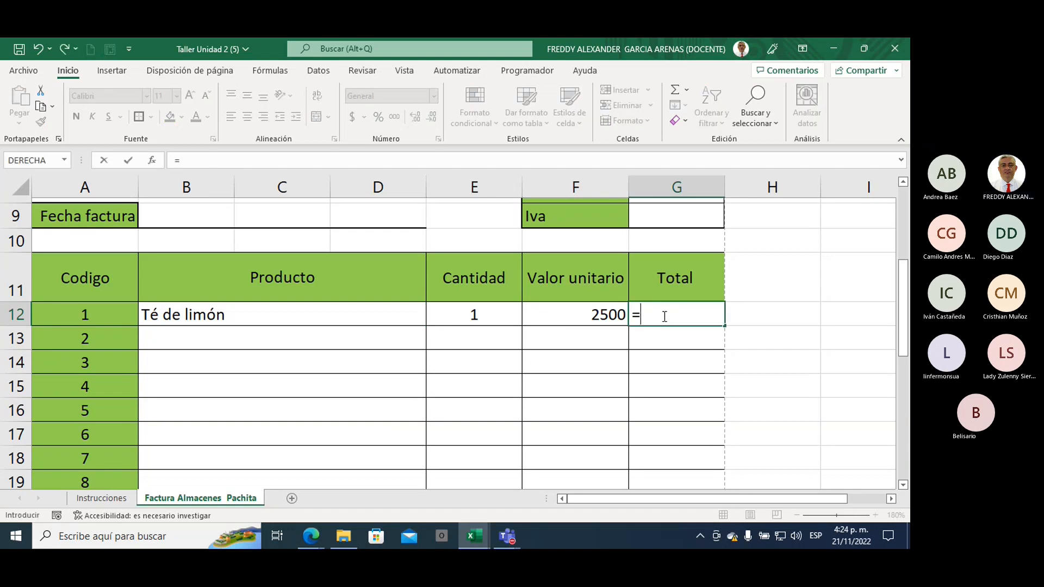
click(466, 317)
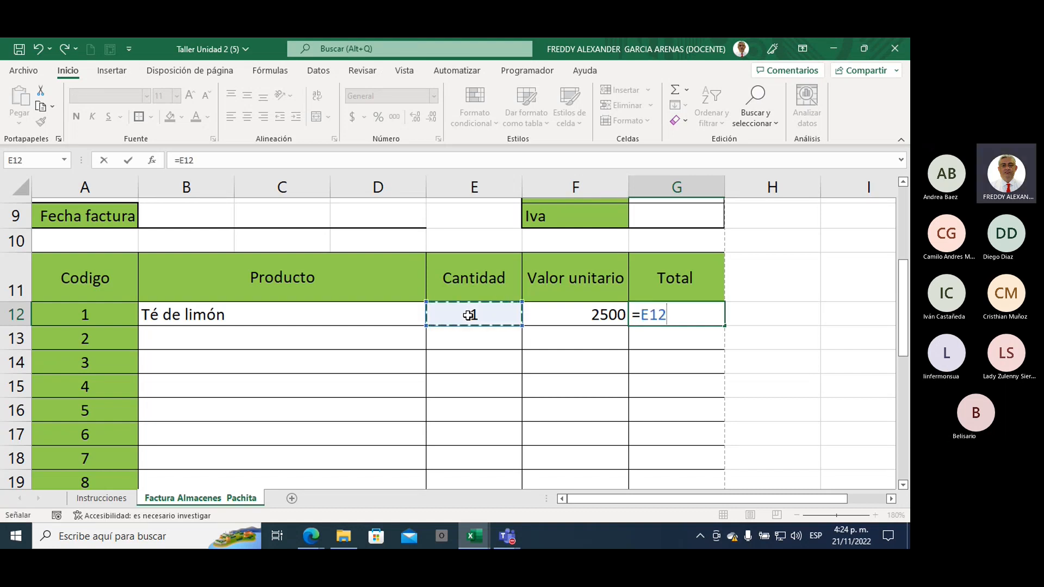
text(*)
click(566, 312)
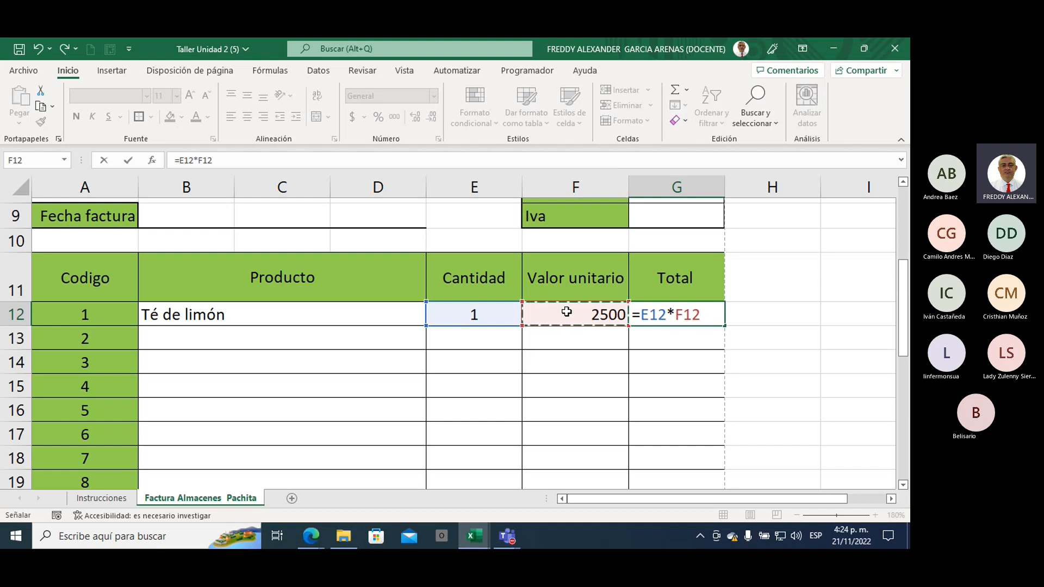
key(Return)
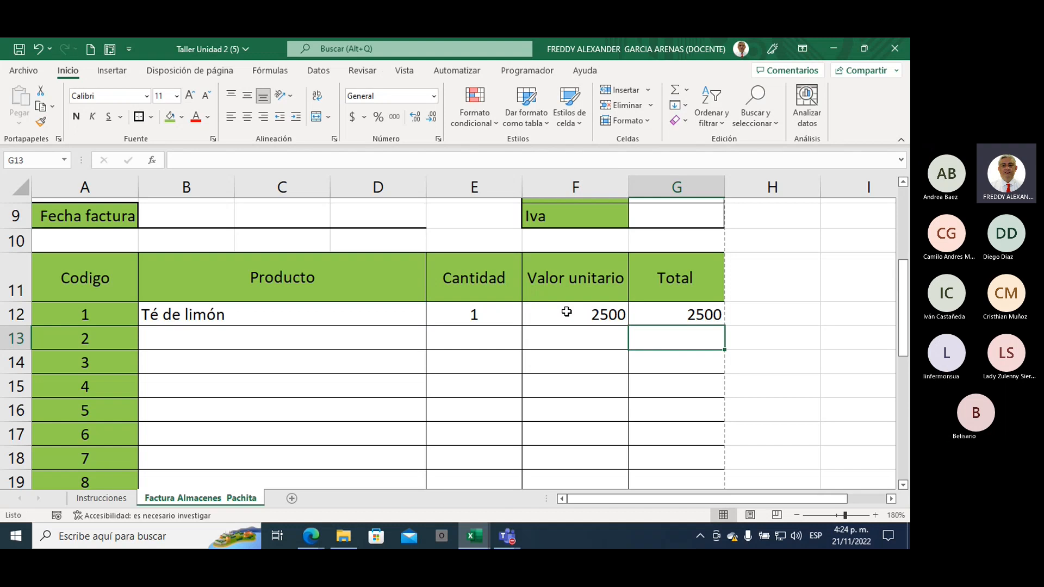
Set the Cantidad for Té de limón in E12 to 4 and check its Total in G12.
click(569, 312)
click(475, 323)
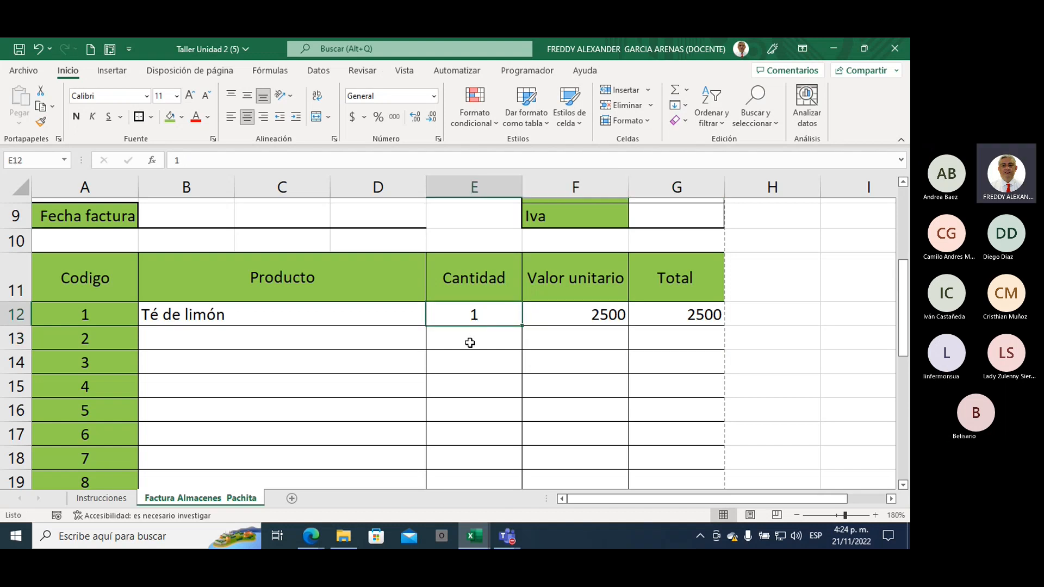
text(4)
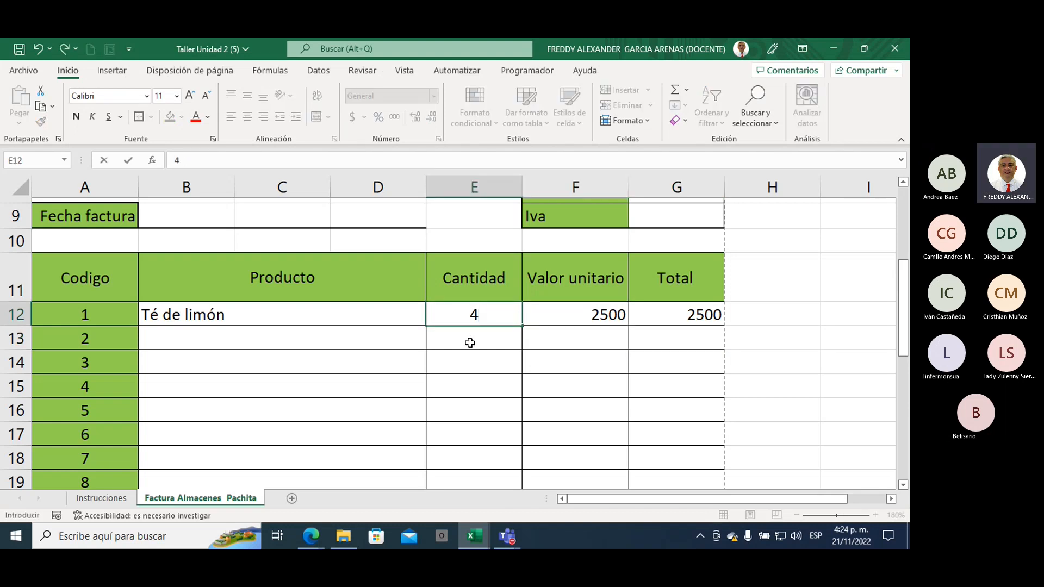
key(Return)
click(653, 318)
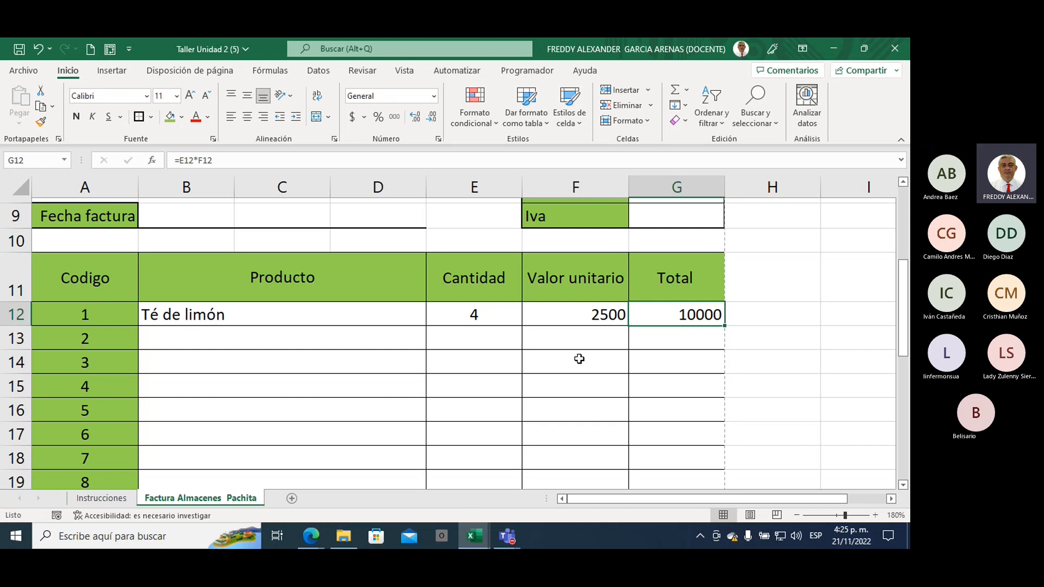
Find the Descuento and Iva cells, switch to the browser and examine the example invoice in the "Formatos visuales" video full screen for their values.
scroll(579, 358, up, 1)
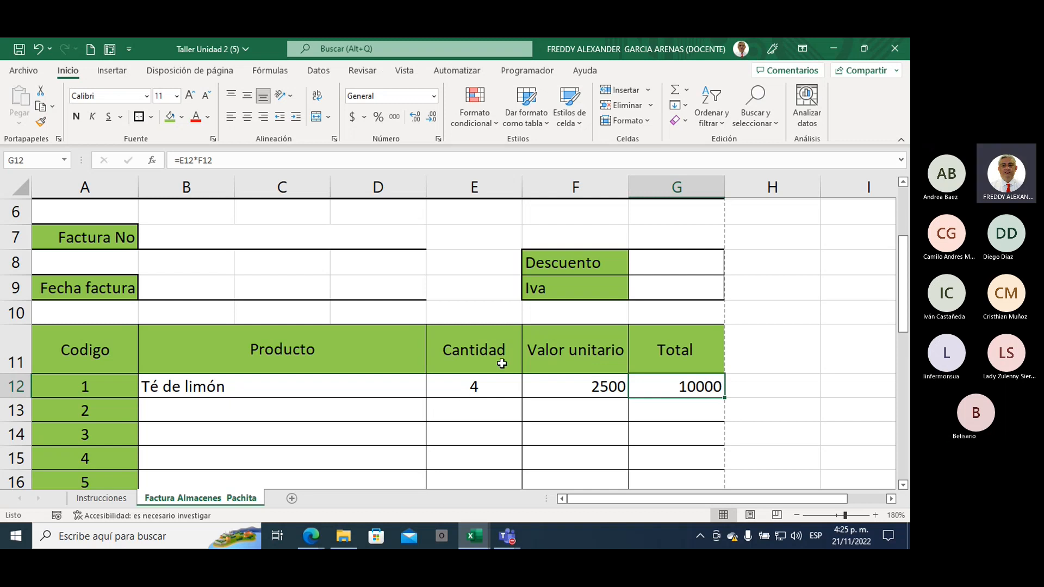
click(575, 266)
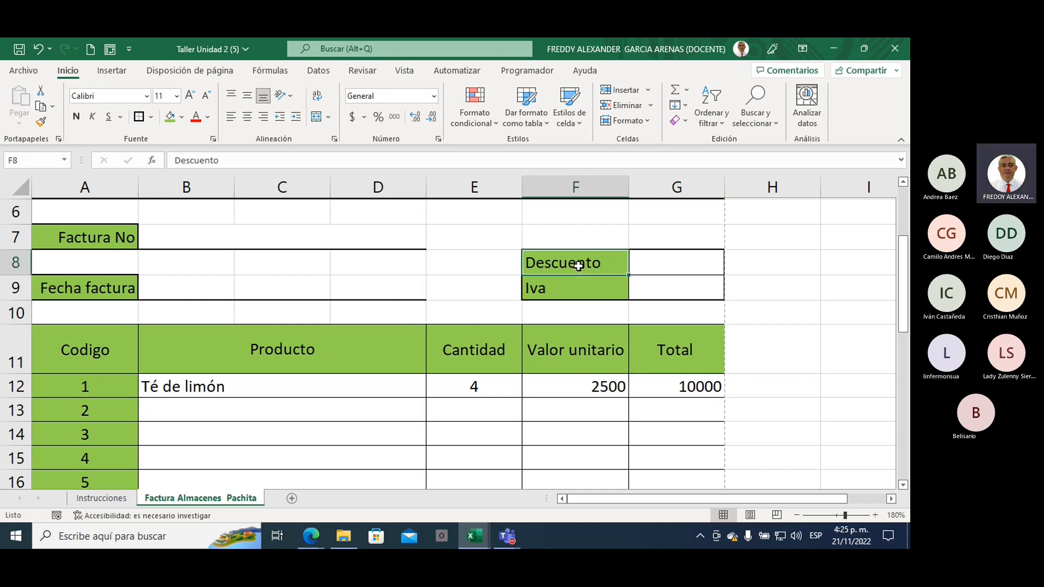
click(646, 268)
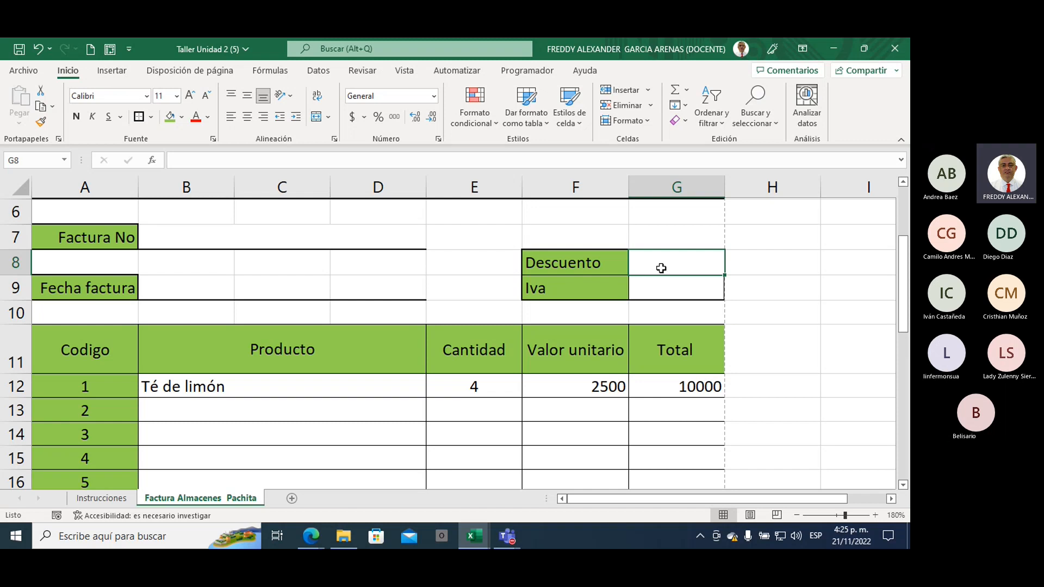
click(664, 286)
click(663, 268)
click(311, 534)
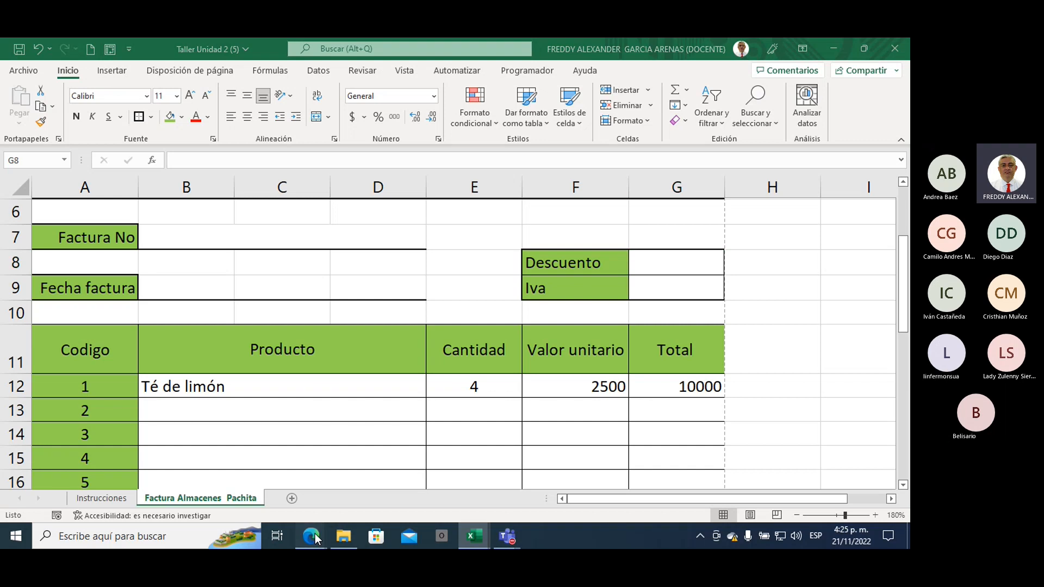
click(235, 503)
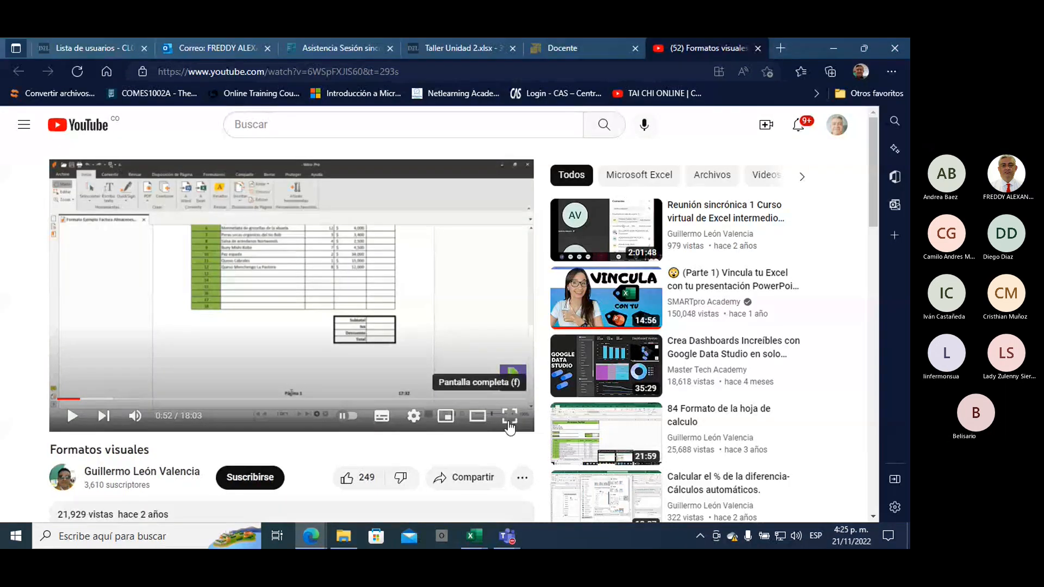
click(505, 417)
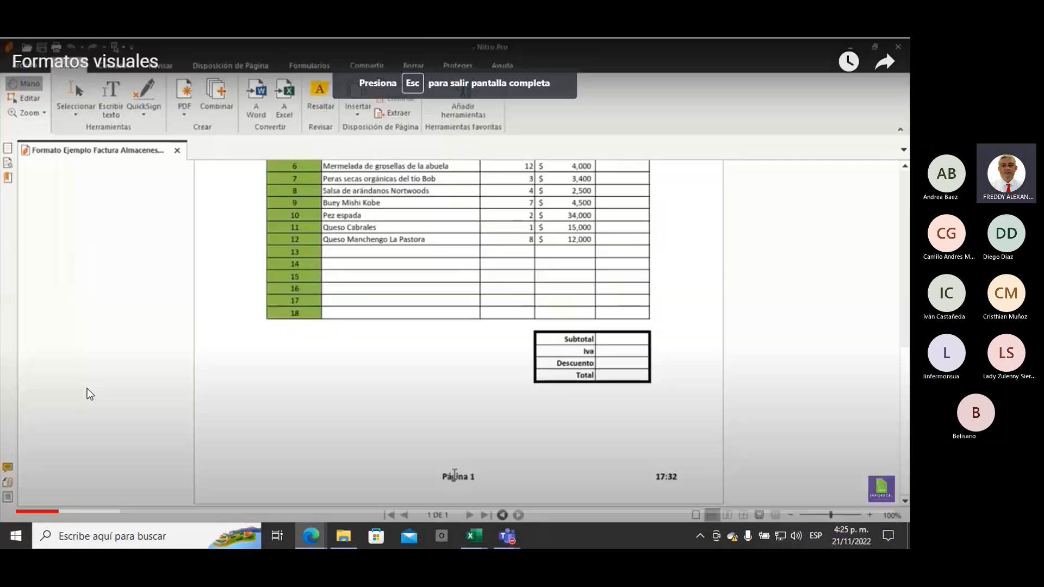
click(50, 512)
click(46, 512)
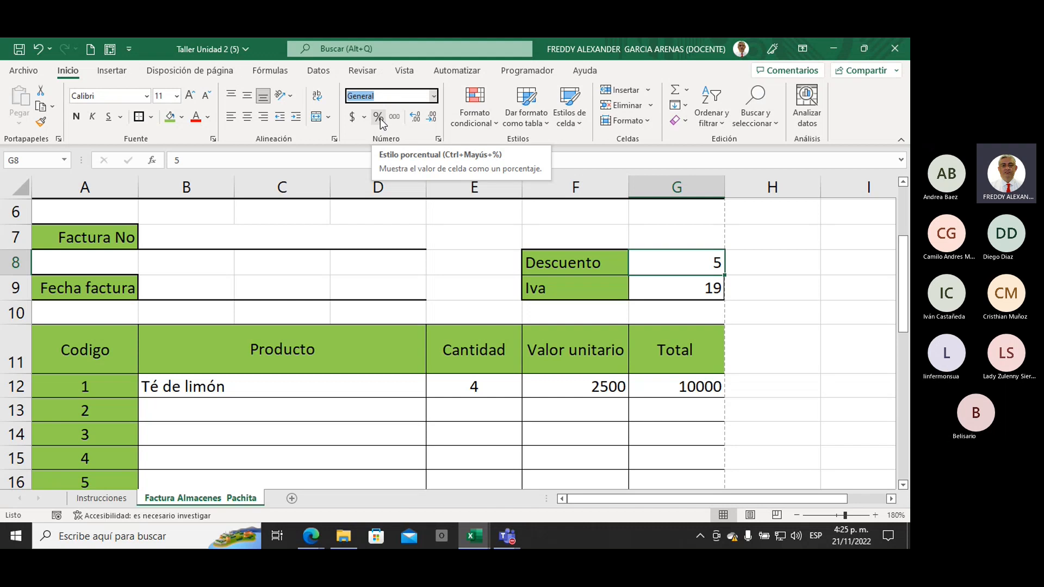
Apply the percentage format to the Descuento cell G8 and set its value to 5%.
click(378, 117)
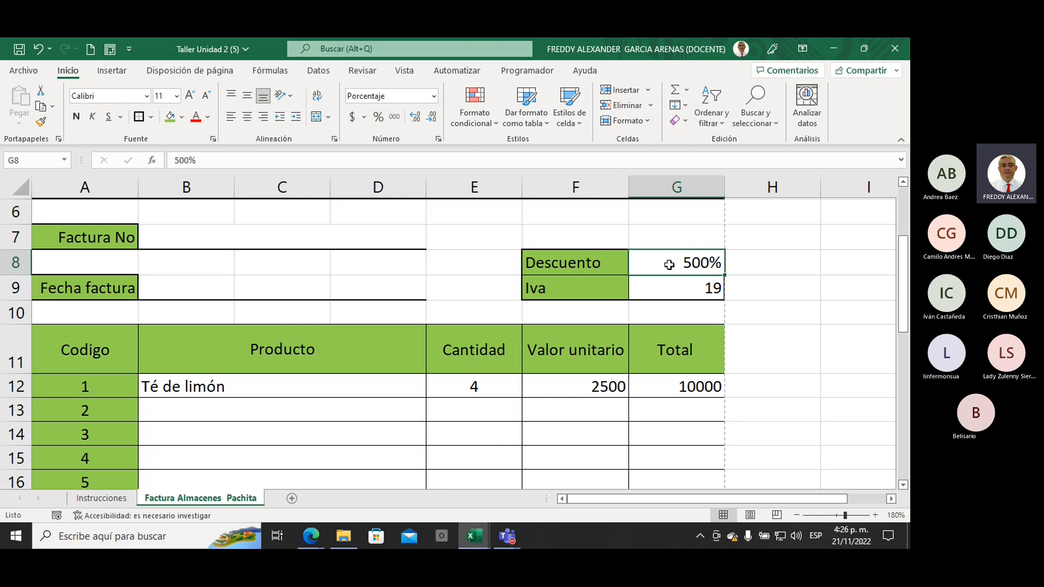
text(5)
key(Return)
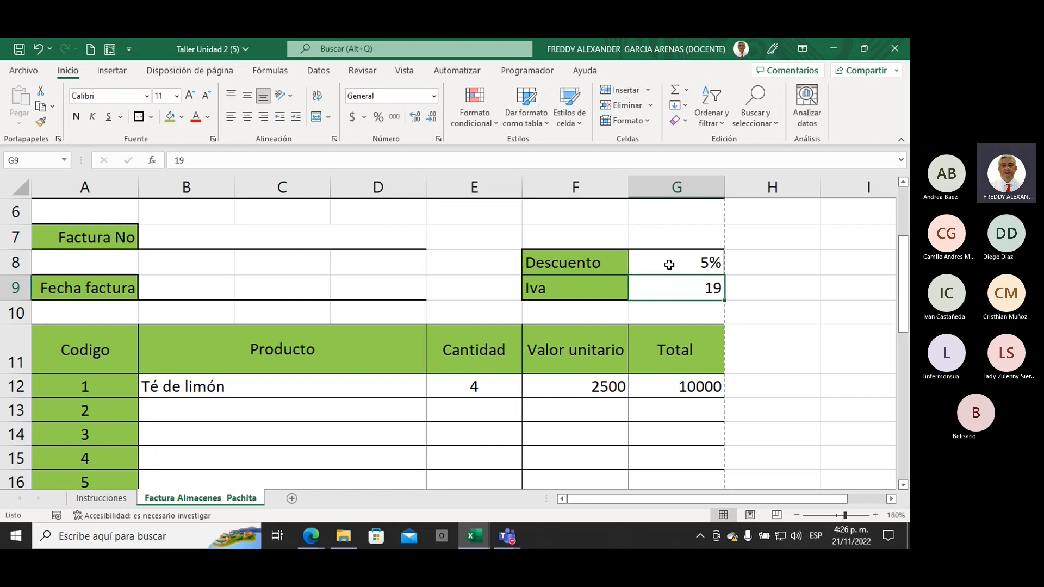
Compare the number formats of the Descuento and Iva cells, marking them with freehand red annotations, and clear the marks.
click(669, 265)
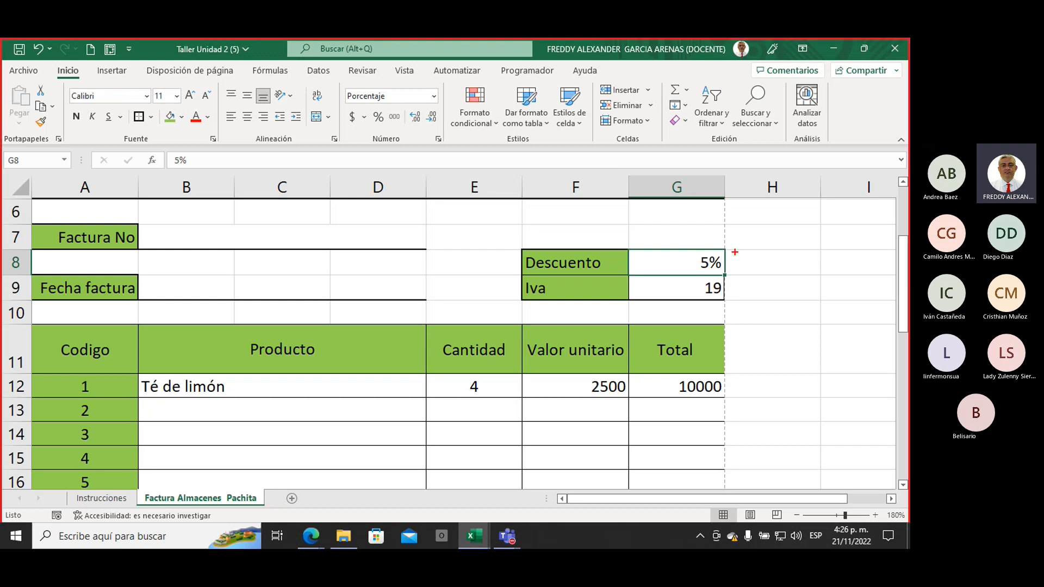
mouse_move(743, 251)
mouse_down()
mouse_move(640, 244)
mouse_move(630, 266)
mouse_move(701, 275)
mouse_move(742, 251)
mouse_up()
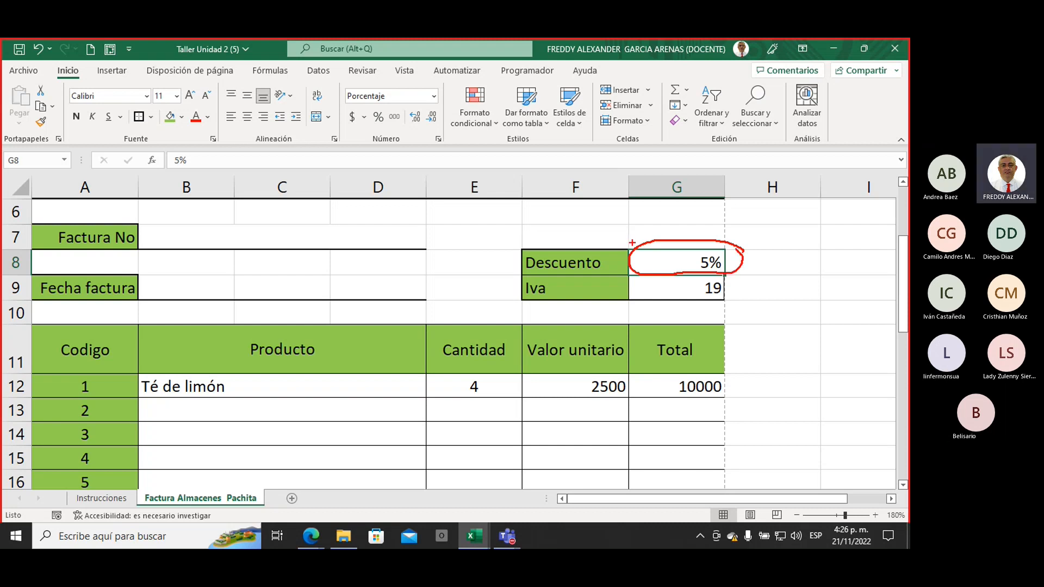
mouse_move(633, 242)
mouse_down()
mouse_move(527, 195)
mouse_move(414, 115)
mouse_move(352, 113)
mouse_move(383, 110)
mouse_up()
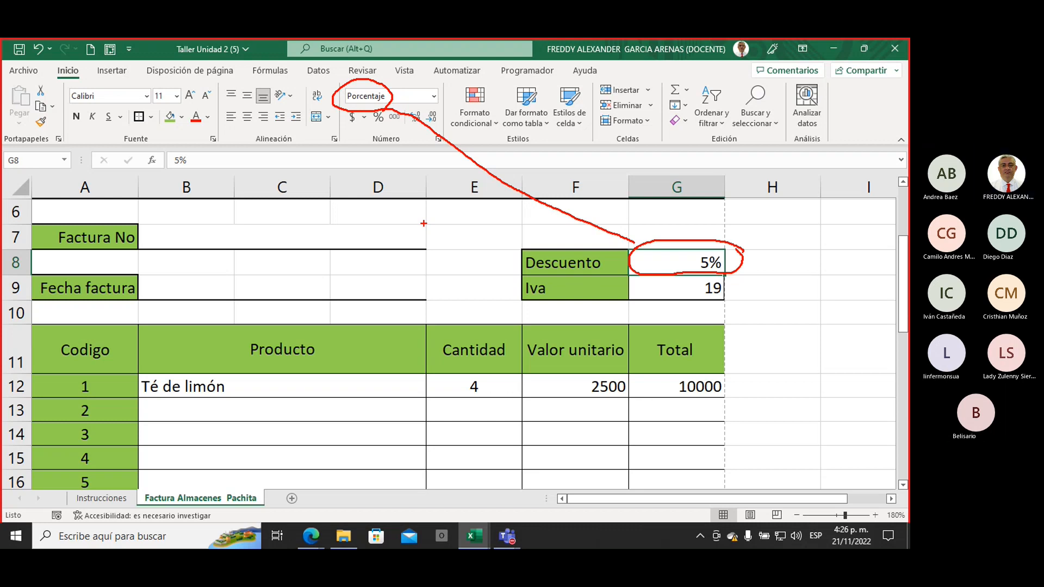
key(Escape)
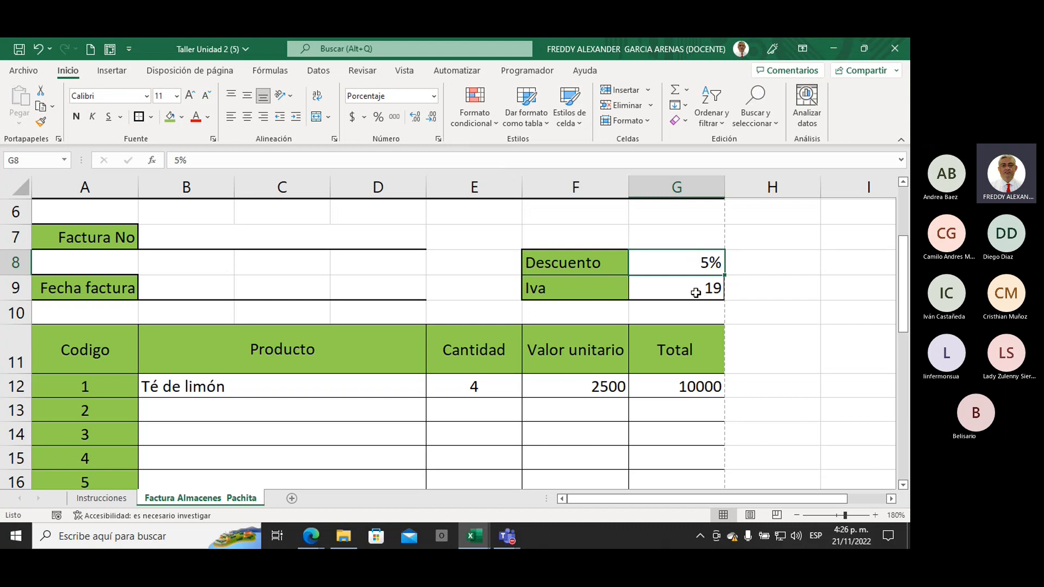
click(696, 292)
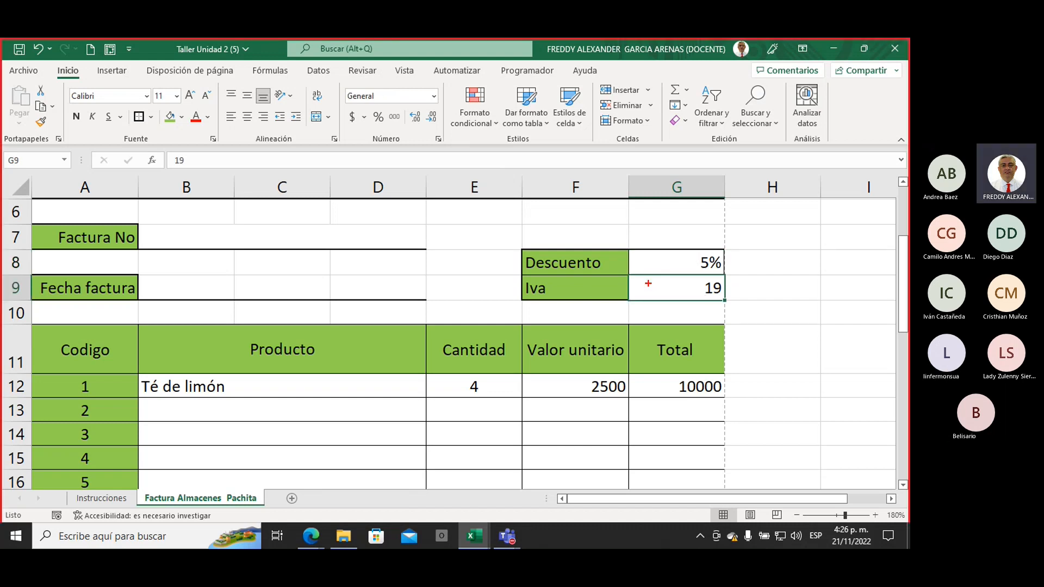
mouse_move(406, 85)
mouse_down()
mouse_move(337, 93)
mouse_move(394, 106)
mouse_move(390, 82)
mouse_up()
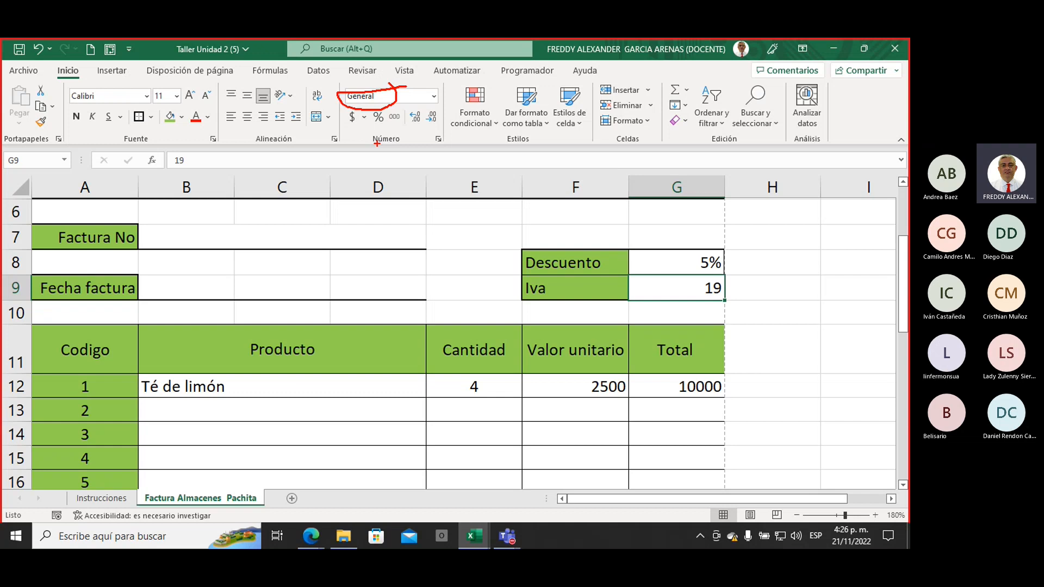
key(Escape)
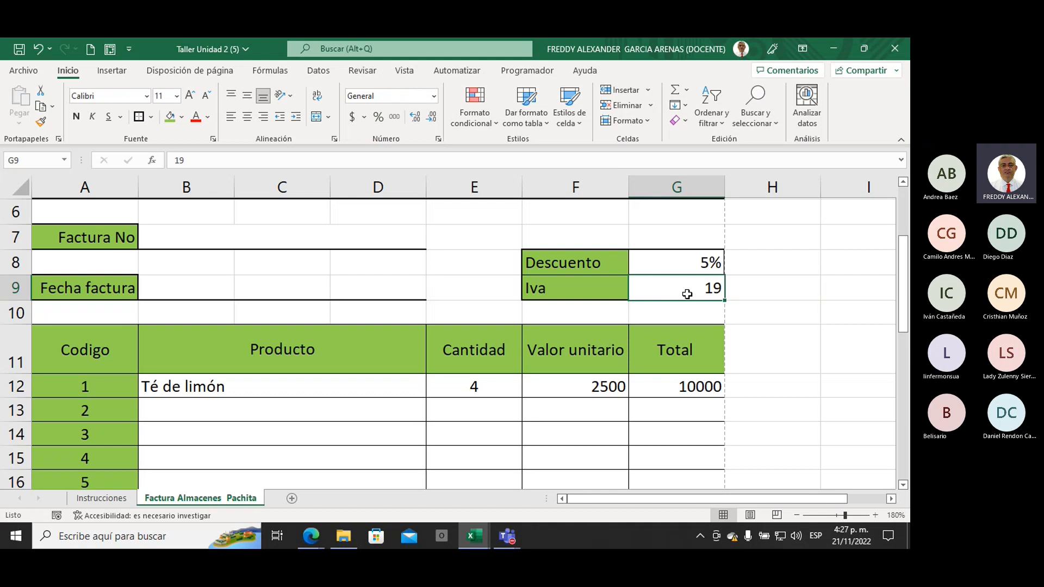
Change the Iva value in cell G9 to 19% by adding the percent sign.
click(195, 160)
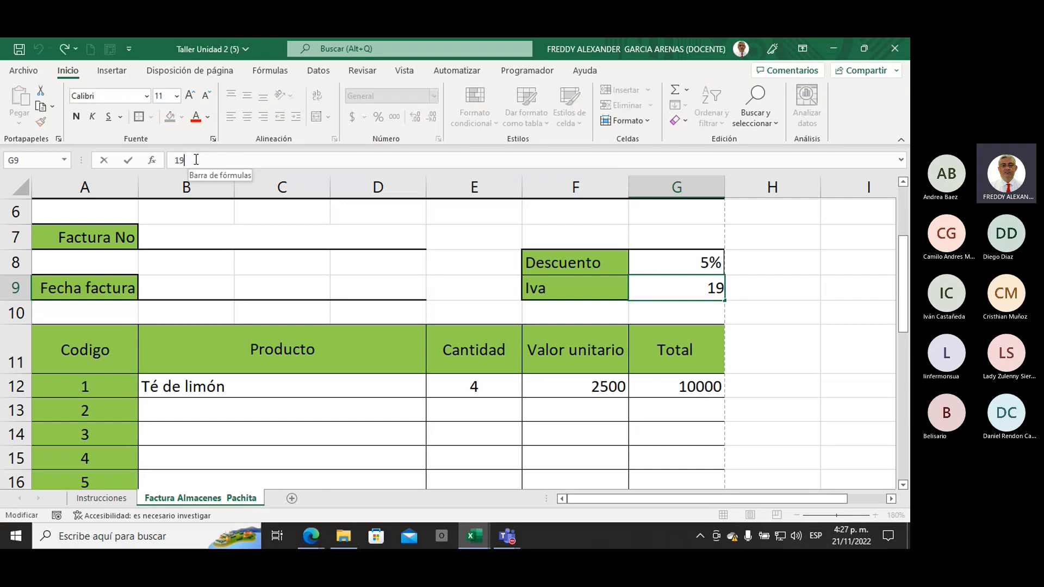
text(%)
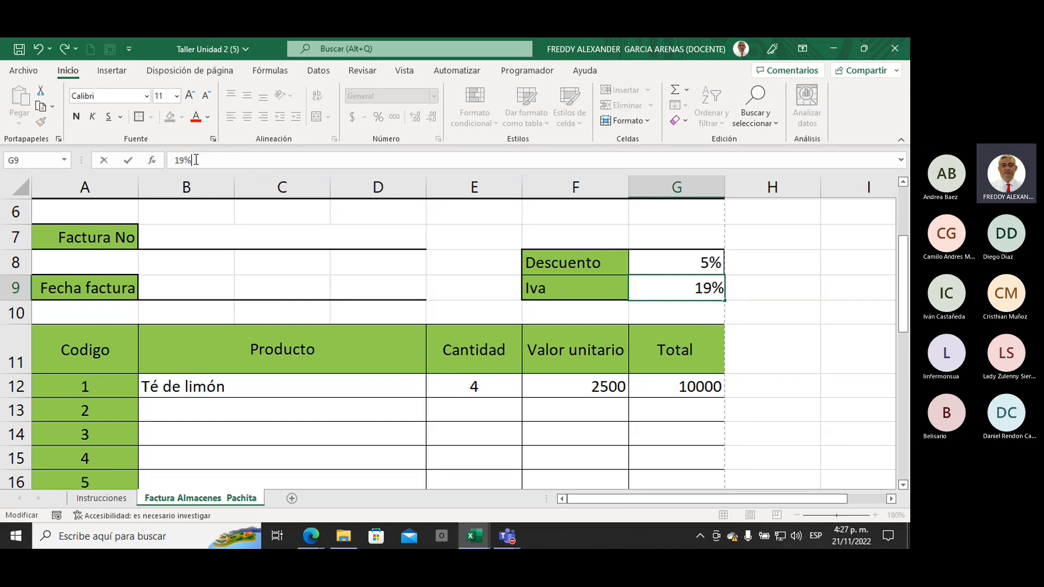
double_click(207, 157)
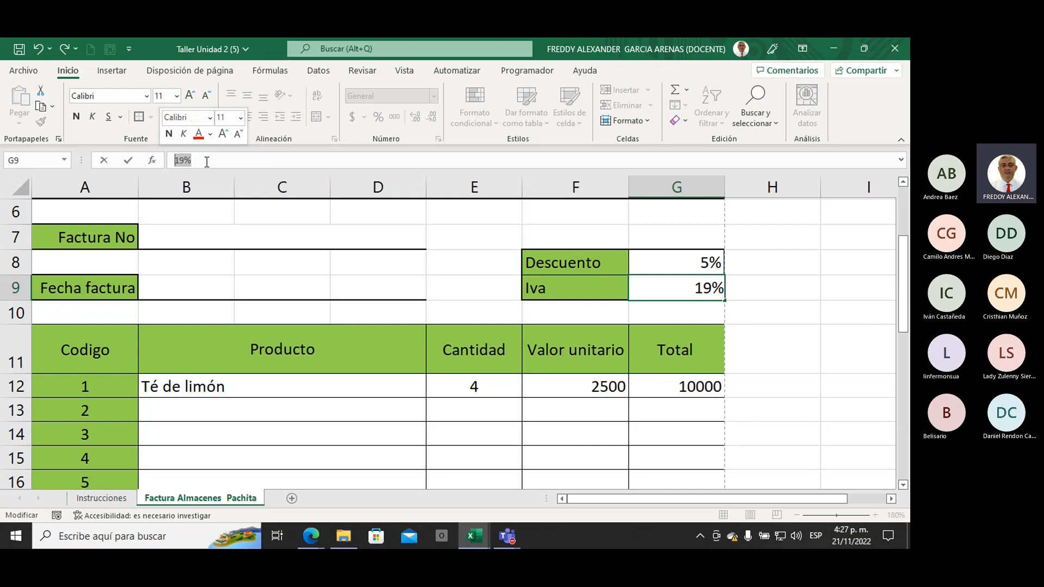
click(206, 161)
key(Return)
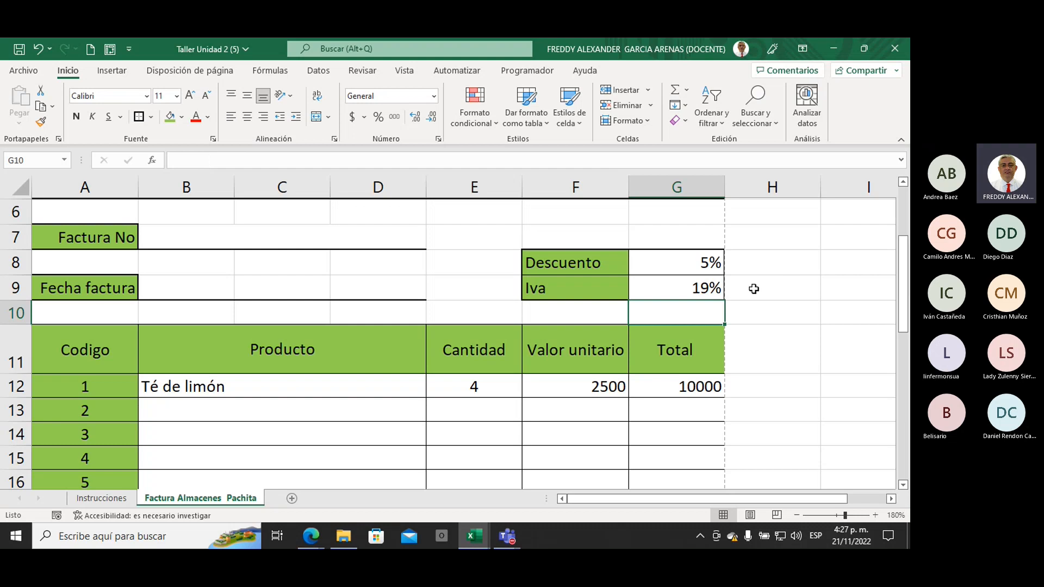
Check the number format of Iva cell G9, link it to the cell with a freehand red annotation, and clear the marks.
click(659, 289)
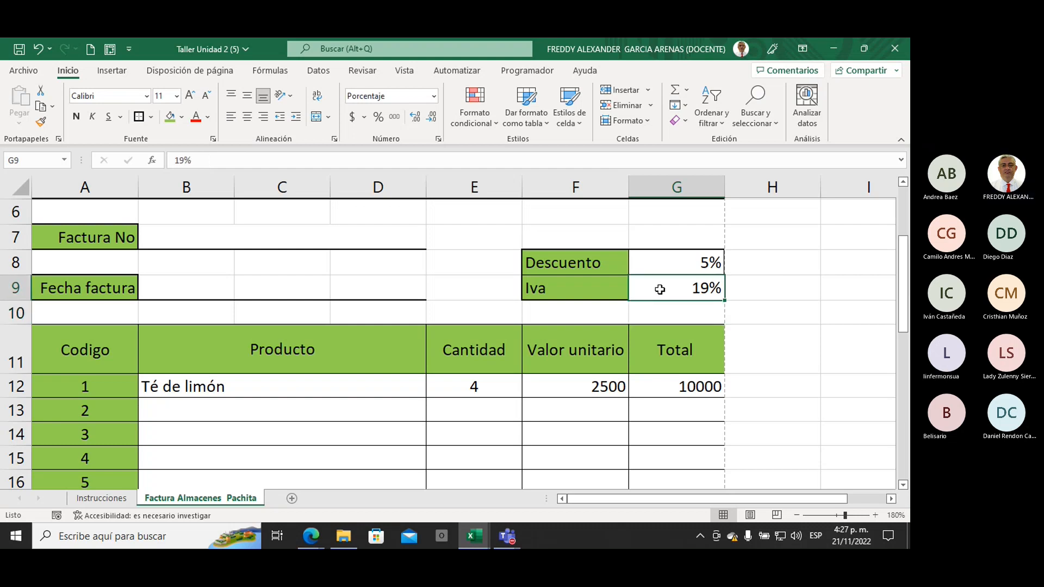
key(ctrl+2)
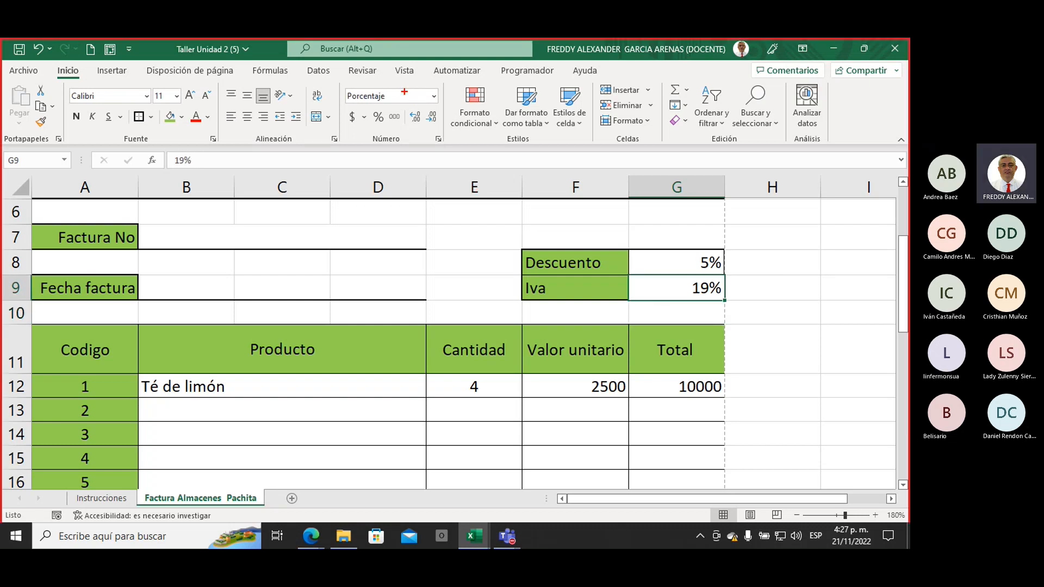
mouse_move(405, 91)
mouse_down()
mouse_move(332, 101)
mouse_move(406, 106)
mouse_move(402, 90)
mouse_move(435, 148)
mouse_move(621, 273)
mouse_up()
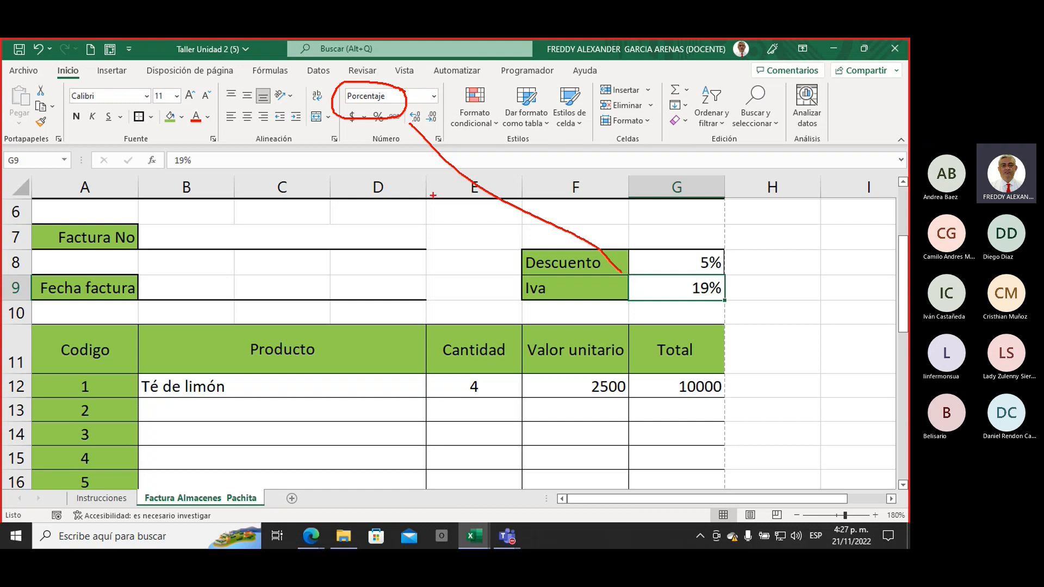
key(Escape)
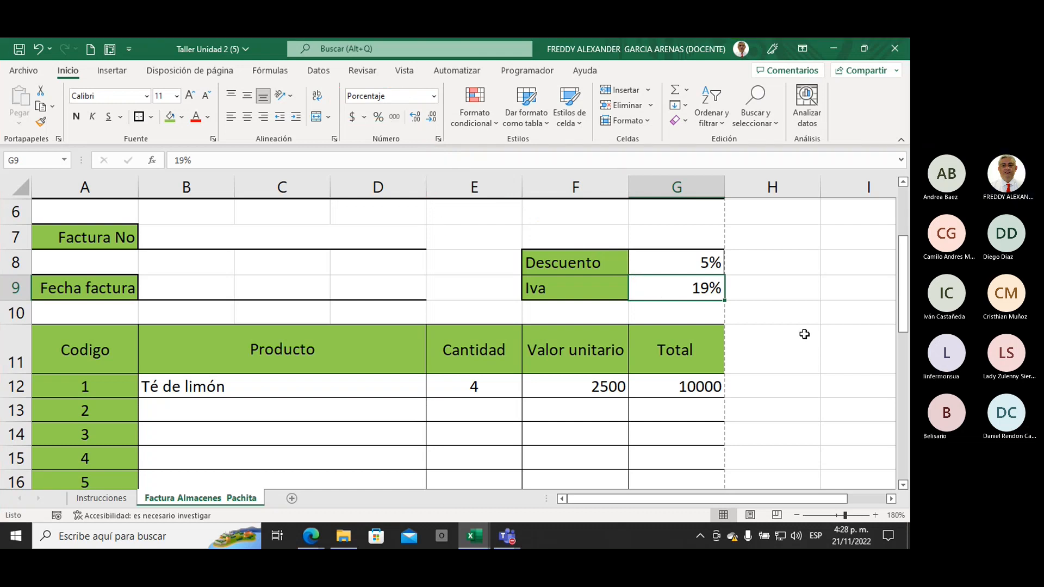
Apply the $ Español (Colombia) accounting format to the Té de limón unit price in cell F12.
scroll(782, 332, down, 1)
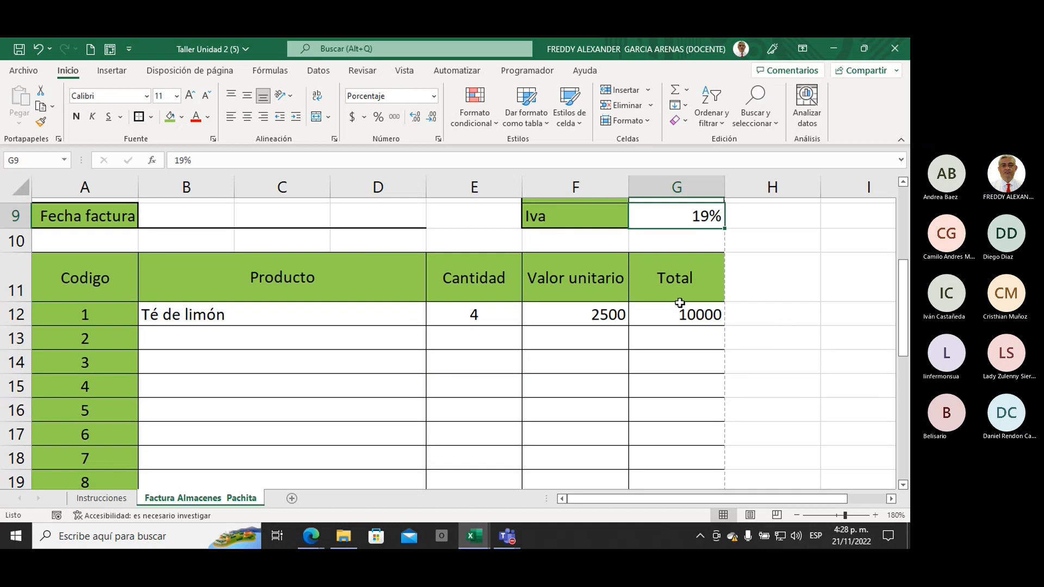
click(555, 318)
click(673, 314)
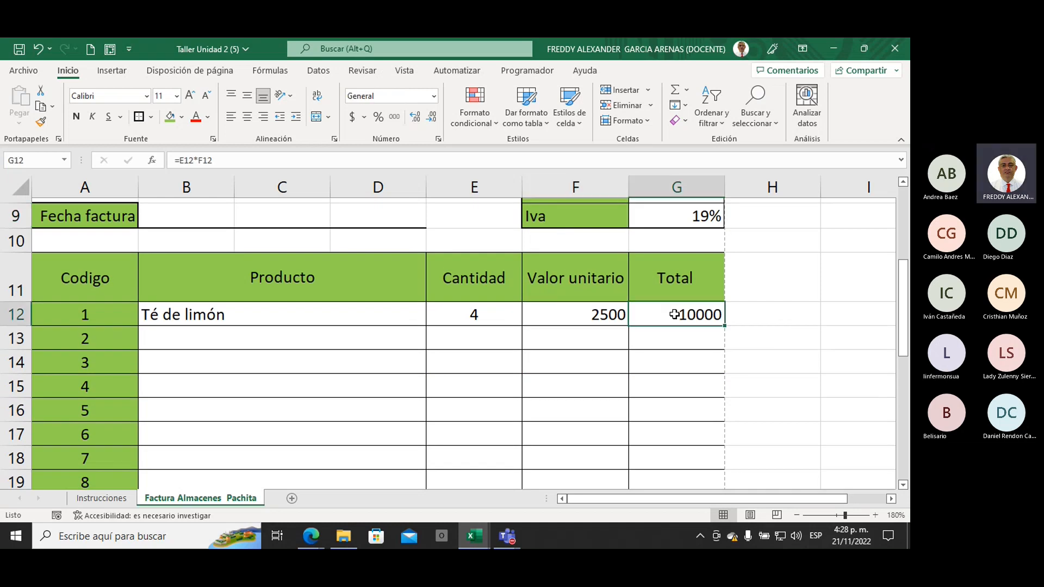
click(574, 319)
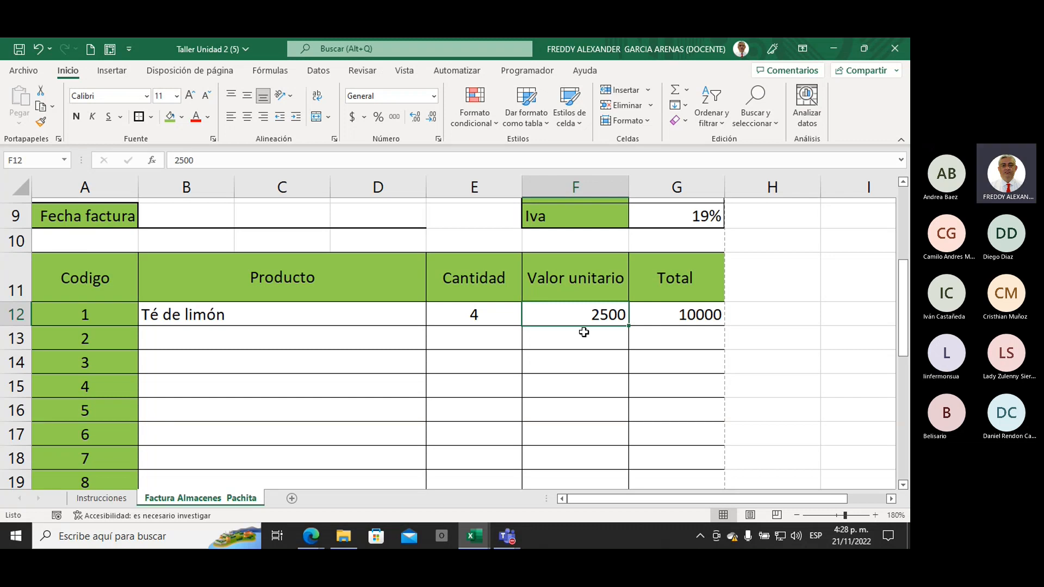
click(364, 118)
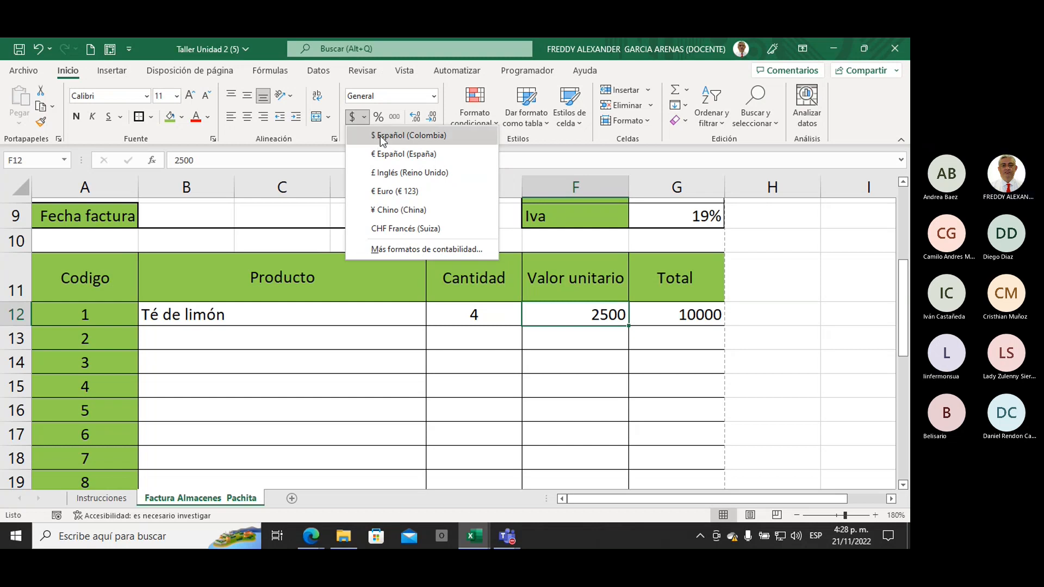
click(382, 136)
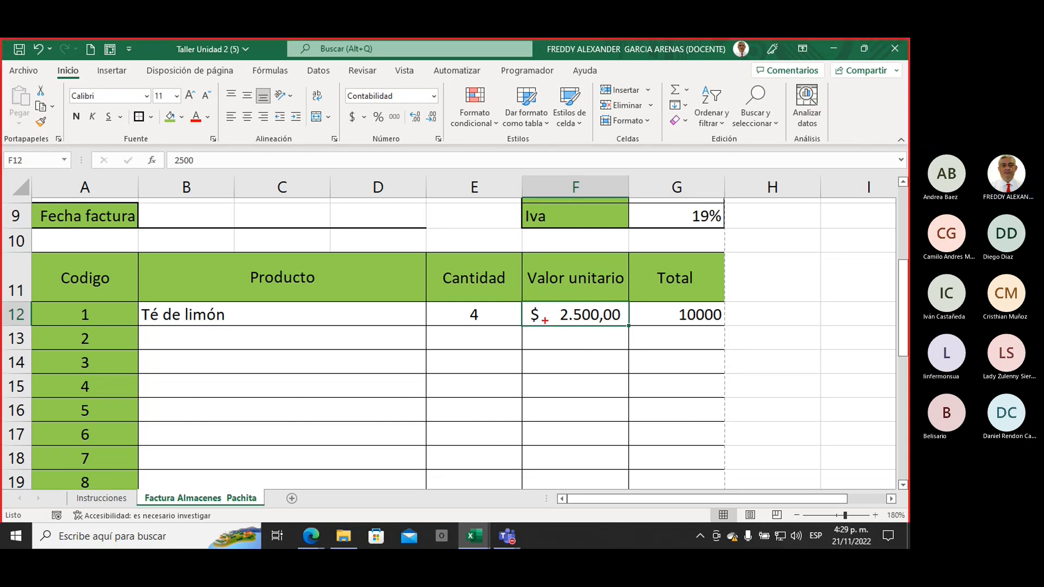
Mark the currency symbol, separators and decimals of cell F12 and its accounting format with freehand red annotations.
mouse_move(546, 313)
mouse_down()
mouse_move(518, 297)
mouse_move(537, 337)
mouse_move(545, 305)
mouse_up()
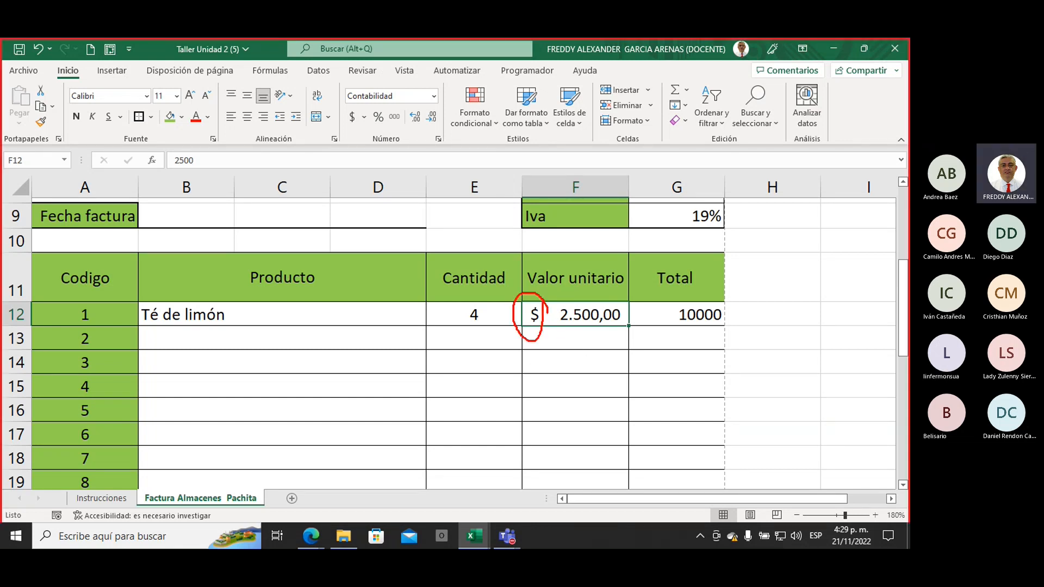
mouse_move(542, 365)
mouse_down()
mouse_move(566, 327)
mouse_move(569, 338)
mouse_up()
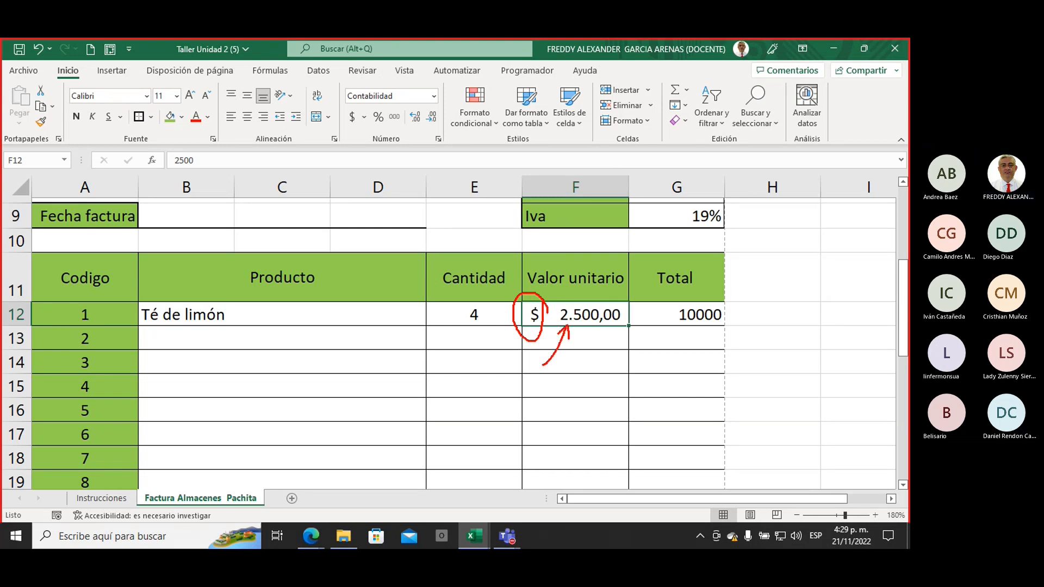
drag(618, 367, 605, 334)
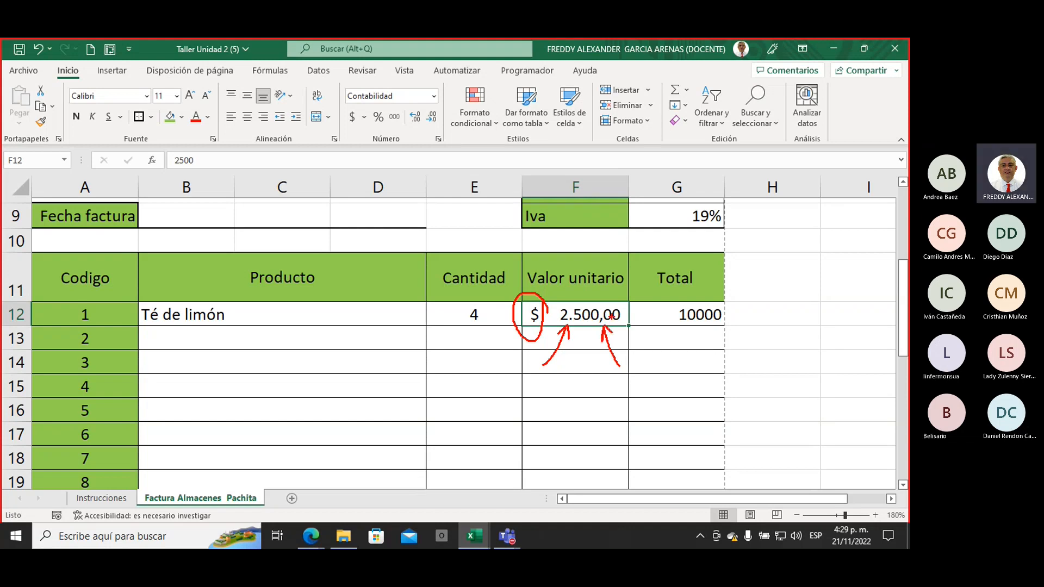
drag(609, 325, 617, 324)
mouse_move(356, 133)
mouse_down()
mouse_move(359, 109)
mouse_move(344, 107)
mouse_move(346, 131)
mouse_move(346, 90)
mouse_move(403, 87)
mouse_move(389, 103)
mouse_move(348, 102)
mouse_up()
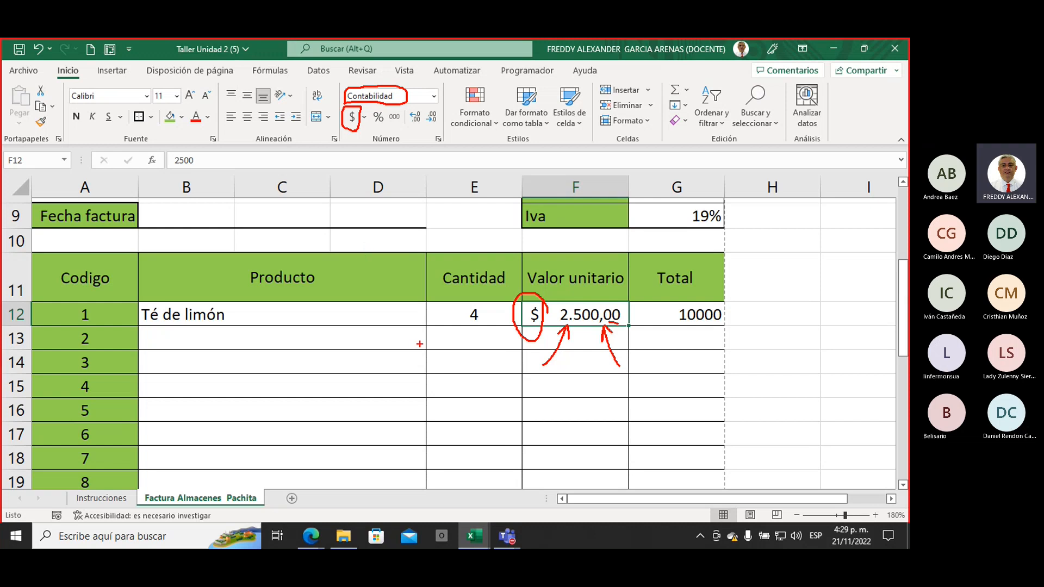
Mark the Total, Cantidad and Iva values with red circles, point an arrow at the Total, and clear all annotations.
mouse_move(740, 309)
mouse_down()
mouse_move(735, 300)
mouse_move(659, 300)
mouse_move(658, 332)
mouse_move(746, 313)
mouse_move(734, 296)
mouse_up()
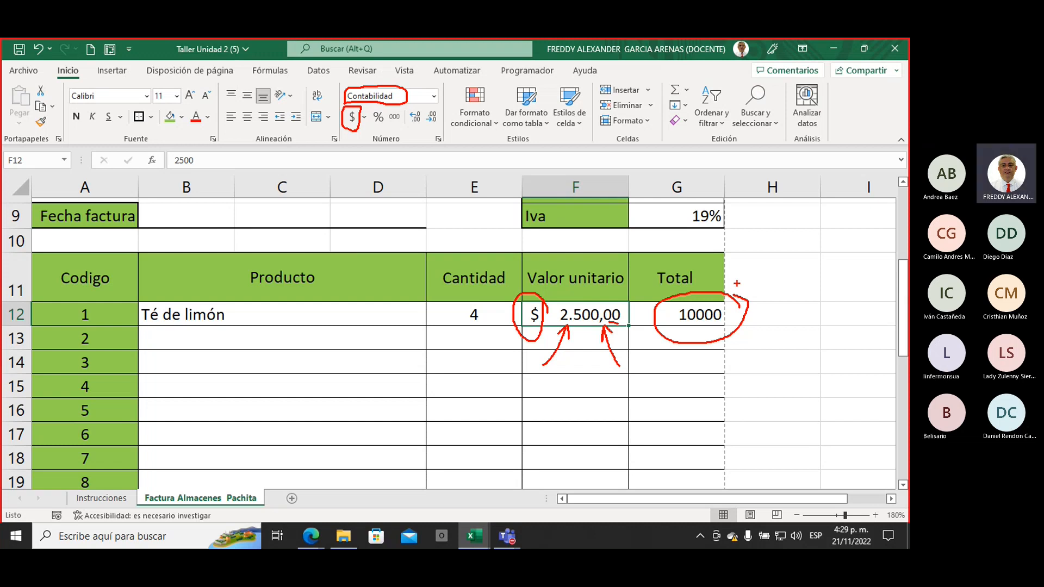
mouse_move(494, 313)
mouse_down()
mouse_move(461, 328)
mouse_move(492, 307)
mouse_up()
mouse_move(680, 231)
mouse_down()
mouse_move(717, 235)
mouse_move(694, 195)
mouse_move(684, 223)
mouse_up()
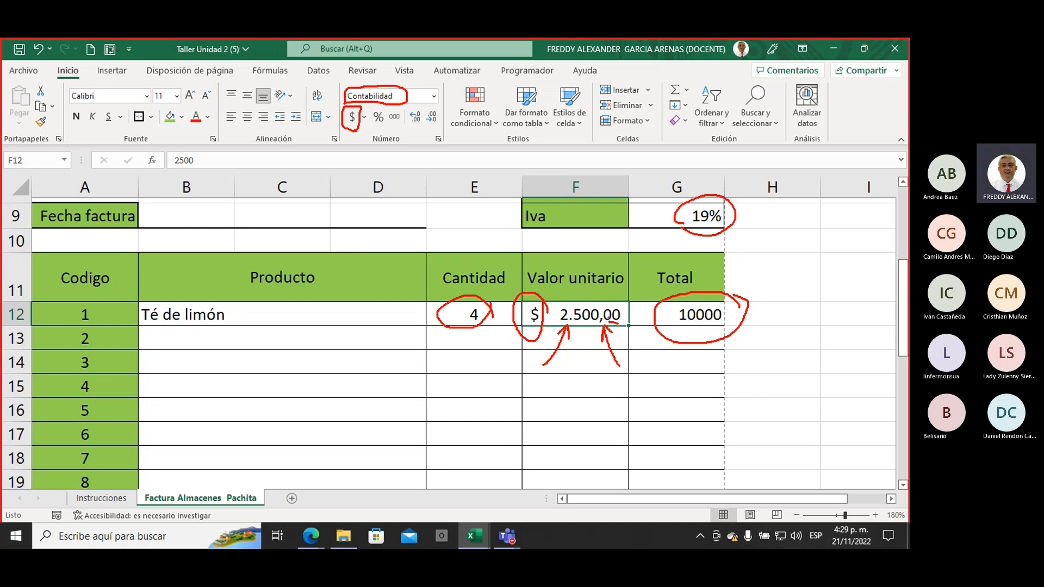
drag(776, 241, 727, 292)
drag(727, 294, 750, 280)
drag(682, 328, 719, 326)
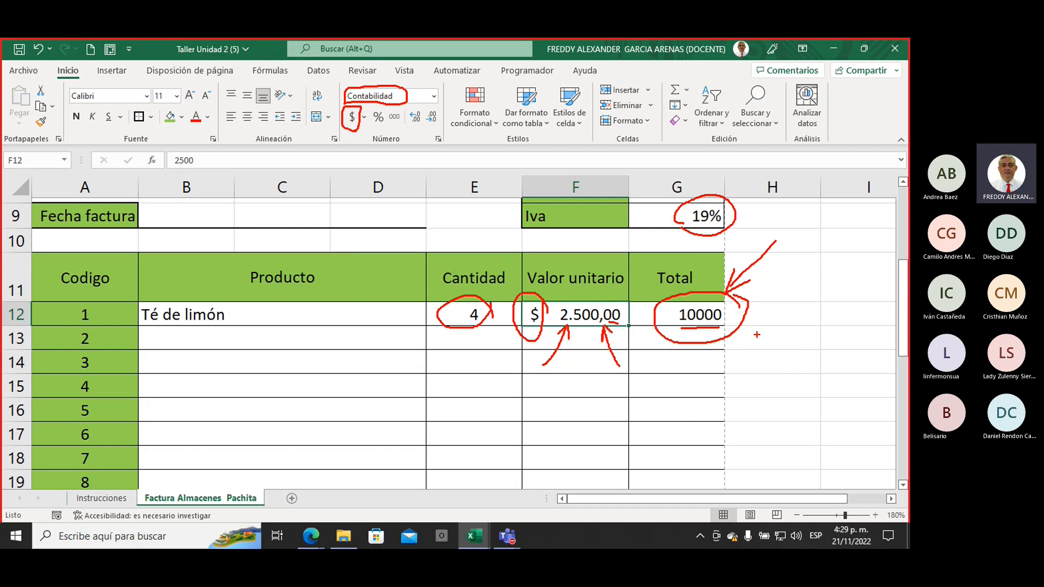
key(Escape)
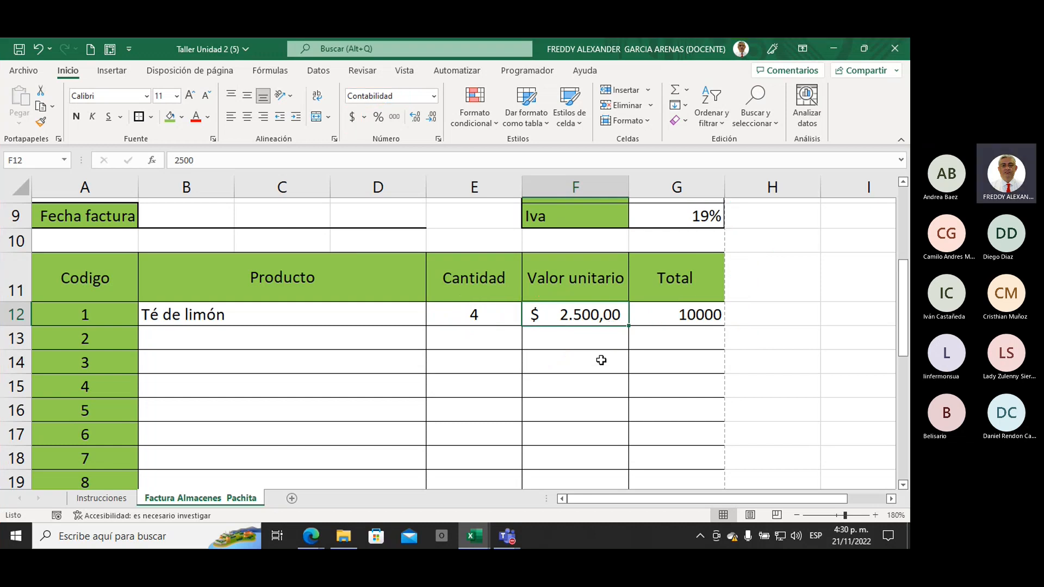
Delete the Té de limón total in cell G12 and re-enter it as the formula =E12*F12.
click(668, 319)
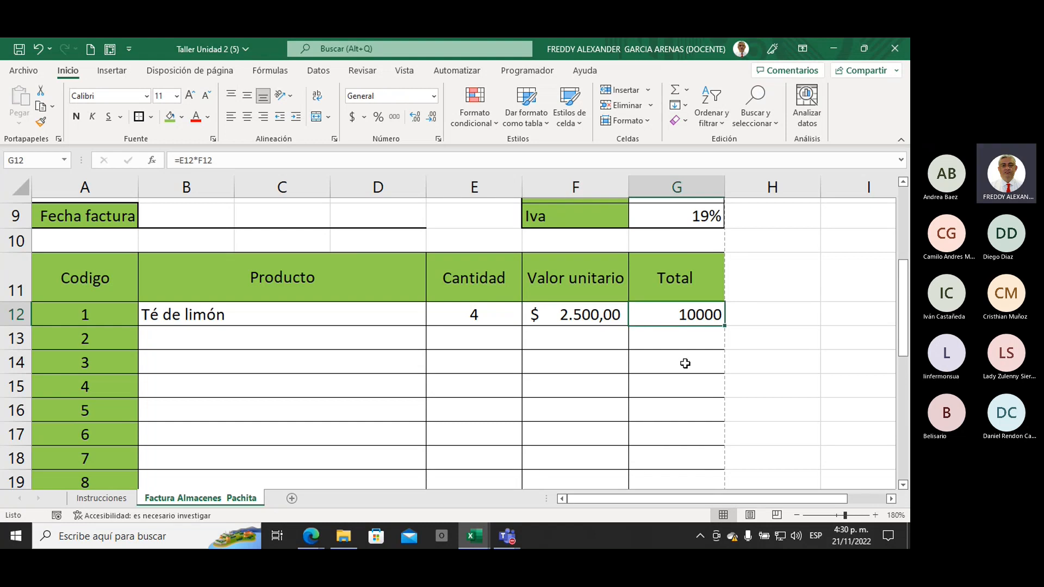
key(Delete)
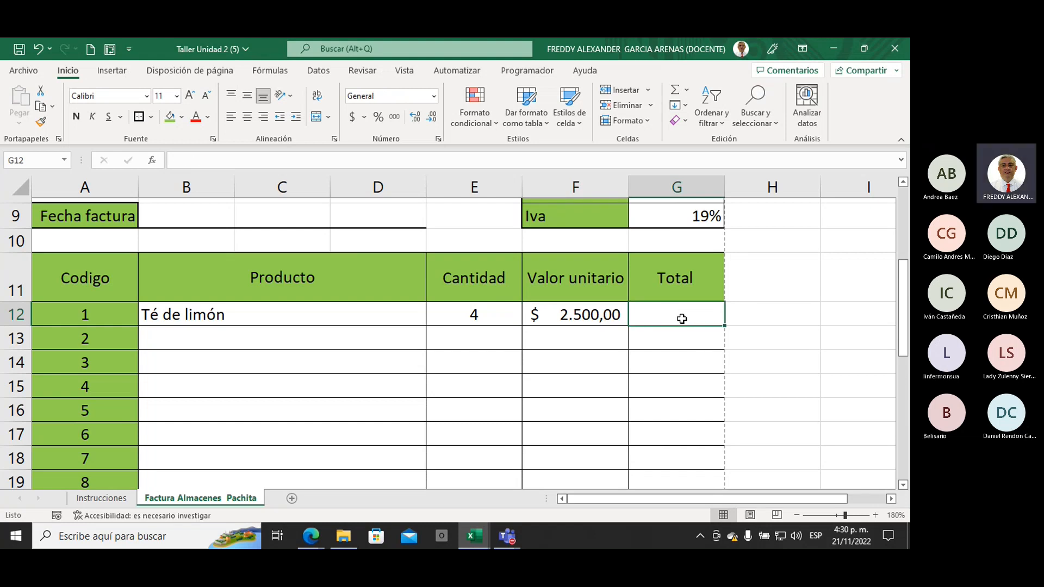
text(=)
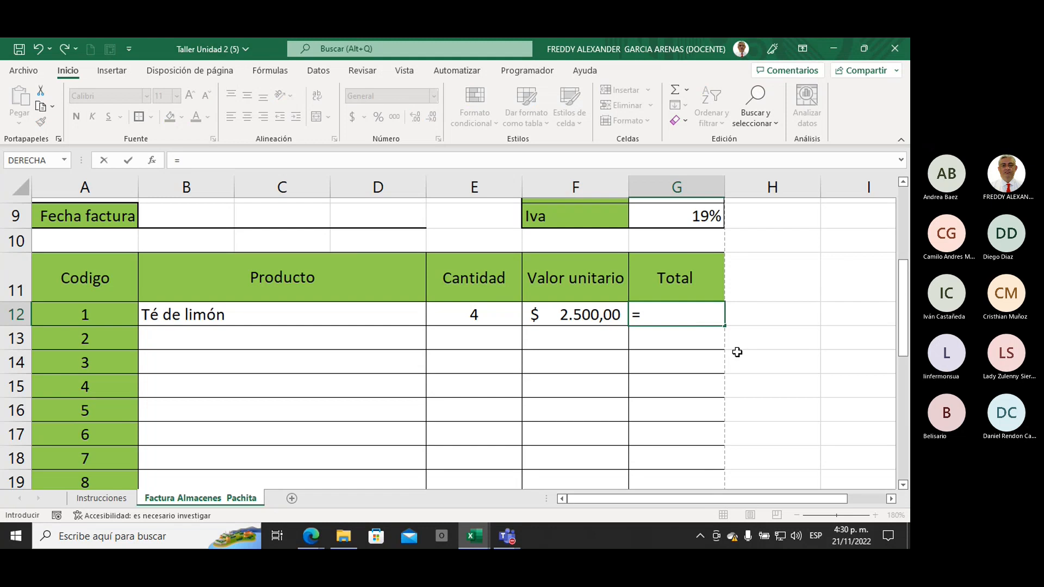
click(488, 316)
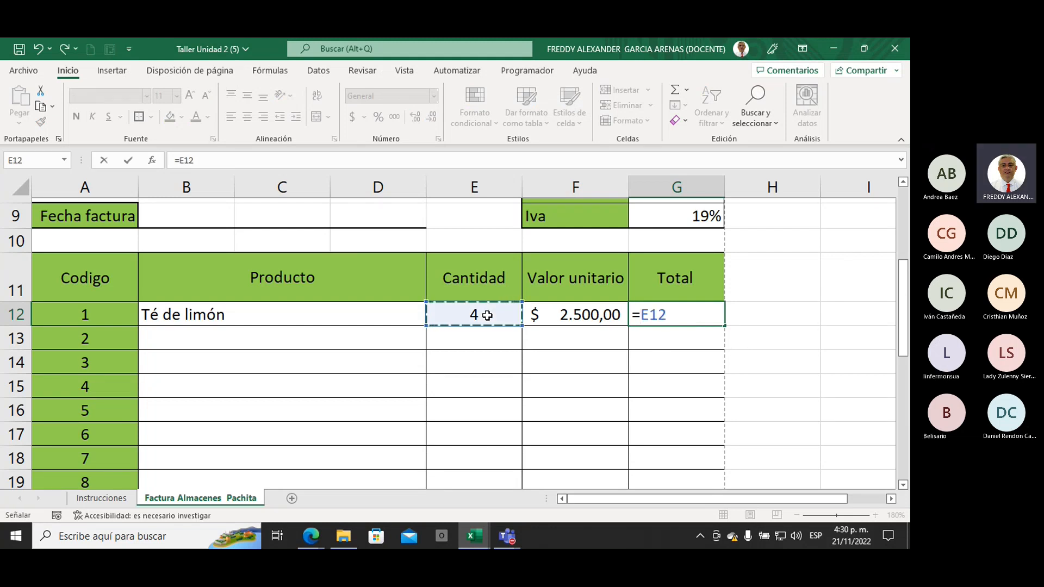
text(*)
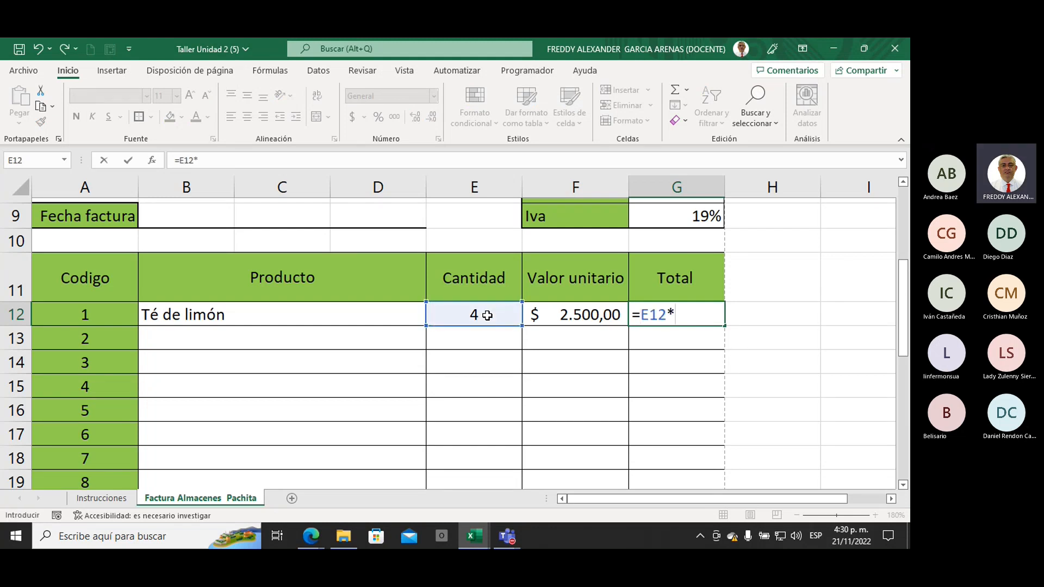
click(531, 319)
key(Return)
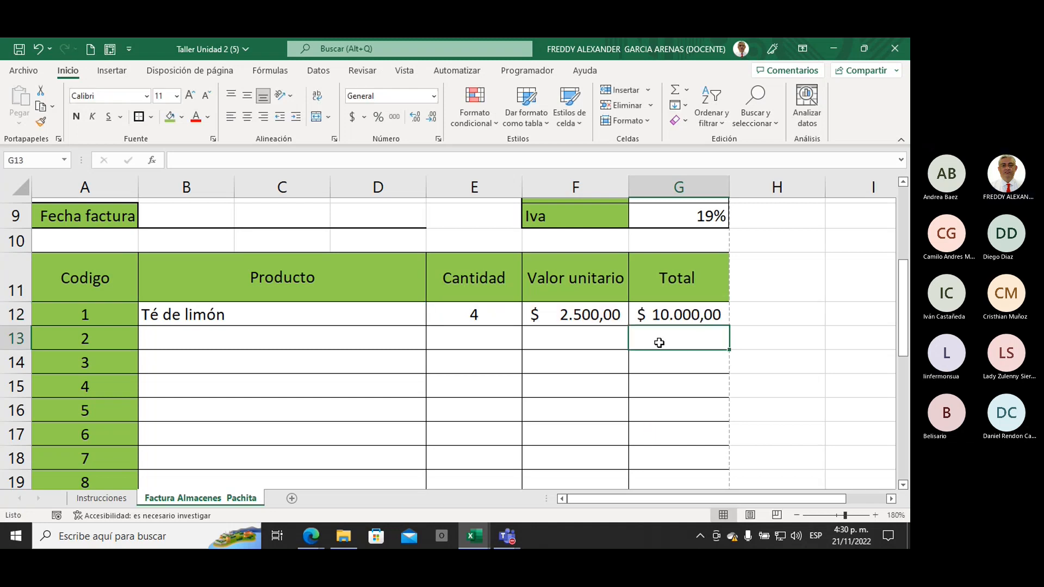
Check the number format of Total cell G12 and select the unit price and total cells F12:G12.
click(665, 317)
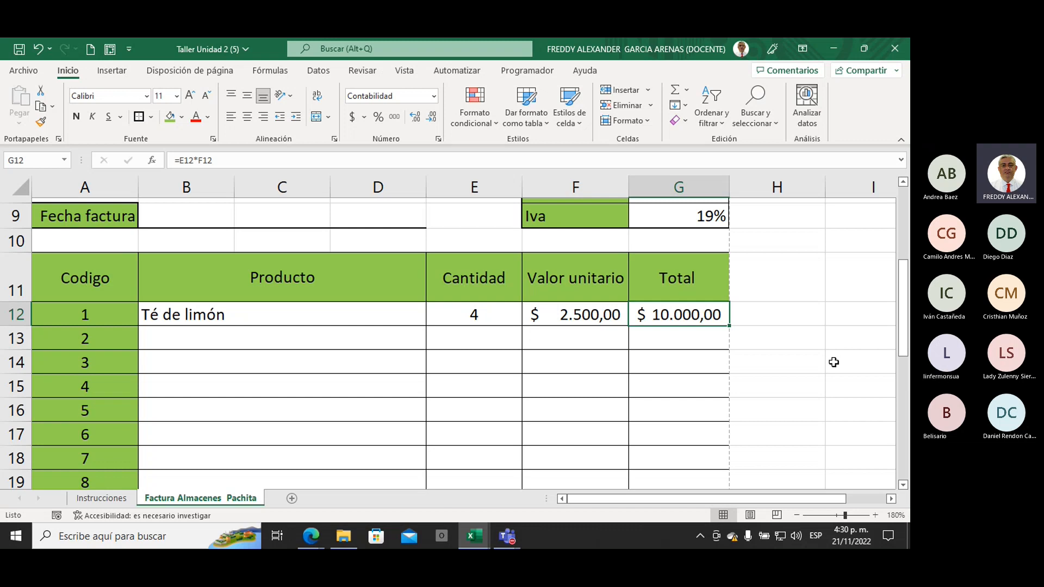
click(399, 95)
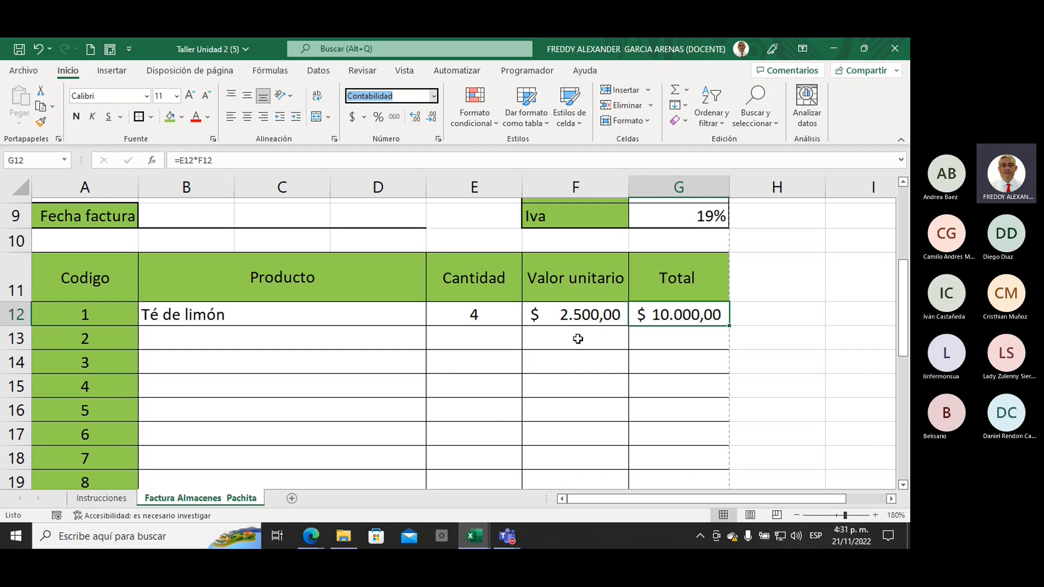
drag(574, 314, 674, 316)
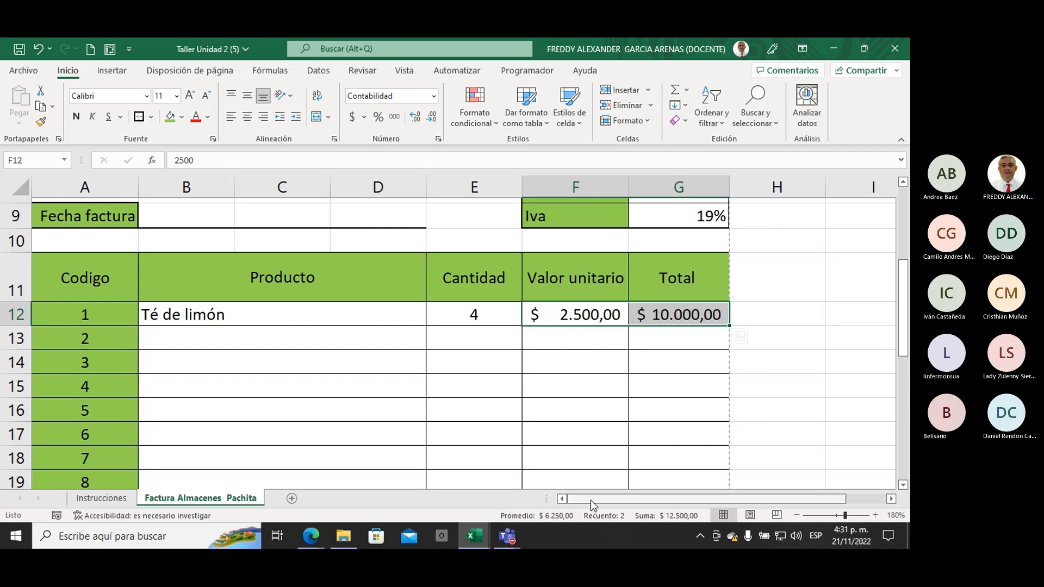
Enter the sample value 5000 in cells L12 and L14 in the blank area beside the invoice.
drag(592, 499, 637, 497)
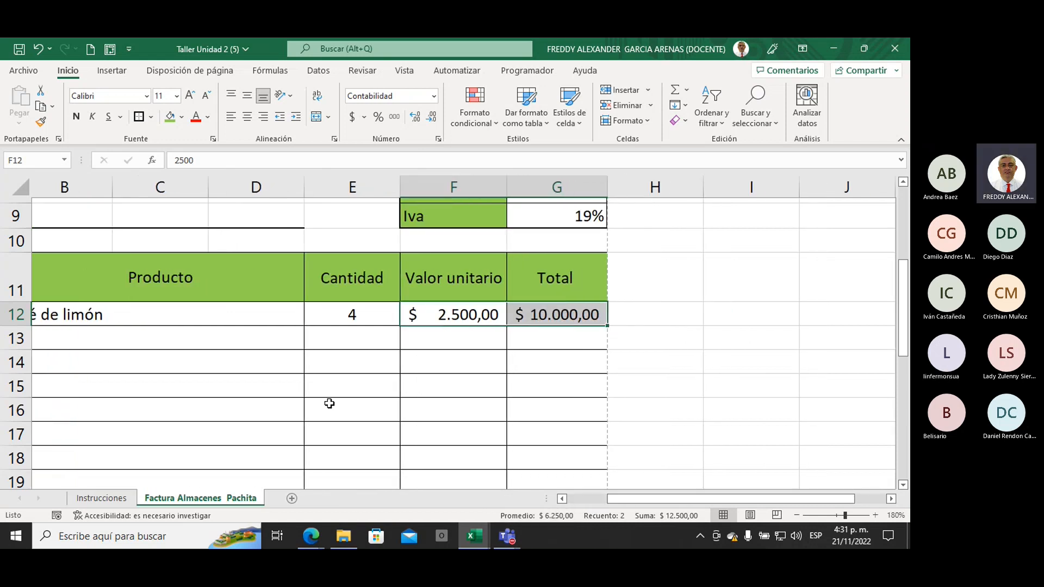
click(691, 431)
key(Right)
key(Right)
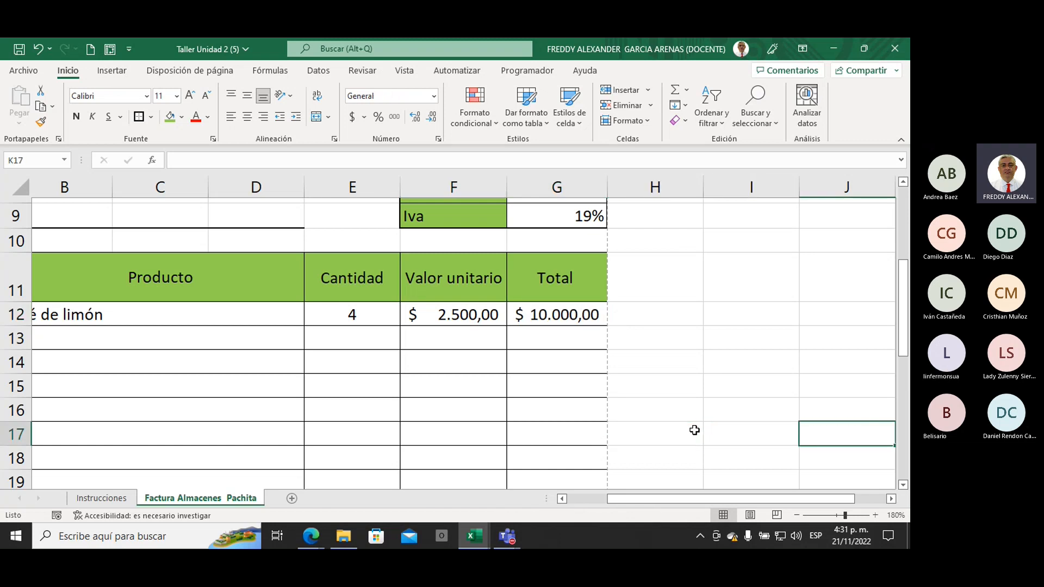
key(Right)
key(Right)
key(Right)
key(Right)
key(Left)
key(Left)
key(Left)
key(Up)
key(Up)
key(Up)
key(Up)
key(Up)
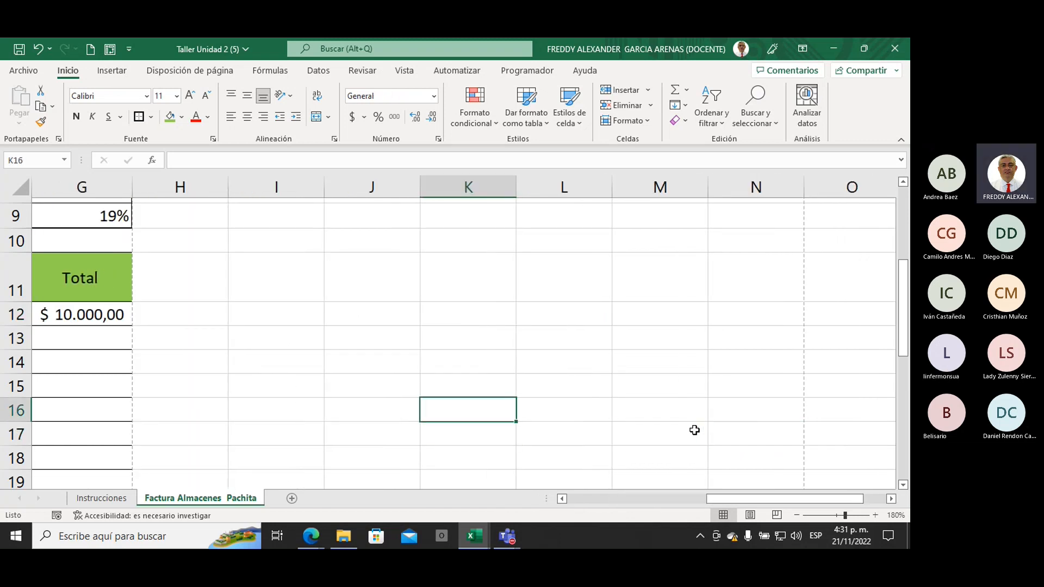
key(Right)
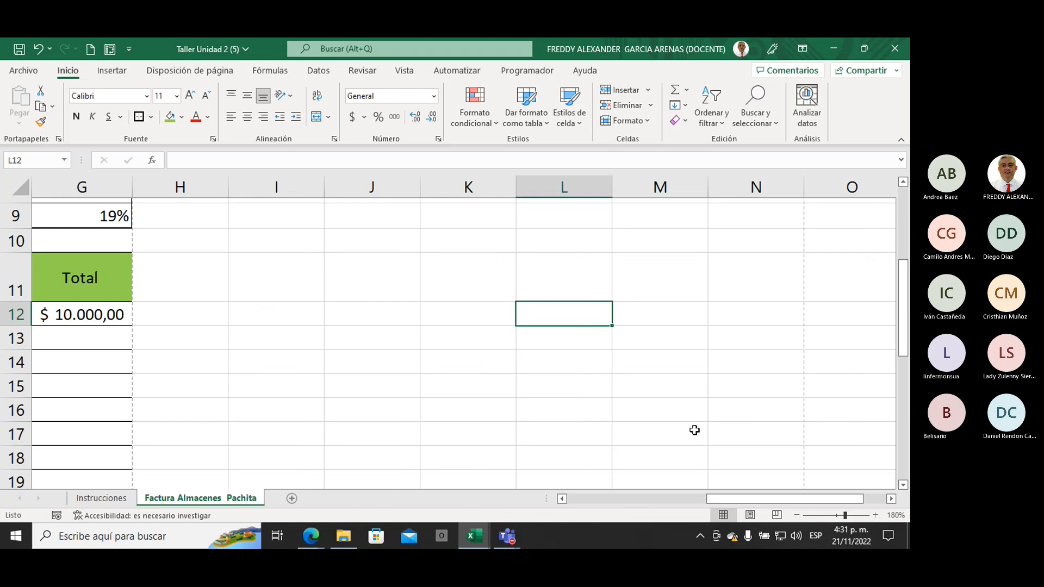
text(5000)
key(Return)
key(Return)
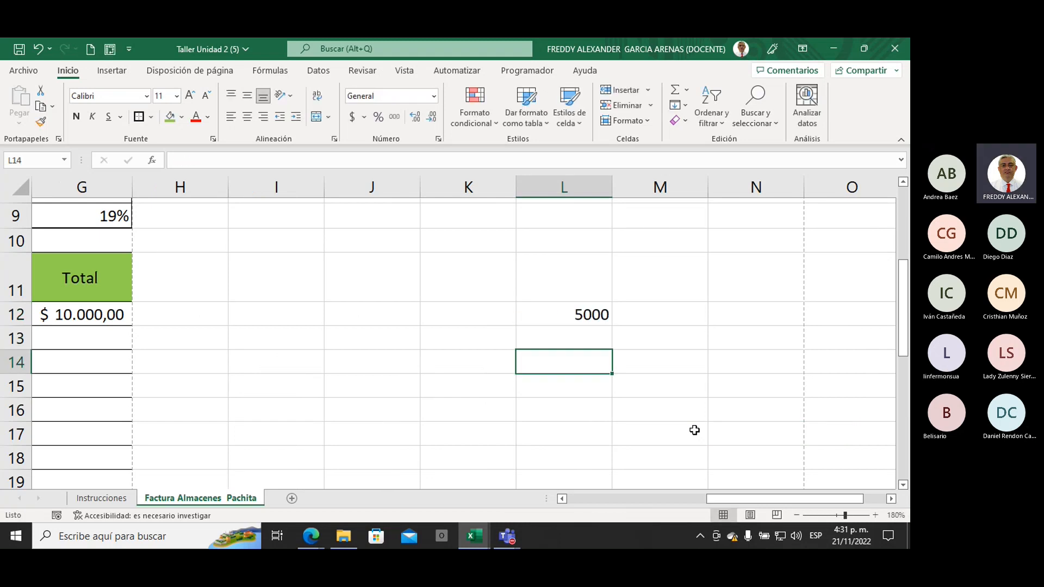
text(5000)
key(Return)
key(Return)
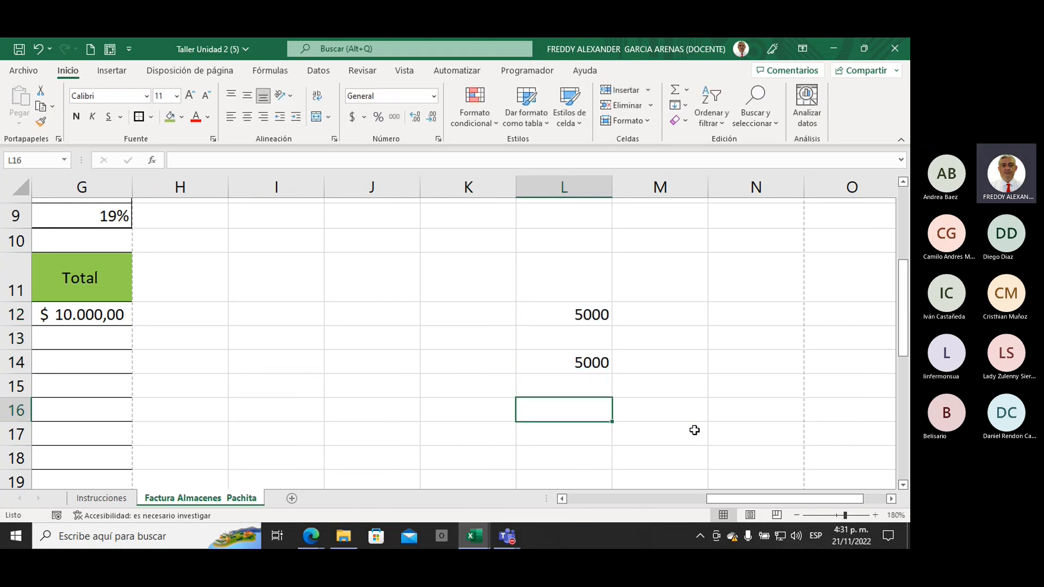
Enter the same sample value 5000 in cells L16 and L18.
text(4)
key(BackSpace)
text(50)
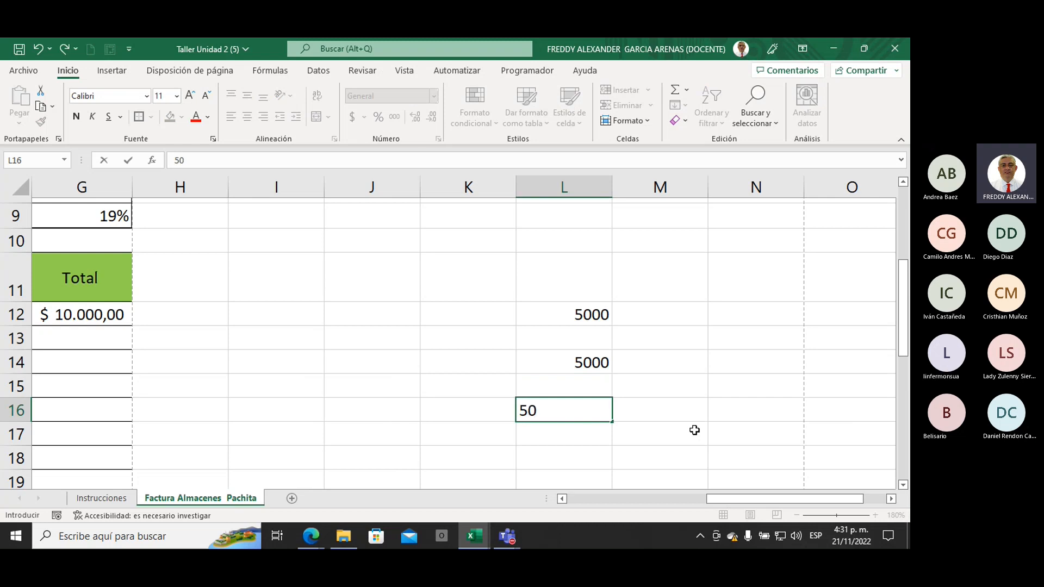
text(00)
key(Return)
key(Return)
text(5)
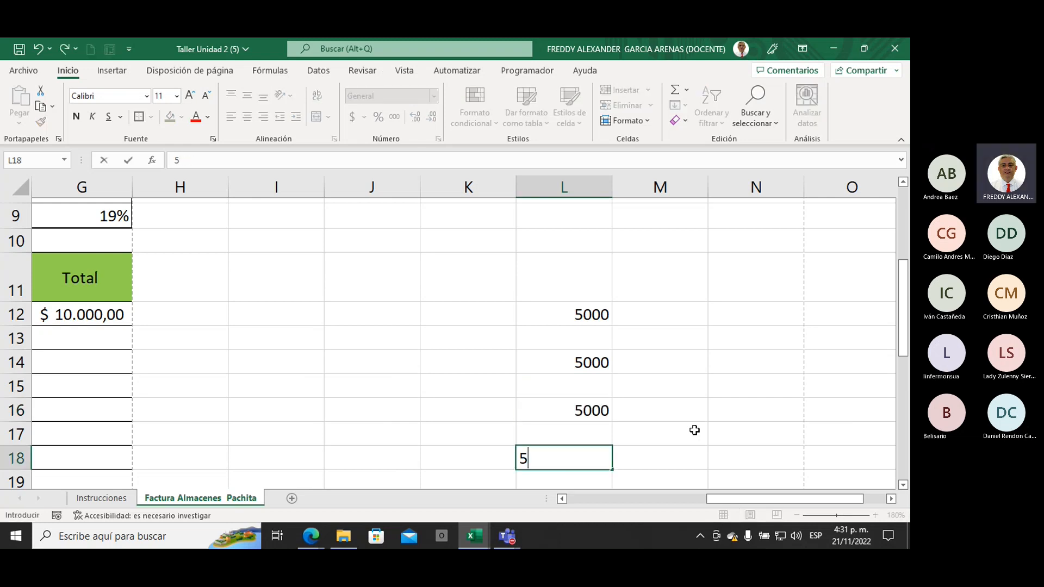
text(000)
key(Return)
key(Return)
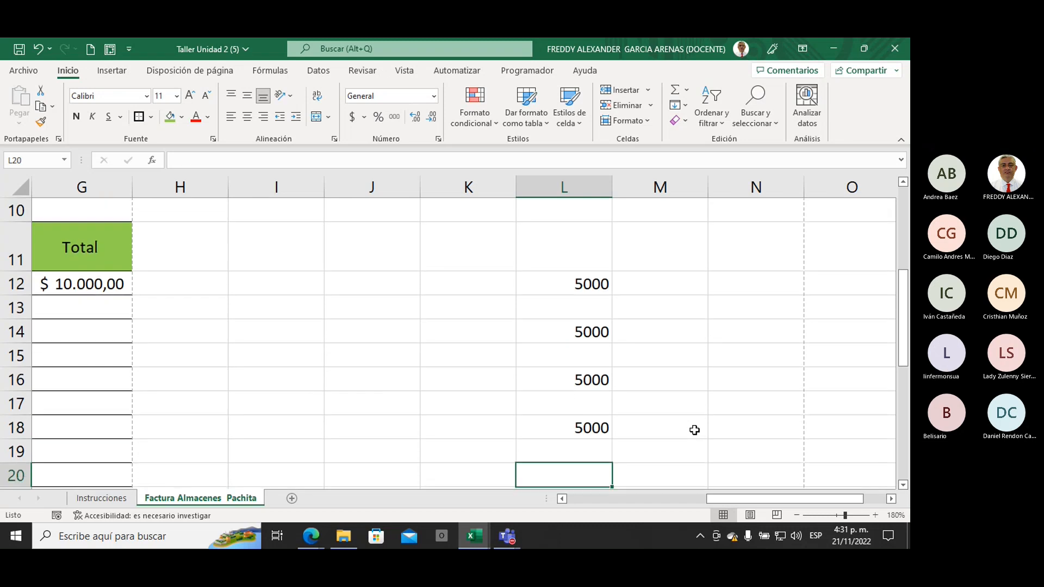
Apply the Número format to the sample value in cell L12.
key(Up)
key(Up)
key(Up)
key(Up)
key(Up)
key(Up)
key(Up)
key(Up)
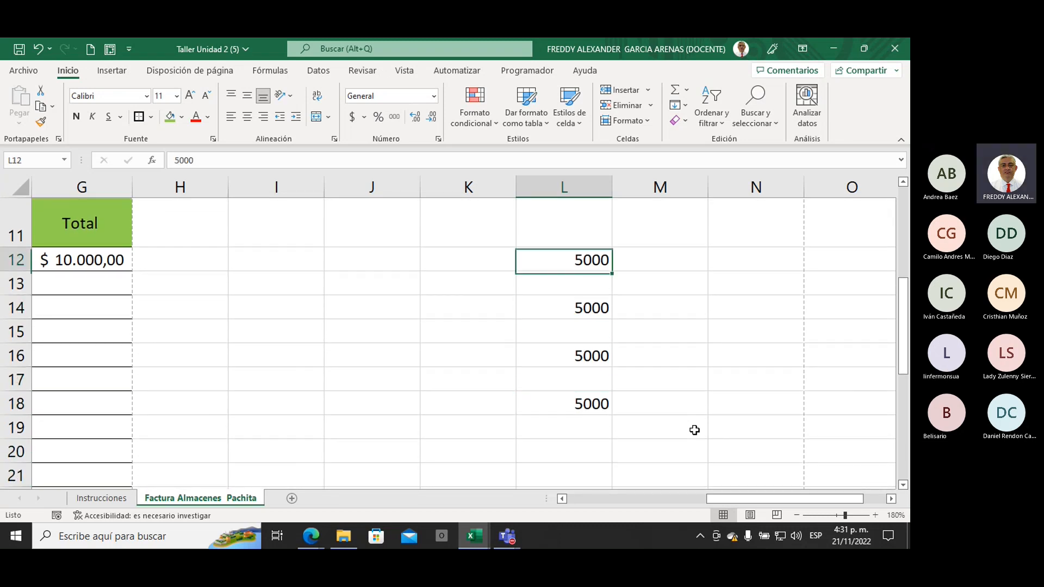
click(379, 96)
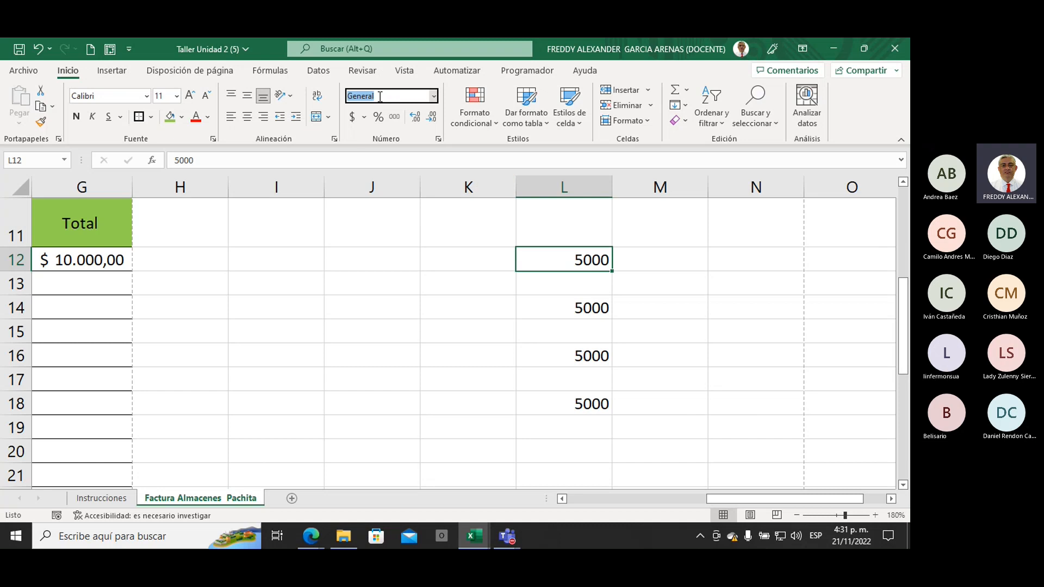
click(433, 96)
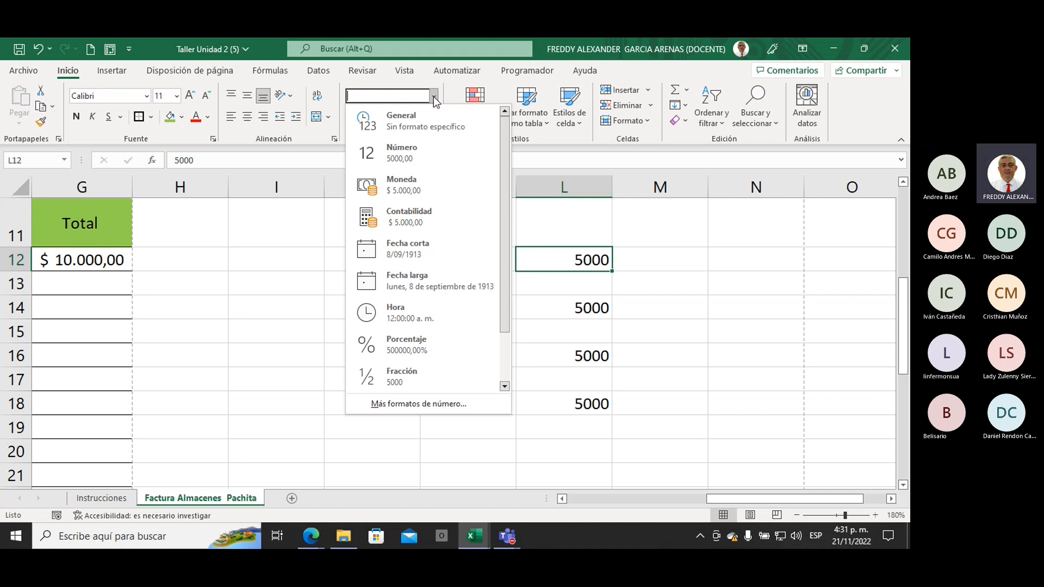
click(420, 156)
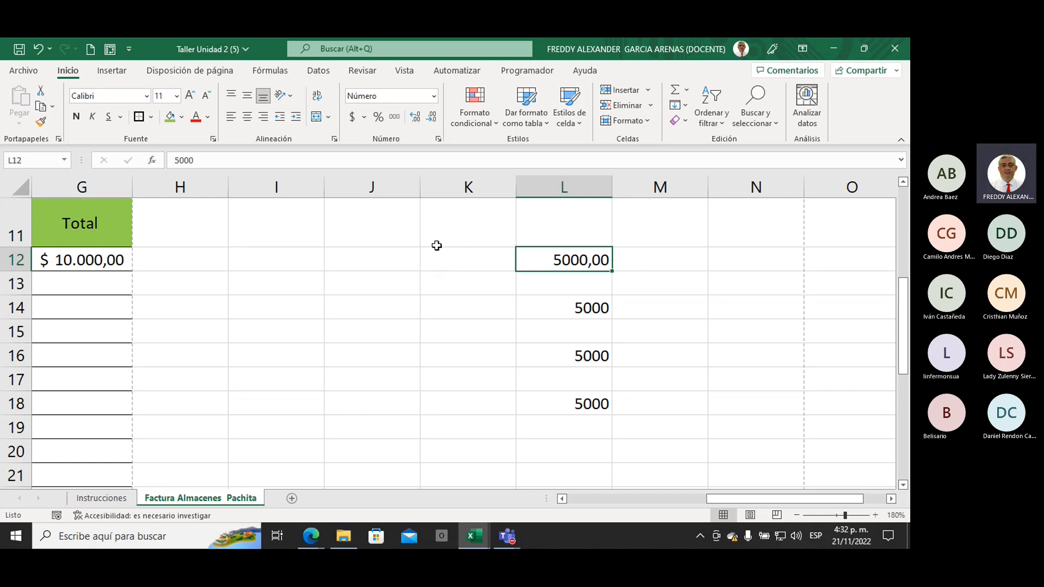
Apply the Moneda format to the sample value in cell L14 and widen column L.
click(571, 307)
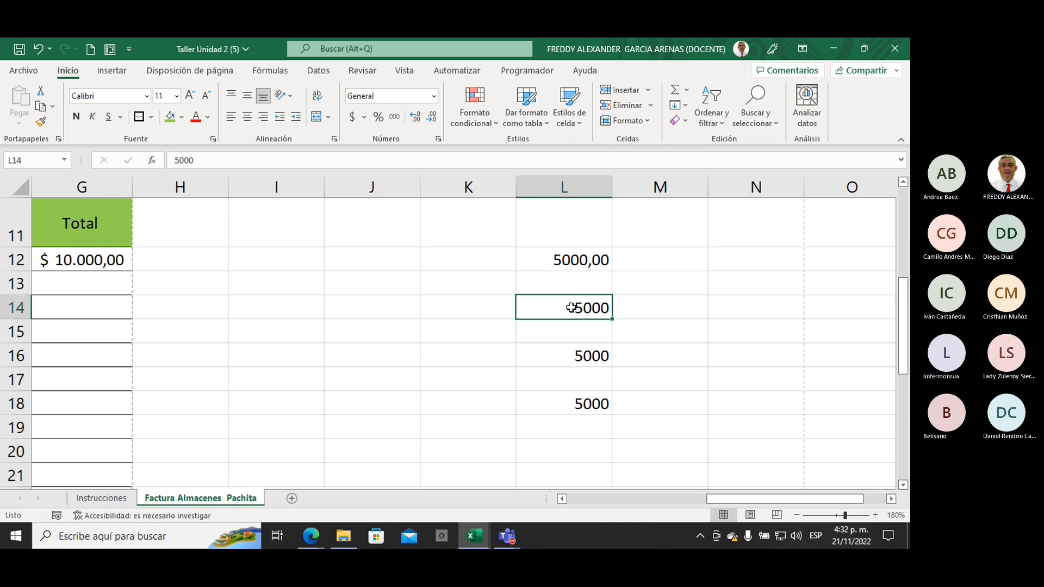
click(434, 96)
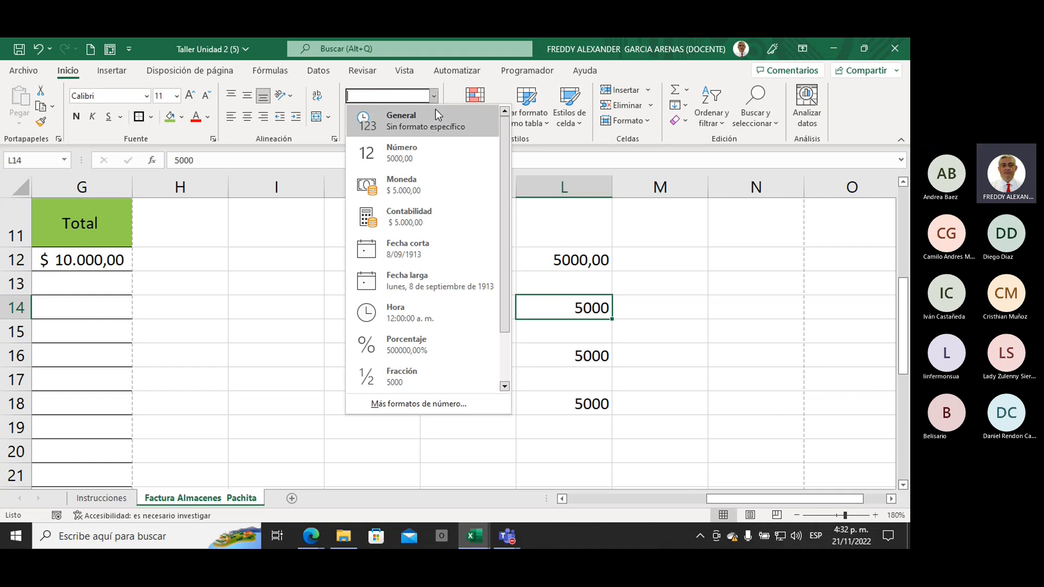
click(426, 186)
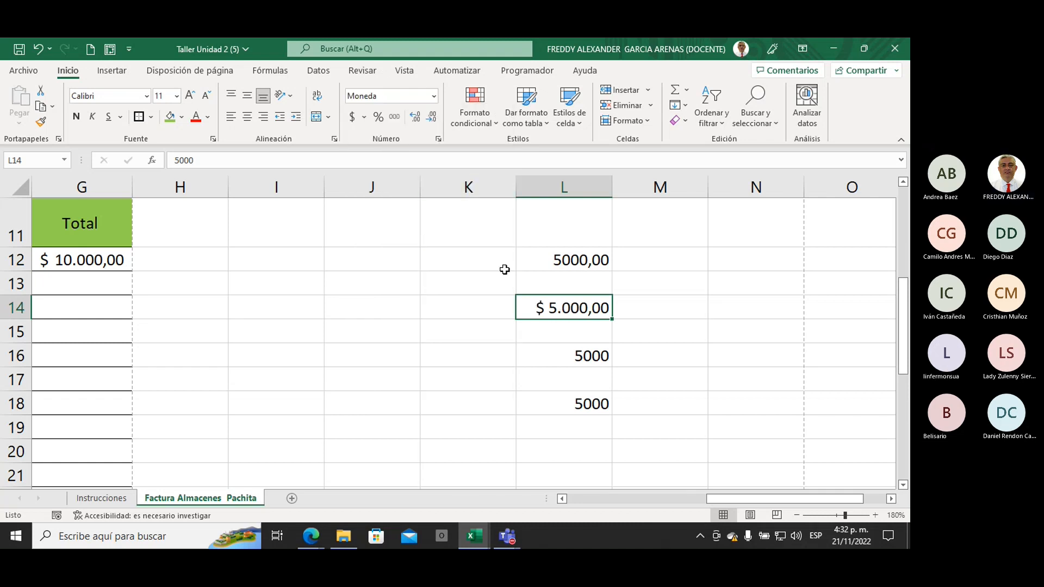
drag(612, 186, 668, 187)
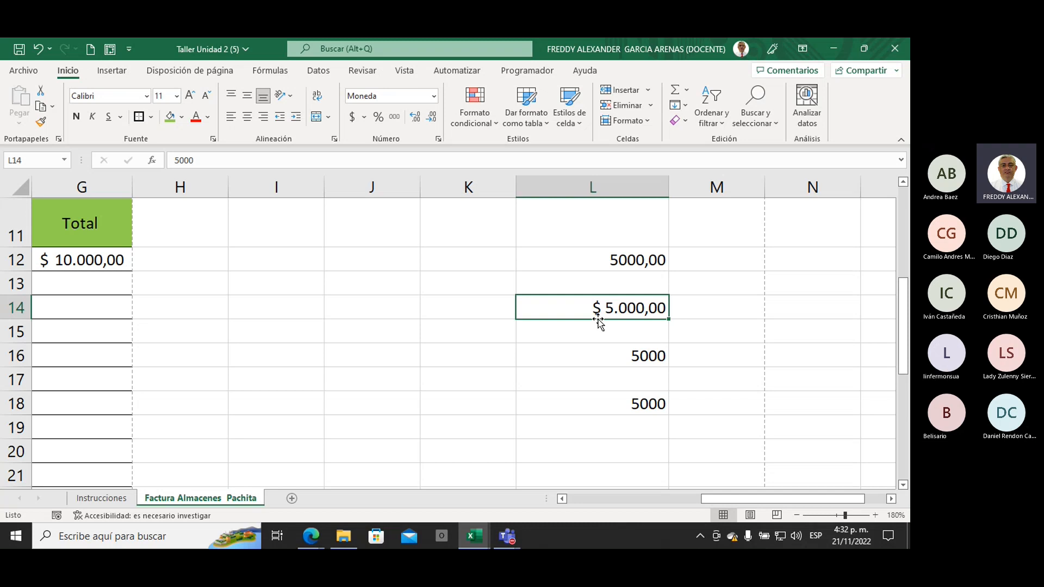
Apply the Contabilidad format to the sample value in cell L16.
click(596, 354)
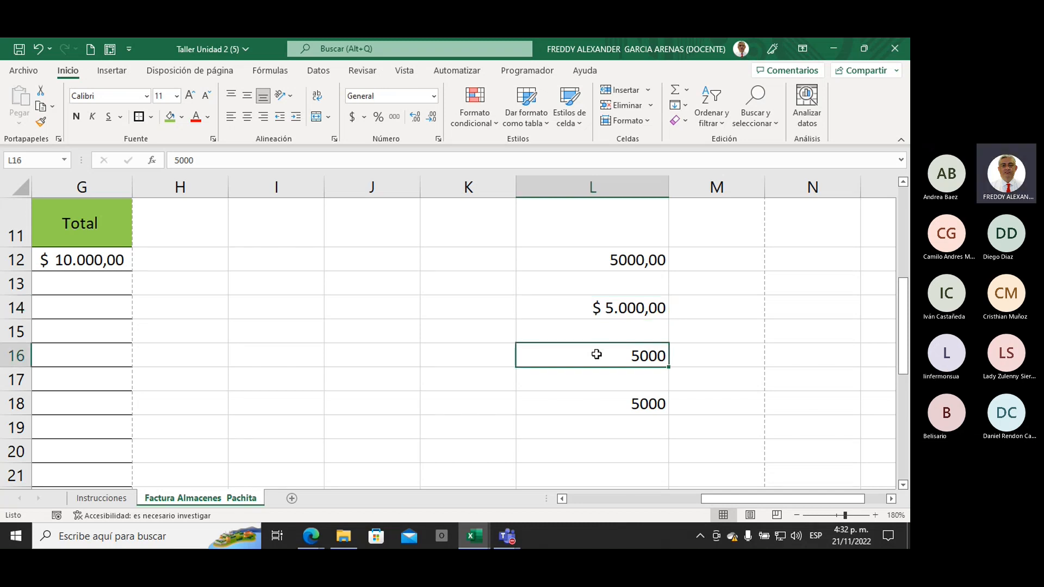
click(435, 96)
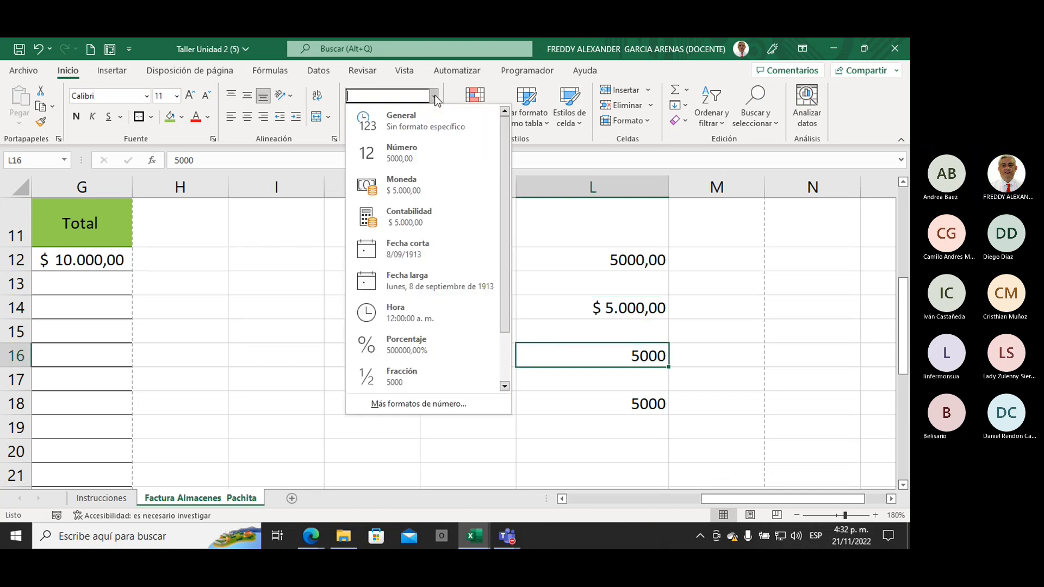
click(435, 220)
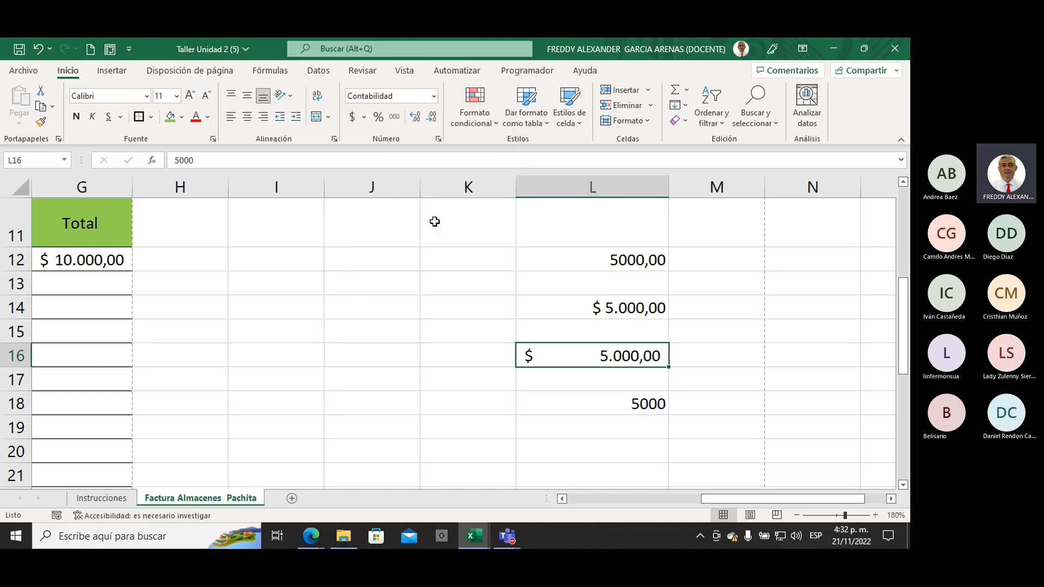
click(442, 332)
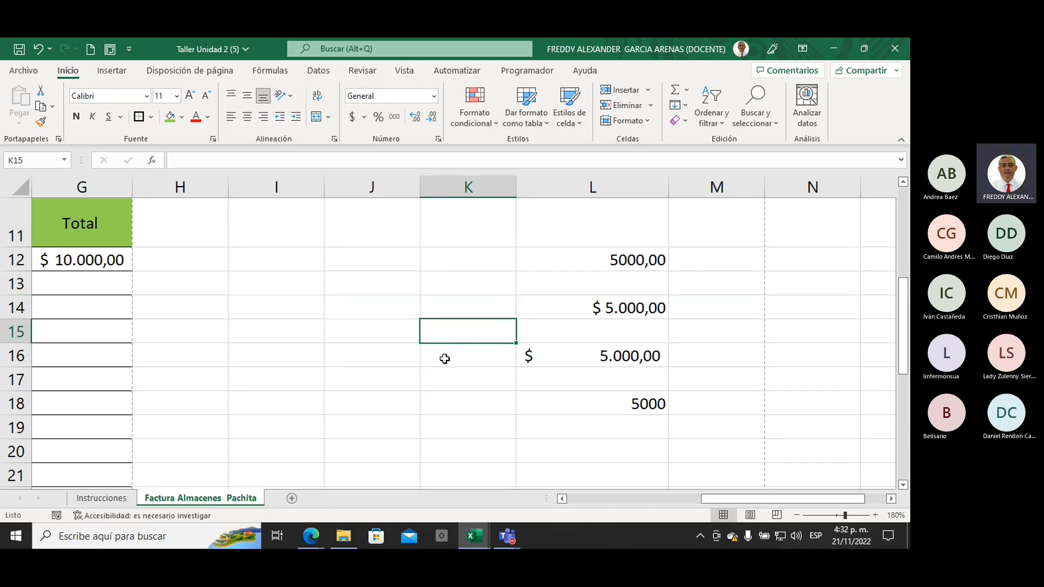
Check which number format is assigned to each of the sample cells L16, L14 and L12.
click(519, 358)
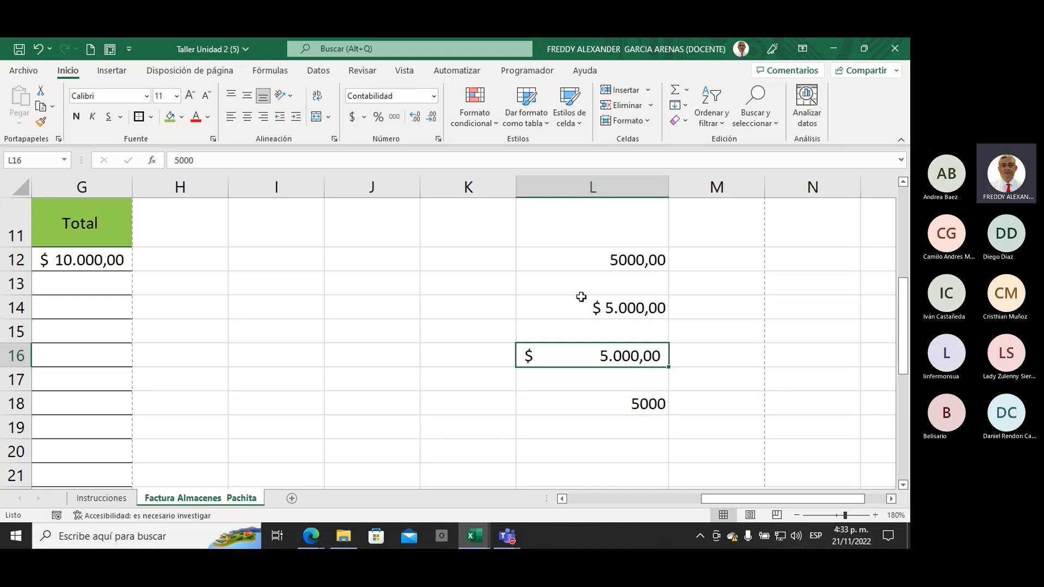
click(404, 95)
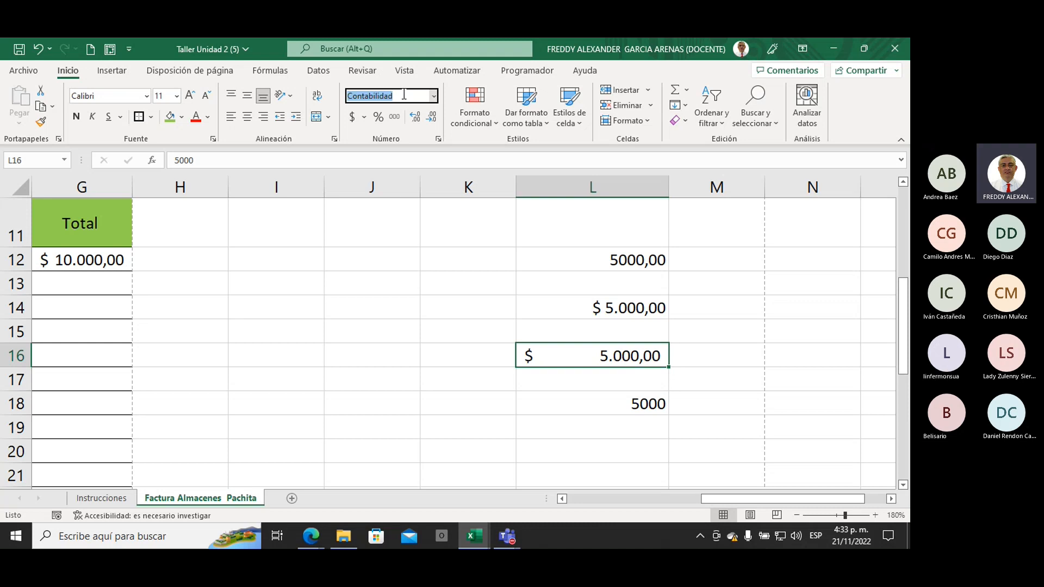
click(522, 302)
click(387, 94)
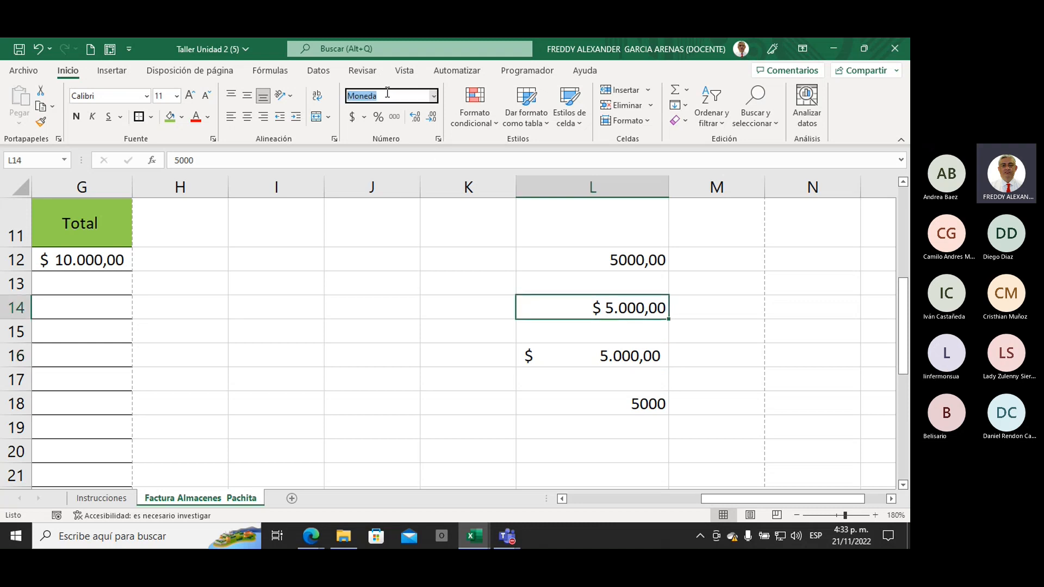
click(546, 259)
click(389, 98)
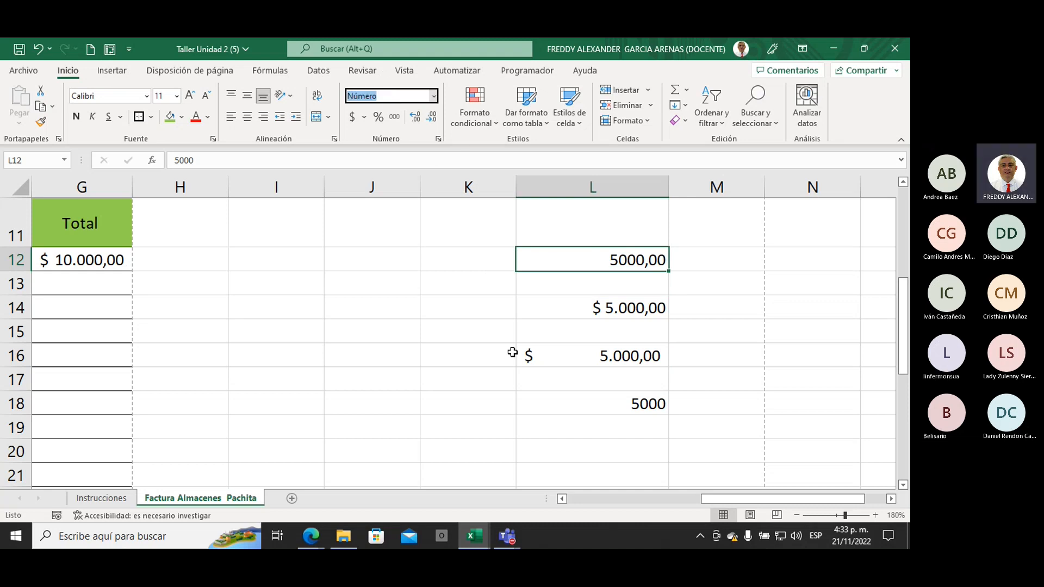
Apply the Fecha corta format to the sample value in cell L18.
click(553, 402)
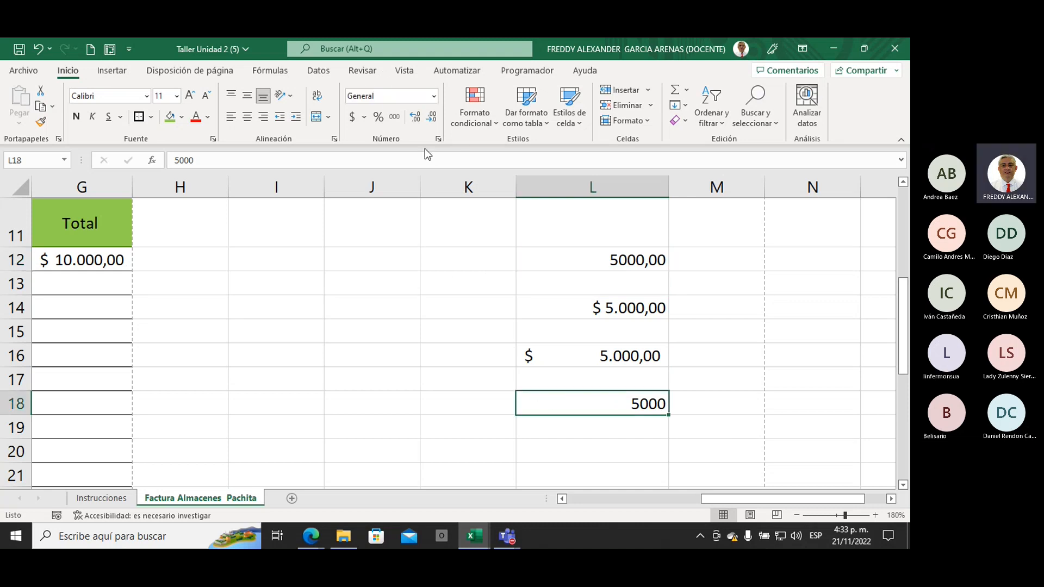
click(435, 98)
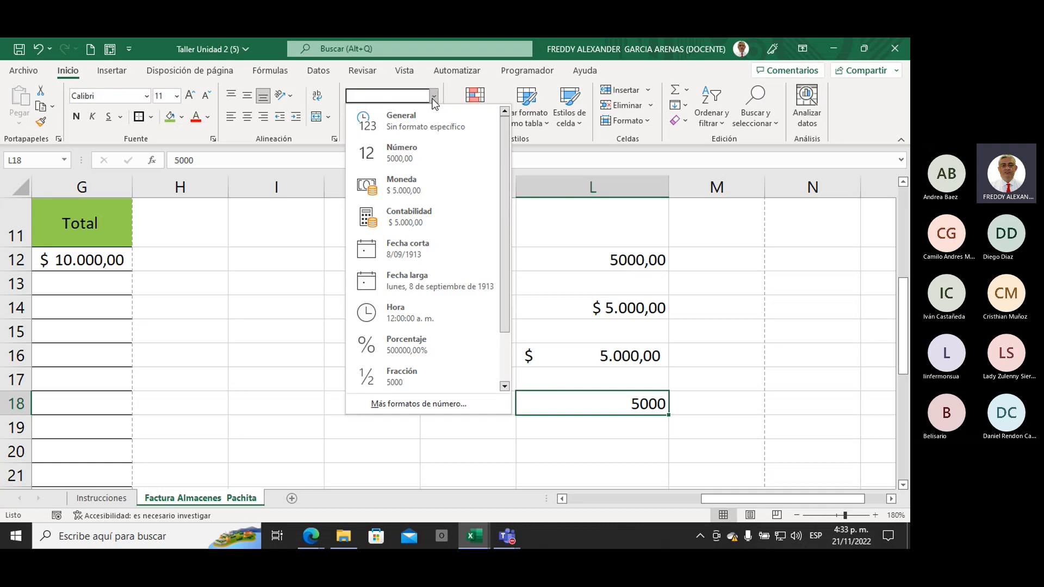
key(Escape)
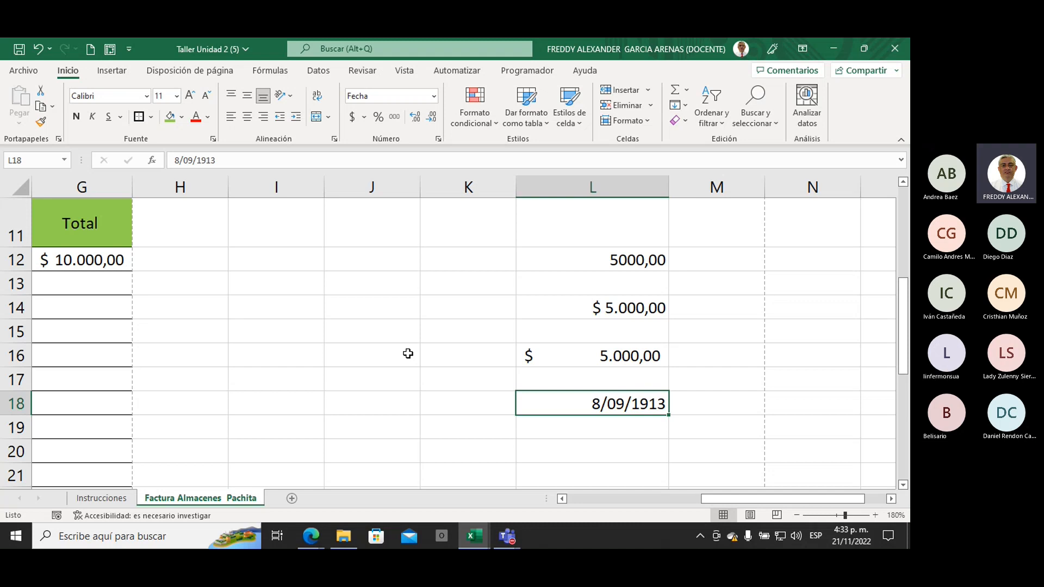
Enter 0 in cell J18 and format the cell as Fecha corta.
click(384, 405)
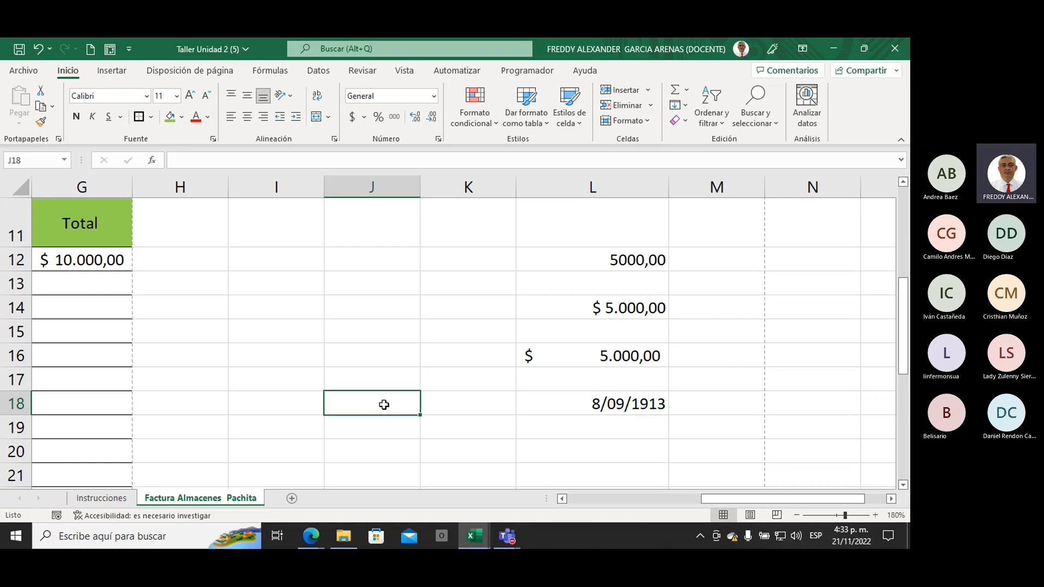
text(0)
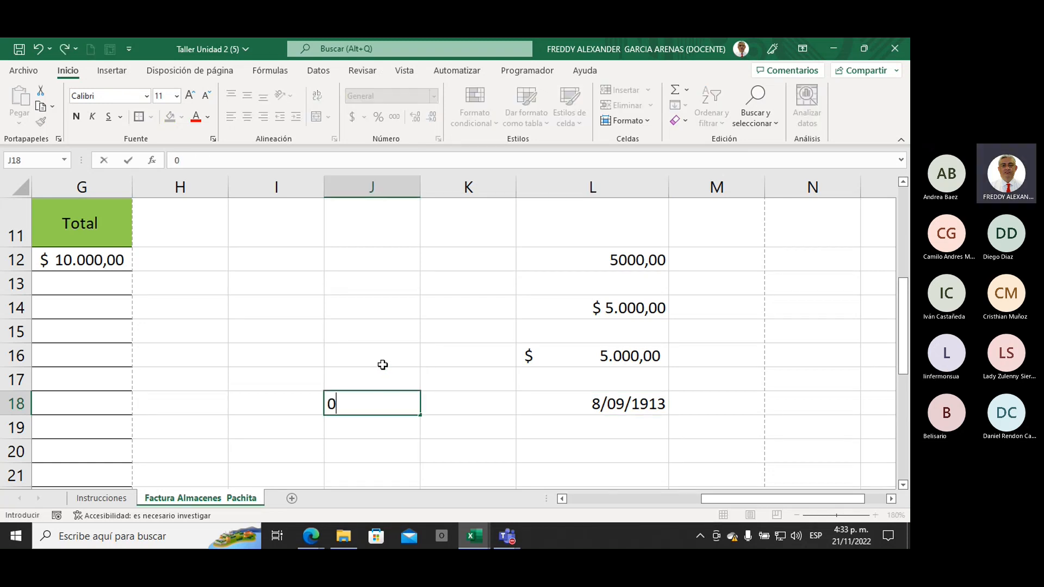
click(406, 380)
click(377, 403)
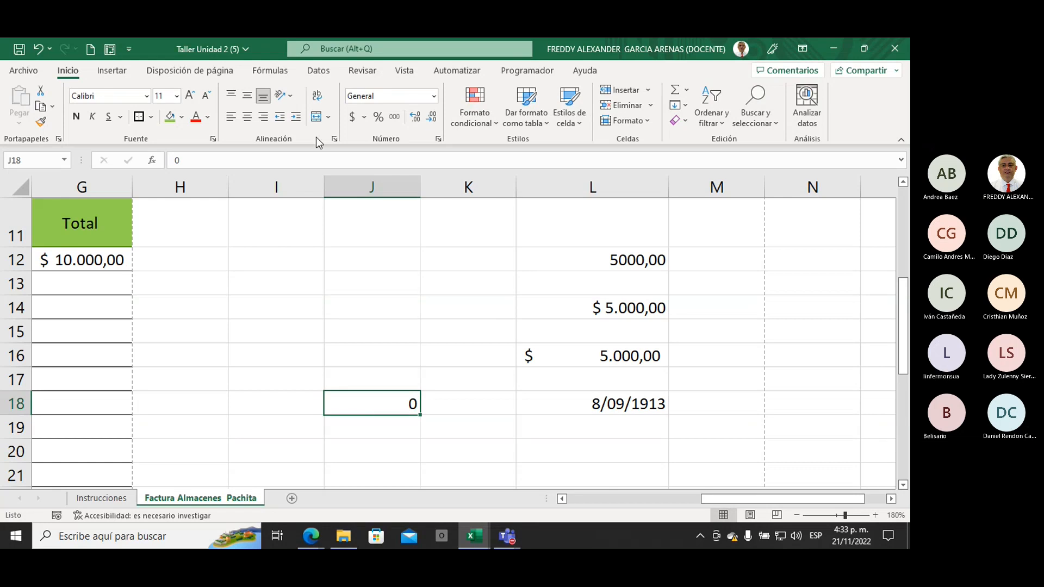
click(434, 96)
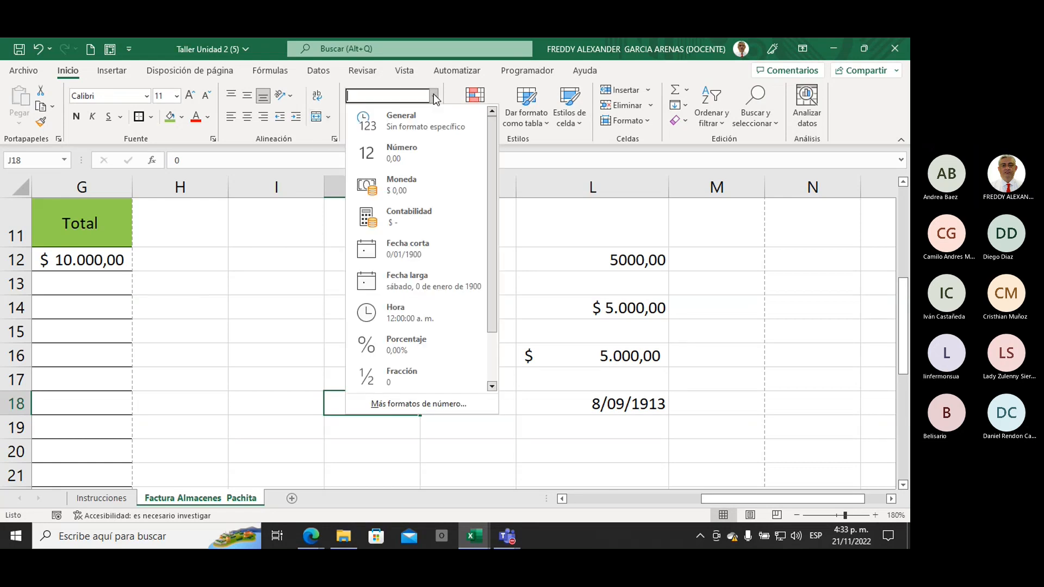
click(408, 248)
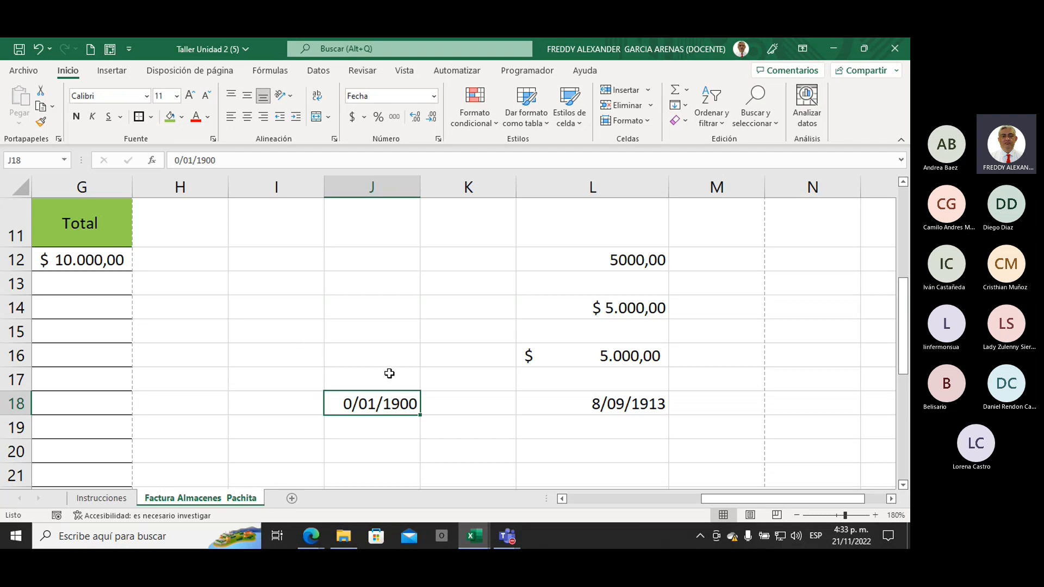
Replace the value in date-formatted cell J18 with 1.
text(1)
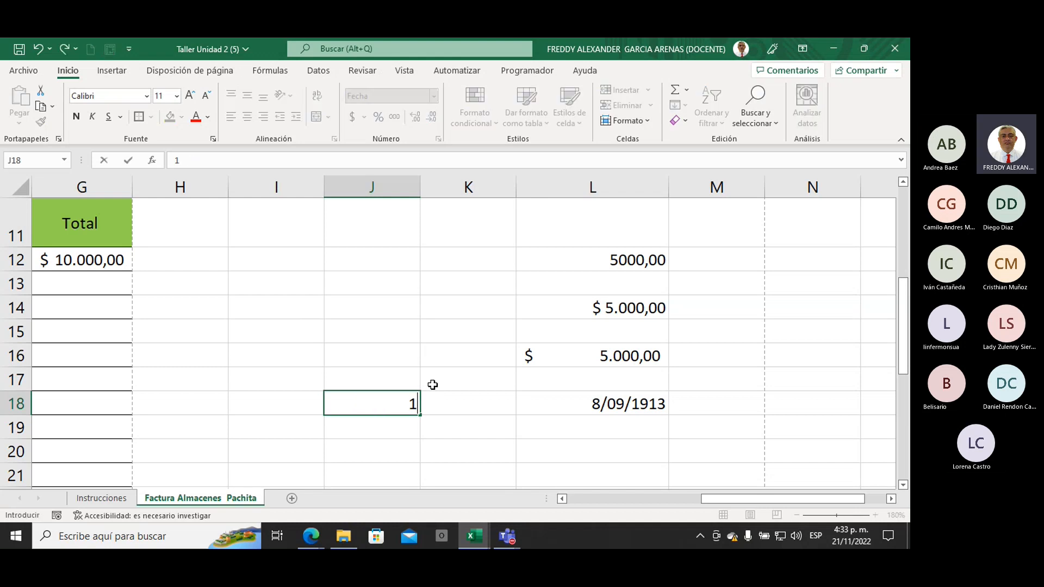
key(Return)
click(379, 405)
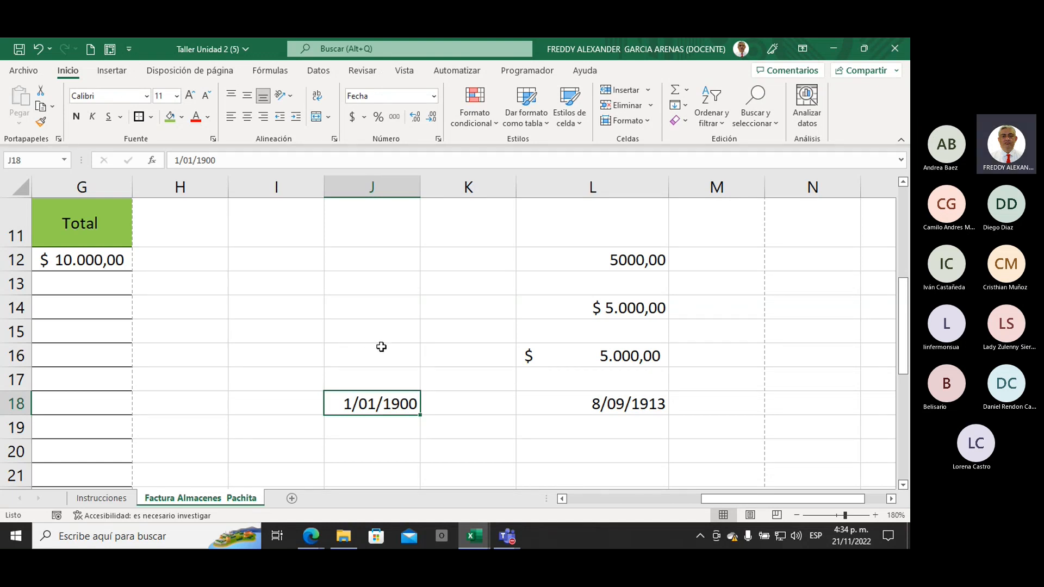
Enter the date 21/11/2022 in cell J20, below the date in J18.
click(356, 445)
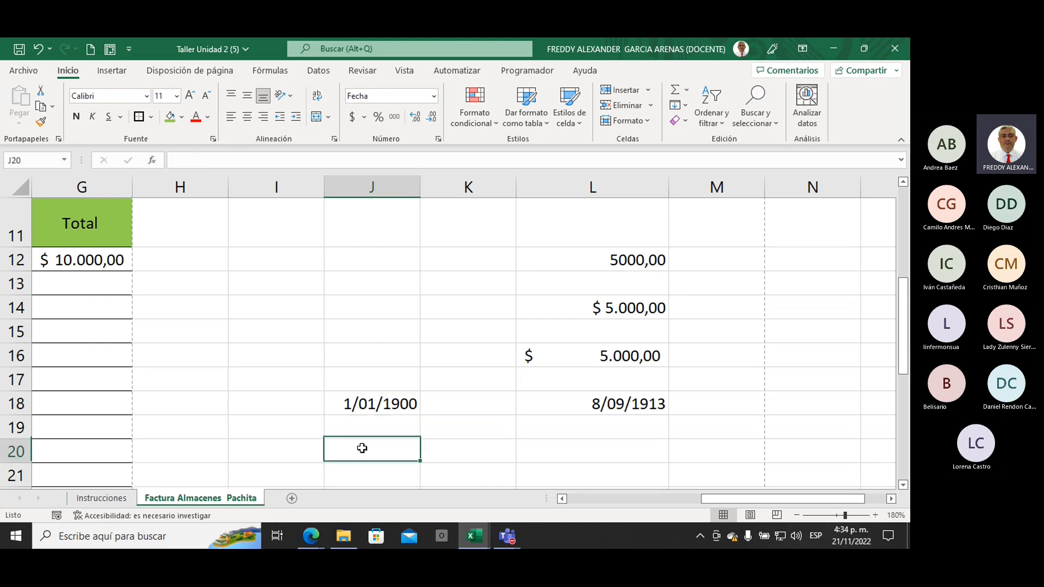
key(Down)
key(End)
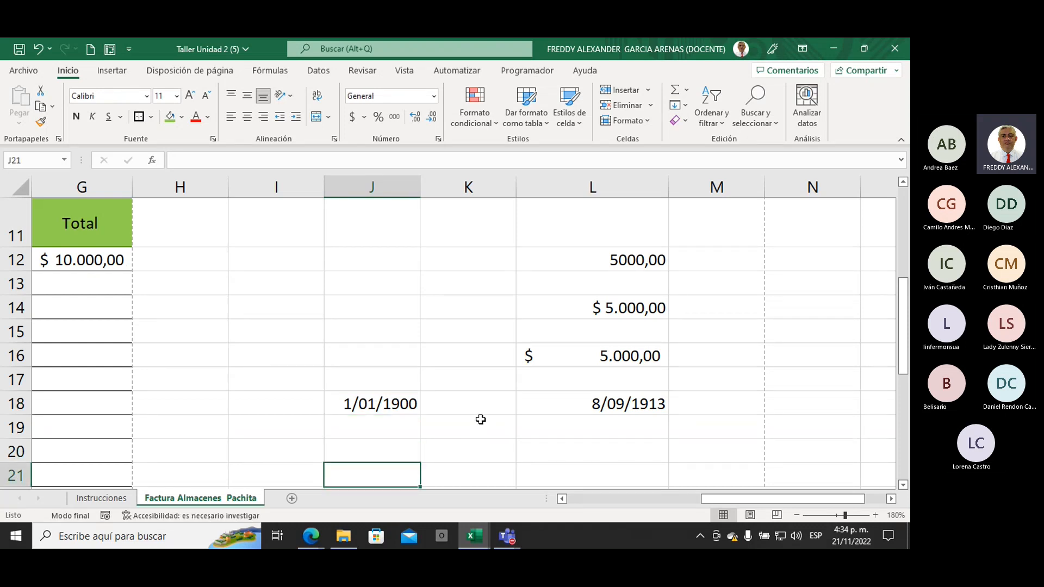
key(Up)
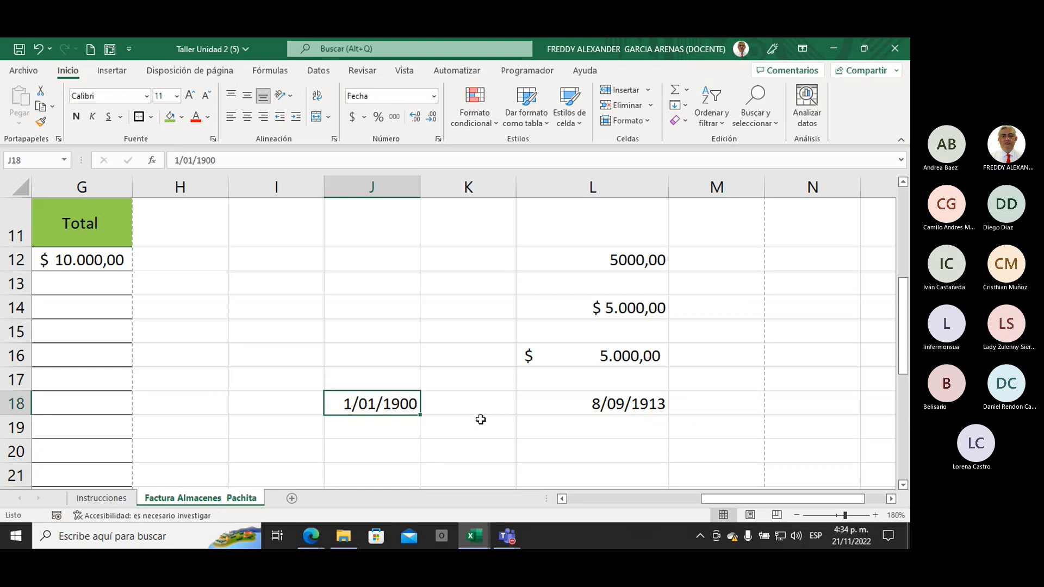
key(Down)
key(Down)
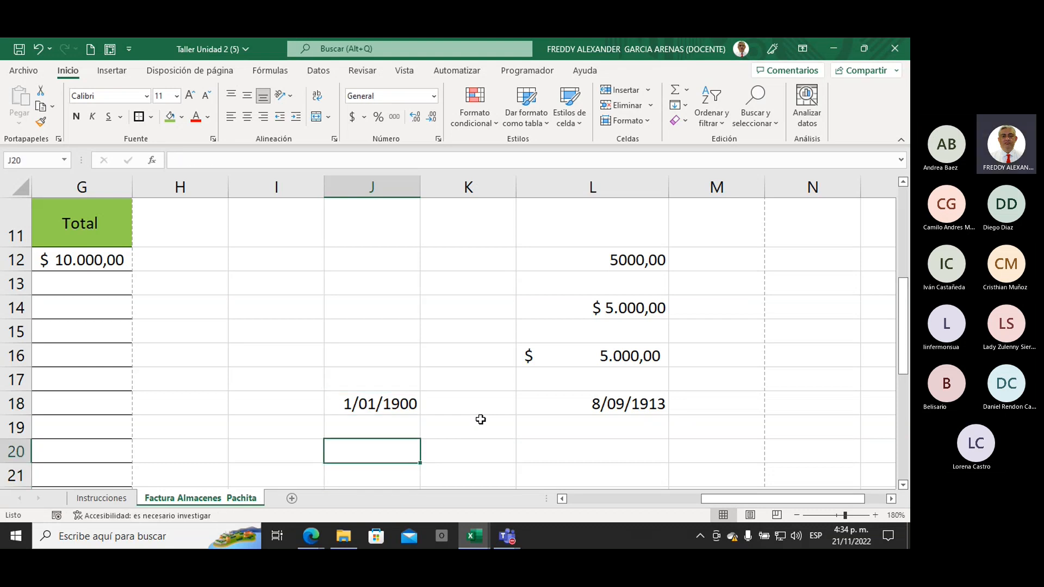
text(21/)
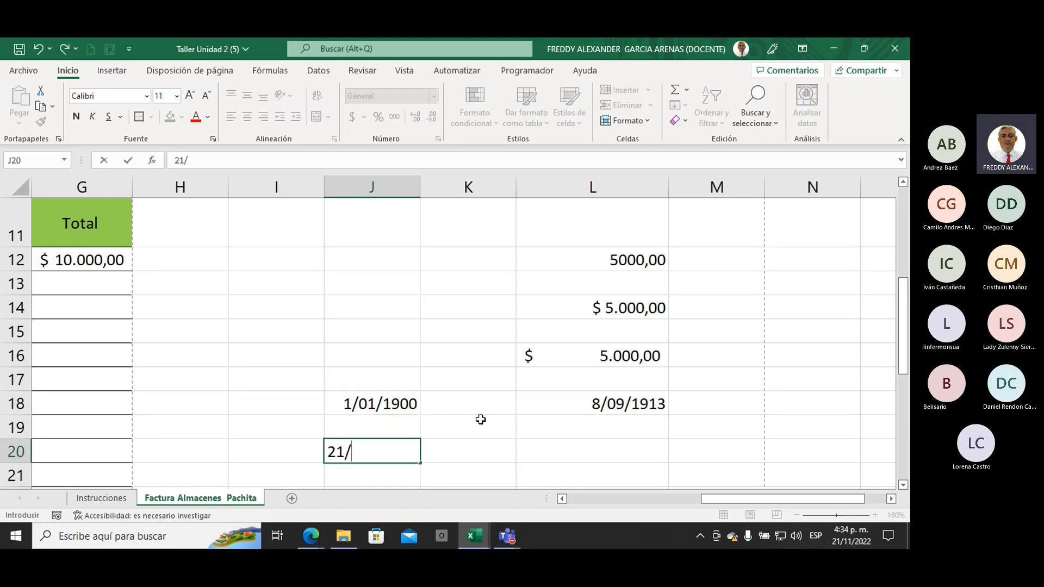
text(11/2022)
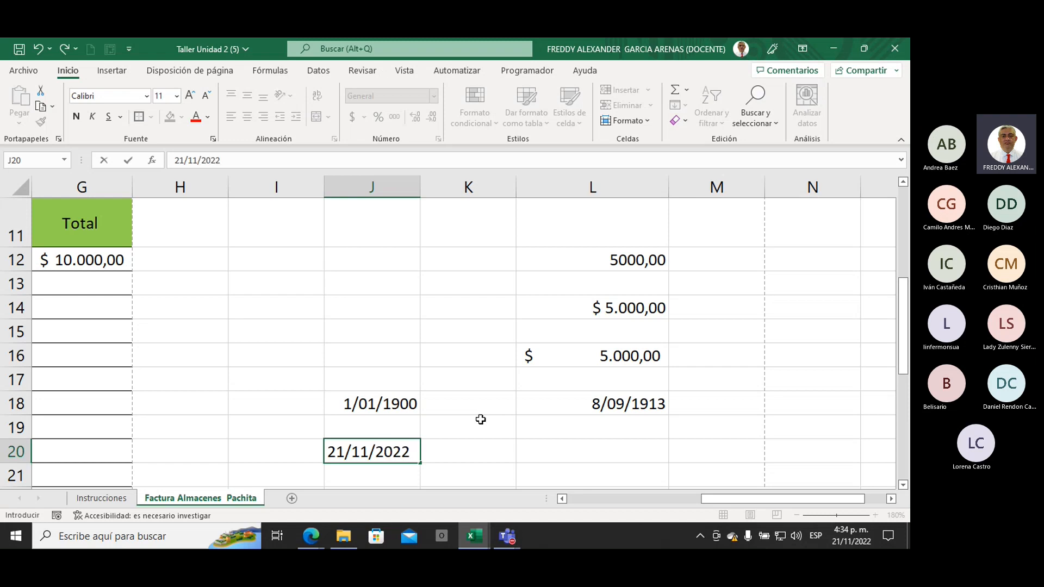
click(478, 444)
click(403, 452)
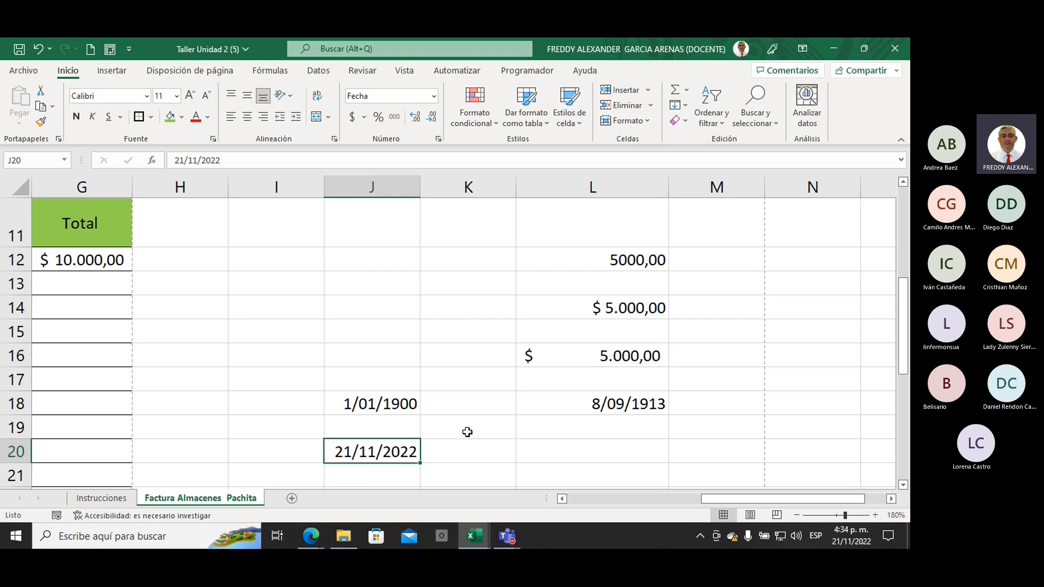
Switch the date in cell J20 to the General format and return it to Fecha corta.
scroll(467, 431, up, 1)
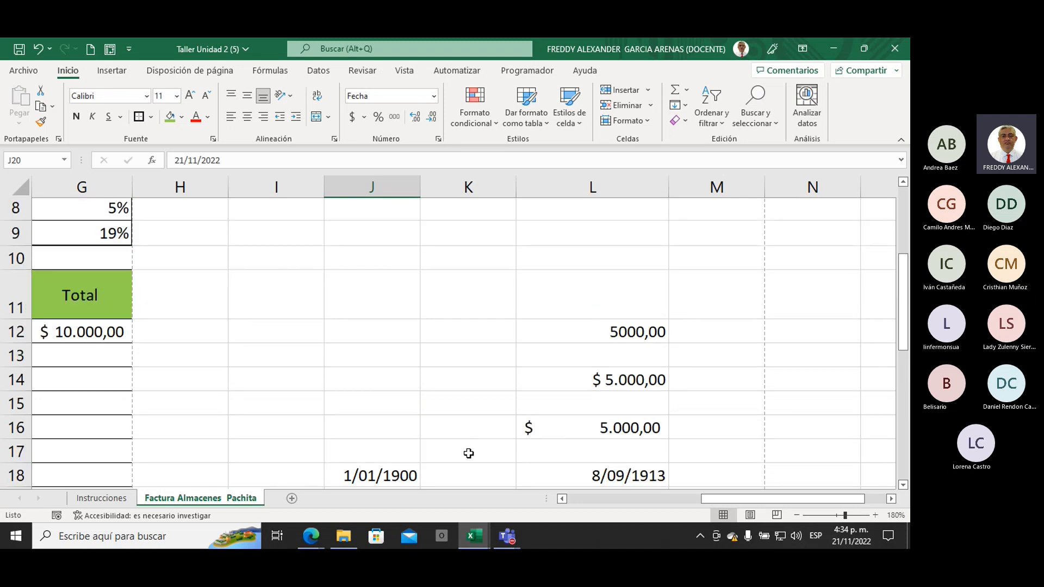
scroll(467, 432, down, 2)
click(433, 95)
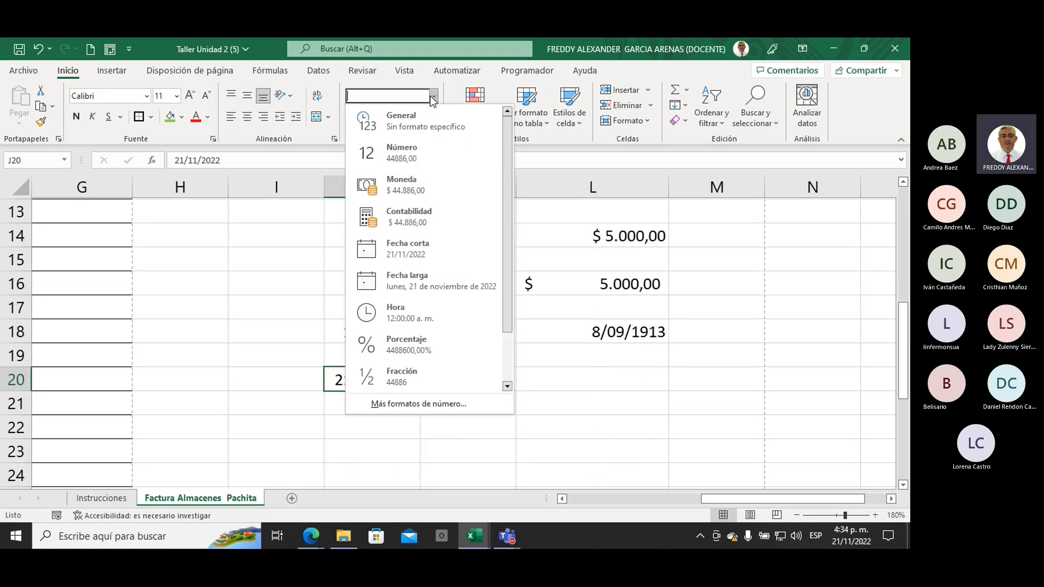
click(400, 122)
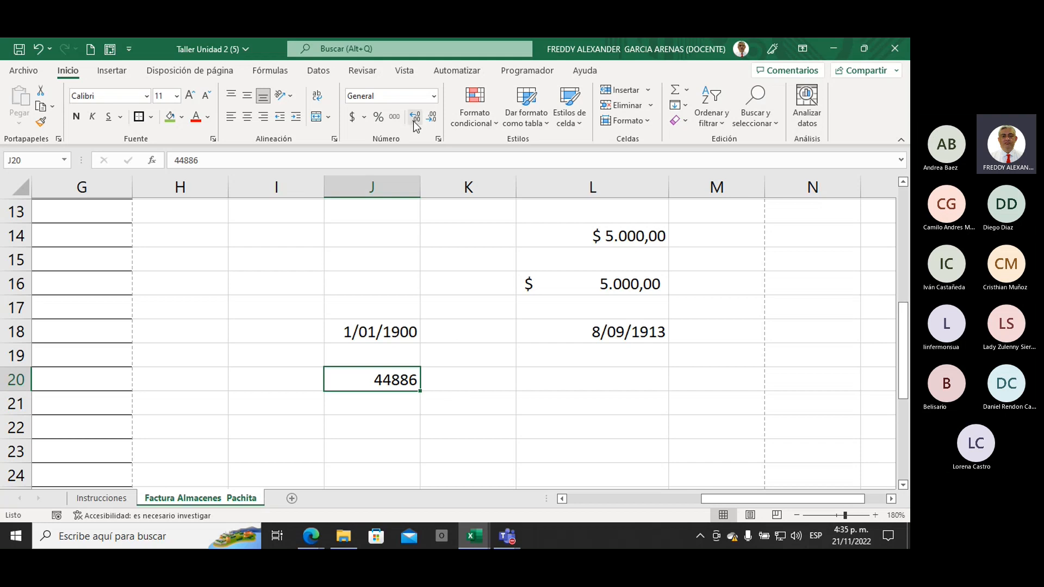
click(434, 100)
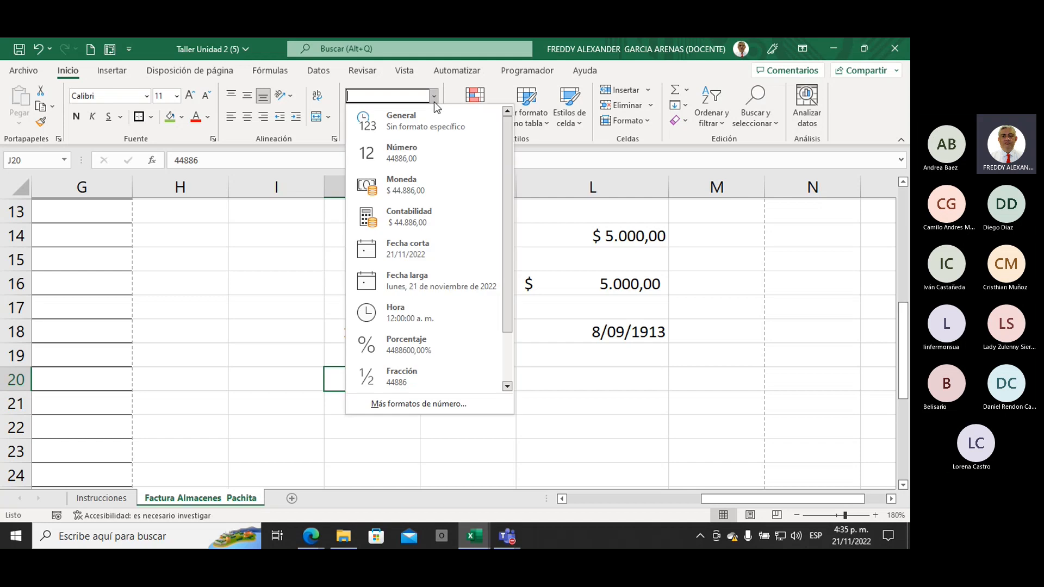
click(424, 243)
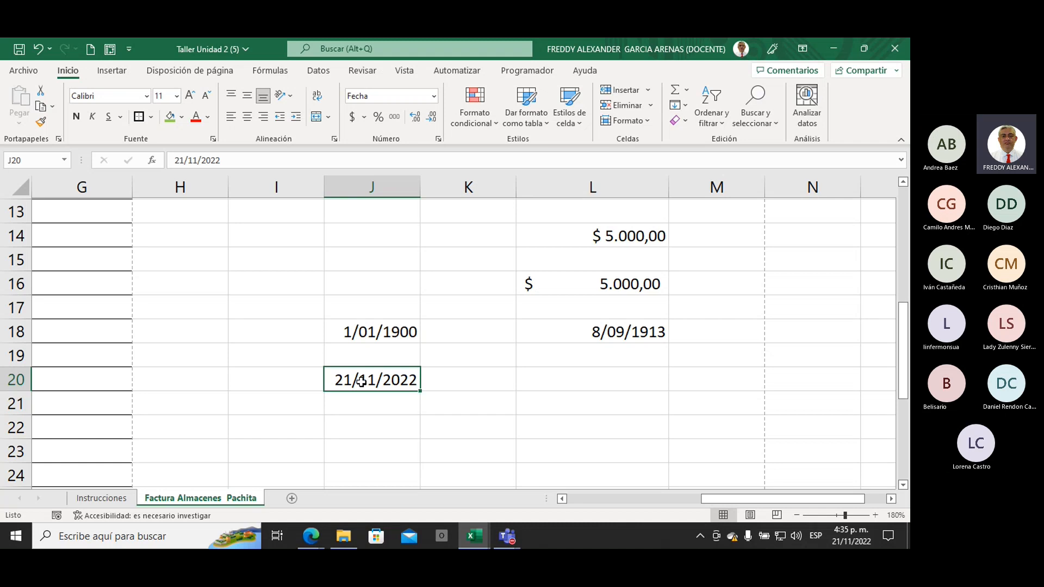
Apply the Fecha larga format to the date in cell J20.
click(435, 103)
click(410, 286)
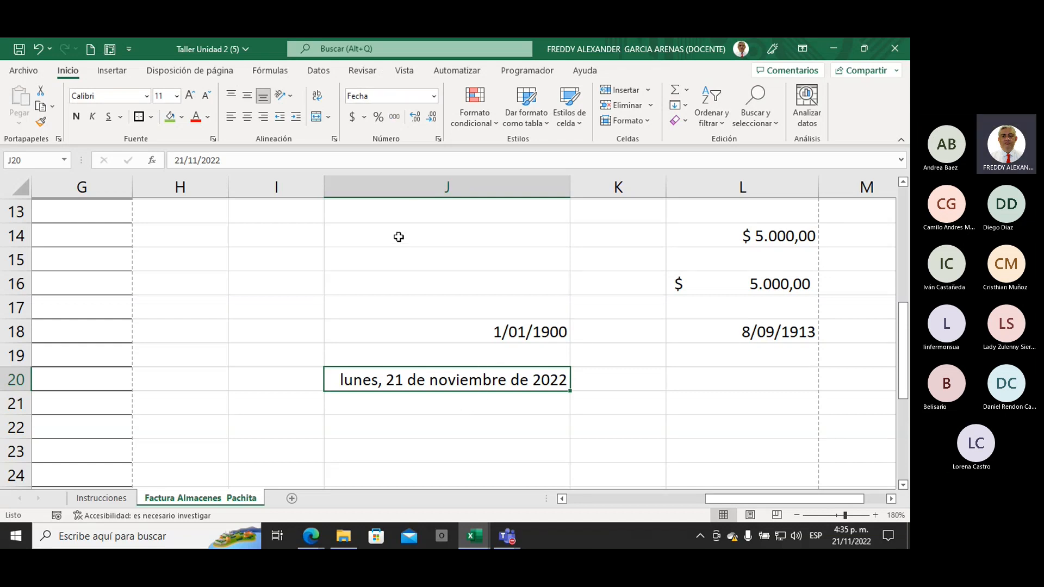
drag(397, 236, 710, 387)
scroll(662, 382, up, 2)
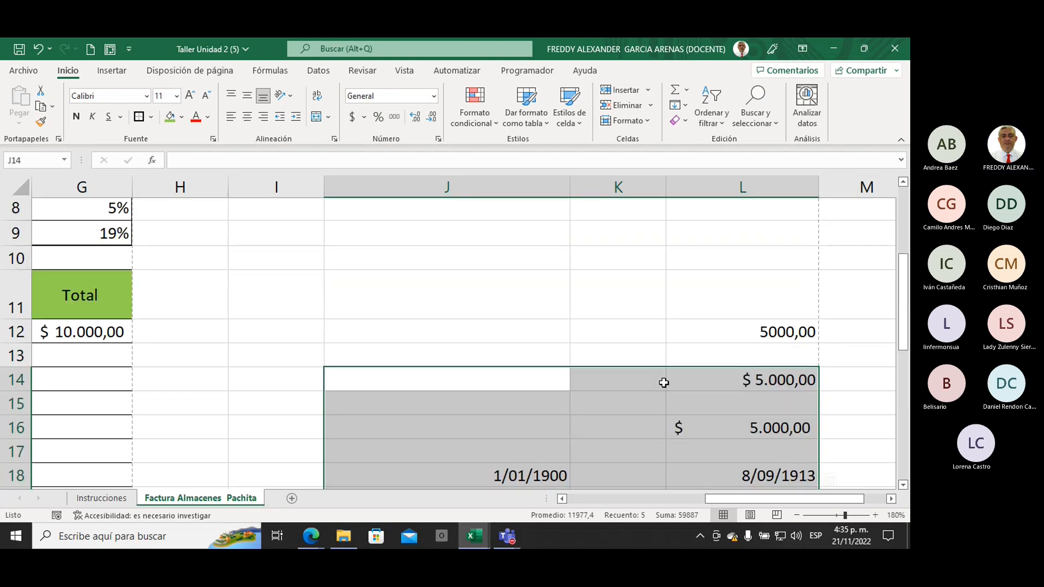
scroll(665, 382, down, 1)
scroll(664, 382, down, 1)
drag(478, 259, 738, 451)
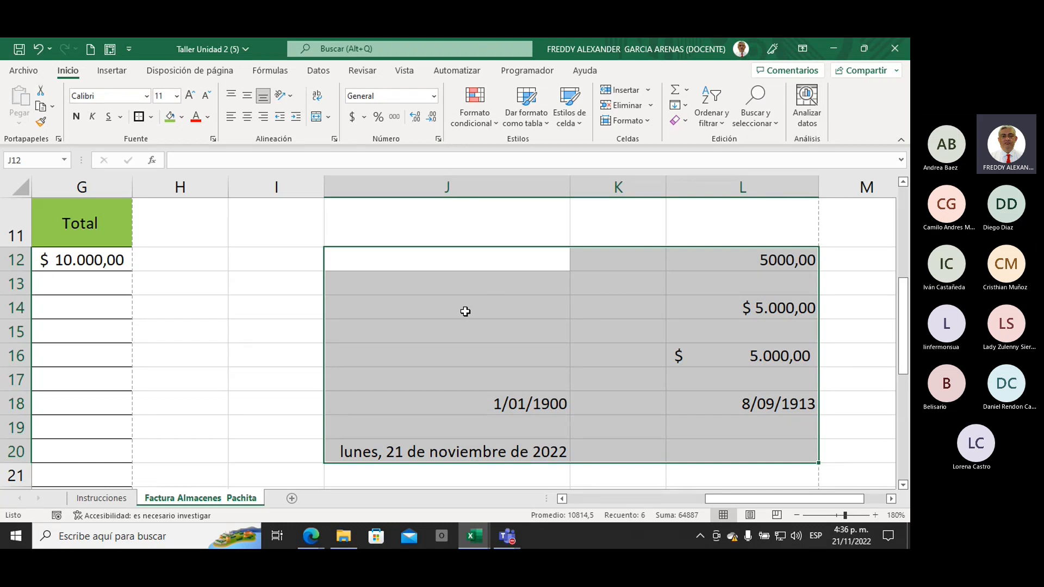
Enter the sample value 5000 in cell J14.
click(522, 311)
text(50p00)
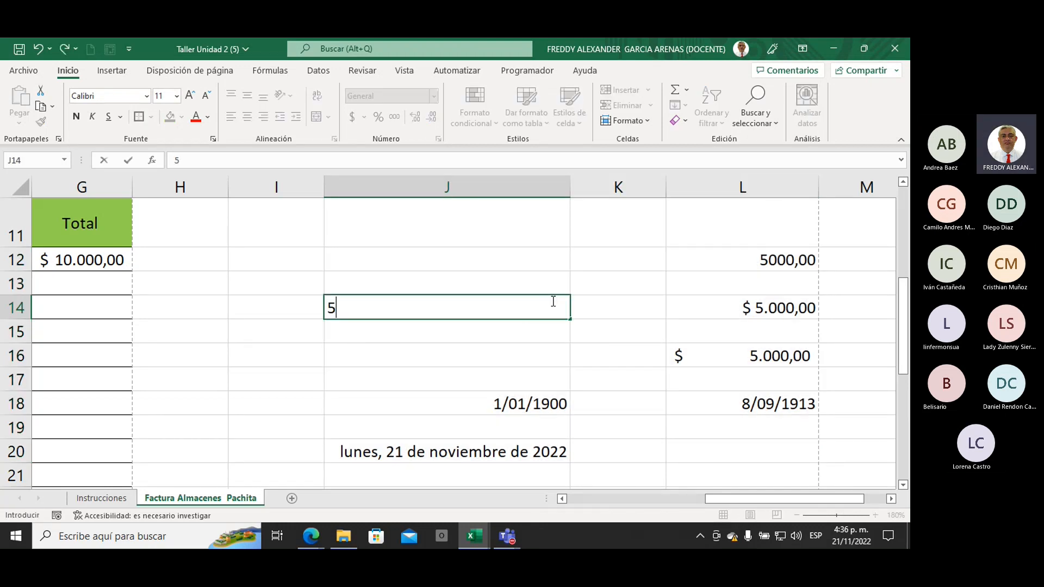
key(BackSpace)
key(BackSpace)
key(BackSpace)
text(00)
click(433, 353)
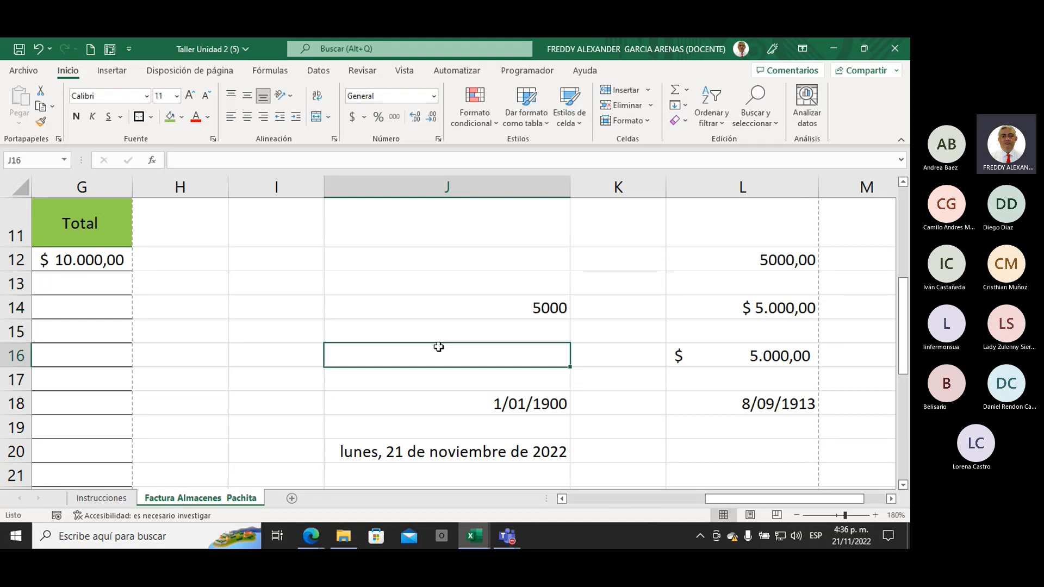
Apply the Contabilidad format to the 5000 in cell J14 and return it to General.
click(453, 315)
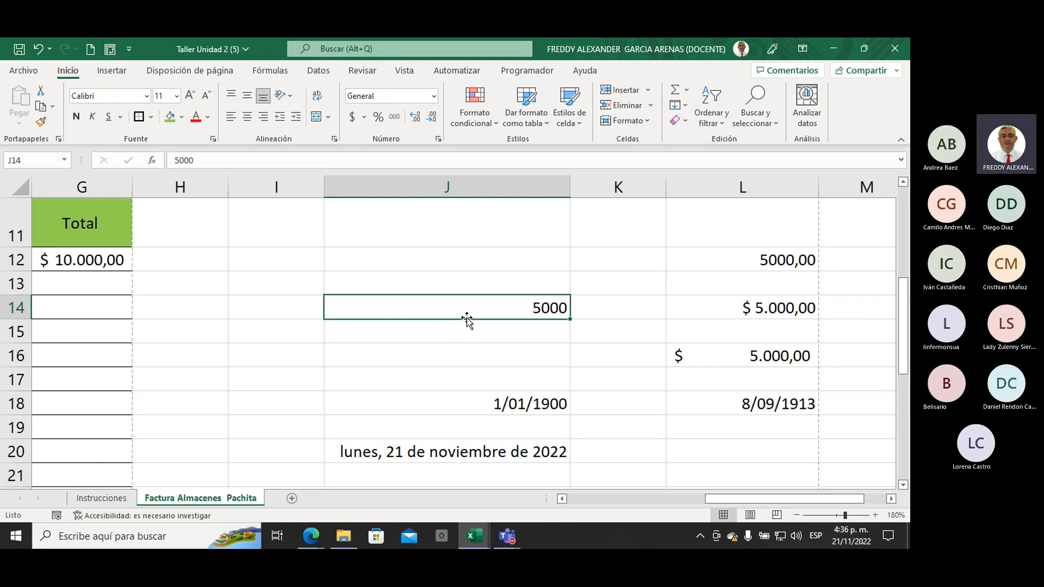
click(352, 118)
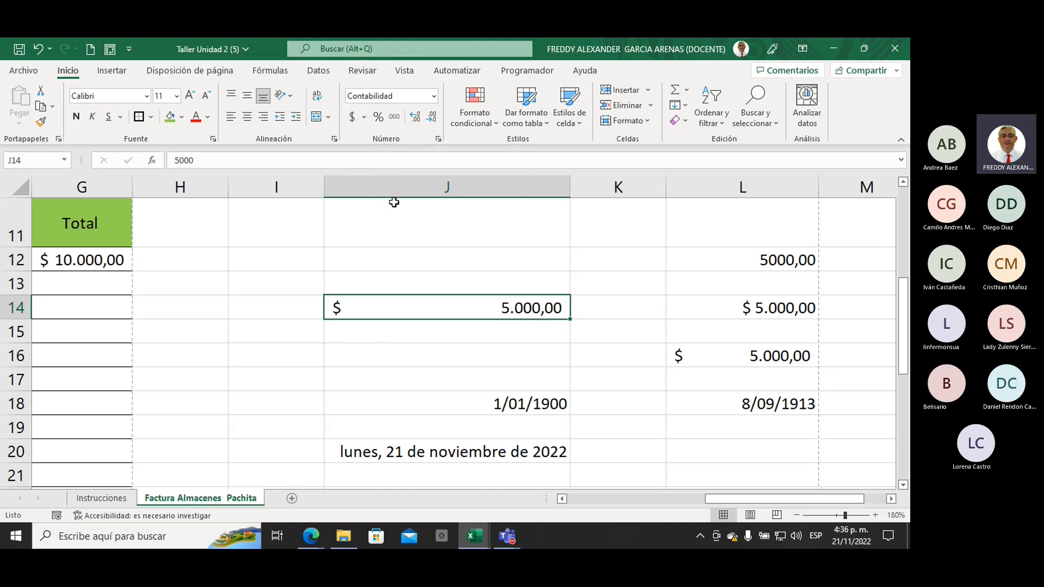
click(434, 96)
click(404, 111)
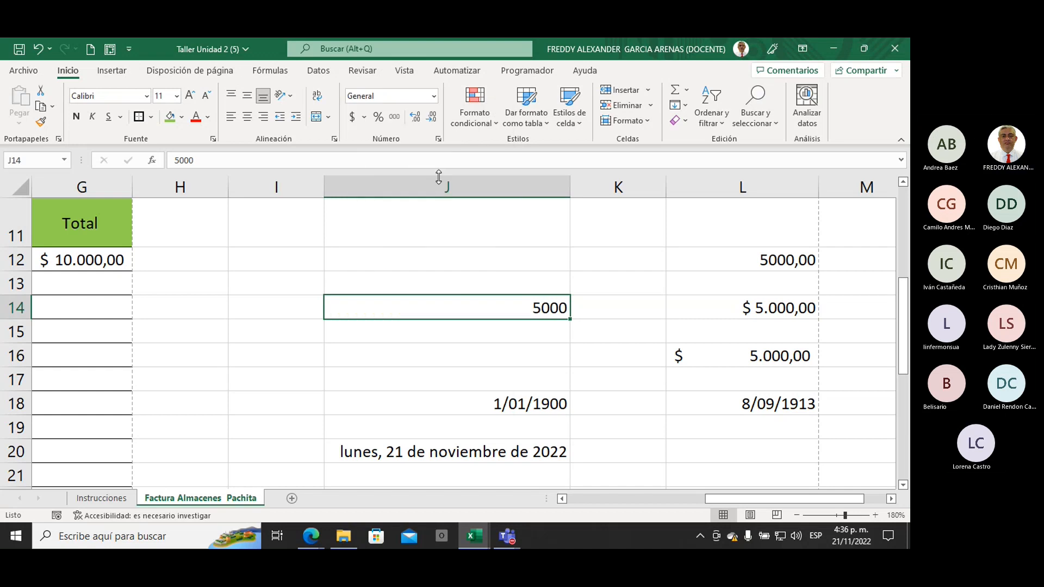
Apply the thousands separator style to cell J14 and remove both of its decimals.
click(396, 121)
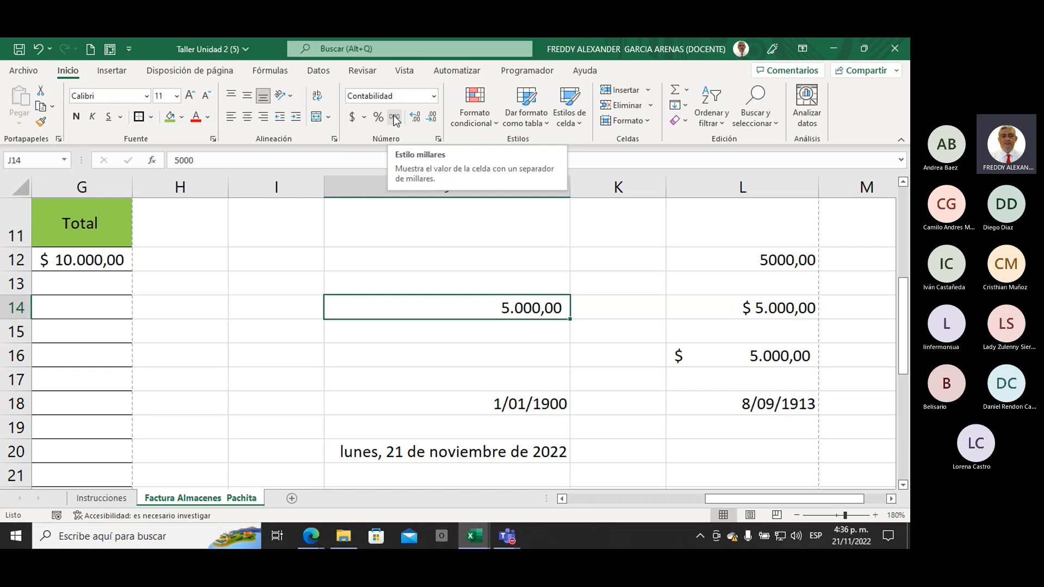
click(429, 119)
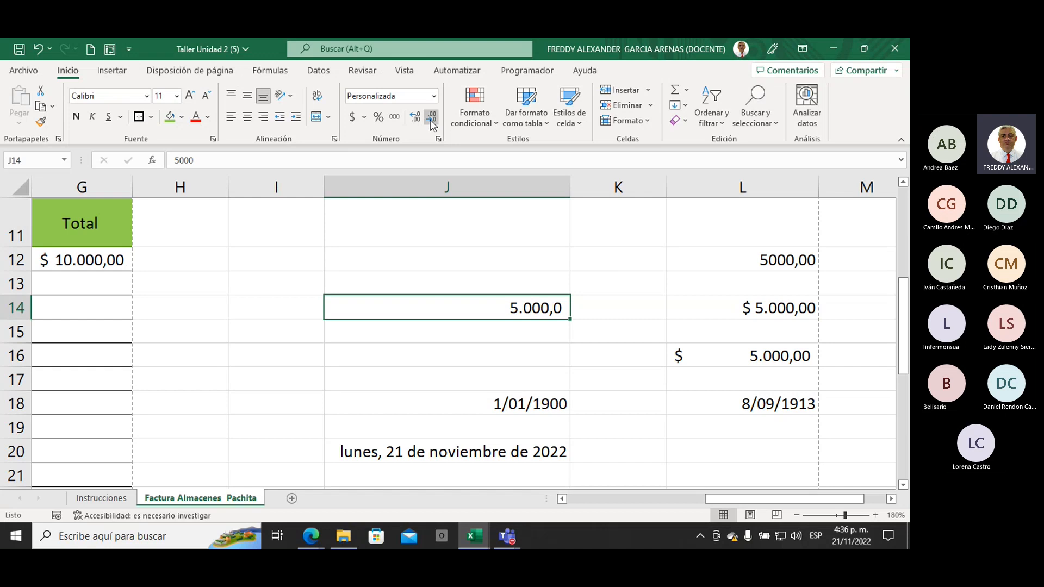
click(429, 119)
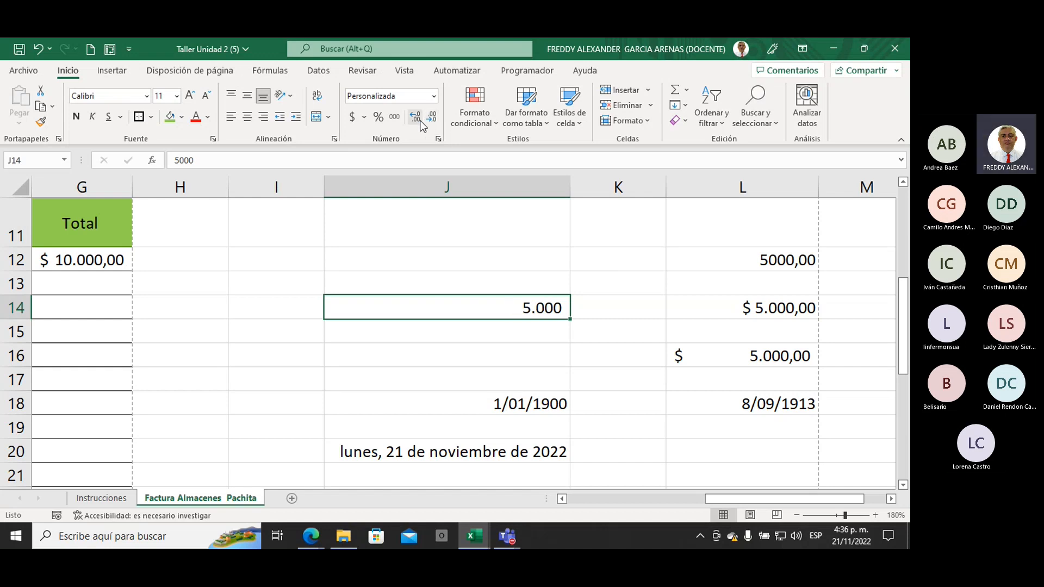
Increase the decimals shown in cell J14 to three and reduce them to one.
click(413, 117)
click(412, 117)
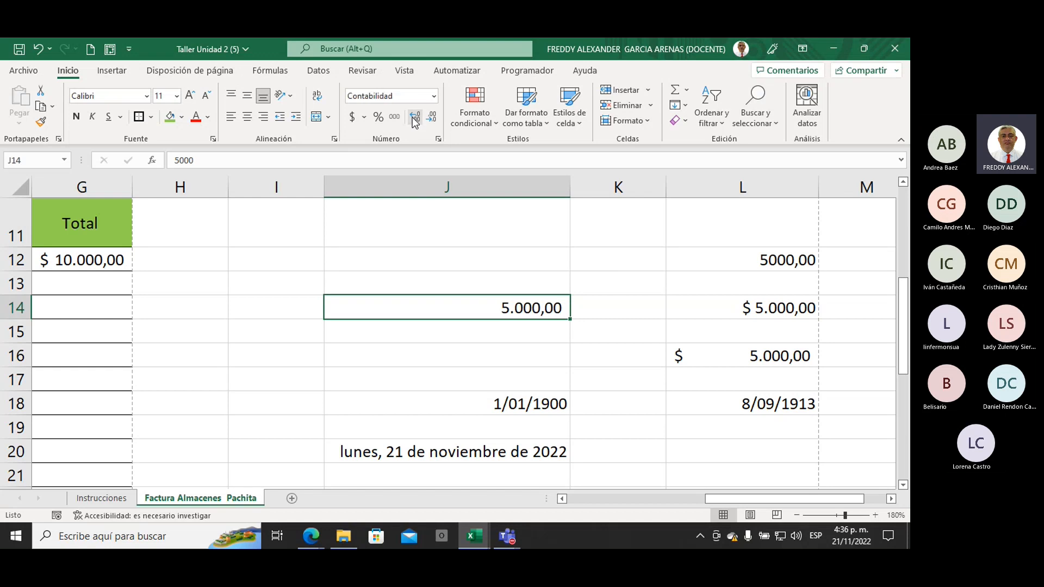
click(413, 117)
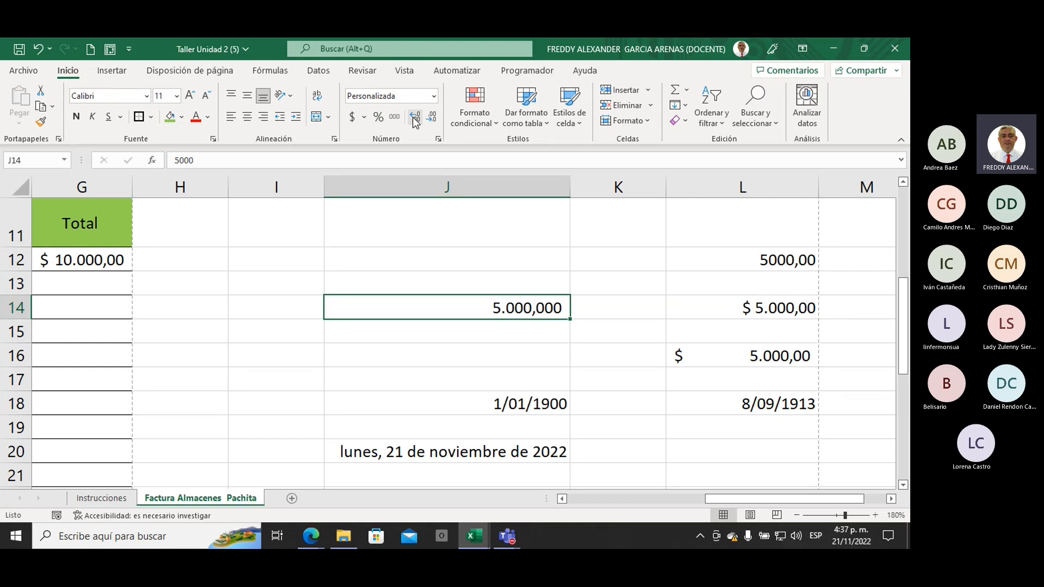
click(433, 120)
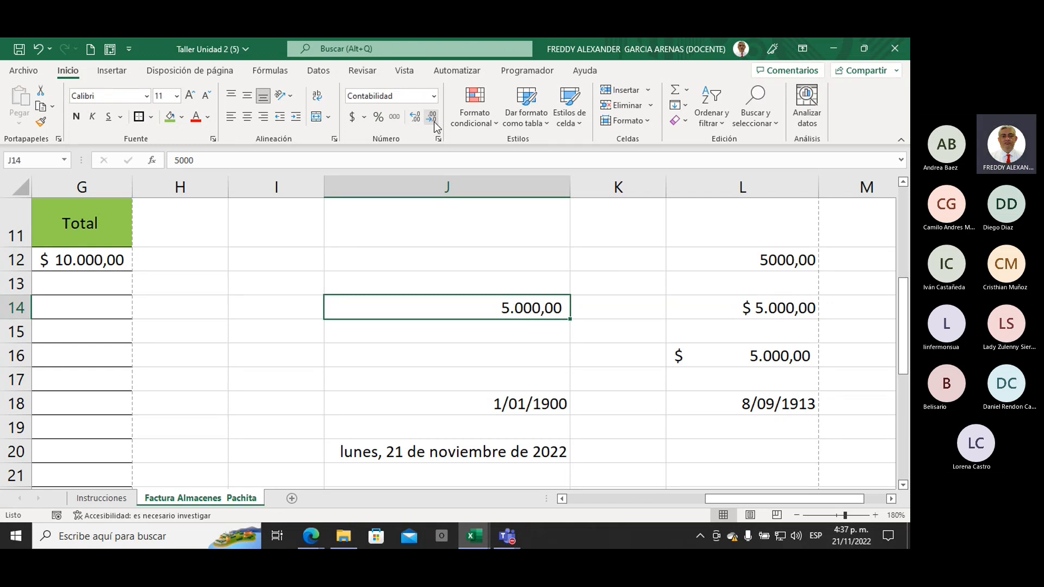
click(433, 121)
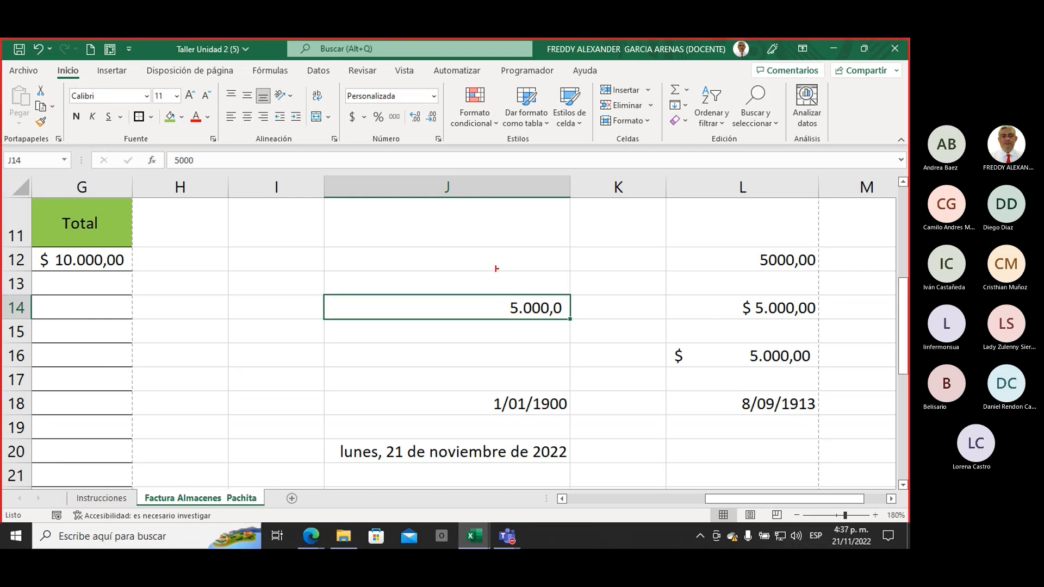
mouse_move(341, 107)
mouse_down()
mouse_move(411, 106)
mouse_move(397, 84)
mouse_move(330, 98)
mouse_move(339, 109)
mouse_up()
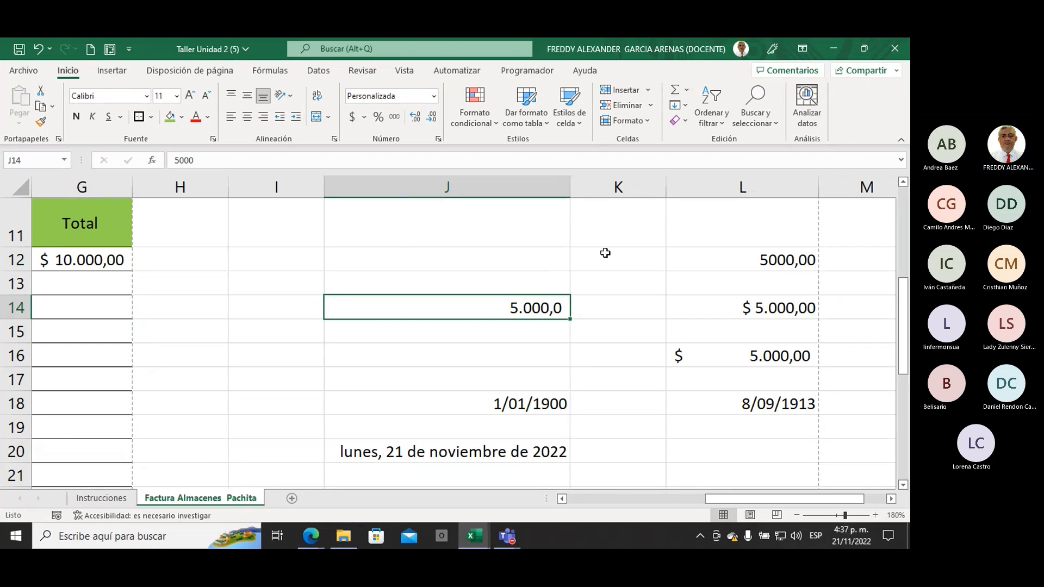
Enter the sample value 1000000 in cell J24, below the date samples.
scroll(605, 252, down, 1)
scroll(605, 252, down, 3)
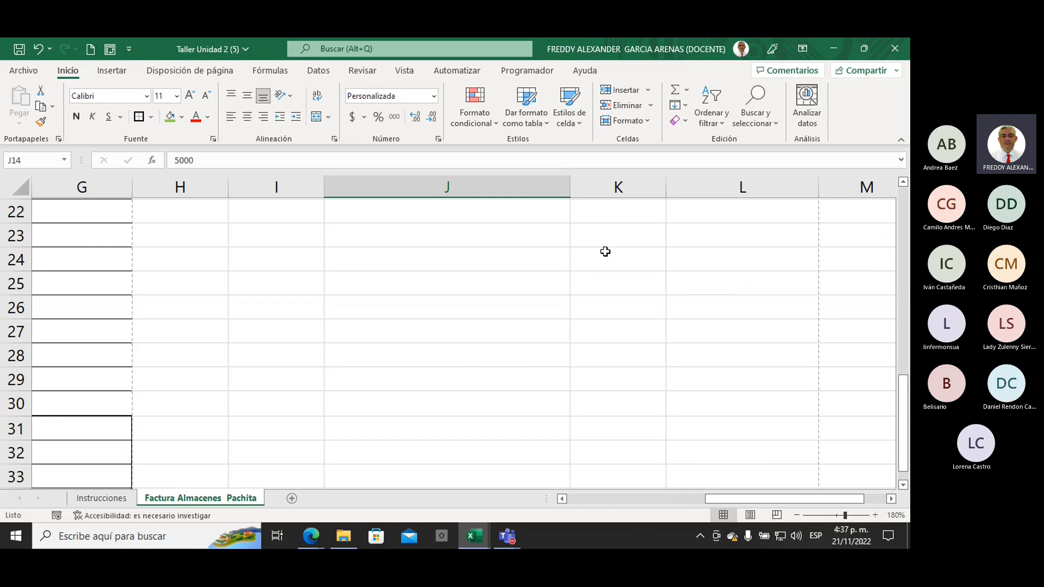
click(479, 259)
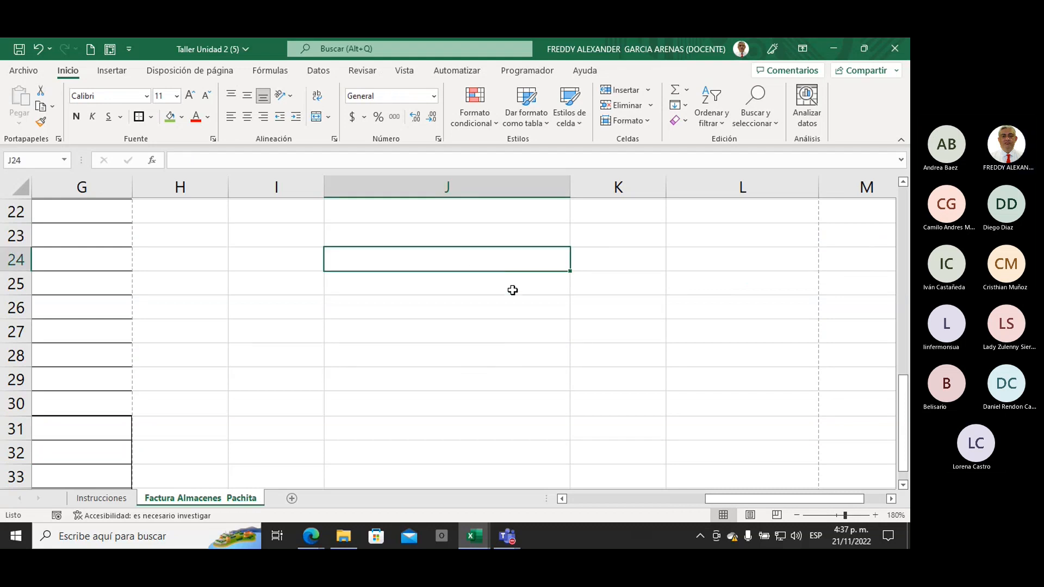
text(100000)
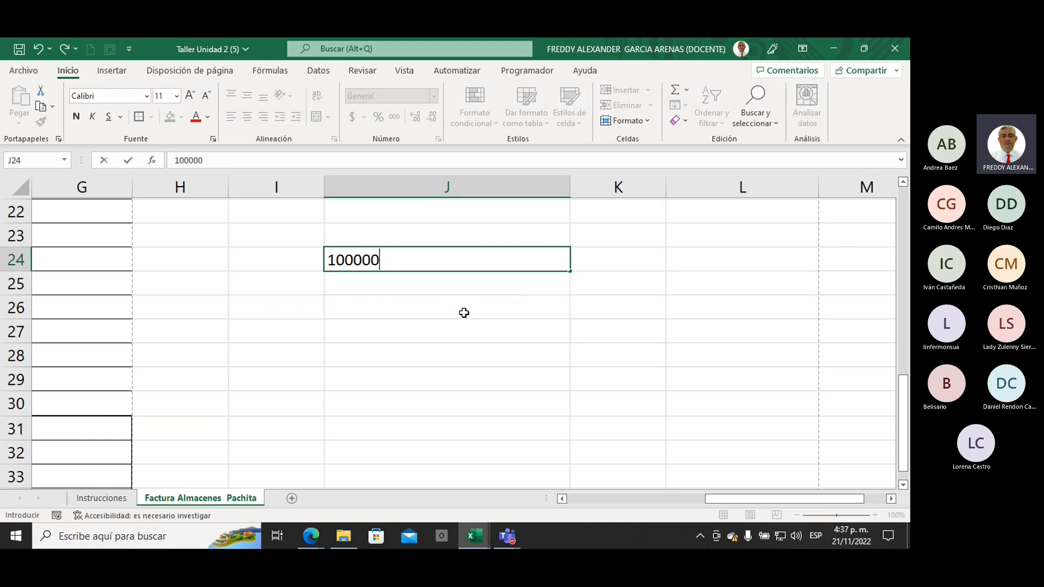
text(0)
click(475, 303)
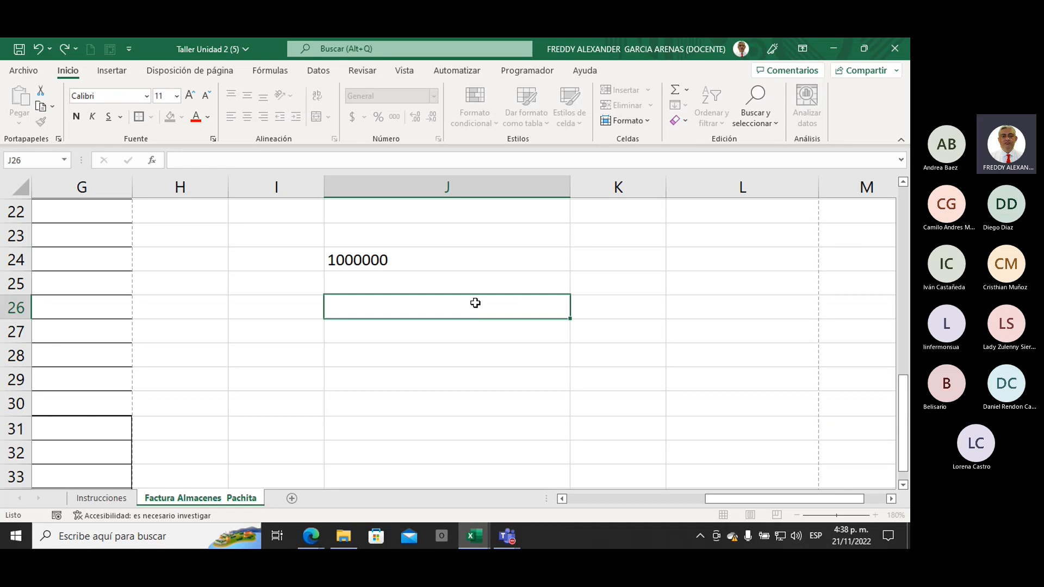
Apply the thousands separator style to cell J24 and reduce it to zero decimals.
click(483, 265)
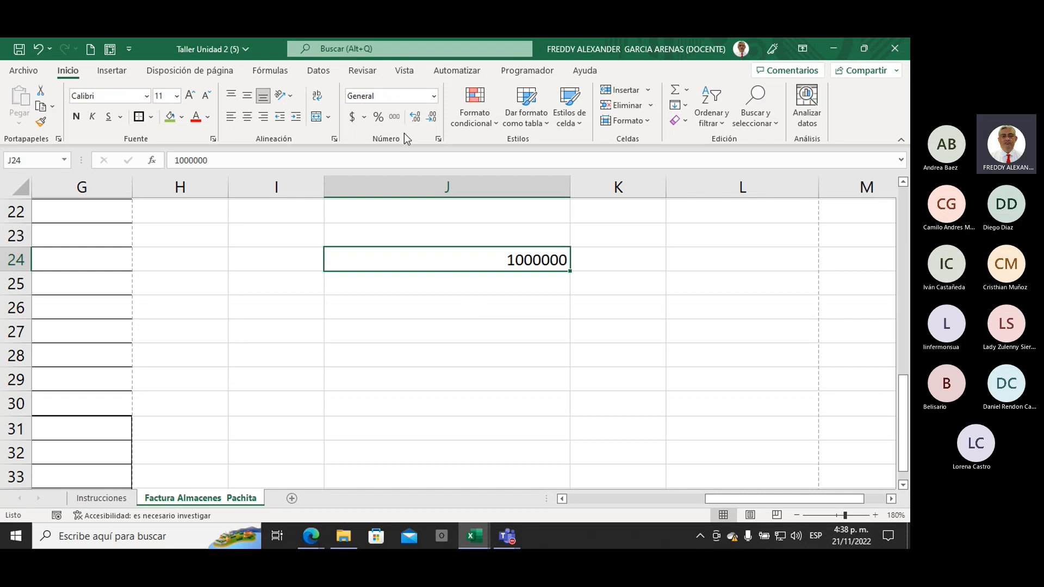
click(394, 117)
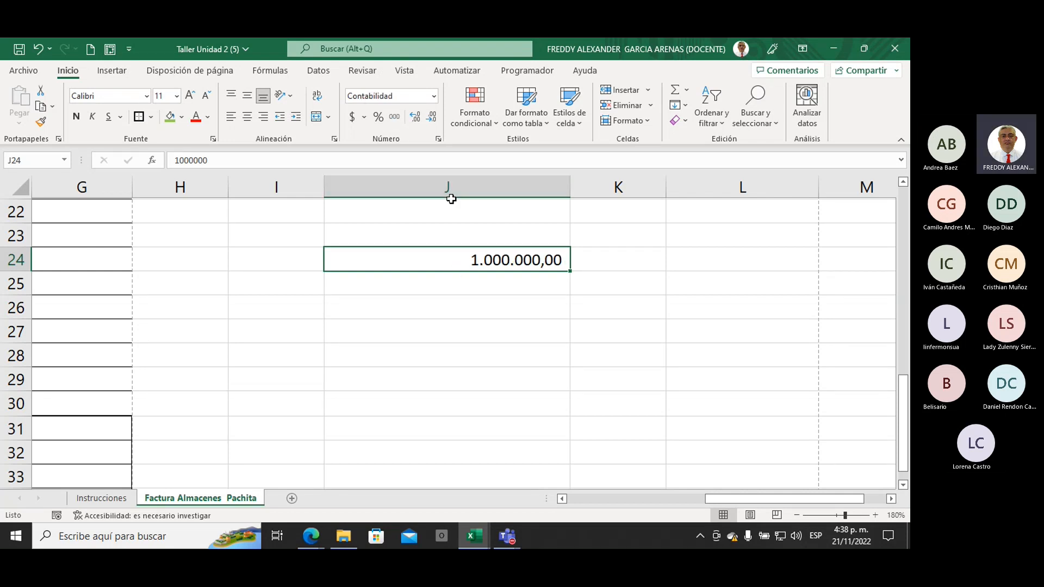
click(432, 119)
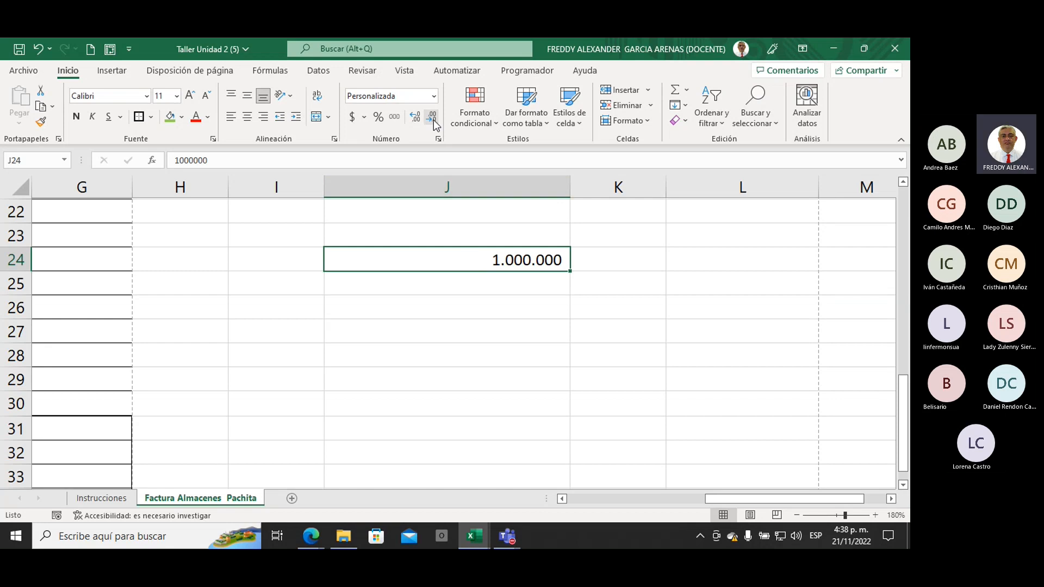
click(659, 364)
Open the full cell format settings for cell J24 and bring up the start of the custom format code list.
click(488, 256)
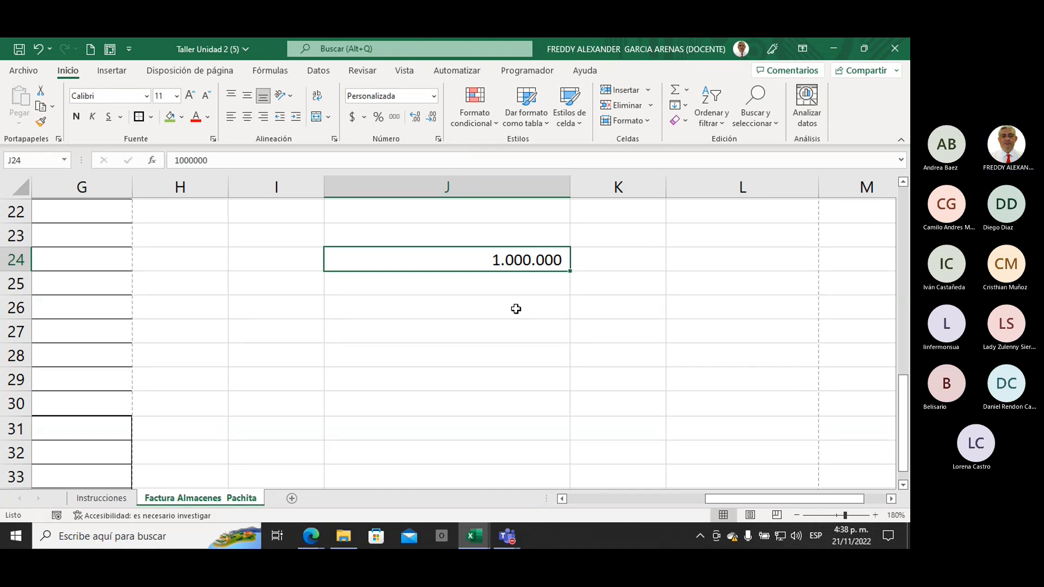
click(435, 98)
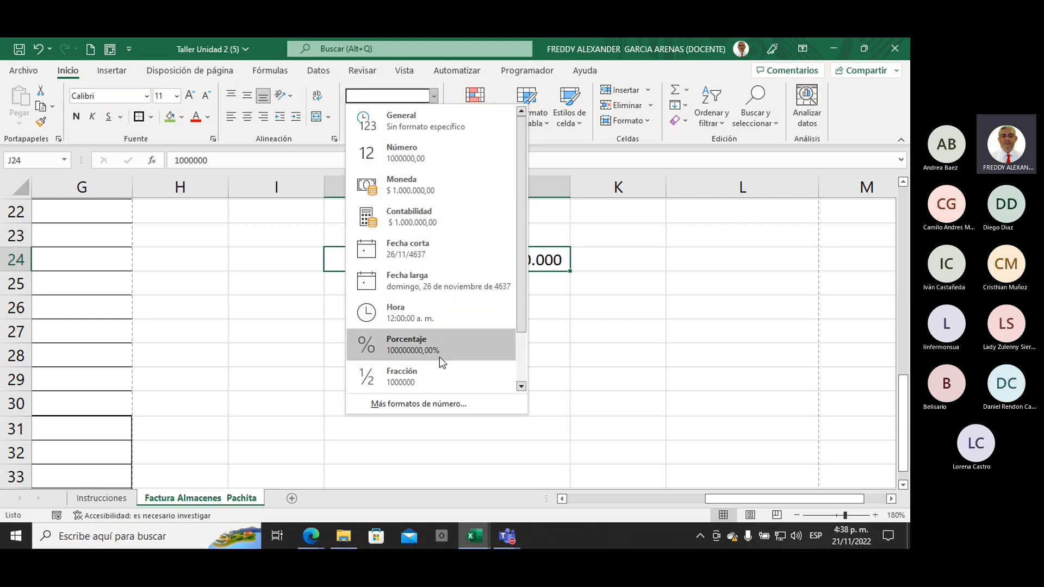
click(431, 404)
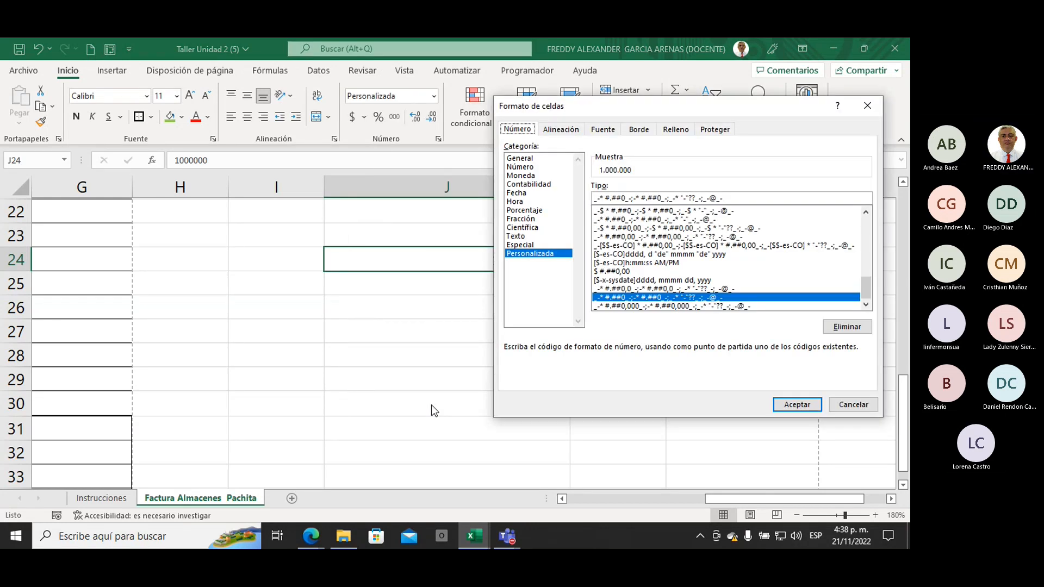
drag(598, 106, 389, 83)
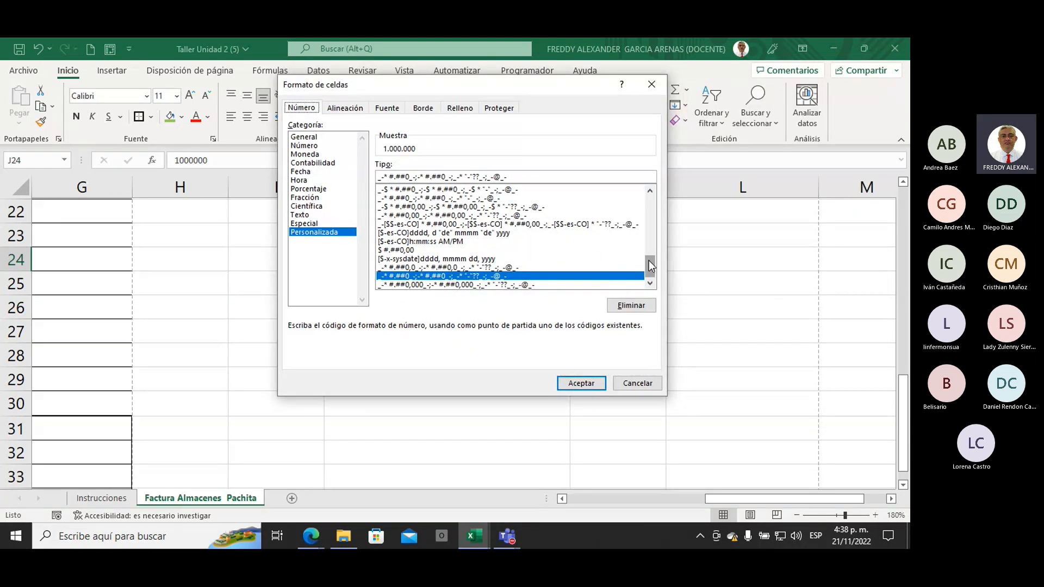
drag(648, 260, 648, 196)
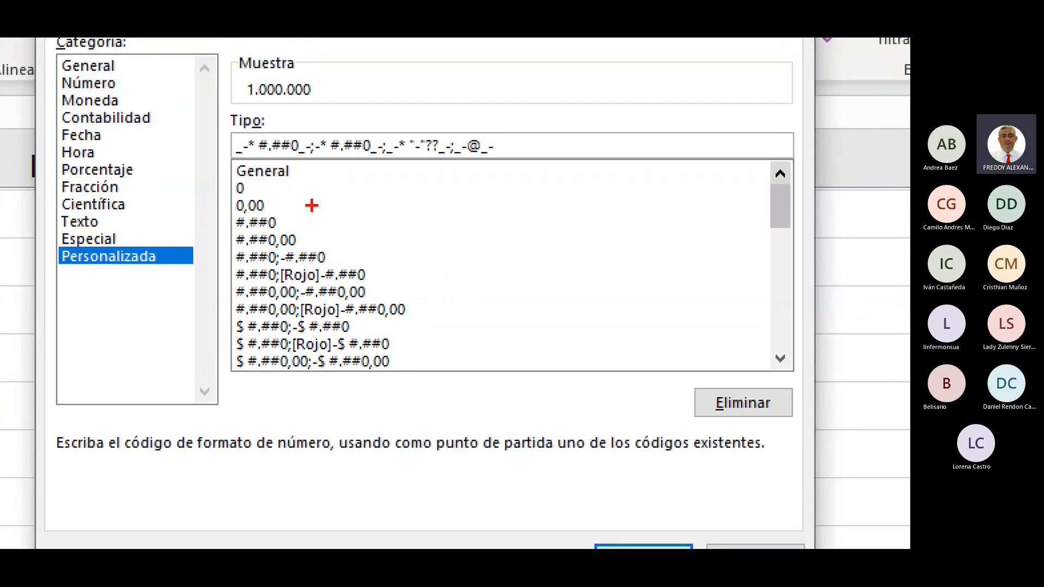
drag(523, 205, 360, 269)
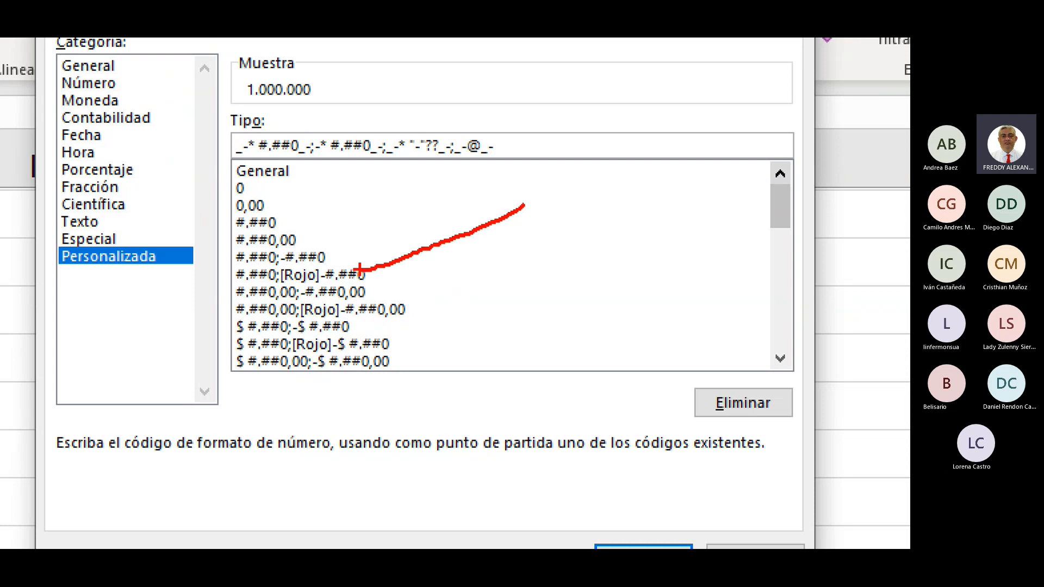
mouse_move(400, 230)
mouse_down()
mouse_move(360, 269)
mouse_move(401, 277)
mouse_up()
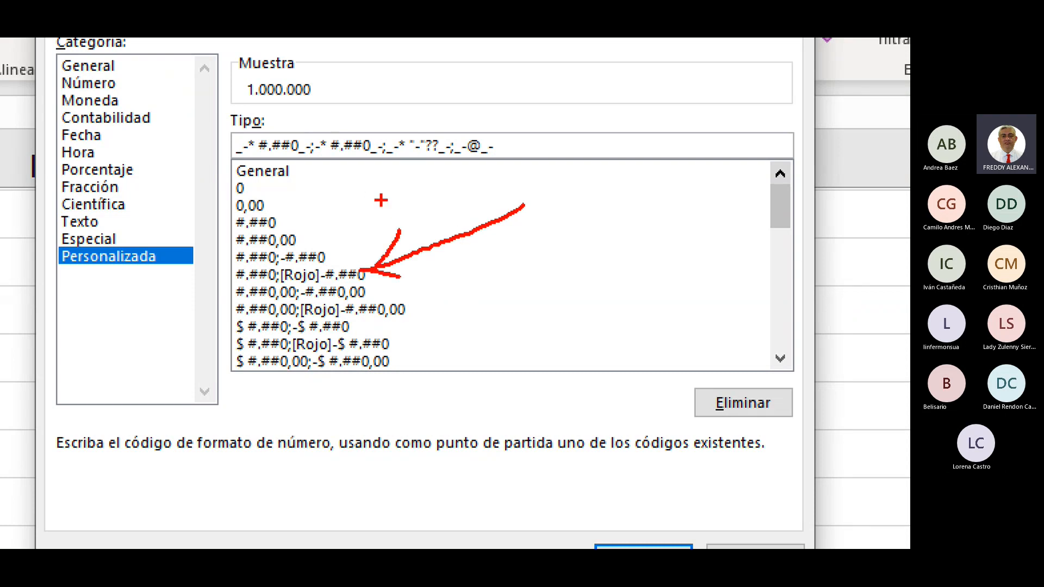
mouse_move(552, 128)
mouse_down()
mouse_move(558, 191)
mouse_move(321, 90)
mouse_move(281, 39)
mouse_move(218, 43)
mouse_move(261, 108)
mouse_move(322, 84)
mouse_up()
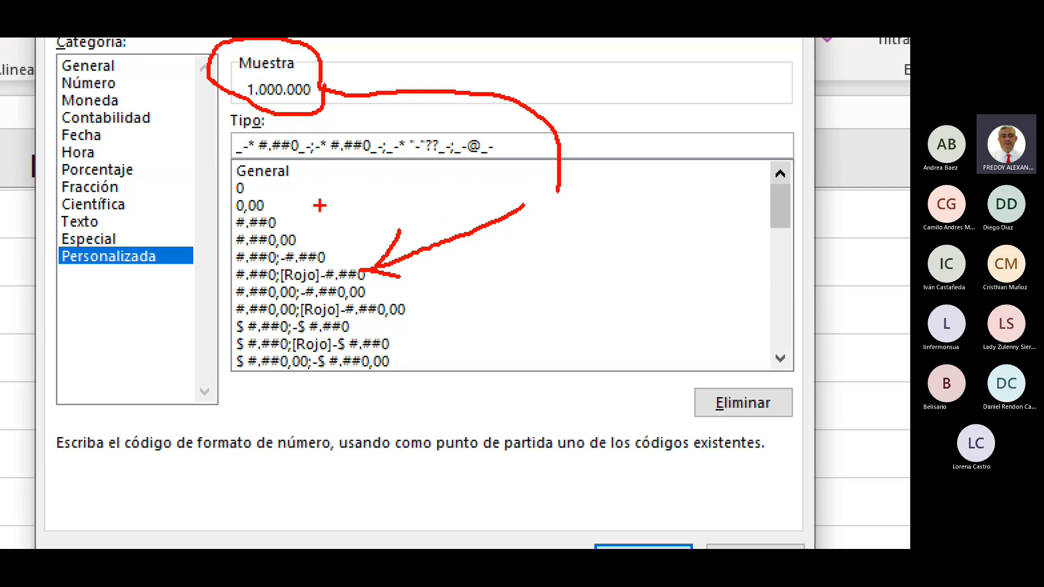
key(Escape)
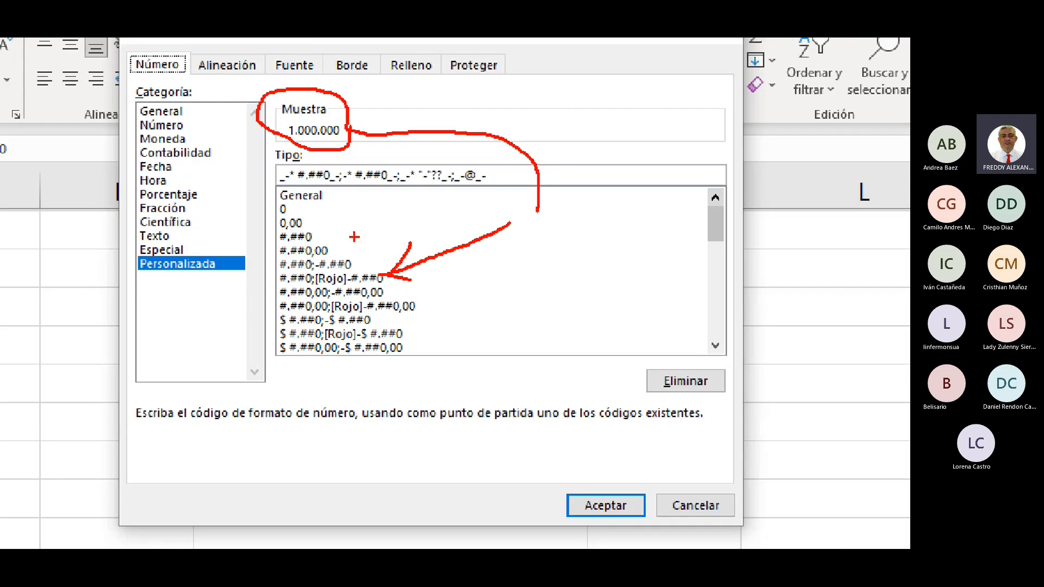
Choose the custom format code $ #.##0;-$ #.##0 for cell J24.
click(401, 268)
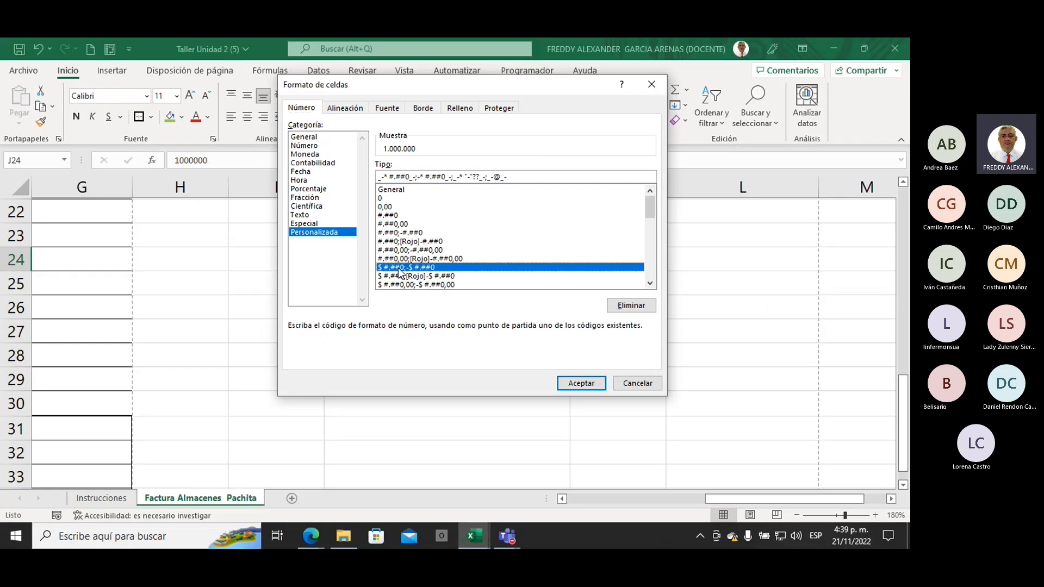
key(ctrl+1)
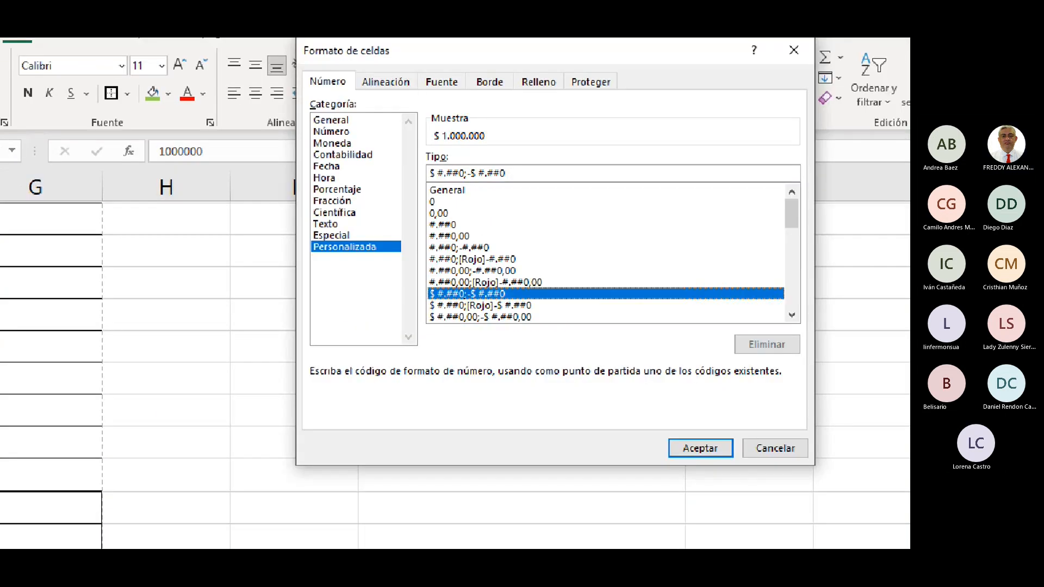
click(482, 327)
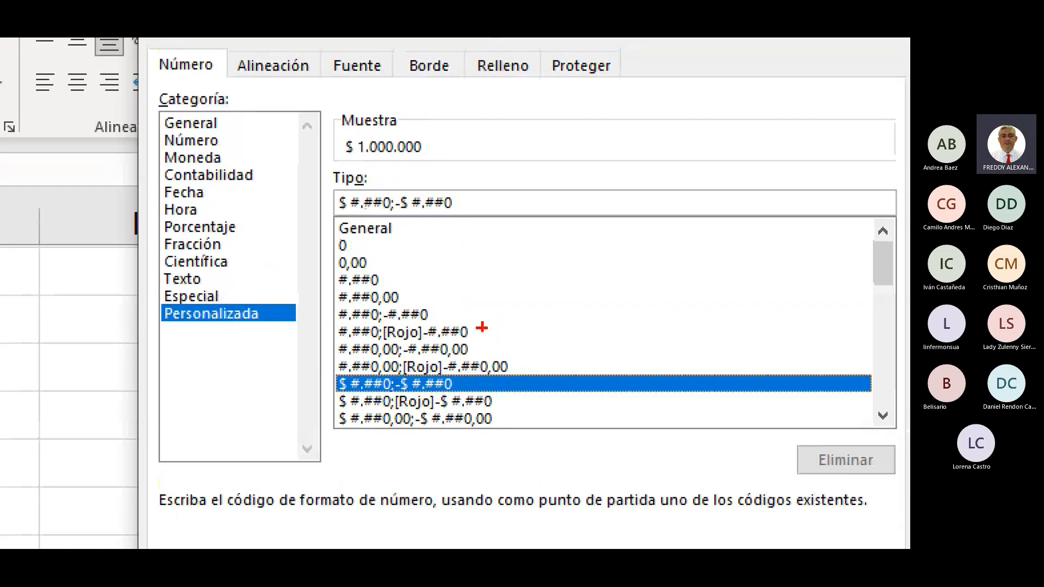
mouse_move(510, 378)
mouse_down()
mouse_move(554, 174)
mouse_move(426, 108)
mouse_move(412, 134)
mouse_move(432, 128)
mouse_up()
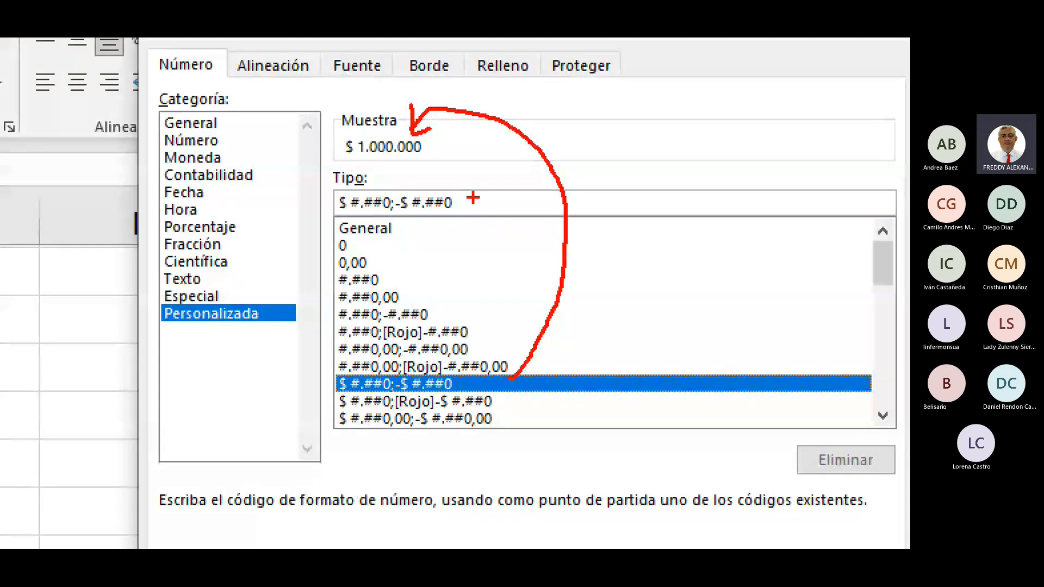
key(Escape)
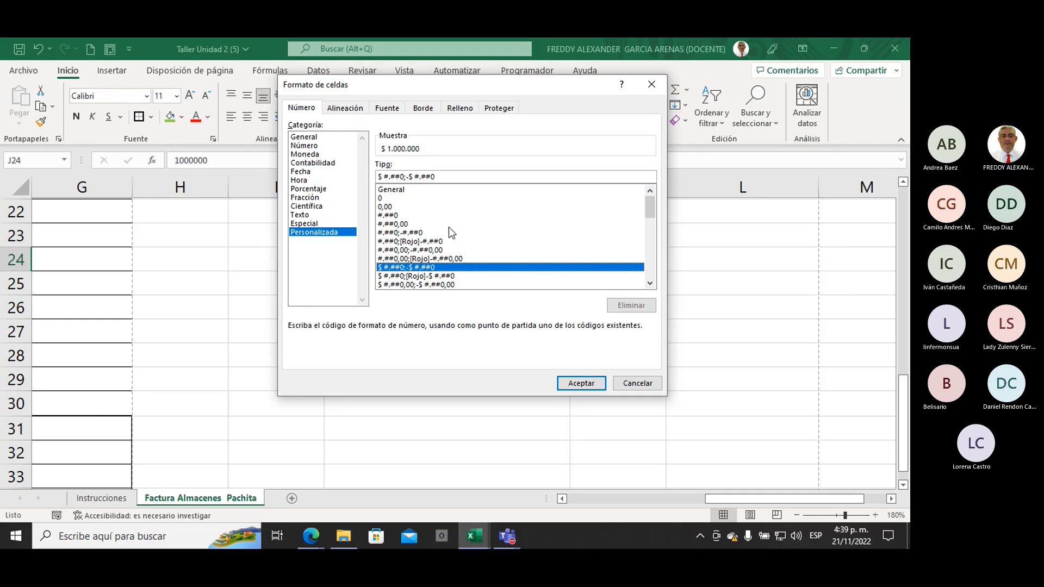
key(ctrl+1)
click(484, 353)
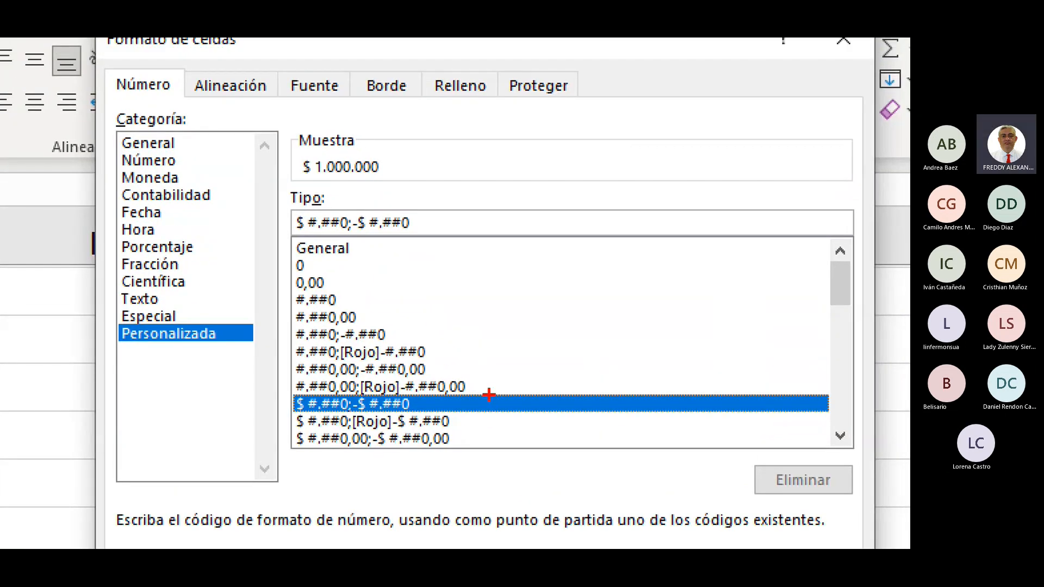
mouse_move(483, 402)
mouse_down()
mouse_move(506, 348)
mouse_move(502, 289)
mouse_move(417, 226)
mouse_move(429, 239)
mouse_up()
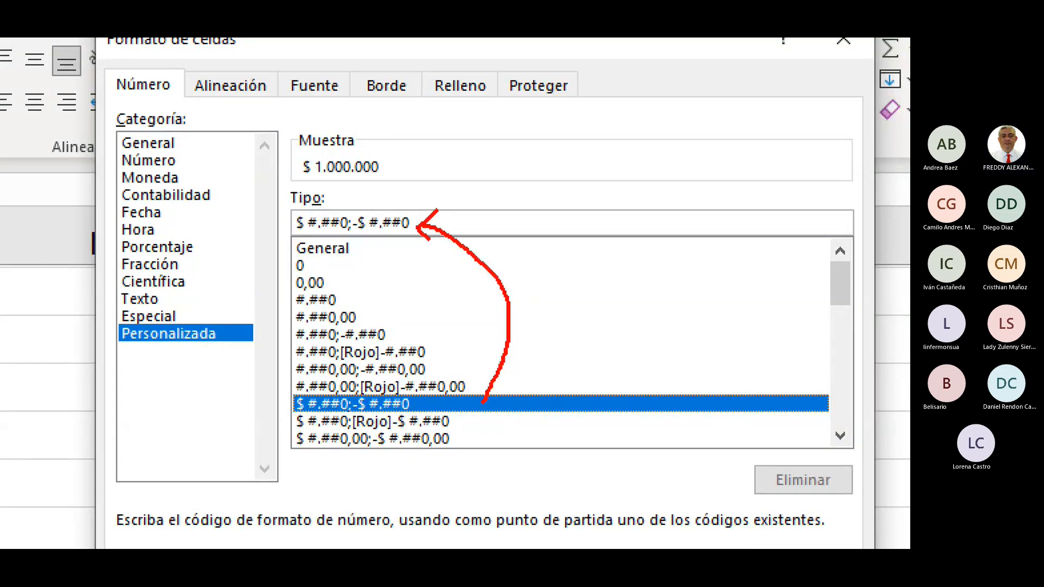
mouse_move(367, 126)
mouse_down()
mouse_move(287, 116)
mouse_move(360, 184)
mouse_move(364, 132)
mouse_up()
mouse_move(218, 231)
mouse_down()
mouse_move(265, 201)
mouse_move(284, 202)
mouse_move(270, 224)
mouse_up()
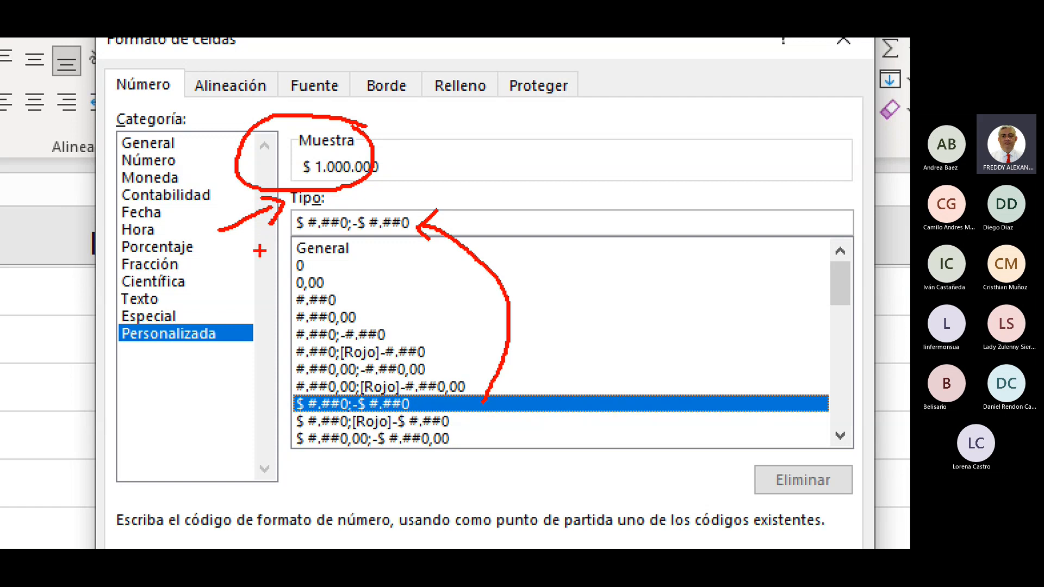
drag(295, 234, 416, 240)
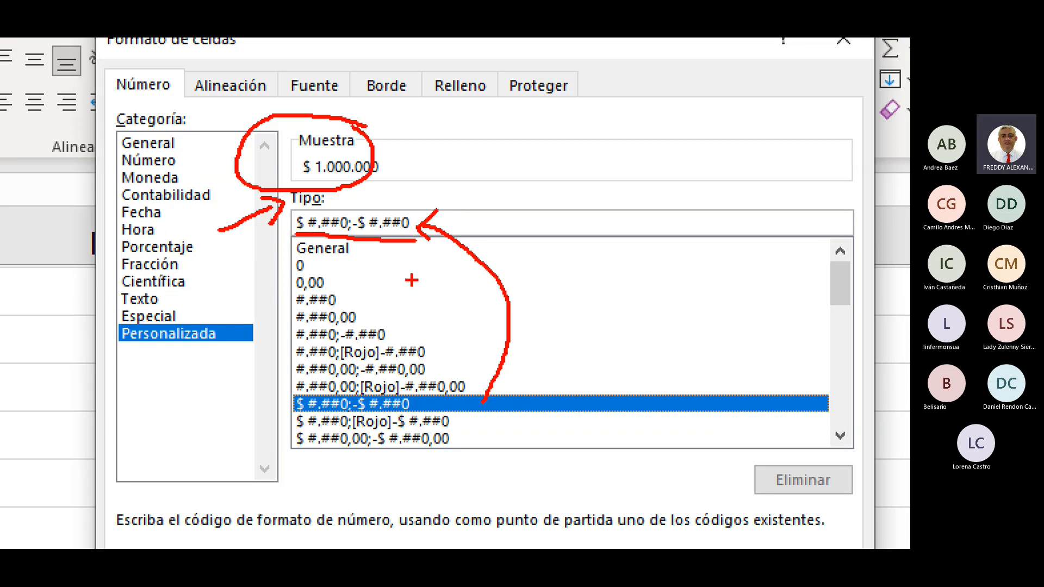
key(Escape)
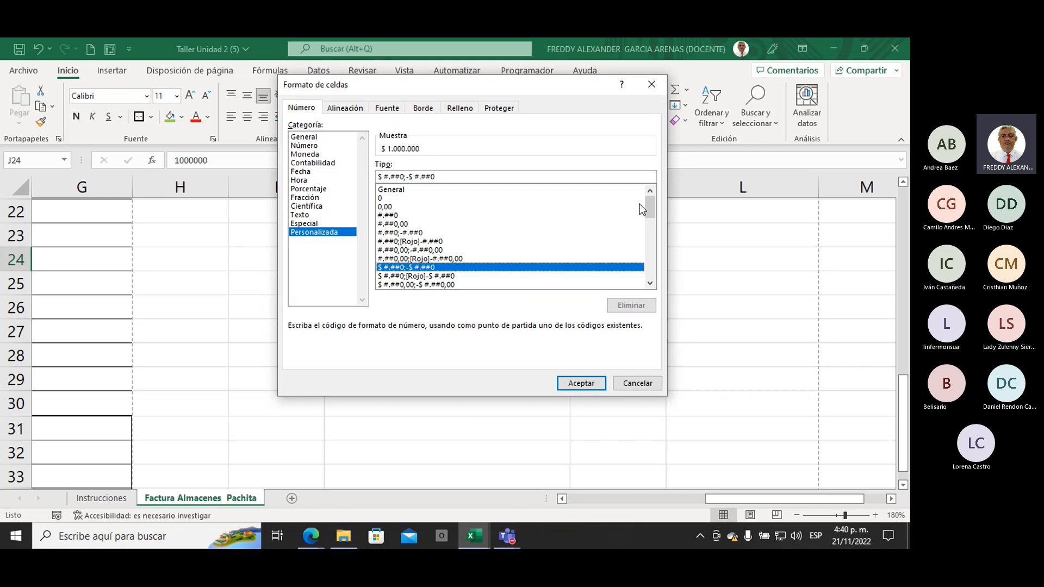
mouse_move(648, 205)
mouse_down()
mouse_move(651, 274)
mouse_move(648, 220)
mouse_up()
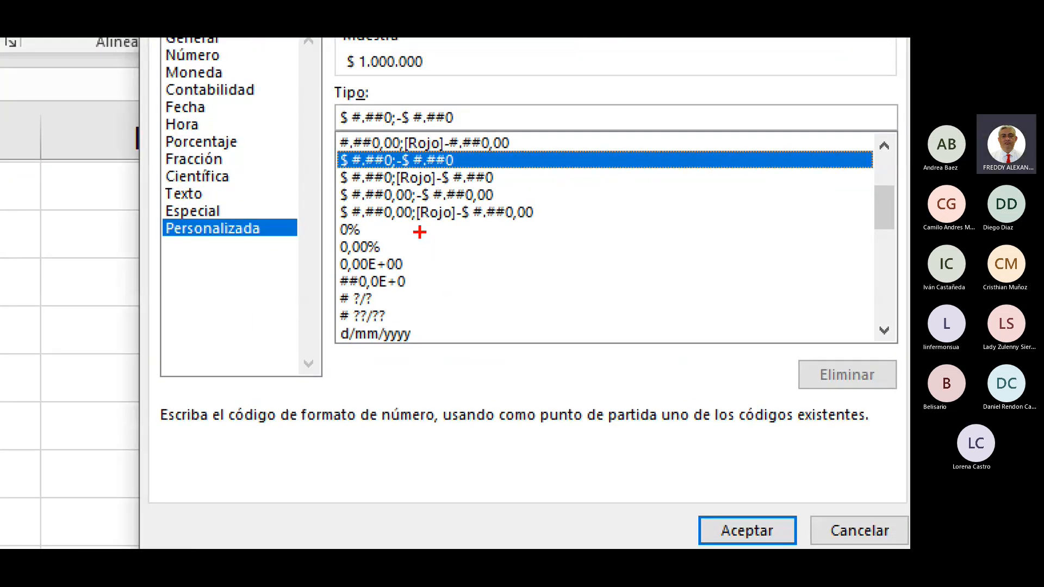
drag(418, 228, 451, 223)
mouse_move(478, 264)
mouse_down()
mouse_move(463, 218)
mouse_move(477, 235)
mouse_up()
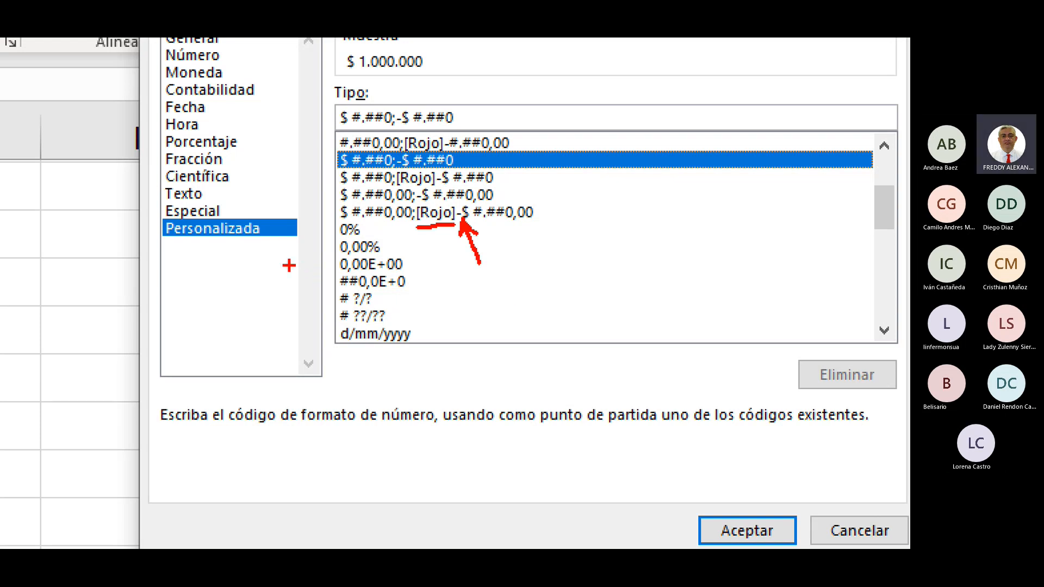
mouse_move(290, 266)
mouse_down()
mouse_move(337, 219)
mouse_move(332, 239)
mouse_up()
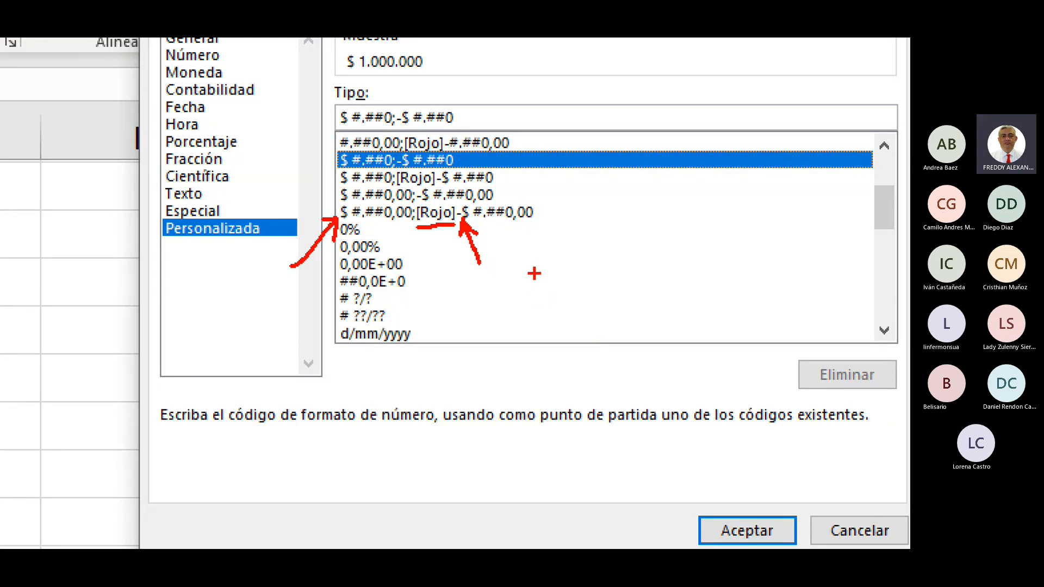
drag(536, 262, 490, 223)
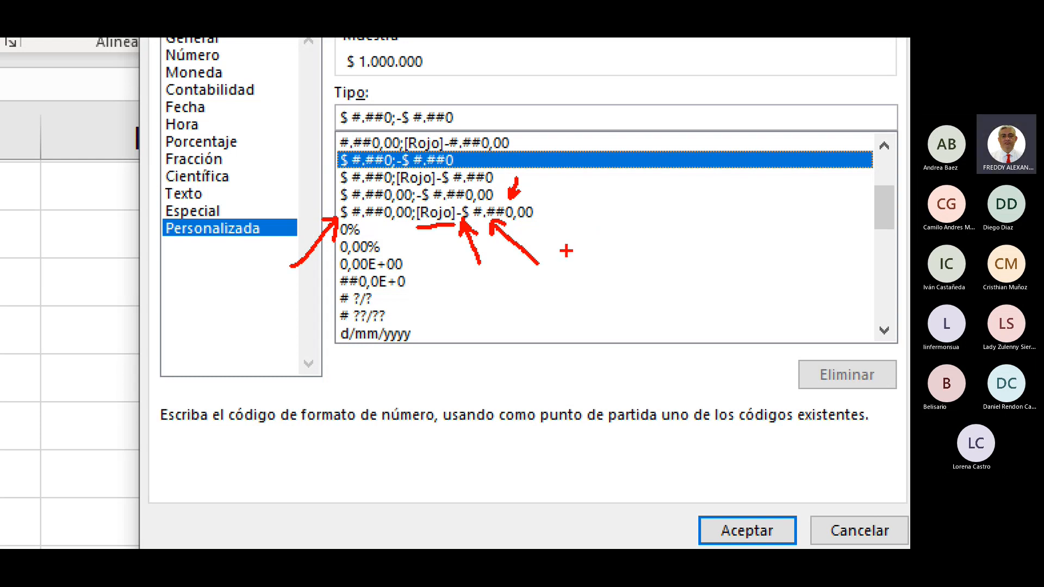
drag(568, 251, 522, 227)
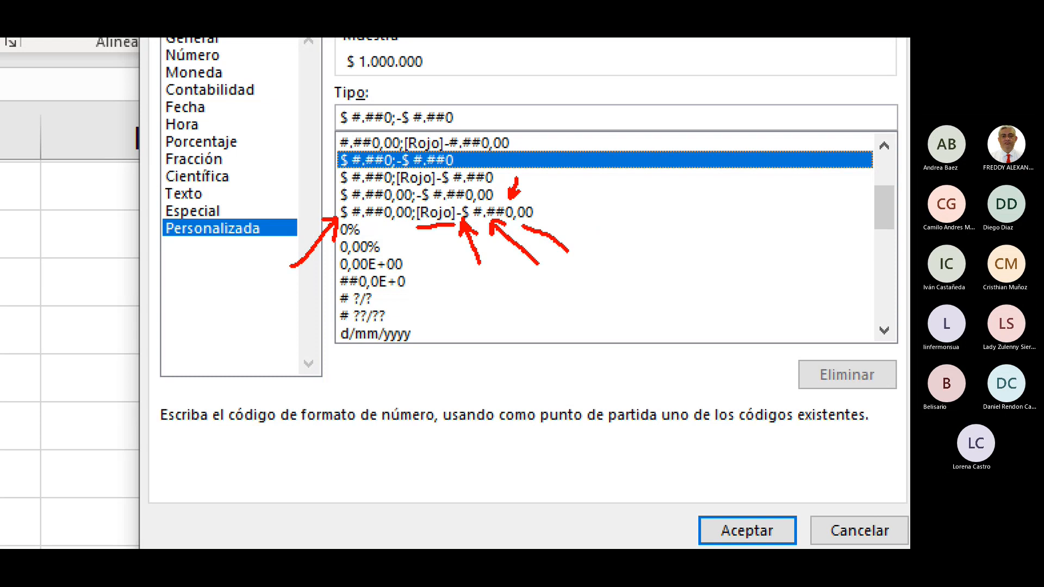
drag(536, 176, 536, 195)
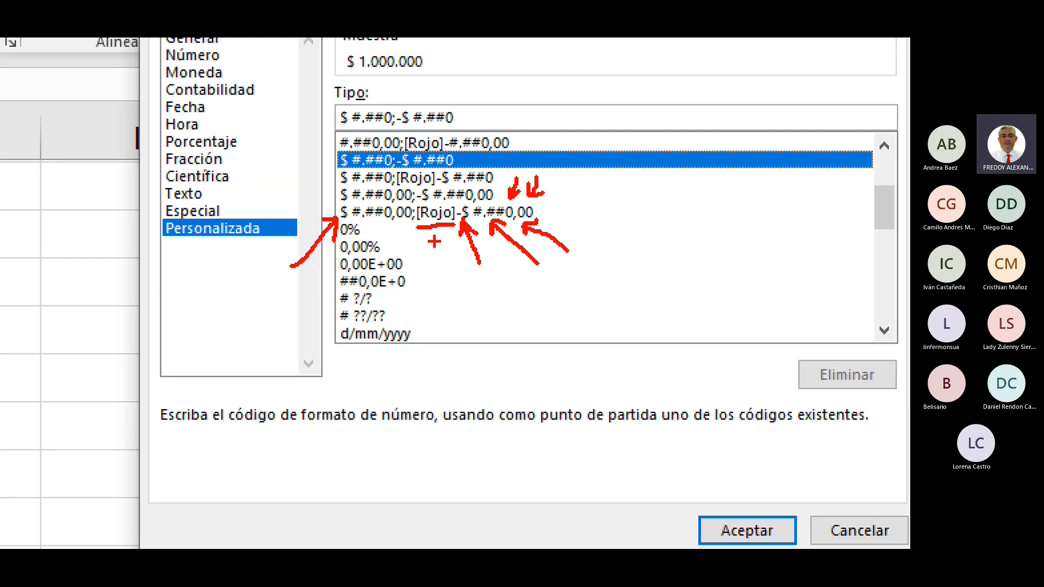
drag(449, 305, 458, 234)
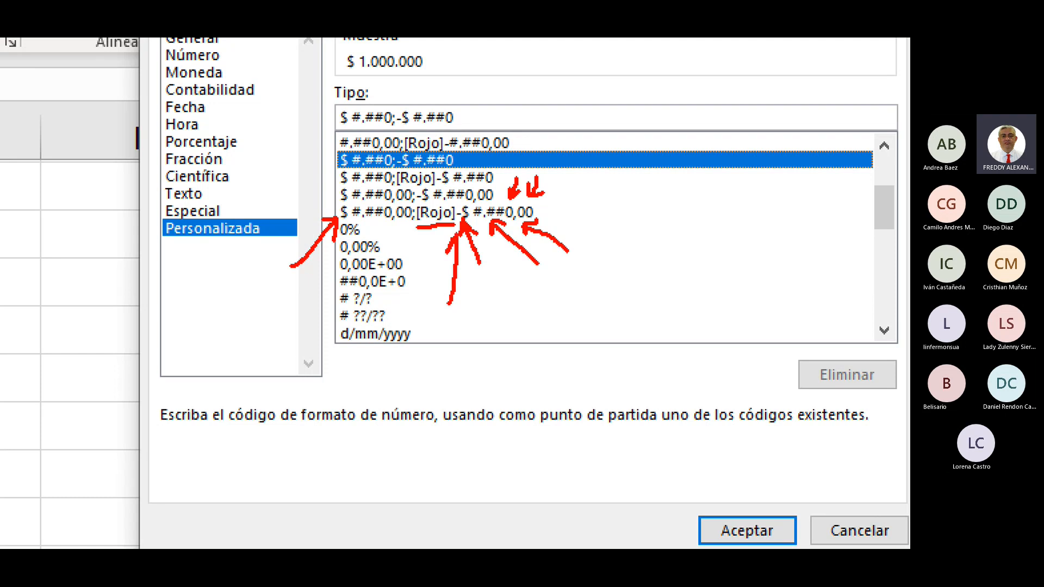
mouse_move(419, 280)
mouse_down()
mouse_move(410, 231)
mouse_move(373, 220)
mouse_move(373, 235)
mouse_up()
drag(367, 226, 387, 226)
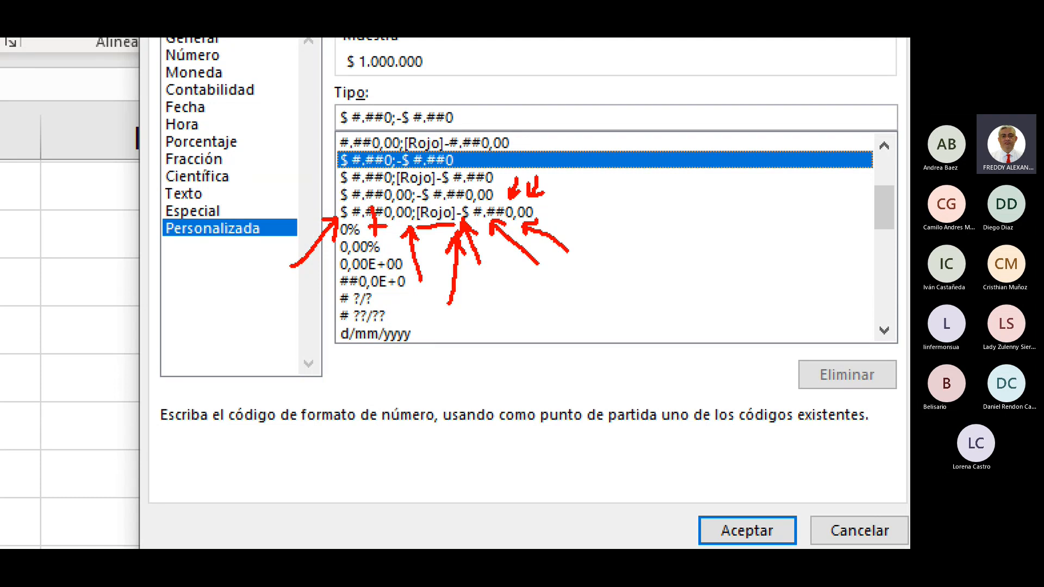
drag(454, 211, 481, 209)
key(Escape)
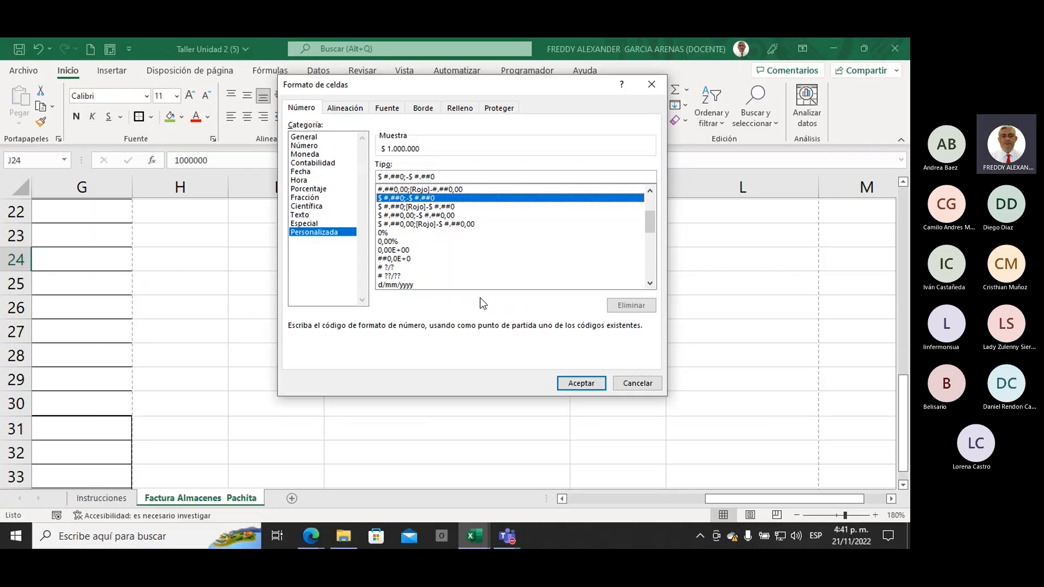
Apply the chosen custom format to cell J24 and change the cell's value to -1000000.
click(576, 387)
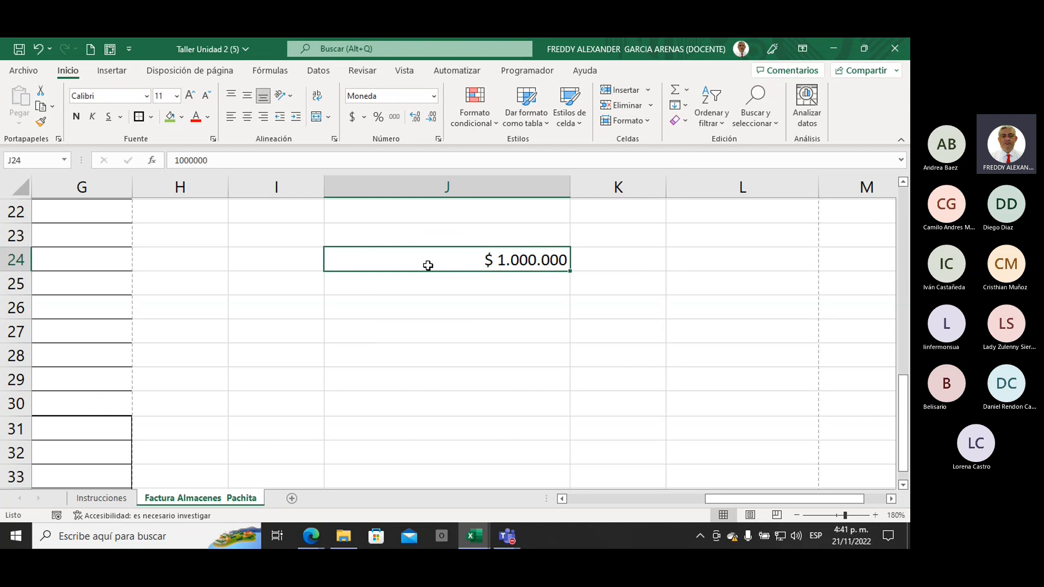
click(175, 161)
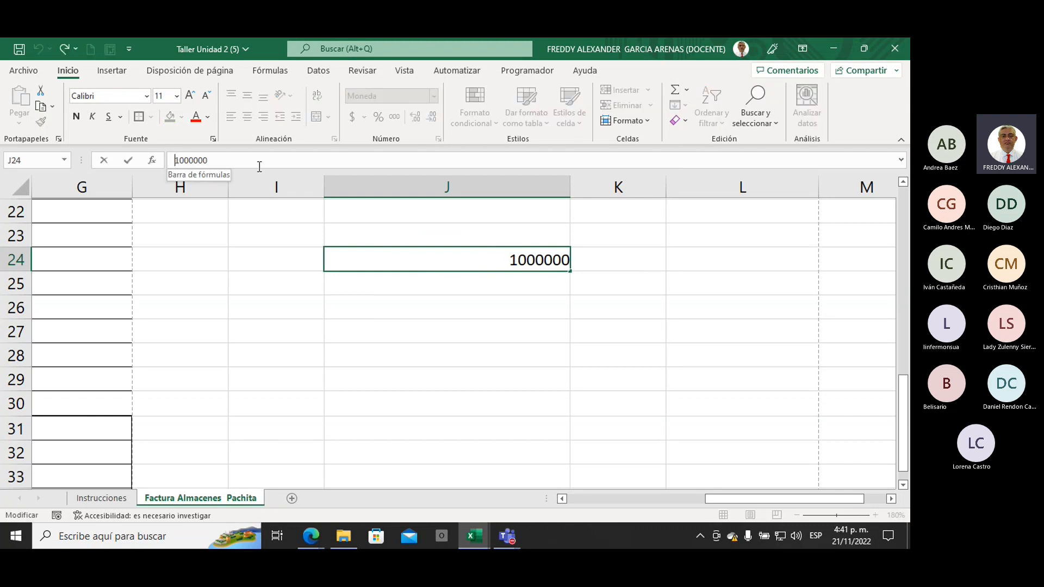
text(-)
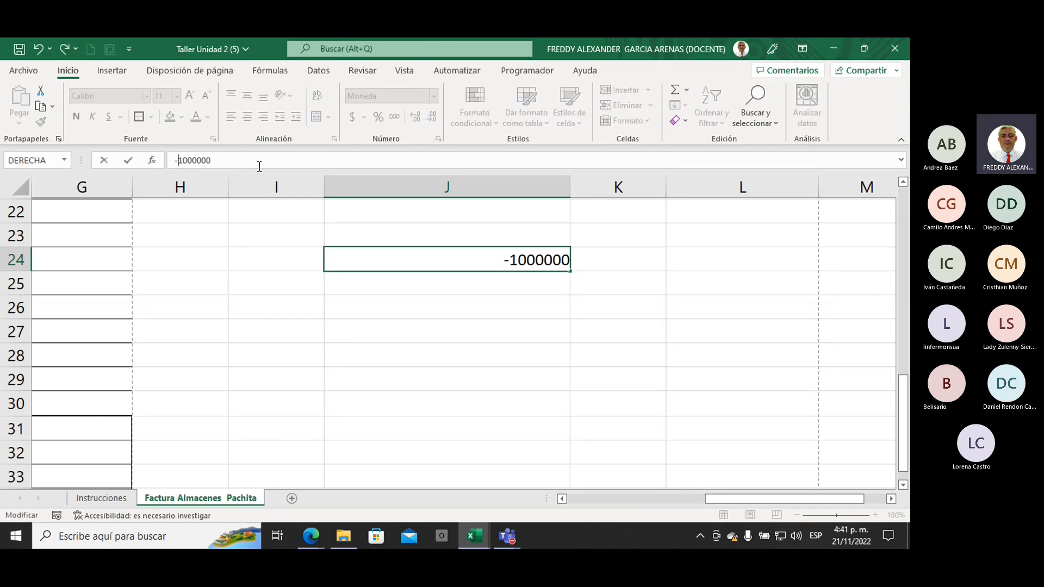
key(Return)
key(Up)
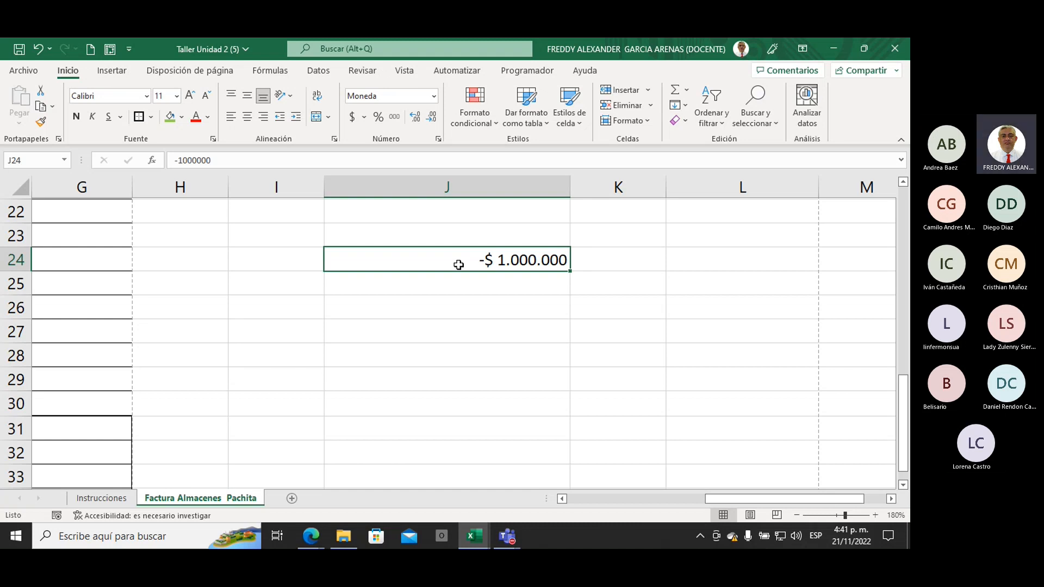
Open the full cell format settings for cell J24 and bring up its custom format code for editing.
click(434, 96)
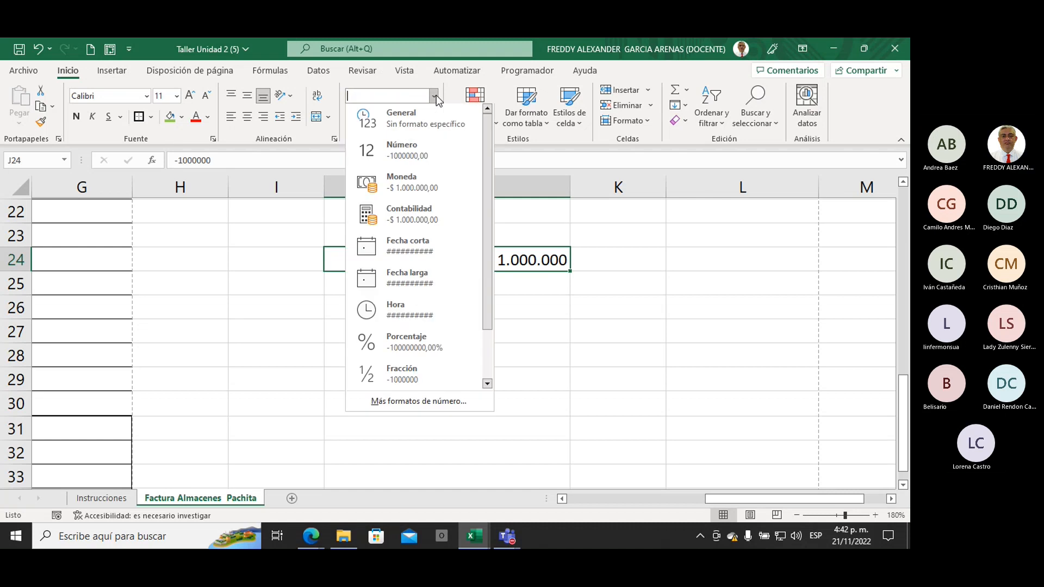
scroll(487, 245, down, 2)
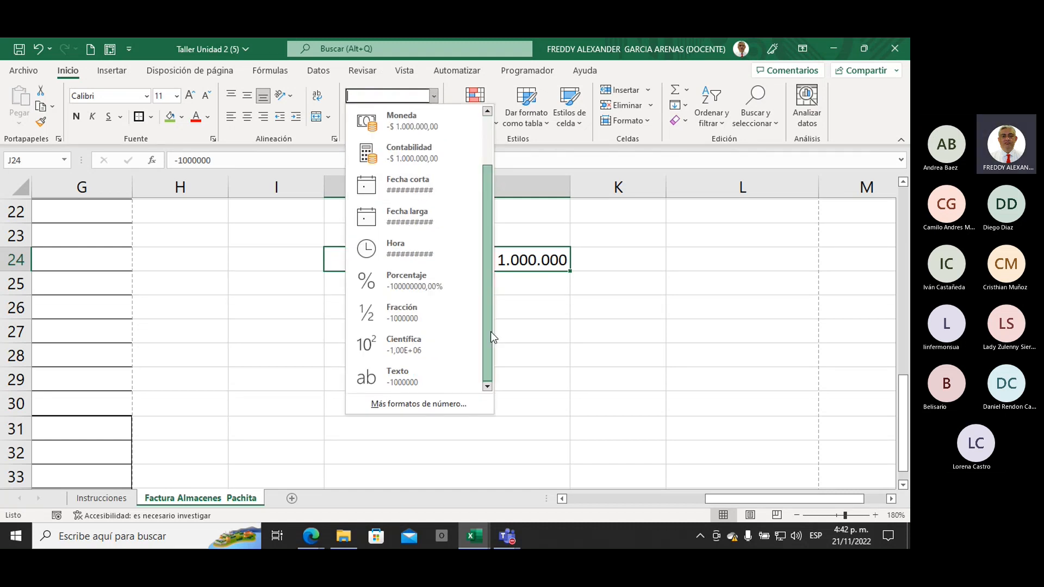
click(429, 403)
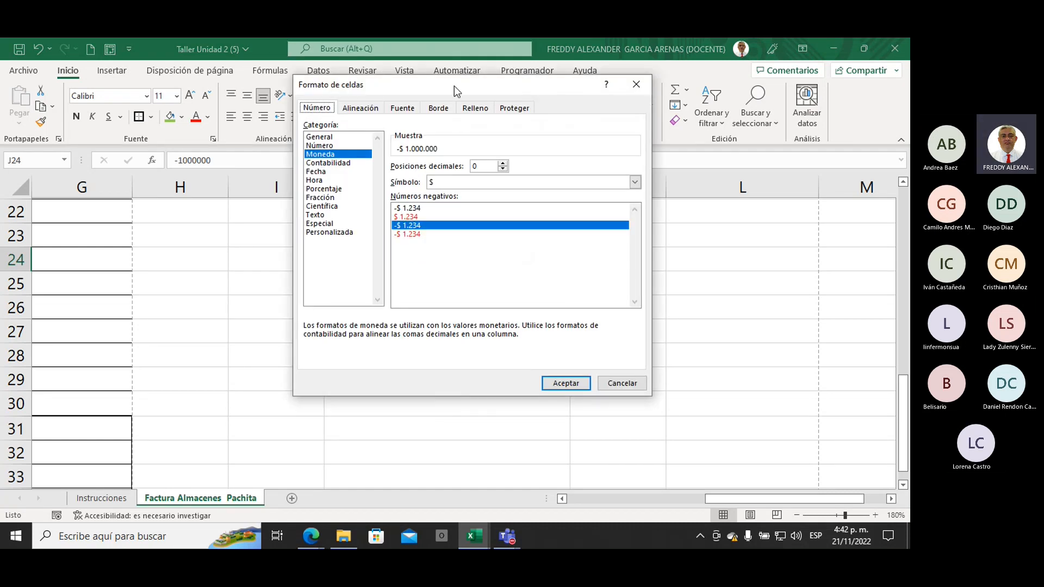
drag(455, 86, 734, 134)
click(619, 281)
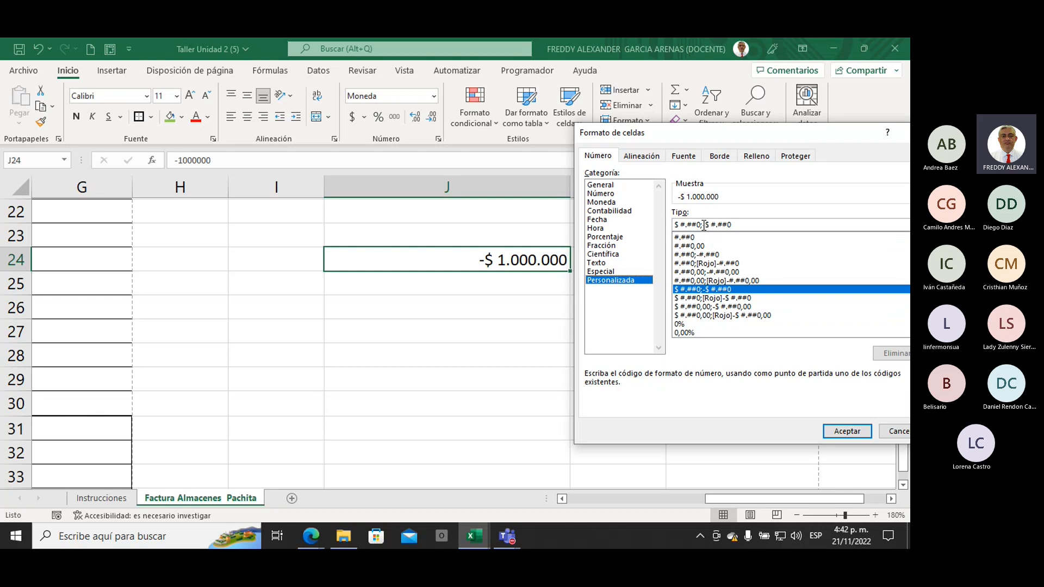
drag(746, 131, 593, 137)
click(612, 229)
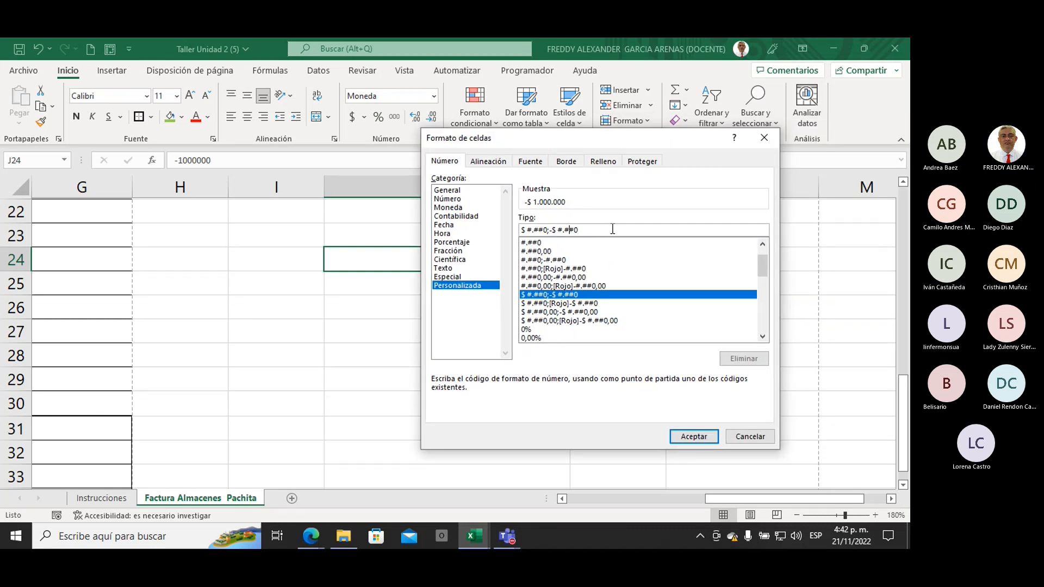
Insert [ROJO] before the negative section so the custom code reads $ #.##0;[ROJO]-$ #.##0.
key(Left)
key(Left)
key(Left)
text([)
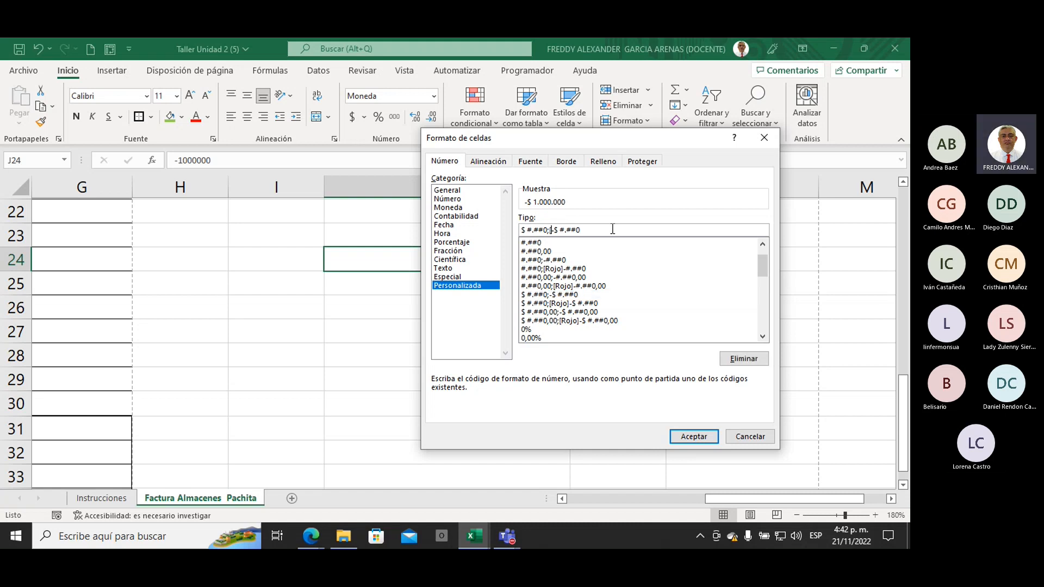
text(ROJO)
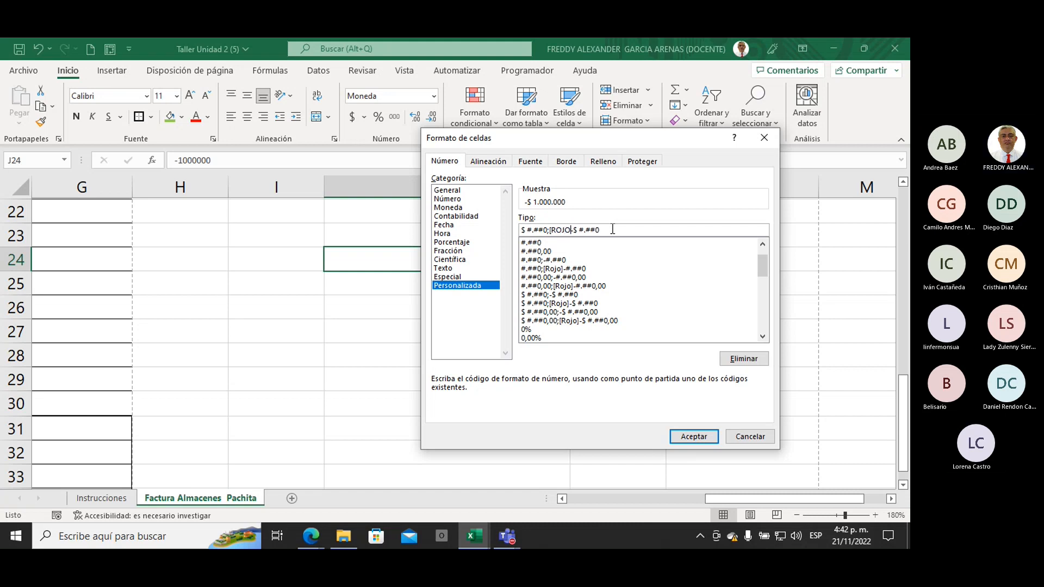
text(])
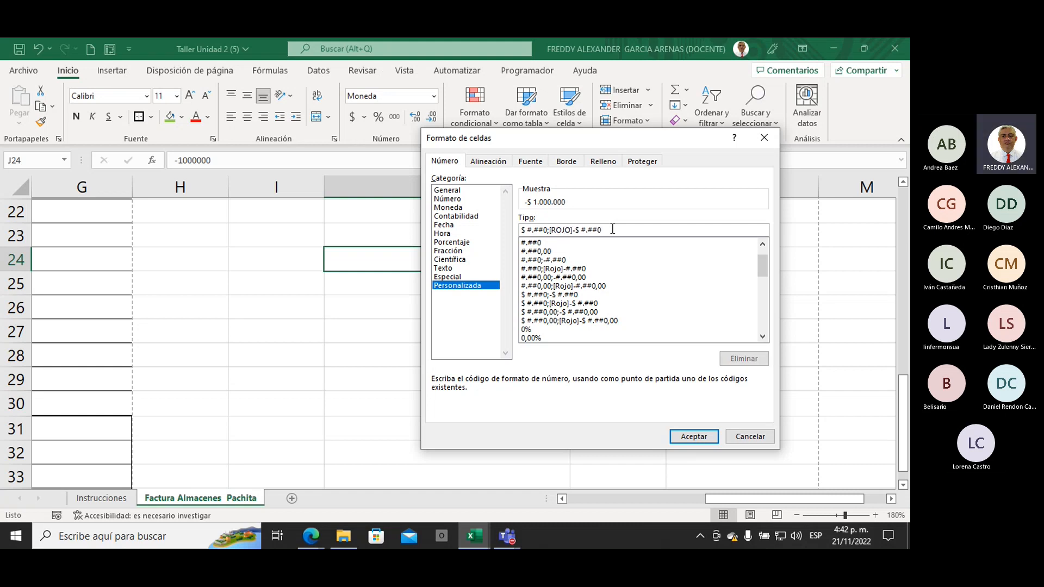
click(612, 228)
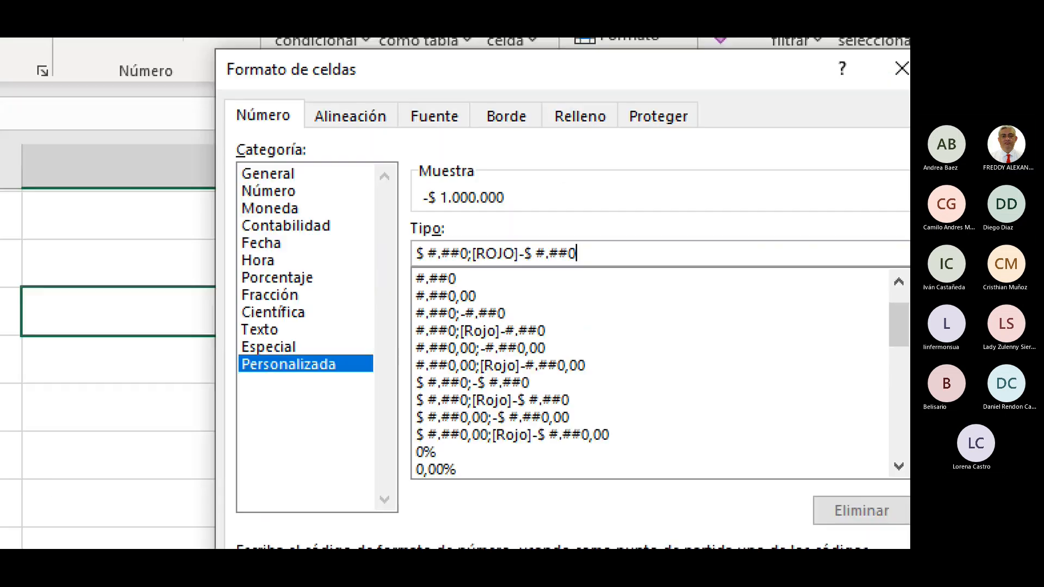
click(468, 296)
mouse_move(551, 289)
mouse_down()
mouse_move(510, 238)
mouse_move(509, 254)
mouse_move(521, 244)
mouse_up()
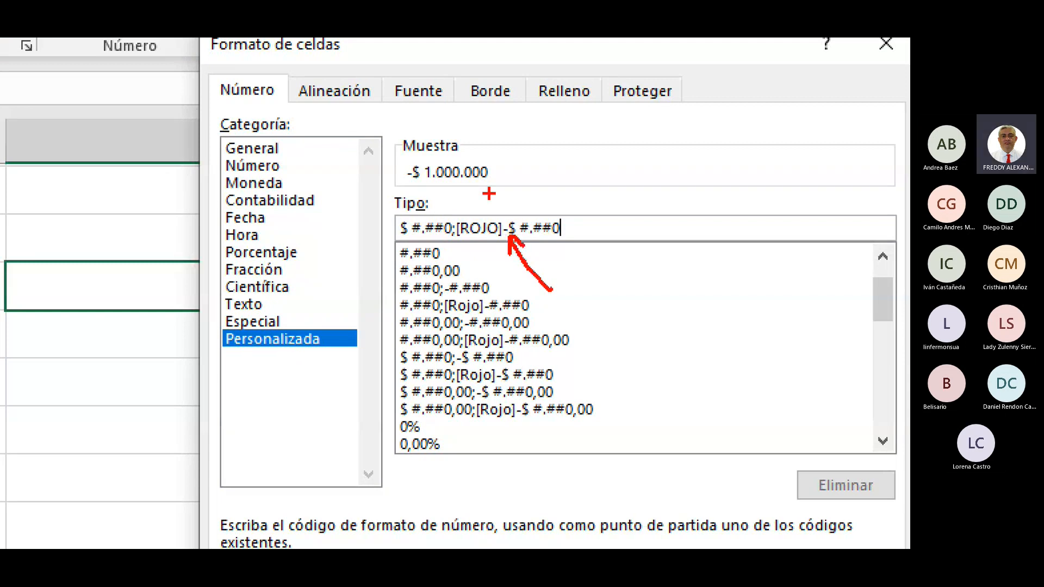
mouse_move(487, 191)
mouse_down()
mouse_move(486, 220)
mouse_move(503, 208)
mouse_up()
mouse_move(670, 344)
mouse_down()
mouse_move(547, 373)
mouse_move(565, 386)
mouse_up()
mouse_move(621, 289)
mouse_down()
mouse_move(558, 343)
mouse_move(582, 351)
mouse_up()
mouse_move(637, 387)
mouse_down()
mouse_move(567, 411)
mouse_move(587, 422)
mouse_up()
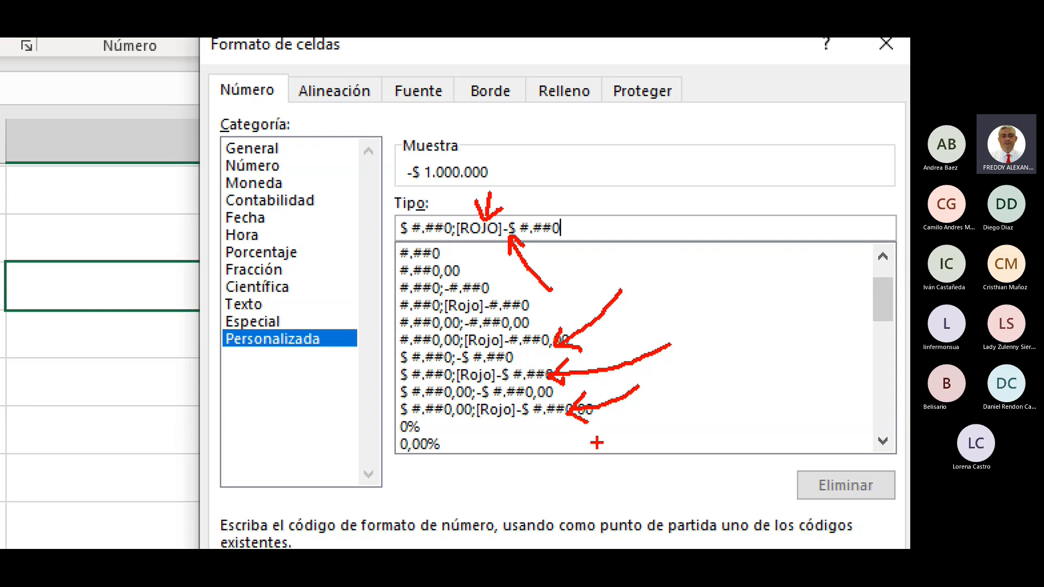
key(Escape)
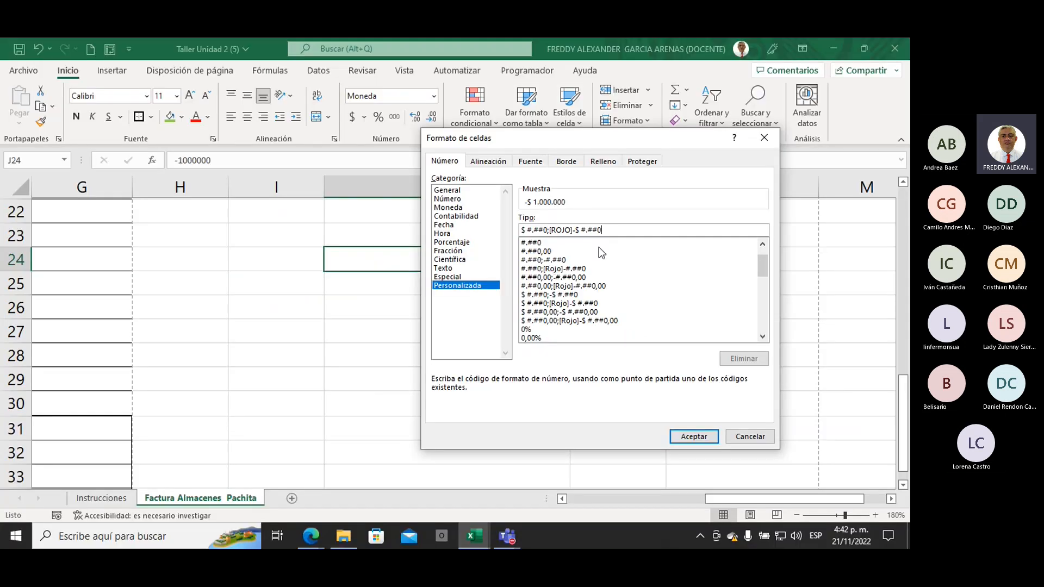
Apply the code with red negatives to cell J24 and reopen its custom format code.
click(691, 435)
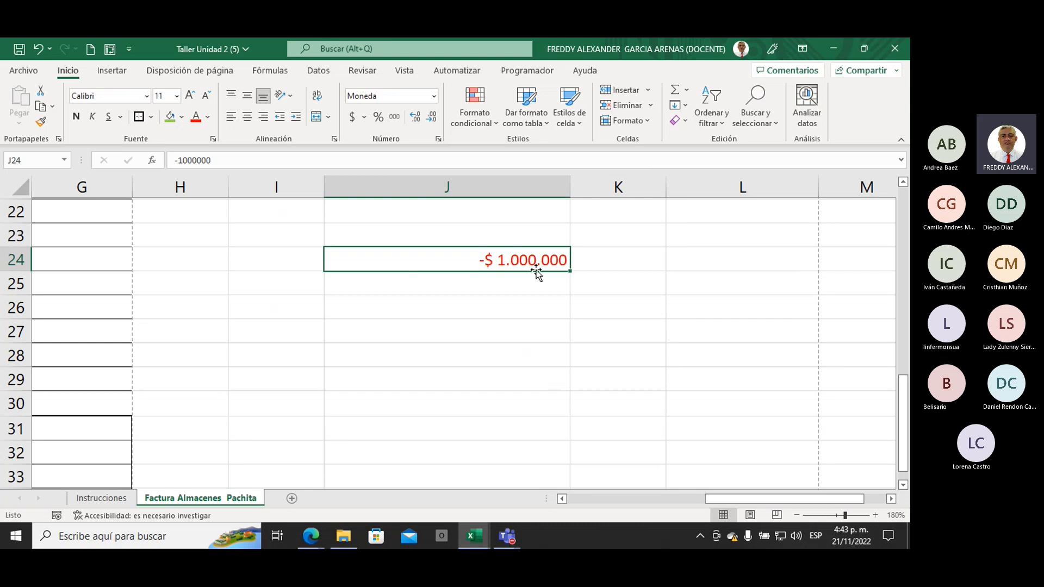
click(434, 97)
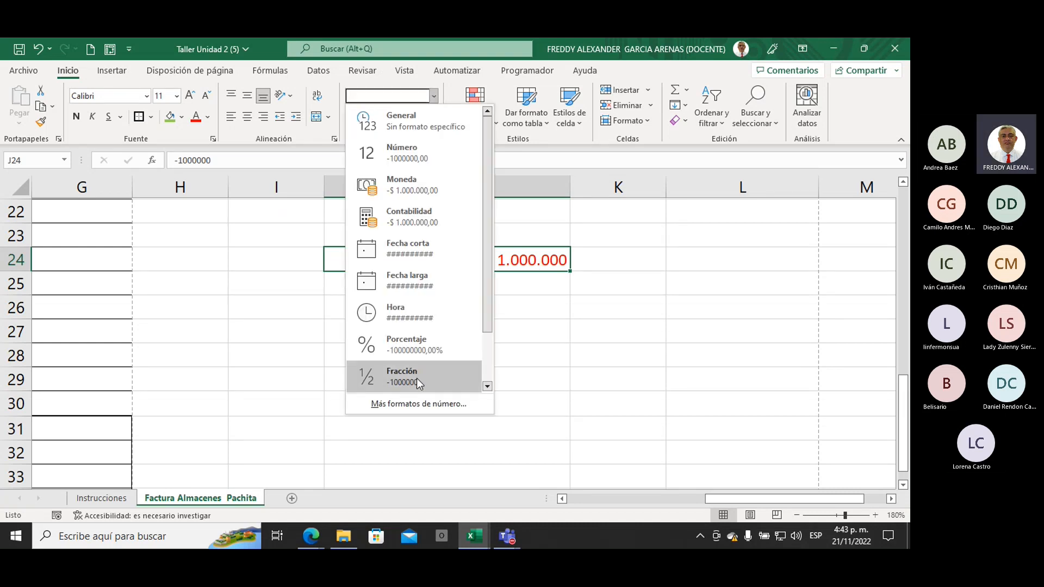
click(420, 404)
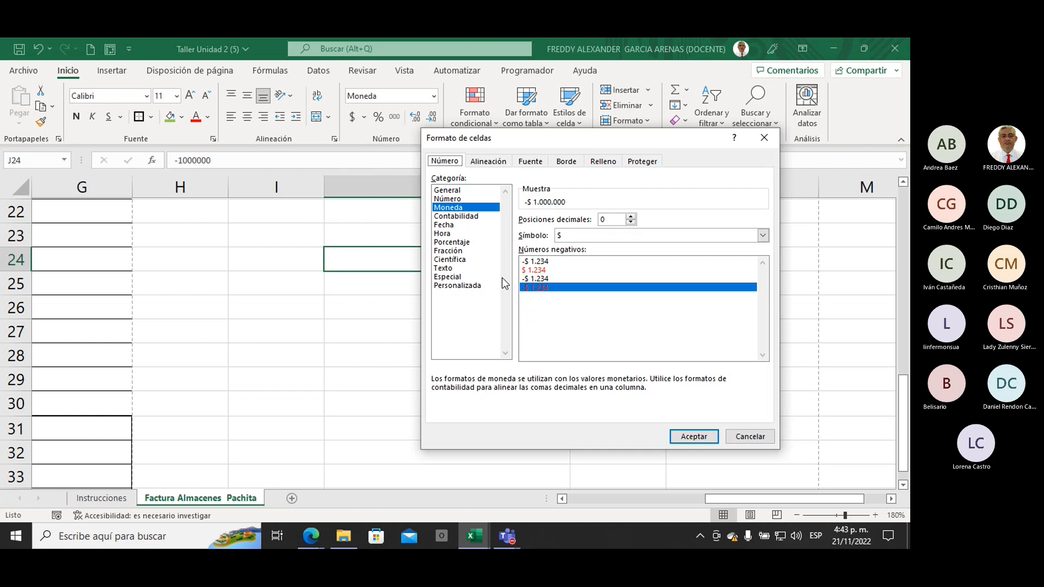
click(484, 286)
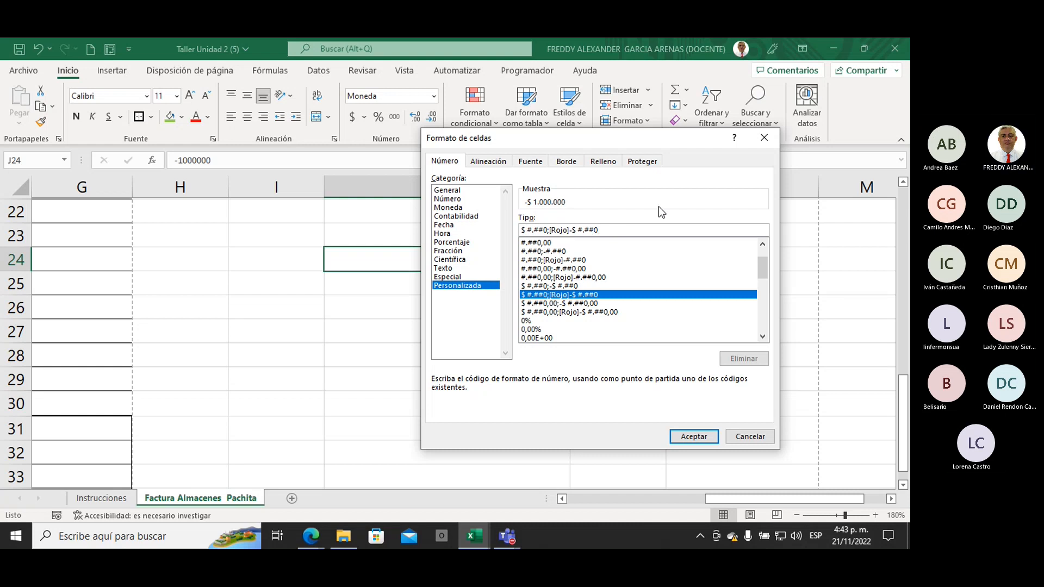
Add [VERDE] before the positive section of cell J24's custom code and apply [VERDE]$ #.##0;[Rojo]-$ #.##0.
key(Left)
key(Left)
key(Left)
key(Left)
key(Left)
key(Left)
key(Left)
key(Left)
key(Left)
key(Left)
key(Left)
key(Left)
key(Left)
key(Left)
key(Left)
key(Left)
key(Left)
key(Left)
key(Left)
key(Left)
text(")
text(VERDE)
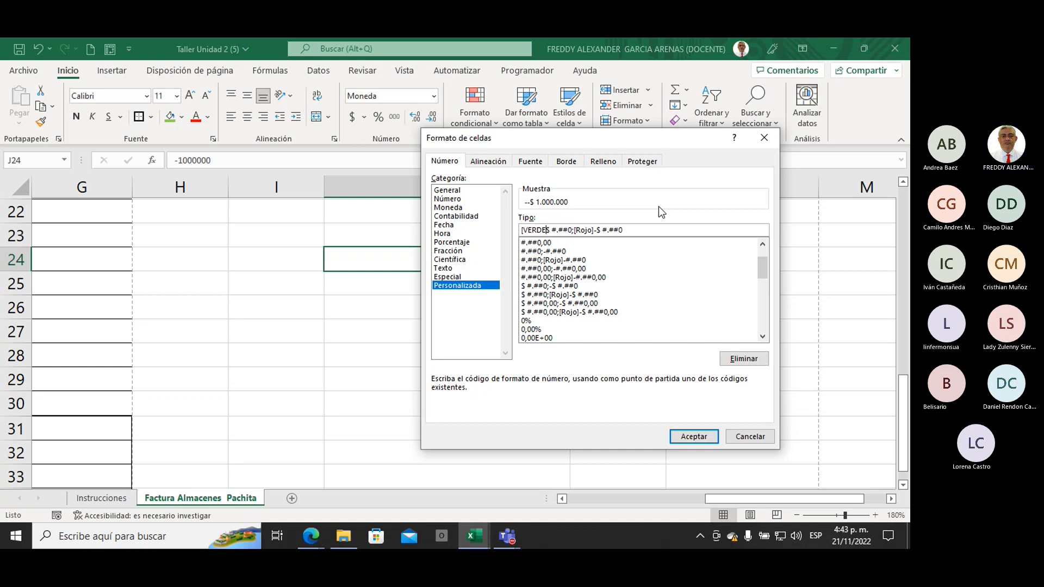
text(])
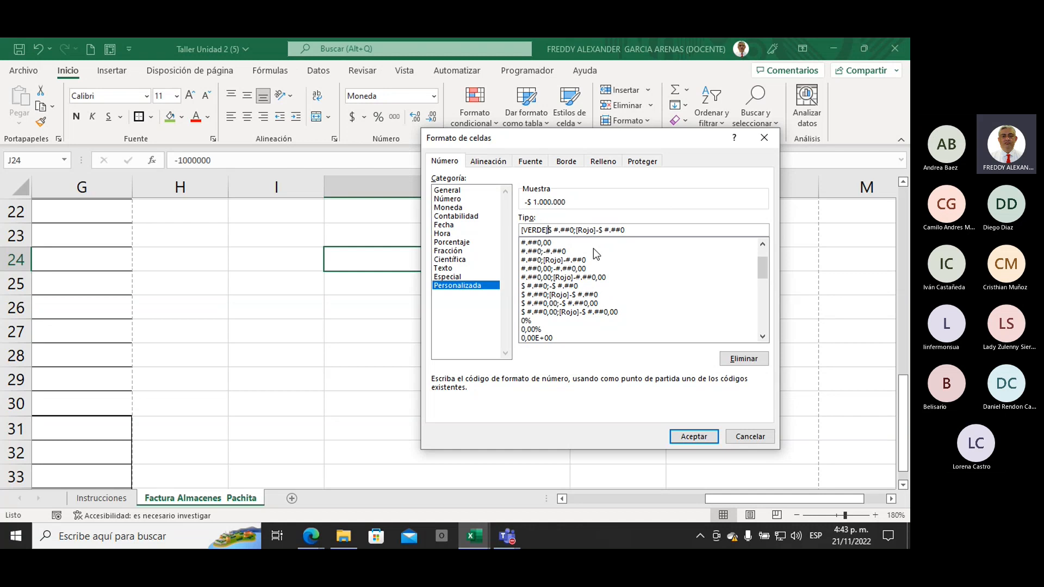
click(693, 439)
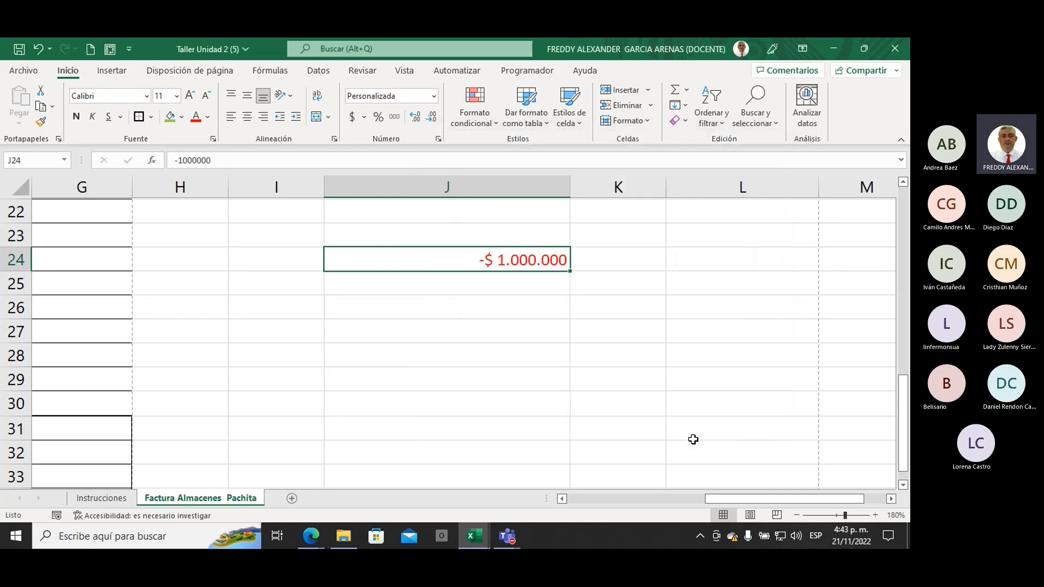
Change the value of cell J24 to 1000000 by removing its minus sign.
click(443, 306)
click(456, 267)
click(180, 160)
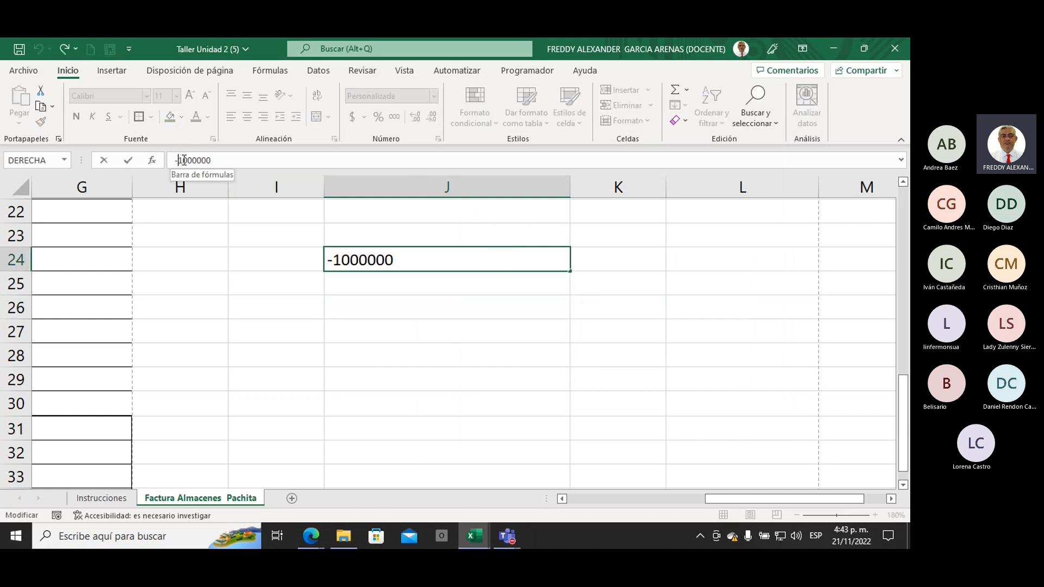
key(BackSpace)
key(Return)
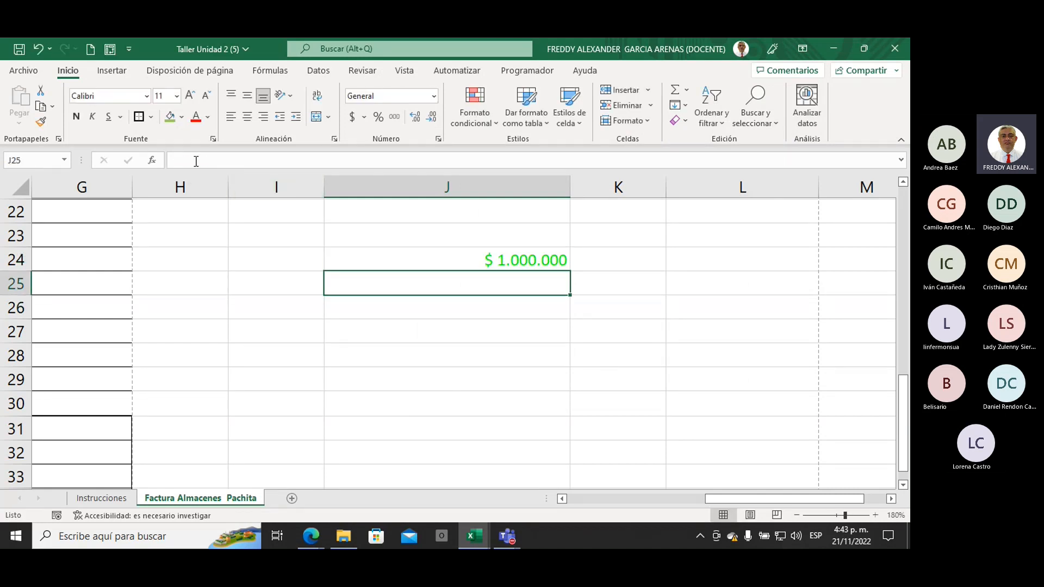
Change the value of cell J24 back to -1000000, clearing the stray cell reference from the entry.
click(425, 263)
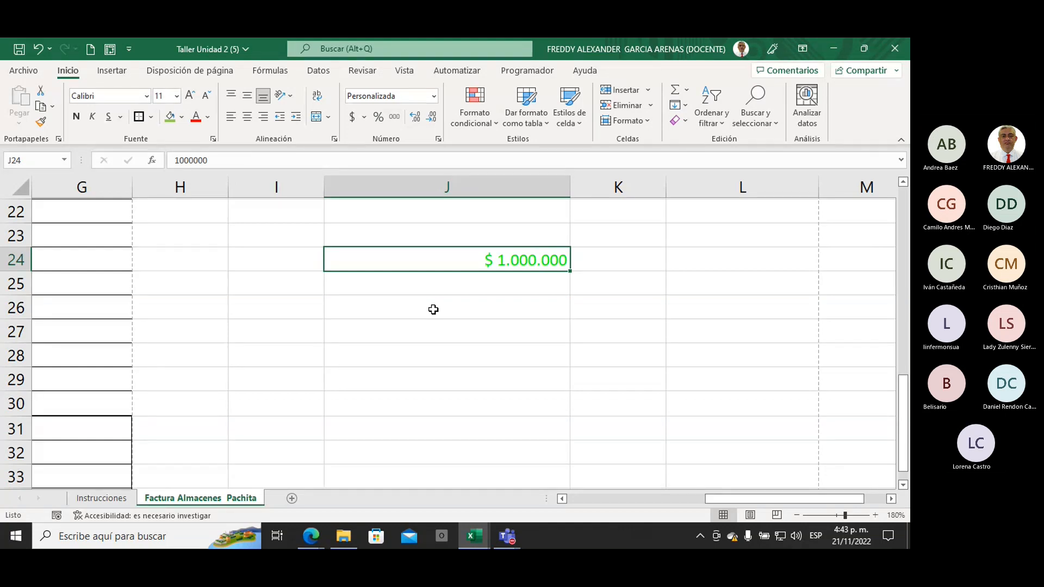
click(181, 160)
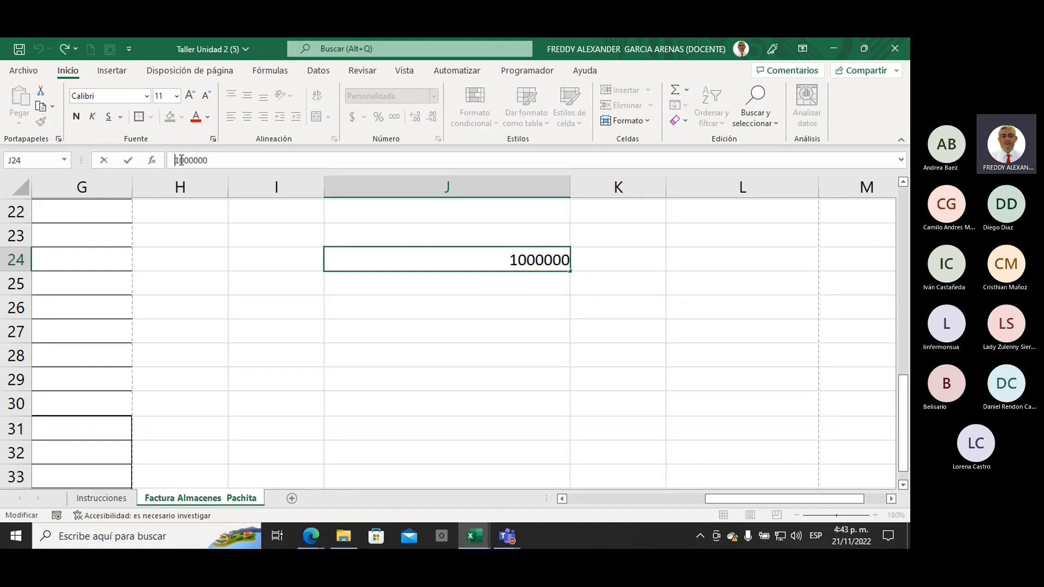
text(-)
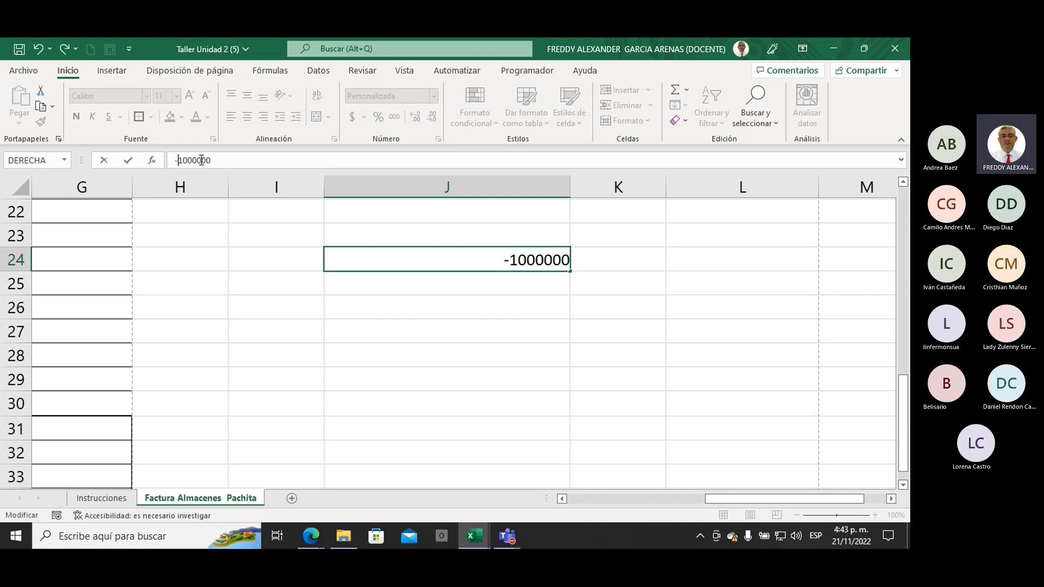
click(447, 324)
key(BackSpace)
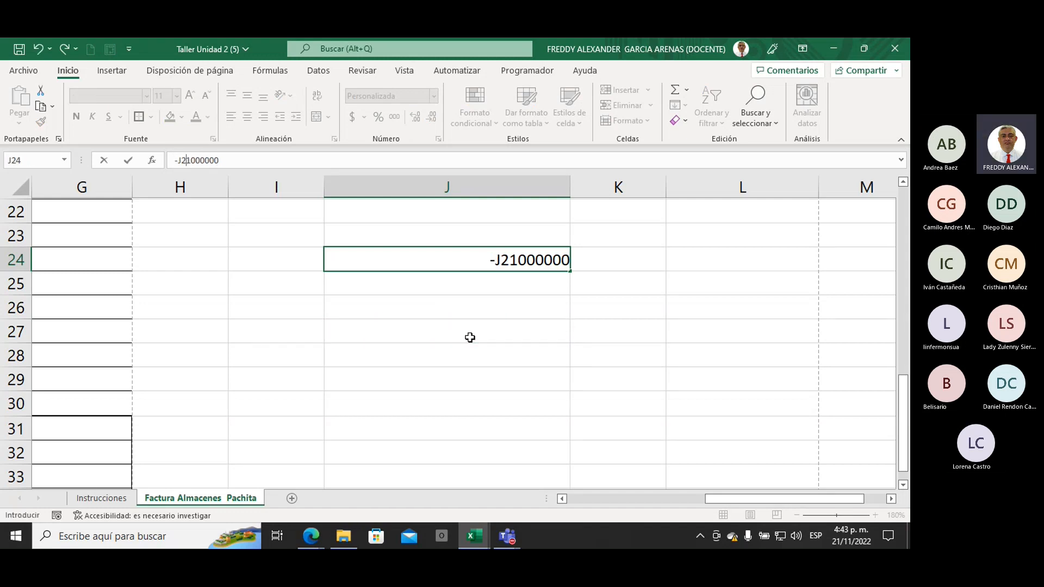
key(BackSpace)
key(BackSpace)
key(Return)
click(511, 265)
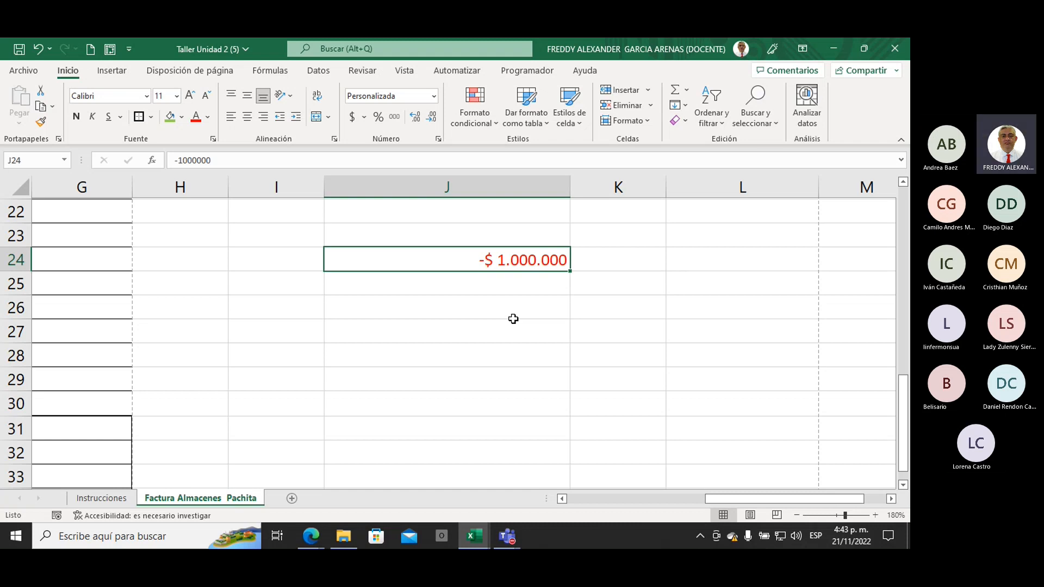
Reopen cell J24's custom format code and add ,00 to its negative section for two decimals.
click(433, 97)
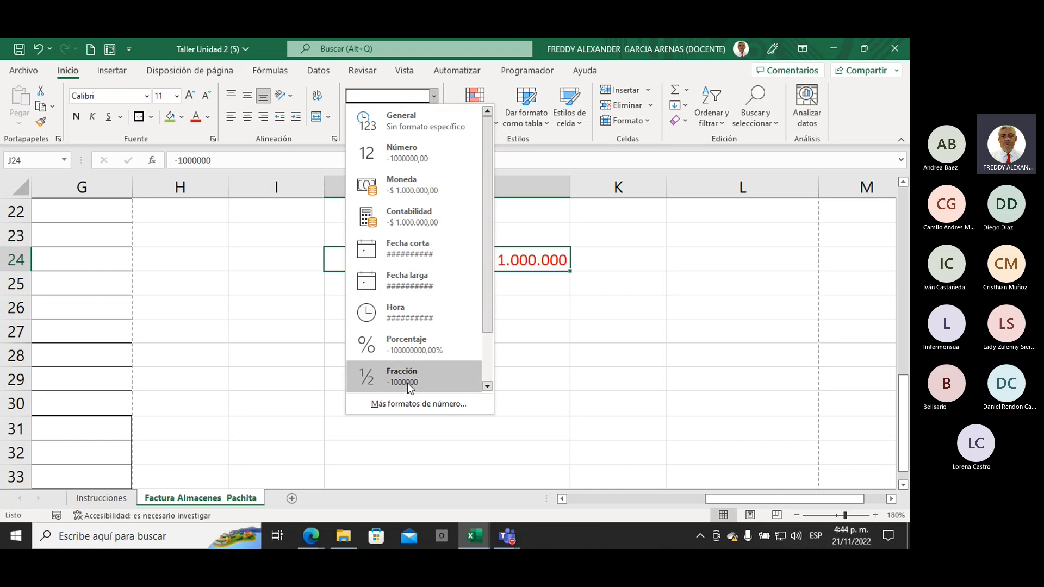
click(407, 403)
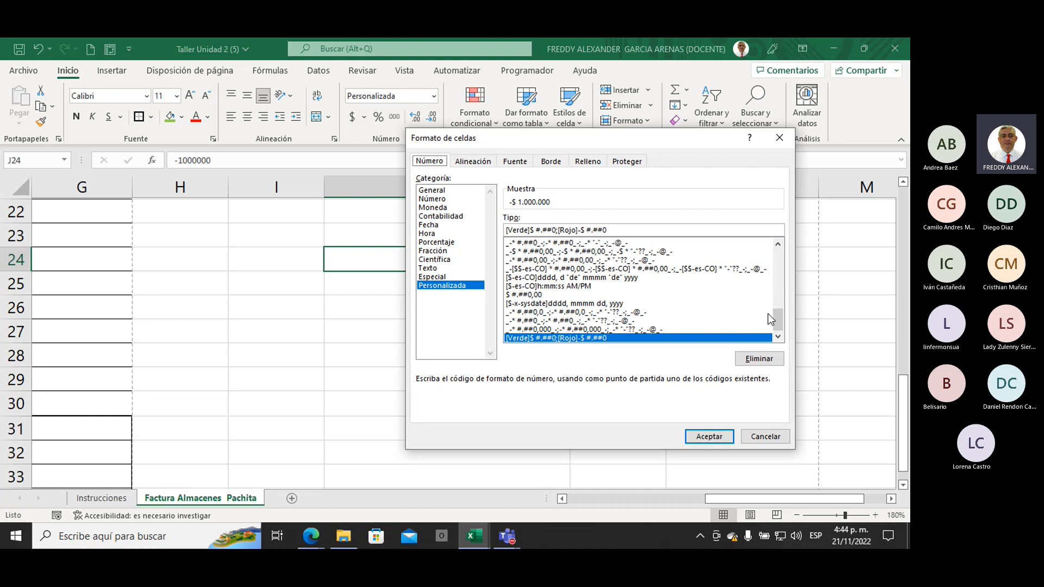
drag(777, 316, 776, 262)
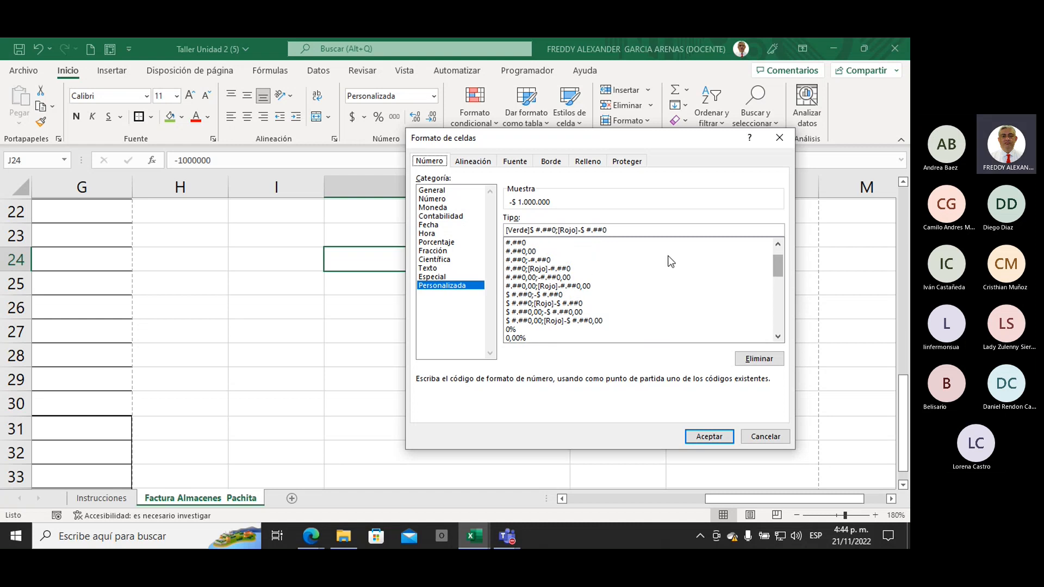
click(623, 228)
drag(776, 269, 777, 321)
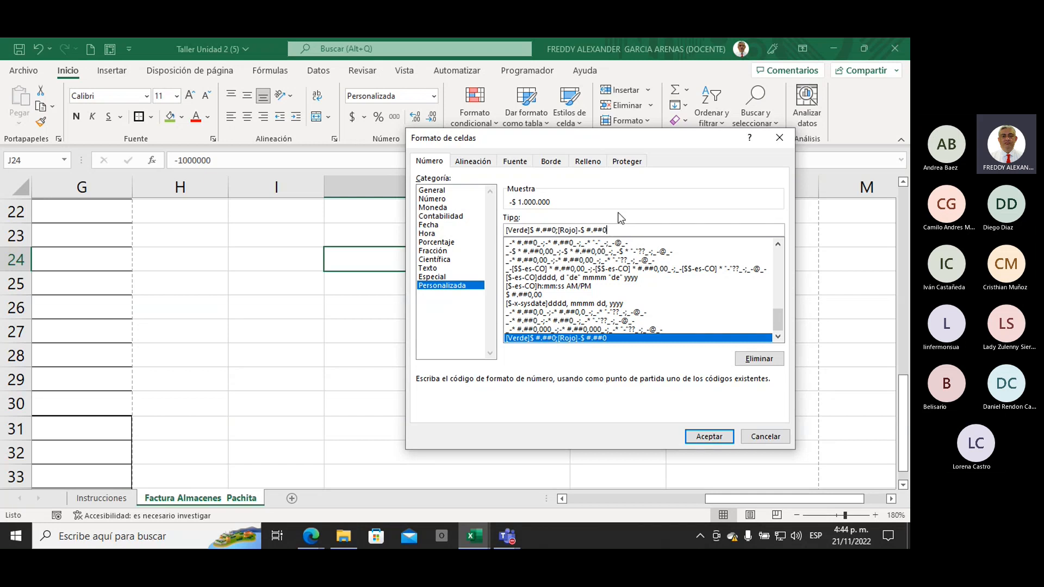
text(,)
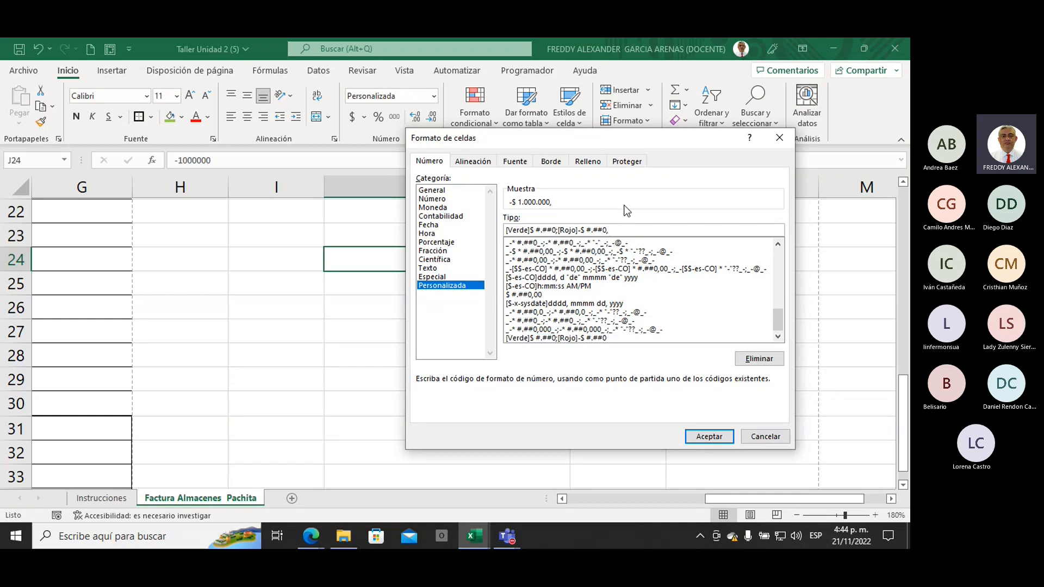
text(00)
Add ,00 to the positive section of the custom code and apply the format to cell J24.
key(Left)
key(Left)
key(Left)
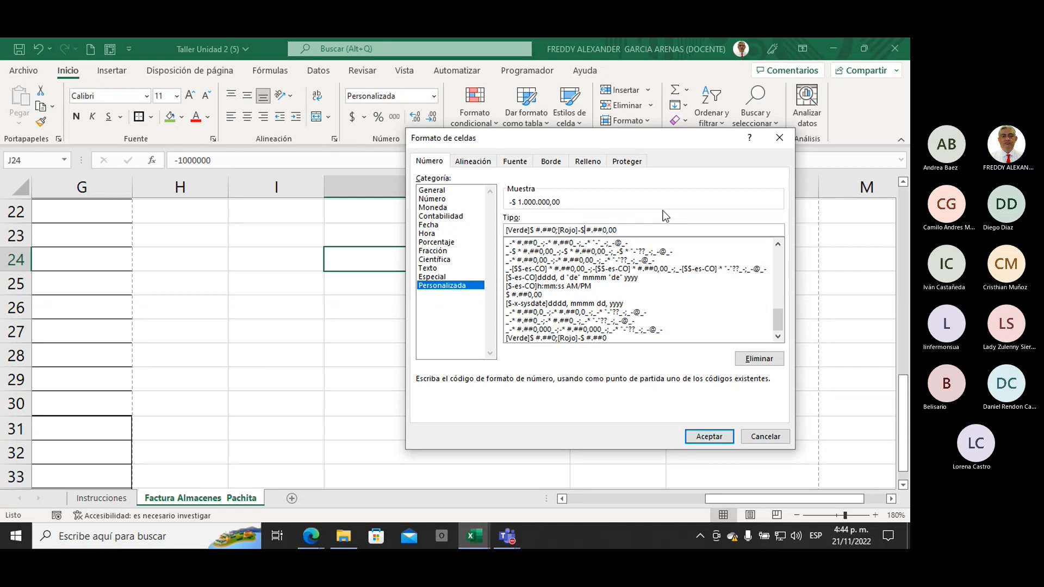
key(Left)
key(Left)
key(Left)
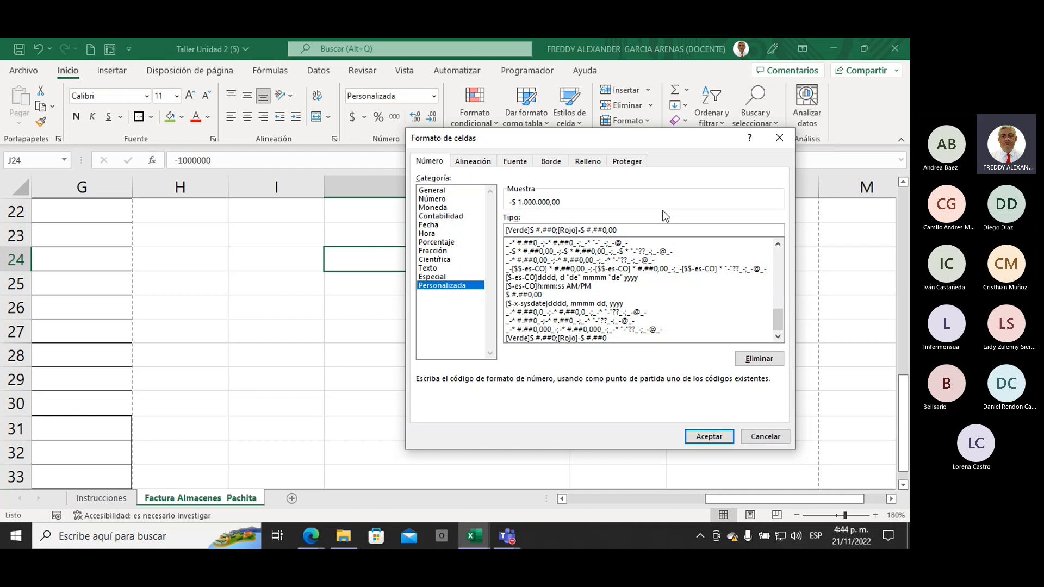
text(,00)
click(723, 437)
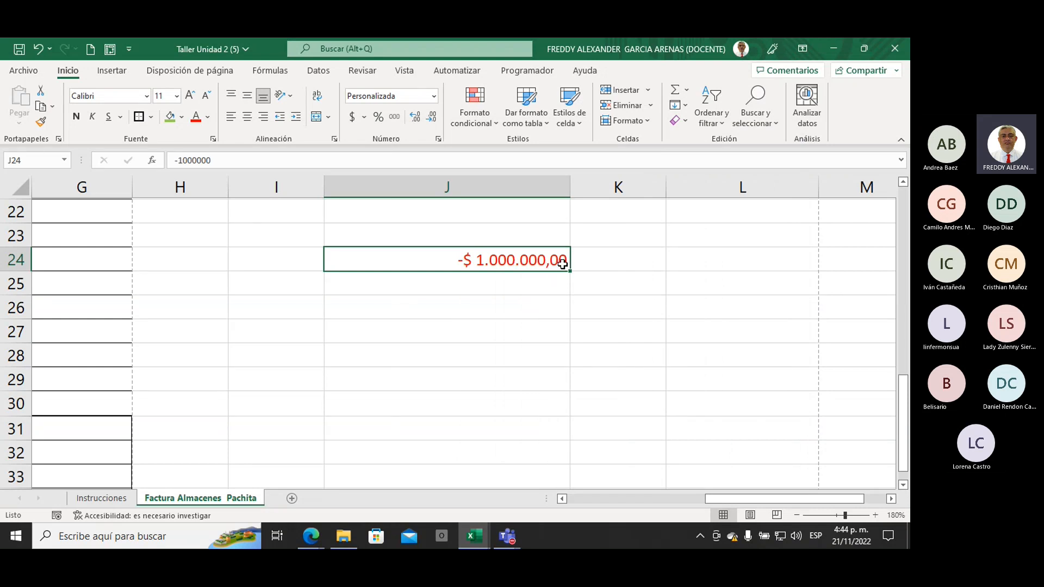
Make the value of cell J24 positive by removing its minus sign, leaving 1000000.
click(179, 159)
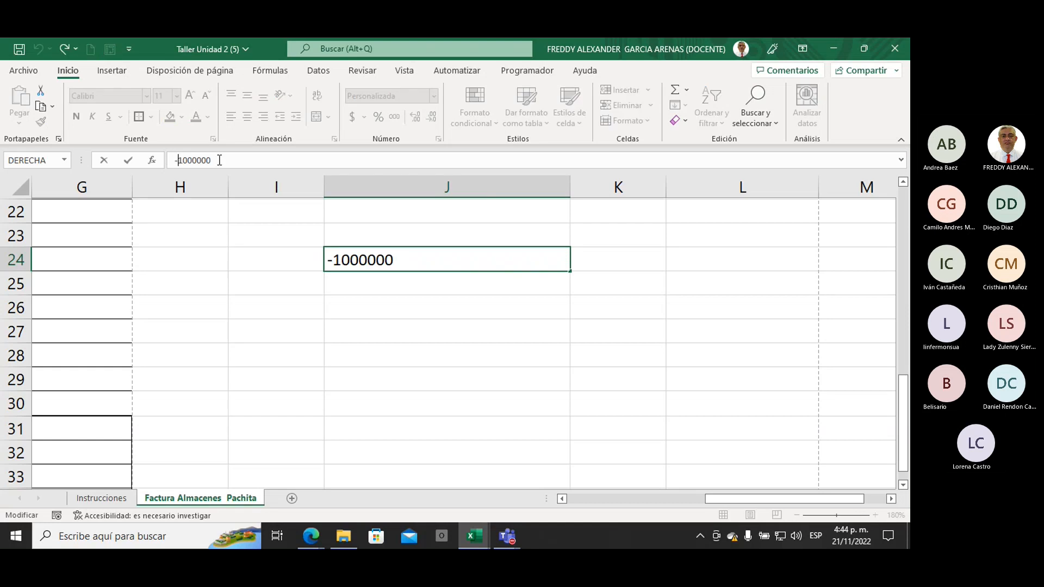
key(BackSpace)
key(Return)
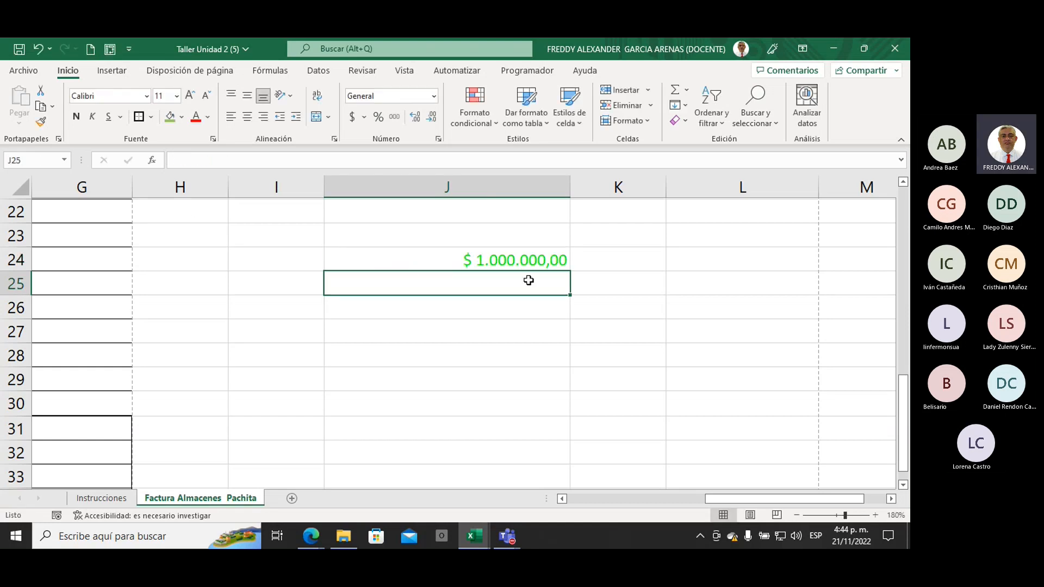
Reopen cell J24's custom format code and append two periods (..) to both its negative and positive sections.
click(529, 263)
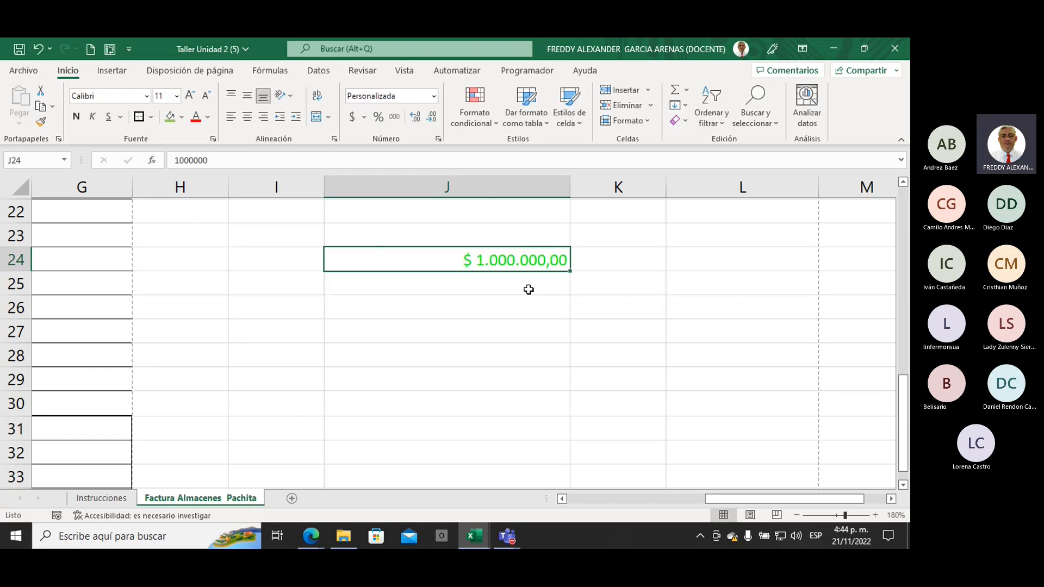
click(433, 95)
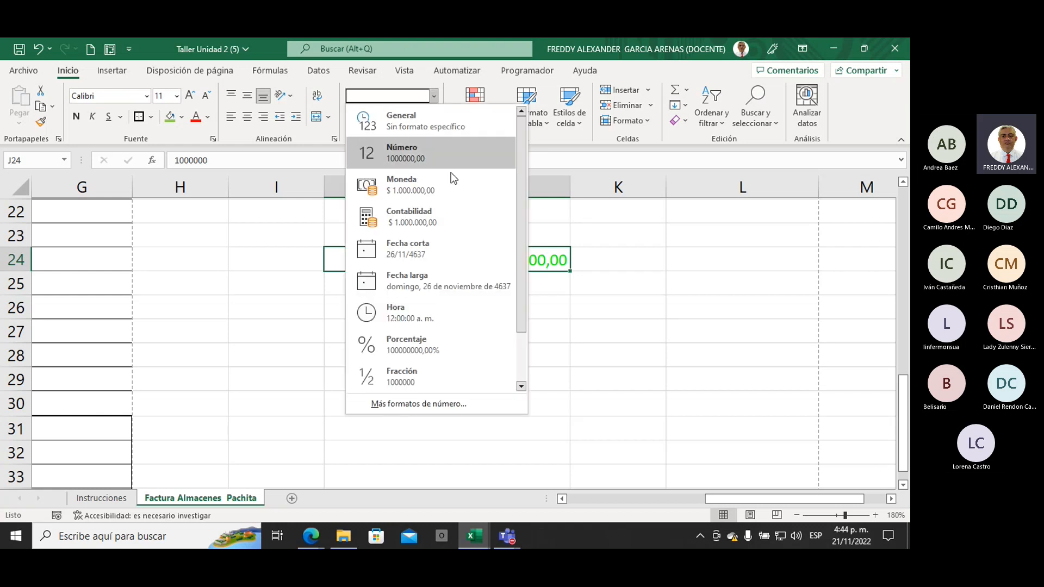
click(442, 406)
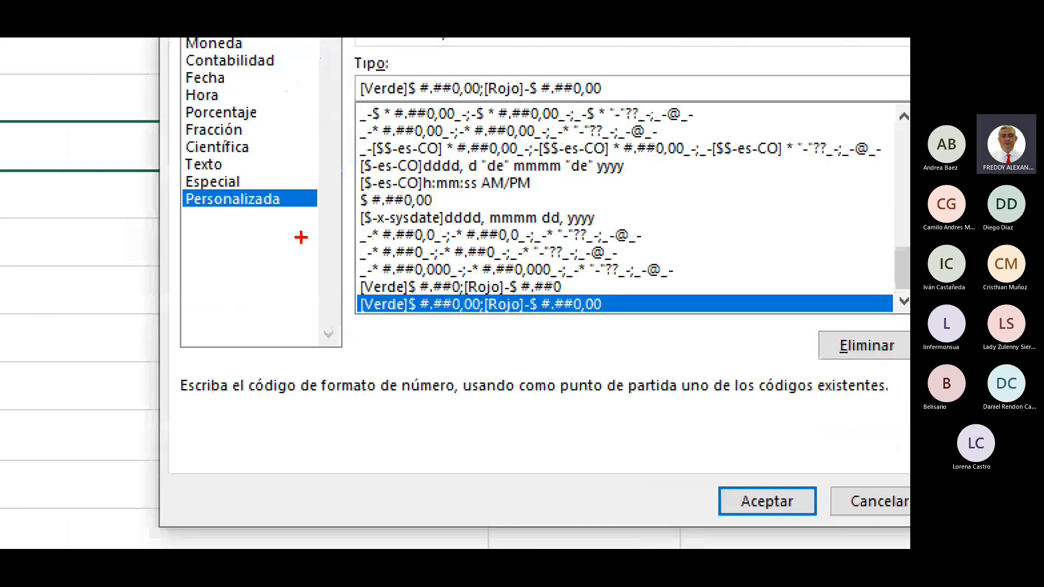
mouse_move(300, 237)
mouse_down()
mouse_move(313, 284)
mouse_move(349, 291)
mouse_move(335, 284)
mouse_move(343, 300)
mouse_up()
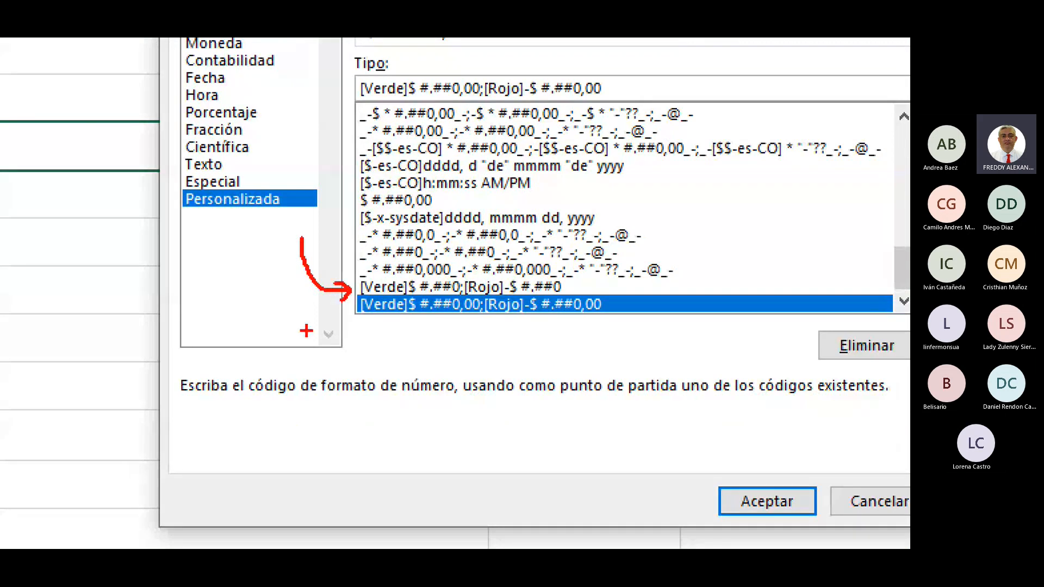
mouse_move(281, 367)
mouse_down()
mouse_move(345, 317)
mouse_move(349, 339)
mouse_up()
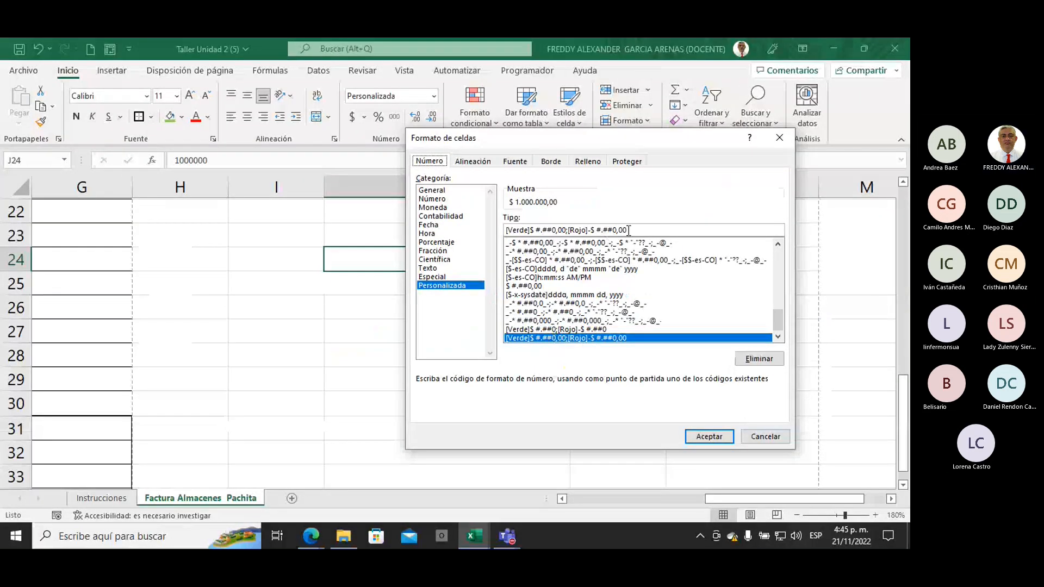
click(644, 228)
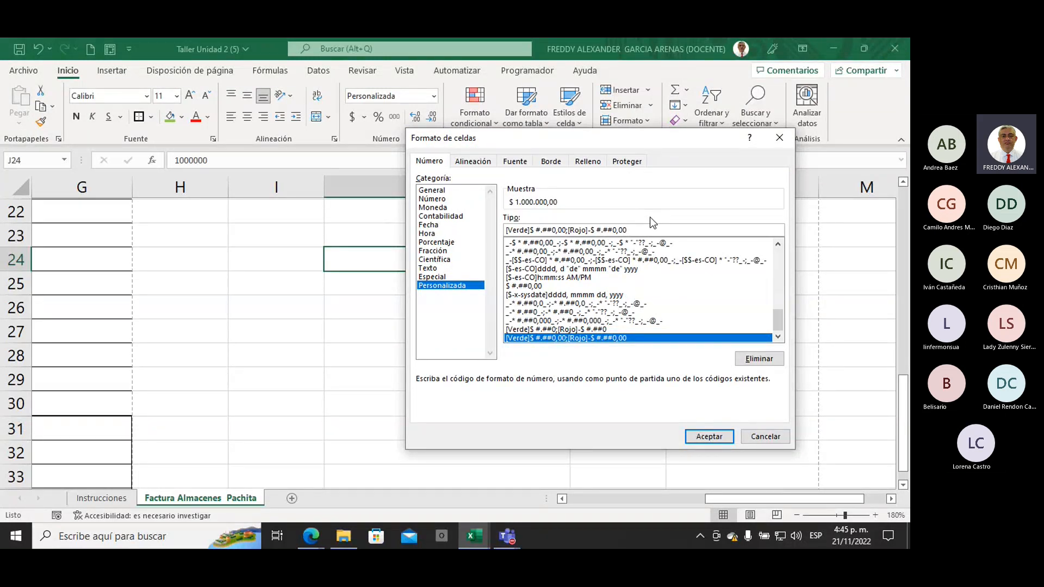
text(.)
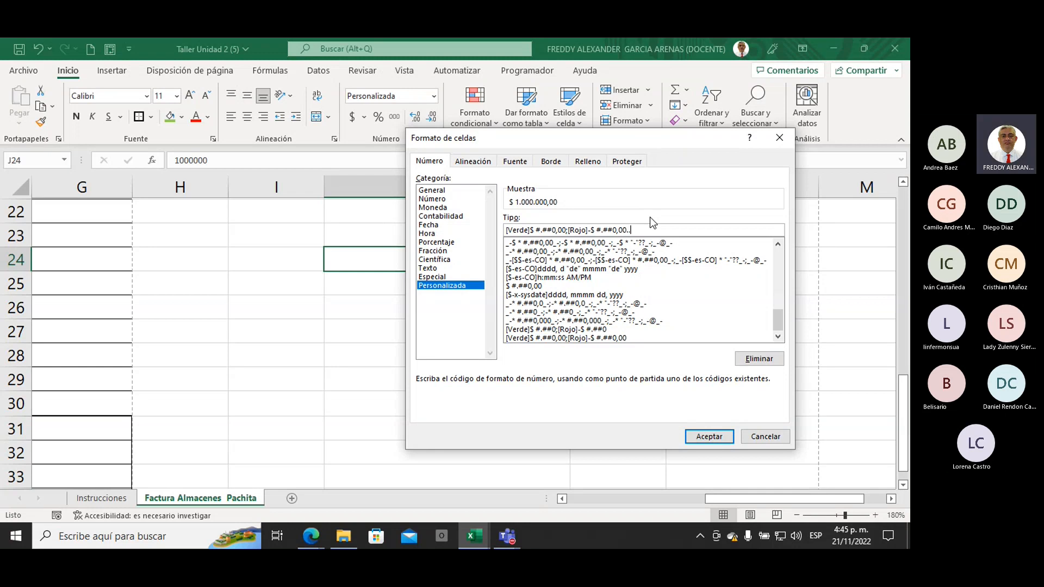
text(.)
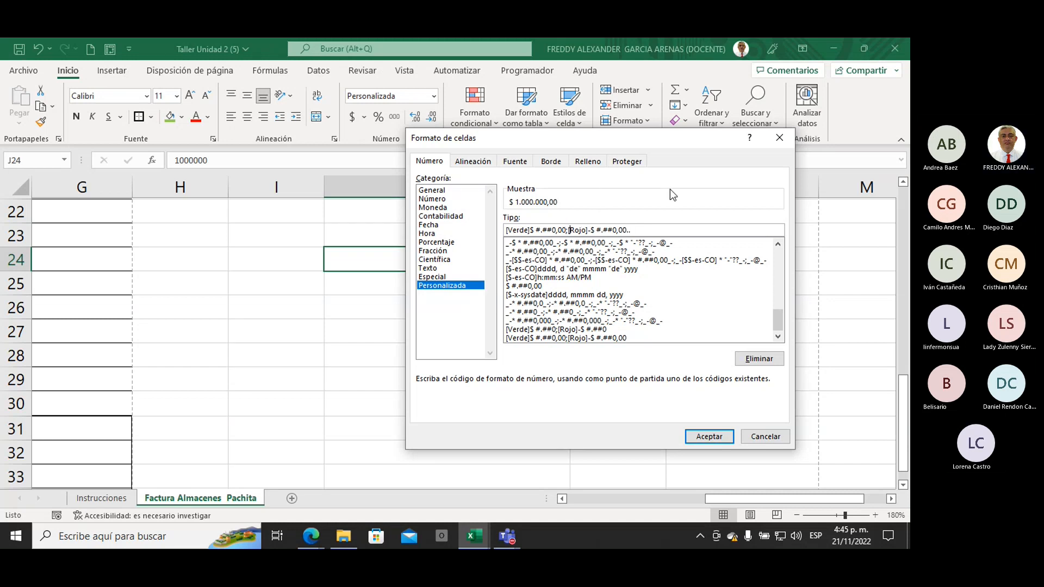
text(.)
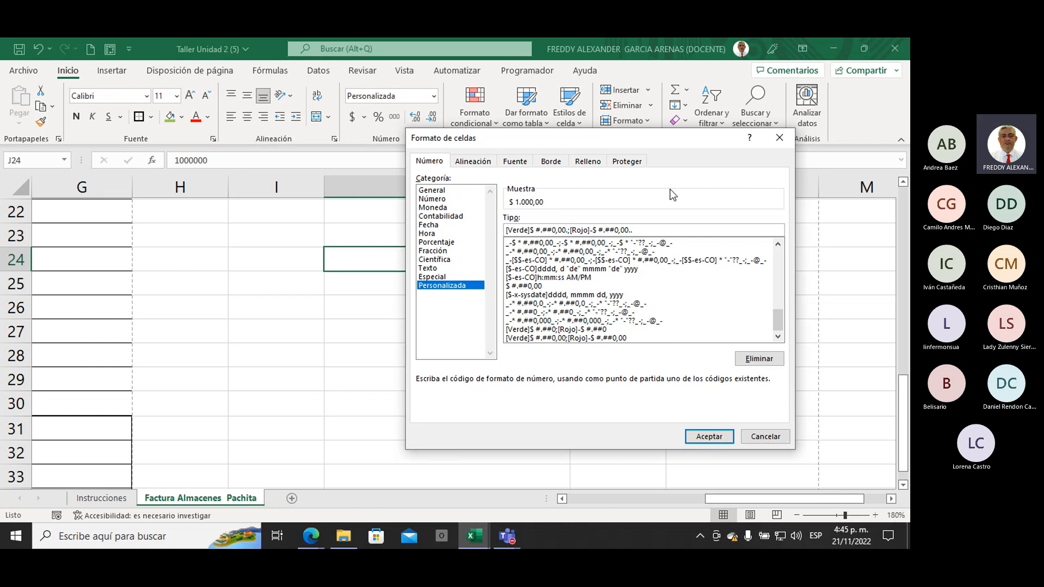
text(.)
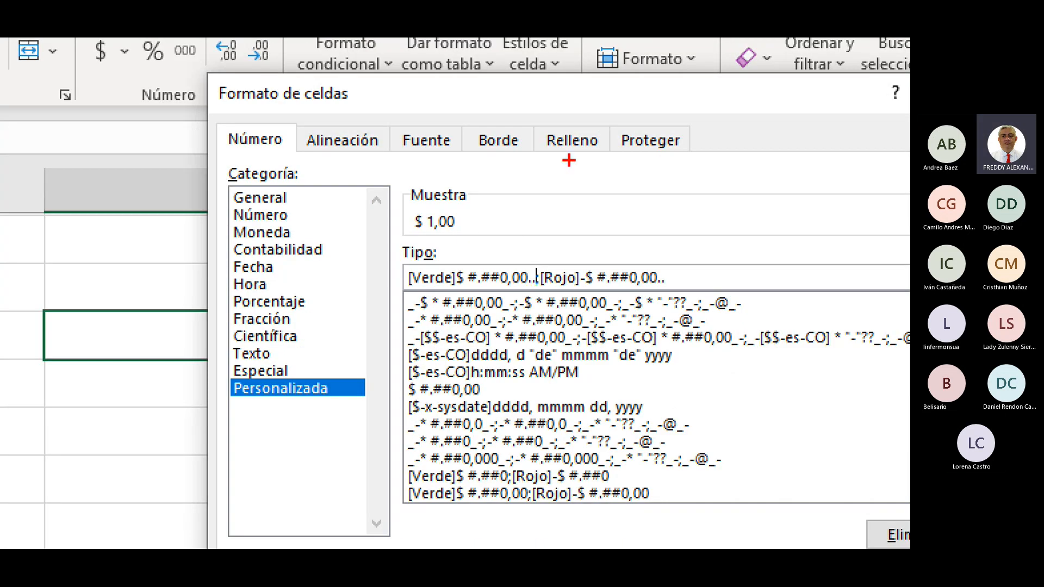
mouse_move(581, 153)
mouse_down()
mouse_move(463, 208)
mouse_move(479, 212)
mouse_up()
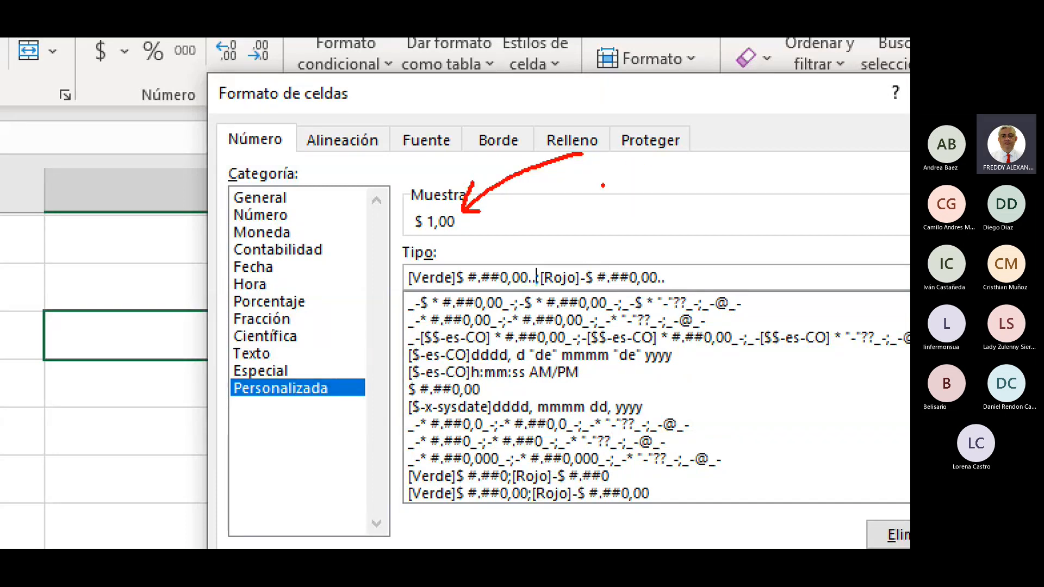
mouse_move(629, 155)
mouse_down()
mouse_move(653, 150)
mouse_move(667, 129)
mouse_move(666, 183)
mouse_up()
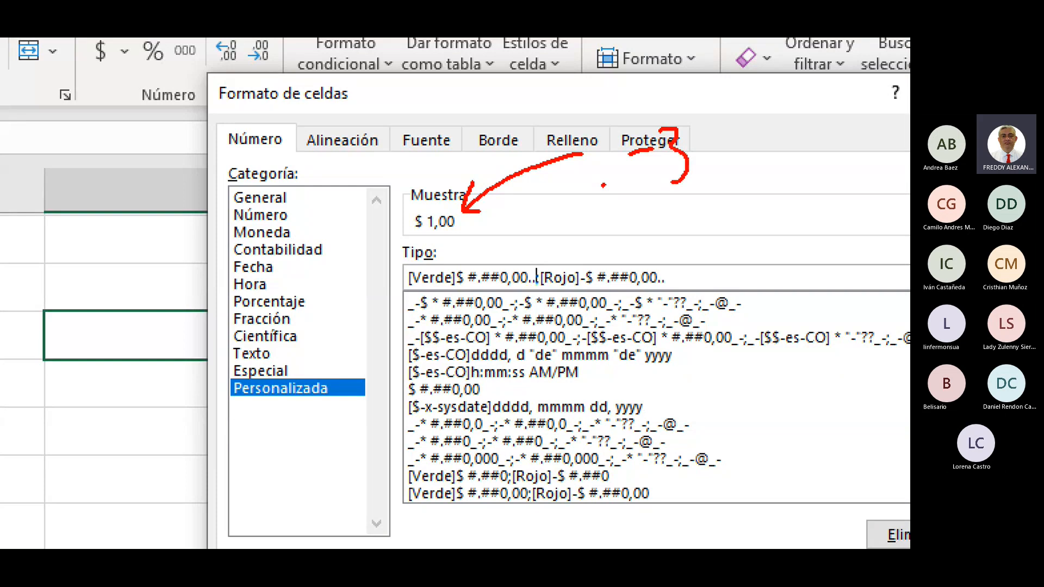
mouse_move(706, 125)
mouse_down()
mouse_move(712, 172)
mouse_move(707, 126)
mouse_move(687, 168)
mouse_move(711, 191)
mouse_up()
drag(721, 93, 750, 186)
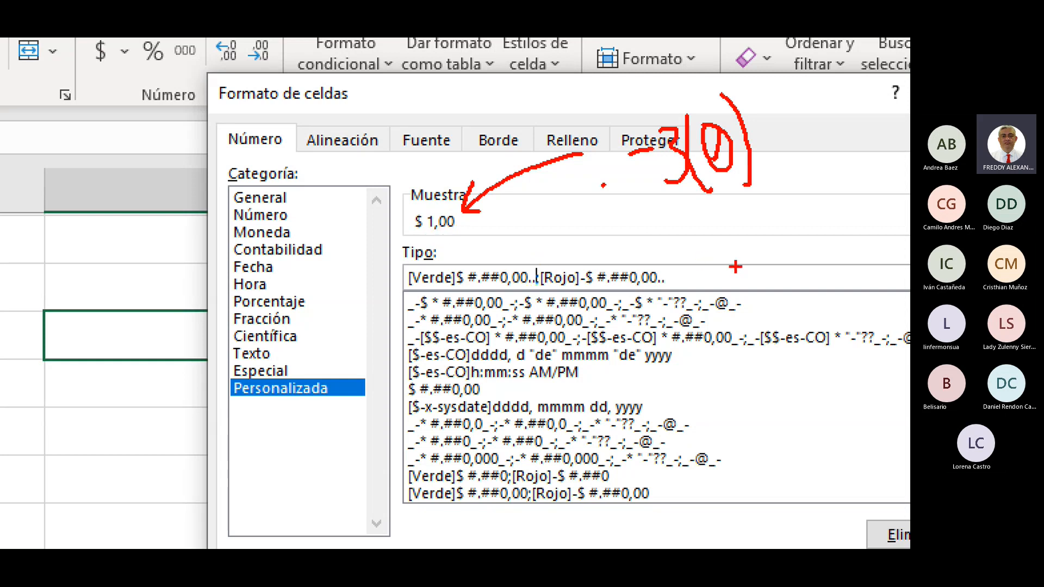
mouse_move(746, 267)
mouse_down()
mouse_move(678, 282)
mouse_move(685, 271)
mouse_move(690, 292)
mouse_up()
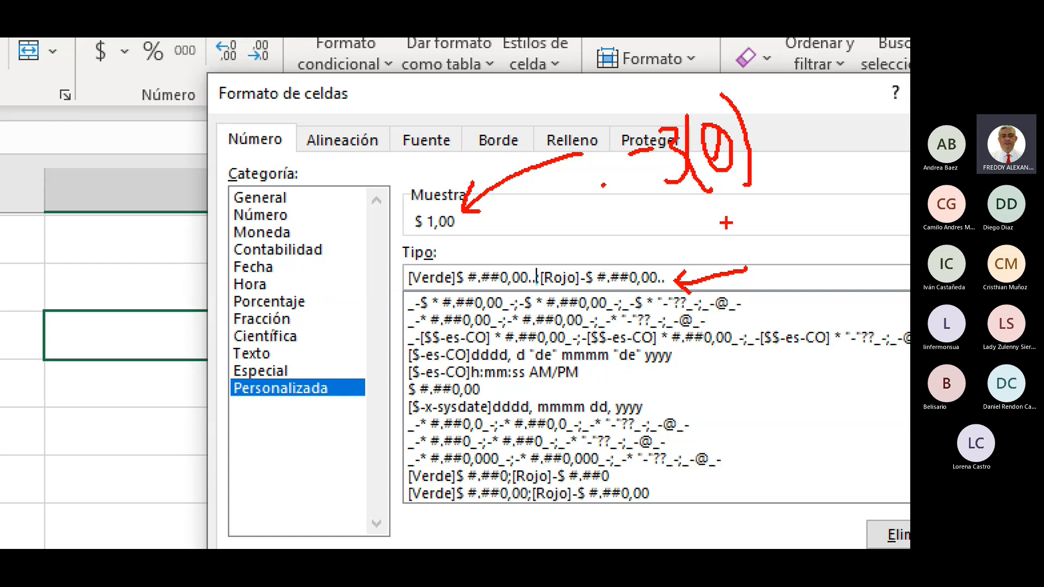
key(Escape)
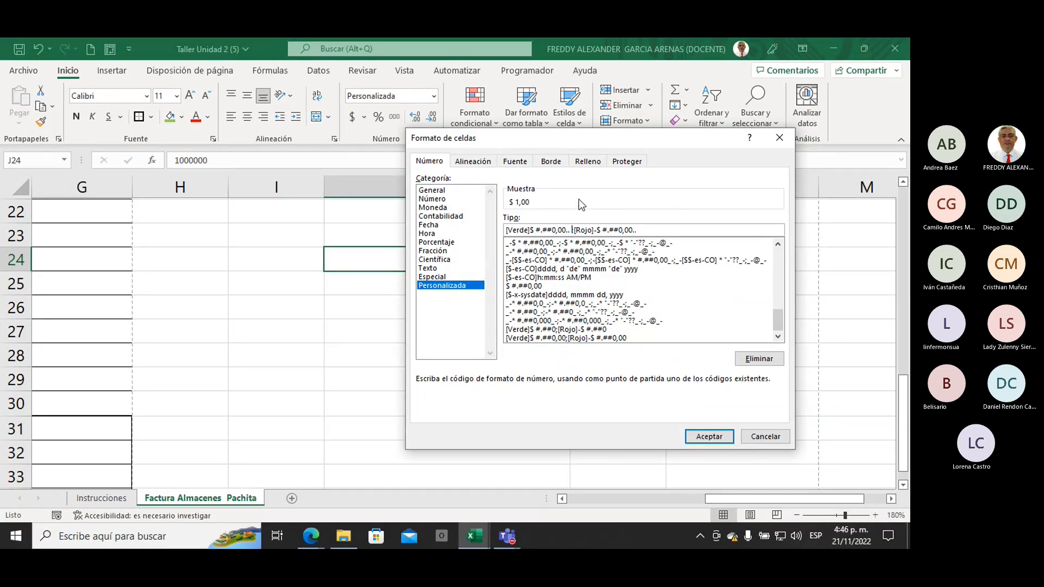
Add the text "M" in quotes to the end of both sections of the custom code and apply the format to cell J24.
text(;)
text(")
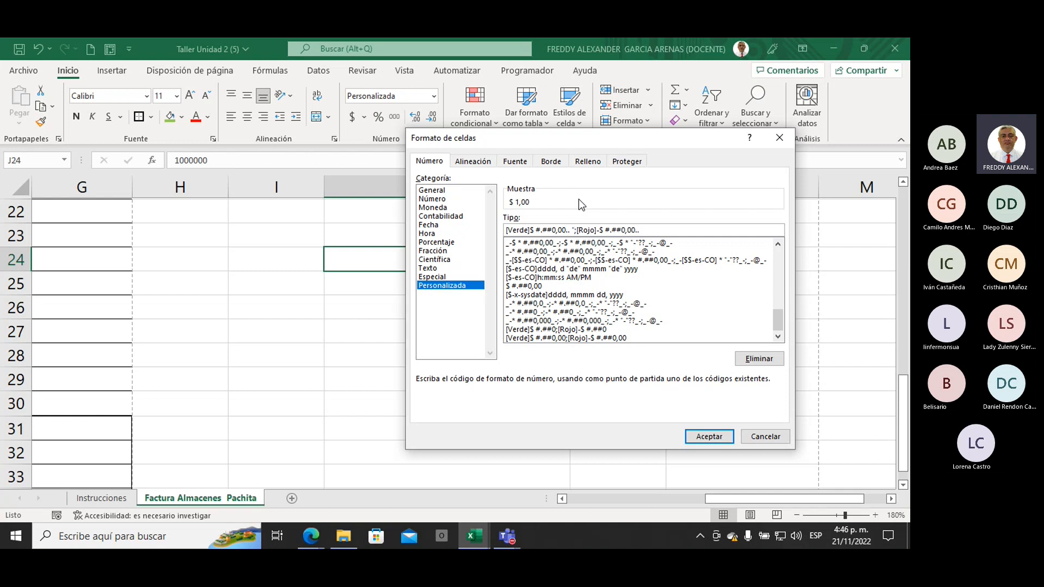
text(M")
key(Right)
key(Right)
key(Right)
key(Right)
text(M)
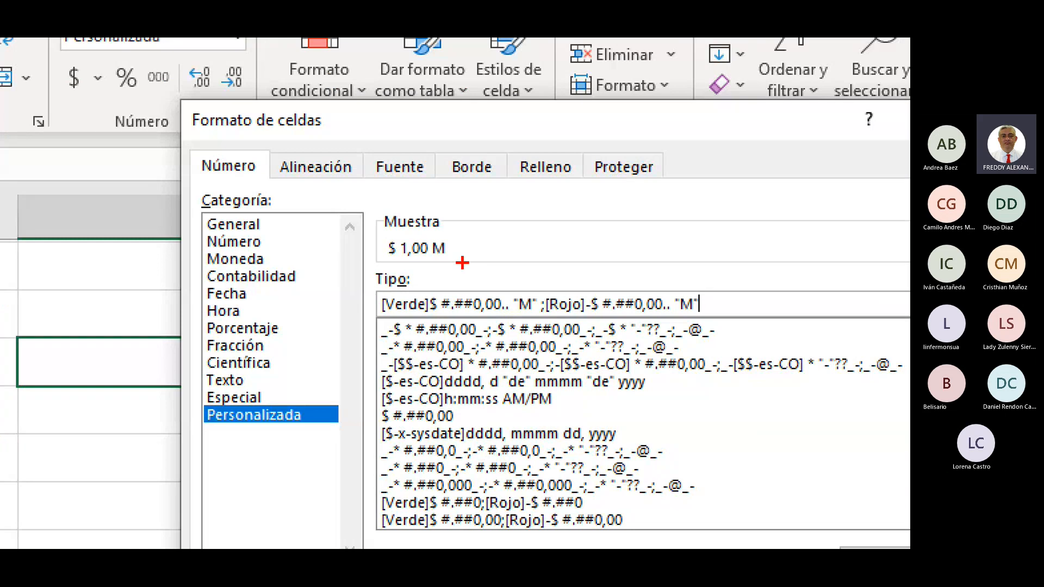
drag(183, 288, 194, 284)
drag(442, 261, 452, 260)
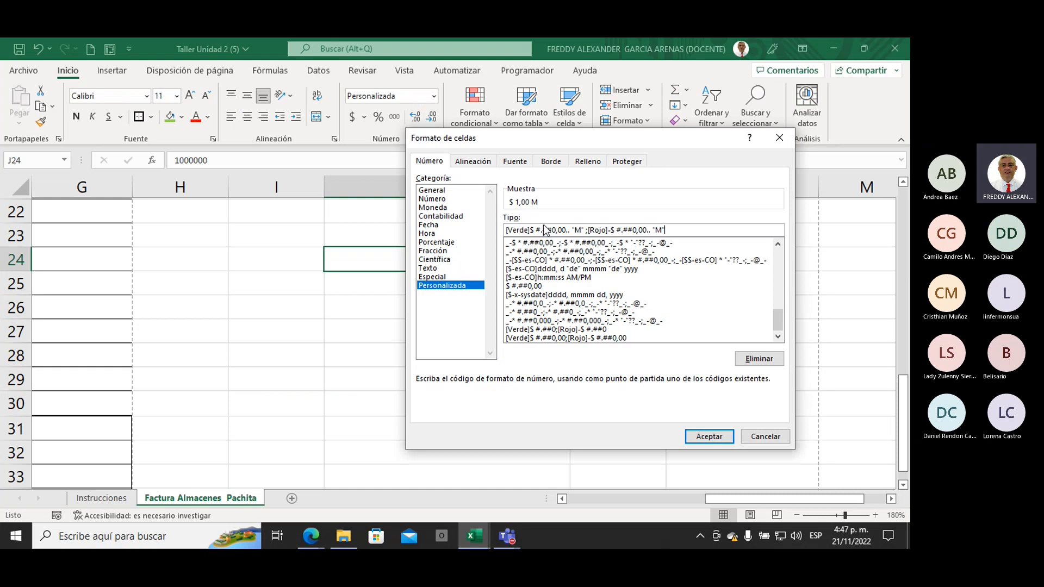
click(706, 436)
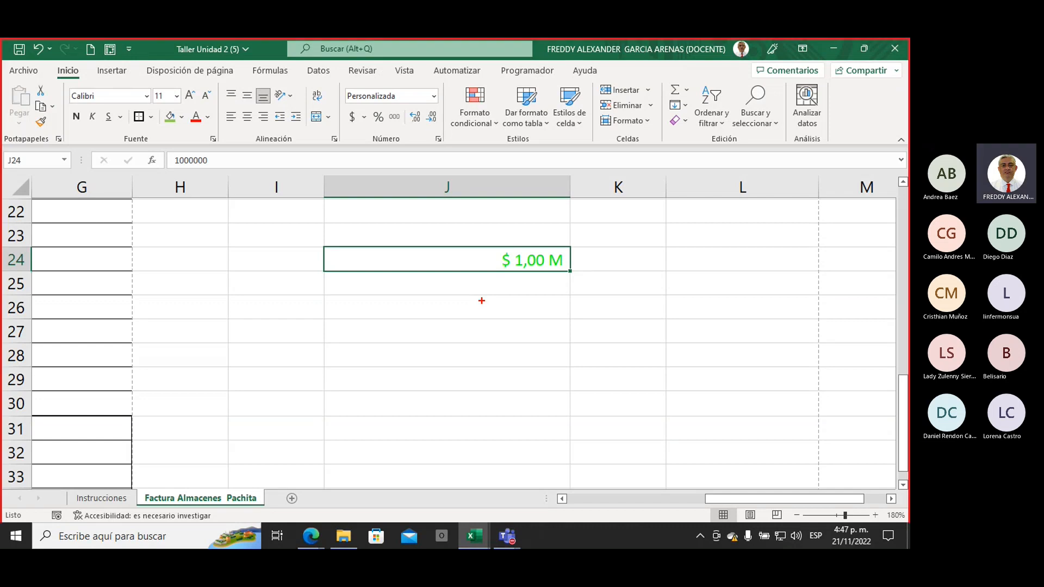
mouse_move(223, 156)
mouse_down()
mouse_move(175, 150)
mouse_move(230, 174)
mouse_up()
mouse_move(245, 264)
mouse_down()
mouse_move(200, 189)
mouse_move(195, 213)
mouse_move(222, 201)
mouse_up()
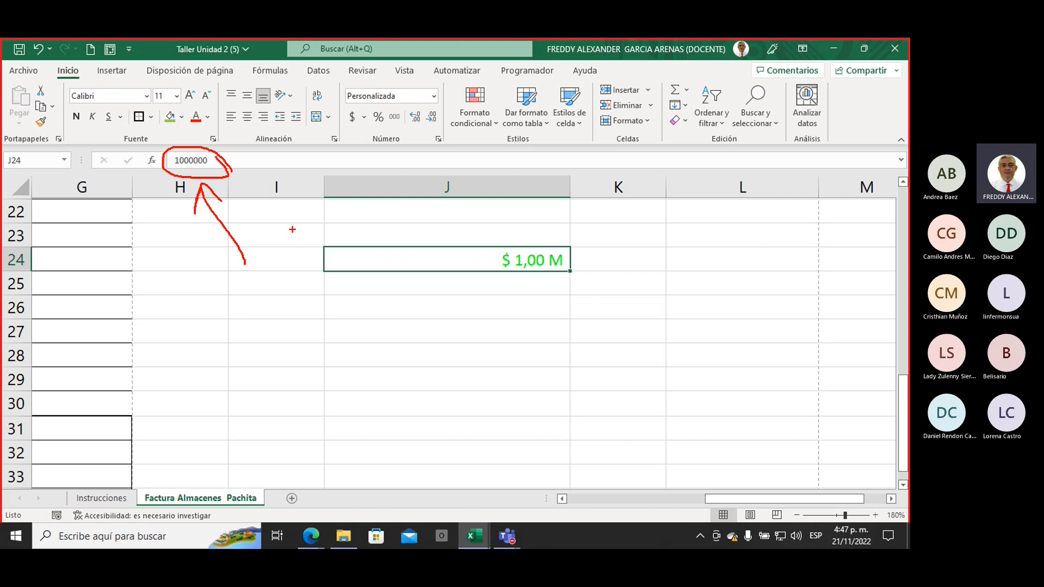
mouse_move(582, 254)
mouse_down()
mouse_move(489, 246)
mouse_move(503, 278)
mouse_move(583, 255)
mouse_move(574, 261)
mouse_up()
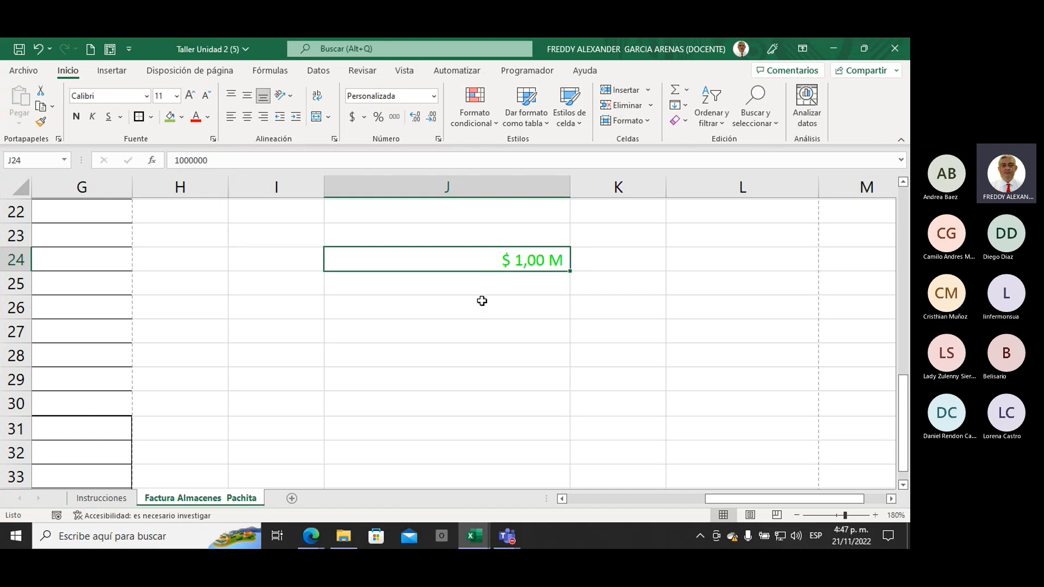
Look over the sample formats and the invoice, preview both of its print pages, and return to the worksheet.
scroll(505, 345, up, 3)
scroll(507, 356, up, 2)
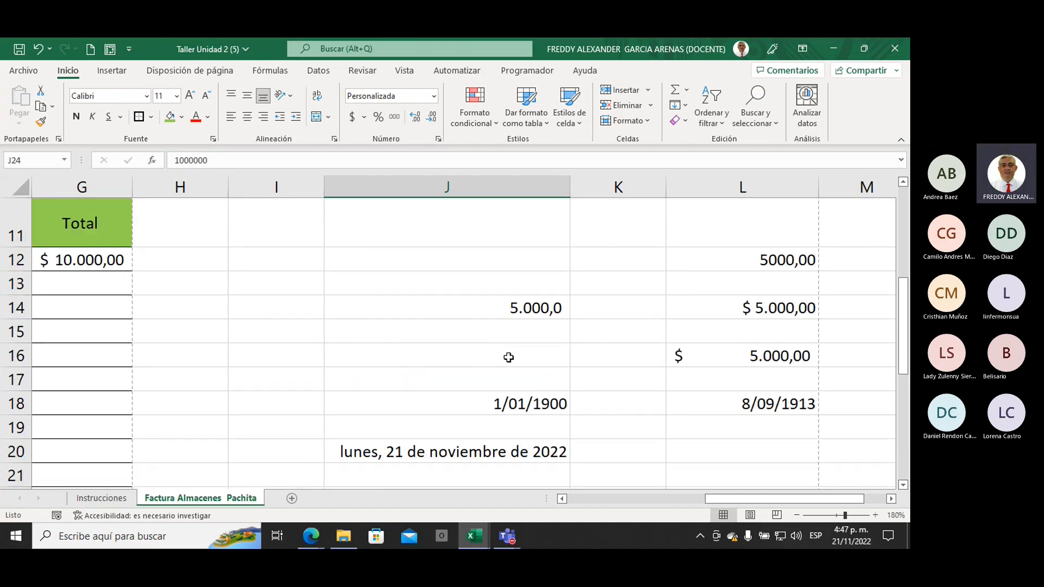
scroll(576, 378, down, 1)
drag(729, 498, 563, 499)
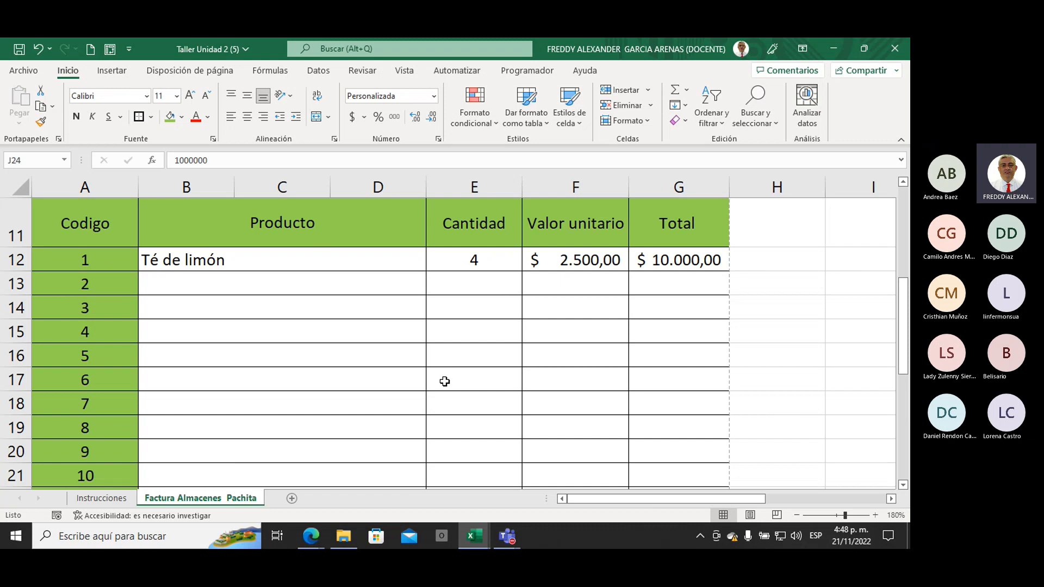
scroll(443, 381, up, 3)
scroll(447, 386, up, 1)
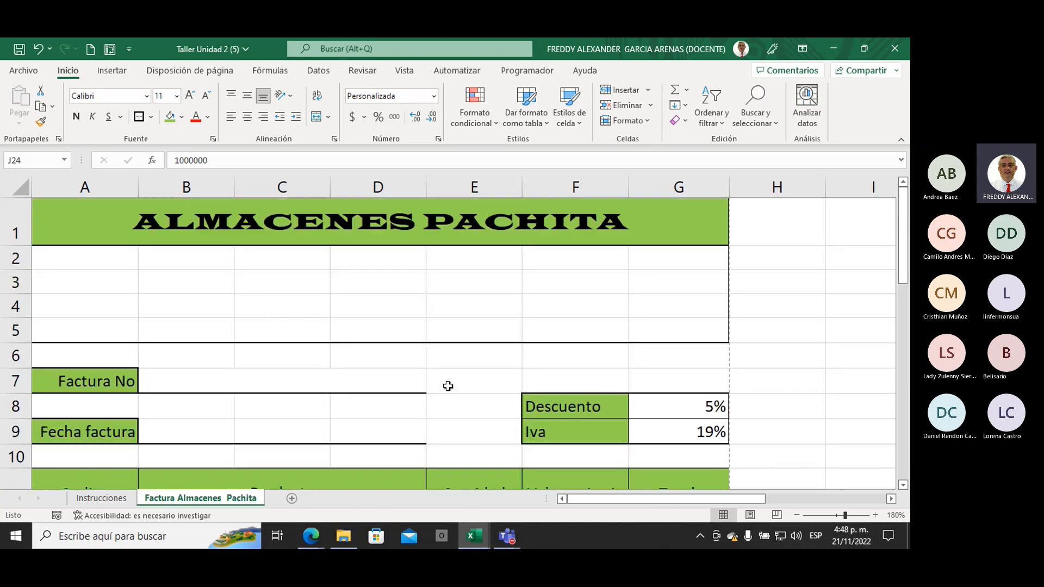
scroll(448, 386, down, 3)
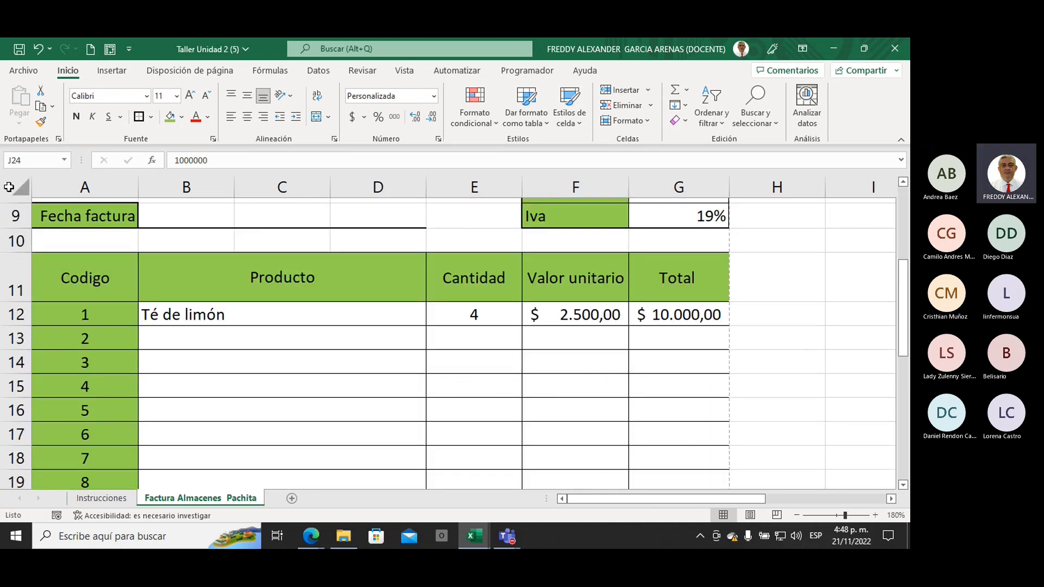
click(23, 71)
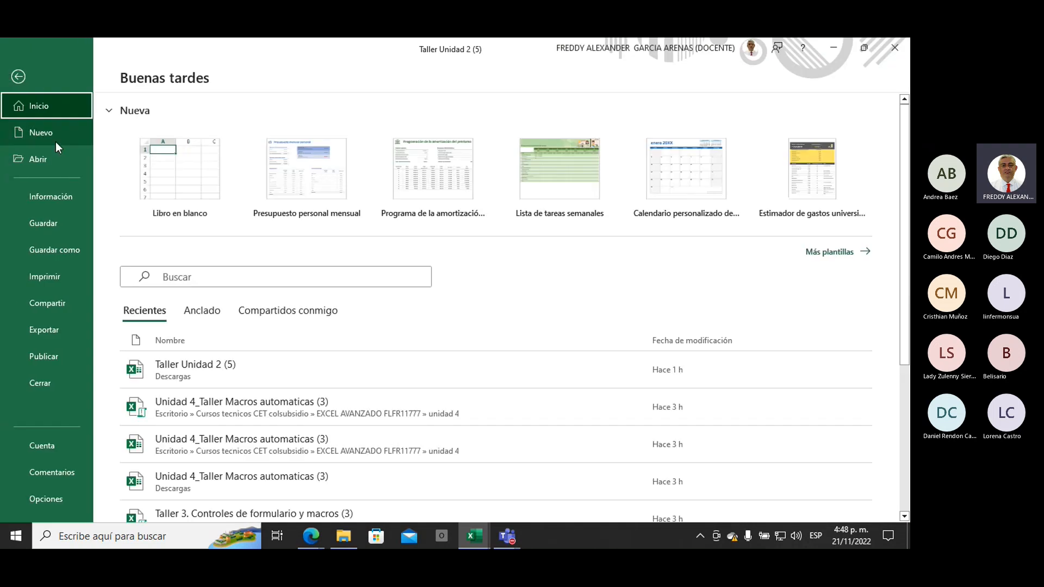
click(45, 279)
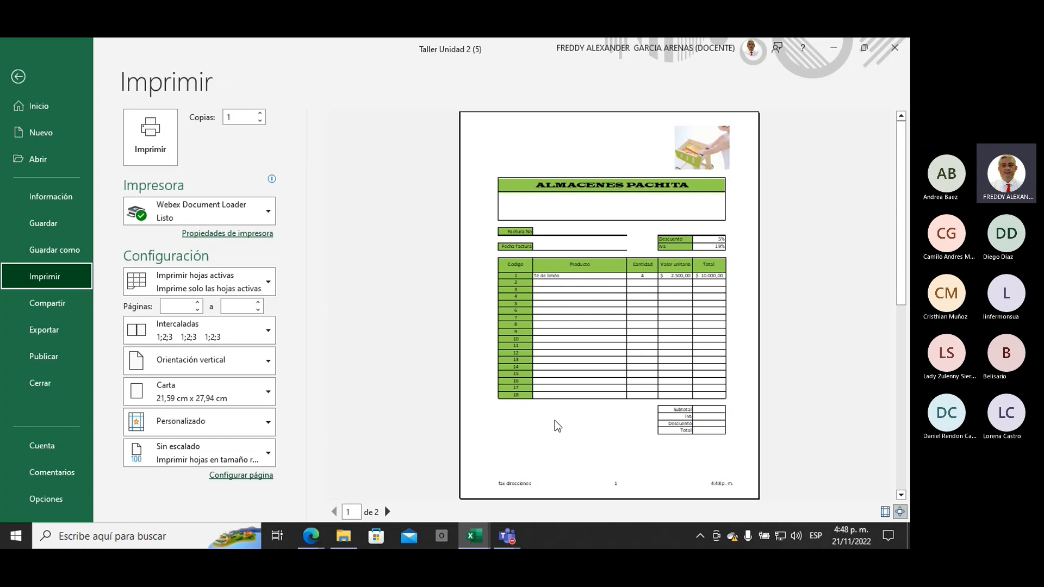
click(388, 512)
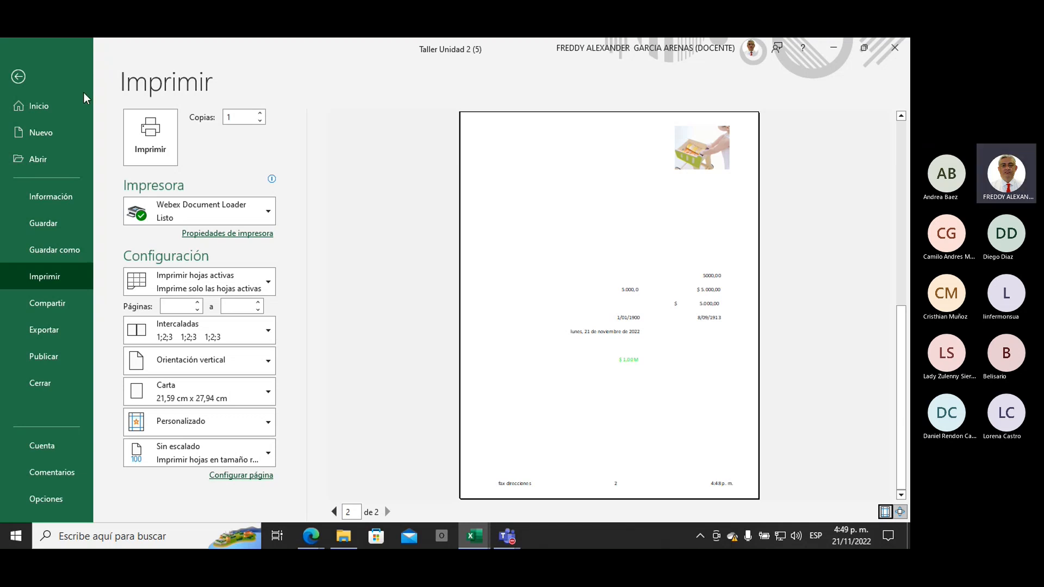
click(24, 80)
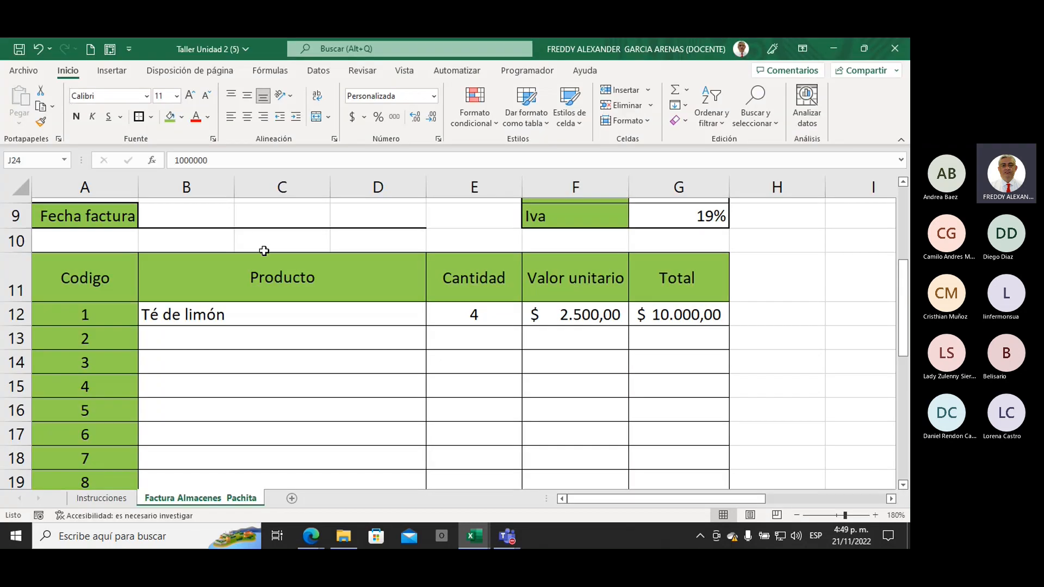
Check the blank store details area under the invoice title, then switch to Edge to view the example invoice in the Formatos visuales video.
scroll(378, 385, up, 3)
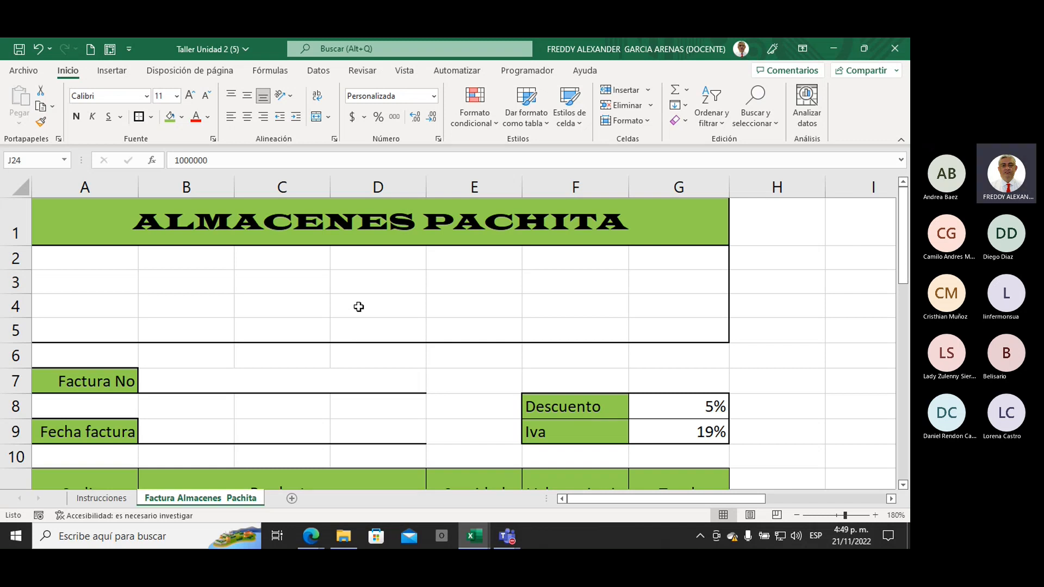
click(419, 284)
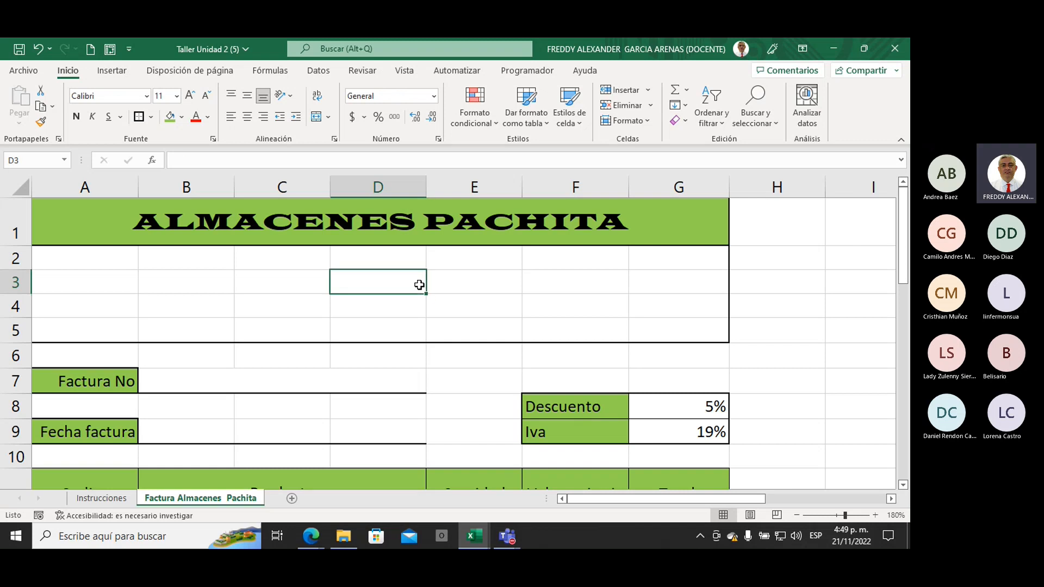
click(380, 307)
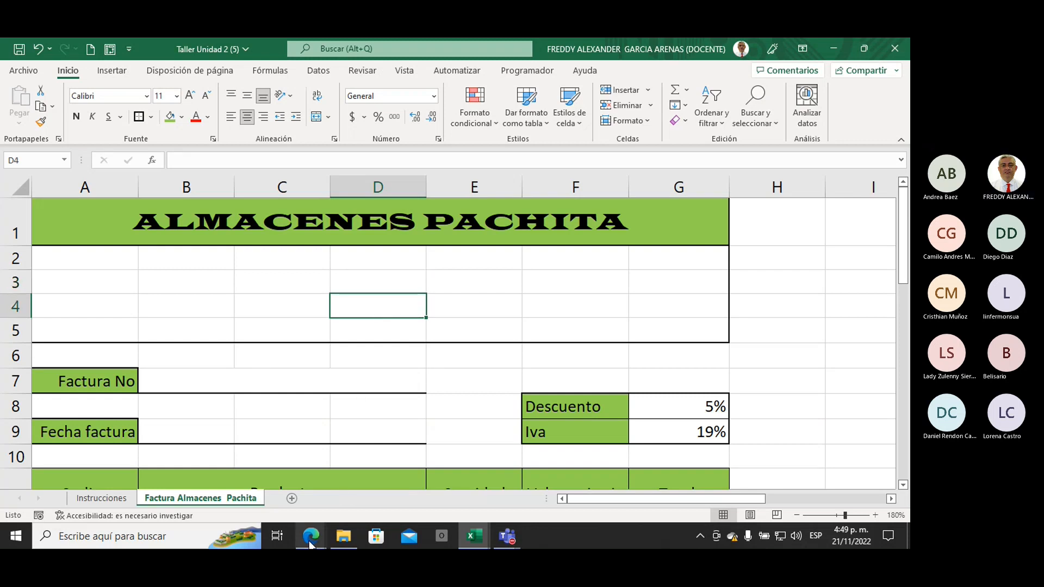
click(310, 536)
click(292, 491)
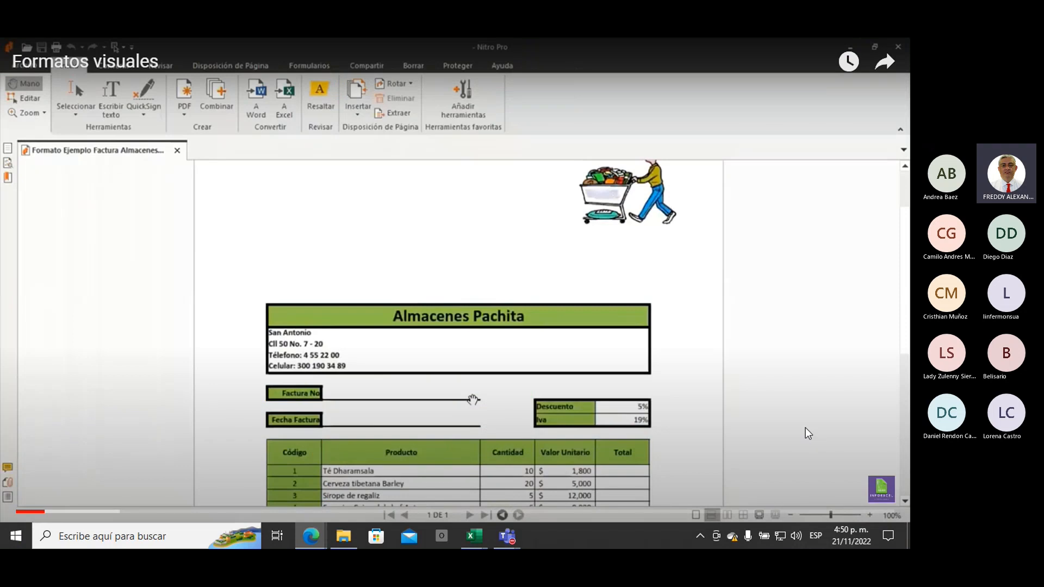
Exit the full-screen video and open the Formatos personalizados lesson in the course content page.
key(Escape)
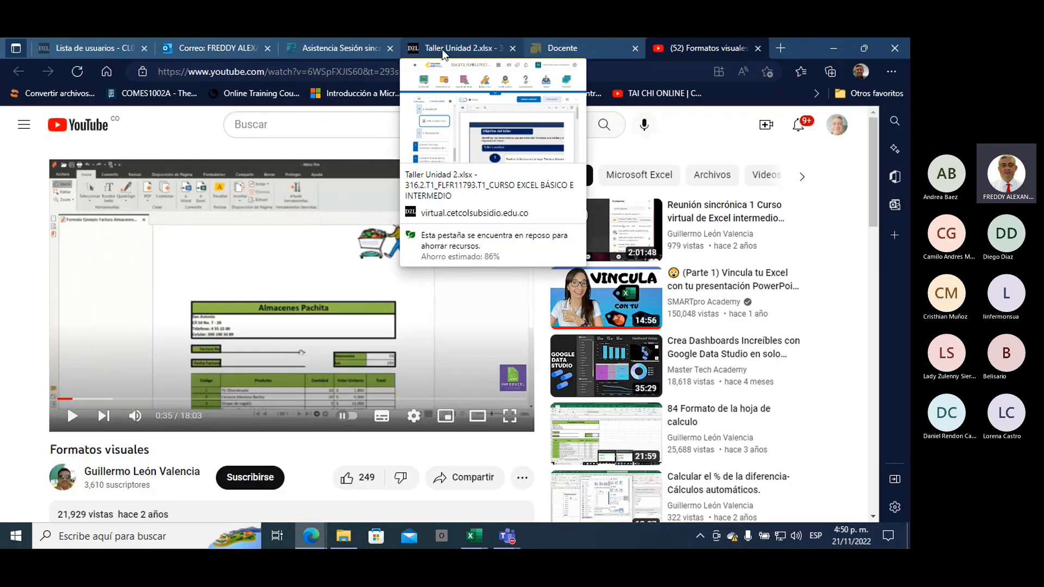
click(443, 49)
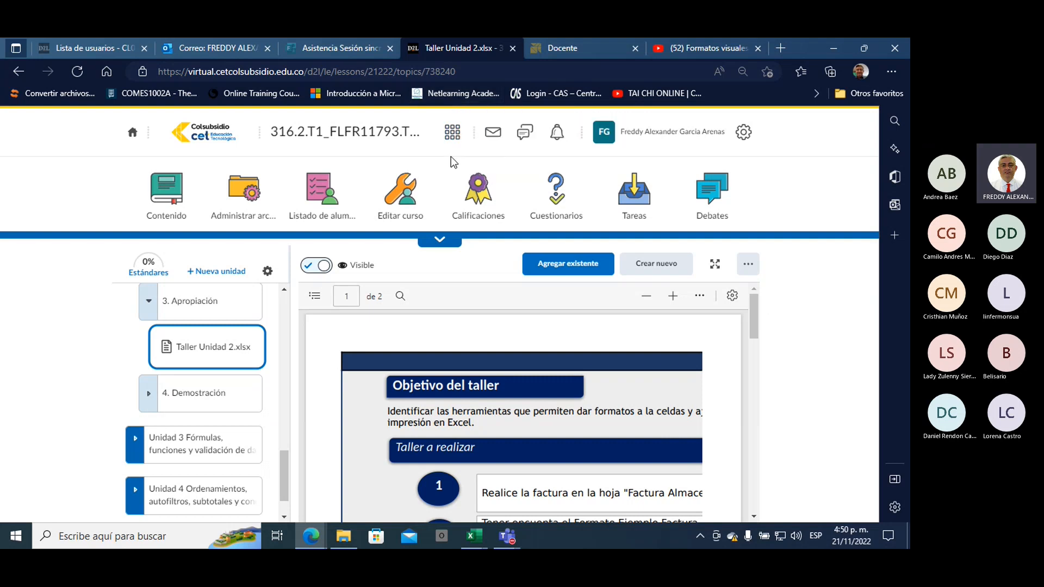
scroll(214, 353, up, 1)
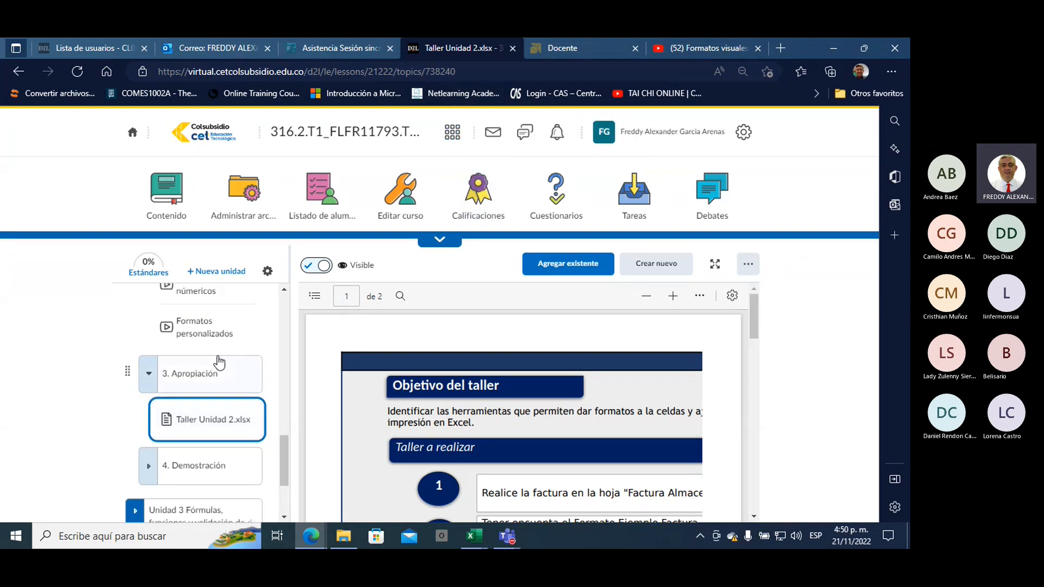
scroll(219, 363, up, 1)
click(212, 365)
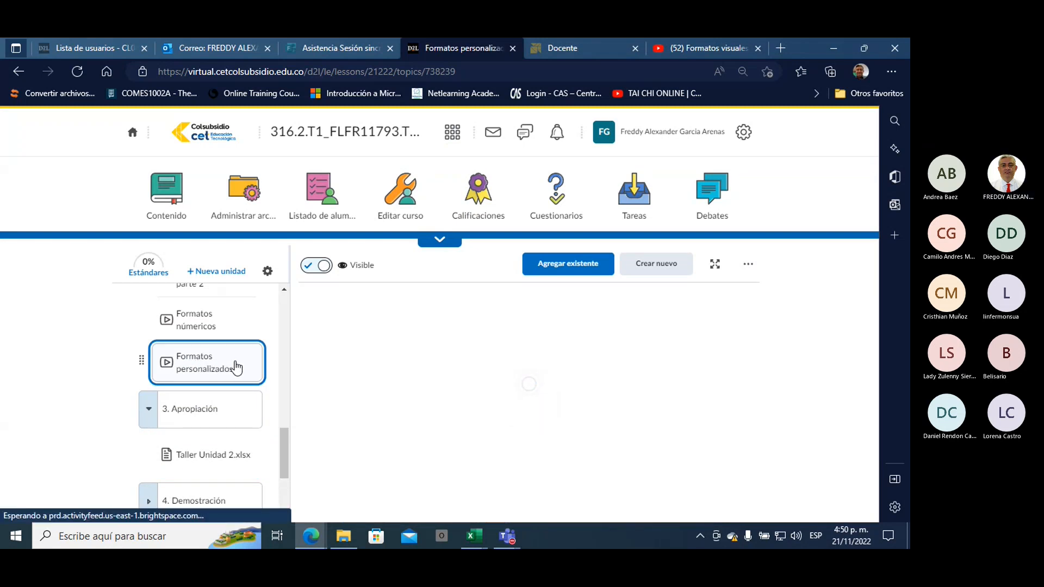
scroll(235, 366, up, 1)
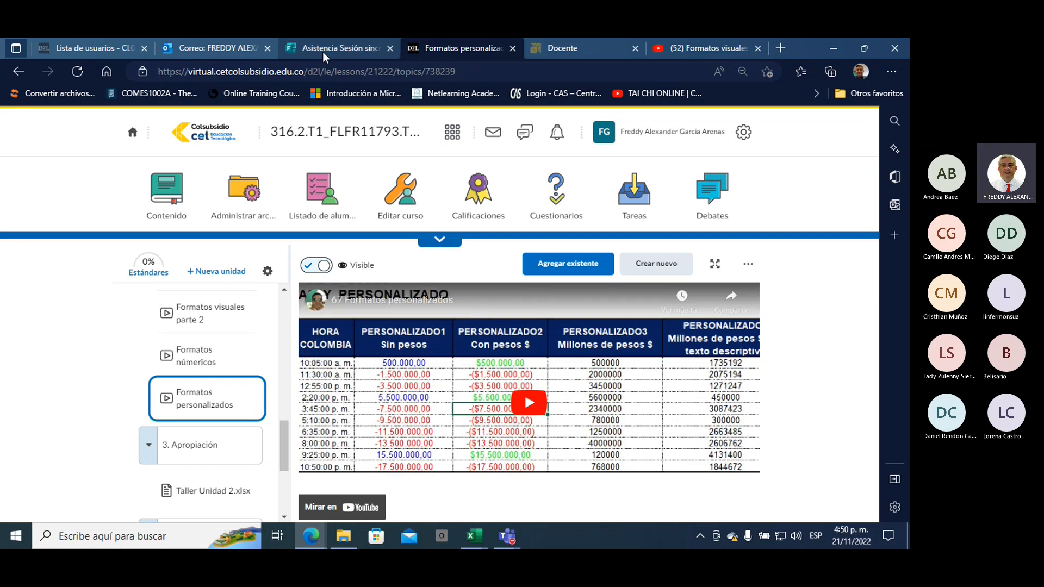
Start a new Outlook email with the greeting "Cordial saludo" and, below a blank line, "Envio enlace de asistencia del dia de hoy:".
click(216, 51)
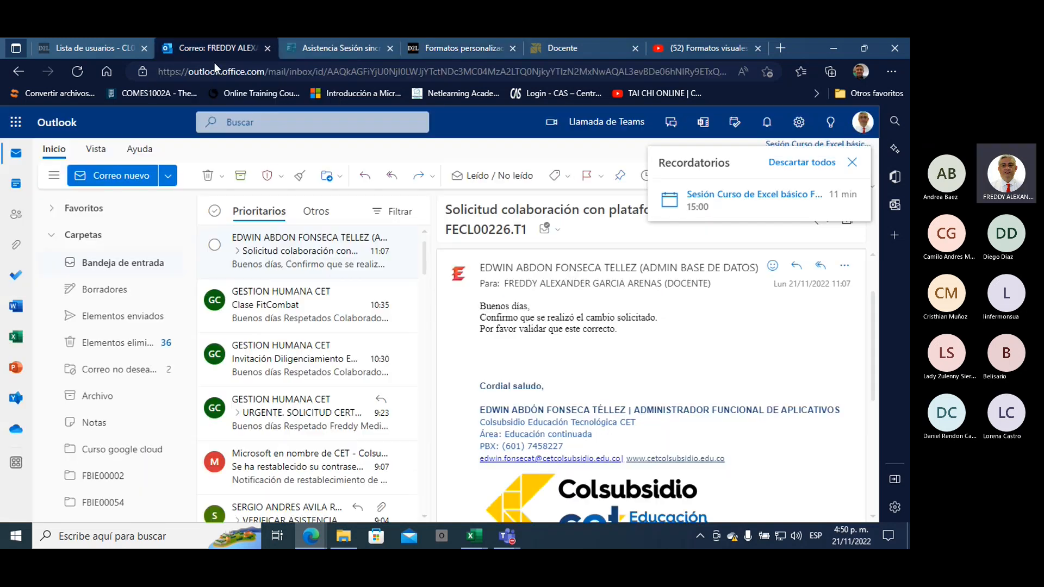
click(116, 178)
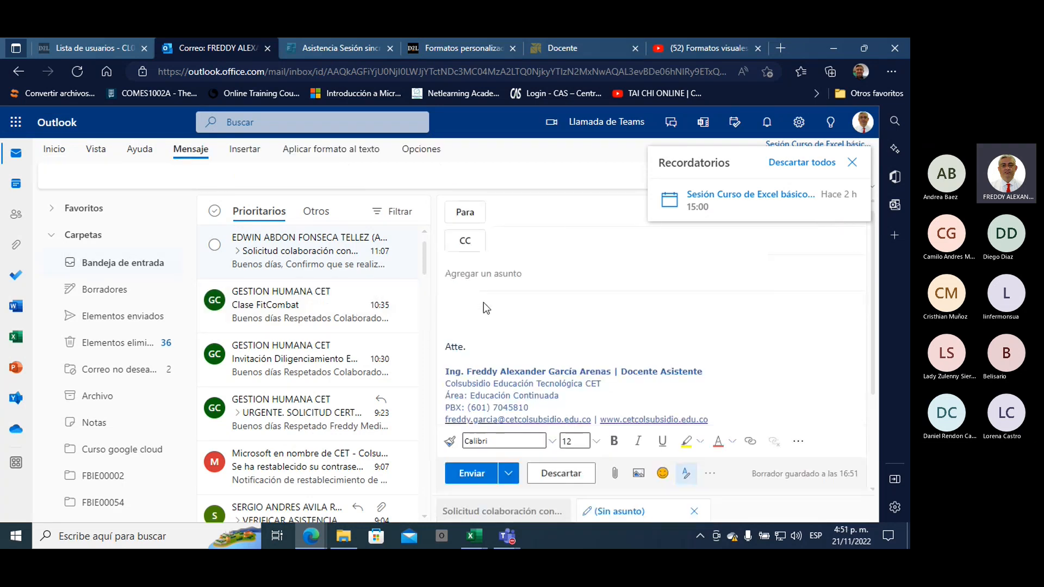
click(475, 302)
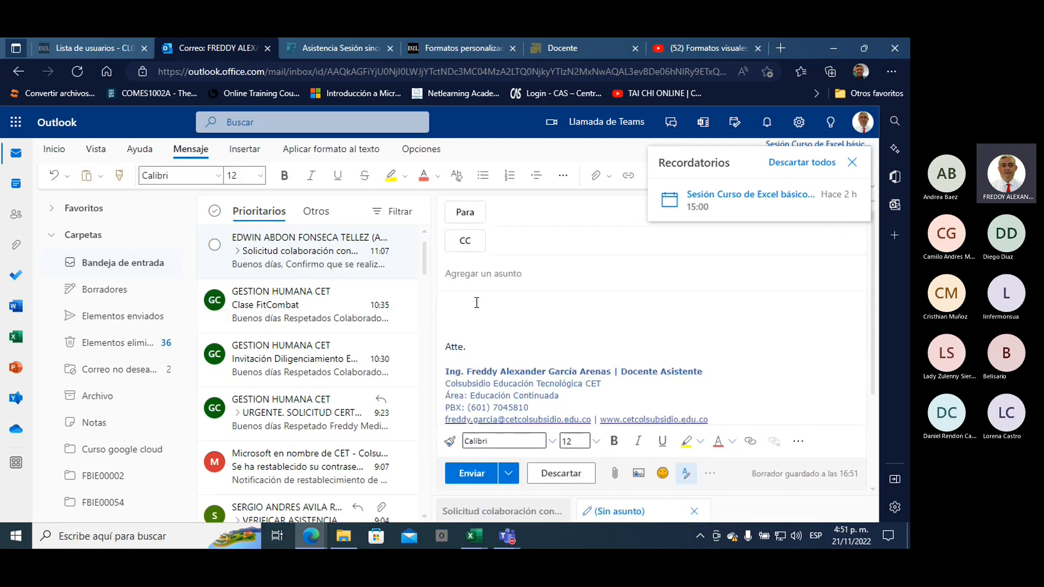
text(Cordial saludo)
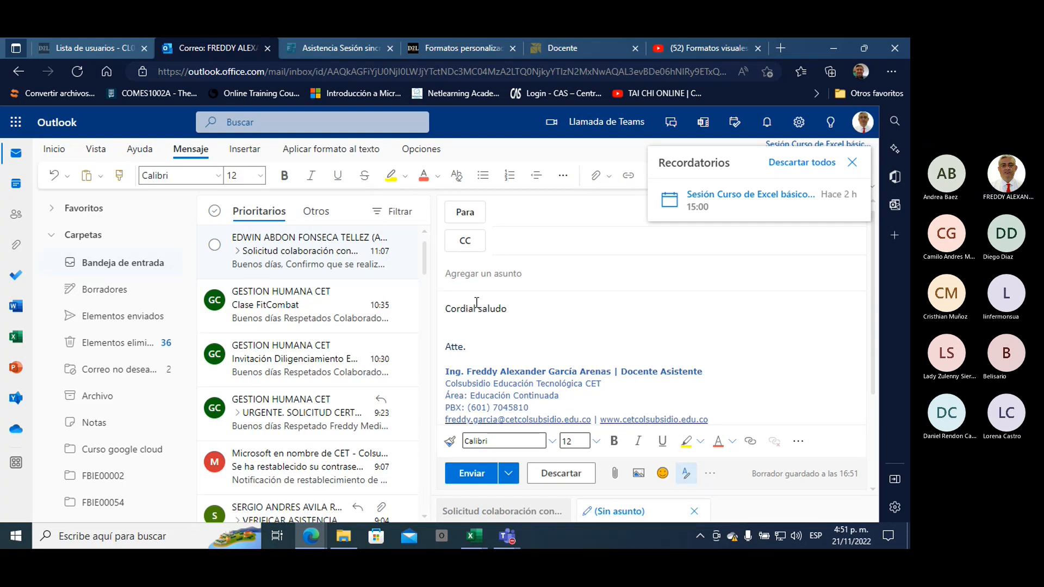
key(Return)
key(Return)
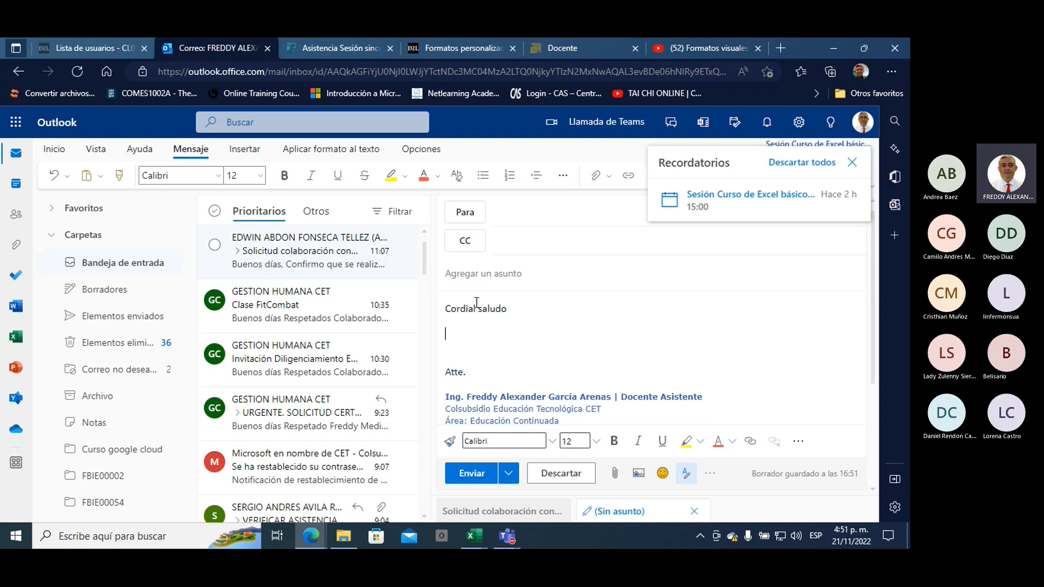
text(Envio enlace de a)
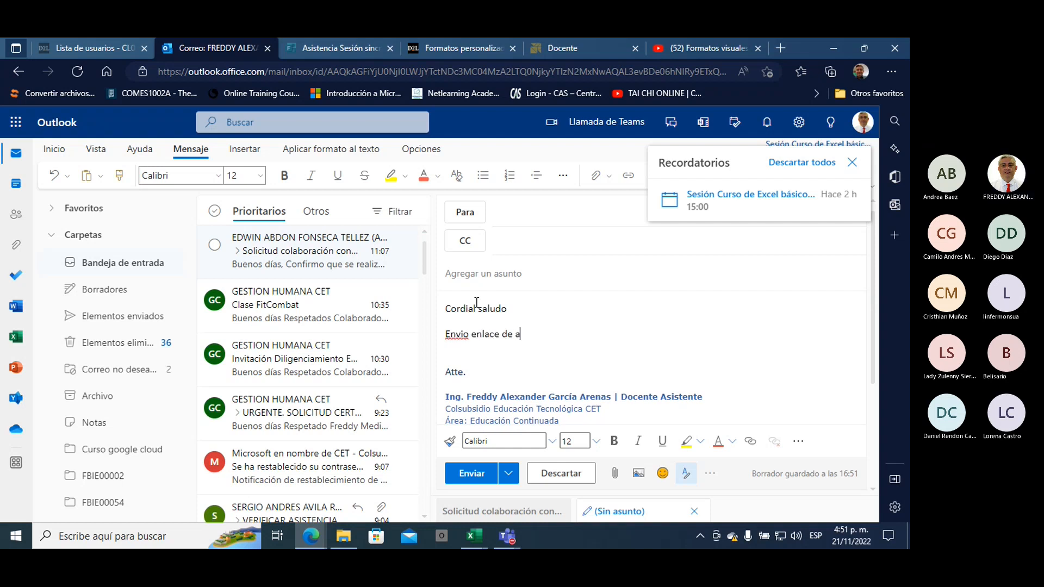
text(sistencia del dia de hoy:)
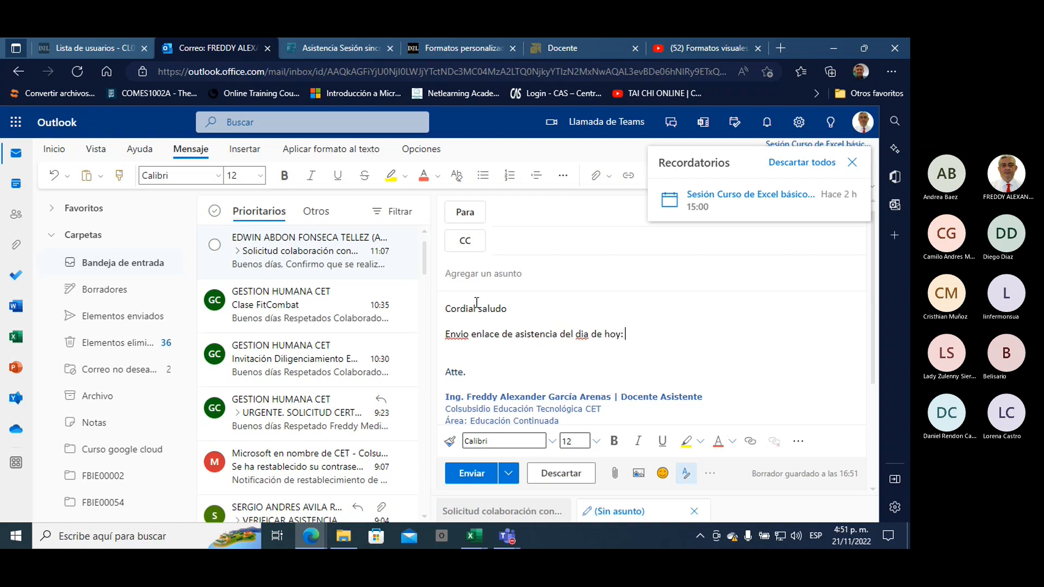
Correct the spelling of the email's message line to "Envío" and "día" using the spelling suggestions.
click(455, 333)
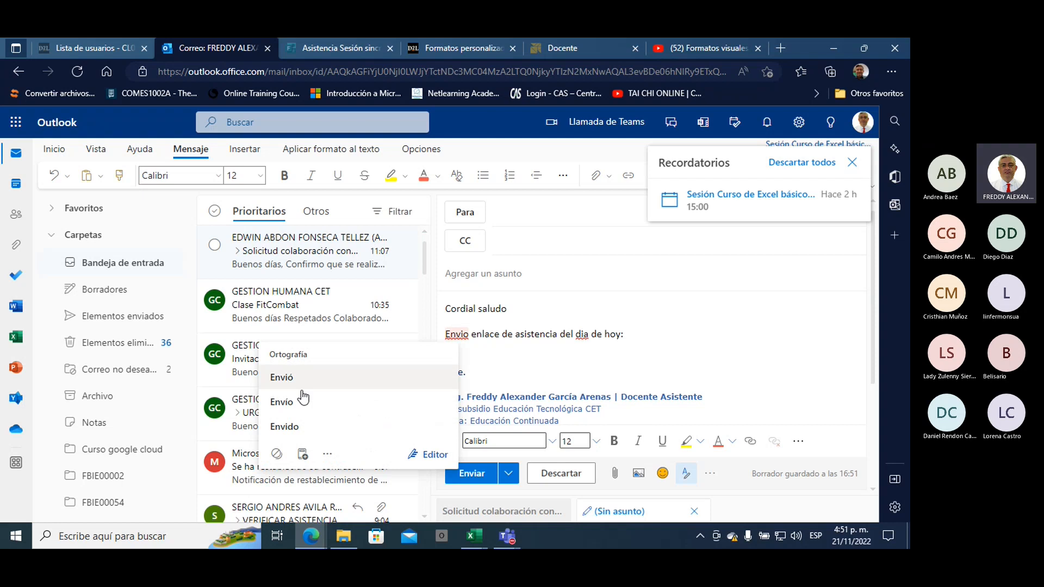
click(296, 402)
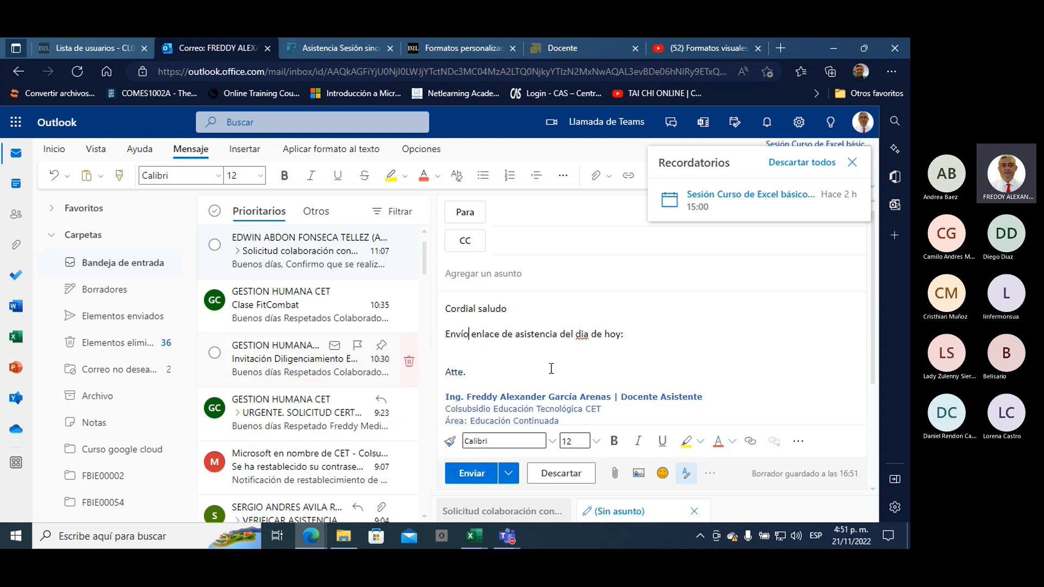
click(581, 334)
click(419, 380)
Switch to the Teams window of the ongoing meeting in "General".
click(505, 536)
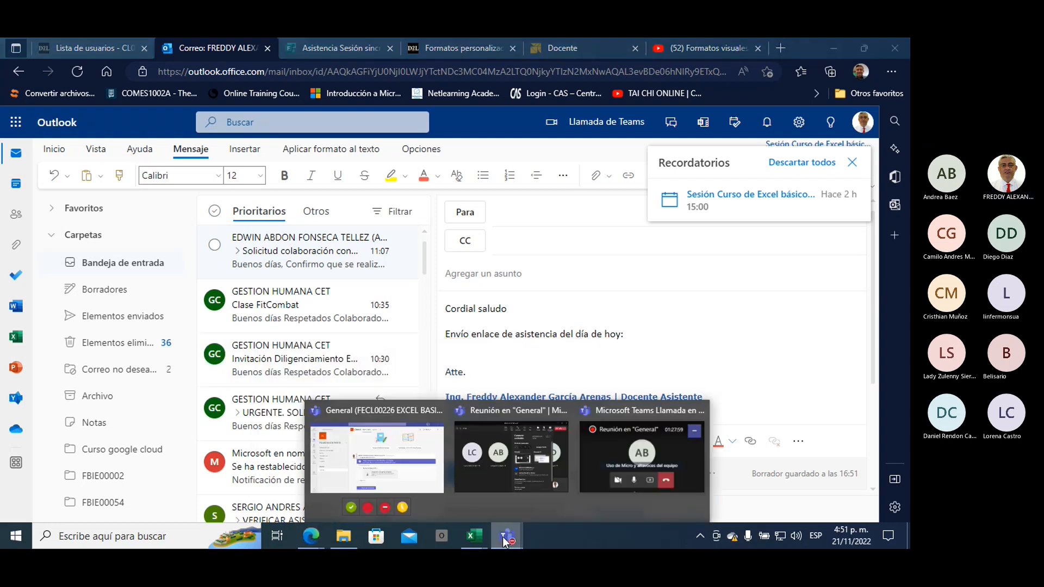
click(488, 490)
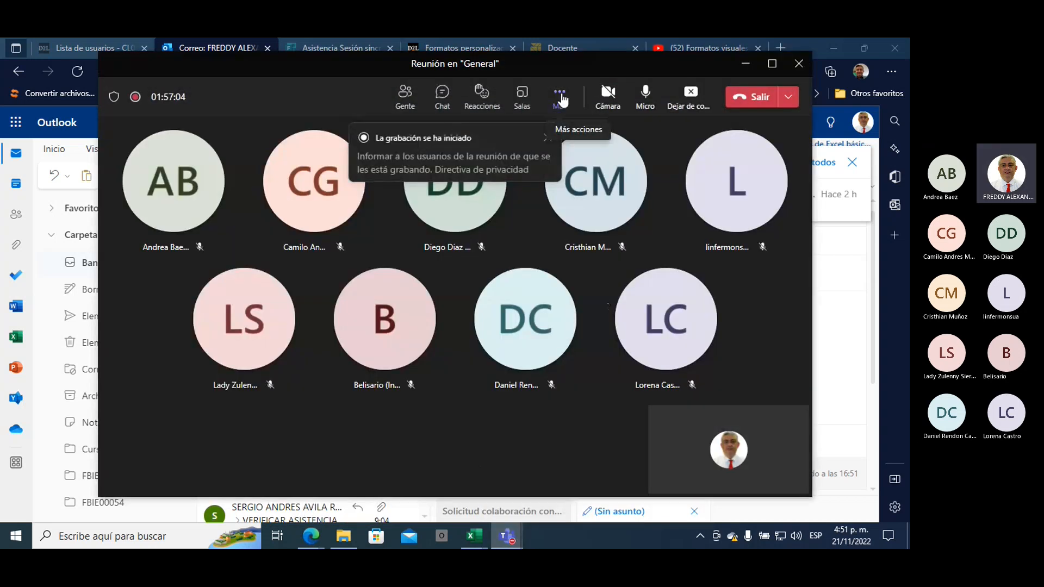